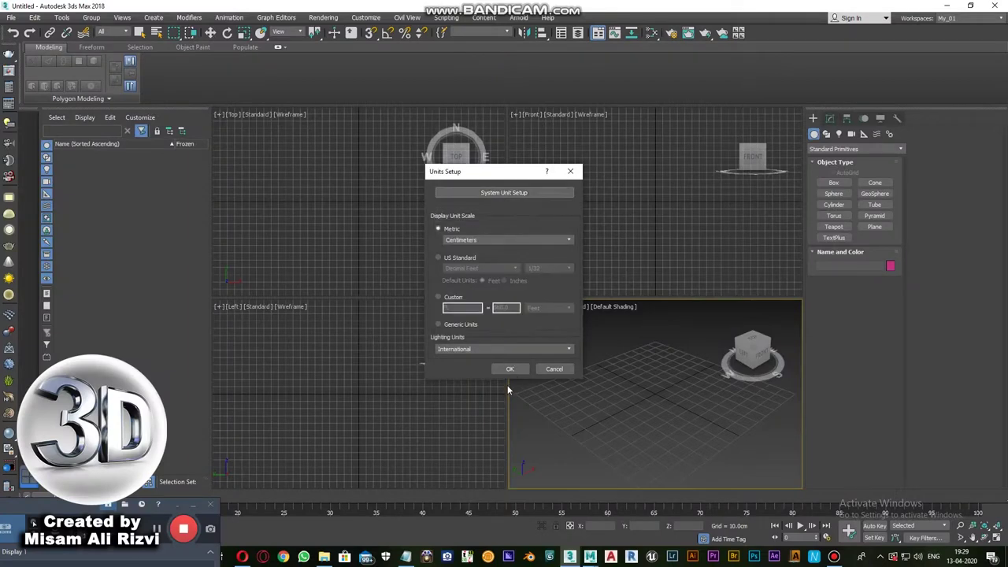
- Accept the Units Setup settings with OK, leaving the empty Front/Perspective scene
left_click(510, 369)
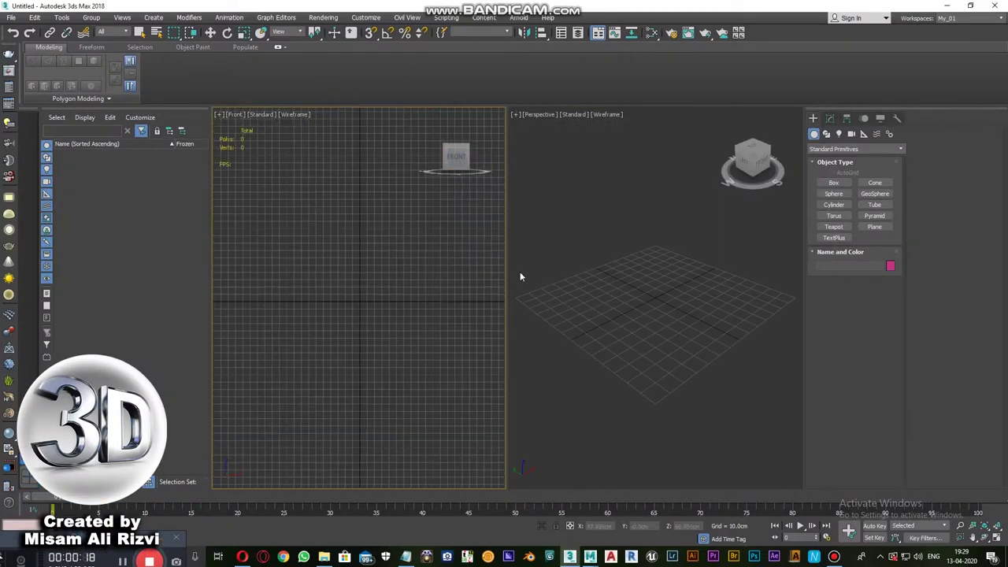
- Save As Table + Lamp_Version_01.max into the projects drive's Illuminate project folder
left_click(11, 17)
left_click(76, 142)
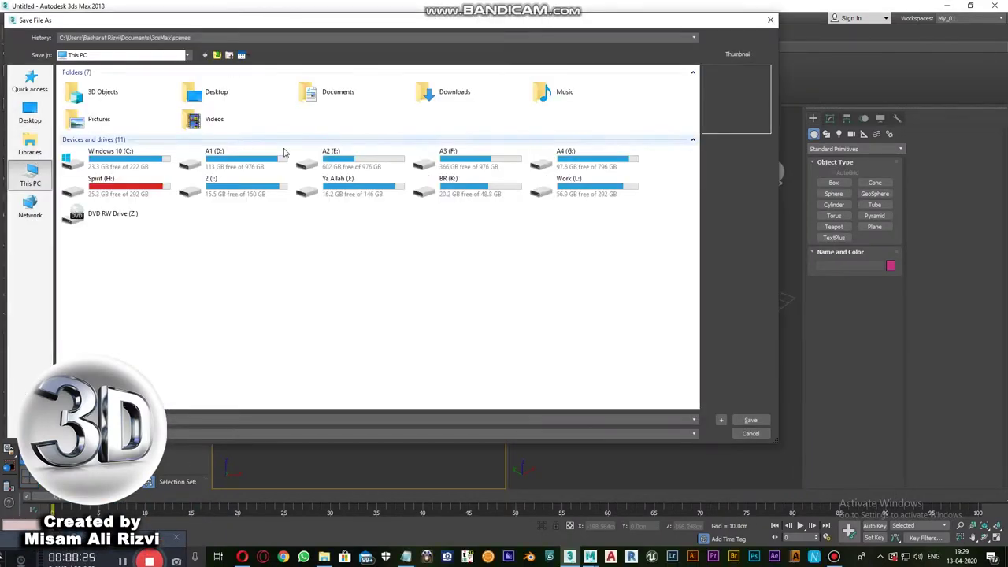
double_click(214, 157)
double_click(90, 205)
scroll(79, 149, "down", 1)
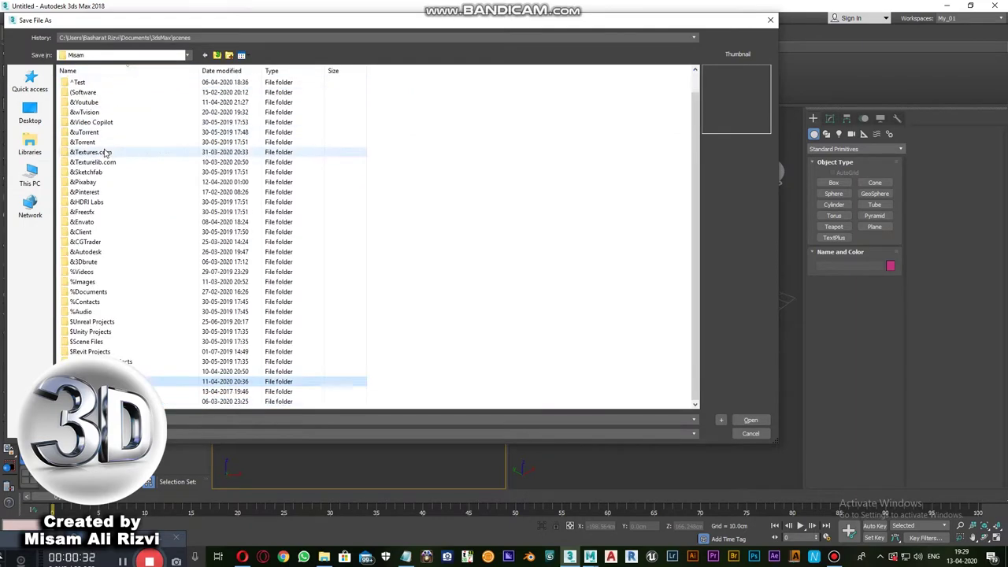
scroll(110, 173, "down", 10)
double_click(132, 202)
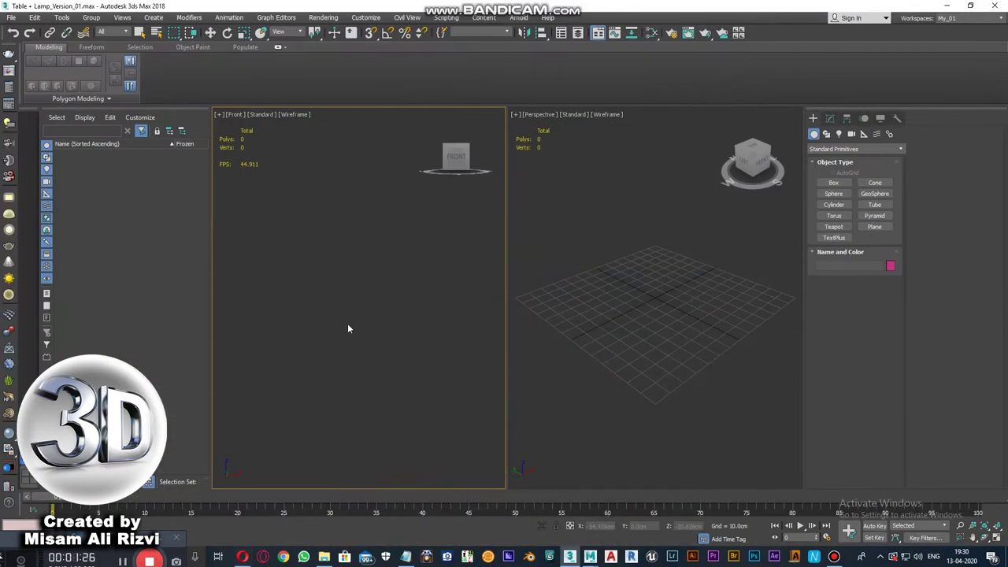
- Draw a rectangle in the maximized Top view and zoom to fit it
key("alt+w")
left_click(154, 17)
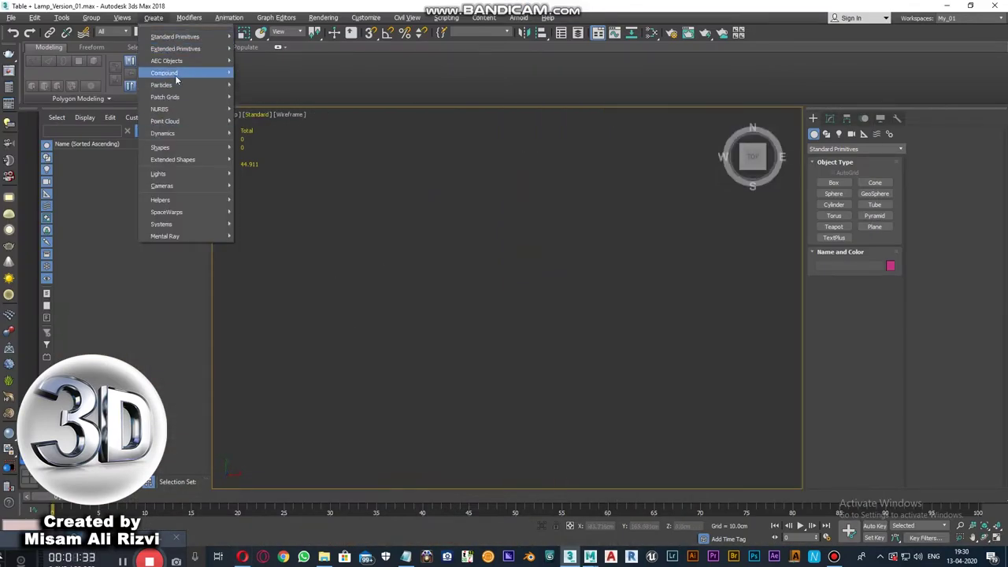
mouse_move(165, 122)
left_click(260, 167)
left_click_drag(402, 253, 549, 367)
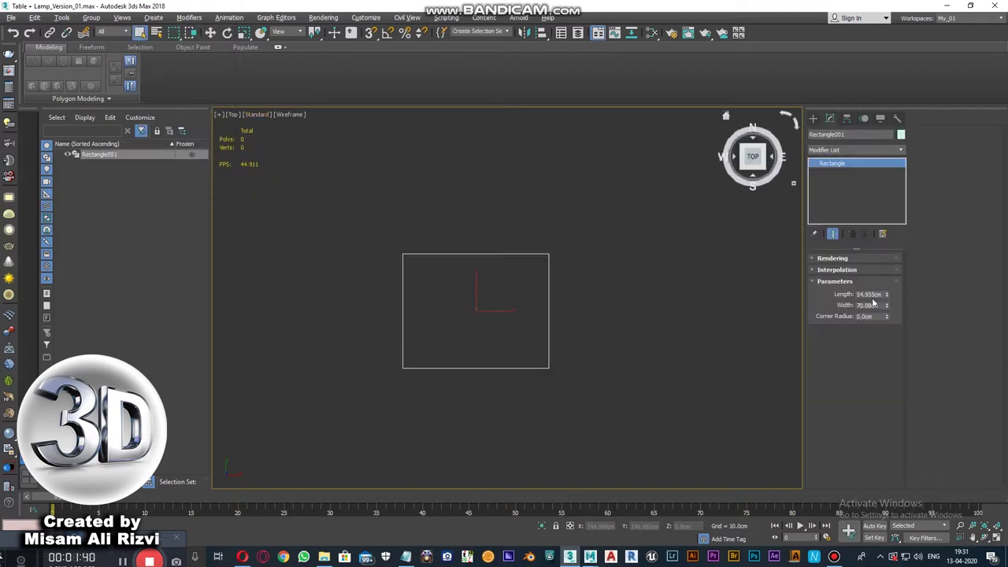
key("z")
- Add a Renderable Spline modifier with a rectangular cross-section to the rectangle
left_click(189, 17)
mouse_move(175, 49)
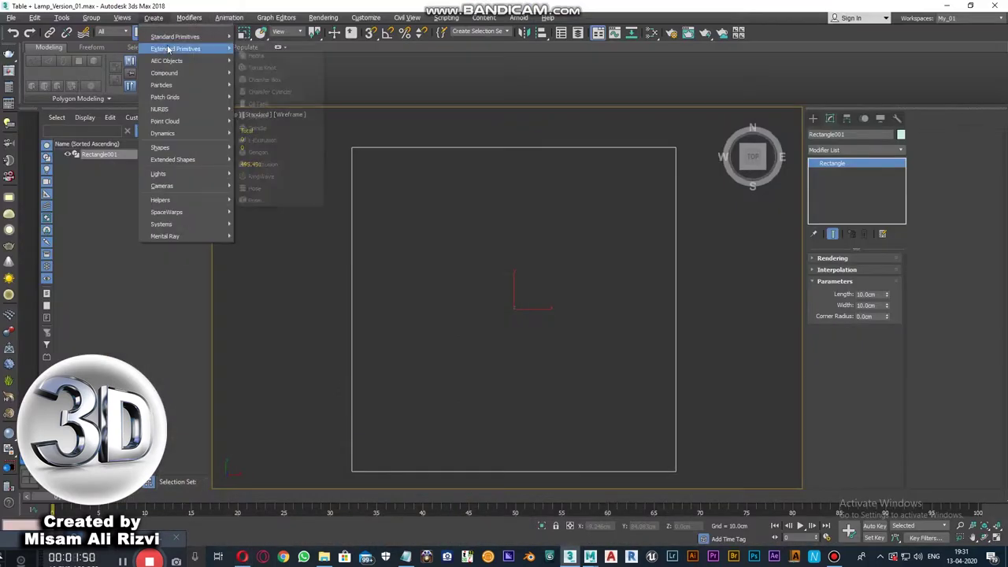
left_click(319, 154)
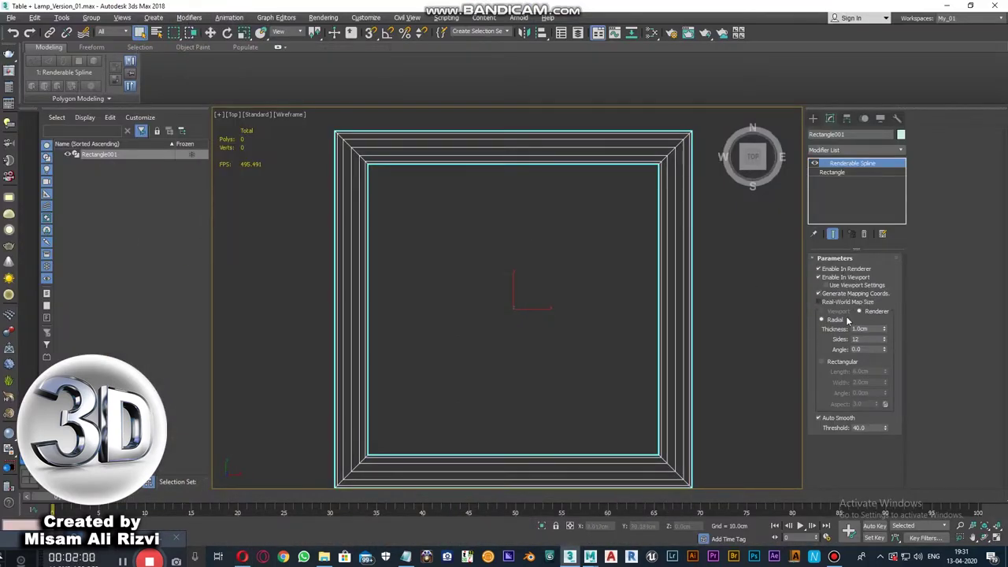
left_click(839, 364)
left_click_drag(886, 371, 886, 362)
left_click(754, 189)
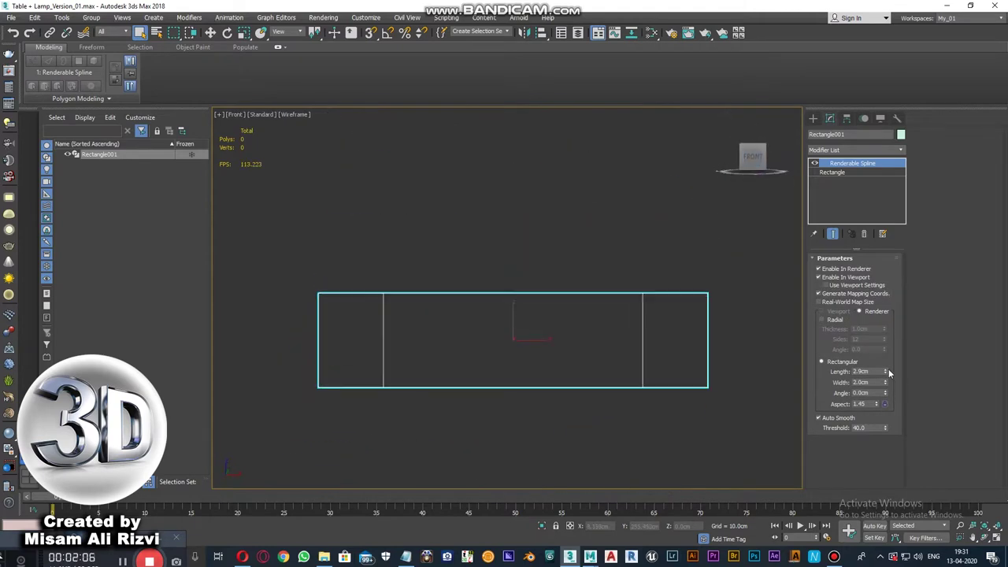
type("0.3")
- Colour the frame purple and thin its rectangular section width to 0.4cm
key("t")
key("F3")
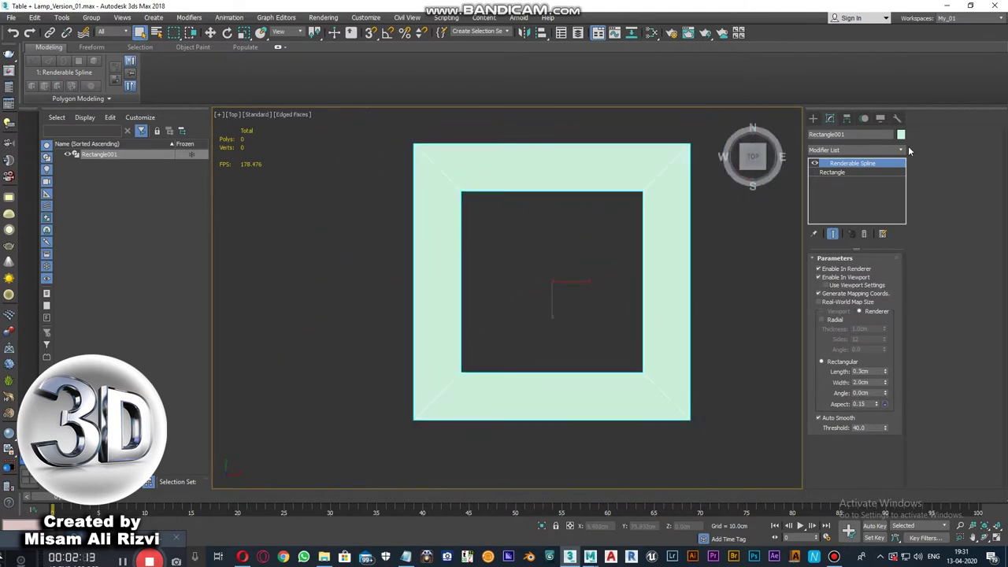
left_click(901, 134)
left_click(556, 335)
mouse_move(884, 382)
left_mouse_down()
mouse_move(886, 393)
mouse_move(884, 377)
left_mouse_up()
mouse_move(671, 306)
middle_mouse_down("alt")
mouse_move(674, 271)
mouse_move(653, 327)
middle_mouse_up("alt")
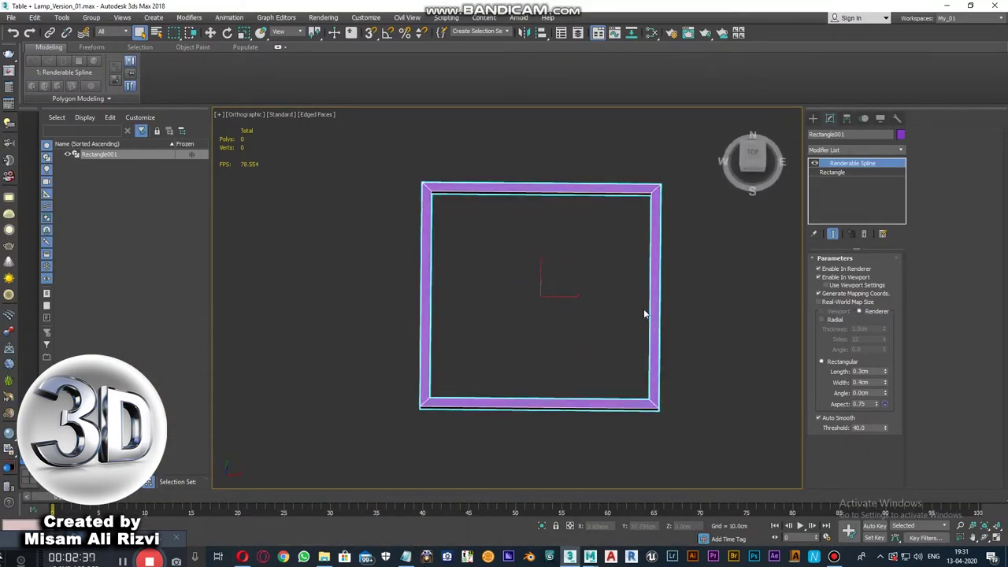
- Add an Edit Poly modifier to the purple frame Rectangle001
left_click_drag(755, 160, 747, 175)
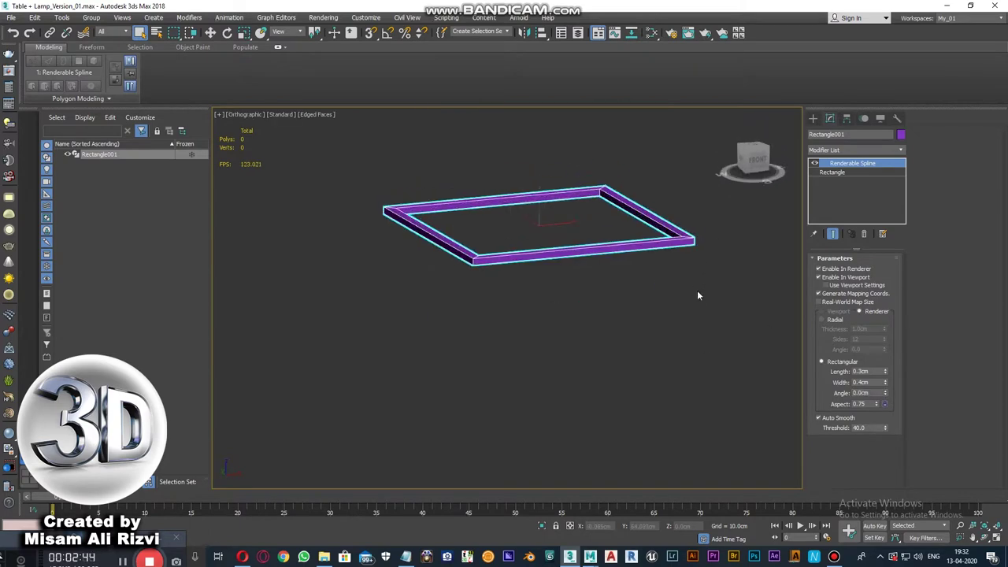
left_click(753, 154)
left_click(591, 421)
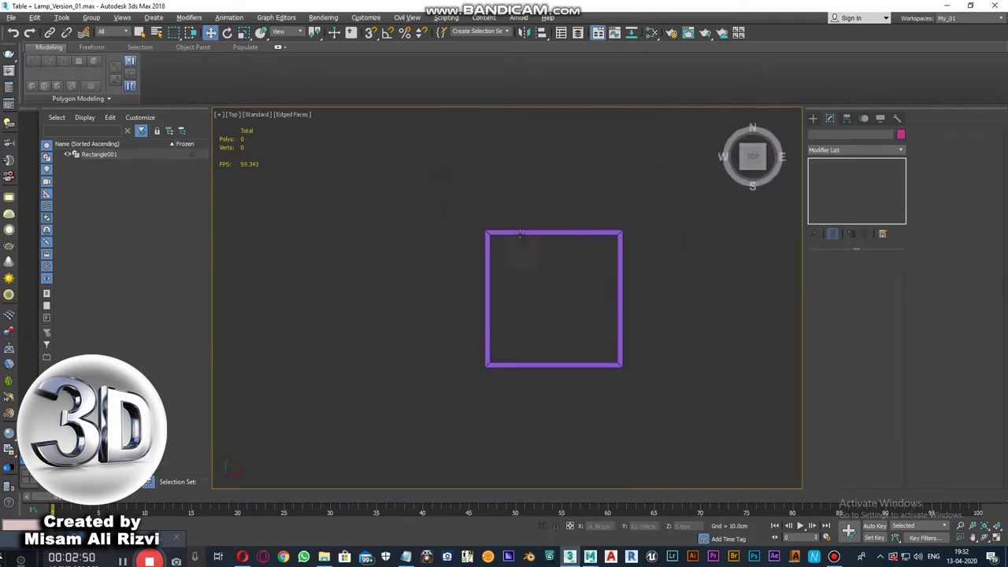
left_click(522, 235)
left_click(189, 18)
left_click(308, 120)
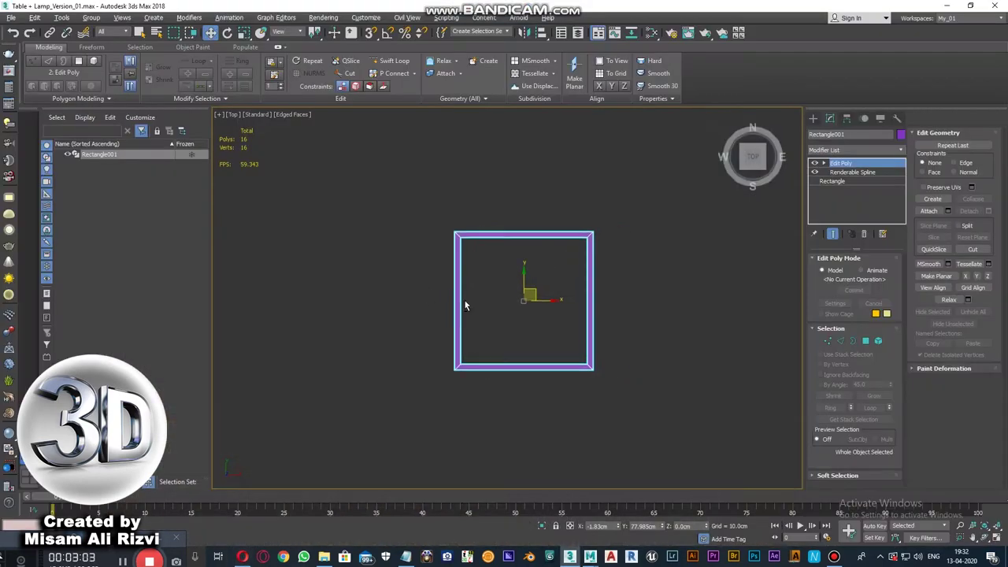
scroll(465, 252, "up", 3)
left_click(462, 249)
- Pick the Box tool from the standard primitives
left_click(154, 17)
left_click(181, 31)
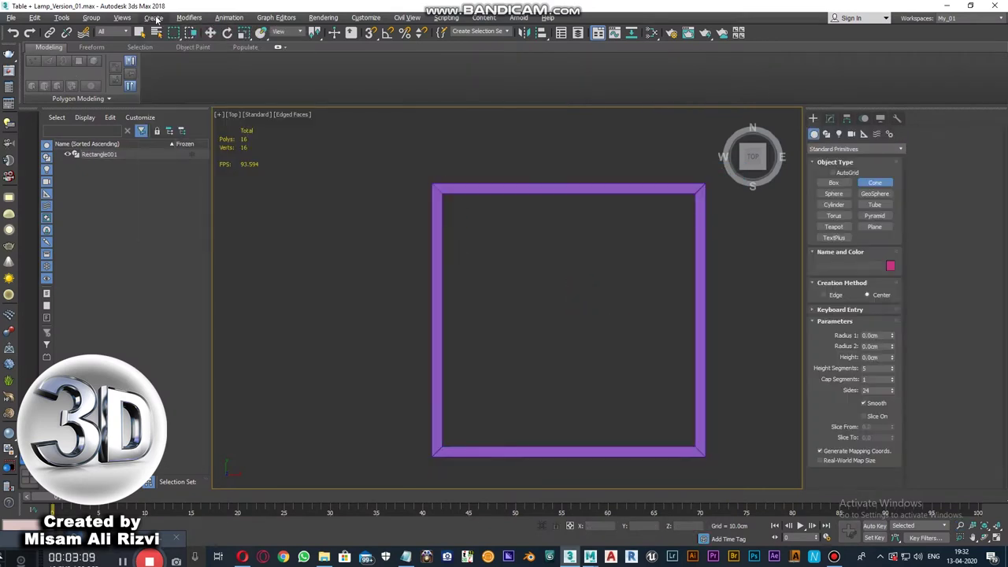
scroll(463, 309, "up", 3)
scroll(406, 262, "up", 2)
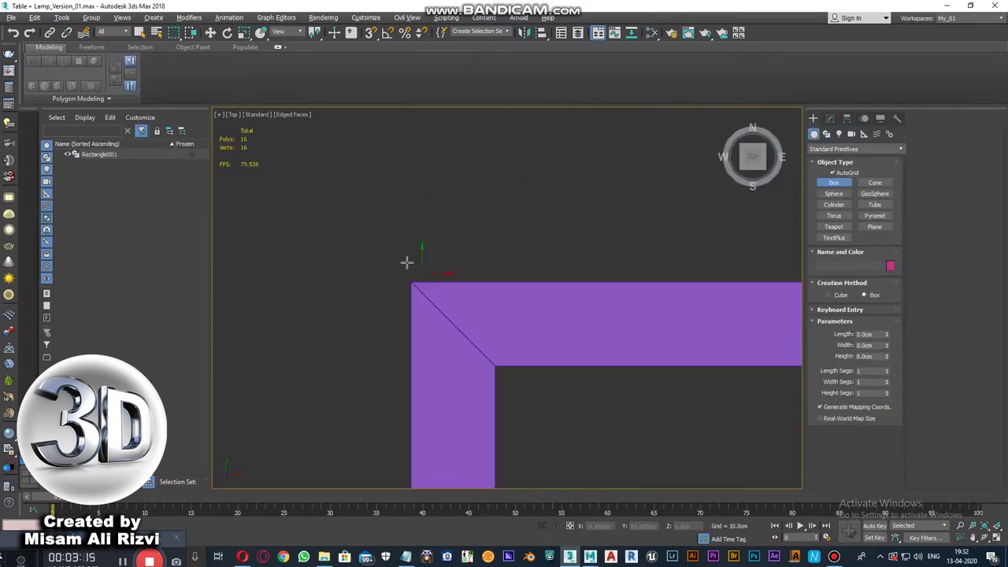
- Snap a 0.4×0.4×17.5cm box post onto one corner of the frame
left_click(373, 34)
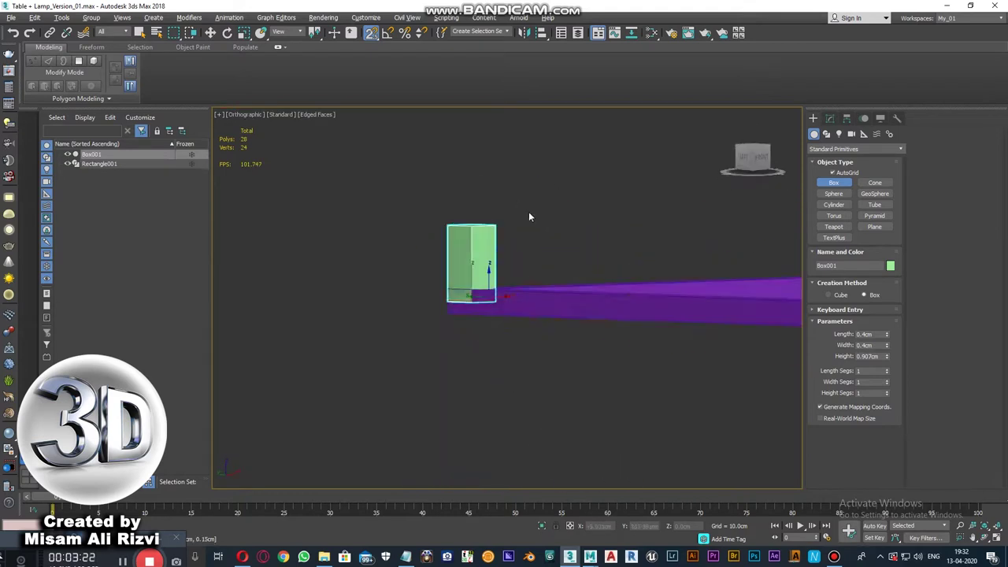
mouse_move(473, 175)
middle_mouse_down("alt")
mouse_move(565, 245)
mouse_move(471, 283)
mouse_move(556, 260)
mouse_move(575, 325)
mouse_move(565, 258)
middle_mouse_up("alt")
key("l")
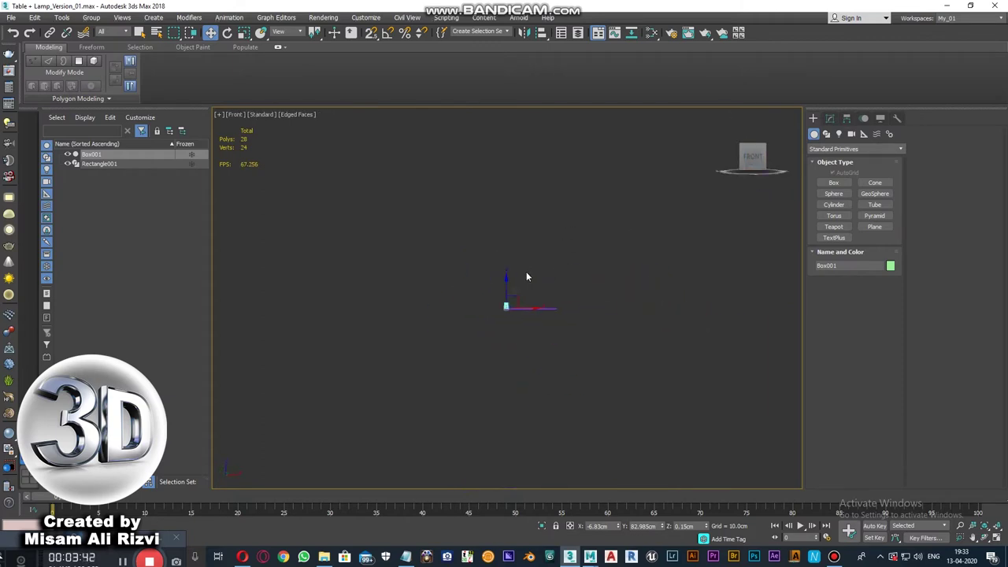
left_click(829, 119)
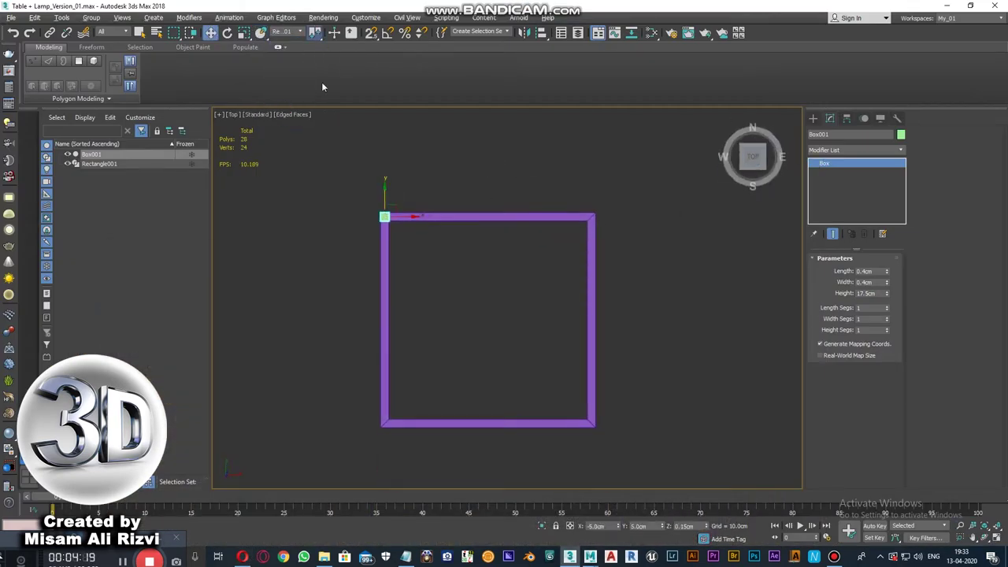
- Mirror the post as instances onto the other three frame corners
left_click(523, 32)
left_click(475, 360)
left_click(523, 32)
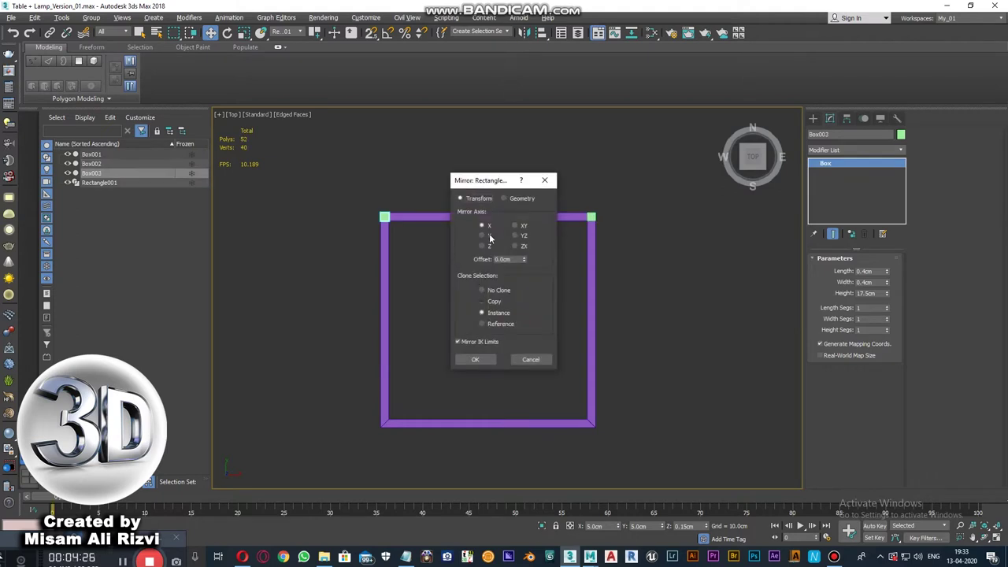
left_click(477, 359)
left_click(524, 33)
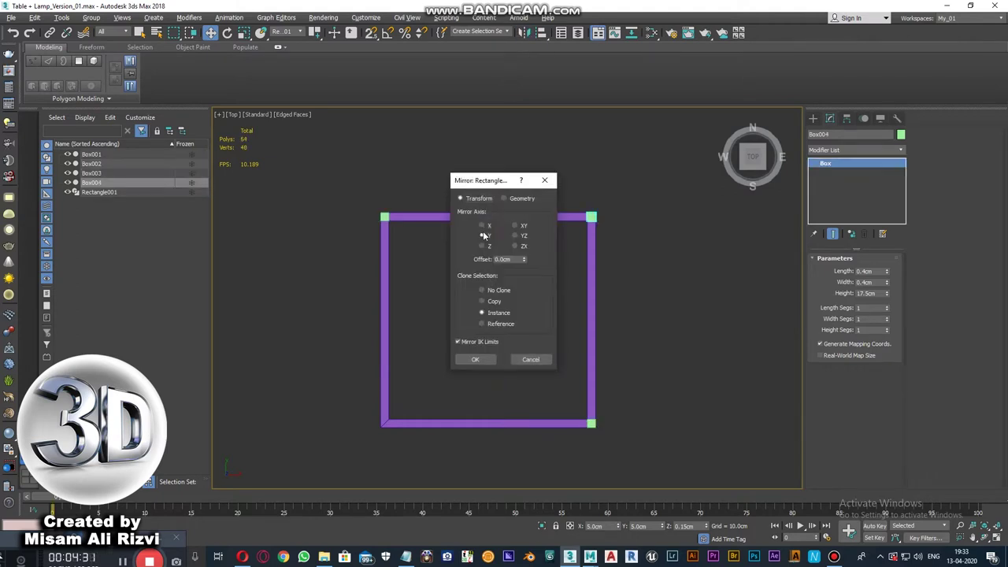
left_click(475, 361)
middle_click_drag(475, 360, 448, 333, "alt")
middle_click_drag(425, 284, 529, 253, "alt")
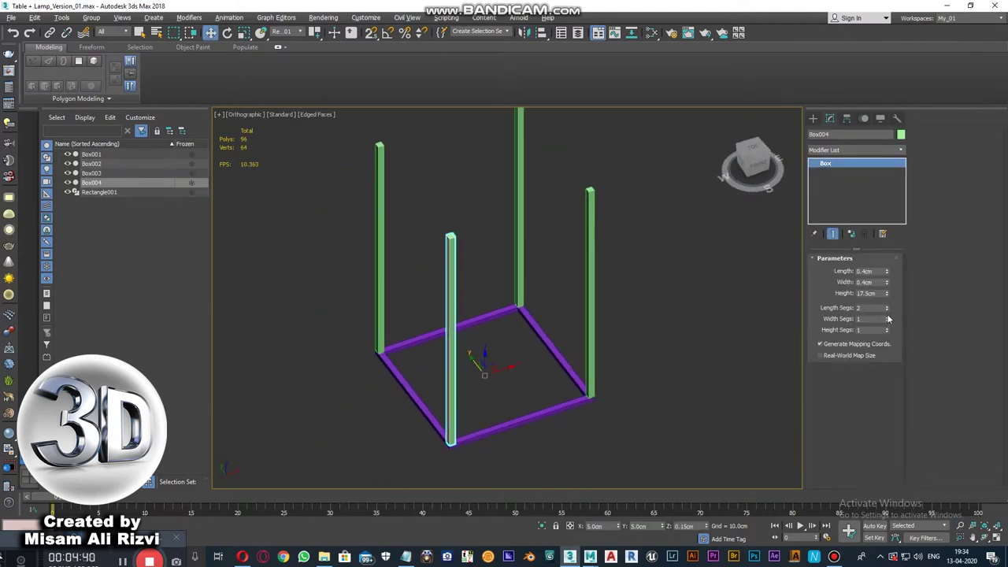
middle_click_drag(517, 320, 506, 344, "alt")
- Connect edges on Rectangle001's frame sides to add extra edge loops
left_click(506, 344)
key("t")
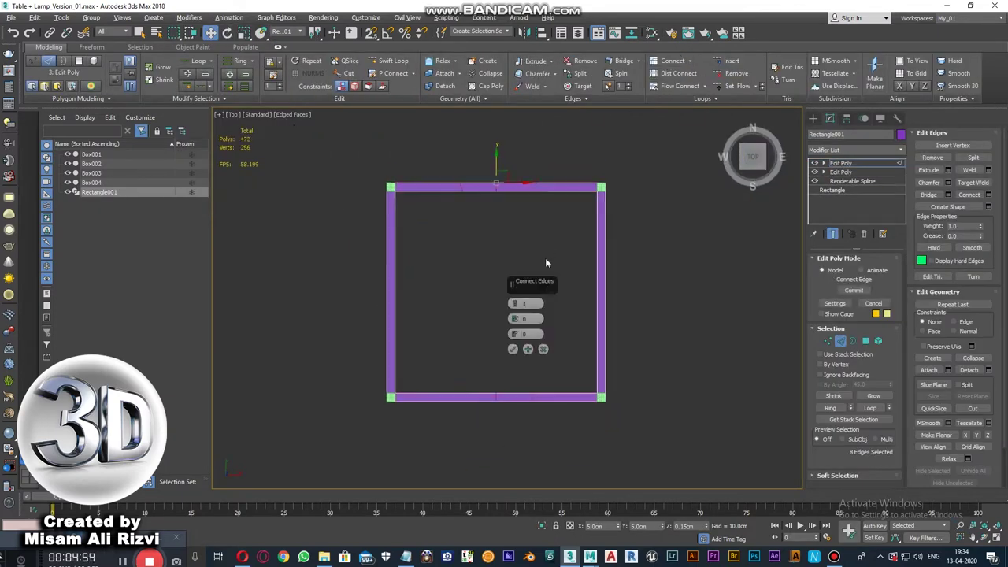
left_click(513, 350)
middle_click_drag(513, 350, 515, 275, "alt")
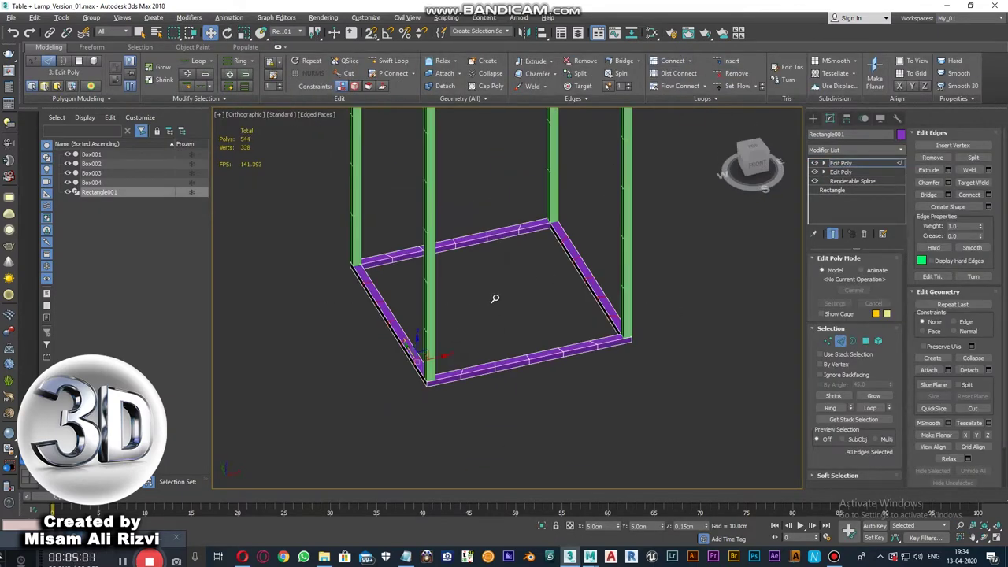
left_click(560, 251)
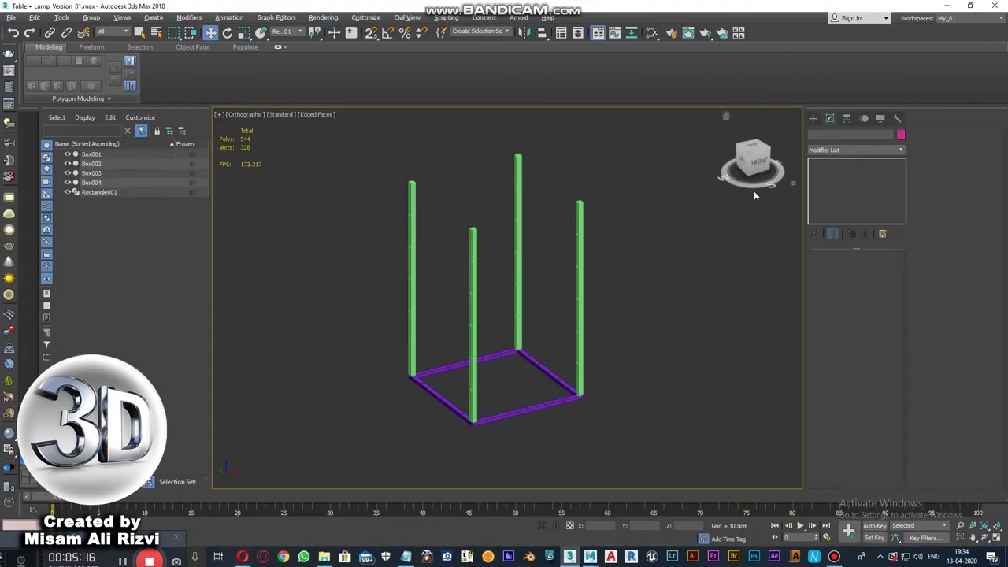
left_click(753, 187)
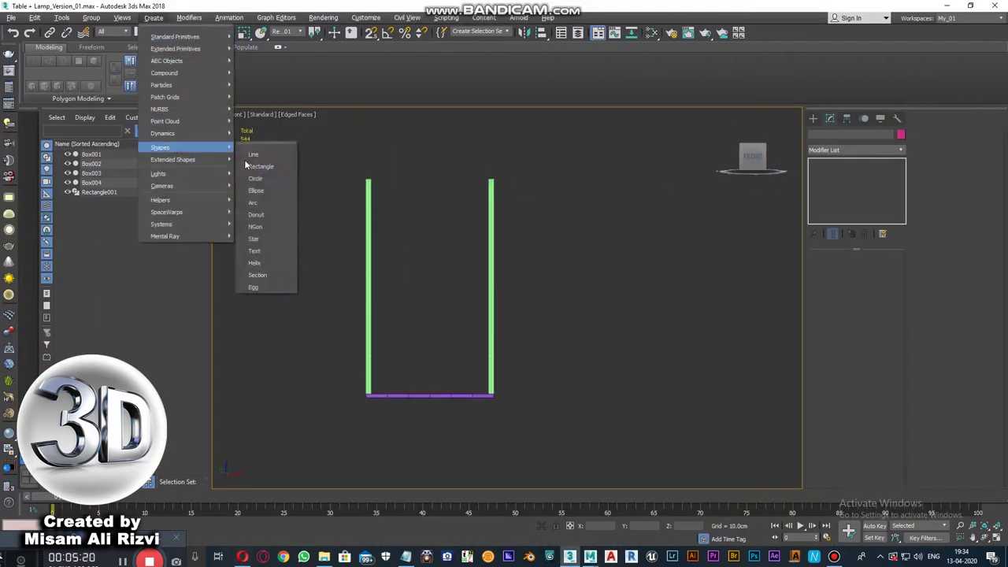
- Draw a new profile rectangle, add Edit Spline and set its vertices to Corner
left_click(246, 164)
scroll(562, 271, "up", 3)
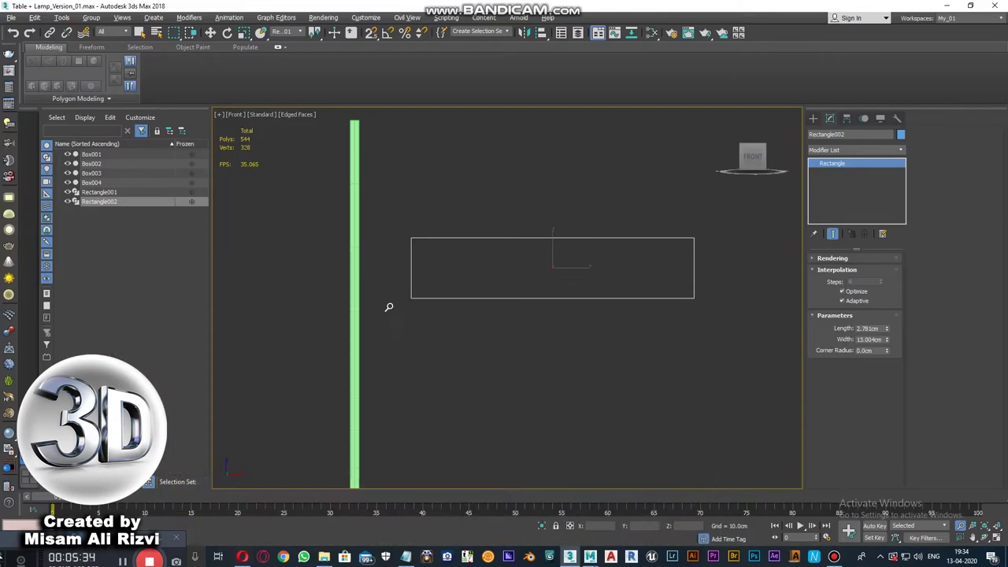
left_click(188, 17)
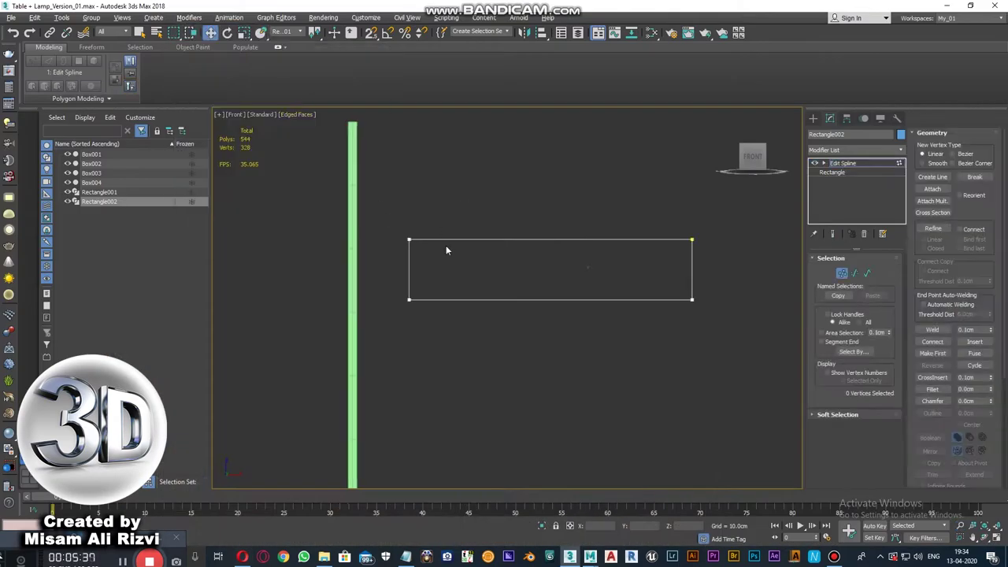
right_click(623, 262)
left_click(605, 199)
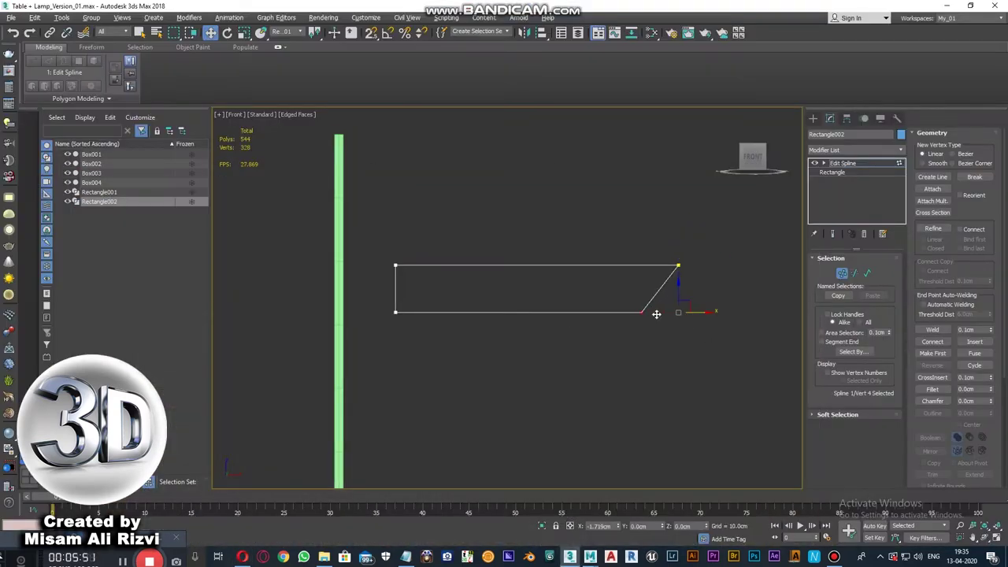
- Convert the profile's top-right corner vertex to Bezier Corner and select the slanted edge's lower vertex
right_click(675, 267)
left_click(603, 188)
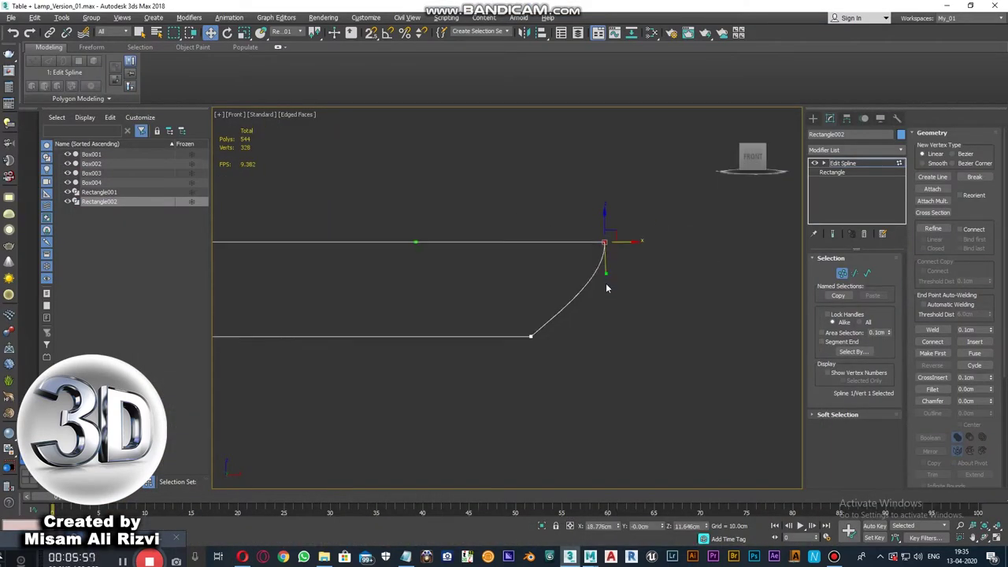
left_click(464, 359)
scroll(517, 307, "down", 3)
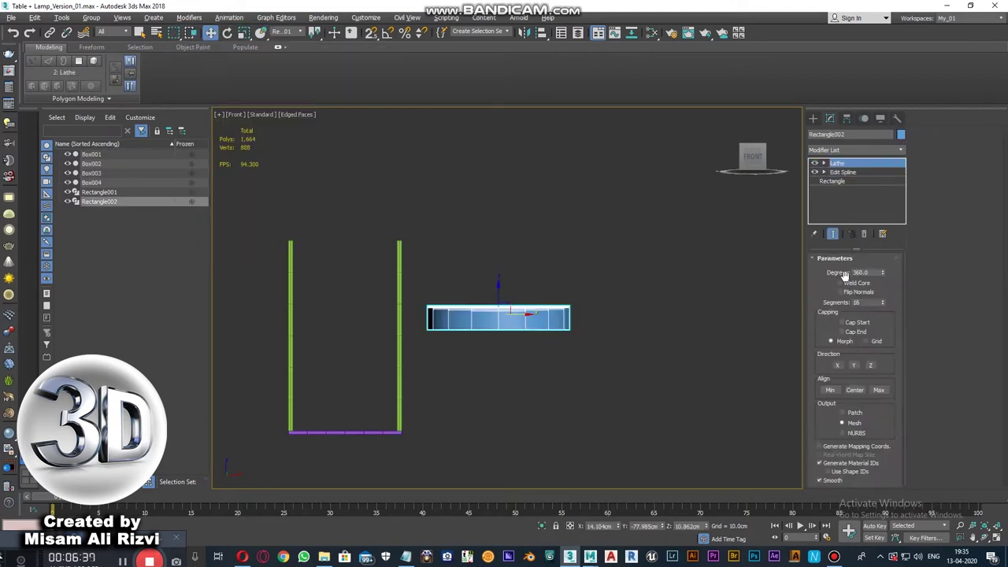
- Set the Lathe to 64 segments, viewing the tabletop from above
middle_click_drag(670, 380, 603, 262)
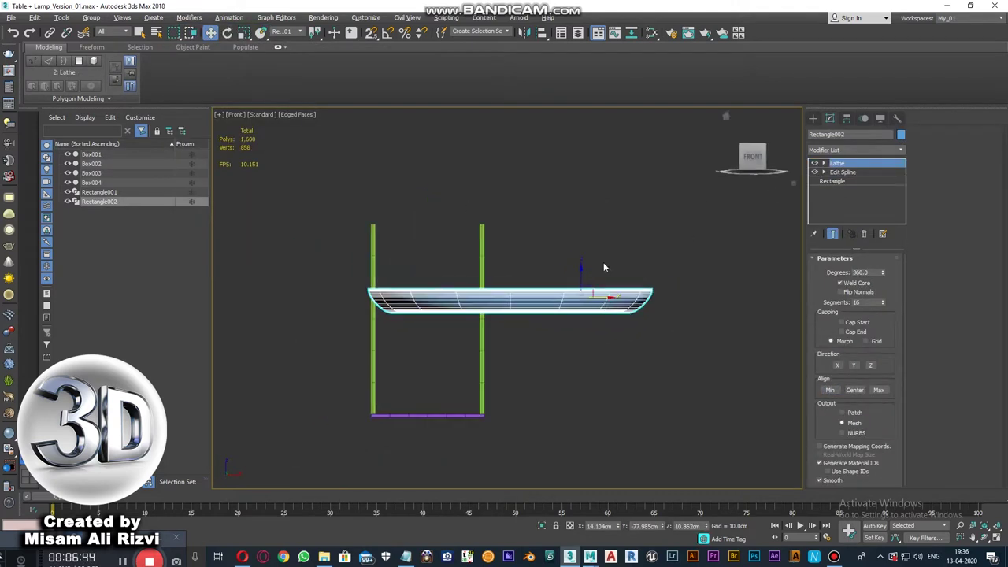
left_click_drag(603, 262, 704, 252)
scroll(704, 252, "up", 3)
key("t")
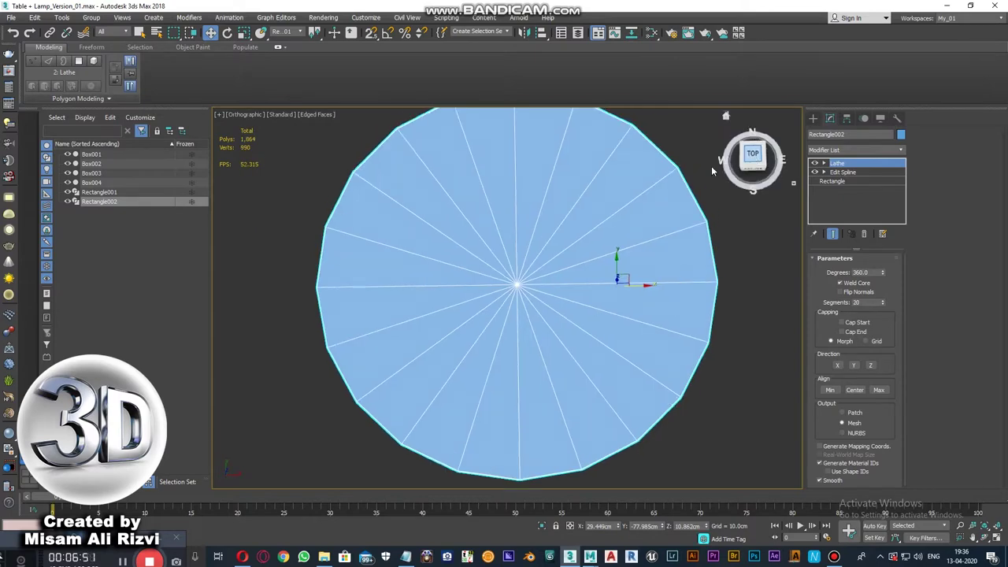
double_click(861, 302)
type("64")
key("Return")
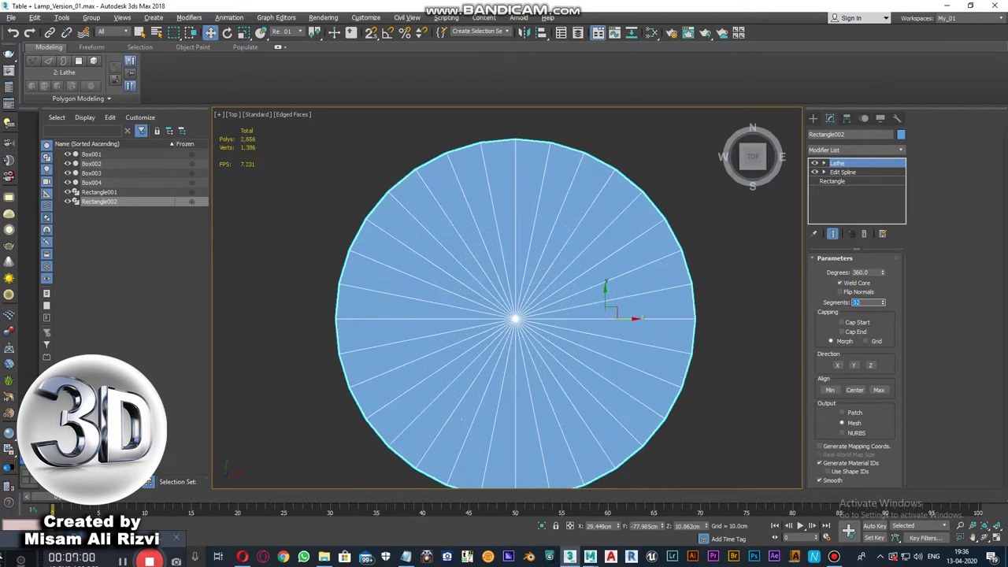
type("64")
key("Return")
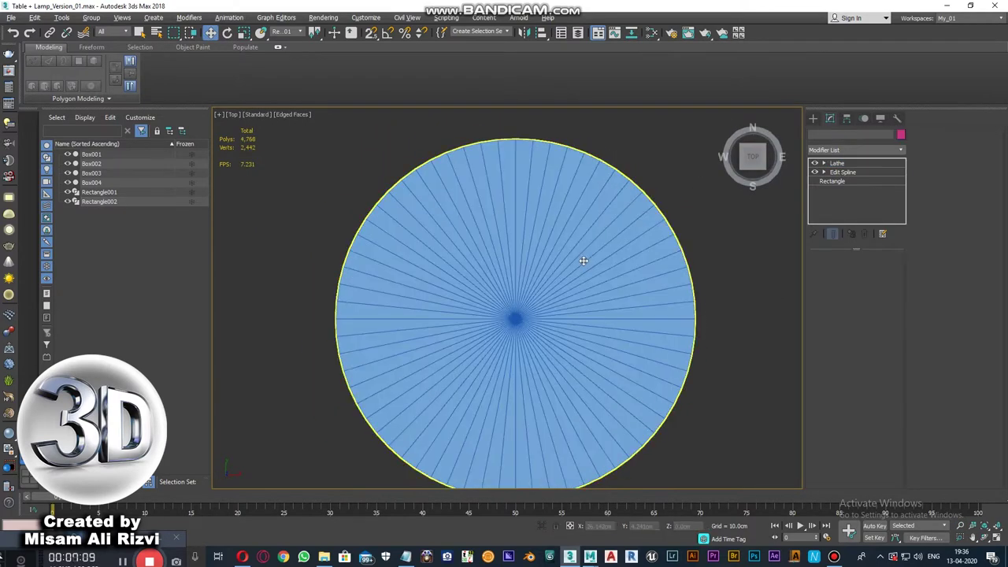
- Test the Y revolution axis, then remove and re-apply the Lathe modifier
left_click(854, 365)
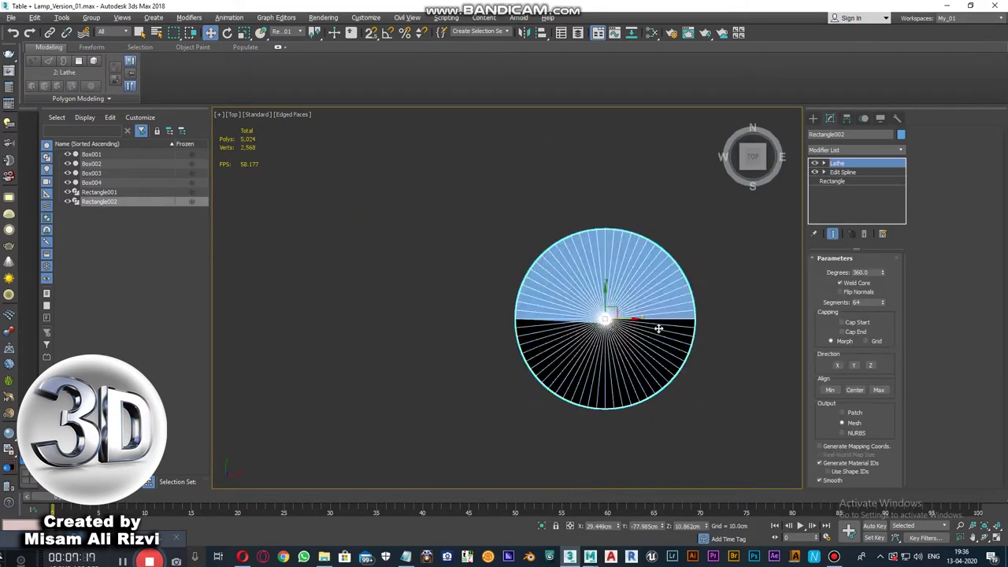
left_click(871, 365)
middle_click_drag(709, 339, 693, 315, "alt")
left_click(854, 365)
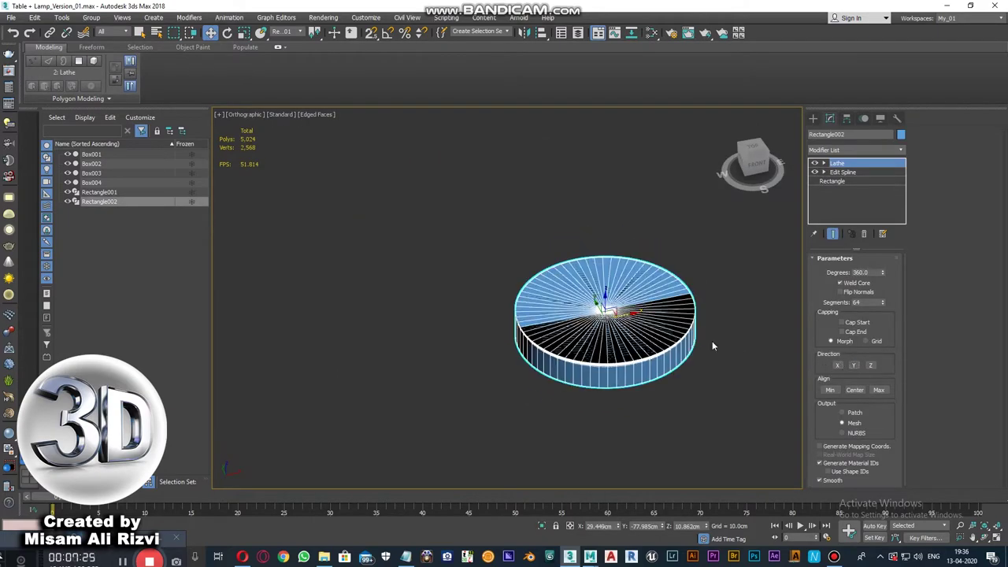
scroll(665, 333, "up", 3)
left_click(864, 234)
left_click(189, 17)
left_click(315, 130)
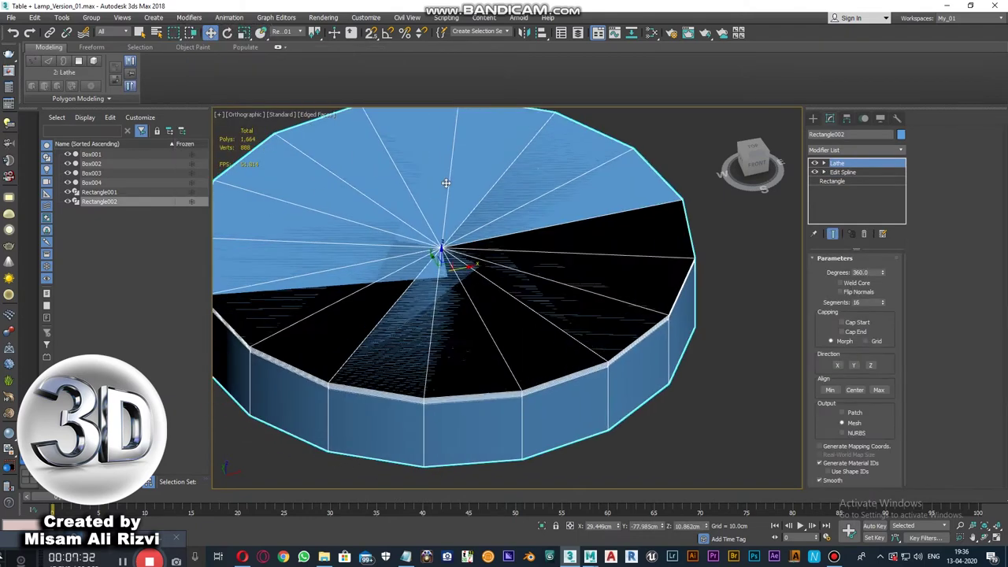
- Align the Lathe to Min, enable Weld Core and set 64 segments
left_click(830, 391)
scroll(457, 299, "down", 2)
left_click(841, 283)
double_click(859, 302)
type("64")
key("Return")
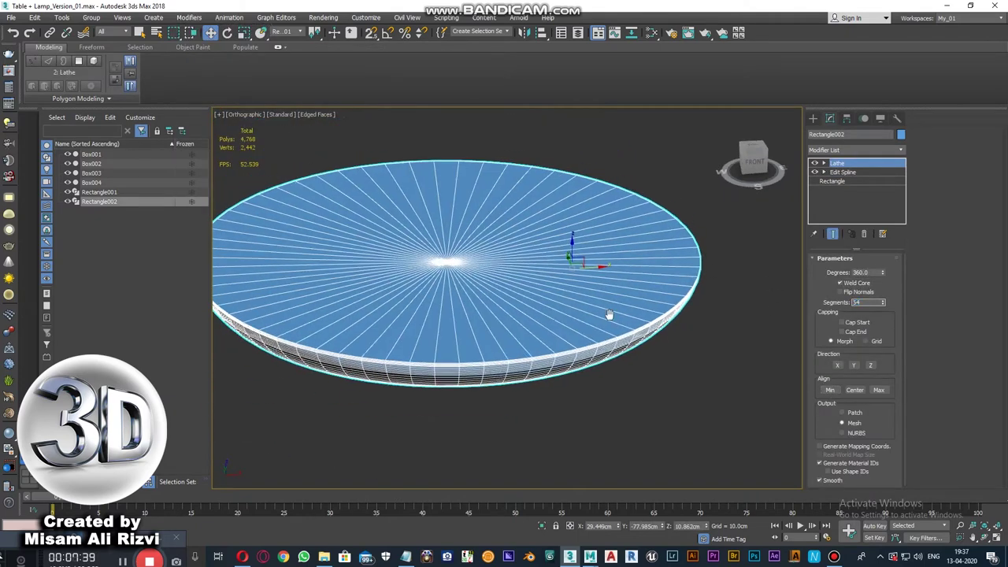
left_click(755, 162)
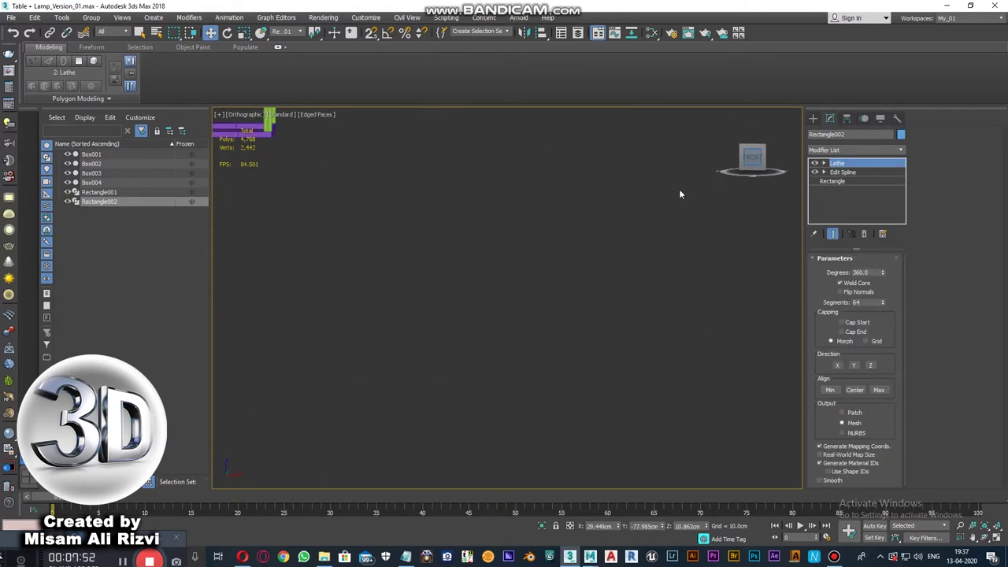
- Raise the base Rectangle's Interpolation Steps to 7
left_click(833, 181)
key("Return")
scroll(540, 288, "up", 3)
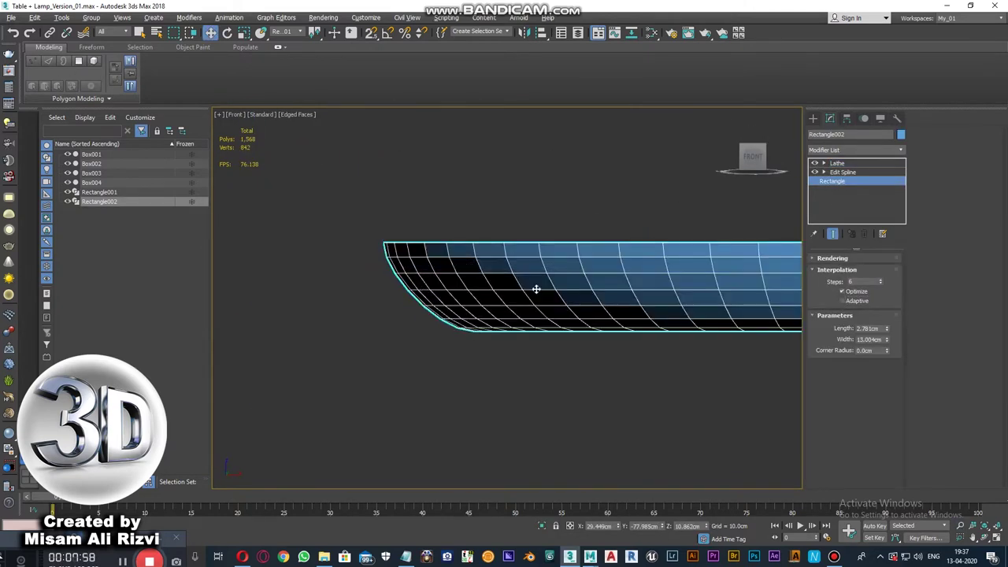
key("F4")
key("F4")
left_click(832, 181)
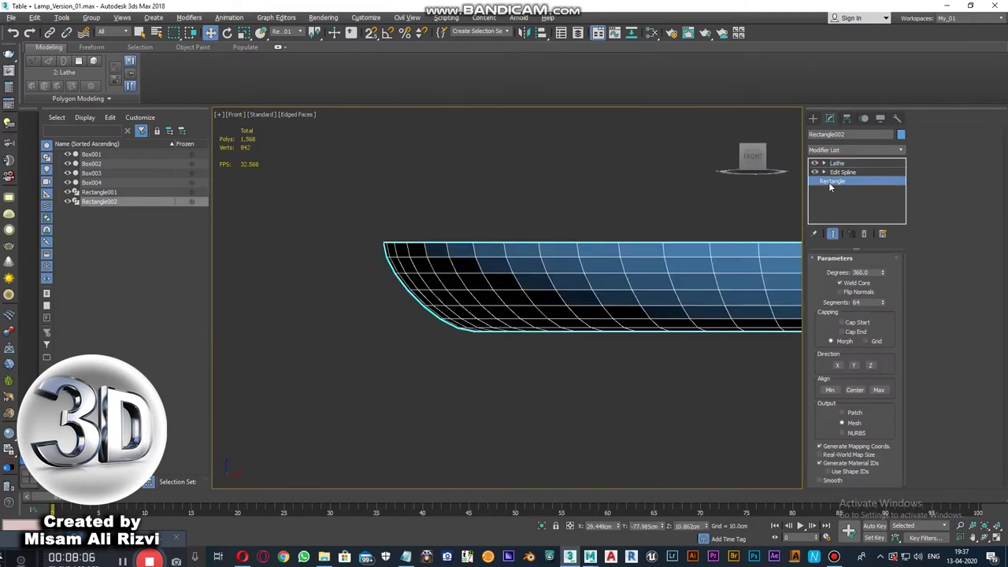
type("57")
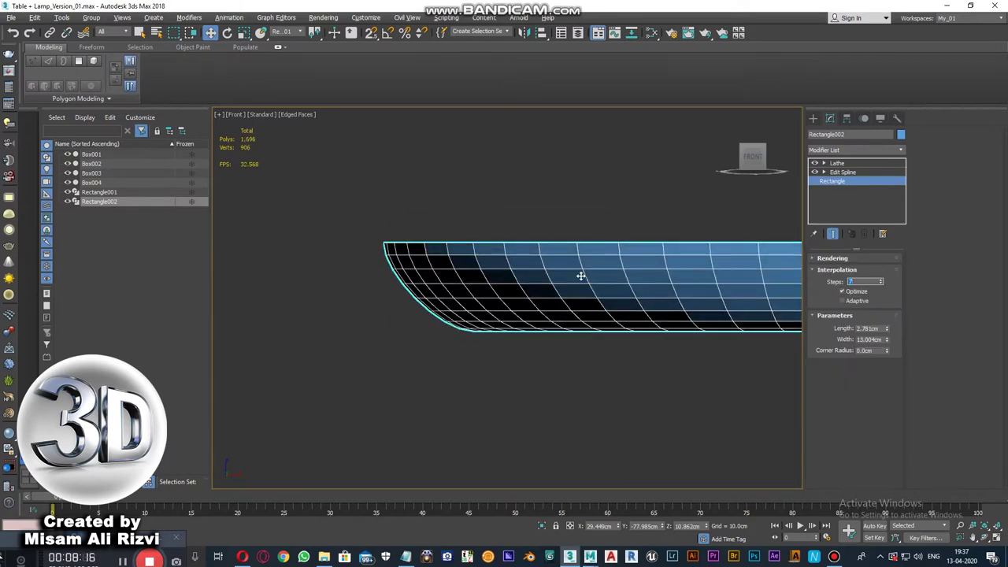
- Start aligning only the tabletop's pivot from the Front view
middle_click_drag(581, 275, 726, 115, "alt")
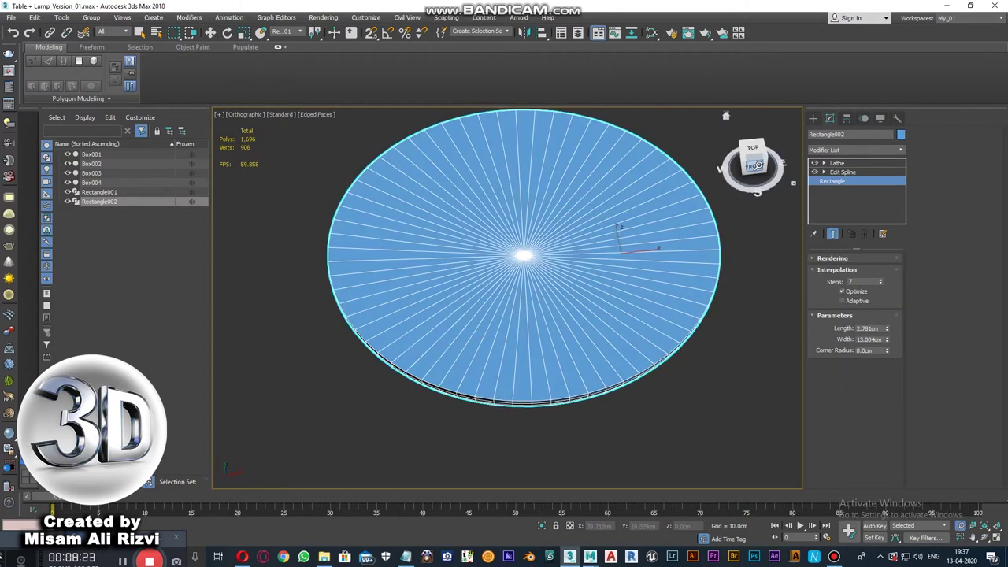
key("f")
key("w")
key("alt+a")
left_click(622, 294)
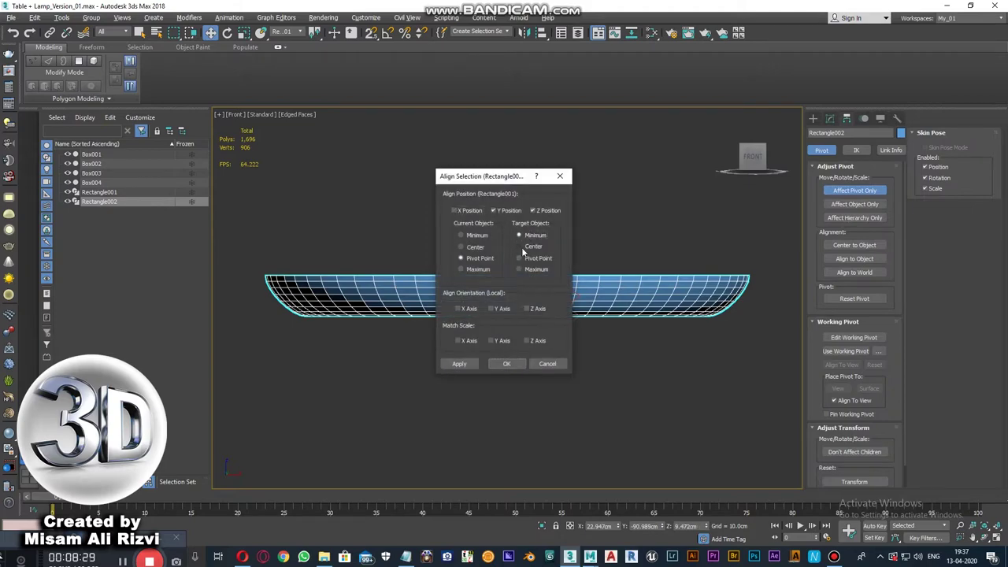
- Apply the pivot alignment, then align the tabletop to Rectangle001 so it rests on the legs
left_click_drag(495, 180, 628, 176)
left_click(641, 360)
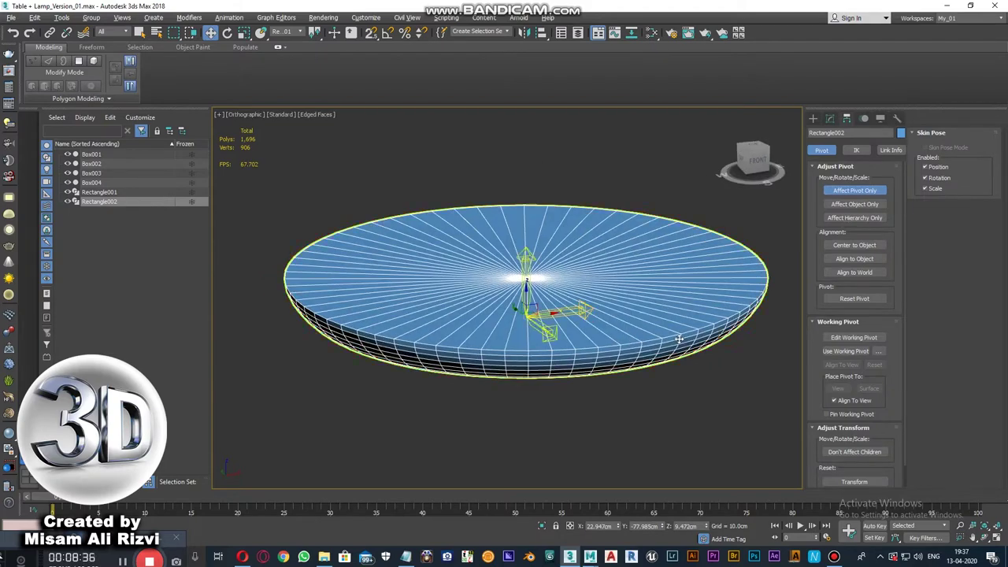
scroll(649, 284, "down", 2)
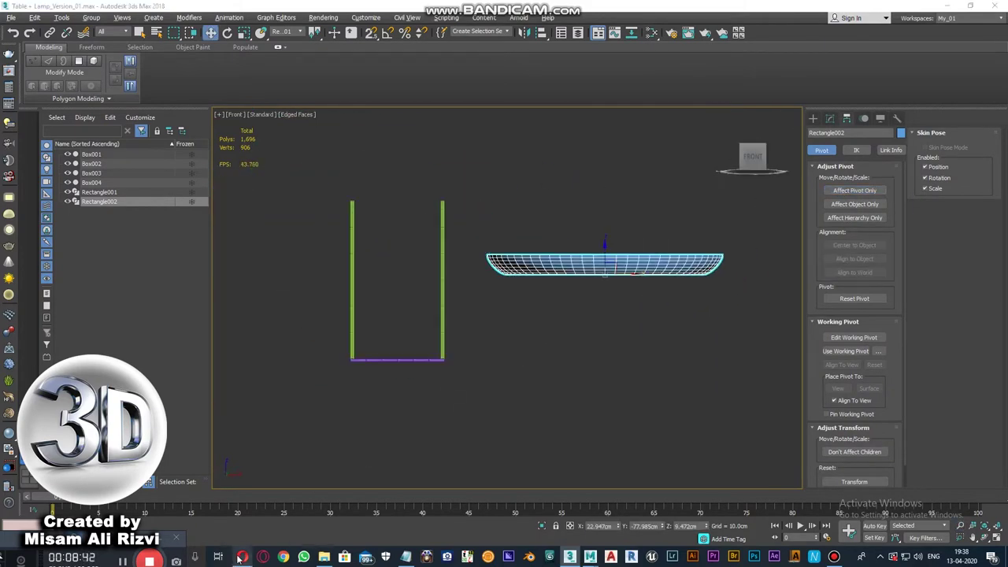
middle_click_drag(429, 369, 484, 380)
key("alt+a")
left_click(485, 373)
left_click(641, 359)
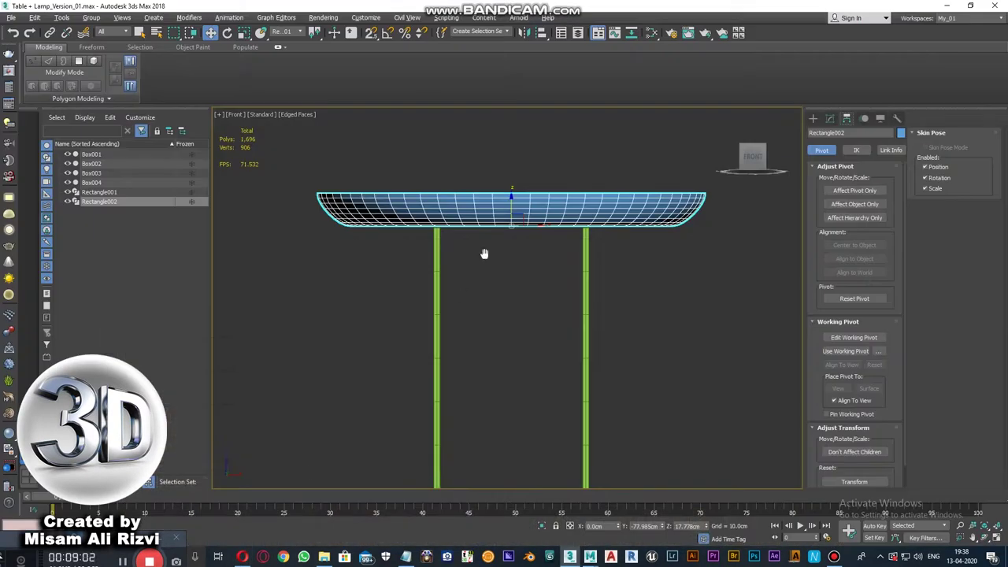
scroll(484, 255, "up", 5)
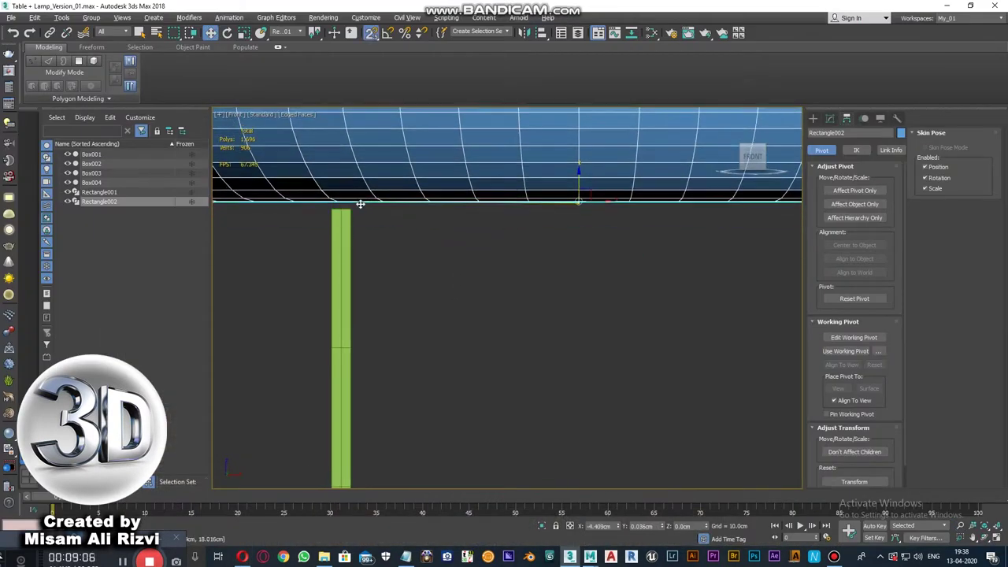
- Add another Edit Spline to the tabletop with Show End Result on, in Vertex mode
scroll(556, 178, "down", 5)
scroll(518, 237, "up", 1)
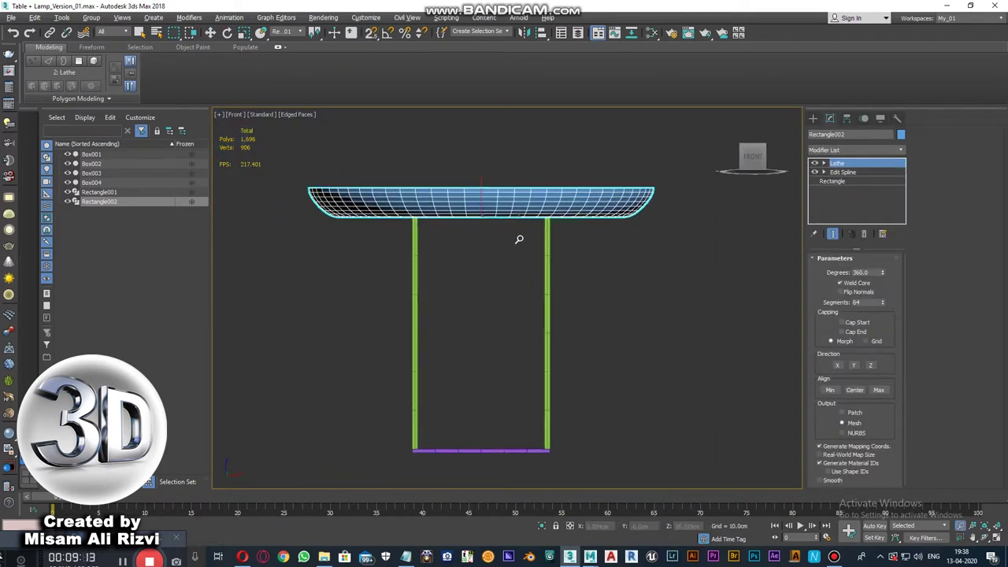
left_click(843, 172)
left_click(189, 18)
left_click(331, 110)
left_click(829, 233)
left_click(842, 272)
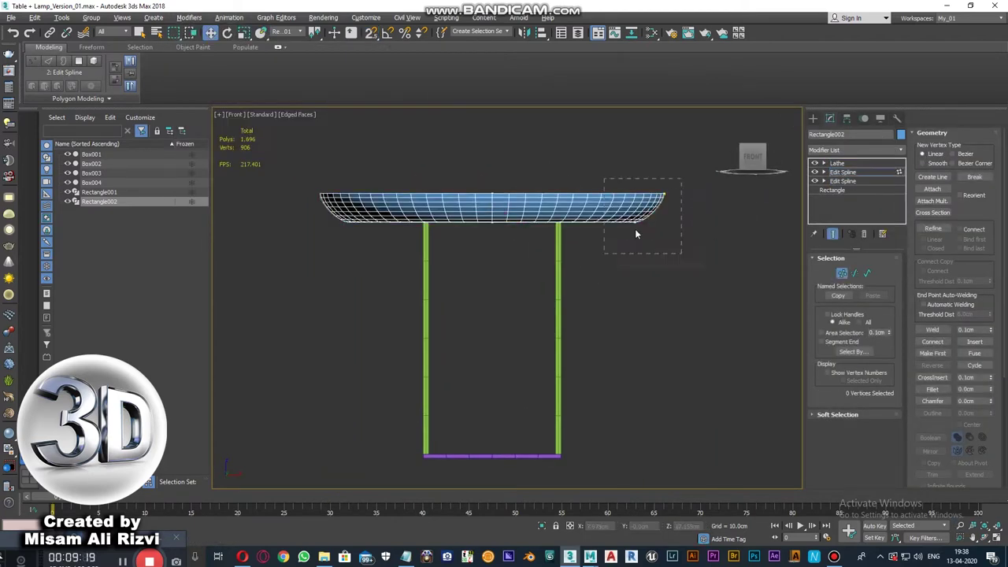
- Set the rim vertex to Bezier Corner and change the bottom-left profile vertex's type
left_click_drag(603, 252, 682, 181)
right_click(501, 199)
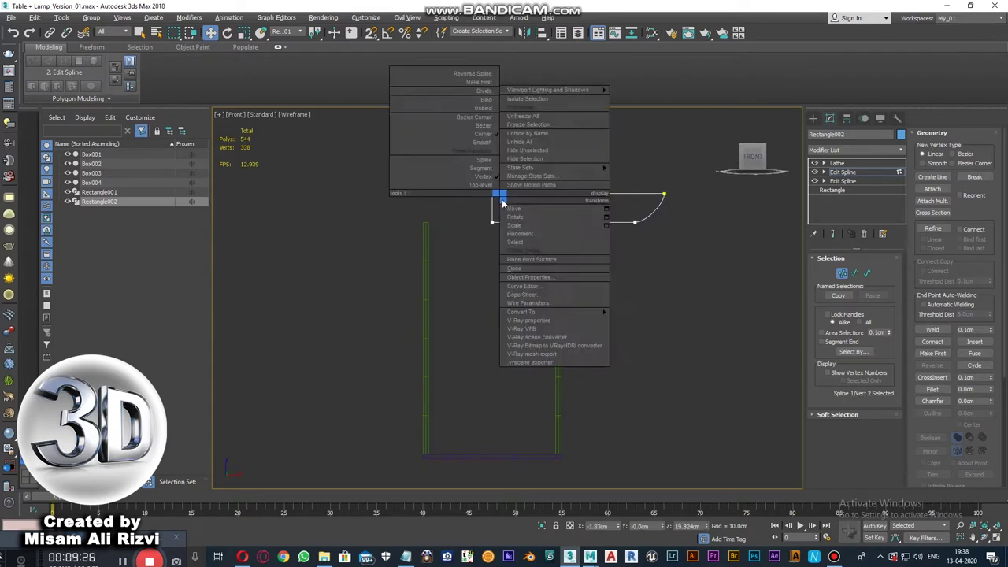
right_click(488, 191)
left_click(464, 161)
left_click(491, 221)
right_click(492, 221)
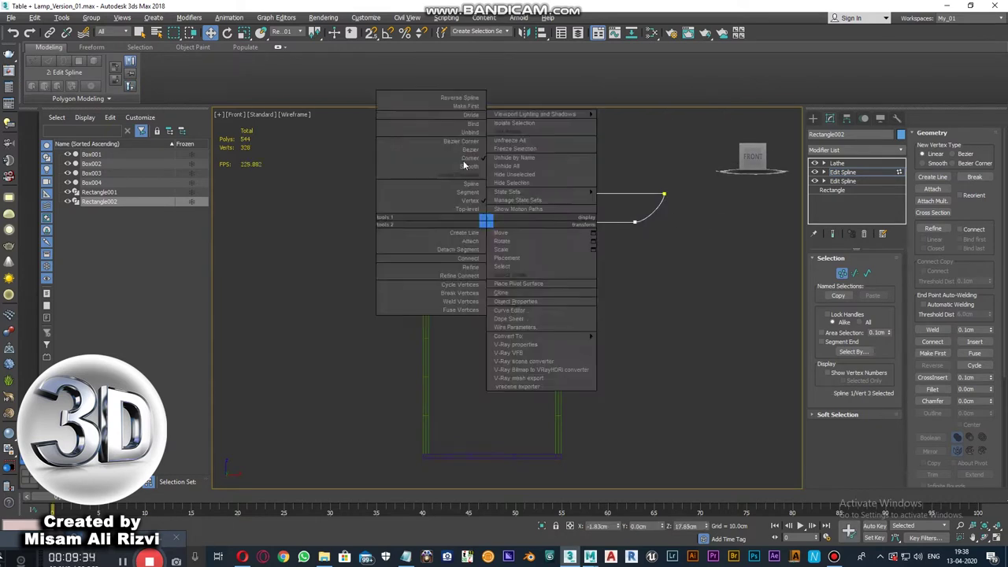
left_click(445, 158)
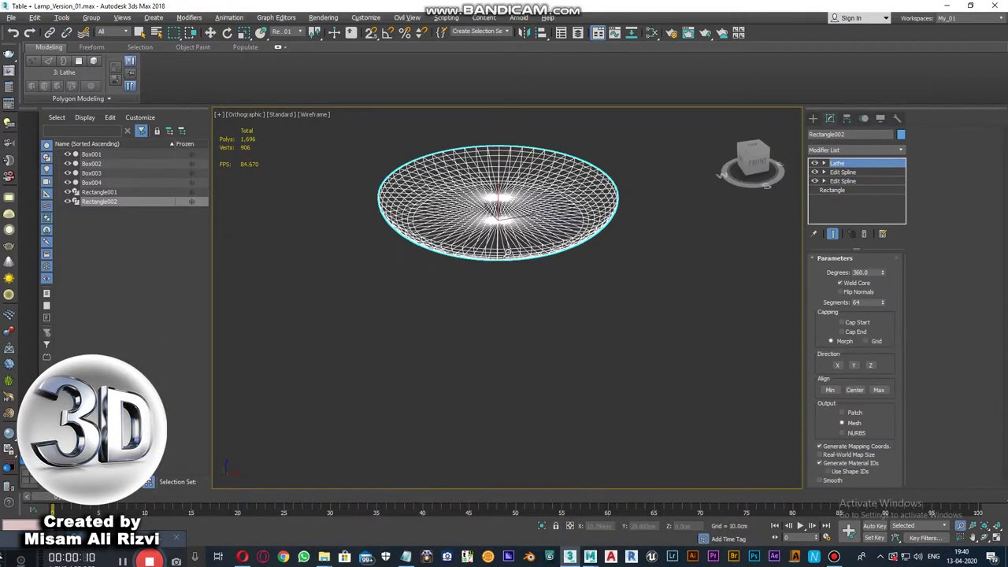
- Add an Edit Poly modifier above the tabletop's Lathe and frame the disc
key("F3")
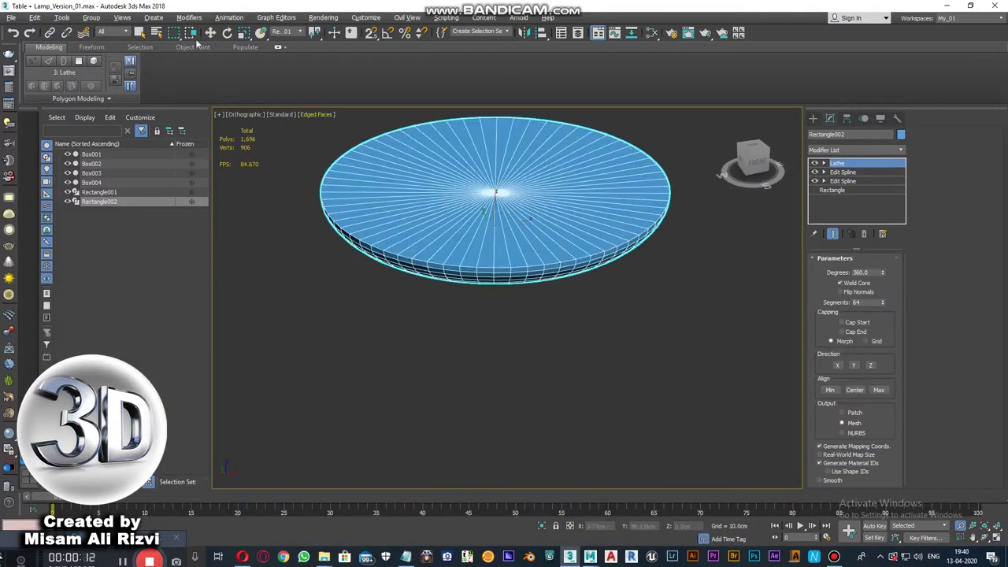
left_click(189, 17)
left_click(315, 128)
key("2")
key("z")
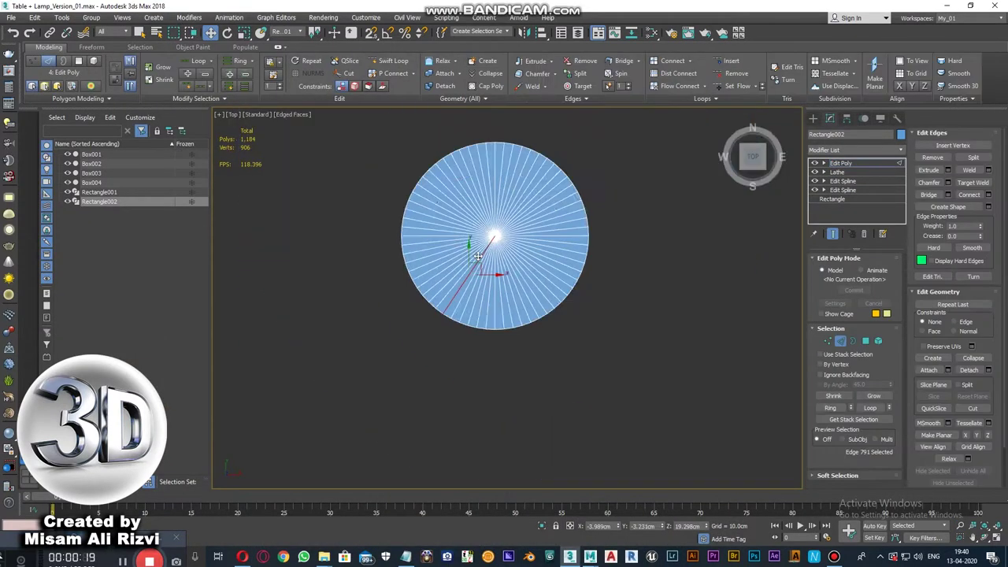
mouse_move(653, 221)
middle_mouse_down("alt")
mouse_move(522, 173)
mouse_move(523, 158)
middle_mouse_up("alt")
- Turn on viewport selection statistics and return to object level on the tabletop
key("alt+b")
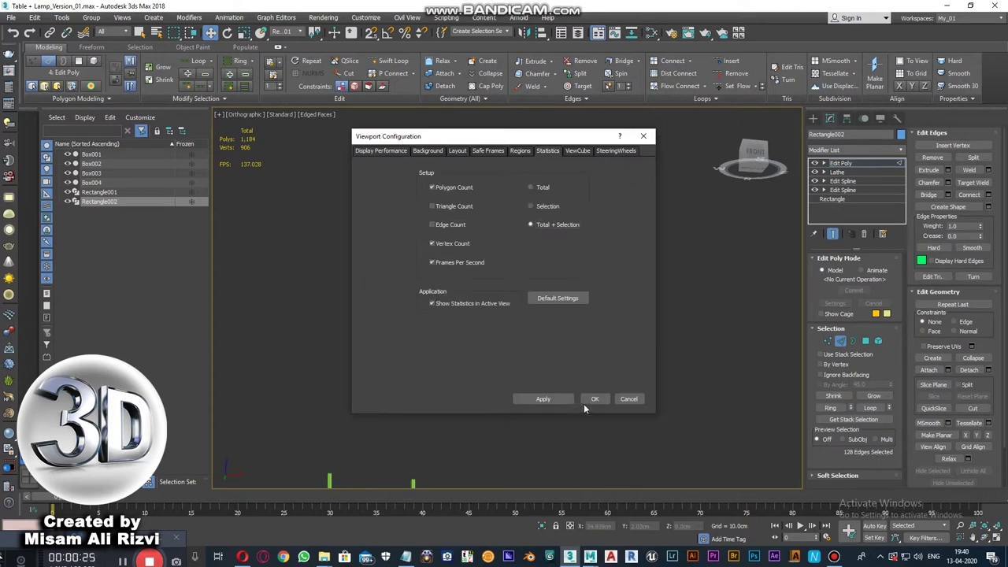
left_click(586, 401)
middle_click_drag(520, 315, 510, 295, "alt")
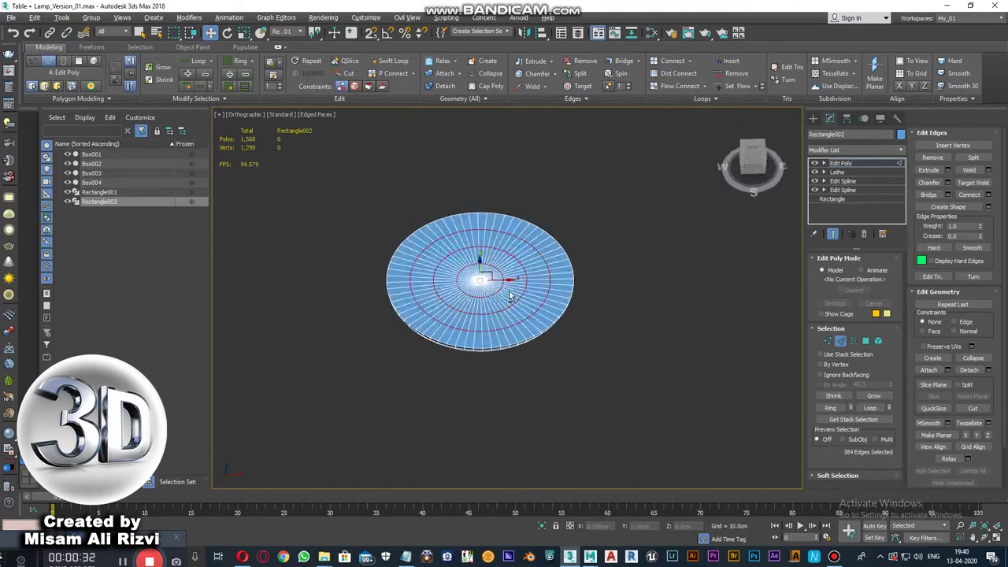
key("2")
scroll(488, 284, "up", 4)
scroll(596, 386, "down", 3)
left_click(750, 157)
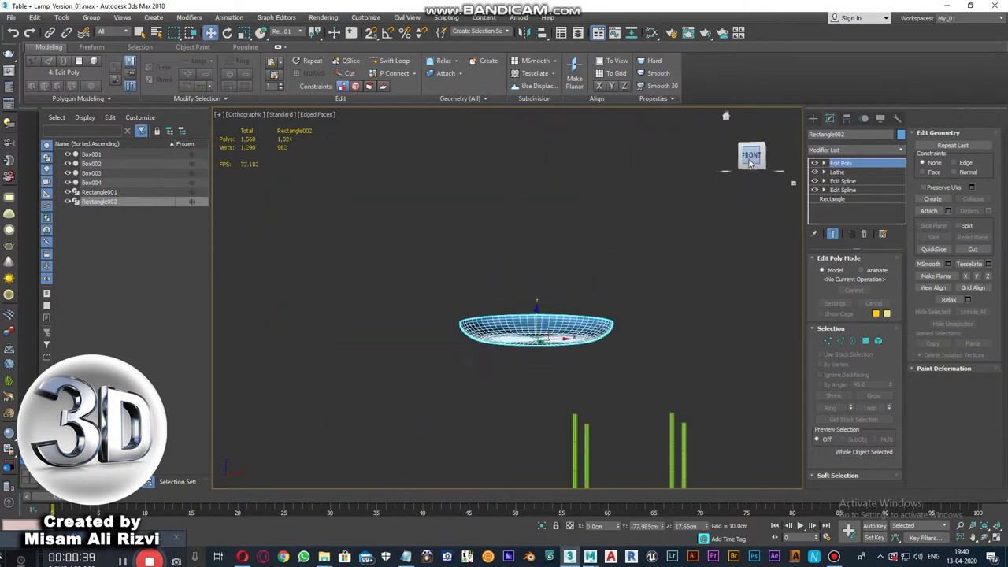
- Align Rectangle002's X/Y centres to Rectangle001 so the tabletop sits over the legs
right_click(750, 162)
key("t")
key("alt+z")
left_click_drag(583, 292, 504, 262)
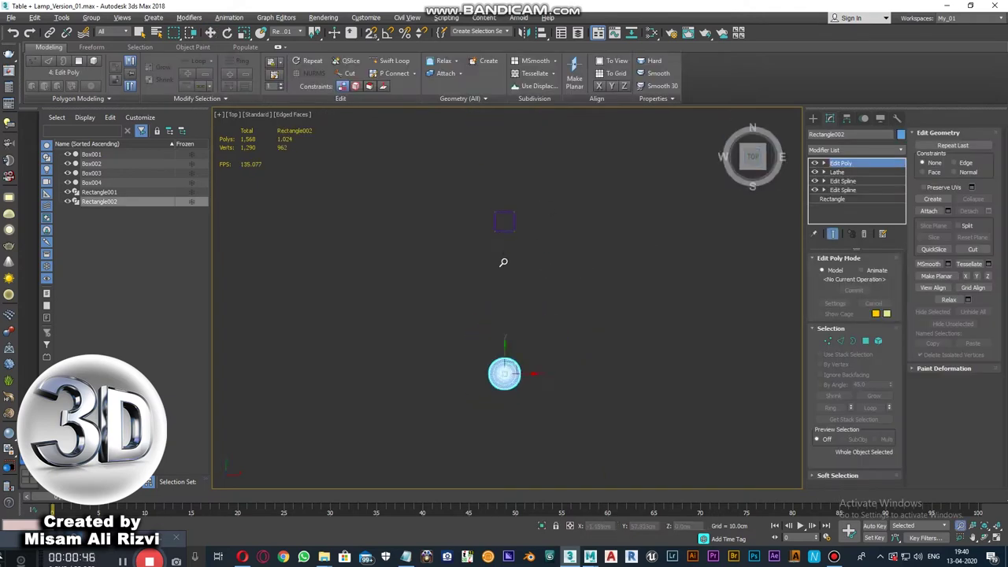
scroll(503, 262, "up", 2)
key("alt+a")
left_click(506, 225)
left_click(641, 360)
middle_click_drag(642, 359, 616, 261, "alt")
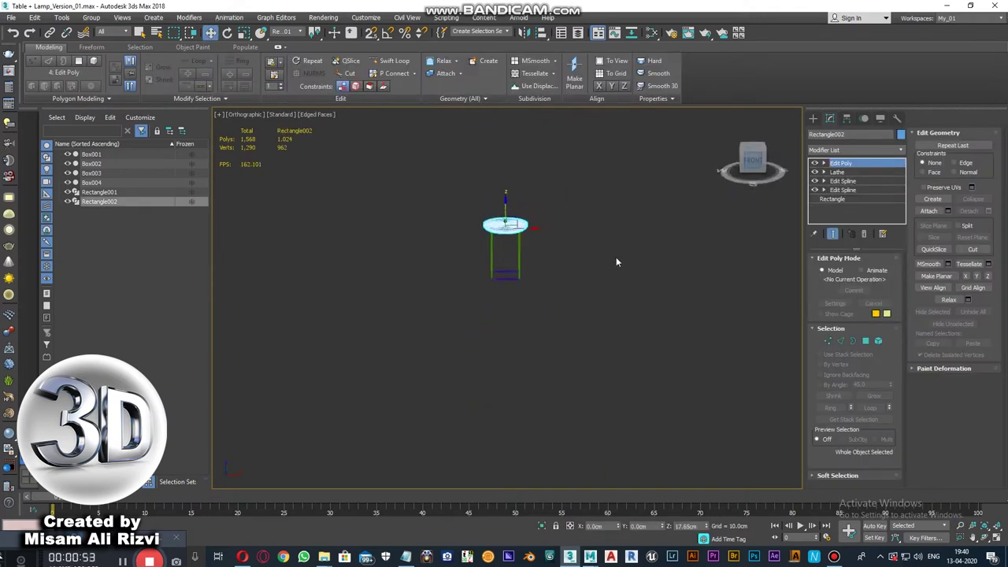
scroll(502, 211, "up", 2)
mouse_move(493, 207)
middle_mouse_down("alt")
mouse_move(583, 218)
mouse_move(473, 203)
mouse_move(534, 198)
mouse_move(585, 263)
mouse_move(636, 205)
middle_mouse_up("alt")
- Select the tabletop and drop to its Edit Spline vertex level, accepting the topology warning
key("p")
key("z")
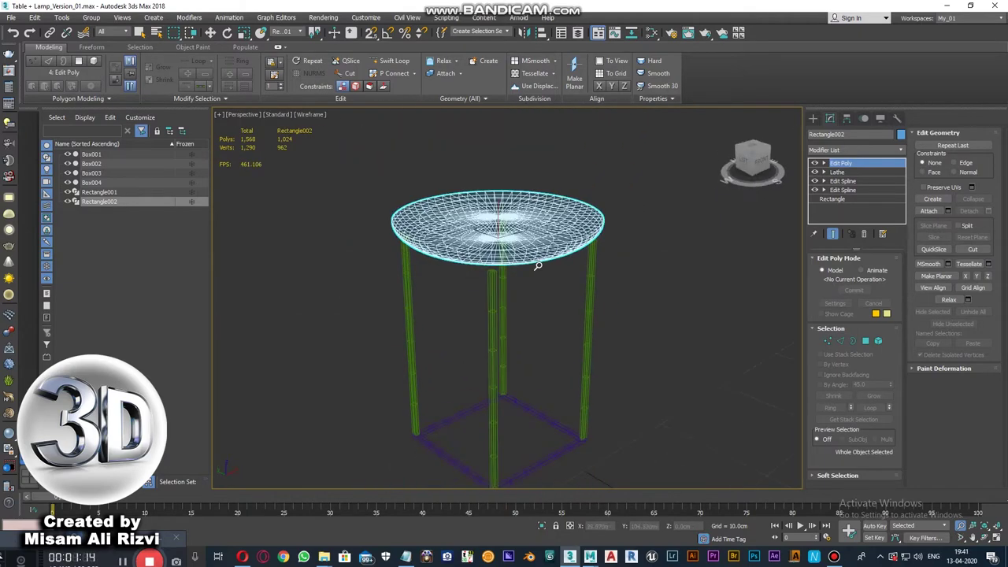
left_click(605, 264)
middle_click_drag(605, 265, 666, 269, "alt")
left_click(488, 183)
left_click(843, 189)
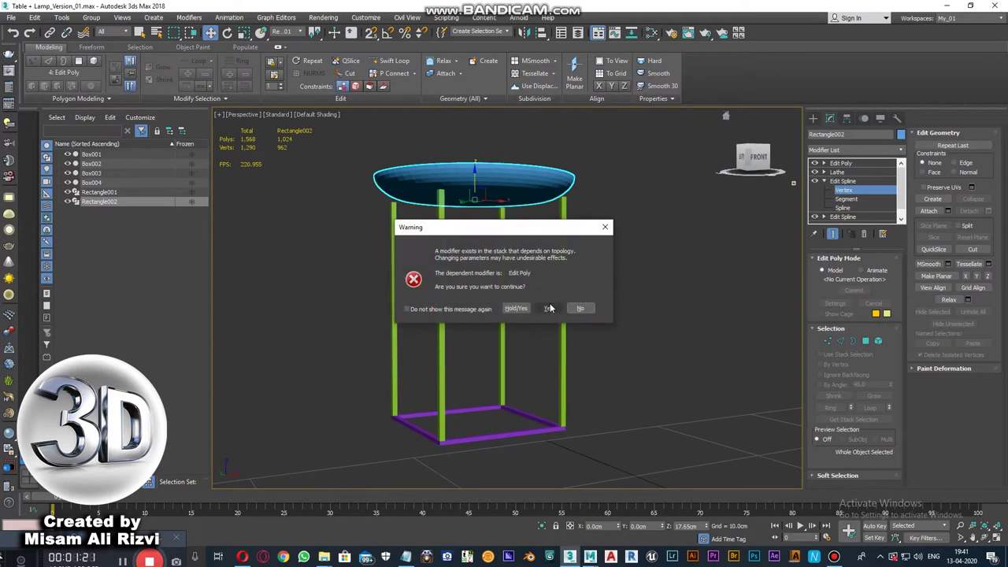
left_click(580, 308)
right_click(841, 163)
left_click(874, 315)
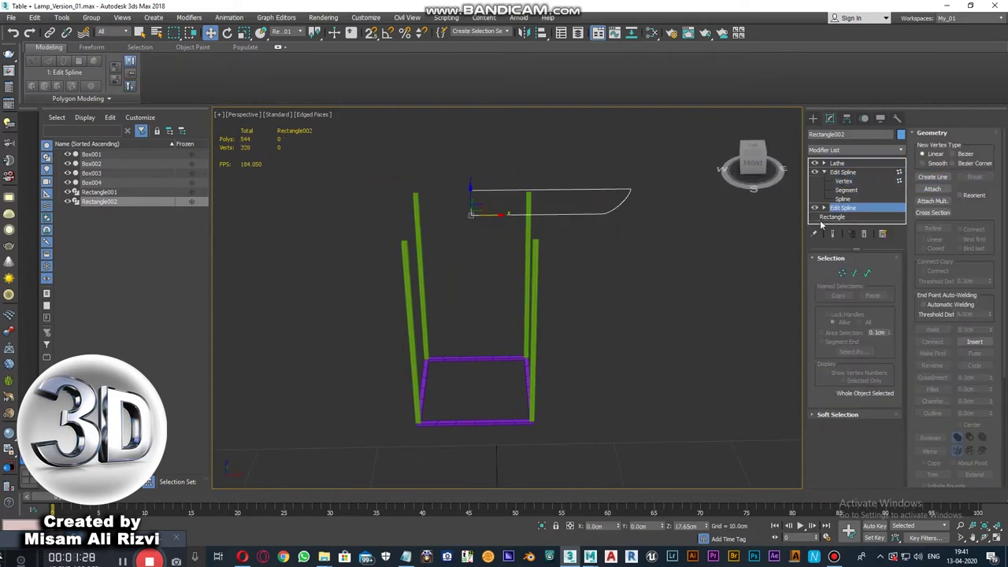
left_click(580, 308)
- In a wireframe bottom view, select the two rim vertices of the tabletop profile
mouse_move(570, 275)
middle_mouse_down("alt")
mouse_move(613, 177)
mouse_move(741, 167)
middle_mouse_up("alt")
key("u")
left_click(742, 163)
key("F3")
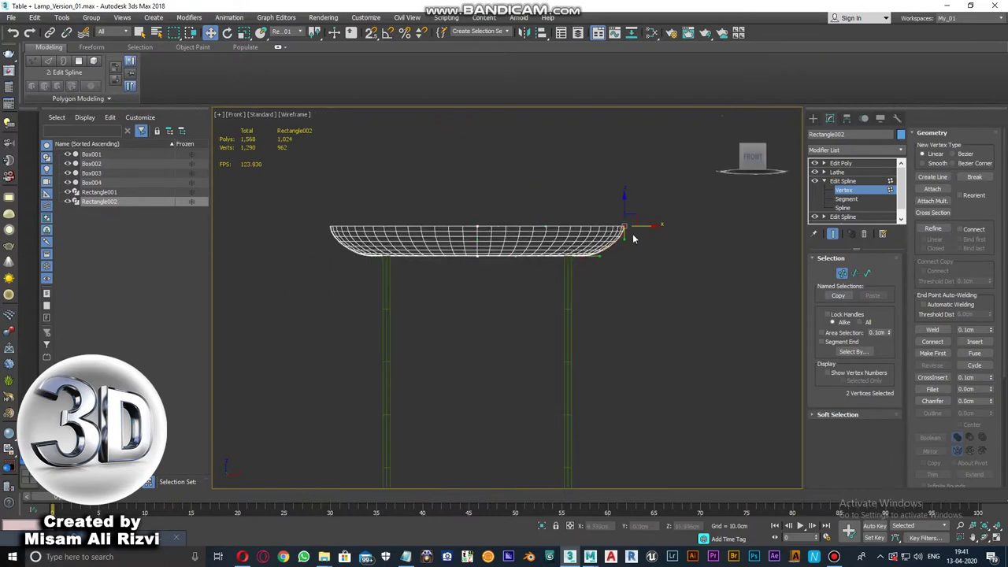
key("p")
mouse_move(634, 239)
middle_mouse_down("alt")
mouse_move(589, 206)
mouse_move(594, 196)
mouse_move(581, 218)
mouse_move(587, 290)
mouse_move(634, 203)
mouse_move(630, 236)
mouse_move(646, 229)
mouse_move(642, 214)
mouse_move(607, 234)
mouse_move(676, 229)
mouse_move(630, 252)
middle_mouse_up("alt")
key("F3")
key("u")
key("F3")
key("b")
scroll(670, 233, "up", 3)
left_click(658, 230)
- Check the reshaped tabletop rim in shaded perspective from a lower angle
key("p")
key("F3")
left_click(592, 265)
scroll(592, 266, "up", 3)
scroll(533, 279, "up", 3)
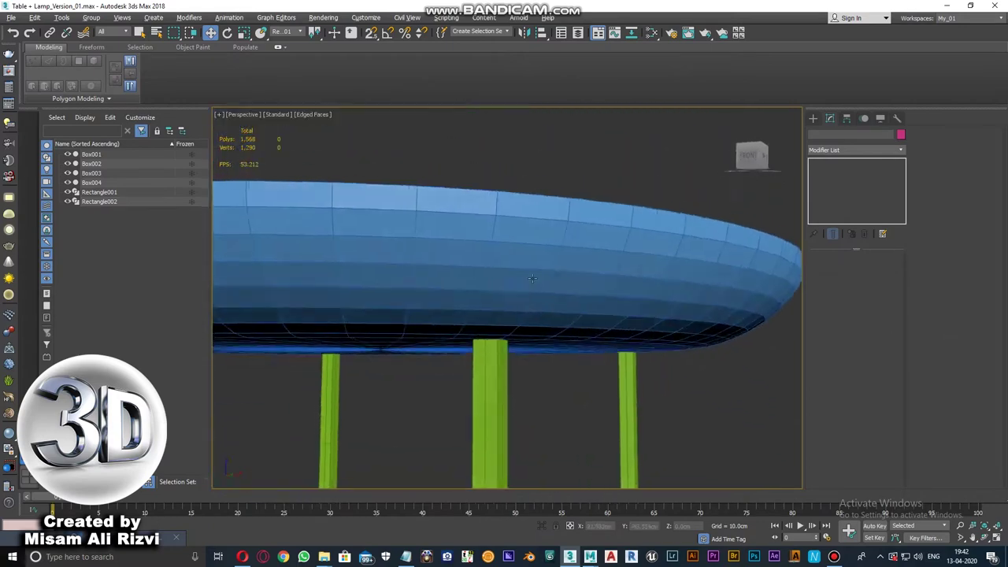
scroll(532, 279, "down", 5)
mouse_move(533, 279)
middle_mouse_down("alt")
mouse_move(479, 324)
mouse_move(513, 263)
mouse_move(570, 284)
mouse_move(559, 292)
middle_mouse_up("alt")
scroll(479, 324, "up", 2)
scroll(479, 323, "up", 4)
scroll(559, 314, "down", 3)
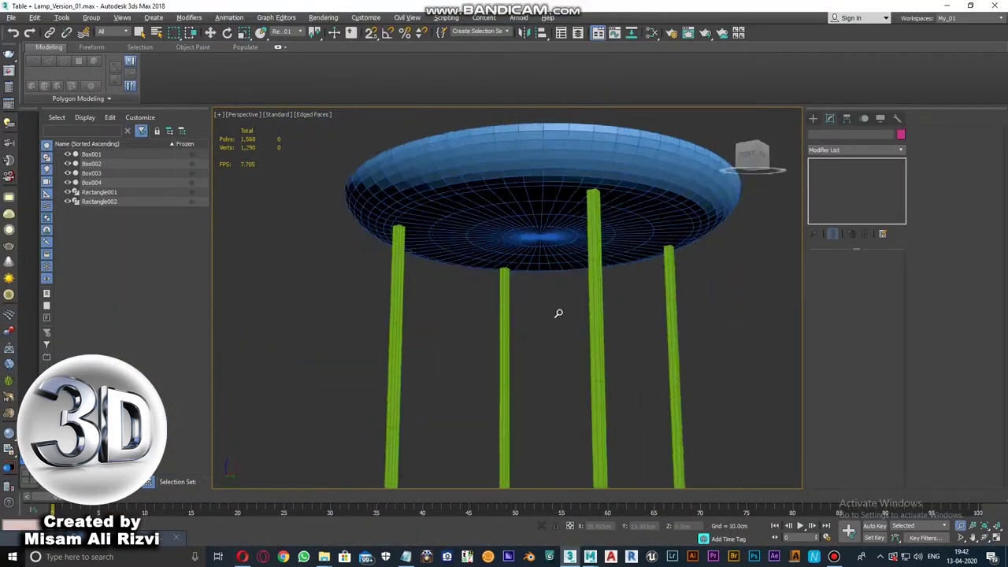
- Select the whole table and frame it in the front view
key("ctrl+a")
scroll(450, 445, "down", 3)
middle_click_drag(450, 445, 472, 355, "alt")
scroll(473, 354, "up", 3)
key("w")
key("u")
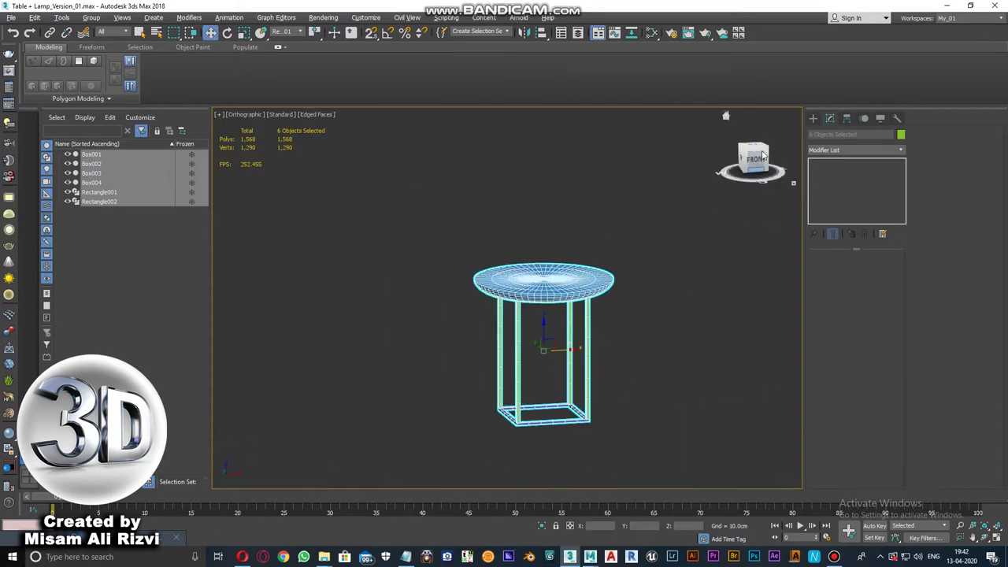
left_click(761, 157)
key("z")
left_click(630, 283)
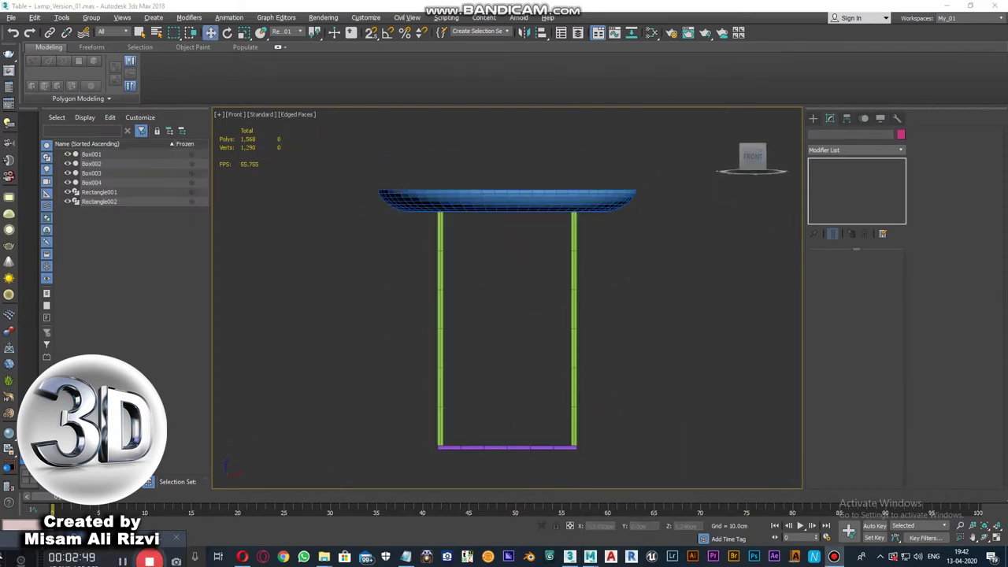
- Browse lamp reference photos in the web browser, then return to 3ds Max
left_click(243, 557)
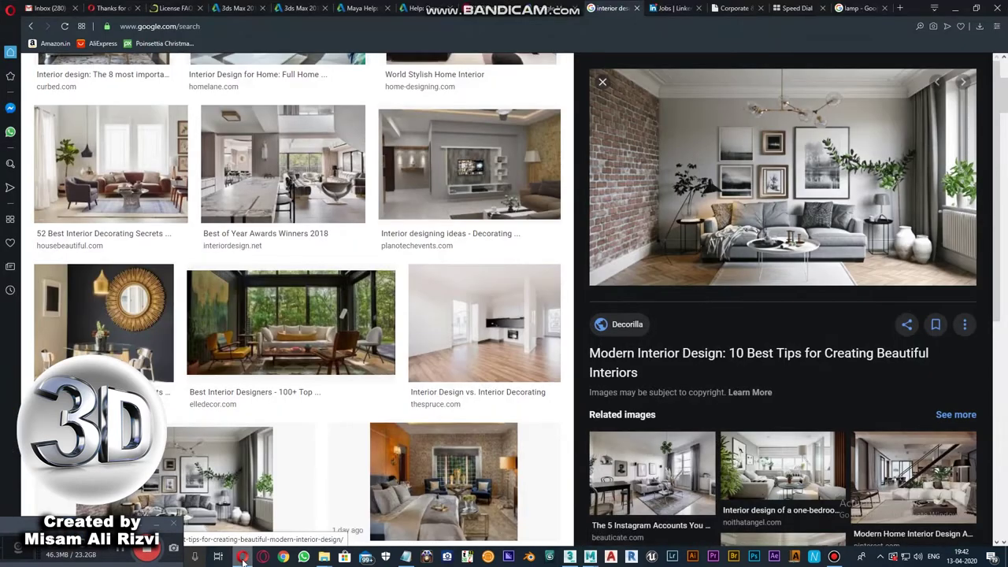
left_click(857, 10)
left_click(158, 103)
scroll(308, 205, "down", 2)
scroll(371, 214, "down", 1)
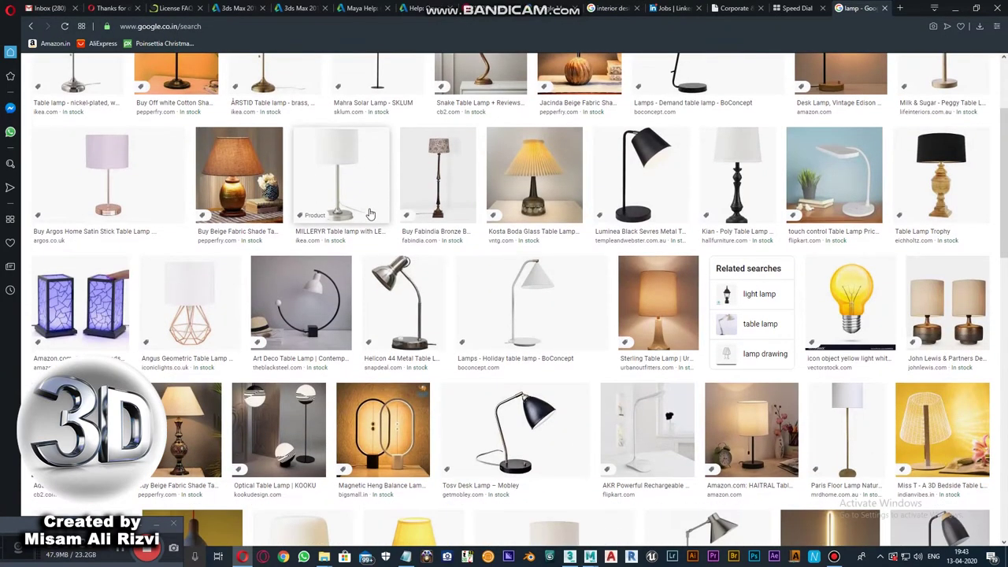
left_click(942, 429)
scroll(315, 315, "up", 5)
scroll(315, 315, "up", 5)
left_click_drag(610, 8, 785, 13)
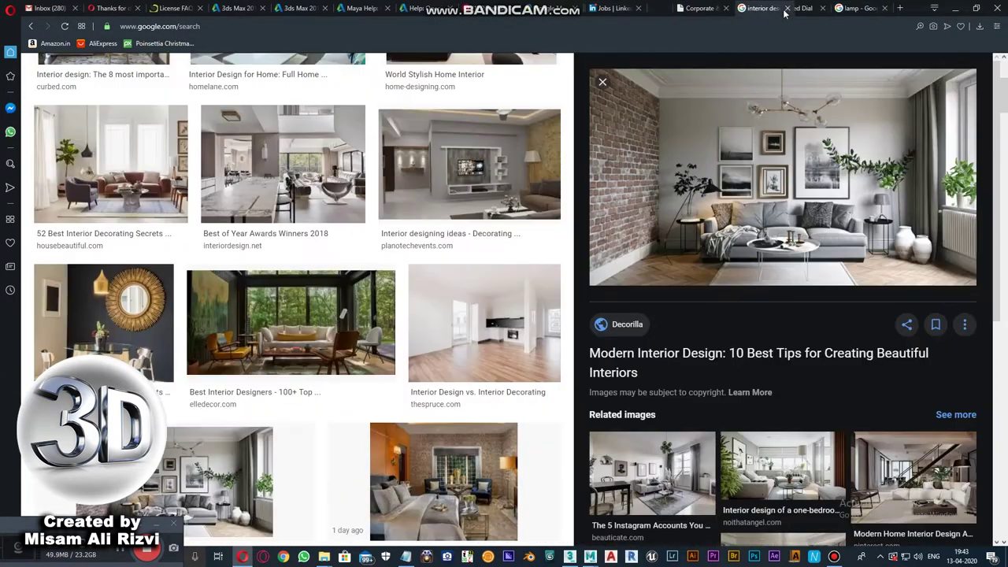
key("alt+Tab")
- Draw a new rectangle shape to the right of the table in the Front view
scroll(484, 239, "down", 2)
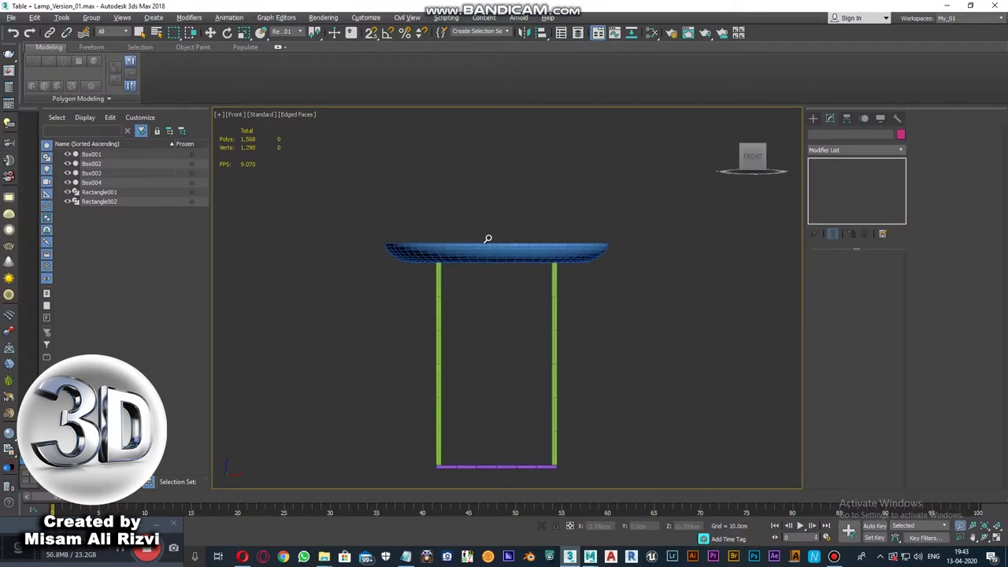
scroll(463, 225, "up", 2)
mouse_move(464, 225)
middle_mouse_down()
mouse_move(528, 237)
mouse_move(457, 202)
middle_mouse_up()
left_click(153, 17)
left_click(259, 147)
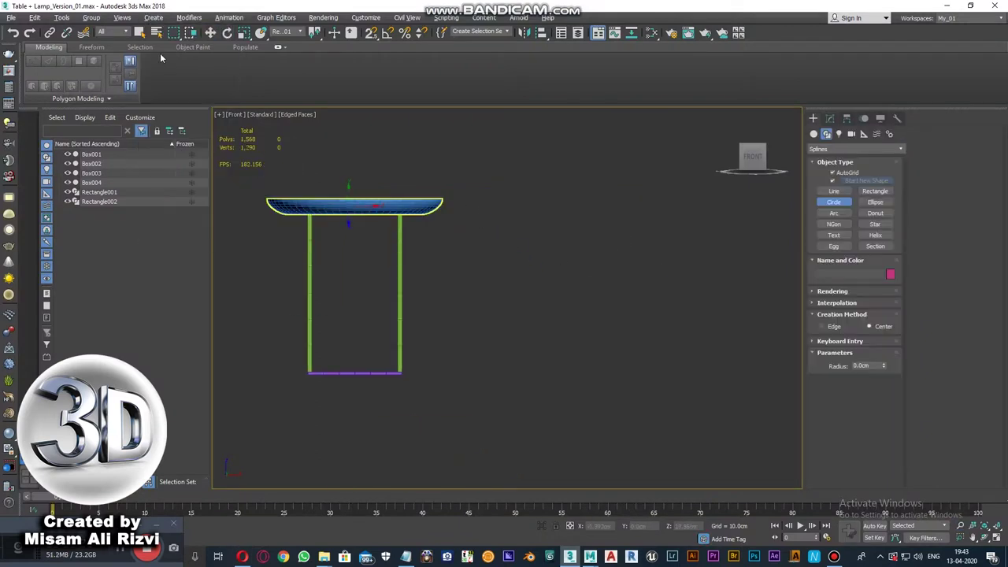
left_click(153, 17)
left_click(259, 164)
left_click_drag(485, 285, 548, 347)
- Add Edit Spline to Rectangle003 and move its top vertex right to curve it into an arc
left_click(831, 118)
scroll(516, 346, "up", 2)
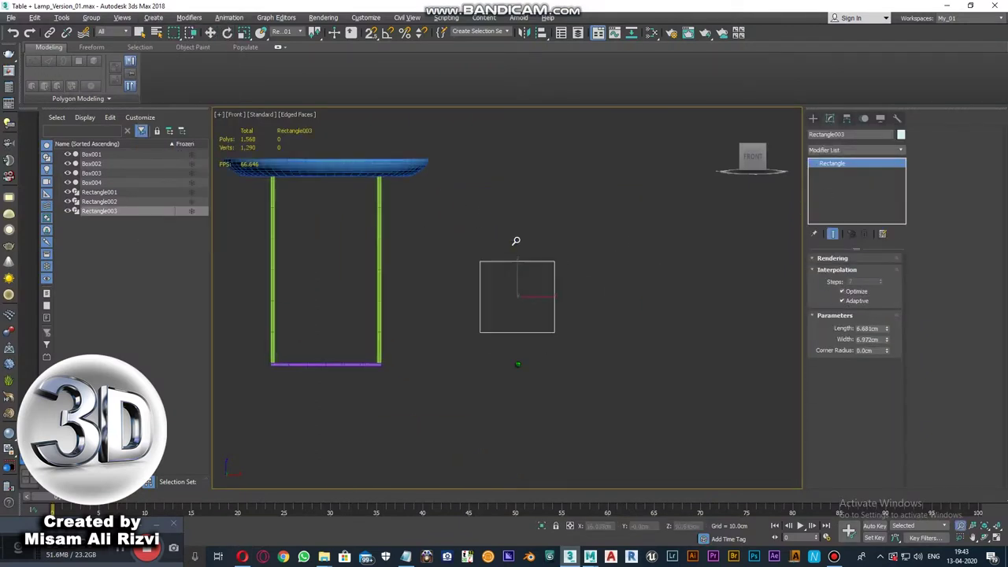
scroll(517, 346, "up", 1)
left_click(190, 18)
left_click(298, 105)
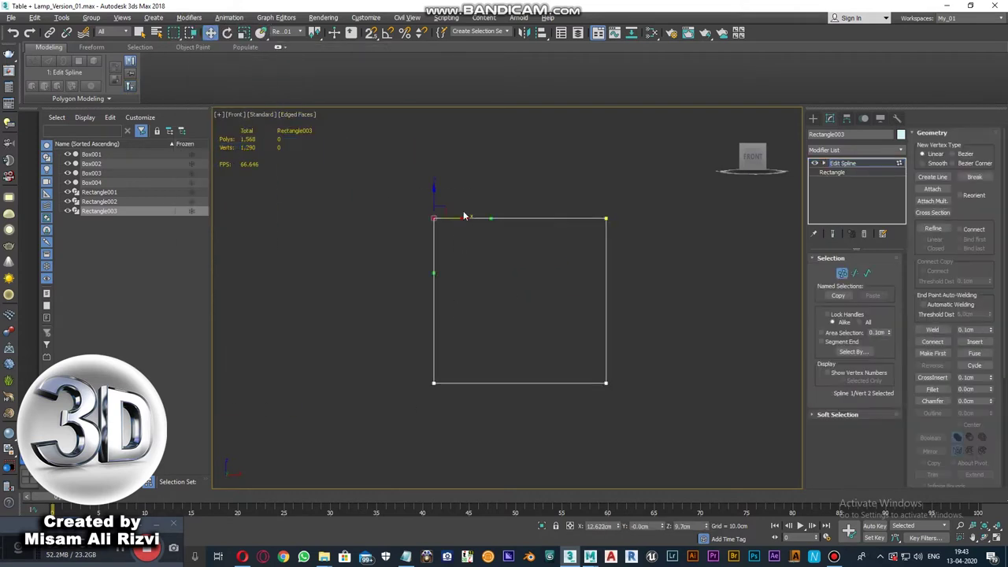
key("2")
key("1")
left_click(501, 221)
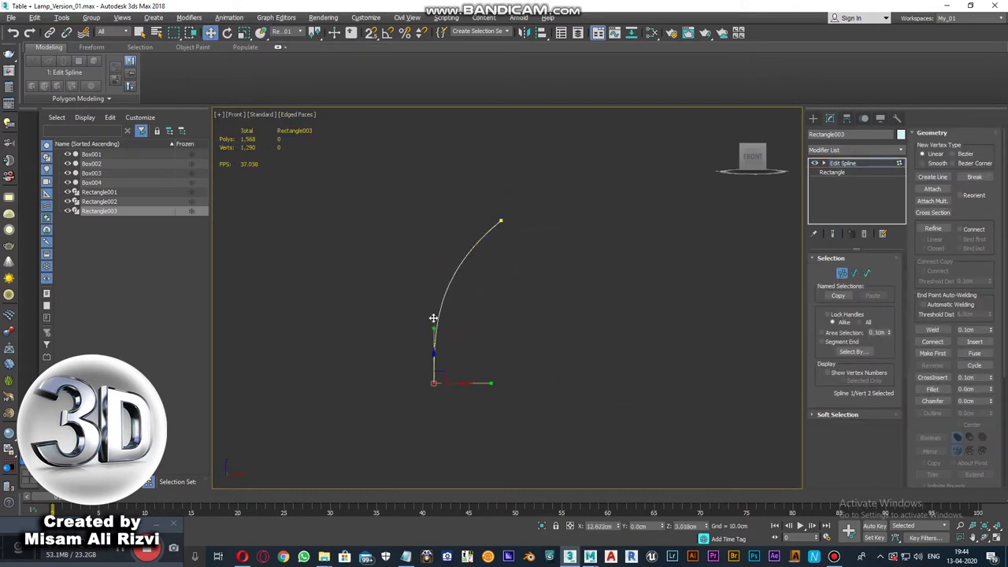
left_click_drag(523, 222, 538, 222)
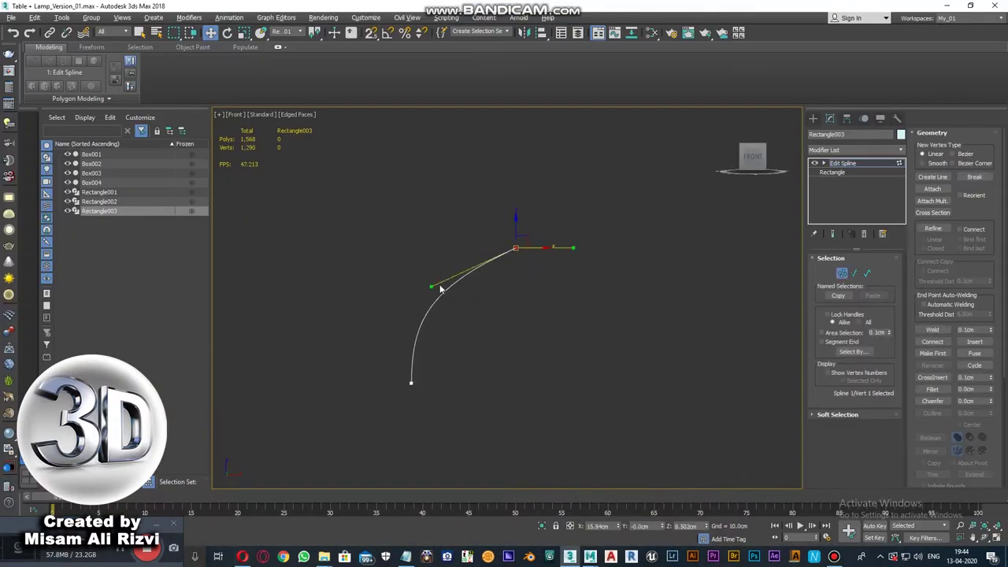
- Make the arc a renderable magenta tube 0.5 cm thick
left_click(168, 18)
left_click(430, 209)
left_click(901, 134)
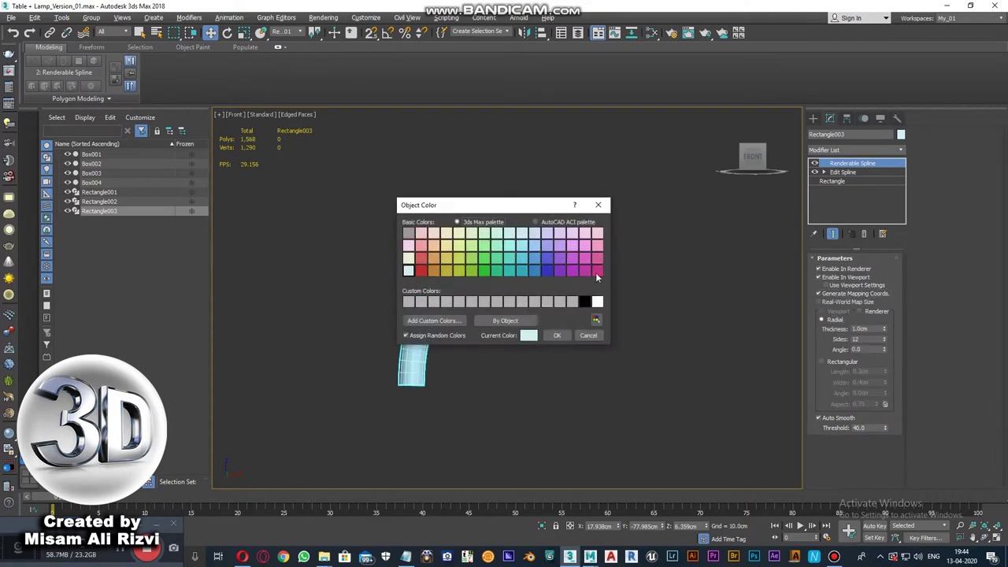
left_click(596, 272)
left_click(526, 332)
left_click_drag(885, 329, 885, 352)
- Give the tube 10 sides, isolate it, disable Auto Smooth and enable Affect Pivot Only
middle_click_drag(567, 331, 607, 330, "alt")
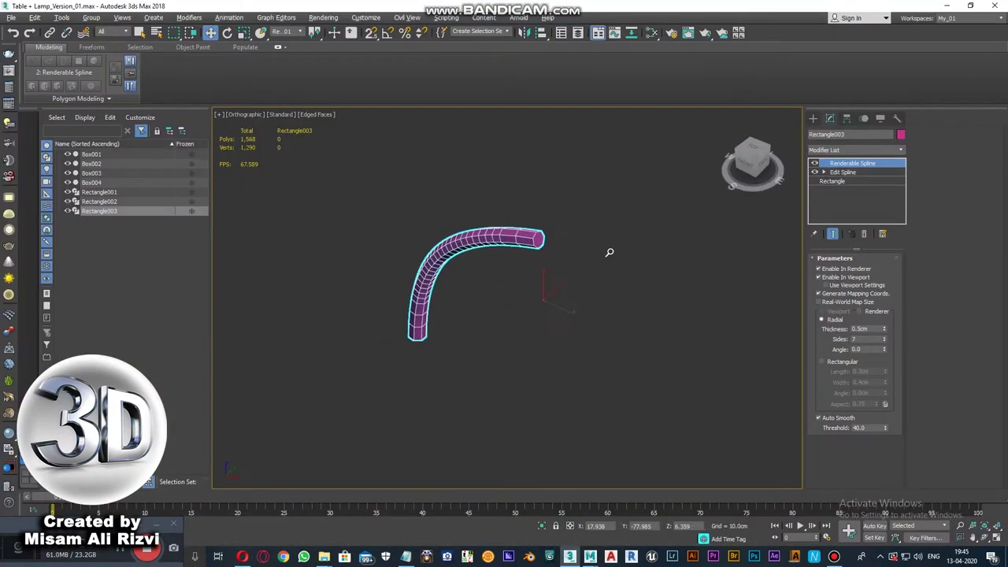
mouse_move(648, 302)
middle_mouse_down("alt")
mouse_move(541, 288)
mouse_move(607, 288)
mouse_move(740, 218)
middle_mouse_up("alt")
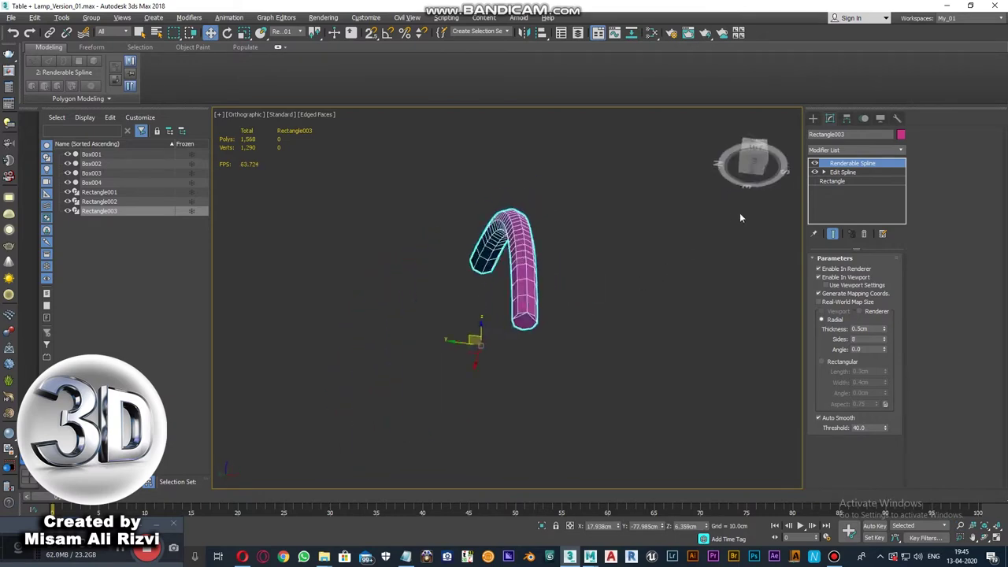
left_click_drag(884, 341, 884, 335)
key("f")
key("alt+q")
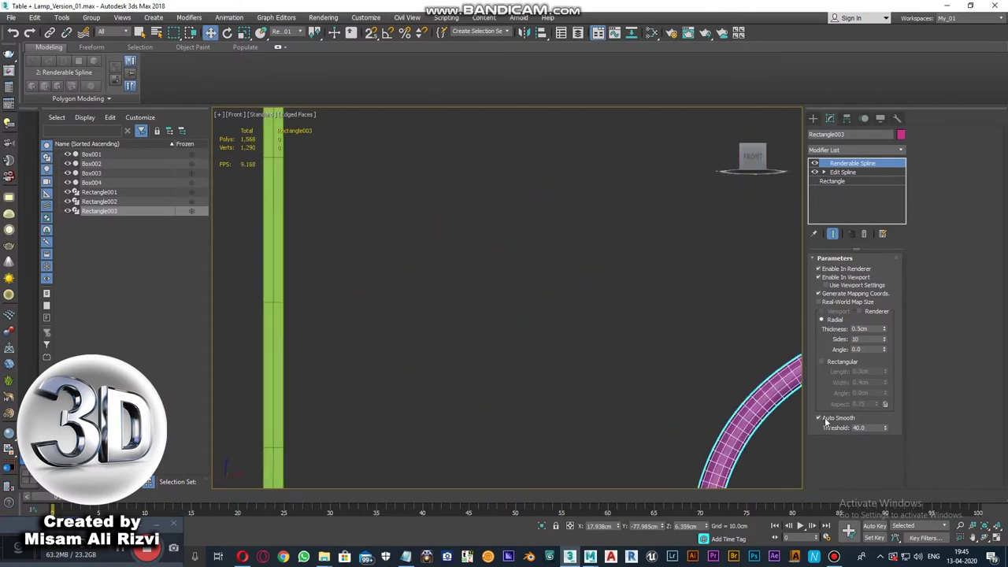
scroll(545, 307, "down", 1)
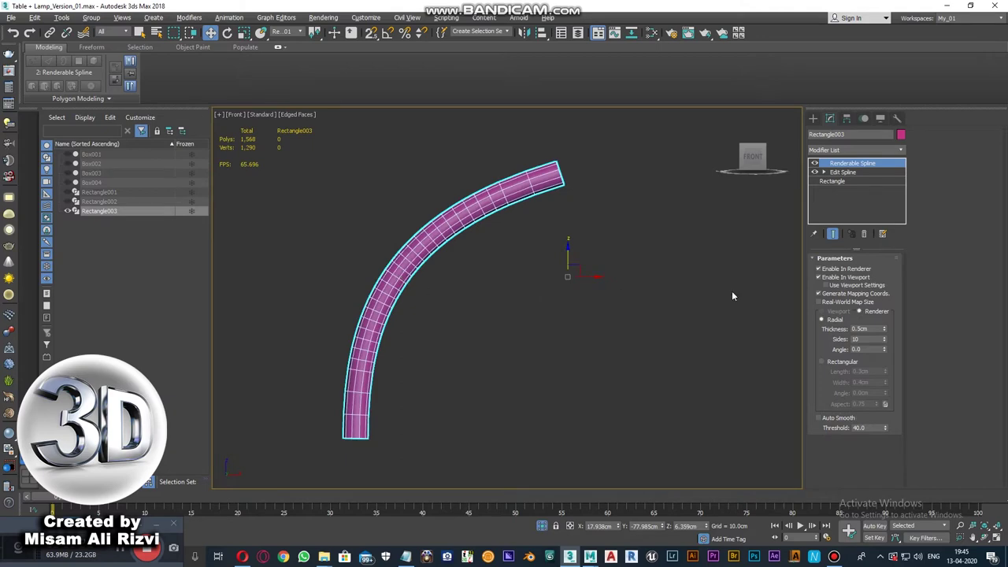
left_click(831, 182)
middle_click_drag(540, 304, 544, 279)
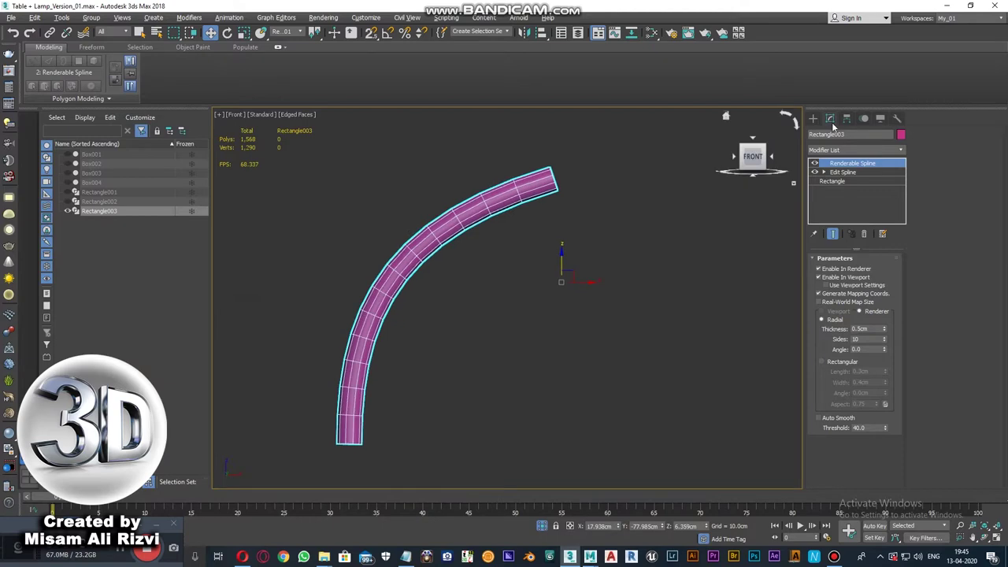
left_click(831, 120)
left_click(855, 190)
- Rotate-clone the tube into two more arms, Rectangle004 and Rectangle005, 120° apart
scroll(550, 257, "up", 2)
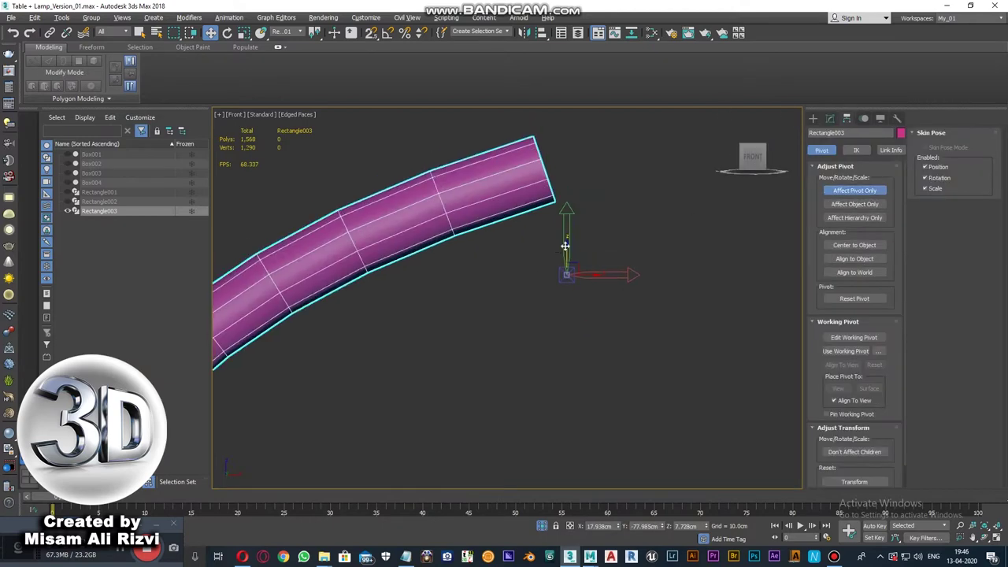
scroll(556, 221, "up", 3)
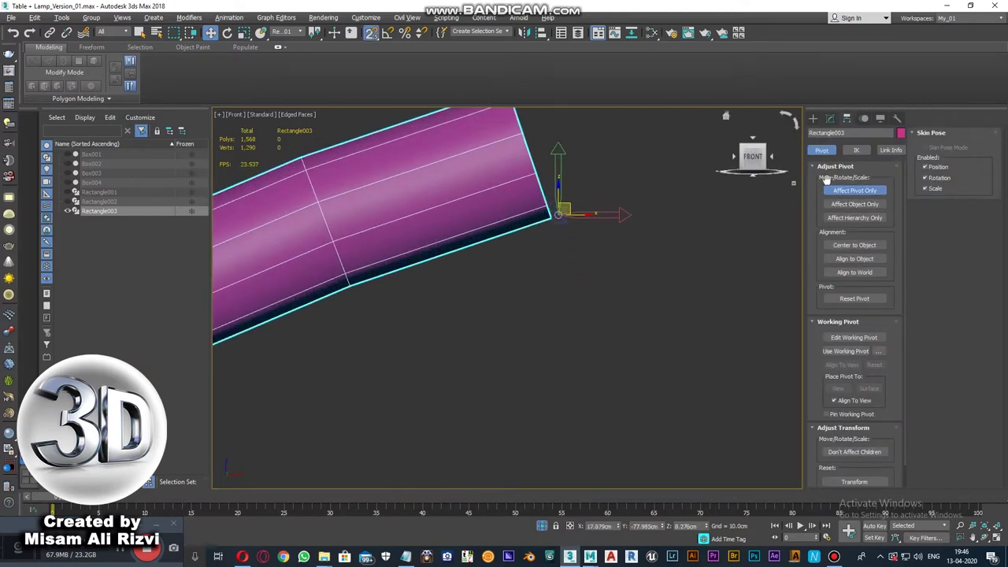
left_click(855, 190)
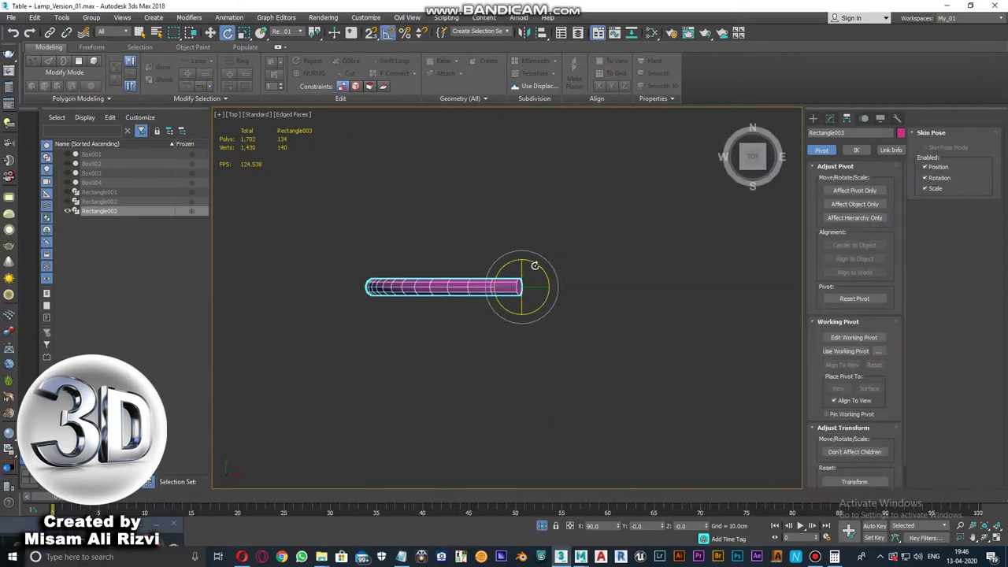
mouse_move(534, 266)
left_mouse_down("shift")
mouse_move(606, 280)
mouse_move(509, 329)
left_mouse_up("shift")
left_click(484, 322)
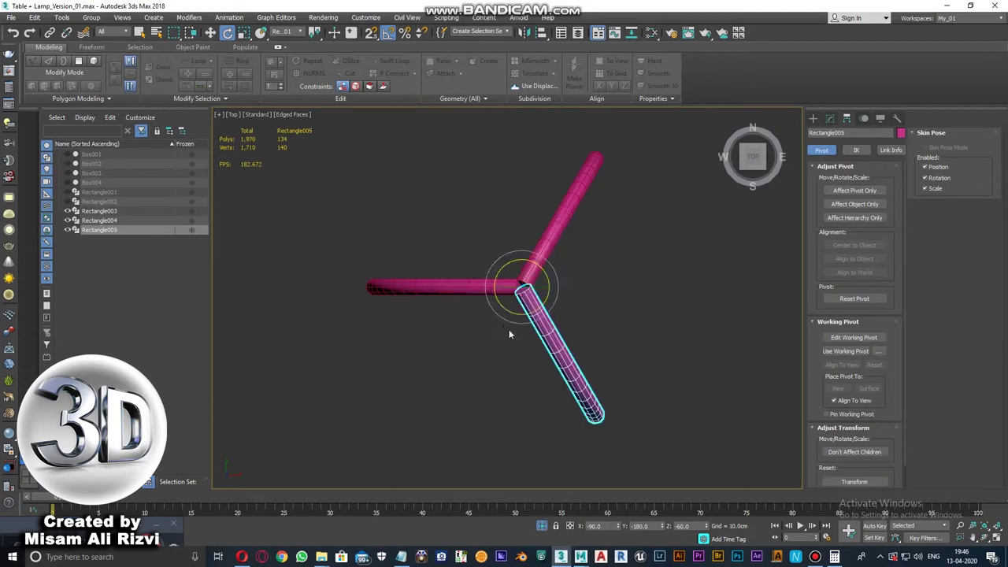
key("f")
- Inset the horizontal tube's end cap and bend the arms down into curved legs
key("t")
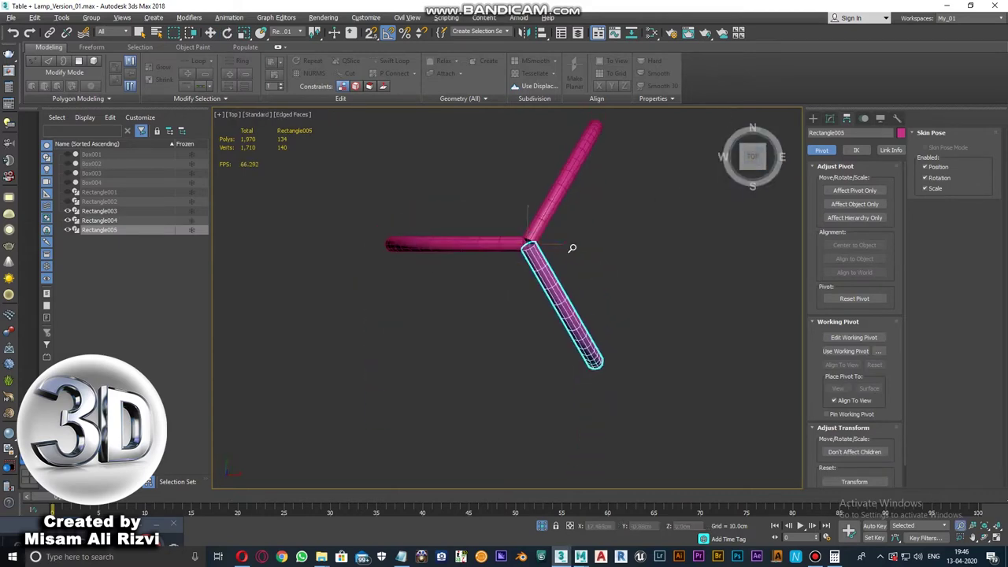
left_click(512, 246)
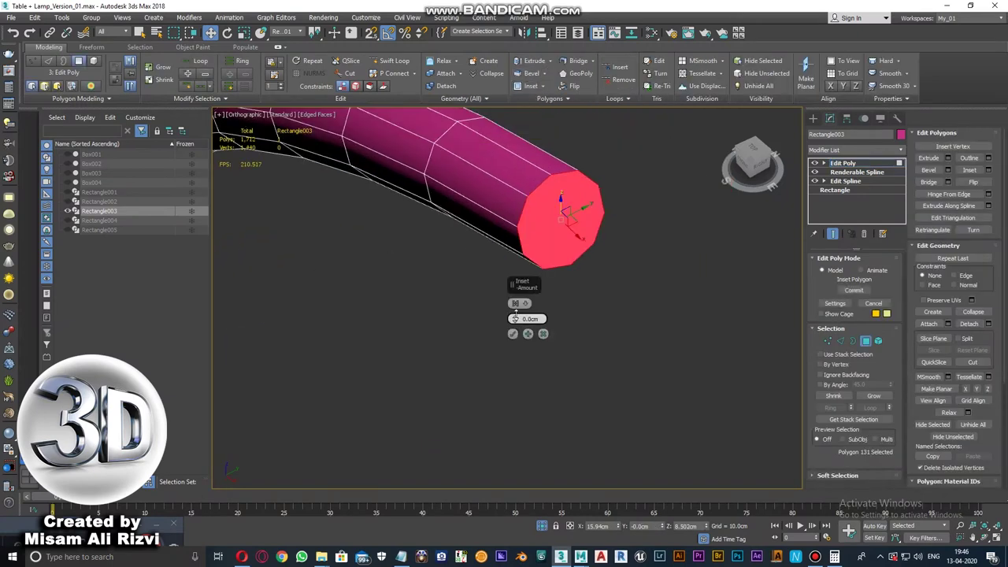
left_click(513, 334)
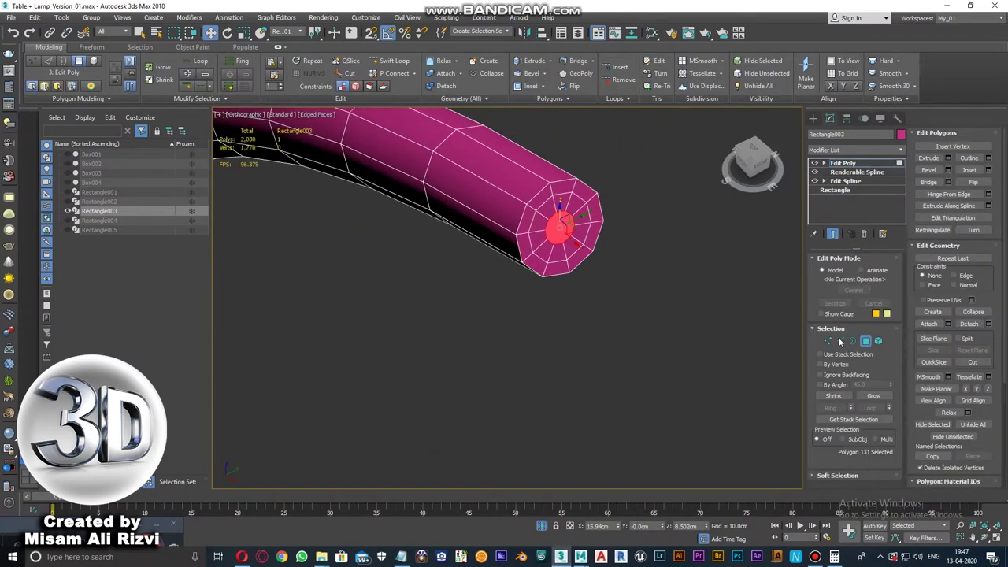
key("1")
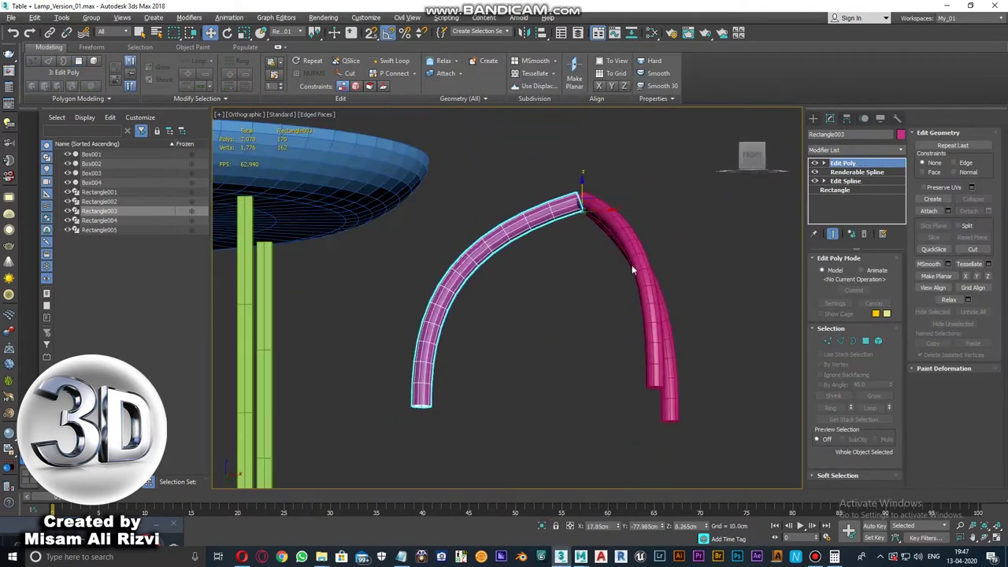
middle_click_drag(632, 268, 601, 310, "alt")
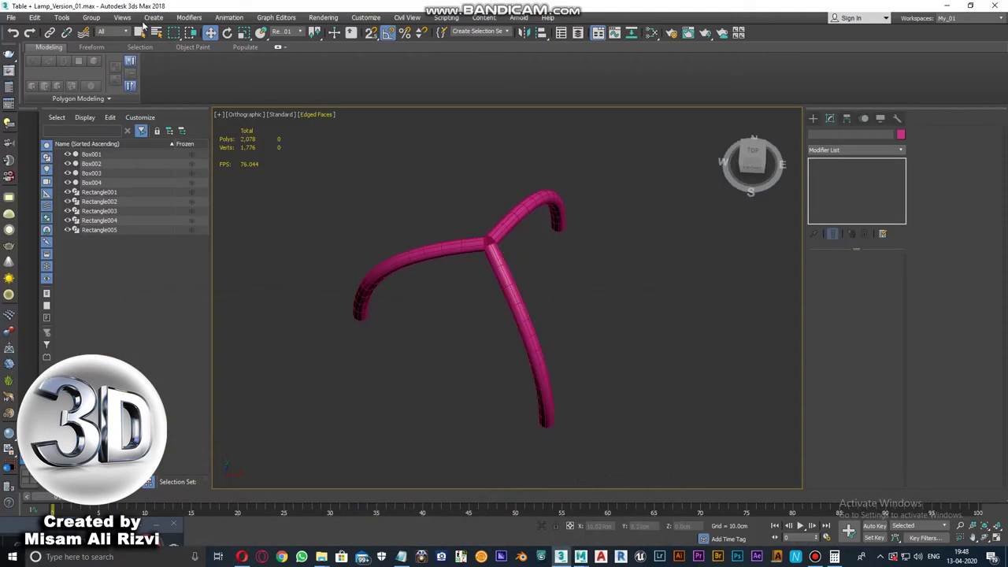
- Create a thin cylinder primitive near the three arched legs
left_click(153, 17)
mouse_move(175, 37)
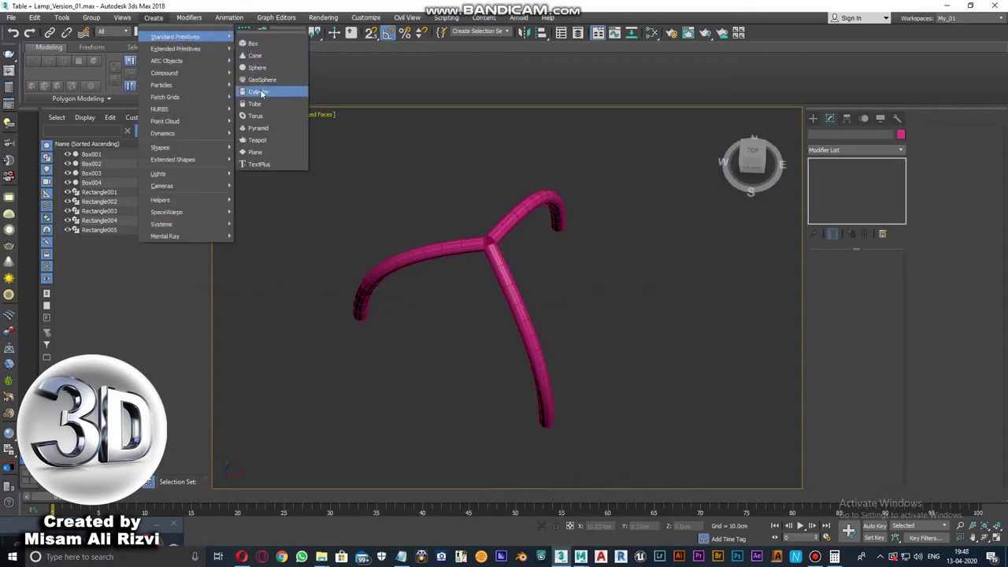
left_click(262, 92)
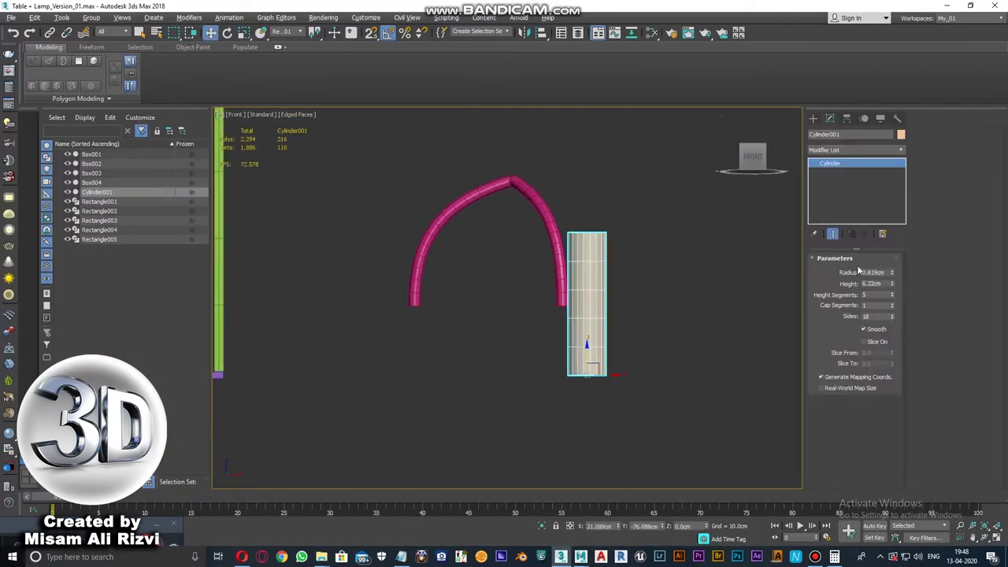
middle_click_drag(495, 218, 539, 249, "alt")
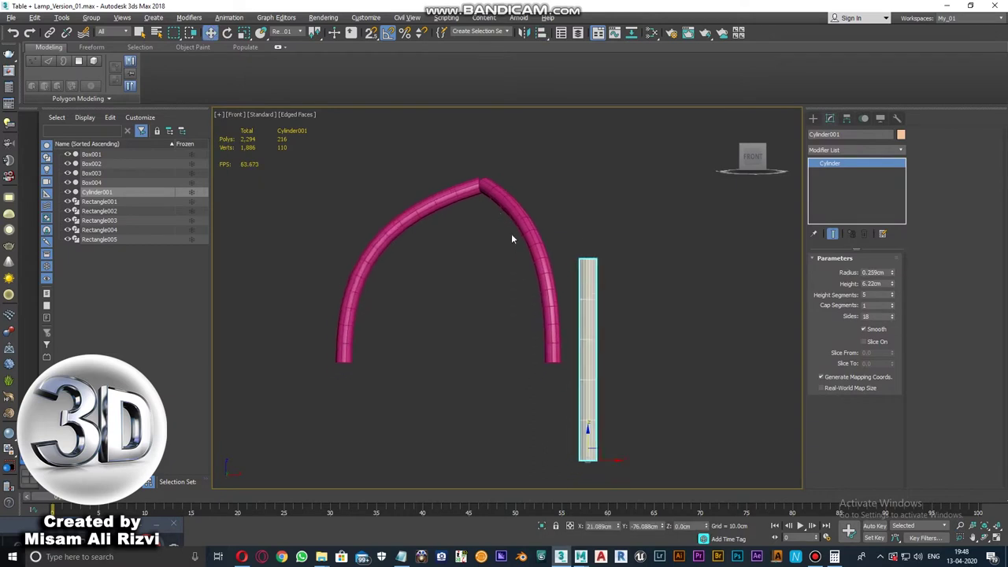
key("f")
- Group the three arched tubes and set the group's pivot only
left_click_drag(441, 240, 98, 27)
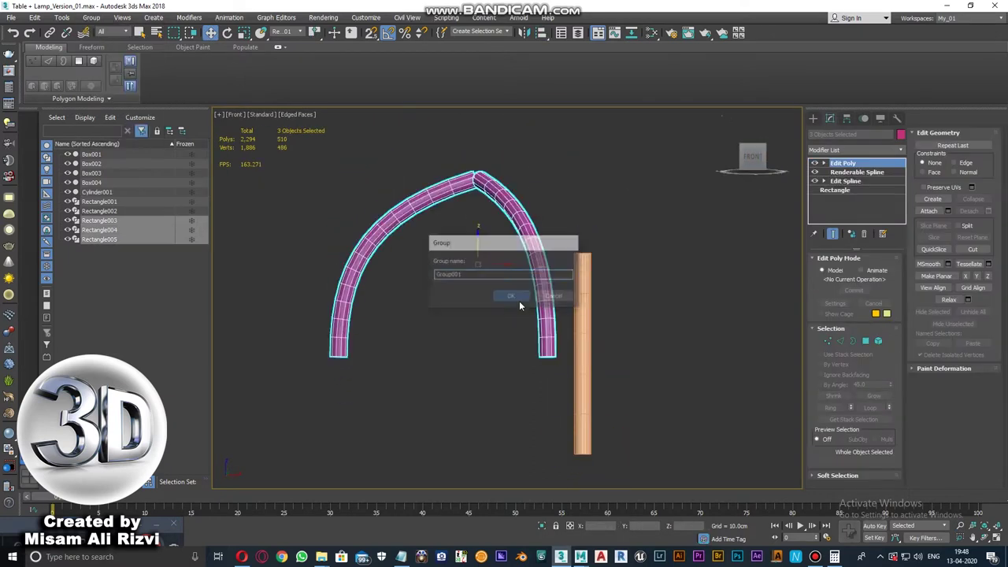
key("Escape")
left_click(847, 118)
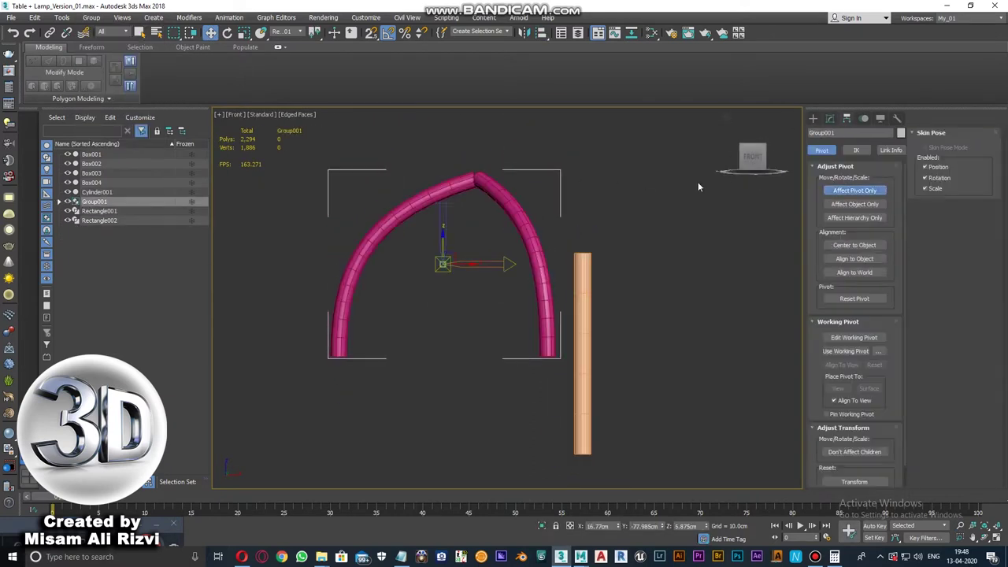
key("alt+a")
left_click(583, 330)
left_click(685, 364)
- Align the cylinder to the top of the arched group with Align (Alt+A)
left_click(102, 63)
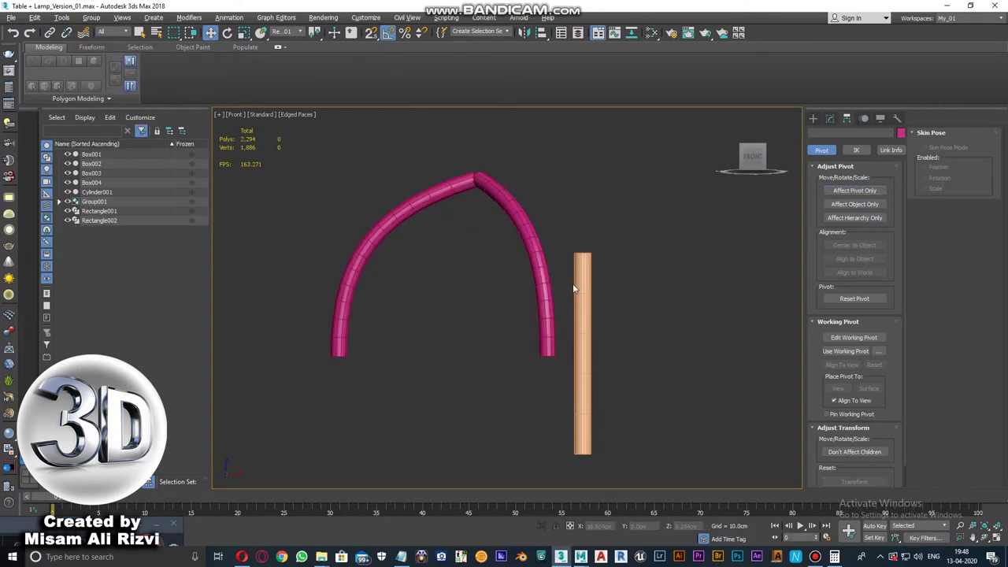
left_click(583, 355)
key("alt+a")
left_click(548, 300)
left_click(641, 359)
- Ungroup the three arched tubes
middle_click_drag(473, 236, 515, 201, "alt")
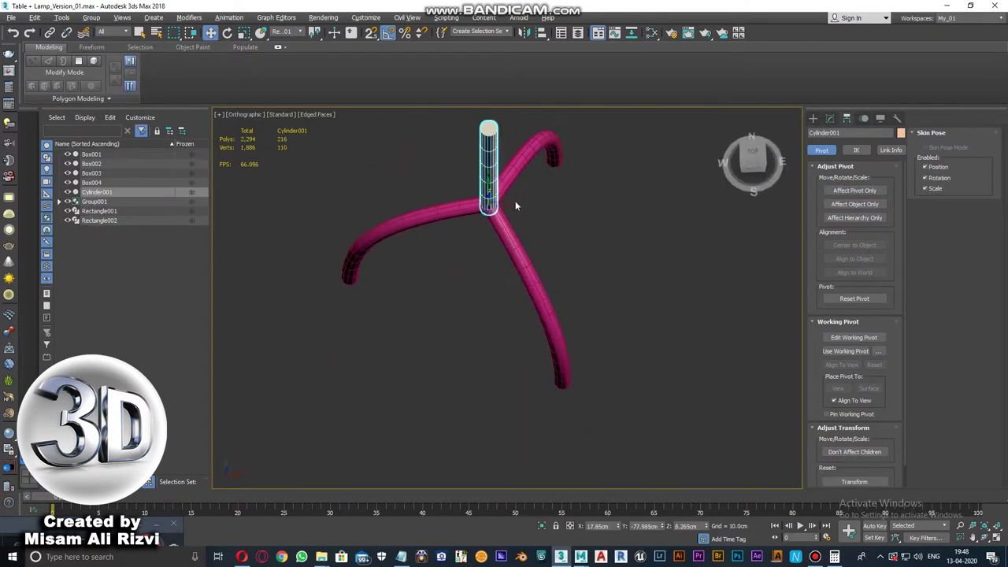
key("t")
scroll(517, 234, "up", 4)
left_click(830, 118)
left_click(354, 260)
- Reselect the cylinder and inspect its joint with the arched tubes from several angles
left_click(91, 18)
left_click(103, 41)
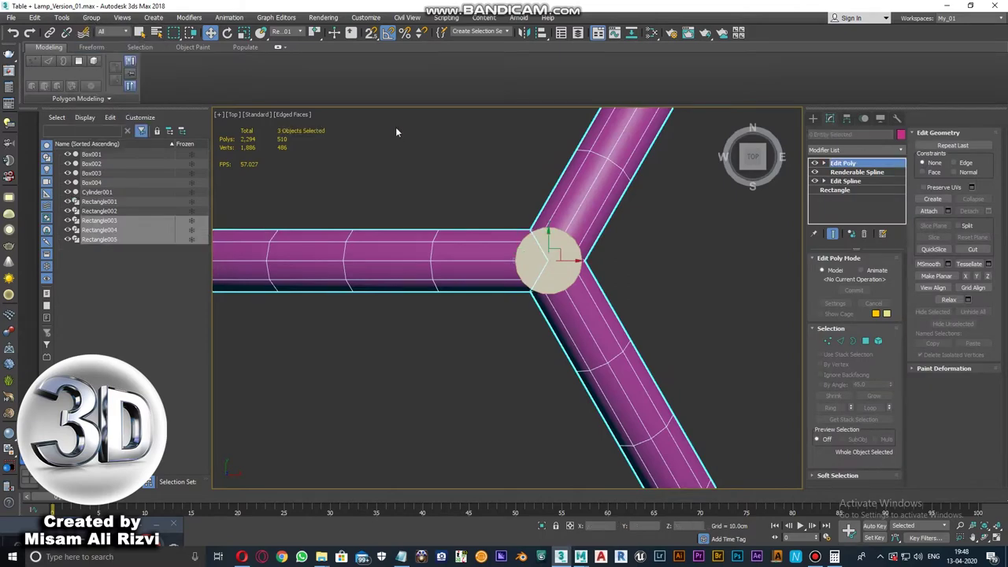
left_click(549, 260)
scroll(723, 271, "up", 3)
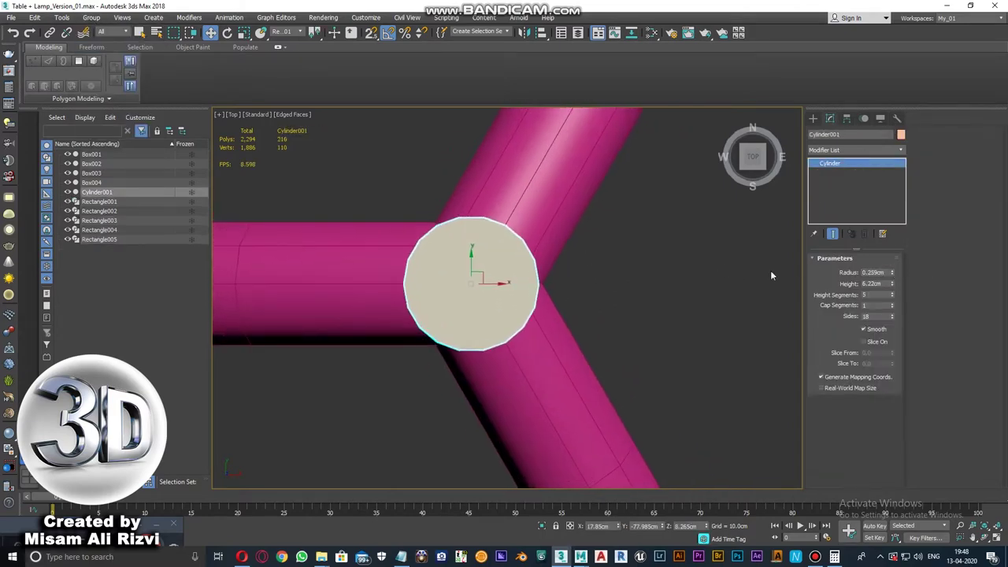
scroll(468, 263, "up", 4)
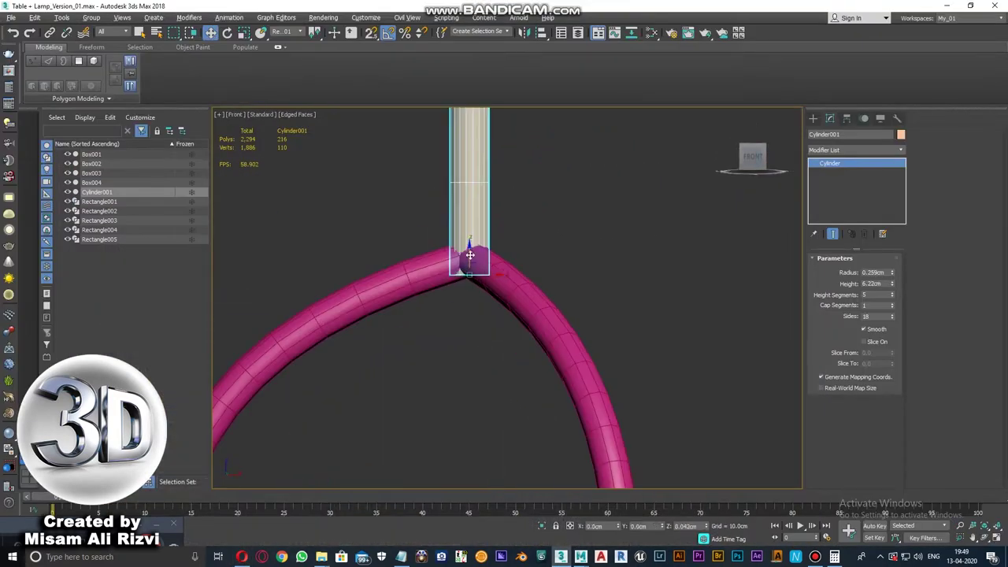
scroll(479, 241, "up", 2)
middle_click_drag(479, 241, 566, 276, "alt")
scroll(566, 275, "down", 3)
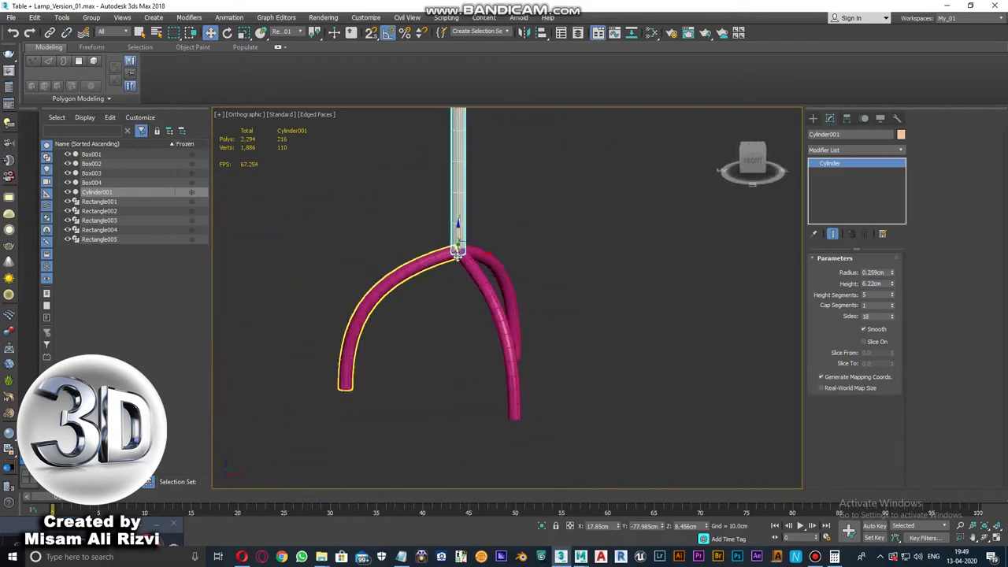
key("f")
scroll(579, 254, "up", 2)
scroll(625, 320, "down", 2)
- Add another height segment to the cylinder
key("w")
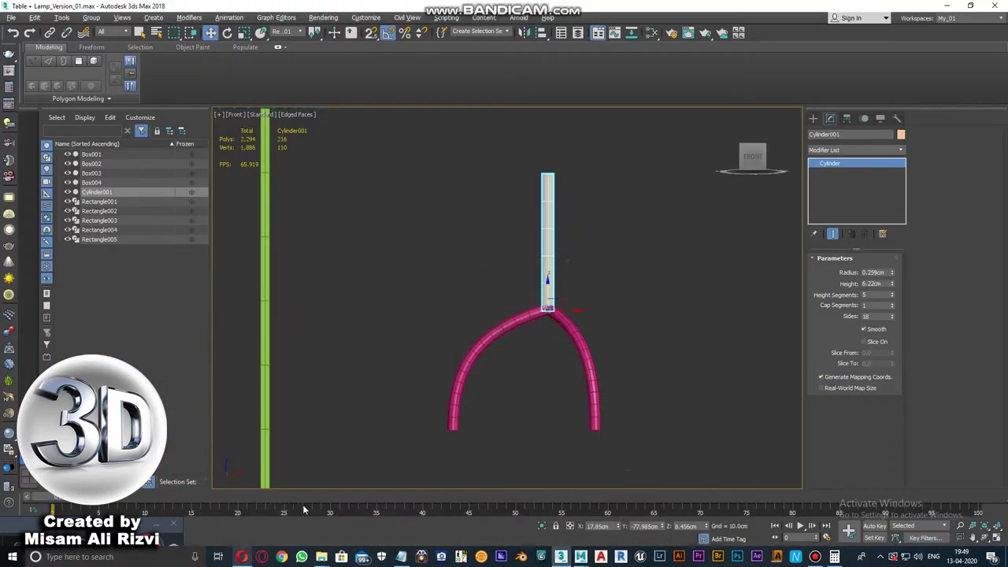
left_click(891, 293)
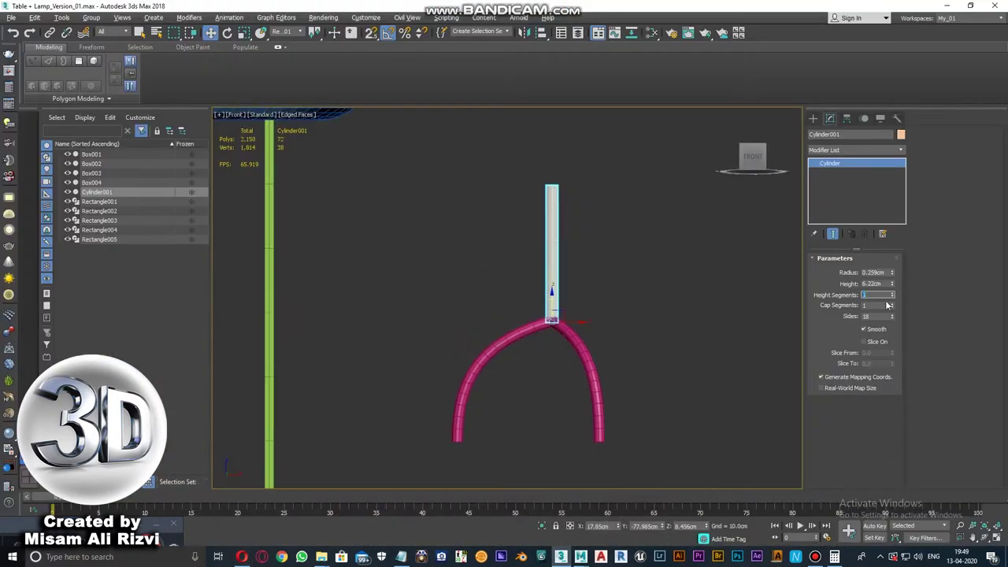
scroll(668, 269, "up", 3)
middle_click_drag(668, 269, 598, 272, "alt")
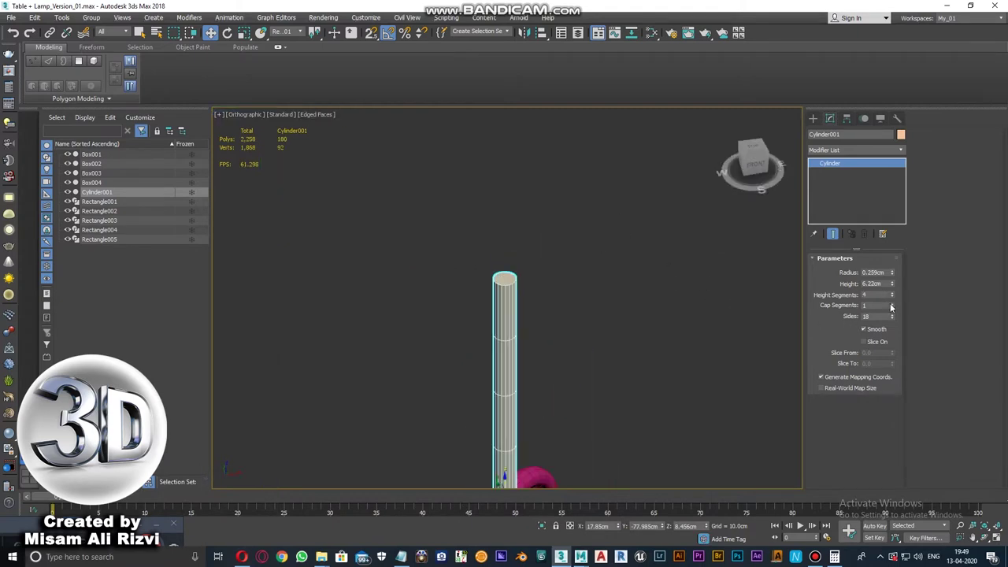
scroll(552, 270, "up", 2)
scroll(567, 278, "down", 2)
scroll(607, 295, "down", 2)
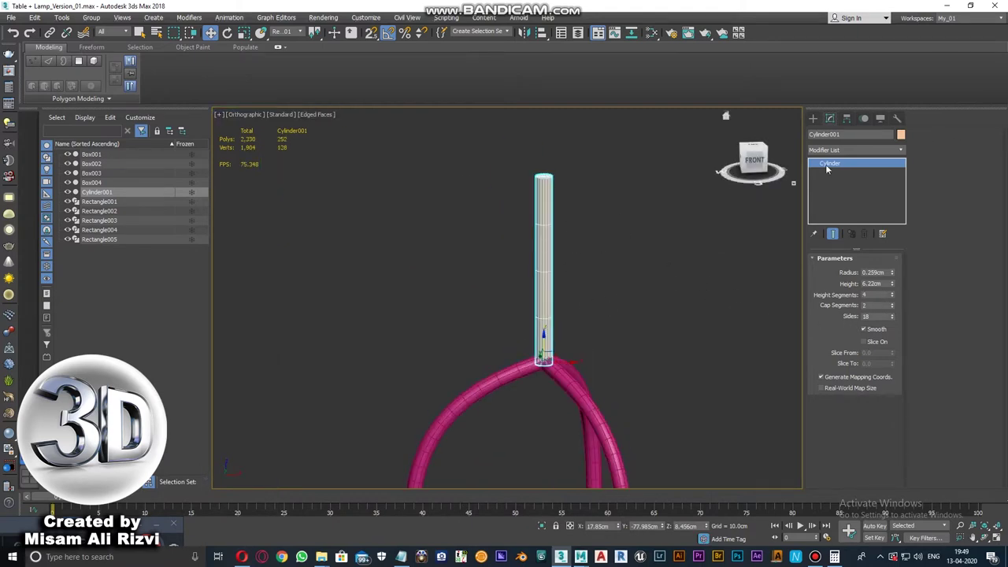
- Change the cylinder's colour to blue
left_click(901, 134)
left_click(524, 245)
left_click(551, 349)
scroll(552, 349, "up", 3)
scroll(536, 331, "down", 3)
middle_click_drag(536, 330, 567, 313, "alt")
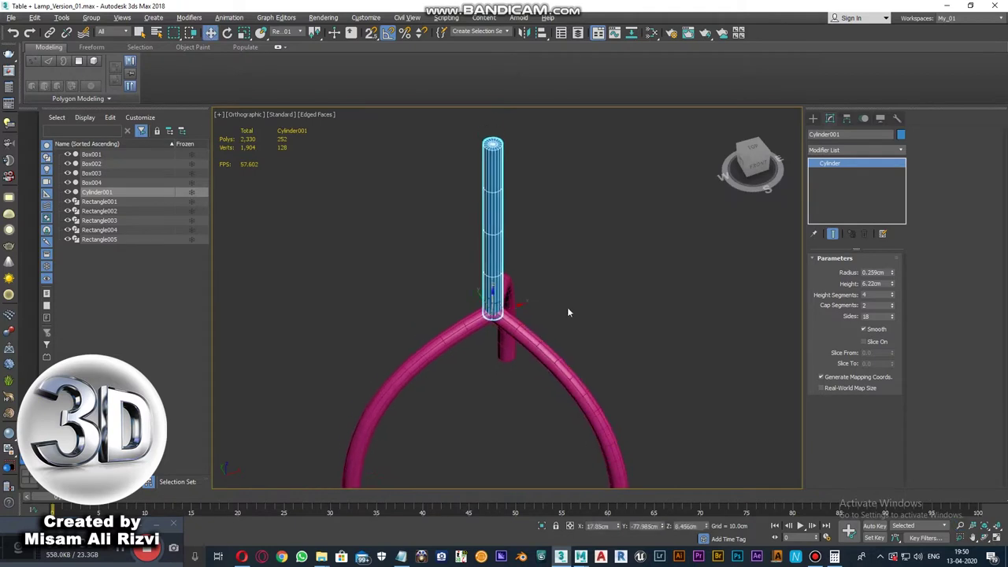
- Give the cylinder 12 sides
left_click(567, 307)
key("f")
scroll(585, 281, "up", 5)
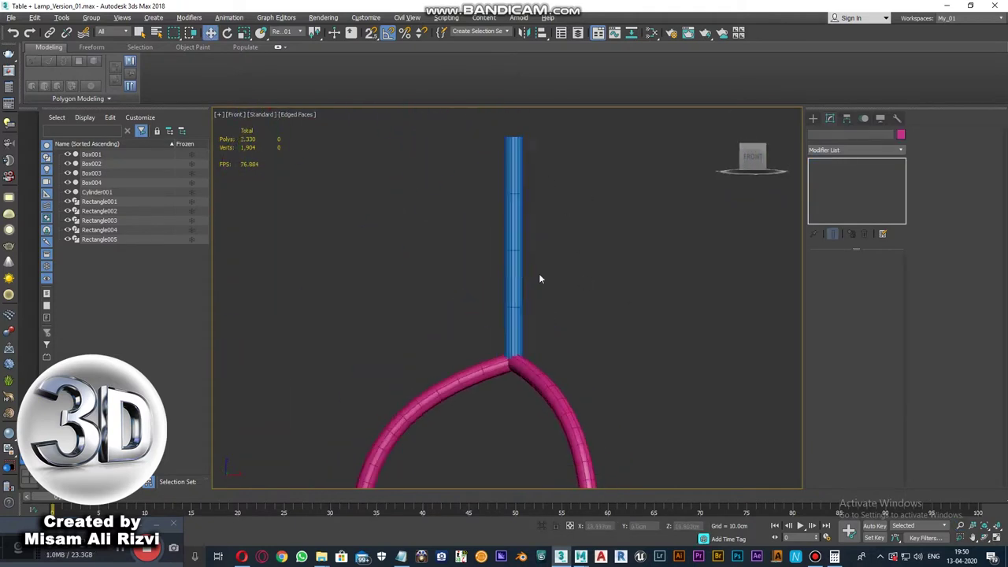
left_click(519, 277)
middle_click_drag(540, 278, 551, 289, "alt")
scroll(552, 289, "up", 3)
middle_click_drag(749, 292, 709, 299, "alt")
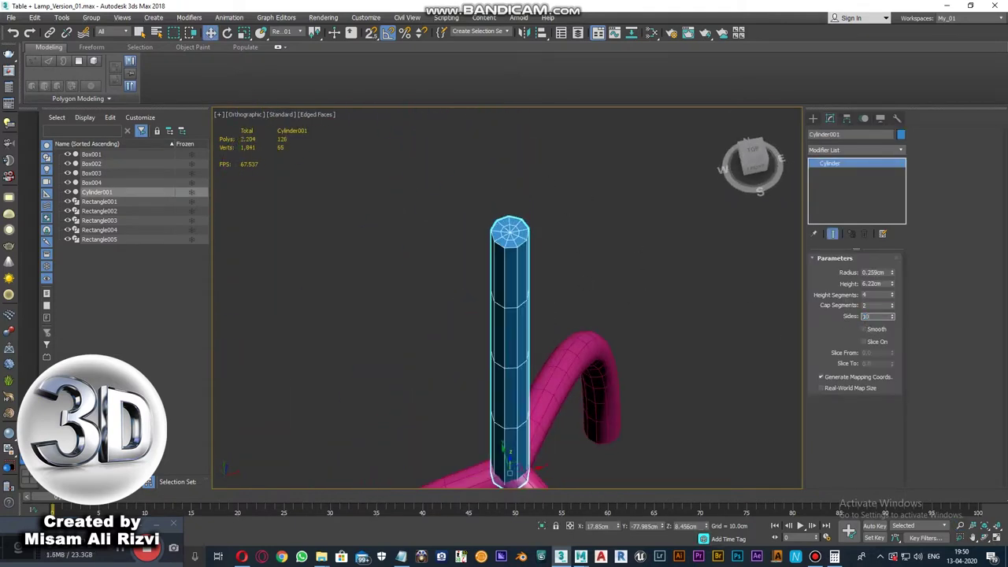
type("12")
key("Return")
- Check the cylinder and three legs from the front and top views
middle_click_drag(560, 266, 564, 281, "alt")
key("f")
scroll(472, 250, "up", 2)
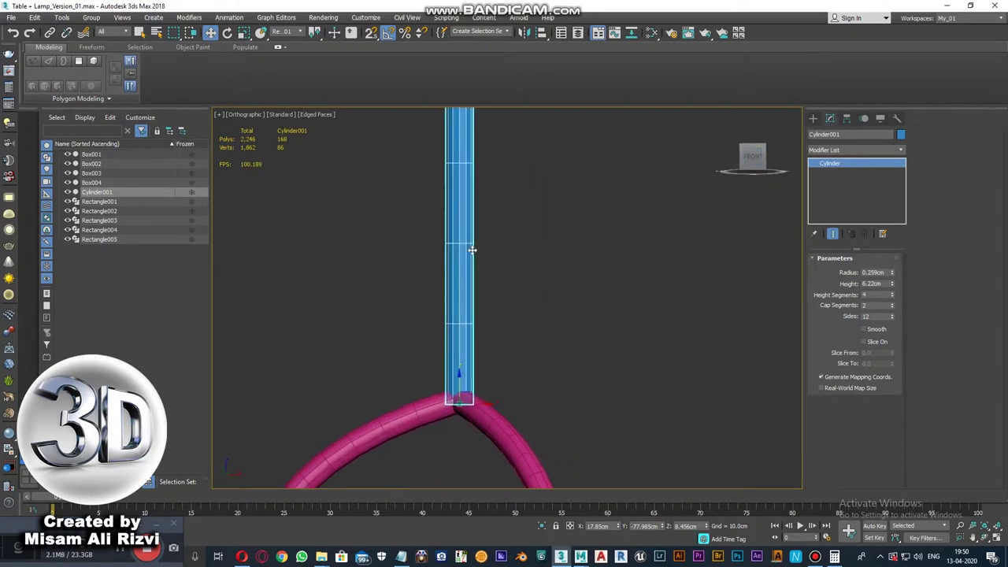
scroll(472, 250, "down", 3)
left_click(508, 367)
left_click(753, 152)
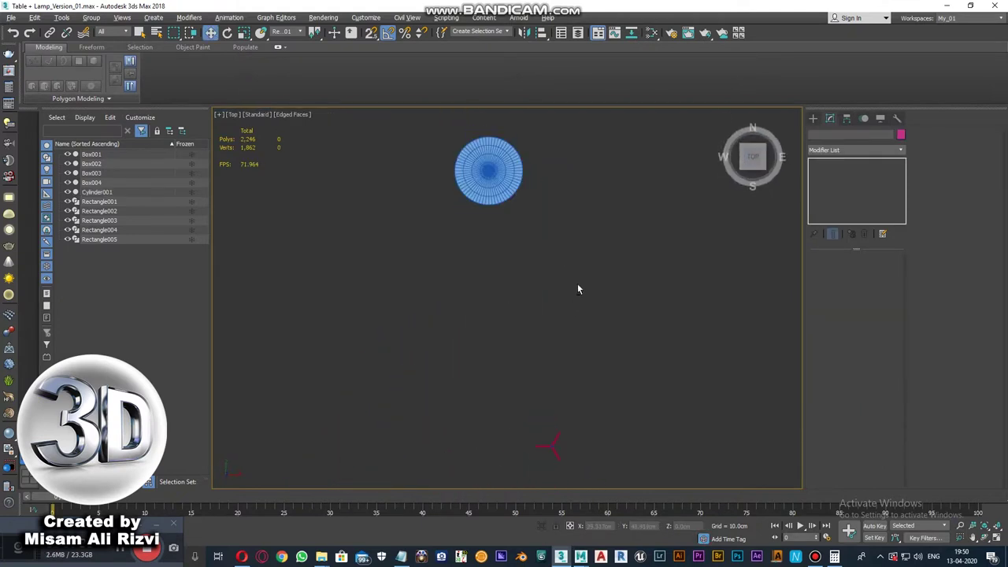
middle_click_drag(577, 283, 713, 200, "alt")
key("t")
left_click(616, 244)
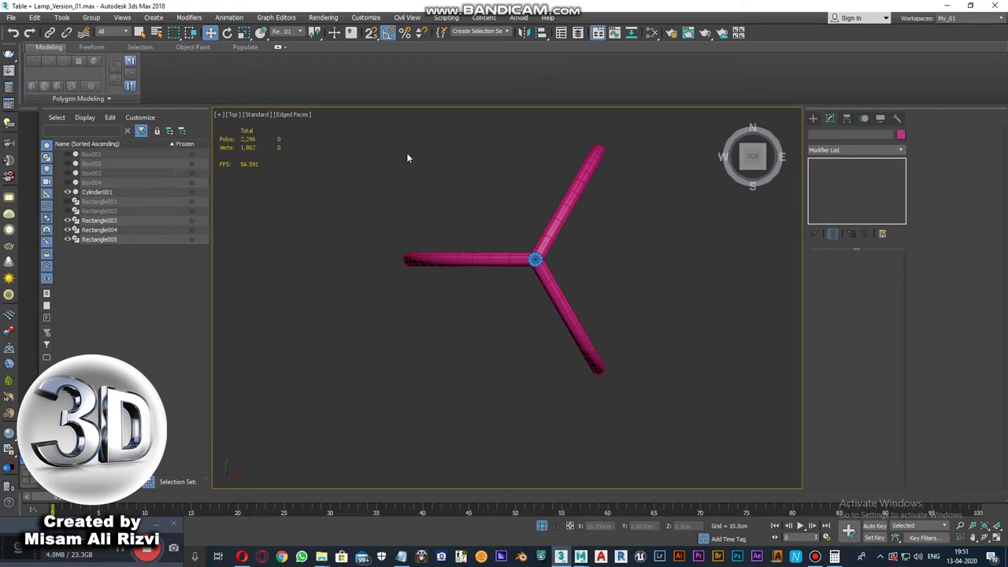
- Rotate the cylinder and three legs 30 degrees about the vertical axis
left_click_drag(407, 157, 622, 378)
key("e")
left_click_drag(527, 222, 541, 239)
scroll(538, 228, "up", 2)
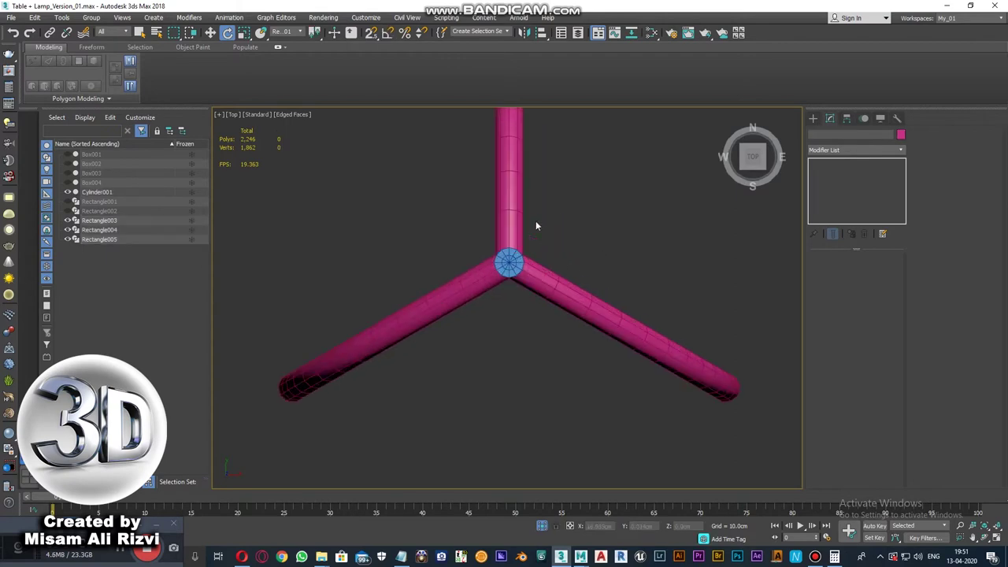
scroll(518, 231, "up", 3)
scroll(518, 231, "down", 4)
middle_click_drag(520, 240, 550, 271)
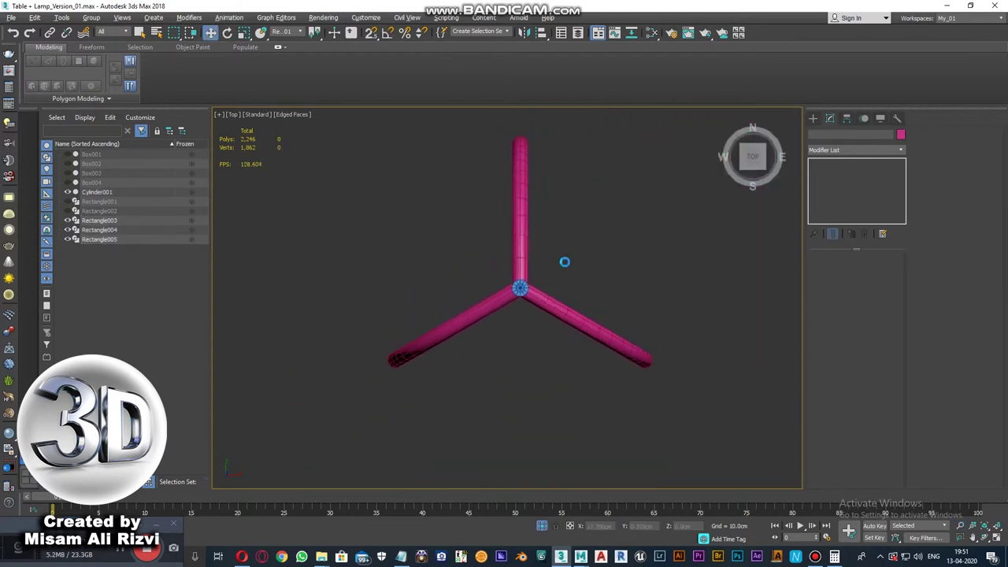
left_click(241, 557)
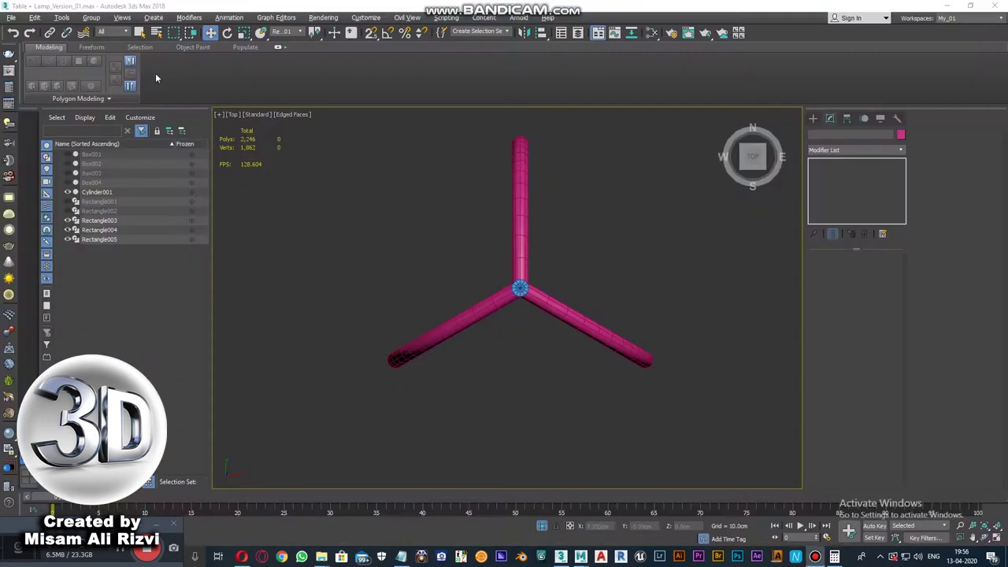
- Create a magenta cylinder about 4 cm tall with 4 height segments
left_click(153, 17)
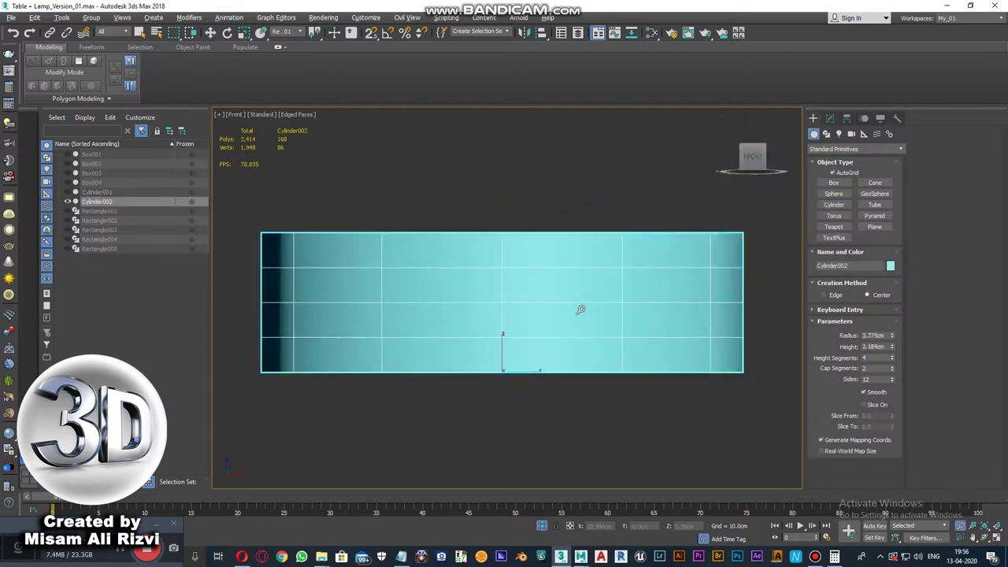
scroll(581, 310, "down", 3)
left_click(890, 265)
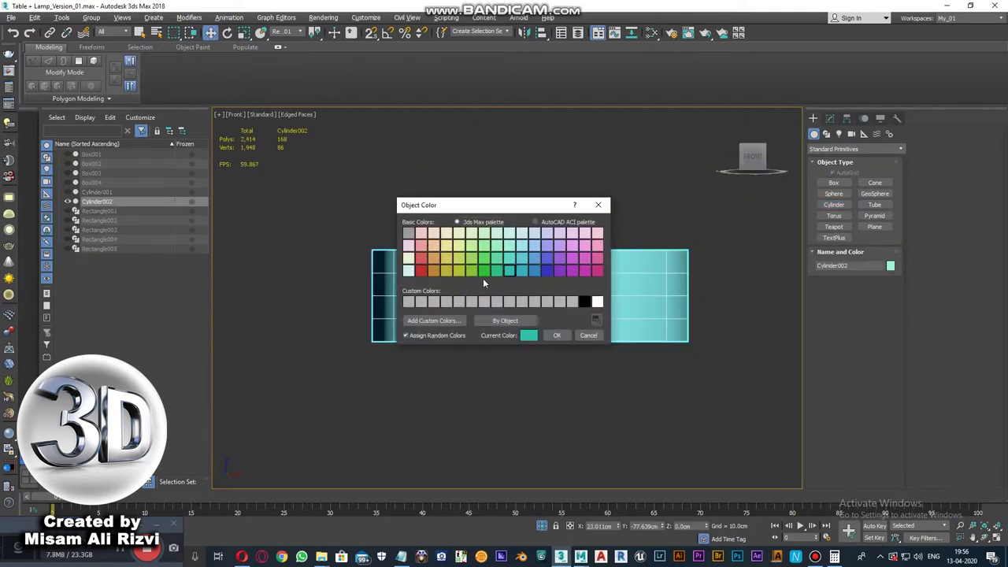
double_click(591, 270)
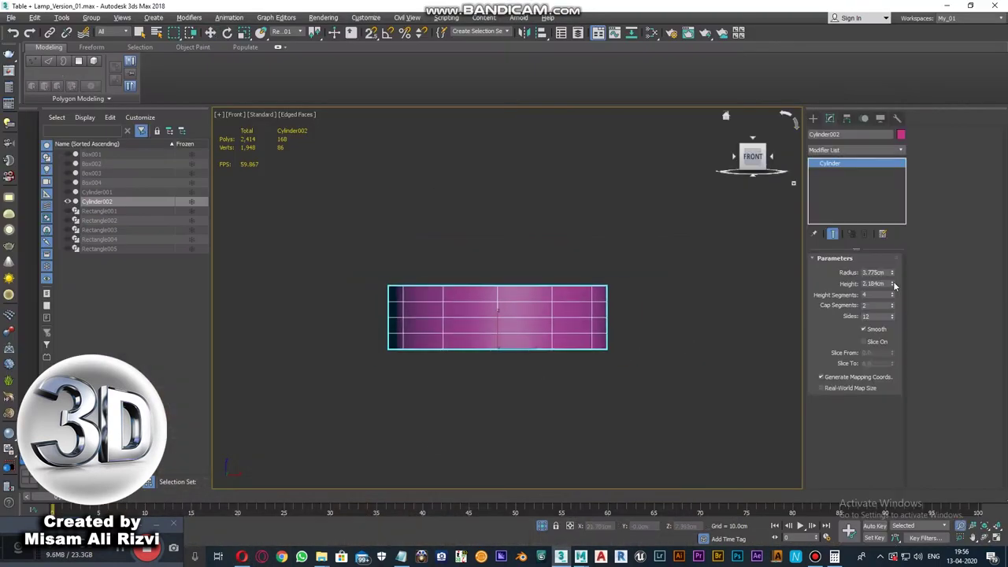
left_click_drag(894, 285, 894, 233)
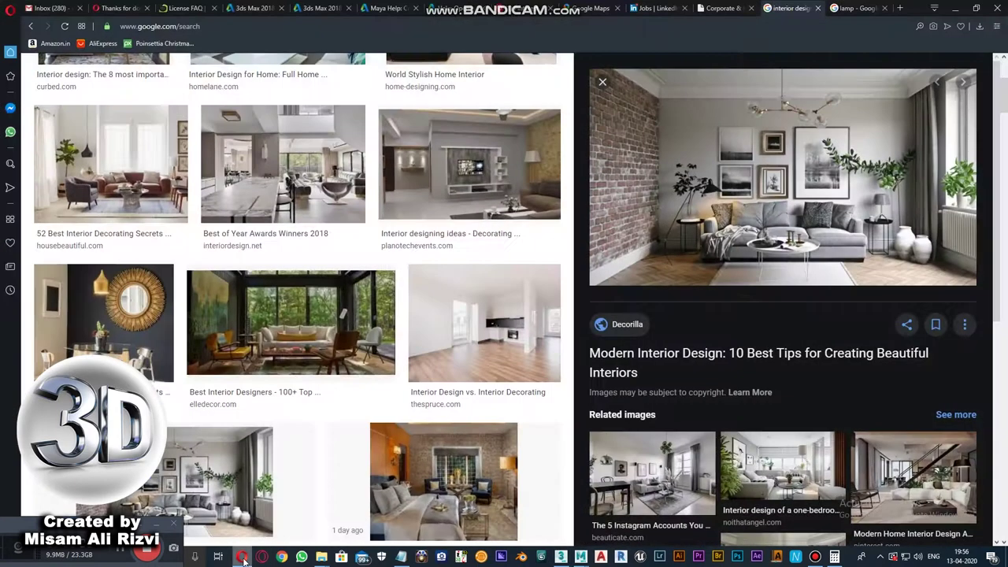
type("4")
key("Return")
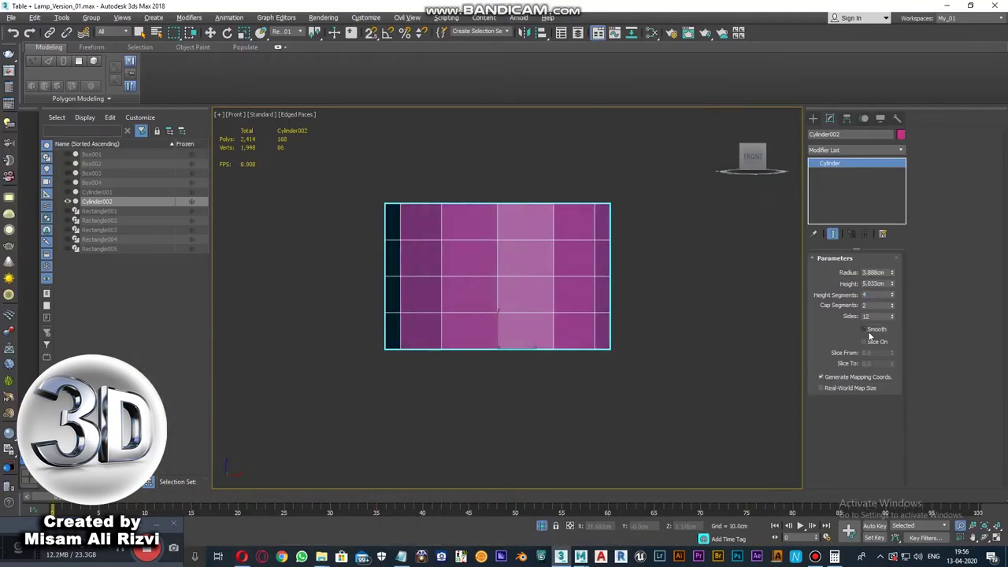
- Give the cylinder 32 sides and view it shaded without edges
key("t")
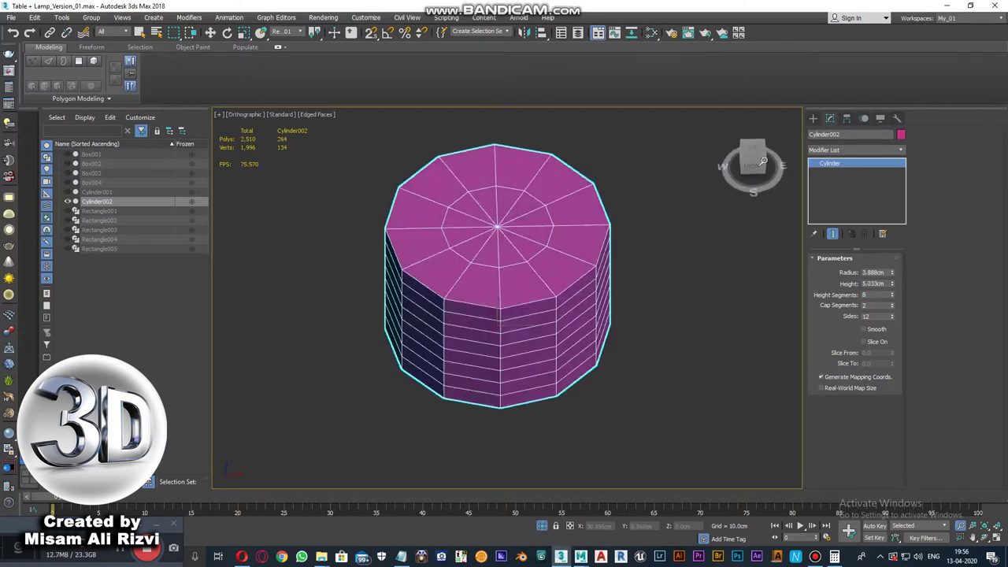
type("32")
key("Return")
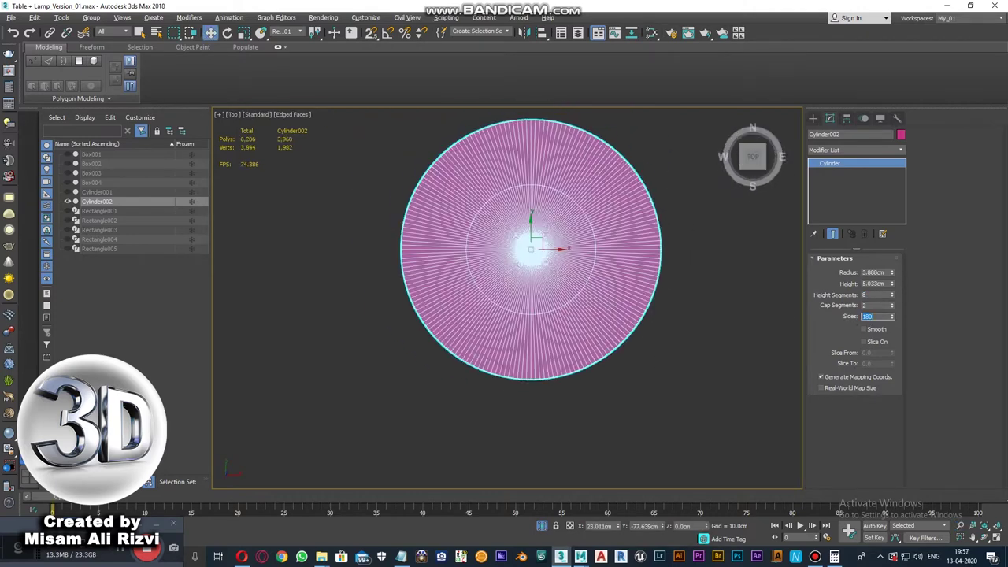
key("F4")
left_click(701, 305)
key("ctrl+z")
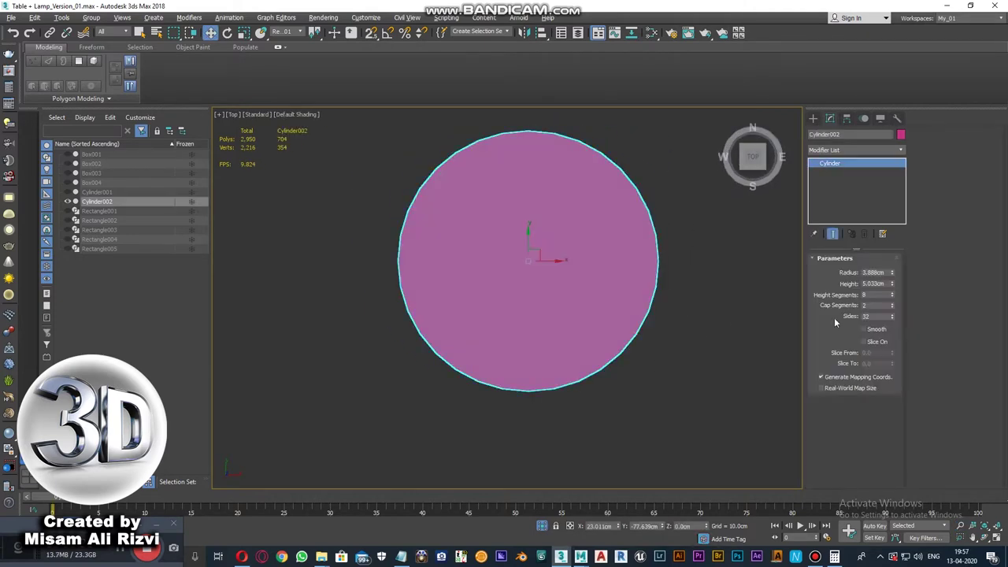
key("ctrl+y")
key("ctrl+z")
key("ctrl+y")
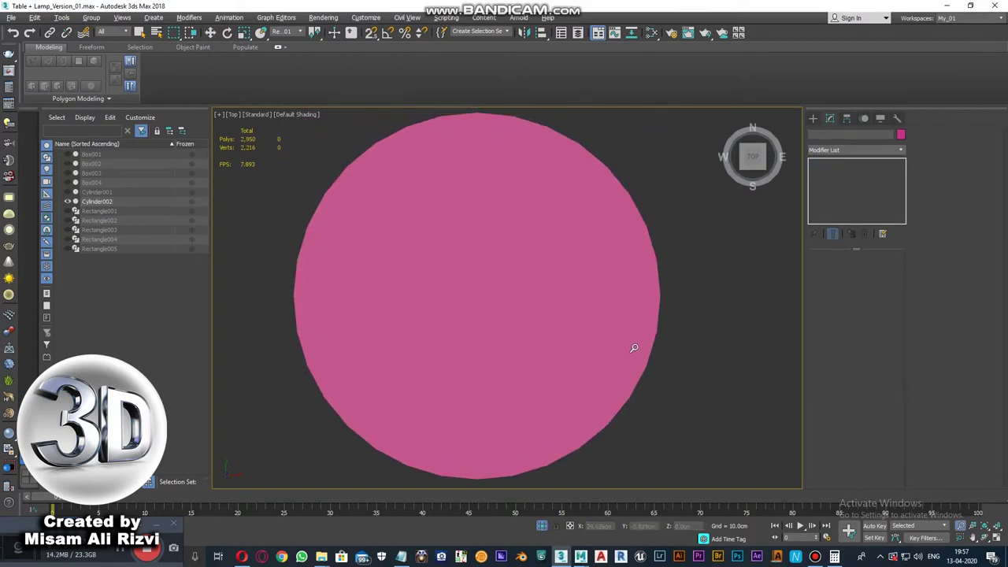
- Show edged faces on the reselected cylinder and view it from the front
key("F4")
key("ctrl+z")
key("ctrl+y")
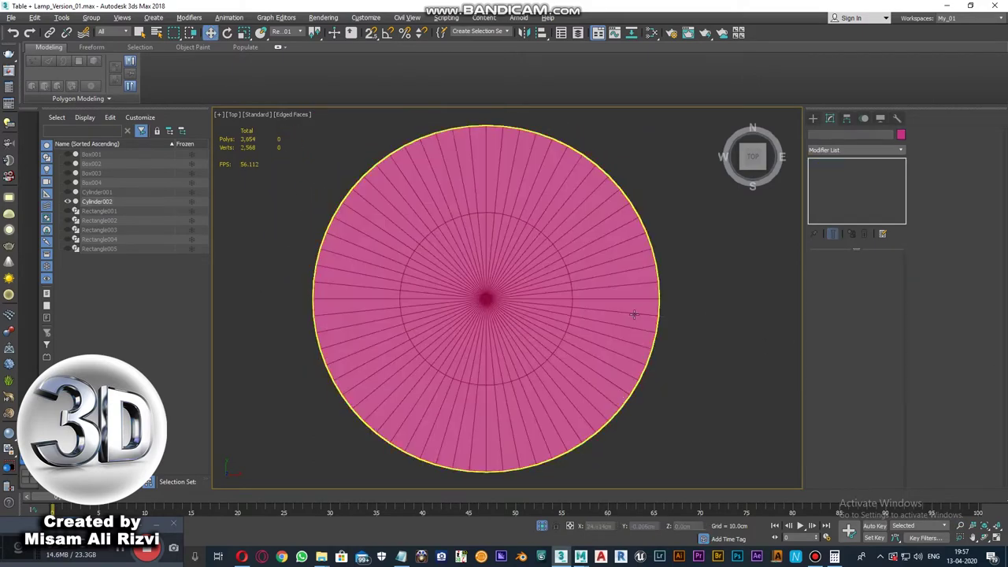
key("ctrl+z")
middle_click_drag(605, 325, 614, 236, "alt")
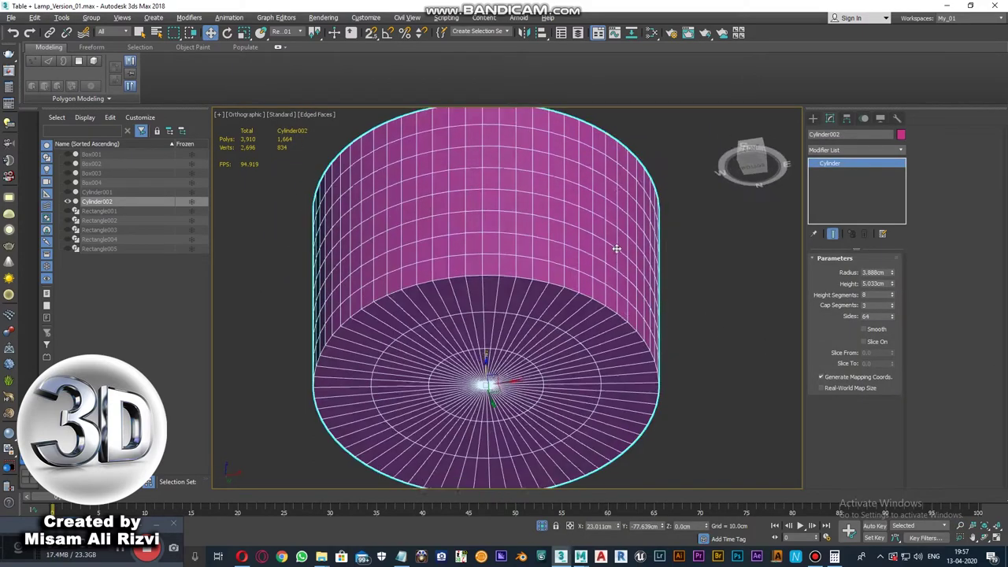
key("f")
left_click(189, 18)
- Apply a Taper to the cup body with amount -0.27 and curve 0.27
left_click(299, 145)
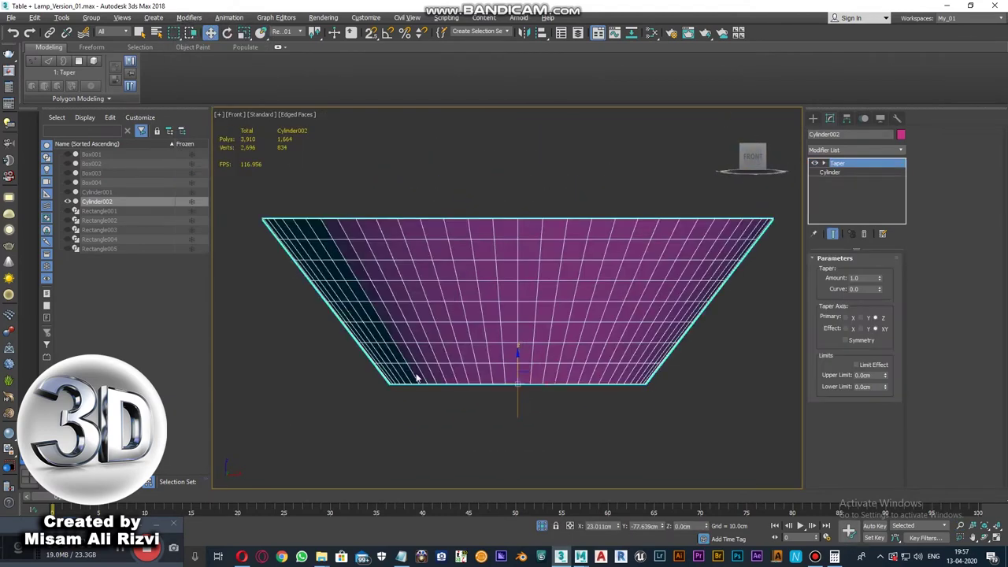
left_click_drag(880, 278, 876, 348)
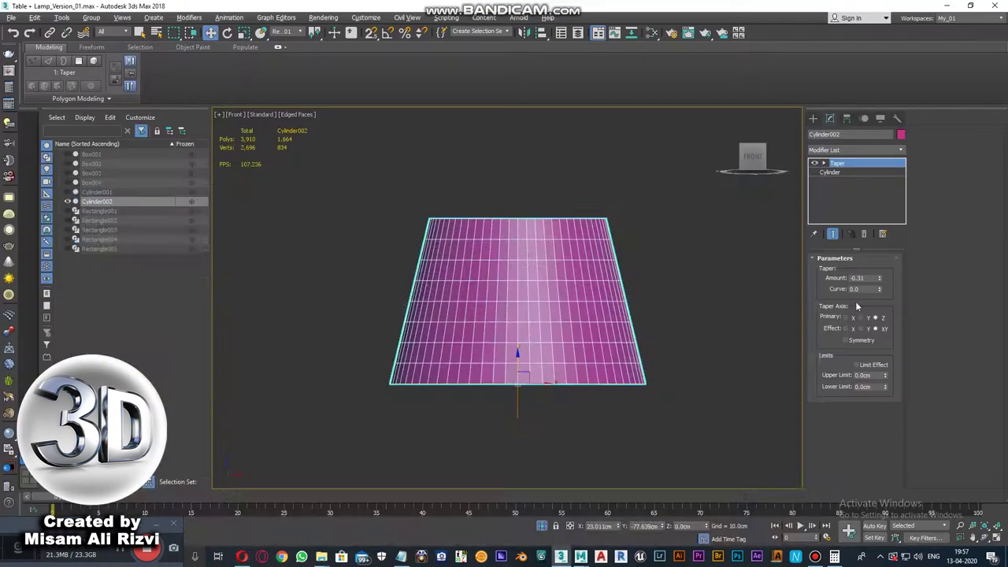
mouse_move(879, 290)
left_mouse_down()
mouse_move(880, 275)
mouse_move(881, 299)
left_mouse_up()
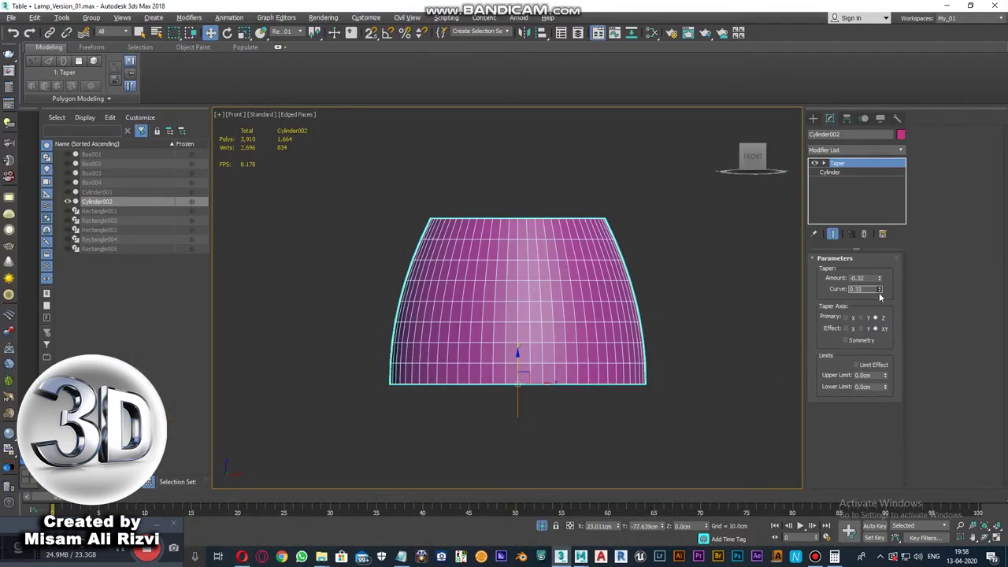
left_click_drag(880, 278, 880, 269)
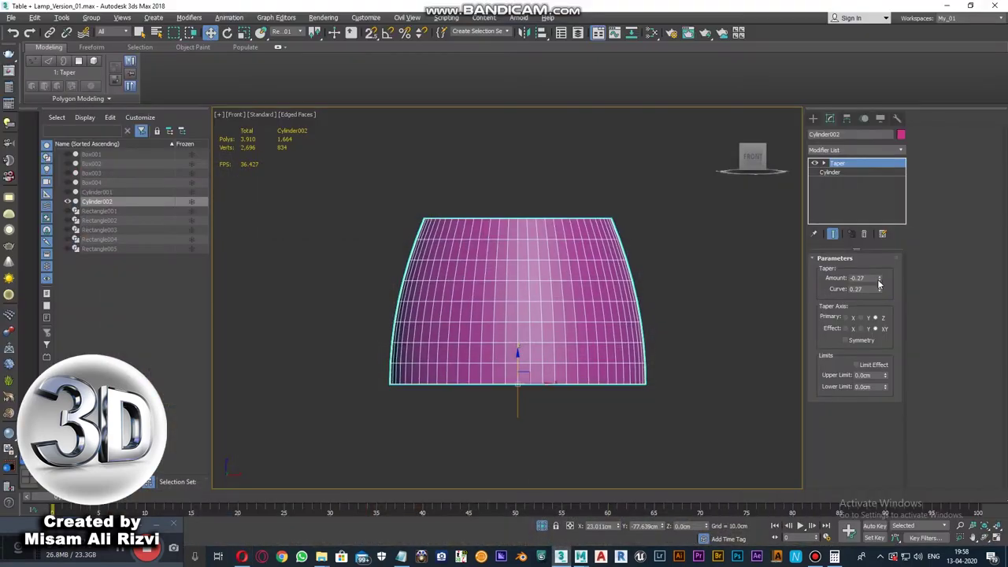
middle_click_drag(519, 330, 547, 313, "alt")
left_click(189, 18)
- Add Edit Poly above the taper and select the top cap's centre vertex
left_click(315, 157)
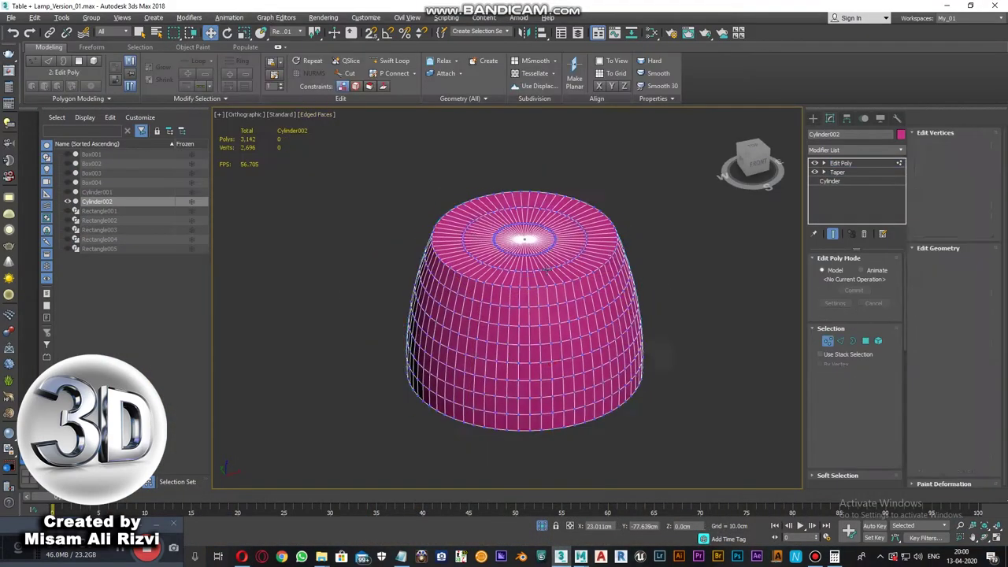
scroll(546, 270, "up", 3)
key("1")
scroll(546, 269, "down", 2)
key("f")
scroll(574, 275, "up", 3)
left_click(571, 302)
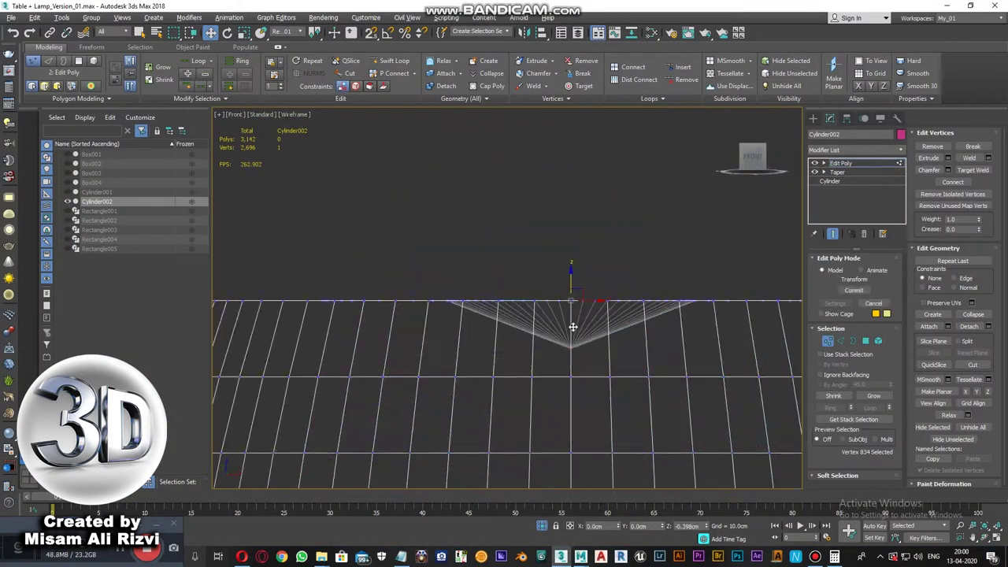
middle_click_drag(572, 327, 578, 292, "alt")
key("F3")
- Switch to edge level and lower the selected top rim edges slightly
key("ctrl+2")
key("f")
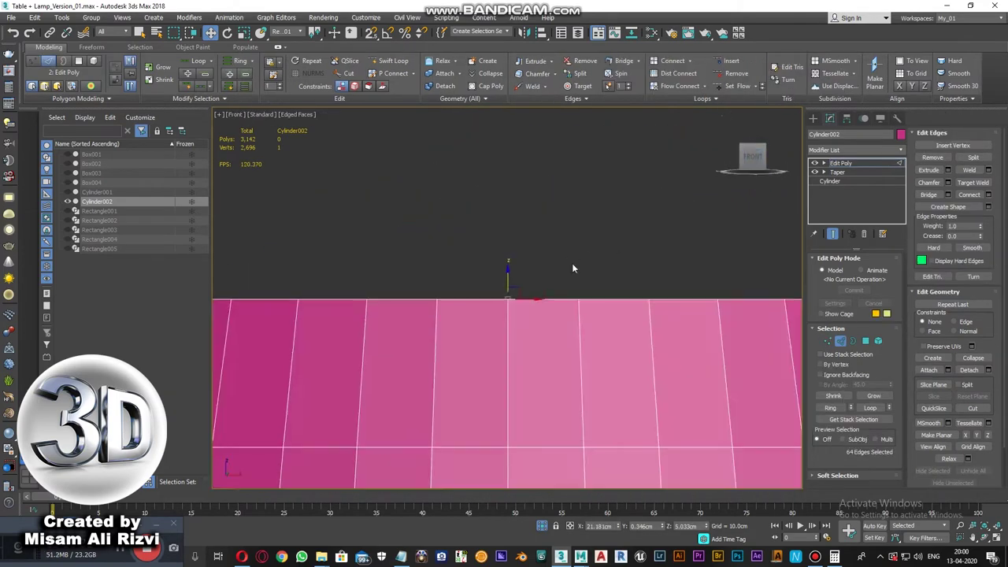
key("F3")
scroll(515, 254, "down", 3)
middle_click_drag(546, 296, 551, 284, "alt")
key("F3")
key("F3")
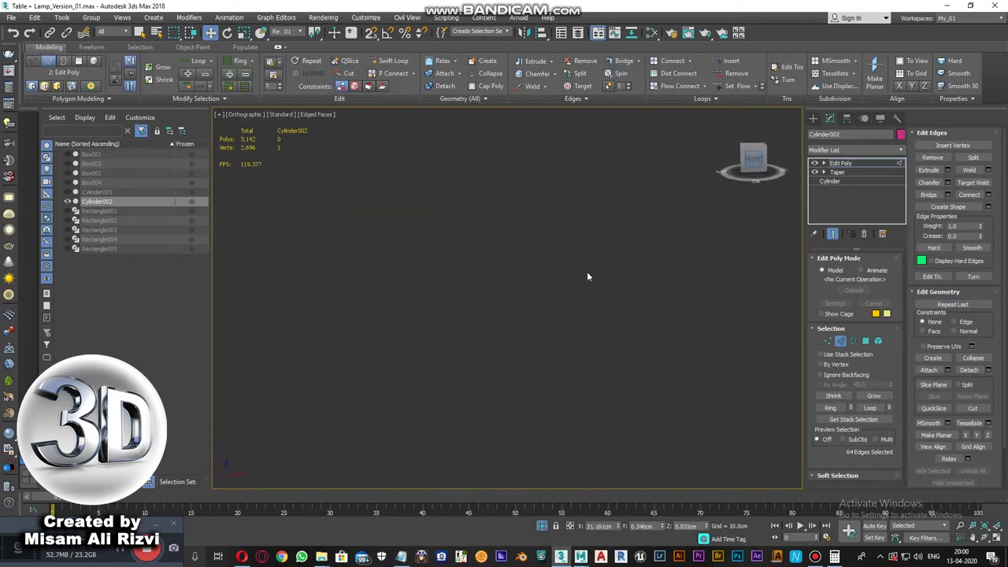
key("f")
left_click_drag(511, 287, 513, 277)
- Raise the top rim edges back and review the cup body shaded
scroll(513, 292, "up", 3)
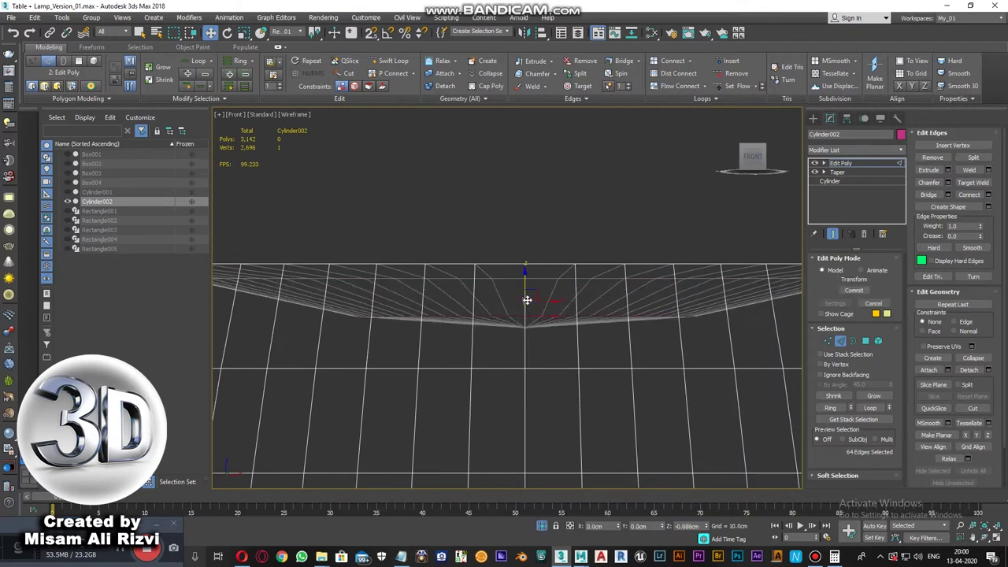
scroll(527, 264, "down", 1)
scroll(526, 260, "down", 2)
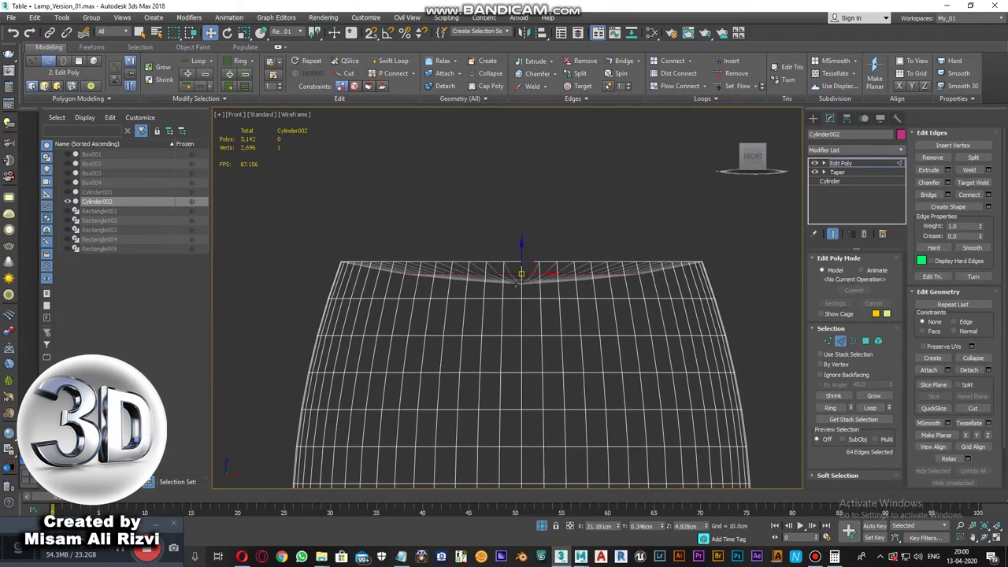
left_click_drag(526, 257, 525, 256)
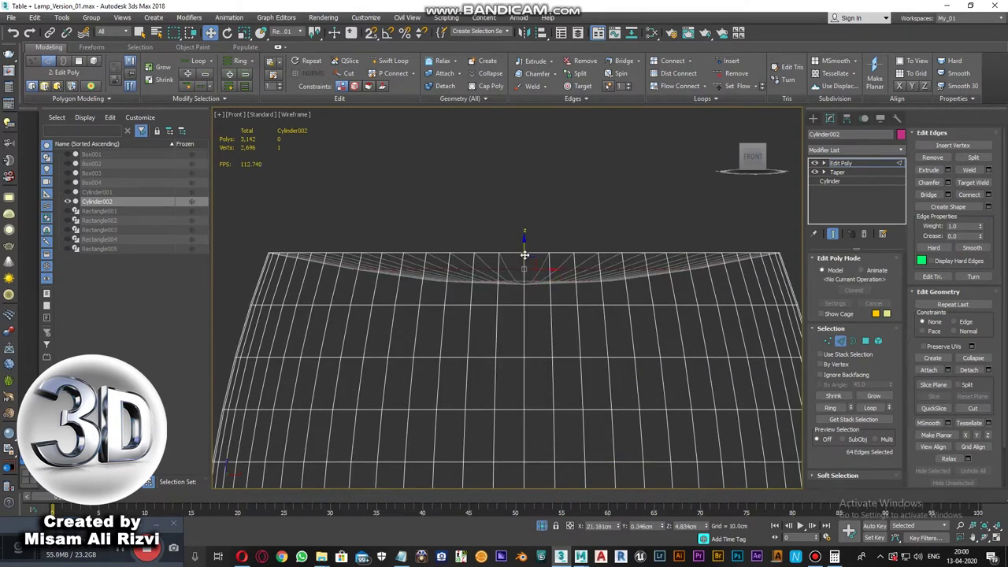
middle_click_drag(561, 251, 513, 241, "alt")
key("F3")
scroll(513, 241, "up", 5)
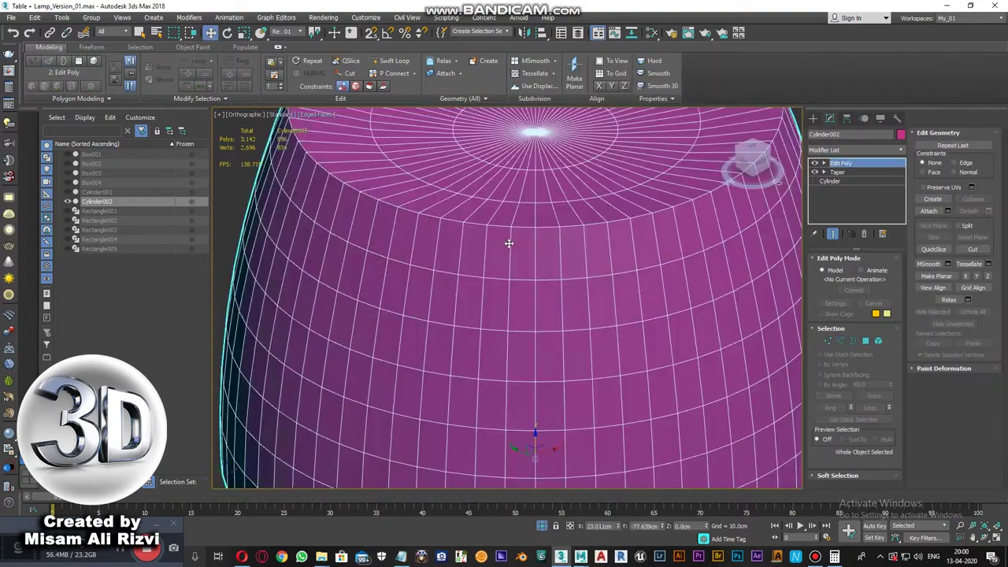
scroll(506, 158, "down", 4)
scroll(506, 158, "up", 2)
- Chamfer the top rim edges by 0.155 cm
left_click(538, 73, "shift")
key("f")
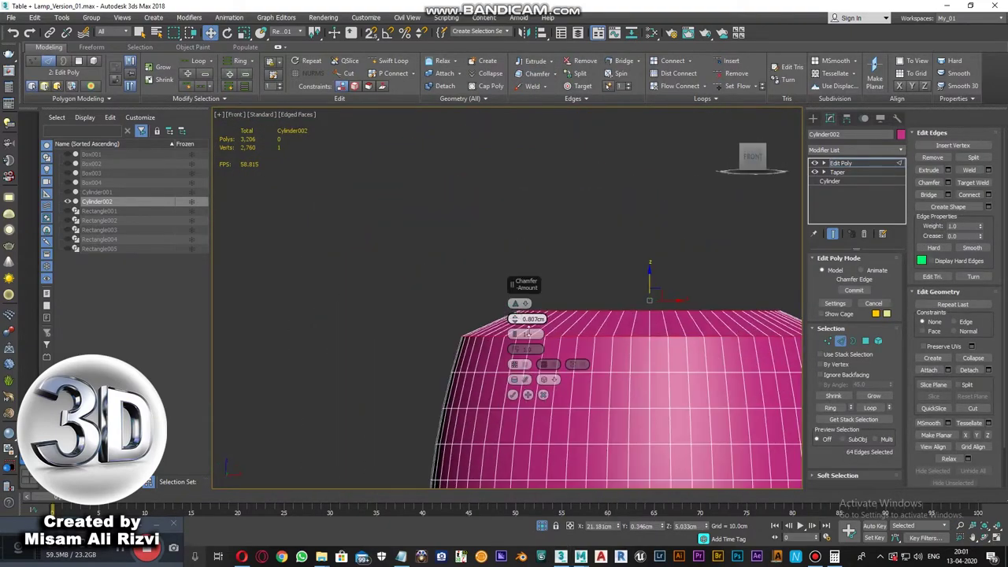
middle_click_drag(553, 360, 450, 317)
left_click_drag(516, 318, 516, 313)
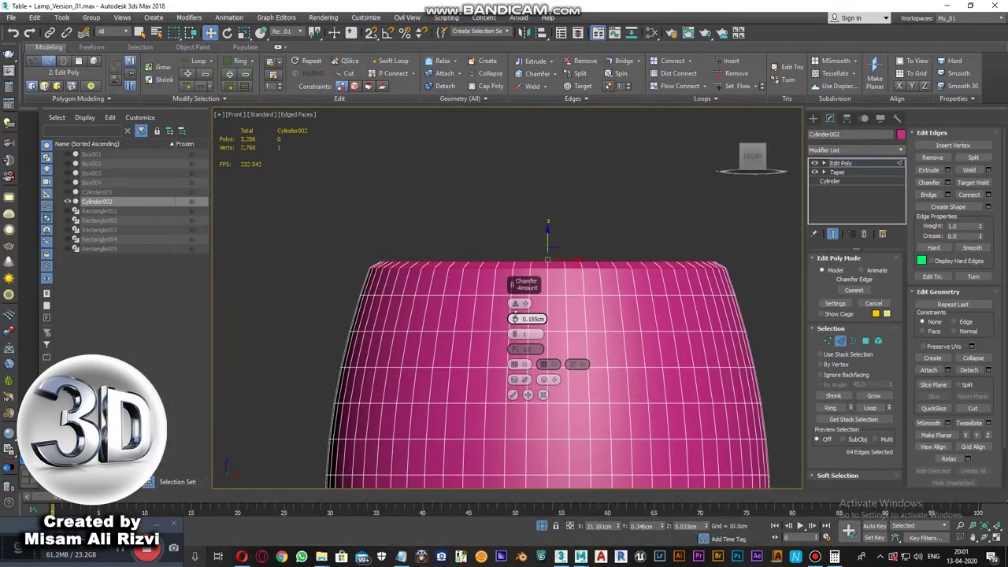
key("Return")
scroll(516, 318, "down", 4)
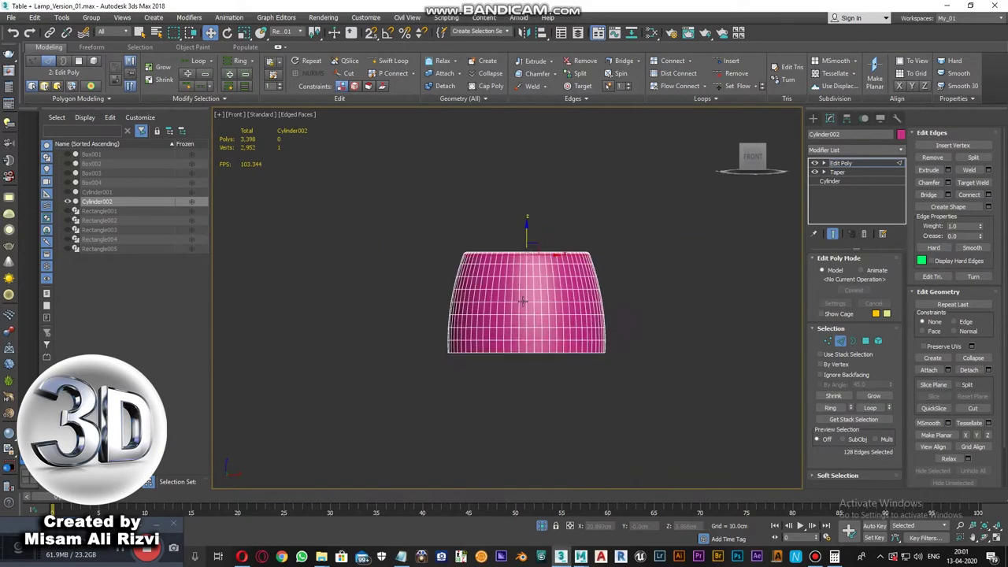
middle_click_drag(516, 319, 524, 276, "alt")
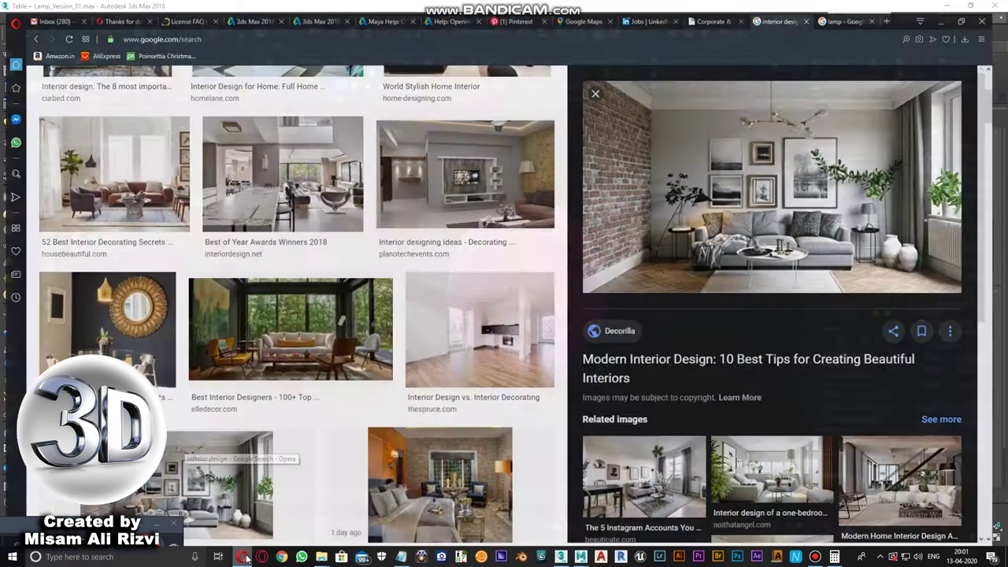
scroll(664, 264, "up", 2)
- Delete the bottom cap polygons, viewed from below, to open the base
key("4")
key("b")
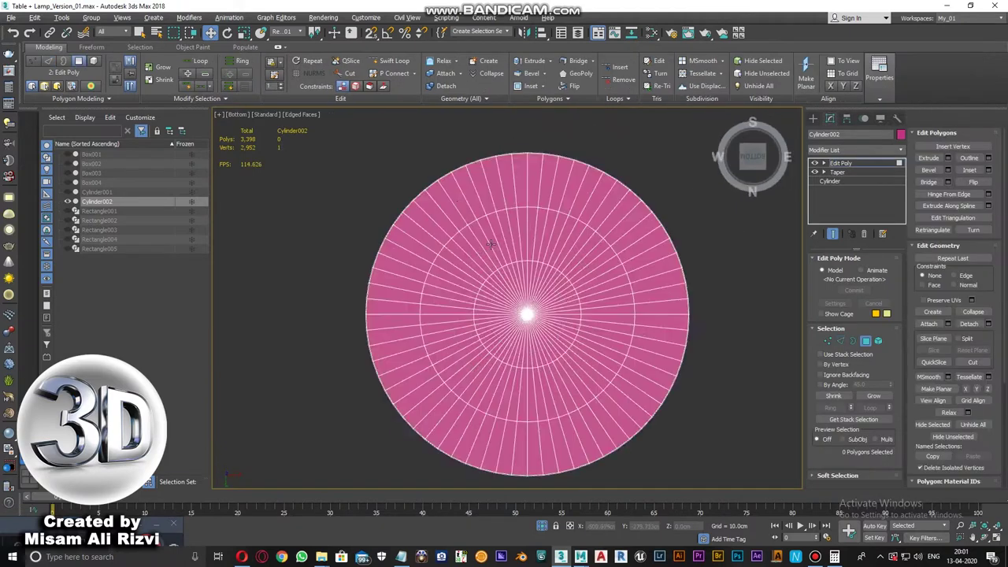
scroll(399, 240, "down", 3)
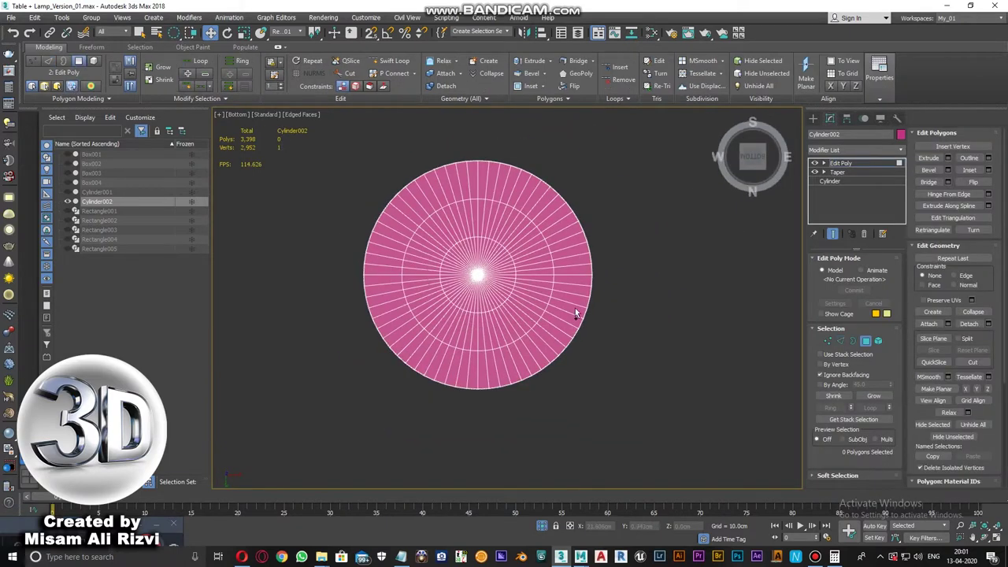
key("ctrl+a")
key("Delete")
middle_click_drag(418, 180, 465, 260, "alt")
- Add a Shell modifier to the shade and thin its inner wall to 0.15cm
key("4")
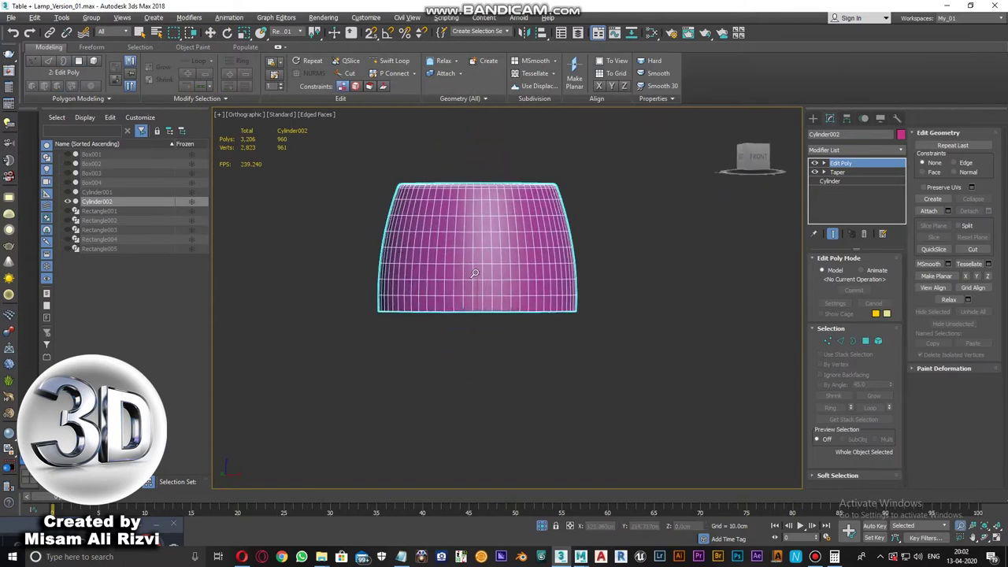
left_click(189, 18)
left_click(292, 342)
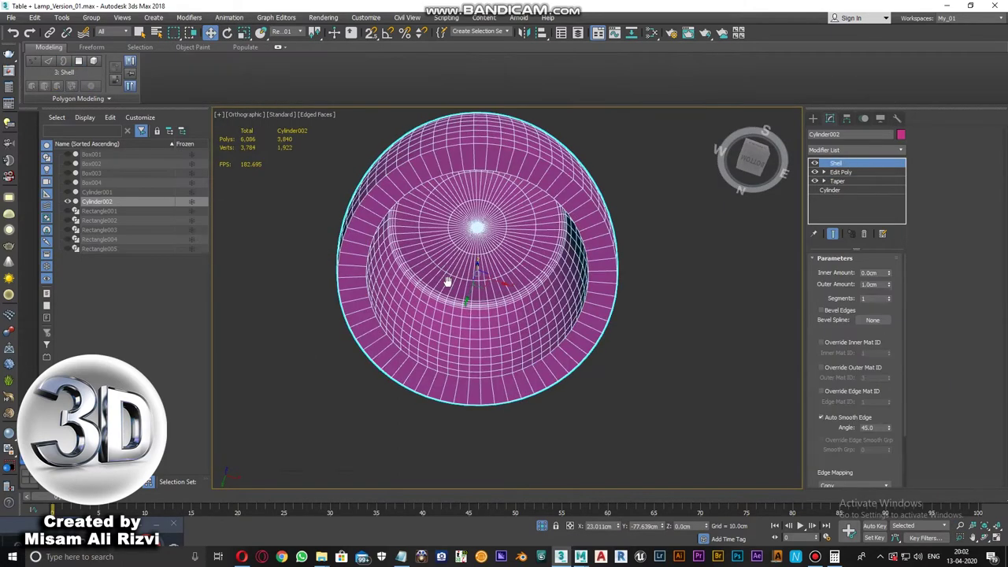
left_click_drag(889, 273, 889, 272)
scroll(677, 222, "up", 3)
scroll(637, 329, "down", 3)
mouse_move(622, 299)
middle_mouse_down("alt")
mouse_move(636, 330)
mouse_move(615, 212)
middle_mouse_up("alt")
- Check the shade from the back and reset the shell's inner amount to 0.15cm
scroll(616, 213, "up", 2)
left_click_drag(889, 273, 889, 266)
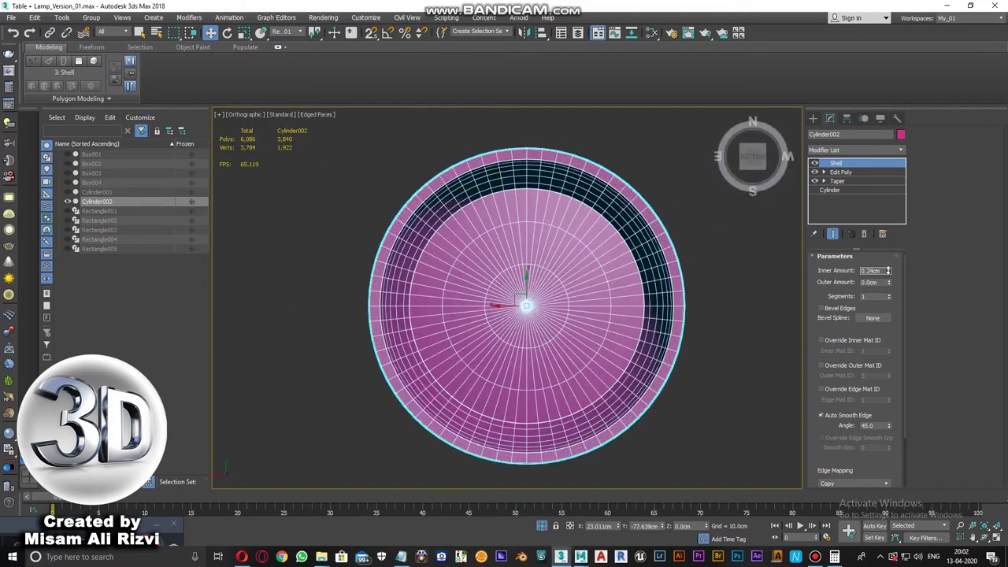
type("0.16")
left_click(754, 158)
scroll(557, 251, "up", 2)
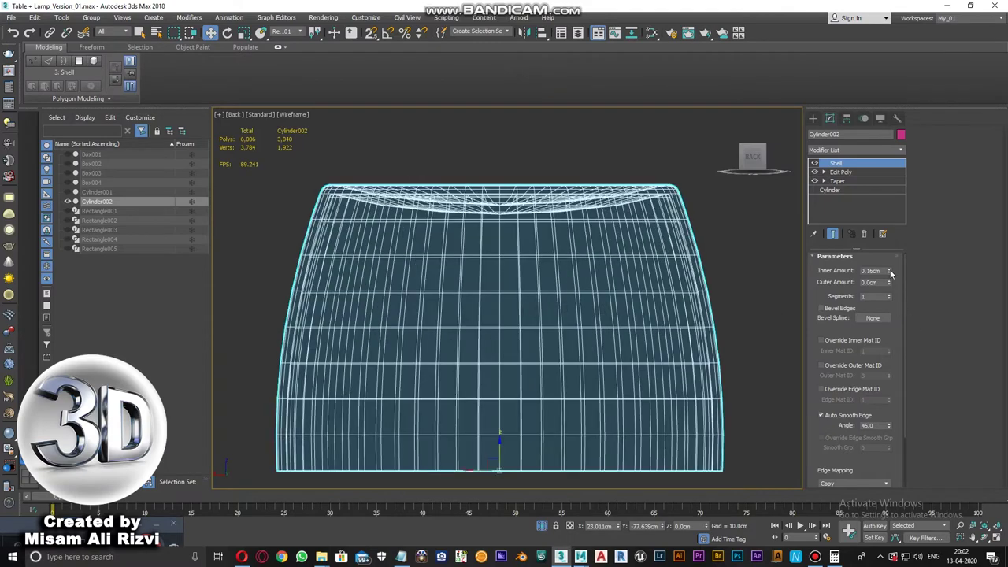
left_click(888, 272)
middle_click_drag(603, 293, 591, 299, "alt")
key("F3")
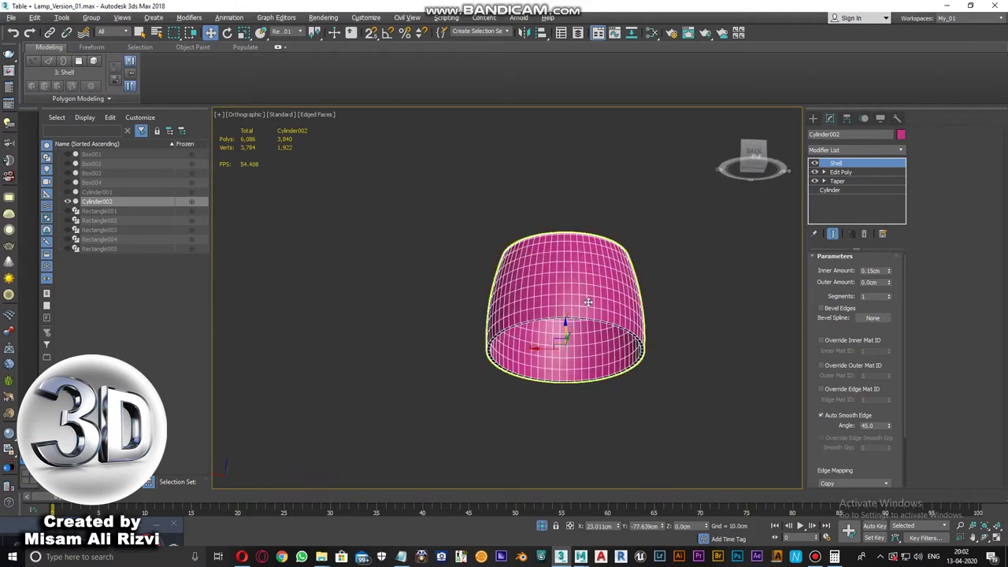
scroll(767, 317, "up", 2)
middle_click_drag(677, 311, 676, 329)
- Add an Edit Poly modifier on top of the shade's Shell
left_click(189, 18)
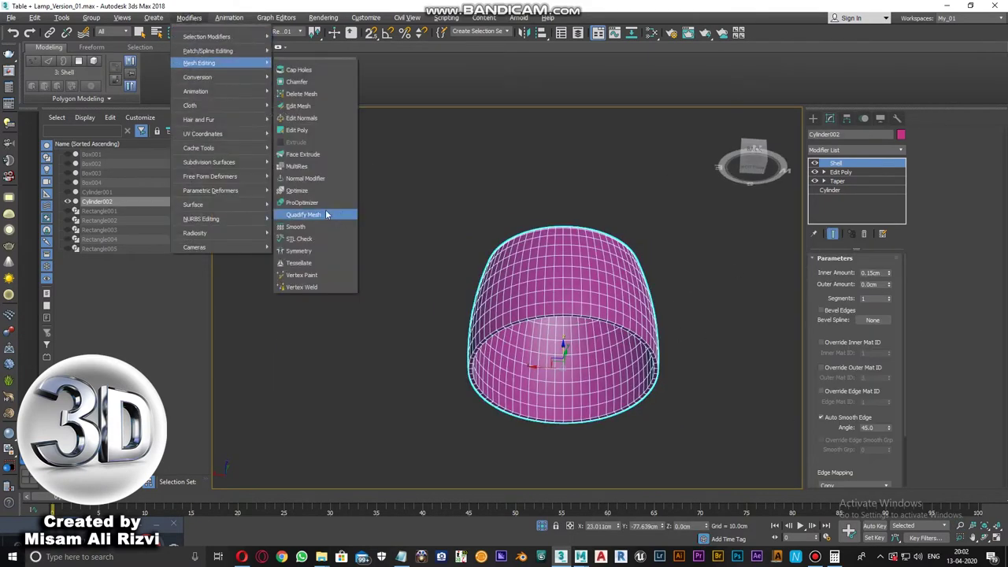
left_click(312, 179)
key("F4")
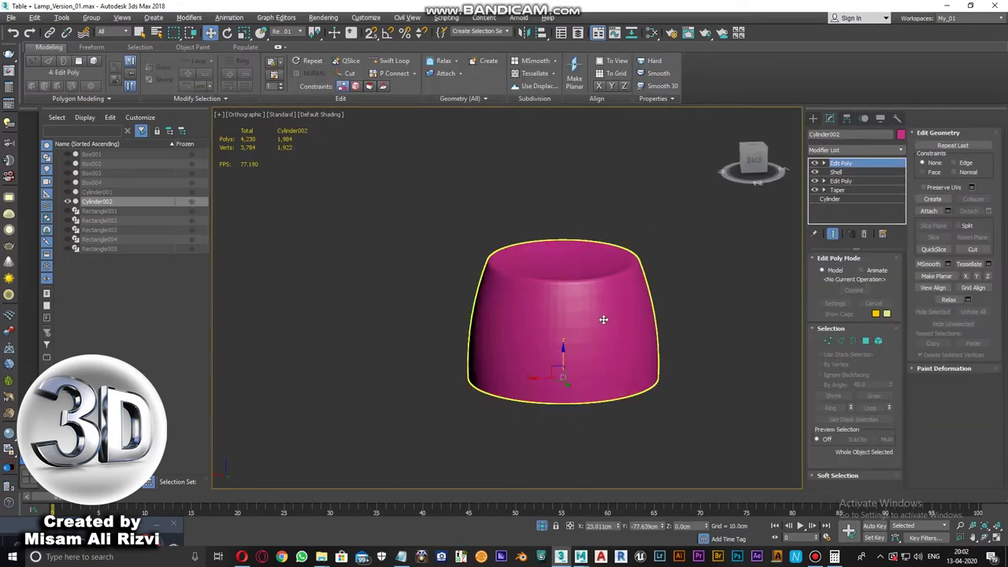
middle_click_drag(603, 318, 578, 180, "alt")
scroll(579, 180, "down", 5)
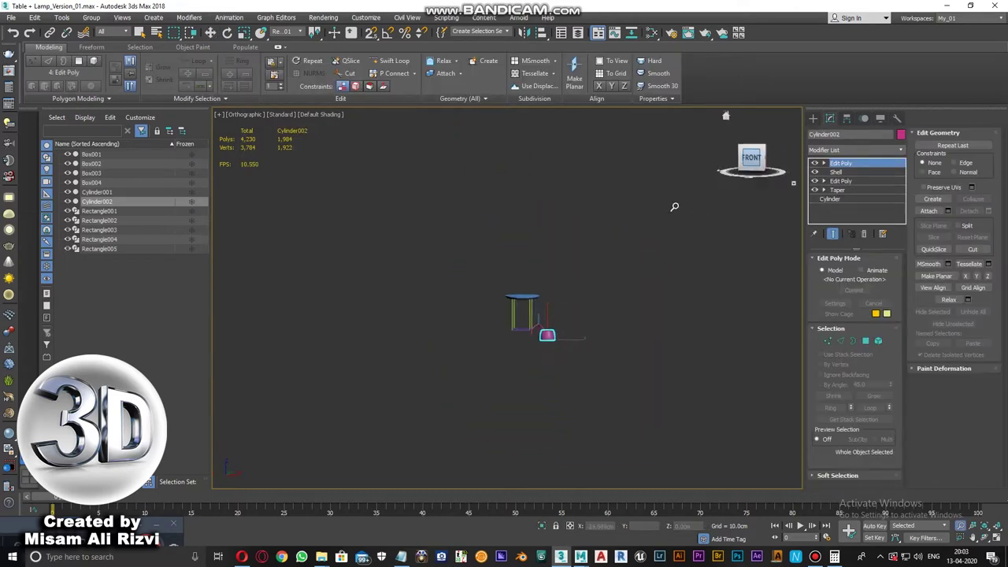
- Align the shade to the blue stem in the Front view
key("f")
key("F4")
key("alt+a")
left_click(560, 255)
left_click(641, 360)
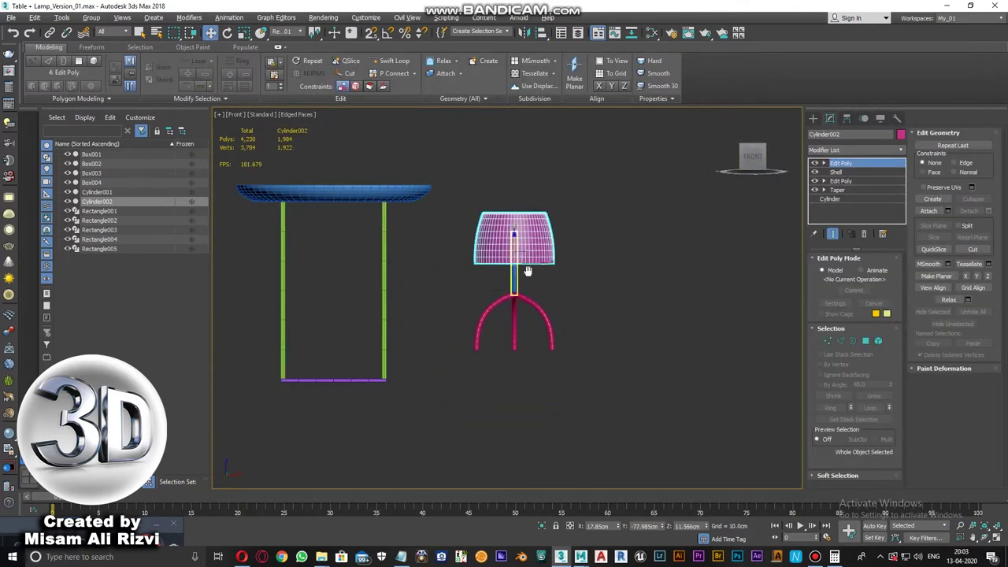
- Lower the shade onto the stem, then raise it slightly so it sits correctly
scroll(509, 286, "up", 3)
scroll(543, 220, "up", 2)
key("F3")
middle_click_drag(550, 194, 550, 219)
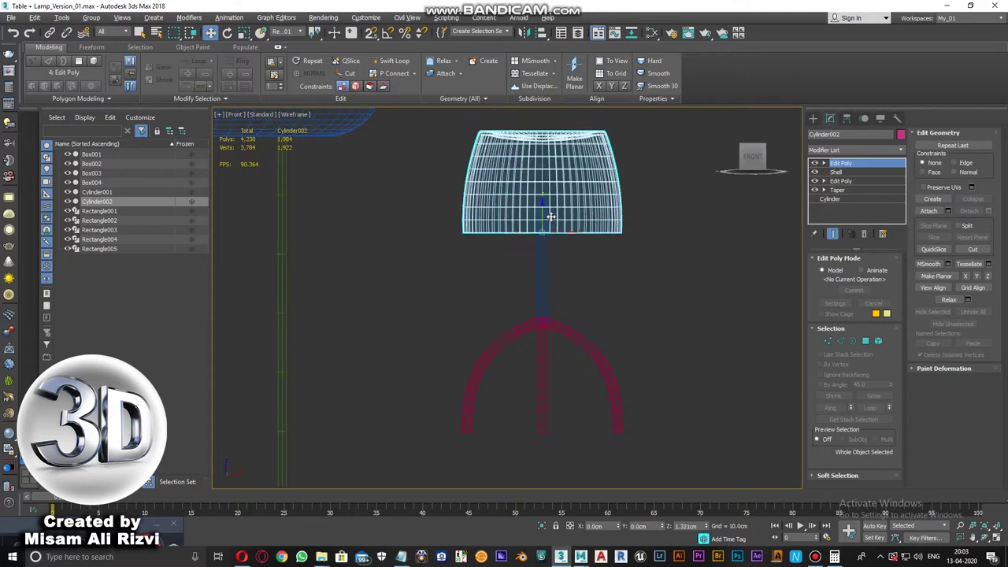
left_click_drag(549, 219, 543, 254)
key("F3")
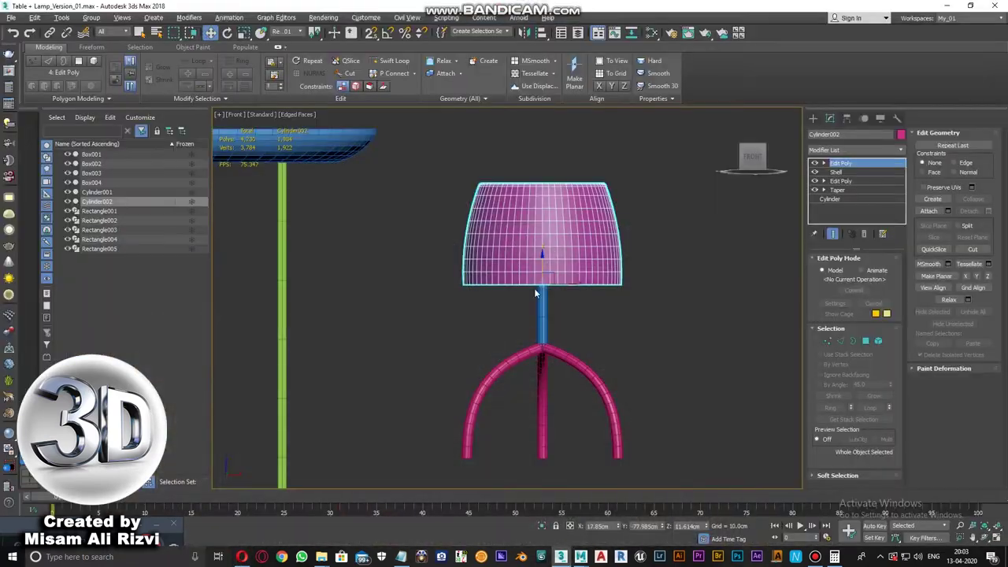
left_click_drag(534, 288, 534, 271)
left_click(601, 342)
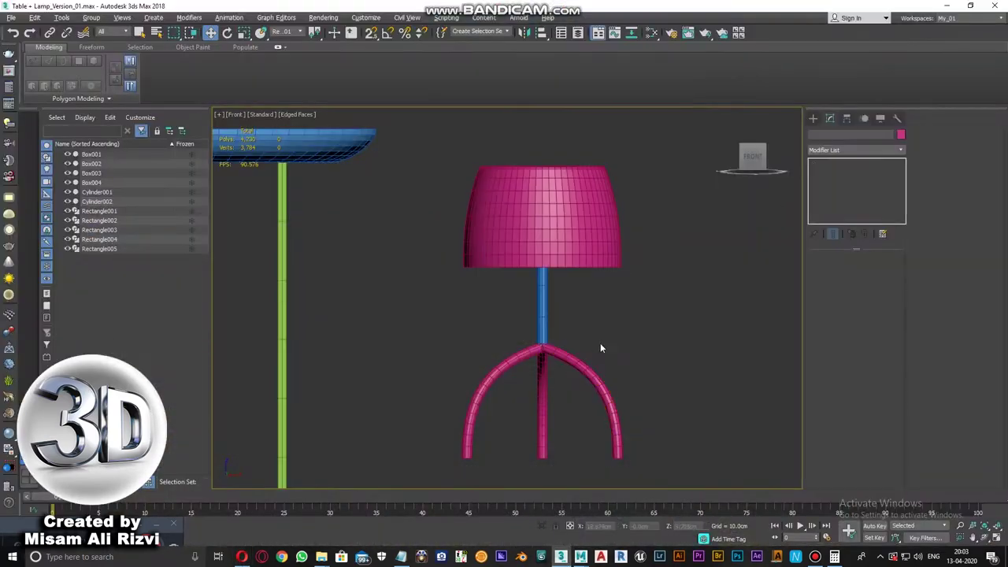
- Isolate the stem, create a sphere and centre it on the stem
left_click(536, 314)
key("alt+q")
left_click(154, 17)
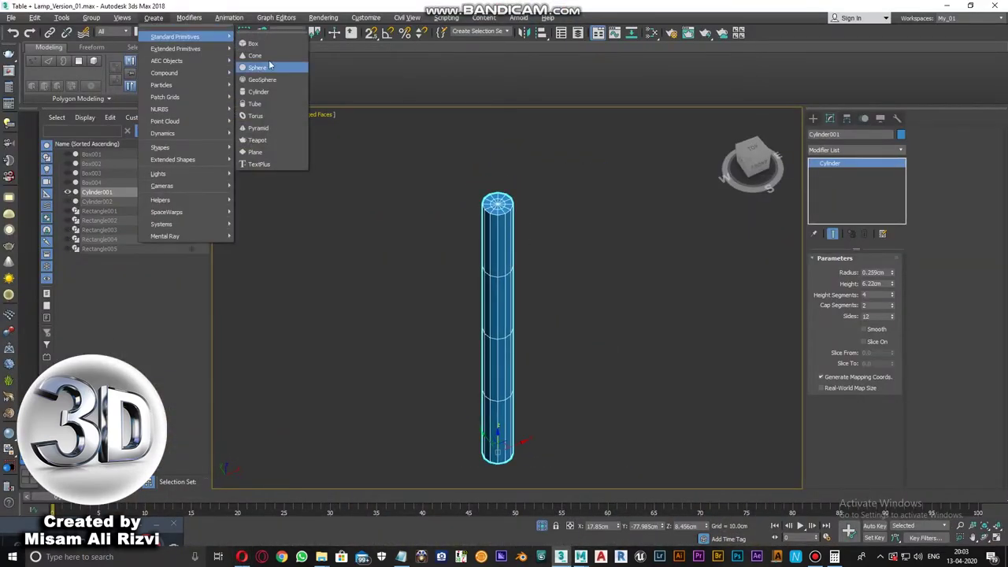
left_click(257, 67)
left_click_drag(563, 270, 576, 270)
key("alt+a")
left_click(497, 276)
left_click(636, 323)
- Enlarge the sphere to 0.528cm radius, enable Base To Pivot, and move it onto the stem top
key("f")
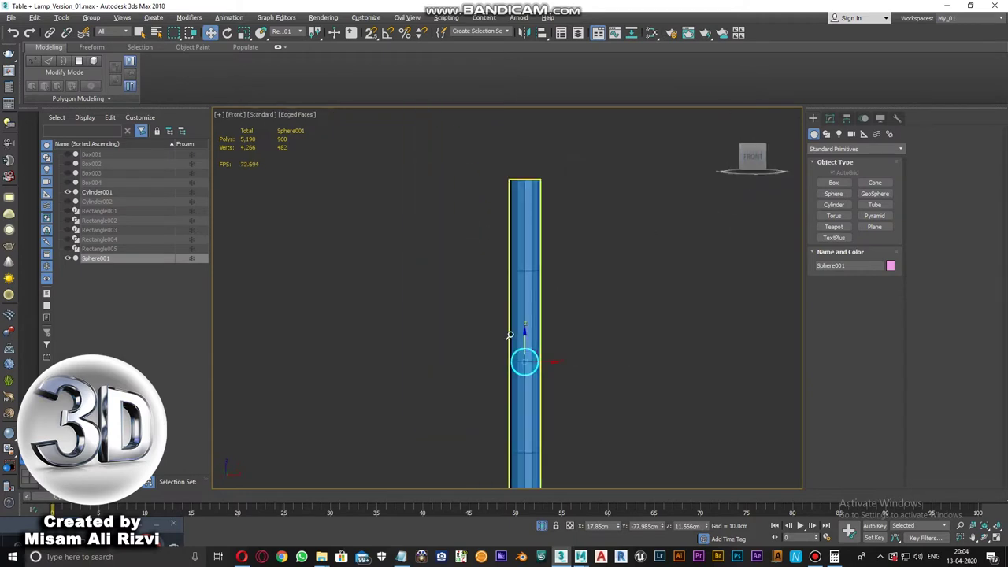
scroll(524, 138, "up", 3)
left_click(831, 118)
left_click_drag(884, 275, 883, 248)
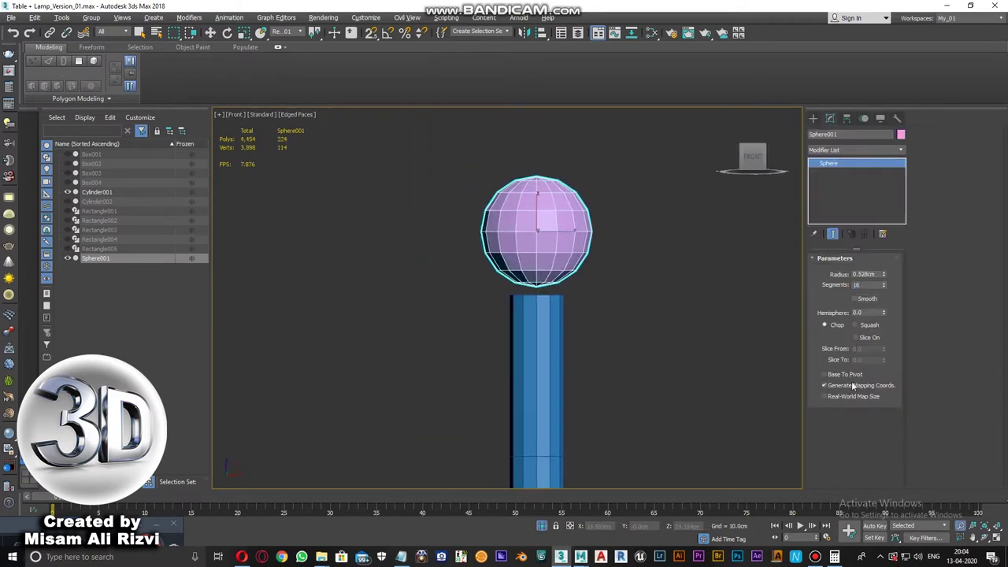
left_click(824, 385)
left_click(824, 374)
key("w")
left_click_drag(540, 236, 541, 281)
- Add an FFD 4x4x4 modifier to the sphere
scroll(539, 276, "up", 2)
scroll(540, 276, "down", 2)
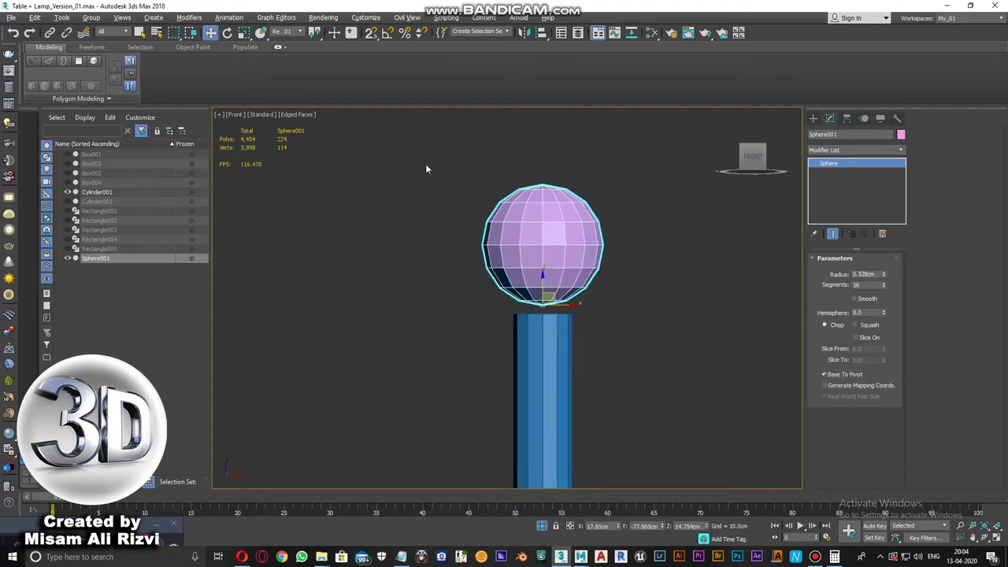
left_click(188, 18)
left_click(299, 197)
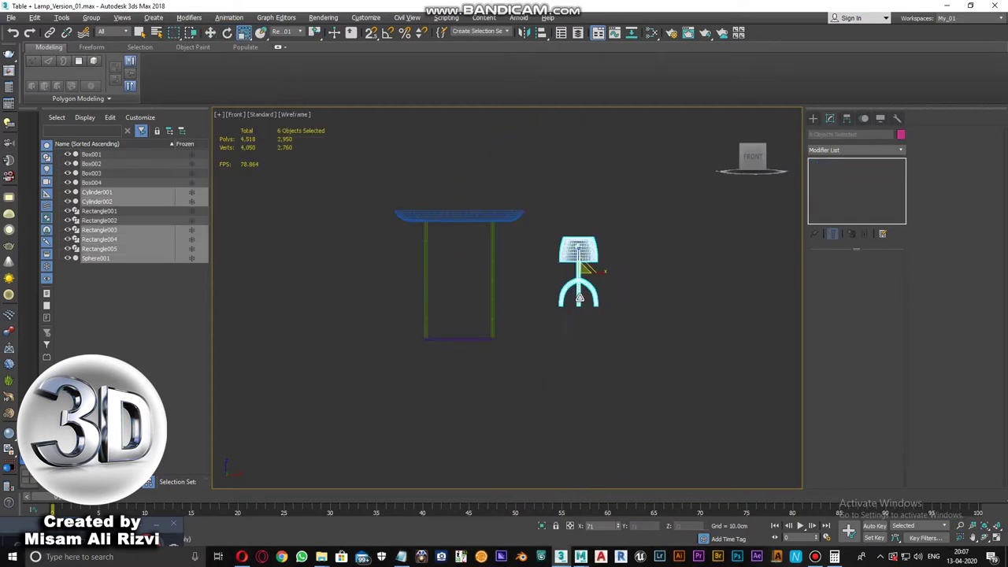
- Group the lamp parts as Group001 and align the group to the table top Rectangle001
scroll(473, 184, "up", 5)
scroll(523, 177, "up", 3)
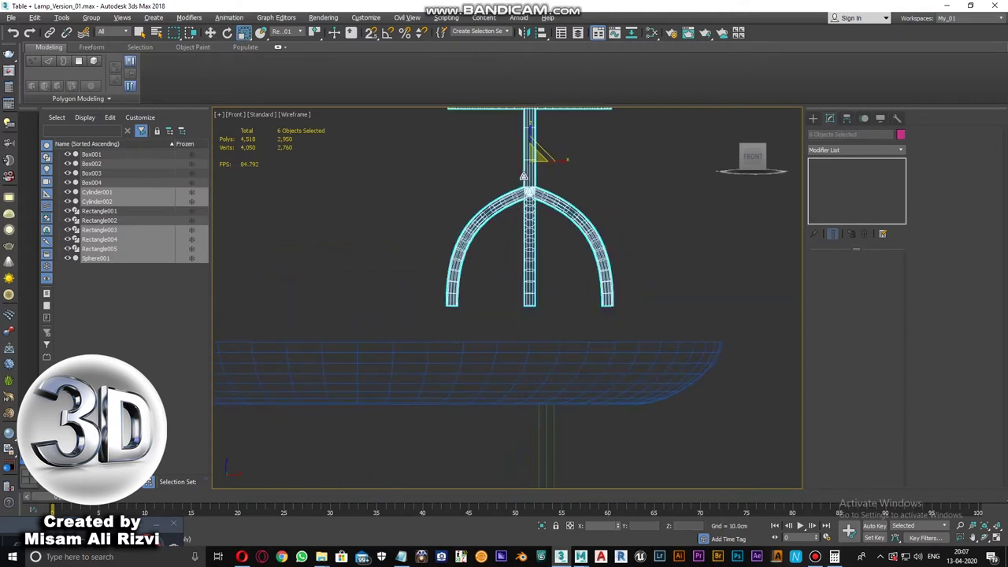
left_click(511, 296)
scroll(519, 303, "down", 3)
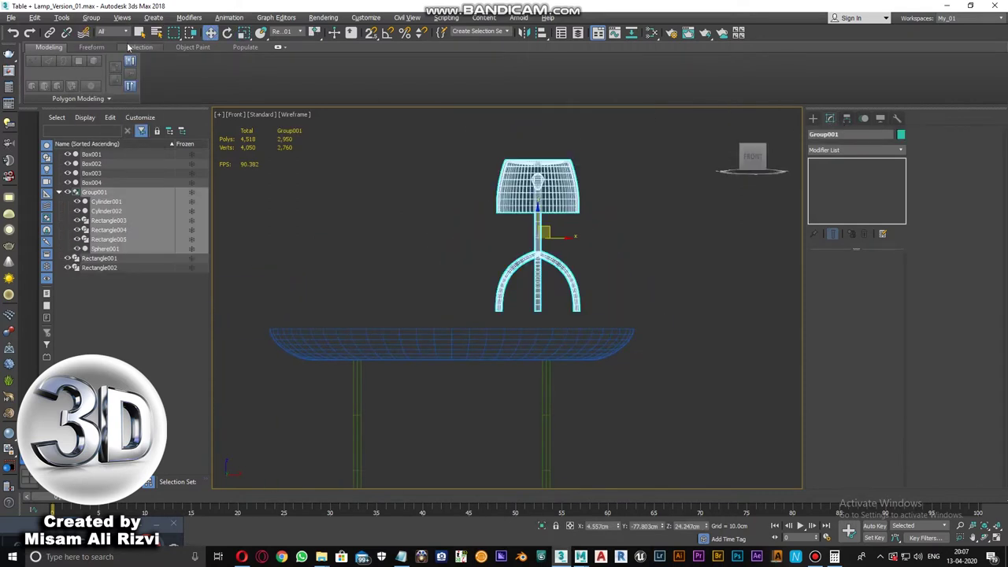
left_click(847, 119)
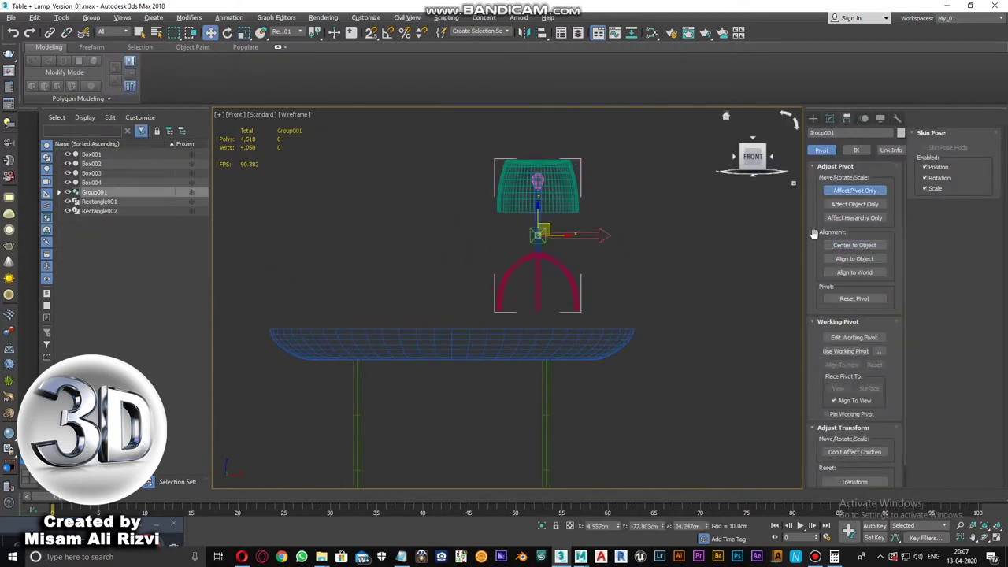
key("alt+a")
left_click(545, 410)
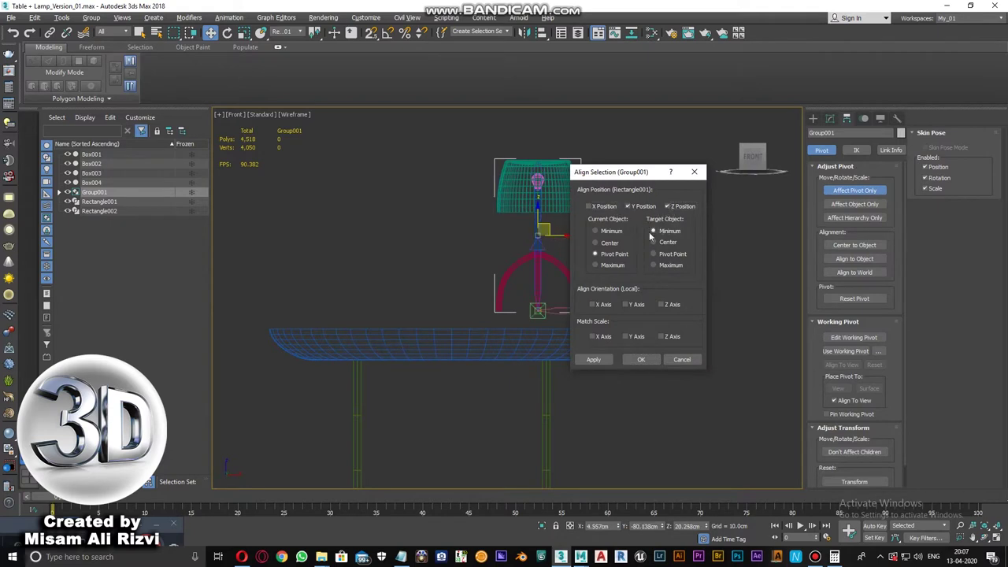
left_click(644, 359)
- Open Group001, undo the pivot-only change, and switch to the Top view of the lamp
left_click(95, 86)
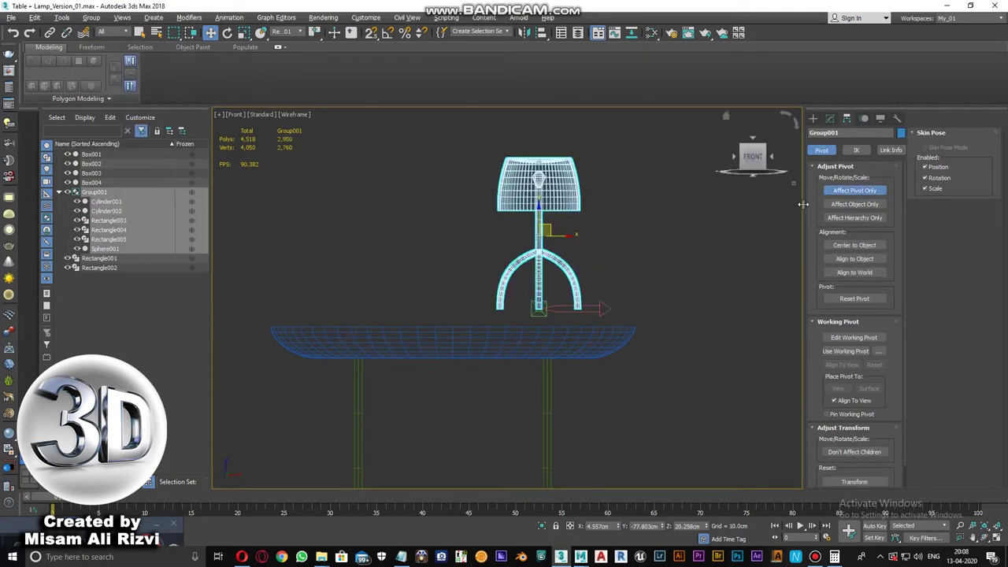
scroll(443, 154, "up", 3)
left_click(855, 190)
key("ctrl+z")
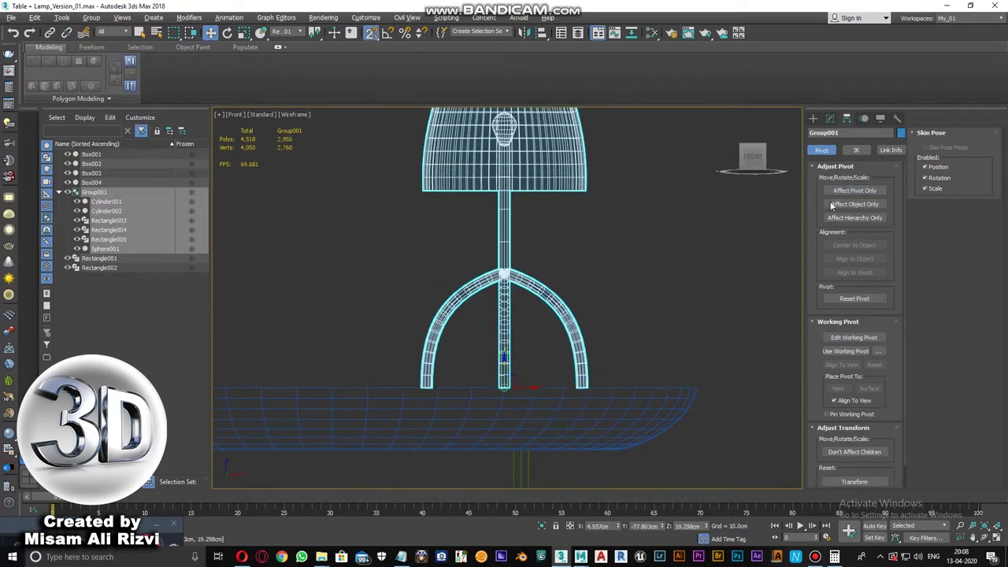
scroll(496, 191, "down", 3)
scroll(552, 315, "down", 4)
key("r")
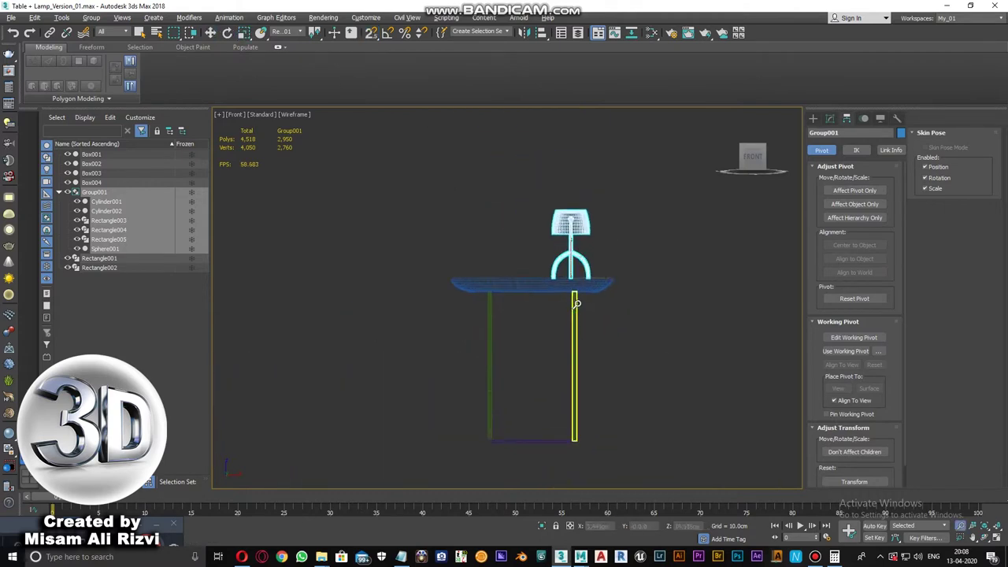
middle_click_drag(648, 268, 648, 344, "alt")
key("t")
middle_click_drag(691, 197, 581, 294)
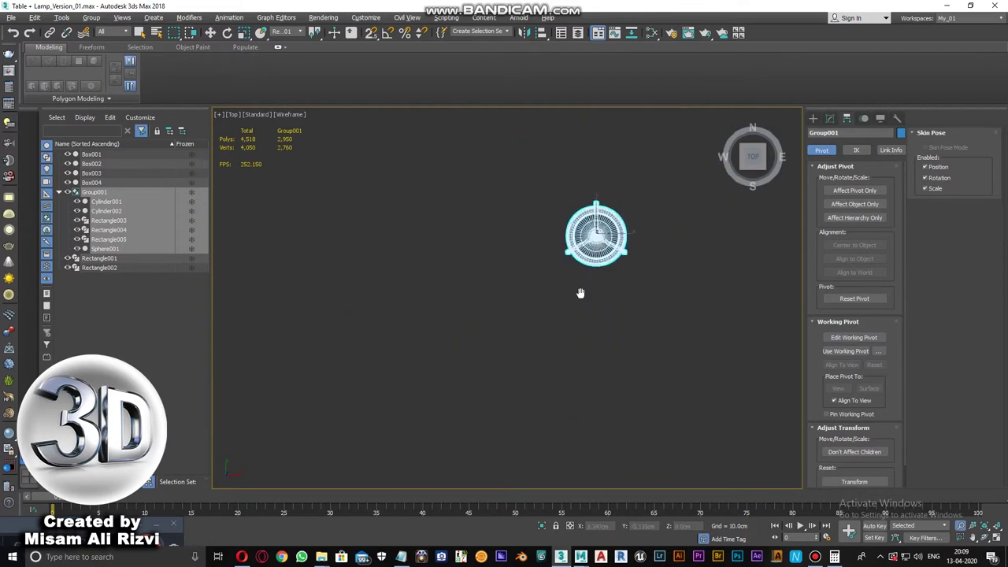
- Select the lamp group, open it to edit, then close Group001 again
key("f")
left_click(660, 264)
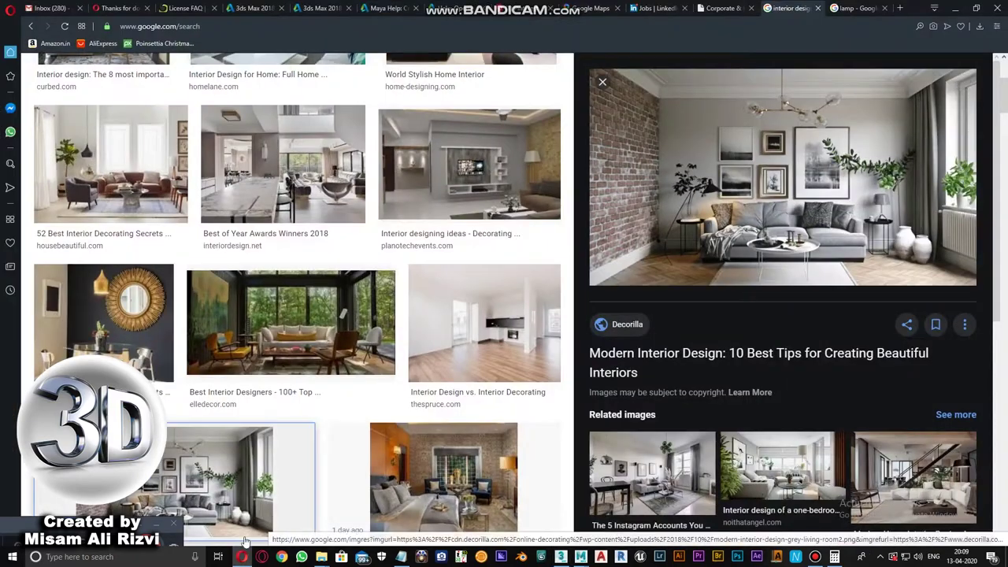
left_click(594, 208)
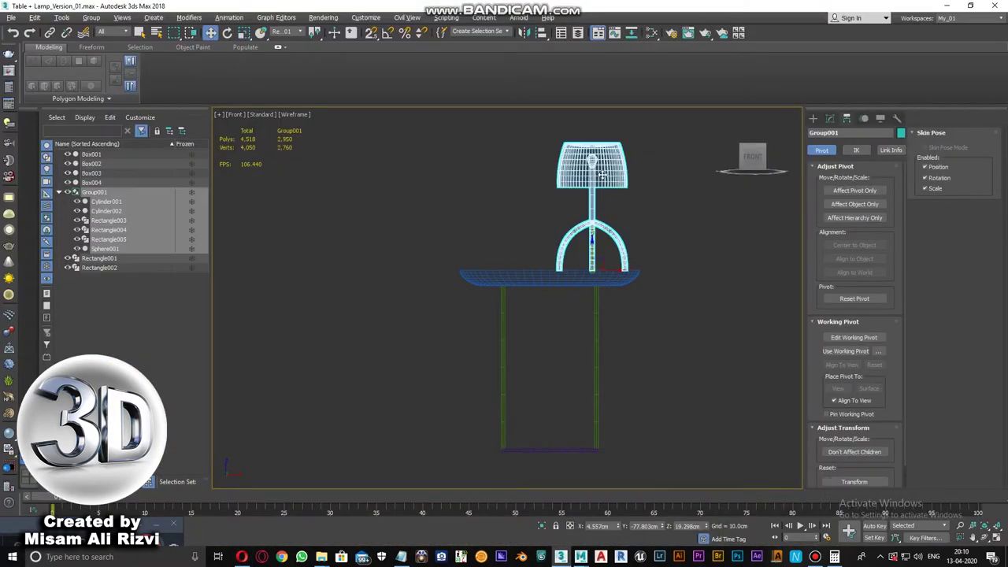
left_click(97, 64)
left_click(591, 162)
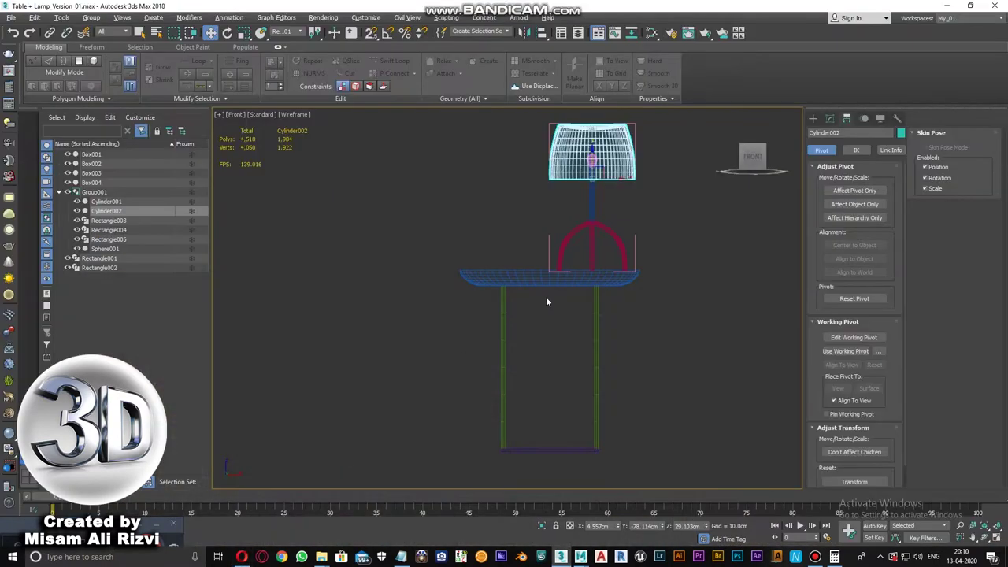
left_click(91, 18)
left_click(98, 91)
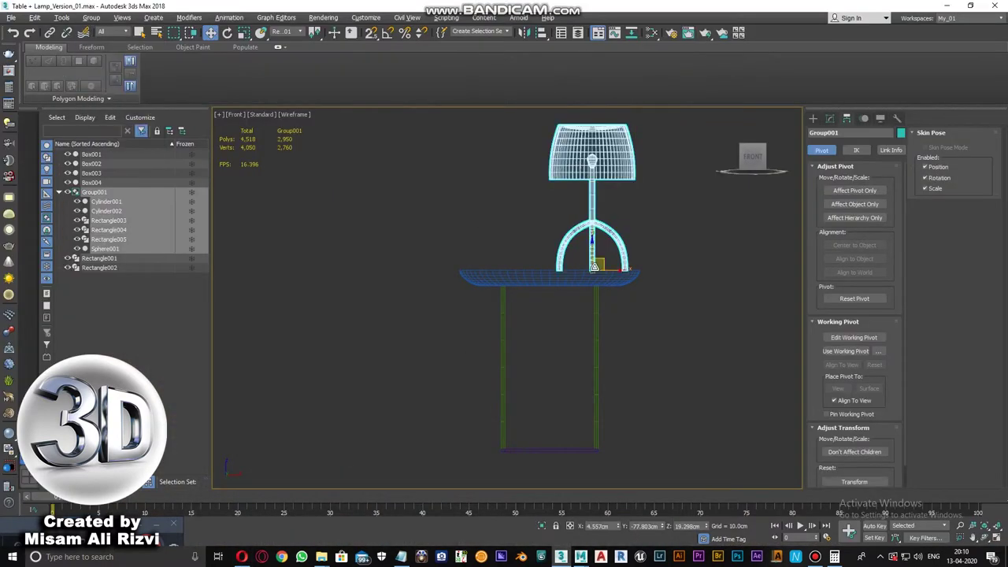
- Shift the lamp group slightly to the left in the Front view
key("t")
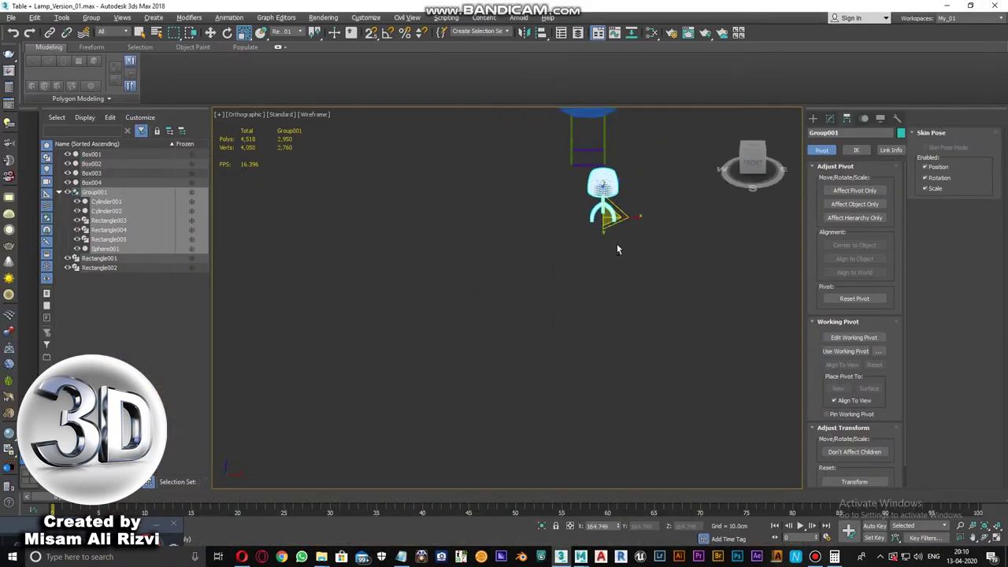
key("z")
scroll(602, 236, "down", 10)
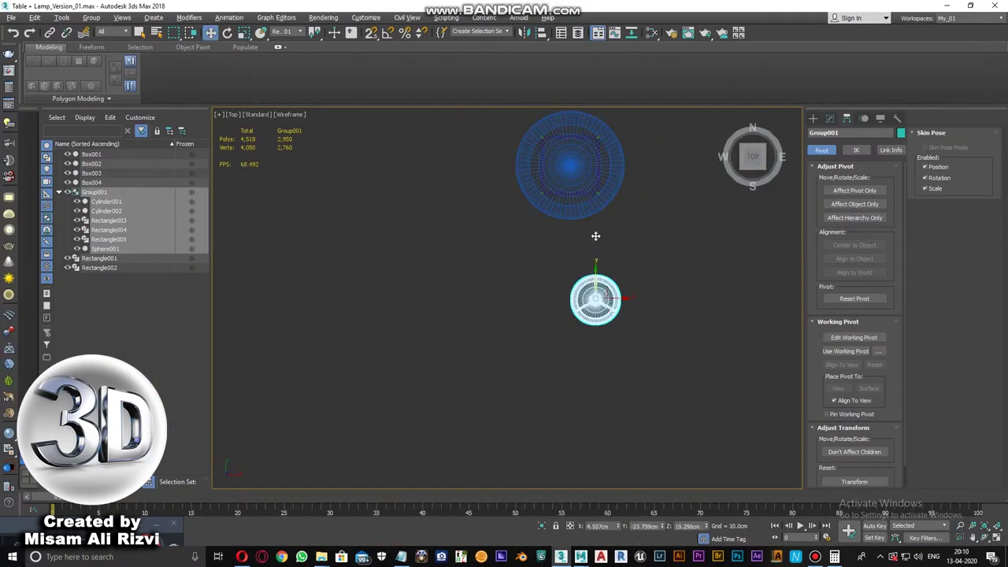
key("f")
scroll(603, 259, "down", 3)
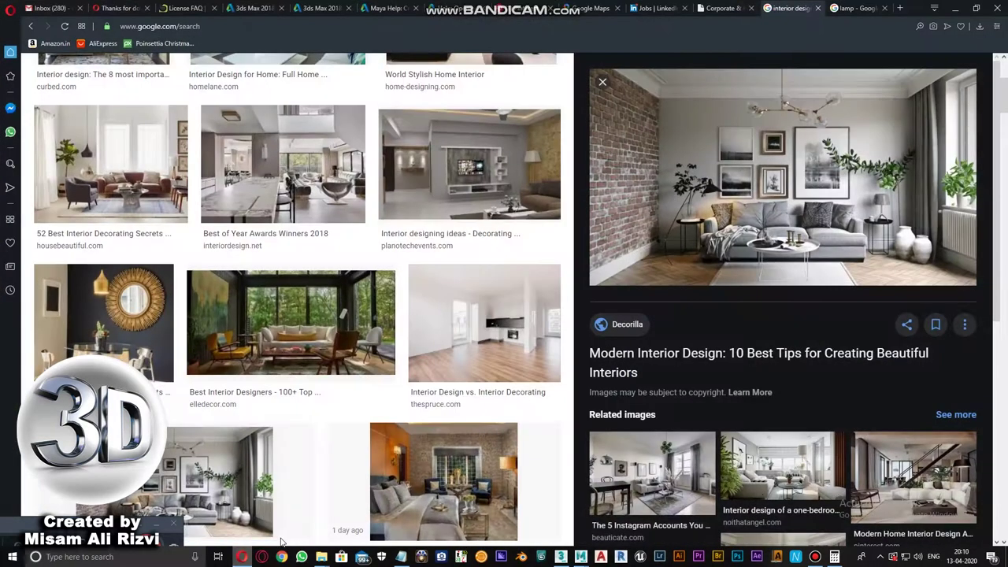
mouse_move(606, 274)
left_mouse_down()
mouse_move(595, 273)
mouse_move(606, 275)
left_mouse_up()
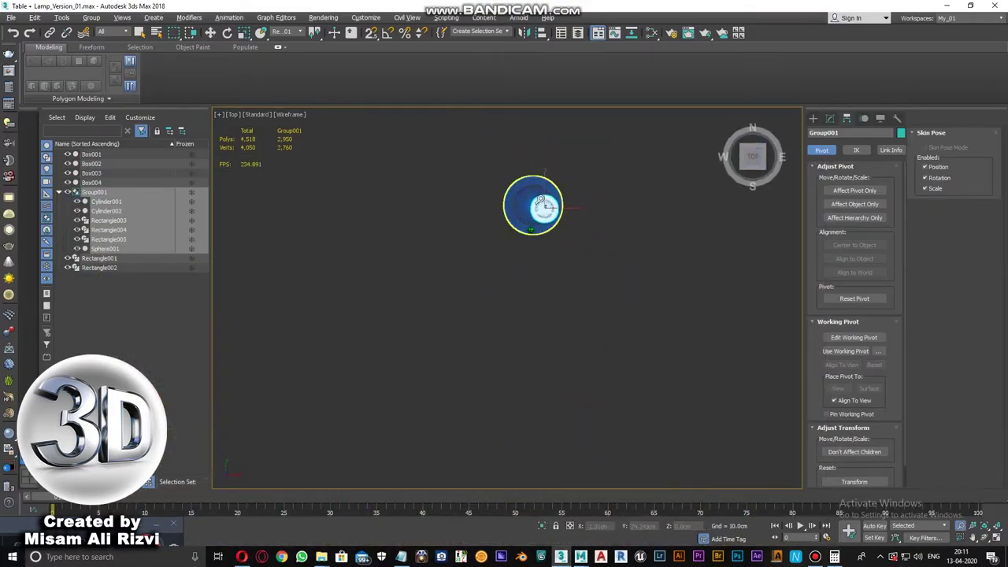
- Zoom out and orbit around the table and lamp to review the scene
scroll(540, 203, "up", 5)
key("p")
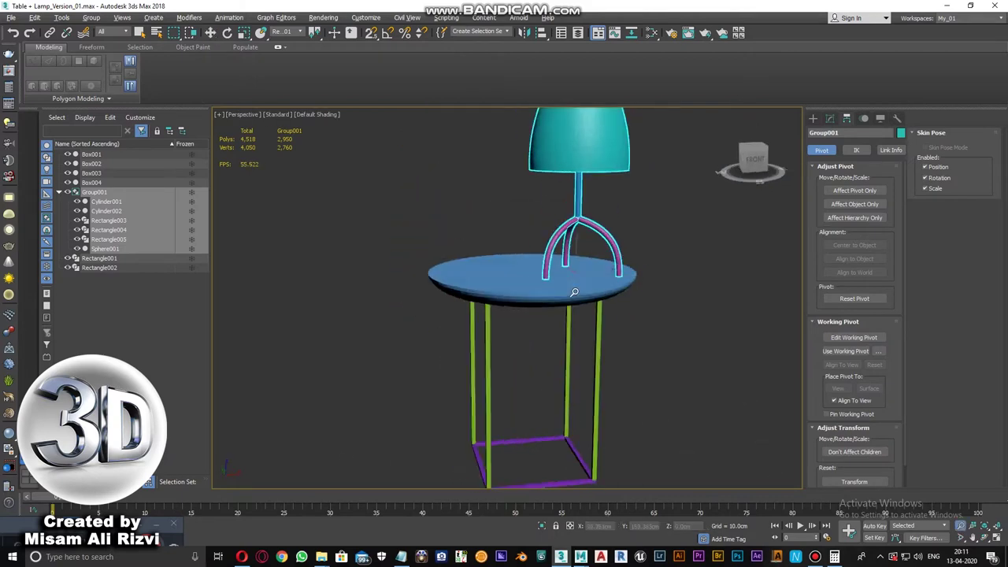
left_click_drag(574, 292, 586, 305)
mouse_move(594, 272)
middle_mouse_down("alt")
mouse_move(582, 309)
mouse_move(607, 308)
mouse_move(585, 330)
middle_mouse_up("alt")
key("shift+z")
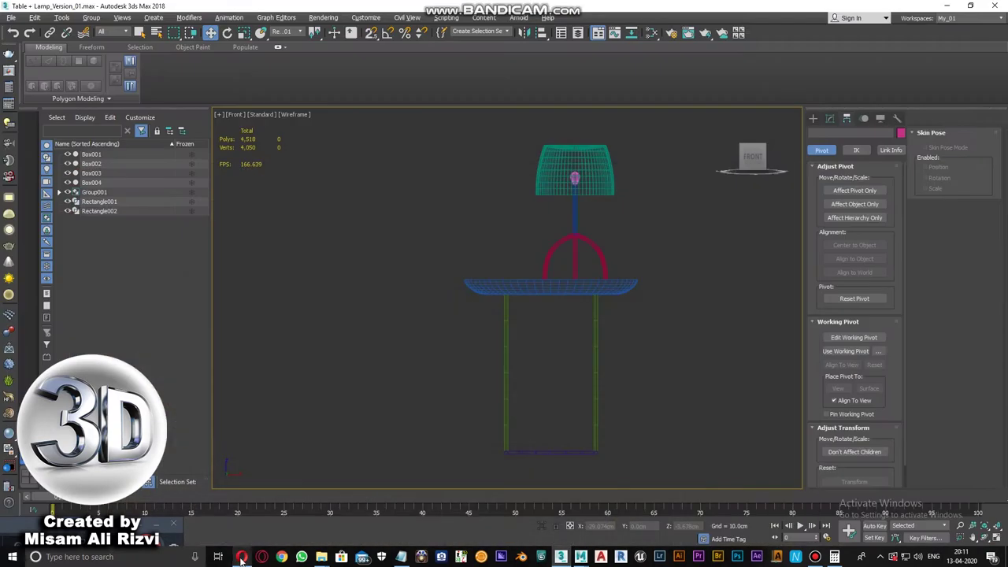
scroll(533, 277, "down", 2)
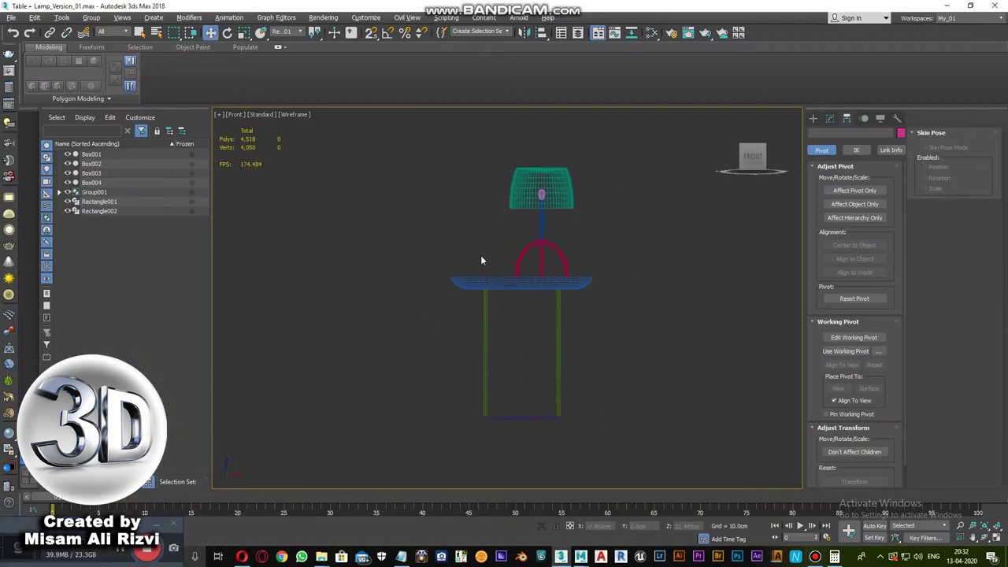
- Pan the table toward the left edge and pick the Cylinder standard primitive
middle_click_drag(482, 261, 756, 150, "alt")
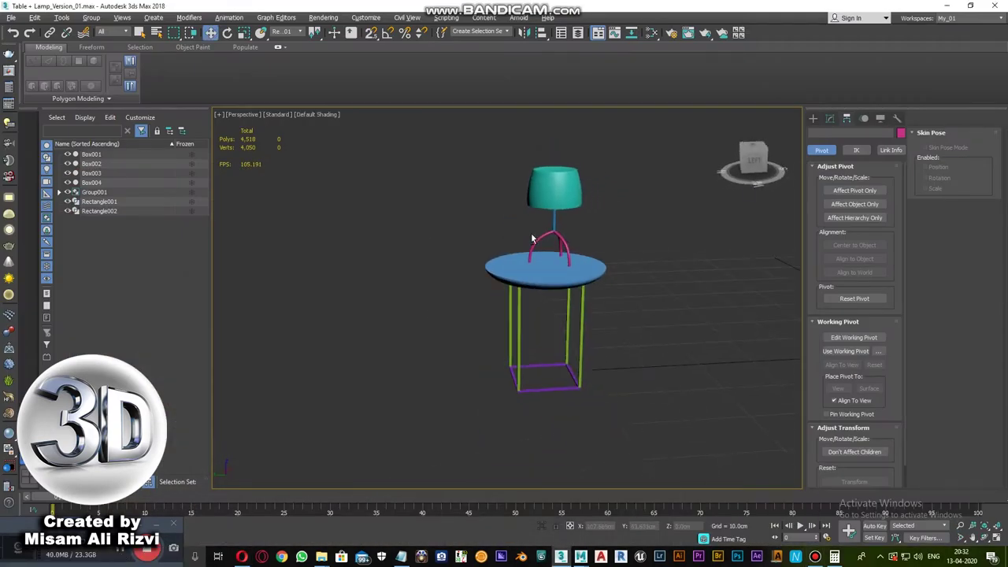
left_click(756, 150)
key("f")
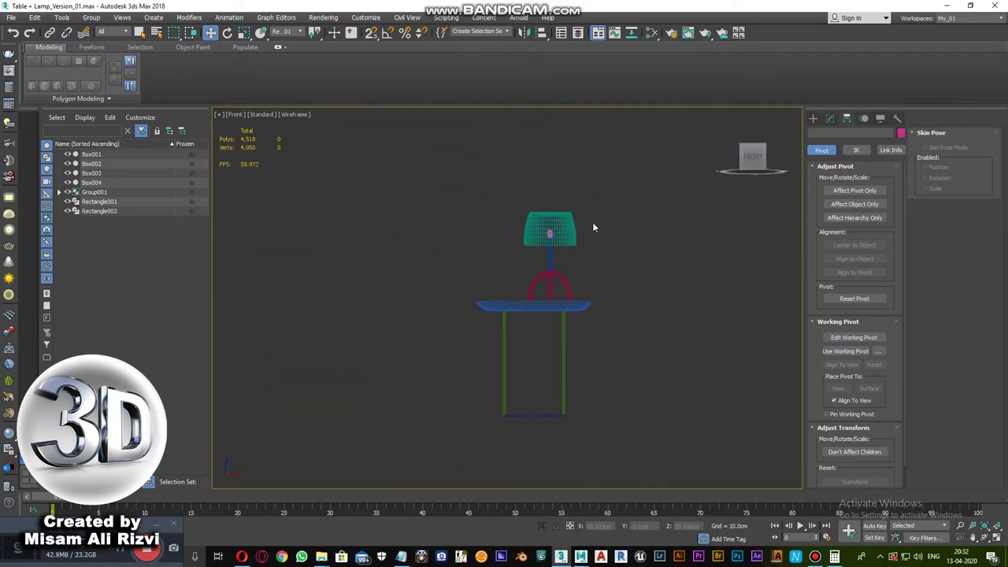
key("w")
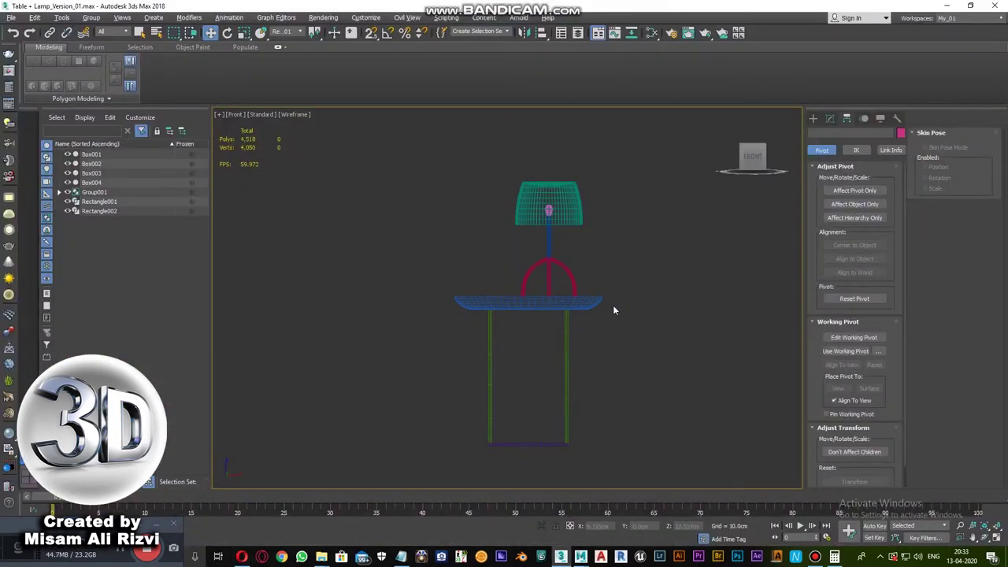
middle_click_drag(612, 305, 539, 214)
middle_click_drag(522, 271, 218, 241)
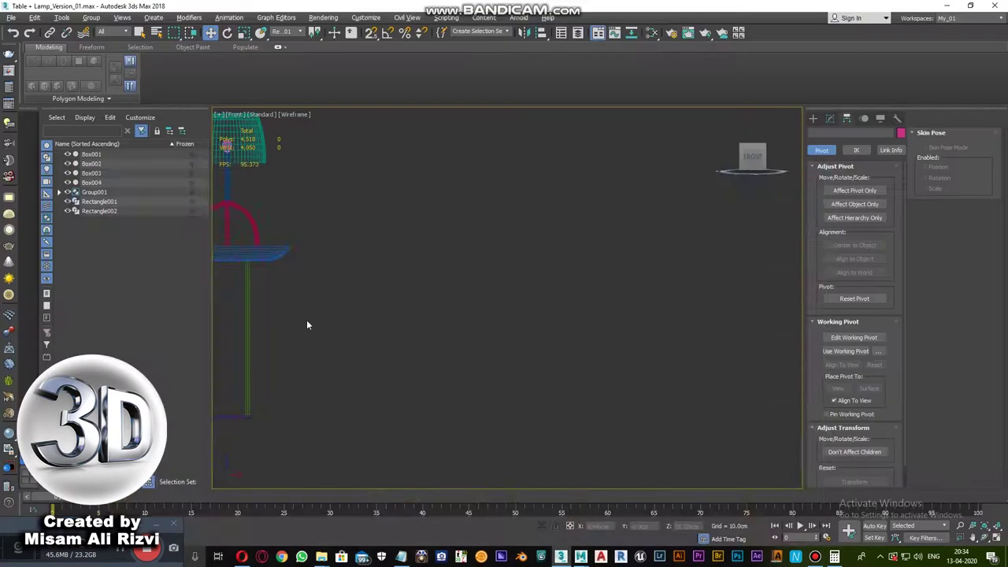
left_click(189, 19)
left_click(268, 79)
- Draw a cylinder beside the table and set its object colour to green
left_click_drag(502, 288, 630, 251)
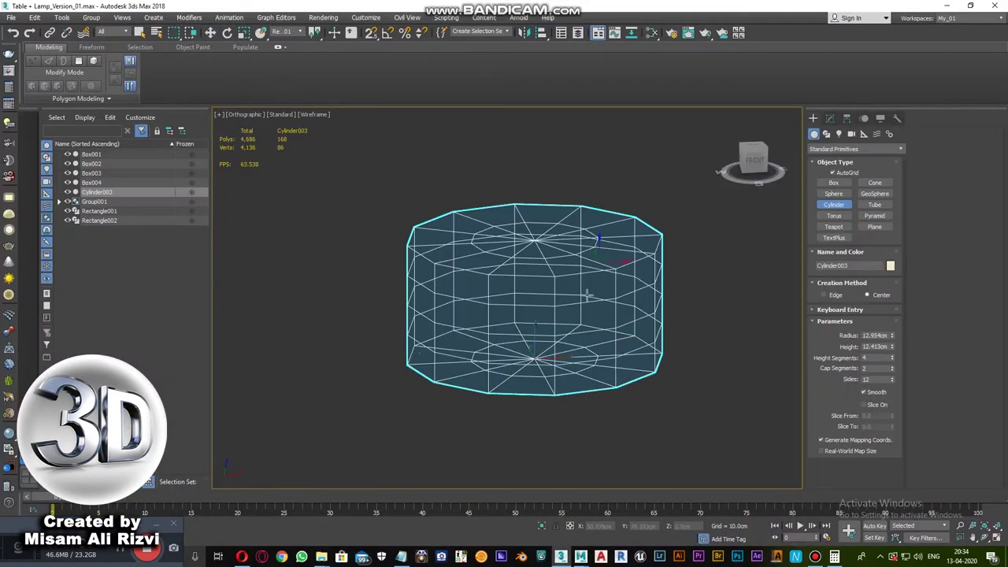
left_click(631, 250)
key("f")
key("F3")
key("w")
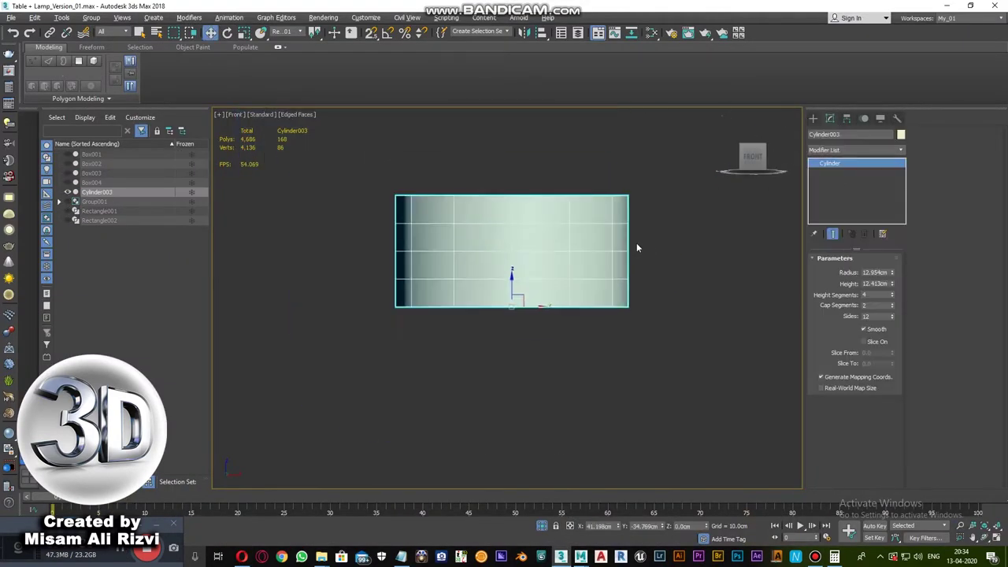
left_click(901, 133)
left_click(462, 247)
left_click(549, 337)
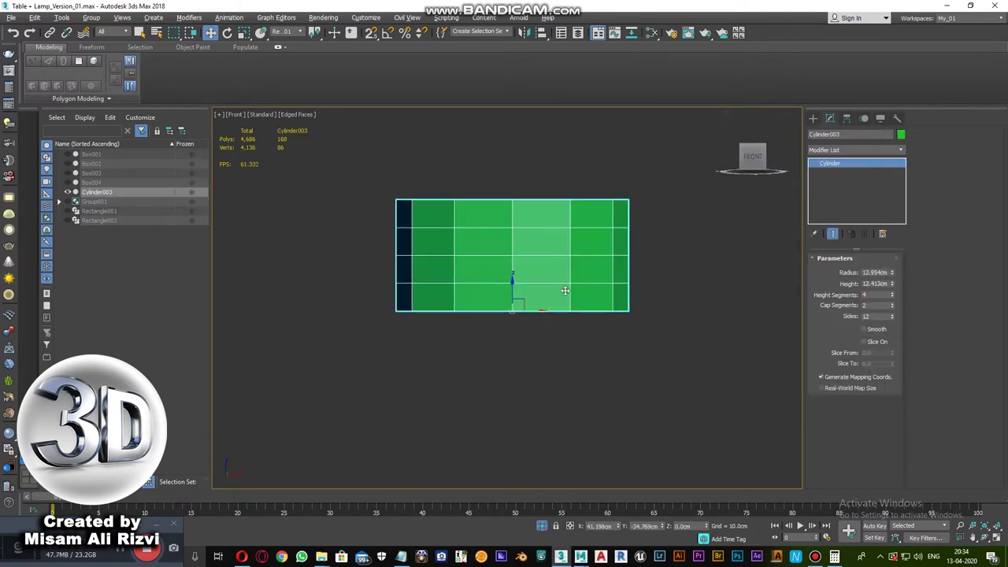
- Set the cylinder radius to 9.198cm with 8 height segments and 1 cap segment
left_click_drag(892, 271, 892, 285)
middle_click_drag(716, 293, 633, 292, "alt")
type("1")
key("Return")
key("t")
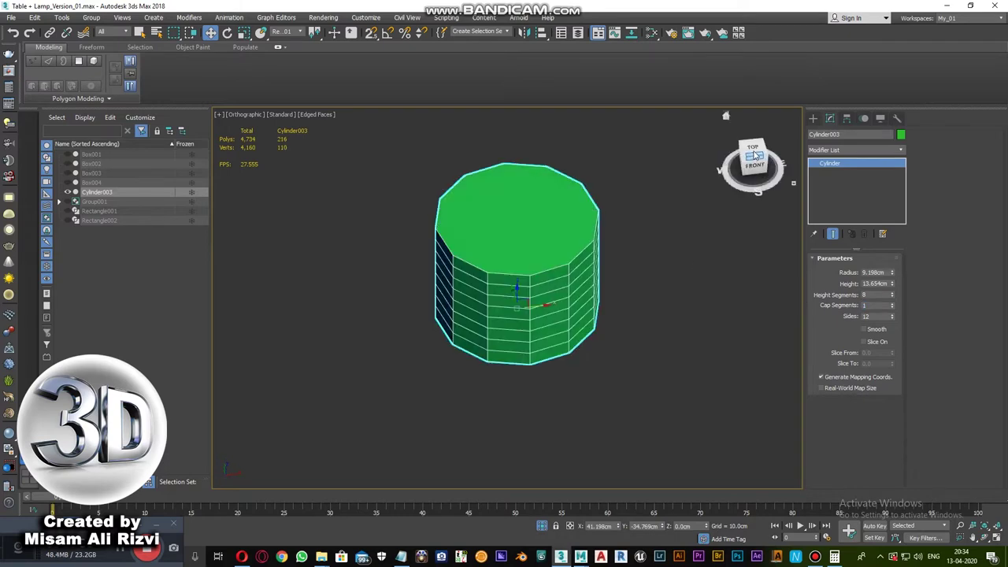
key("f")
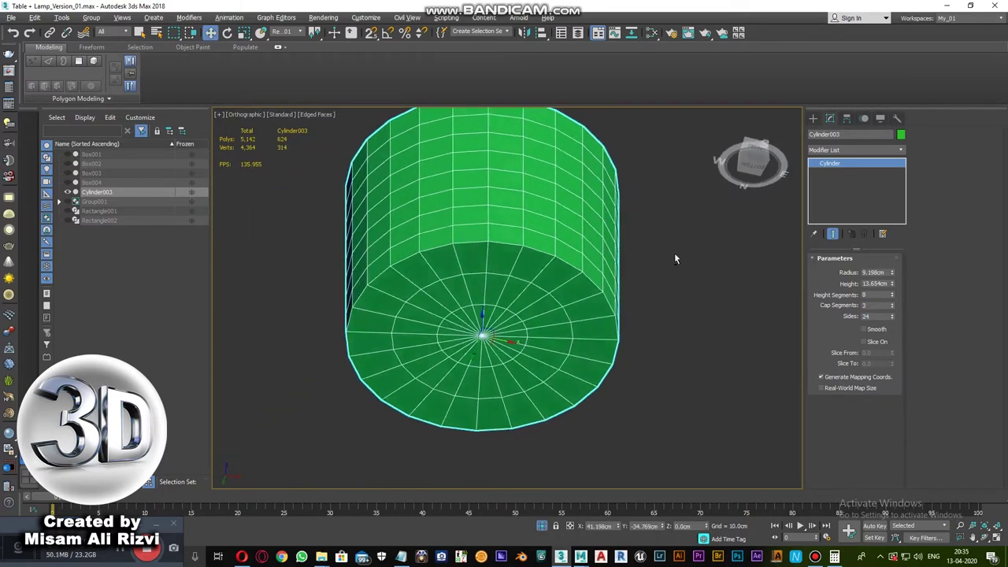
- Add a Taper with amount 0.73 and curve 0.58 to shape the cup body
left_click(188, 18)
left_click(316, 401)
mouse_move(879, 278)
left_mouse_down()
mouse_move(877, 296)
mouse_move(880, 275)
mouse_move(815, 181)
left_mouse_up()
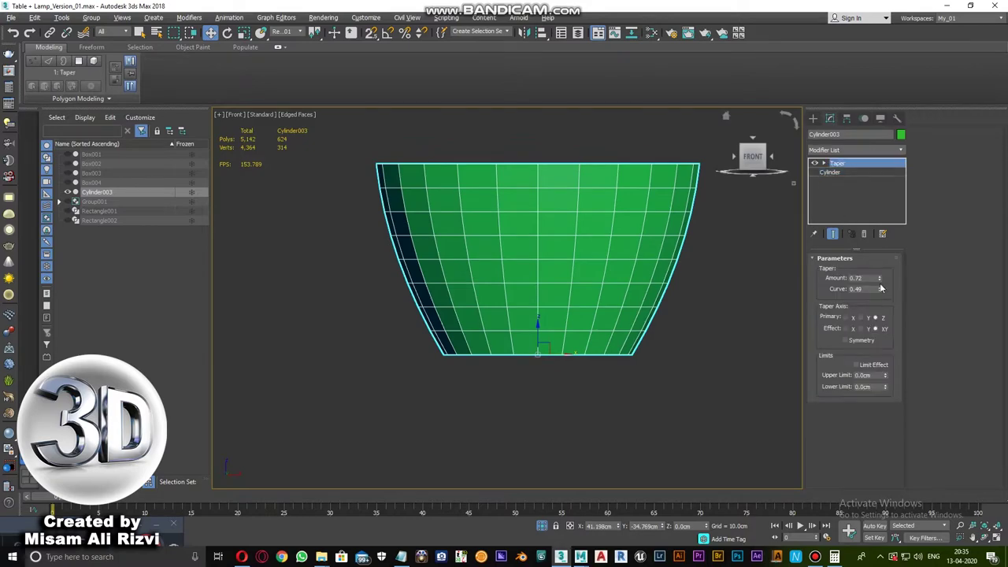
middle_click_drag(504, 236, 495, 214, "alt")
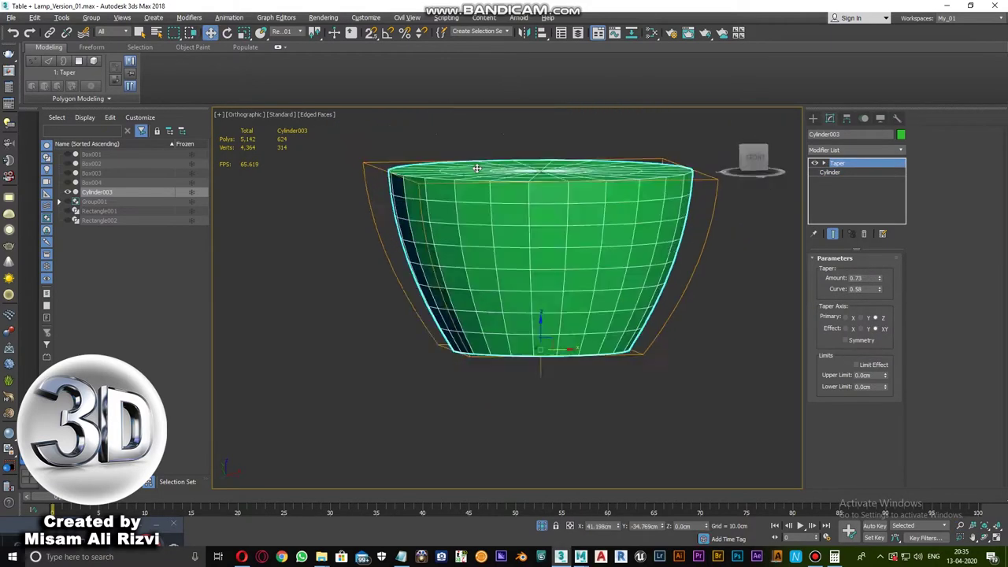
left_click(189, 17)
- Select and delete the cup's top cap polygons in Polygon mode
left_click(200, 63)
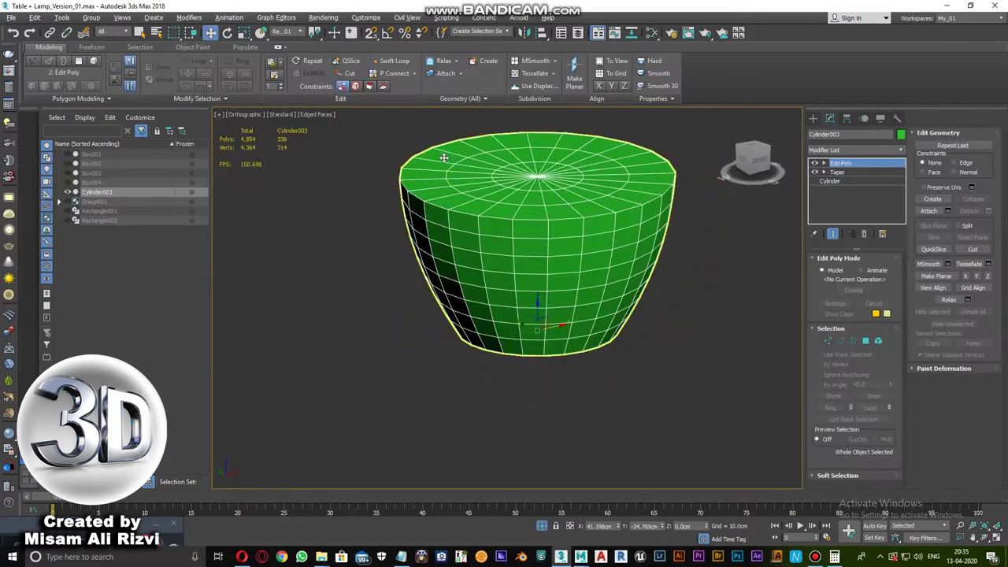
key("4")
left_click(450, 218)
left_click_drag(752, 146, 747, 155)
left_click(747, 155)
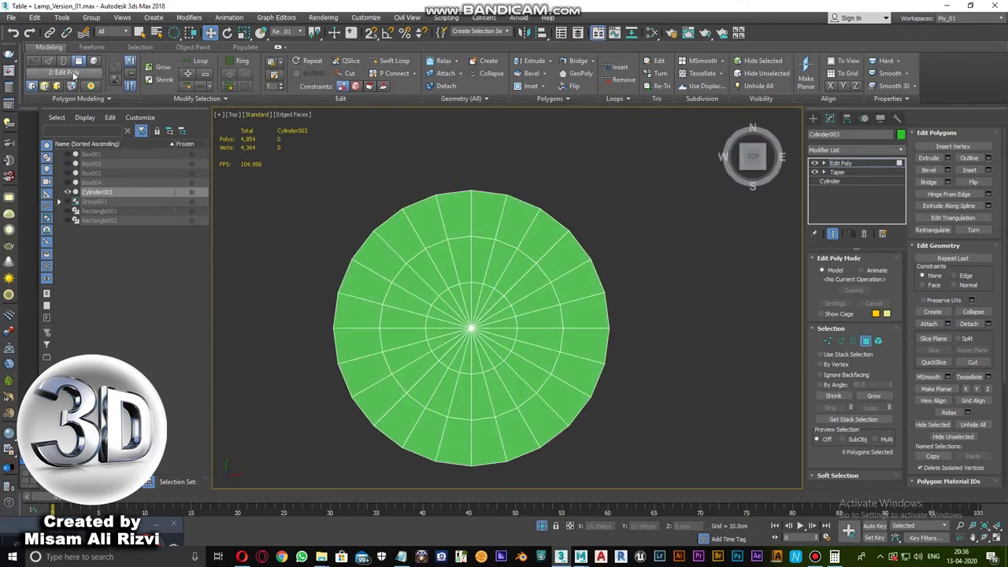
key("ctrl+a")
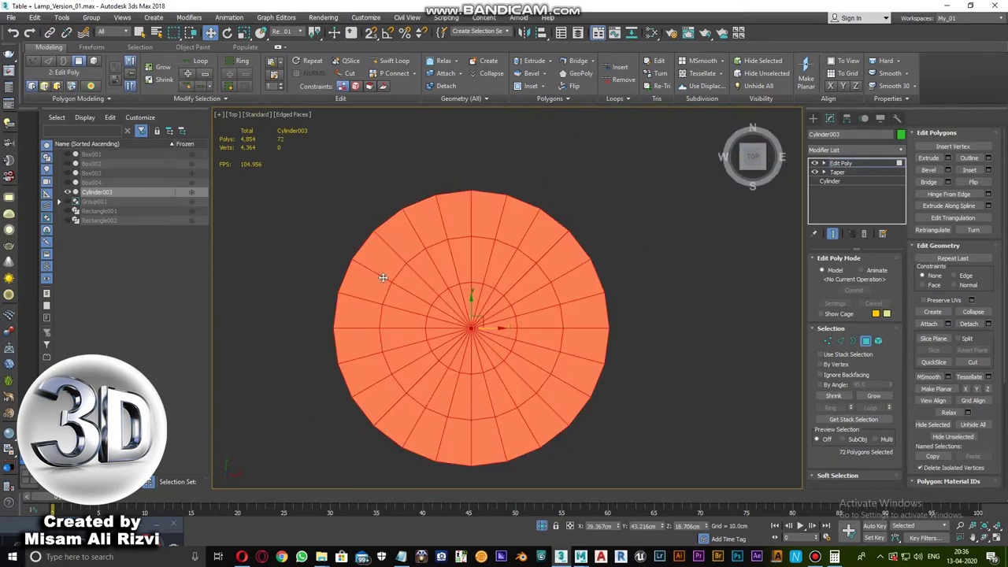
key("Delete")
key("p")
key("4")
- Add a Shell modifier with an inner amount of about 1.49cm to thicken the walls
left_click(189, 17)
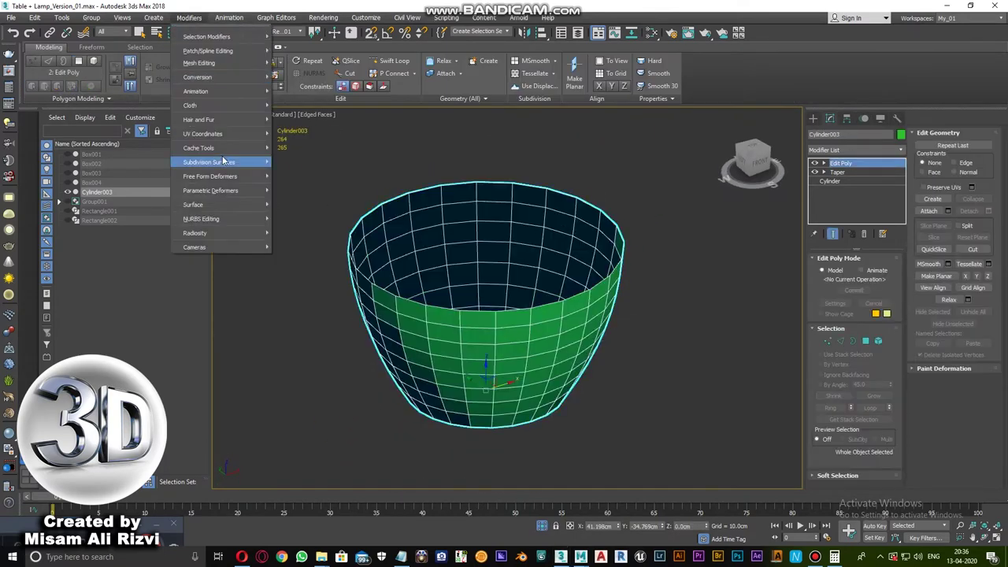
mouse_move(209, 162)
left_click(302, 342)
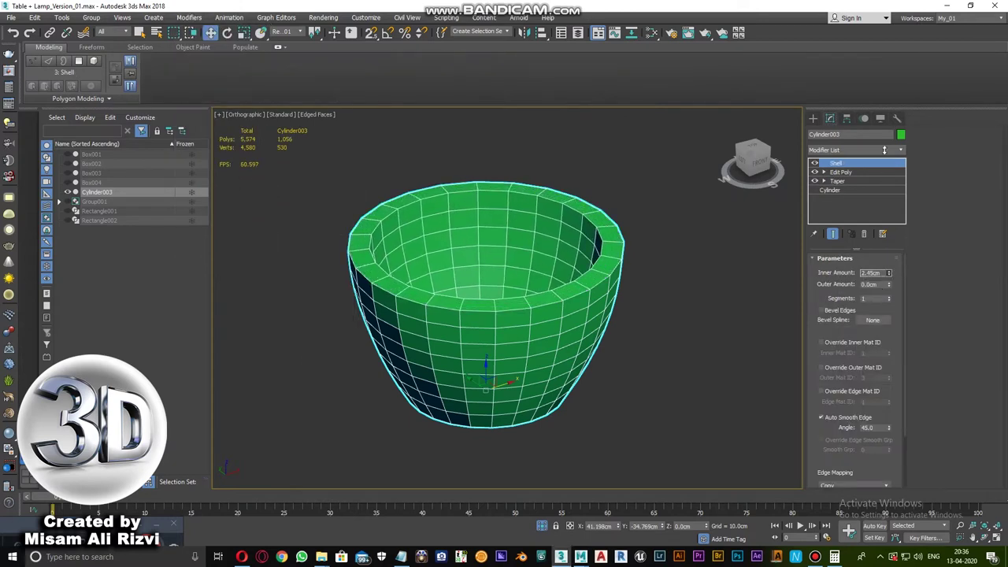
key("f")
key("F3")
scroll(685, 243, "up", 3)
left_click_drag(888, 272, 887, 292)
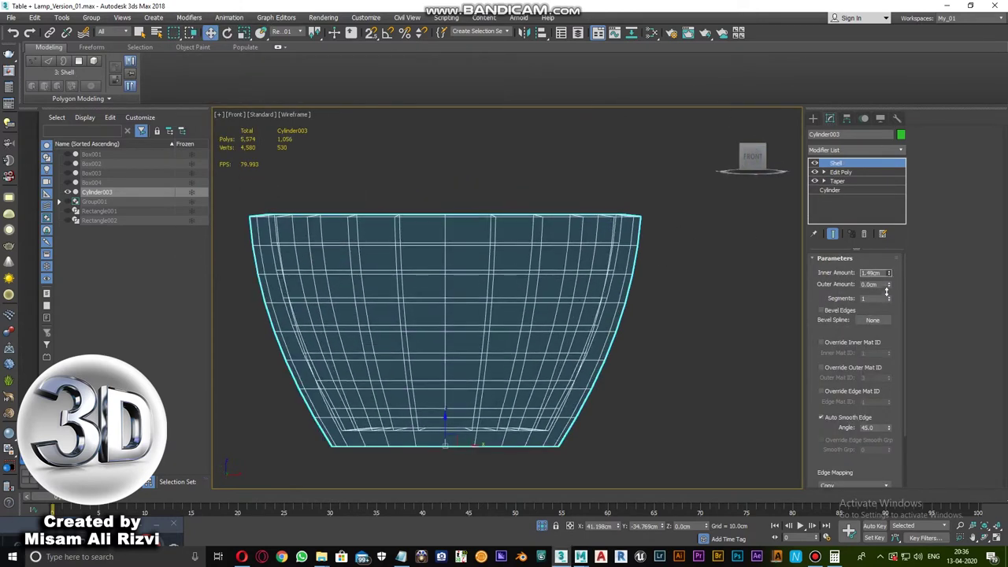
key("F3")
mouse_move(635, 292)
middle_mouse_down("alt")
mouse_move(457, 326)
mouse_move(347, 239)
middle_mouse_up("alt")
- Add another Edit Poly and select the edge loops around the cup's rim
left_click(189, 17)
left_click(307, 96)
left_click(189, 17)
left_click(307, 128)
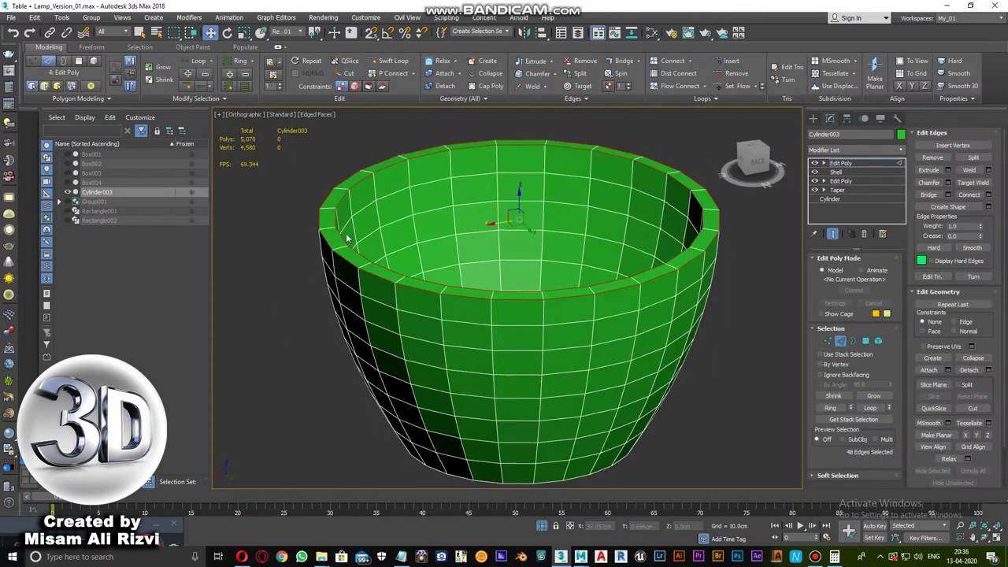
- Chamfer the selected rim edges by setting a chamfer width and confirming
scroll(346, 239, "up", 2)
left_click(537, 73, "shift")
left_click_drag(516, 319, 519, 337)
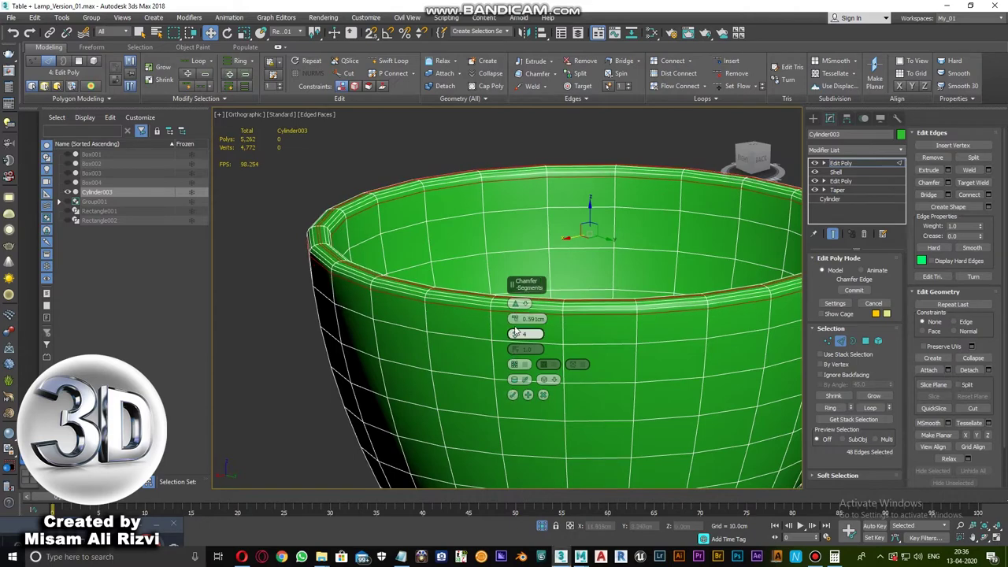
left_click(513, 395)
scroll(513, 395, "down", 3)
- Chamfer the cup's bottom rim edge loop at 0.763cm with 4 segments
middle_click_drag(473, 308, 547, 315, "alt")
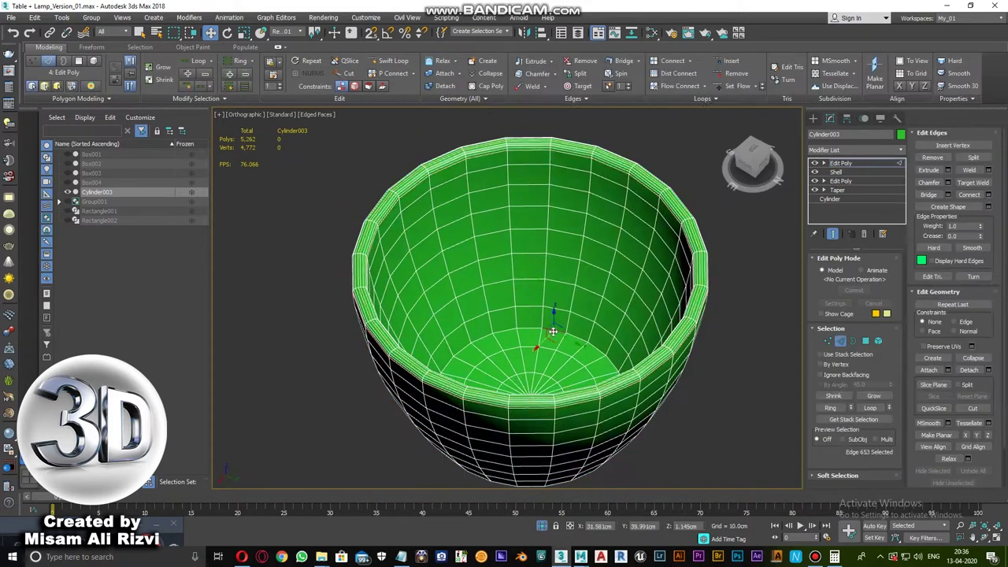
scroll(551, 453, "up", 4)
left_click(537, 74, "shift")
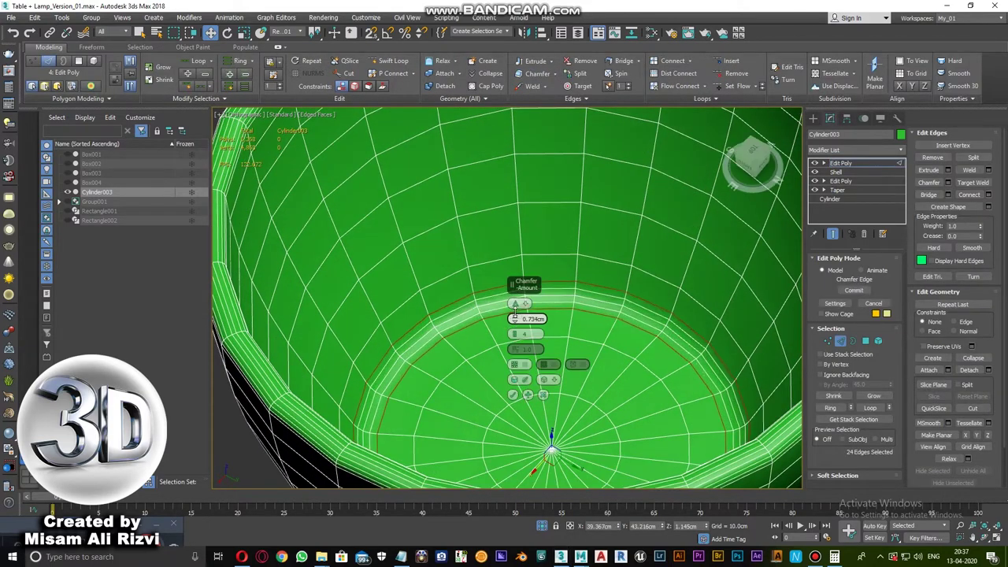
scroll(515, 315, "down", 2)
middle_click_drag(515, 317, 517, 236, "alt")
left_click_drag(513, 315, 514, 318)
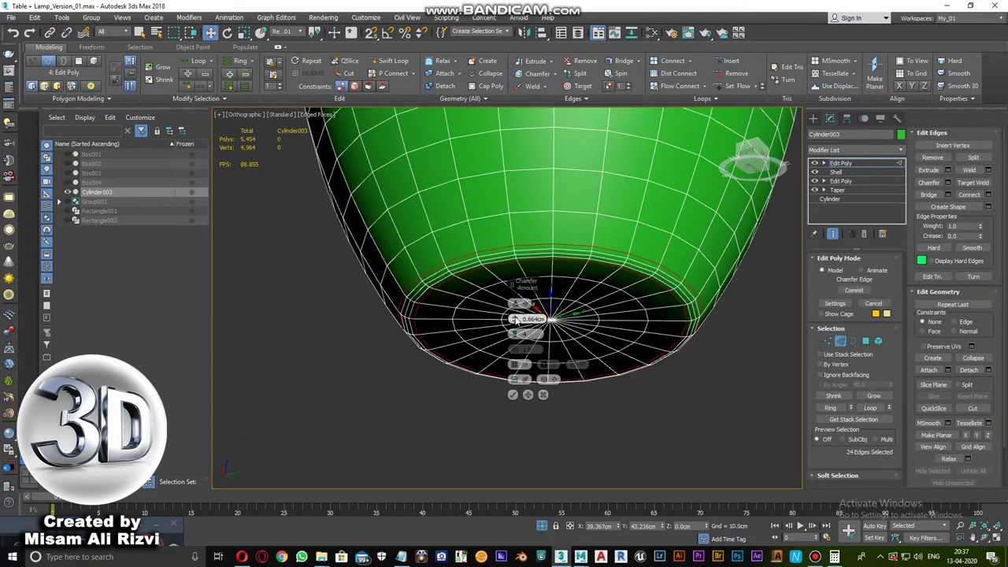
scroll(512, 394, "down", 2)
middle_click_drag(520, 386, 726, 175, "alt")
scroll(659, 206, "down", 3)
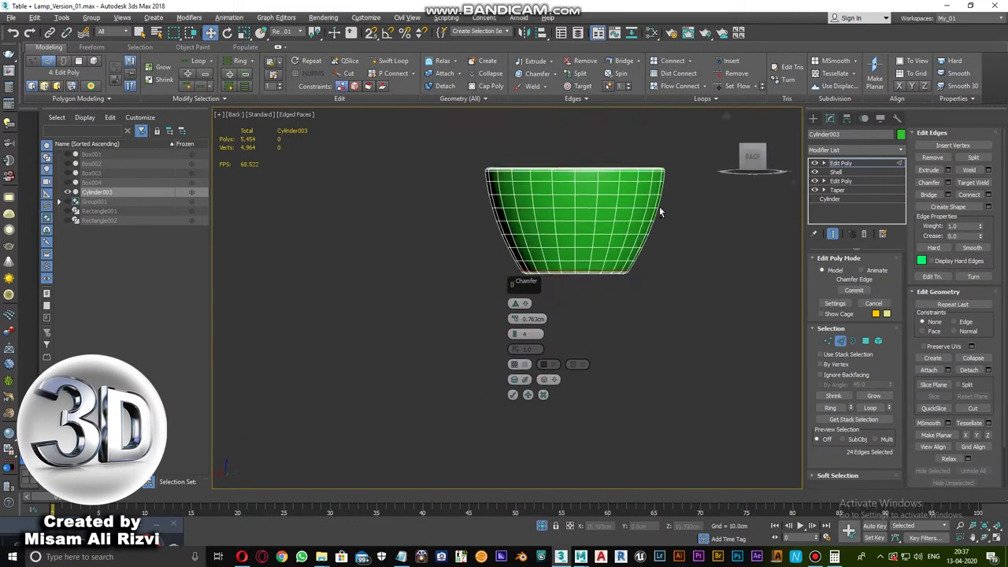
left_click(752, 158)
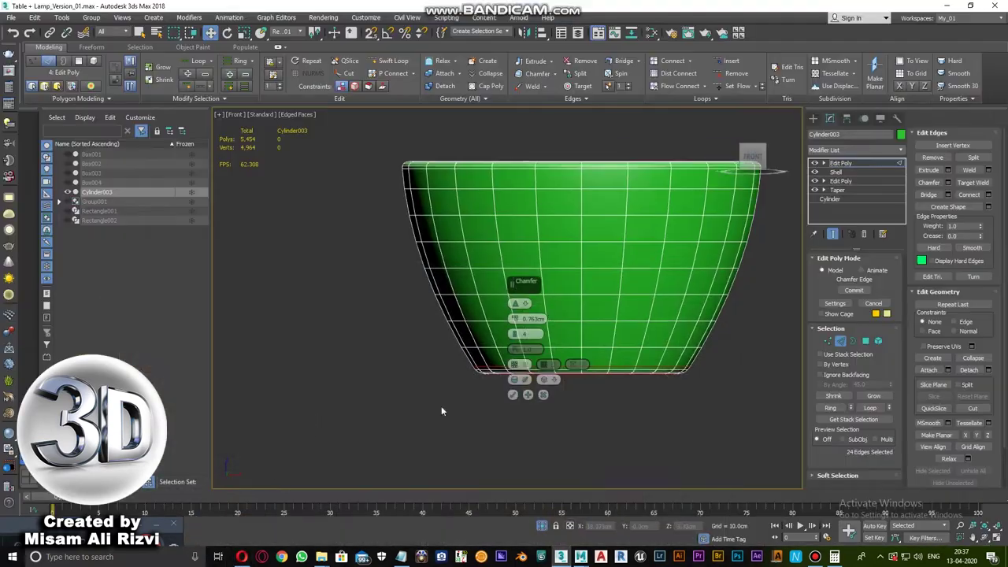
left_click(517, 396)
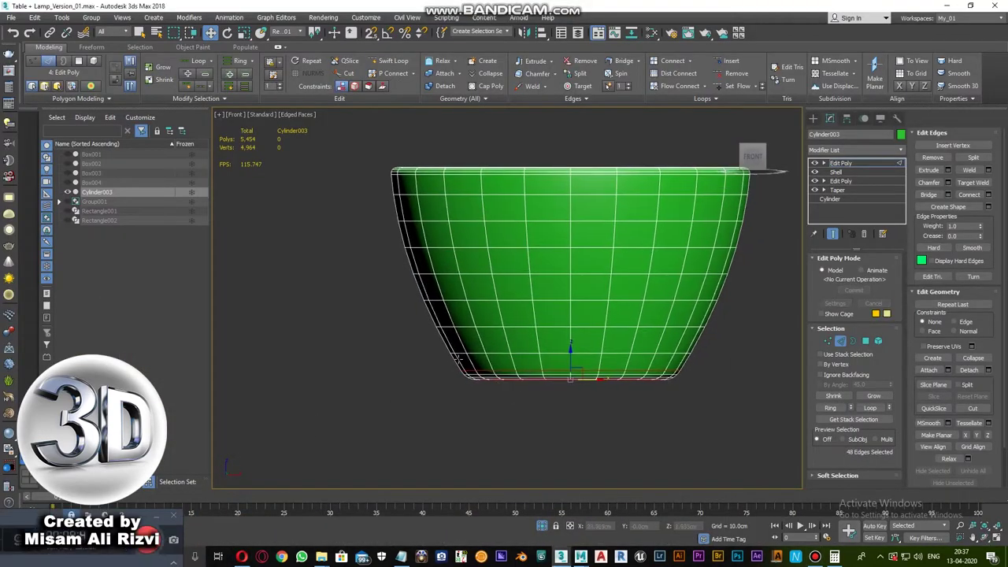
- Exit Edge sub-object mode and check the chamfered underside from the front
key("2")
mouse_move(453, 384)
middle_mouse_down("alt")
mouse_move(644, 254)
mouse_move(638, 224)
middle_mouse_up("alt")
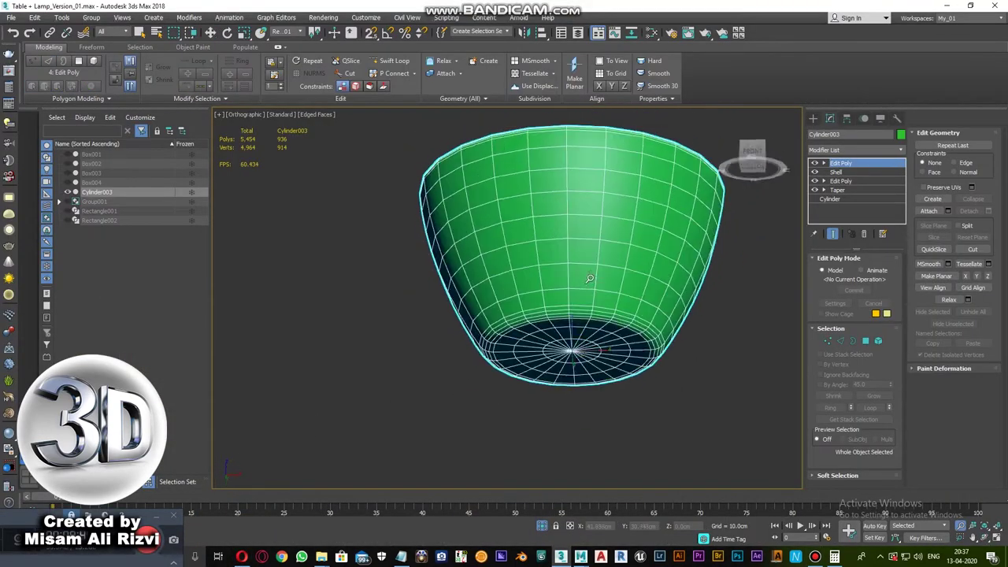
key("f")
key("w")
scroll(635, 218, "down", 1)
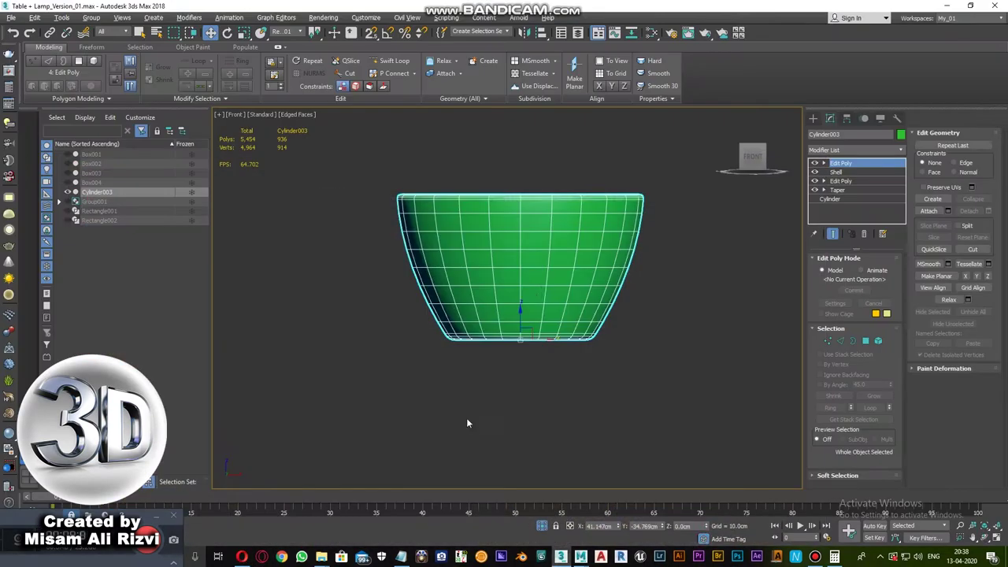
- Draw a handle line with Create > Shapes > Line beside the cup in Front view
scroll(466, 417, "down", 1)
left_click(150, 18)
left_click(260, 150)
scroll(630, 339, "up", 3)
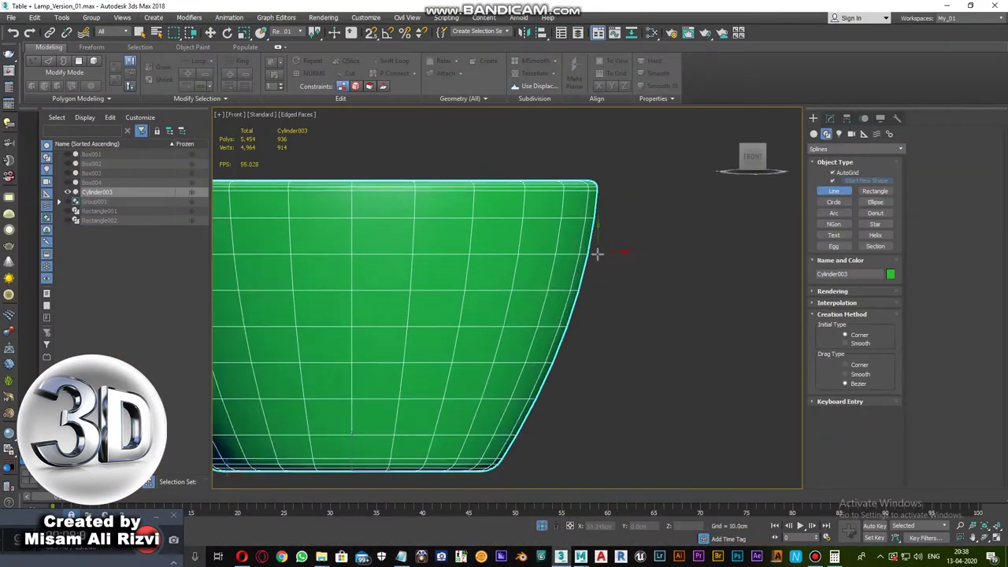
left_click(448, 207)
right_click(443, 334)
scroll(442, 333, "down", 3)
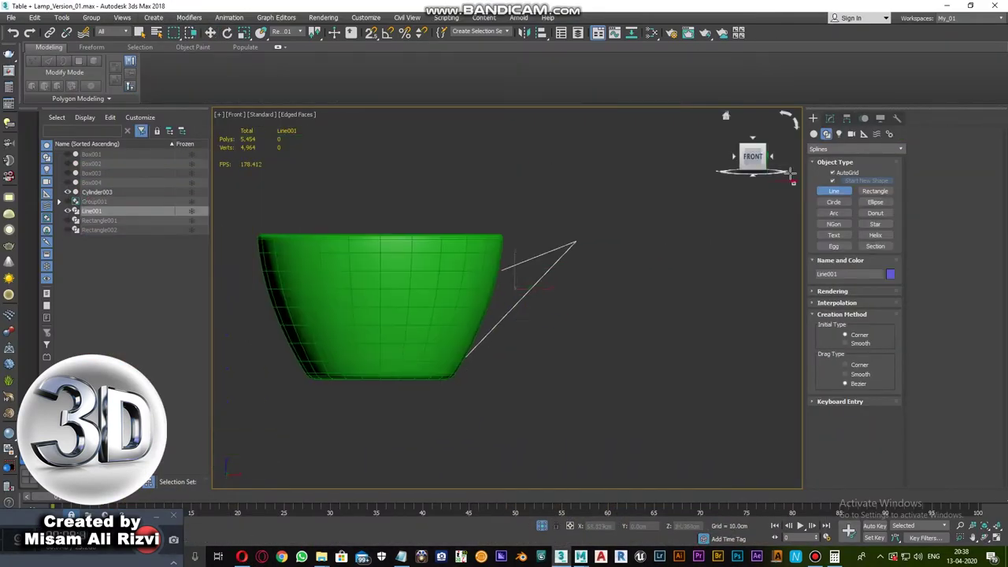
- Bend the handle line's segments into a curve hugging the cup's side
left_click(830, 118)
scroll(468, 352, "up", 2)
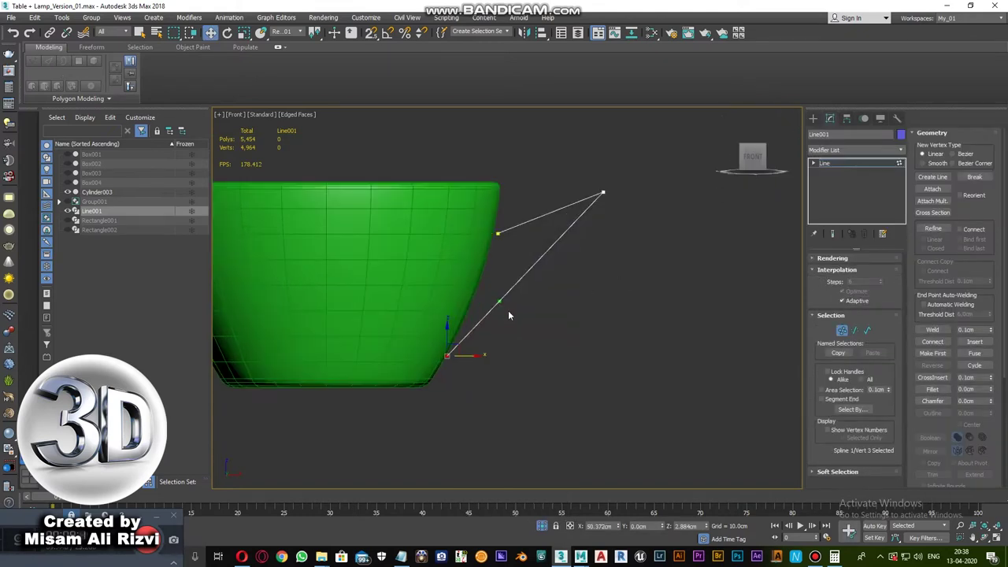
left_click_drag(450, 353, 558, 344)
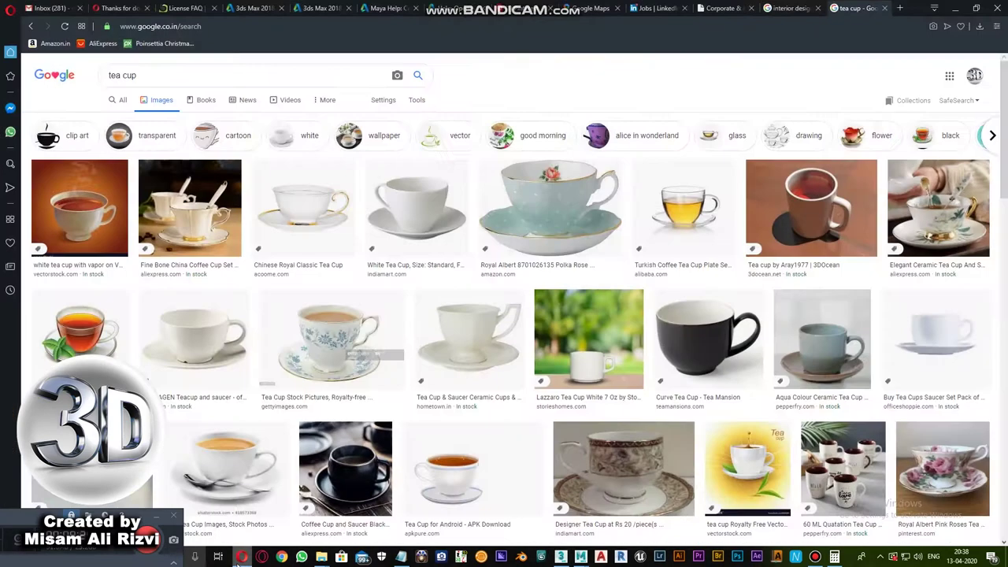
left_click_drag(605, 192, 517, 270)
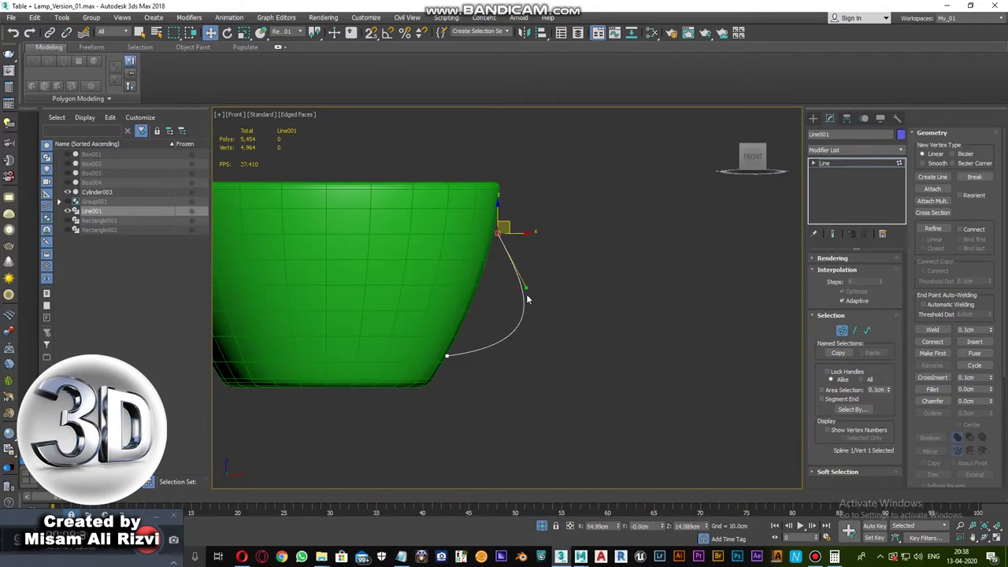
- Align the handle line to Cylinder003's center in Y and Z, then reselect it
scroll(645, 183, "down", 3)
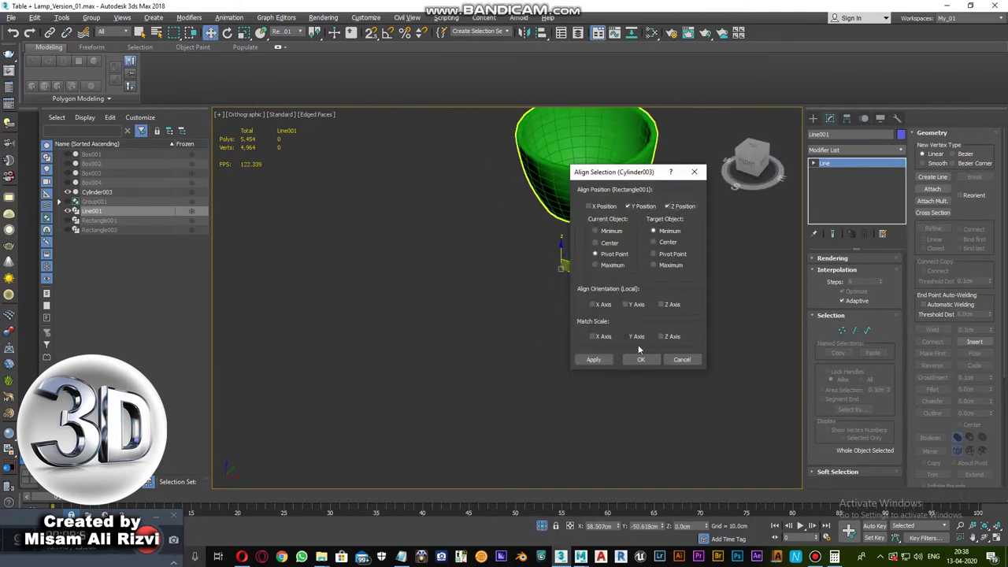
left_click(641, 358)
key("t")
key("alt+a")
left_click(524, 264)
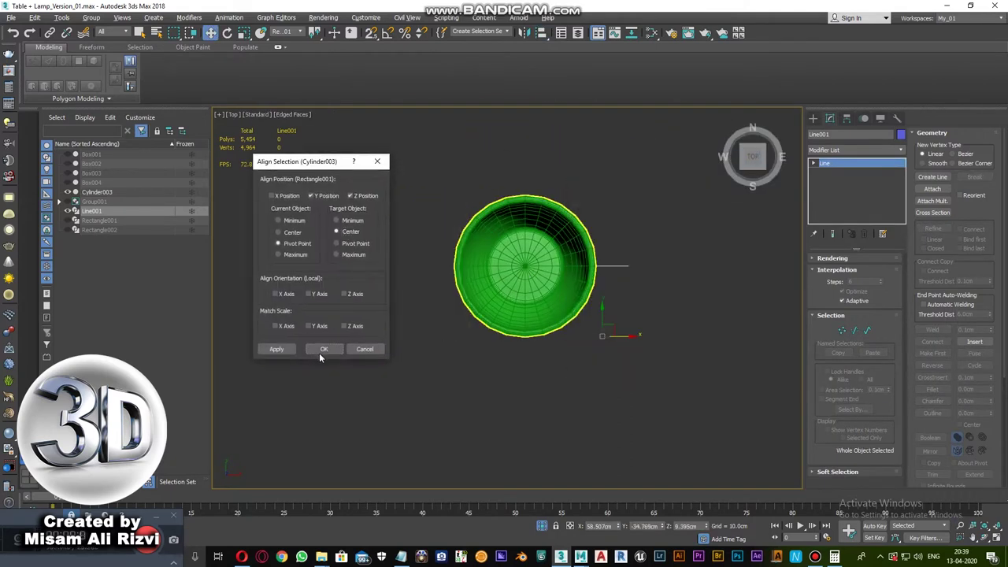
left_click(324, 349)
key("f")
left_click(538, 223)
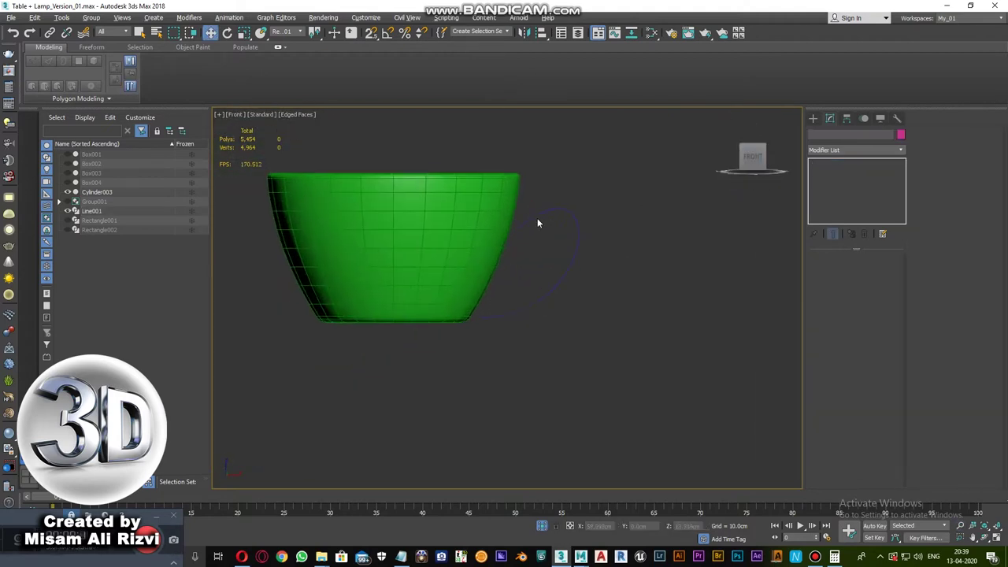
left_click(538, 223)
- Apply a Renderable Spline Modifier to the handle with about 1.4cm thickness and 12 sides
left_click(188, 18)
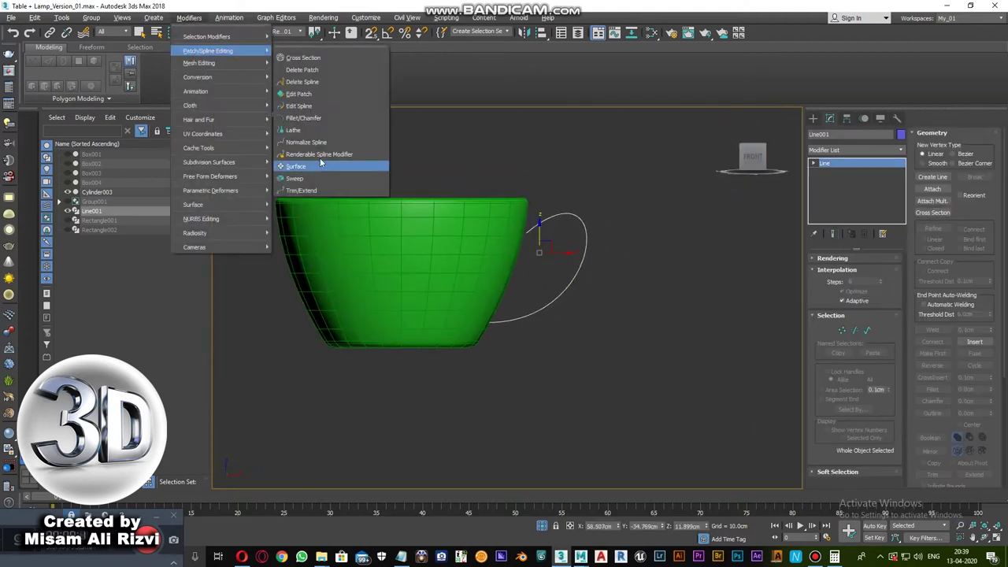
left_click(450, 164)
left_click_drag(884, 328, 883, 315)
middle_click_drag(648, 292, 701, 311)
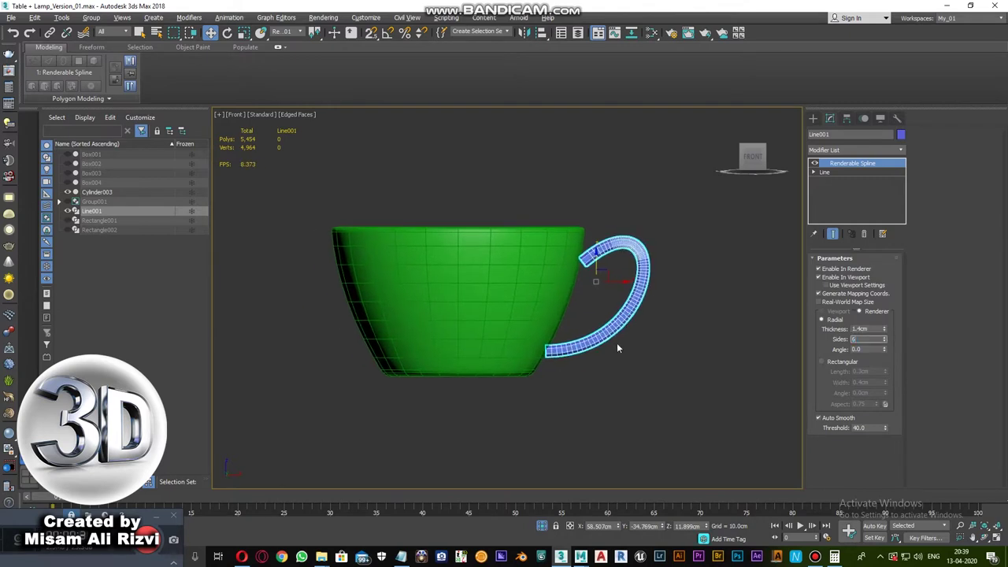
middle_click_drag(617, 342, 642, 260, "alt")
type("12")
key("Return")
scroll(642, 260, "down", 3)
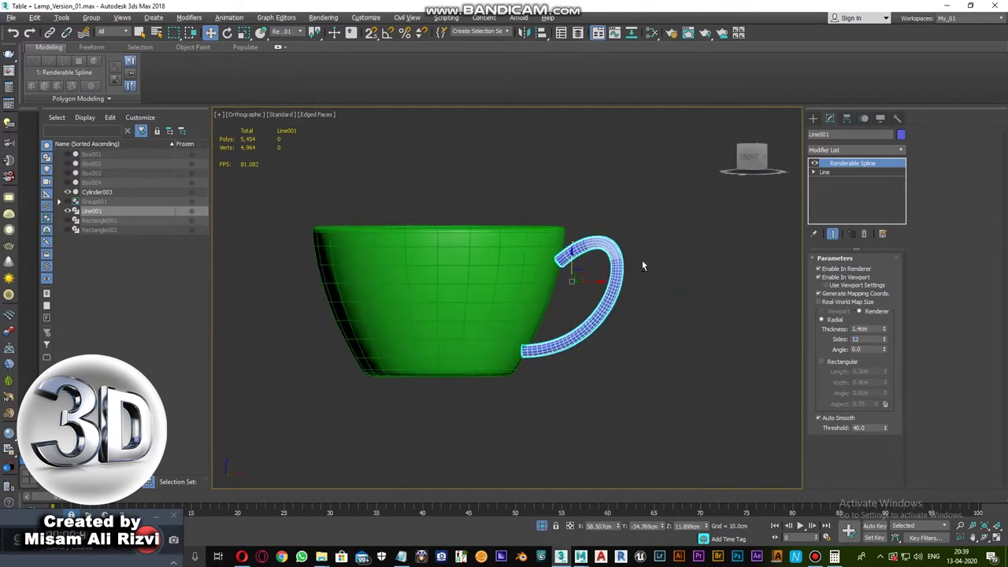
scroll(420, 325, "up", 2)
- Turn off adaptive interpolation, add Edit Poly, and inspect the handle's end in isolation
left_click(824, 171)
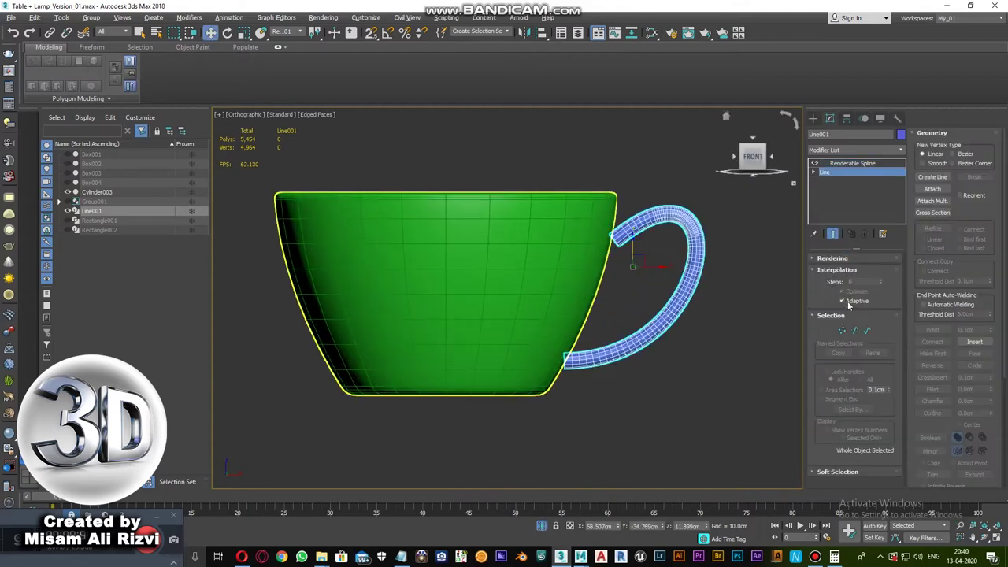
left_click(848, 303)
left_click(852, 163)
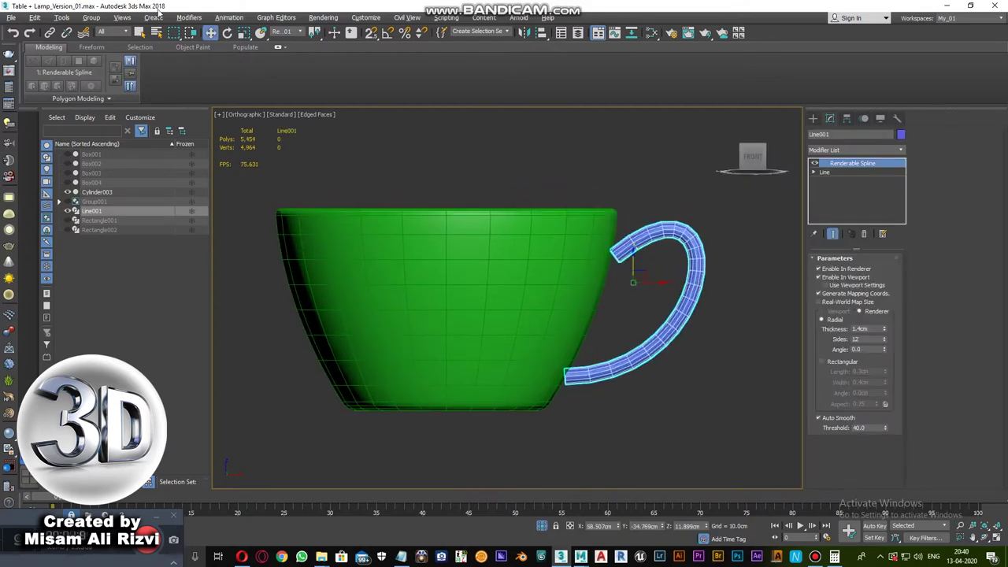
key("alt+q")
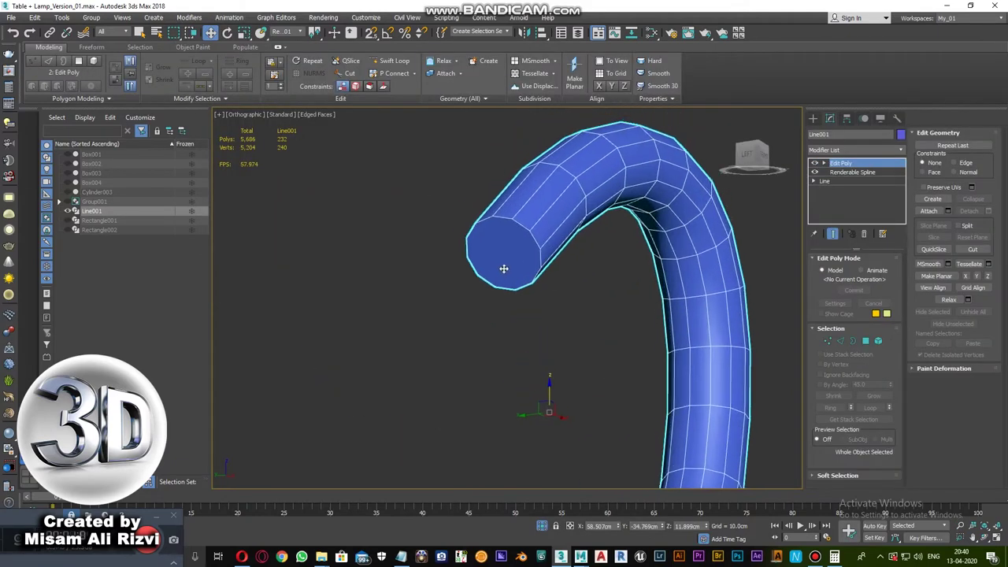
middle_click_drag(501, 226, 477, 331, "alt")
- Add Dist Connect edges near the handle's ends in wireframe Front view
key("1")
key("alt+q")
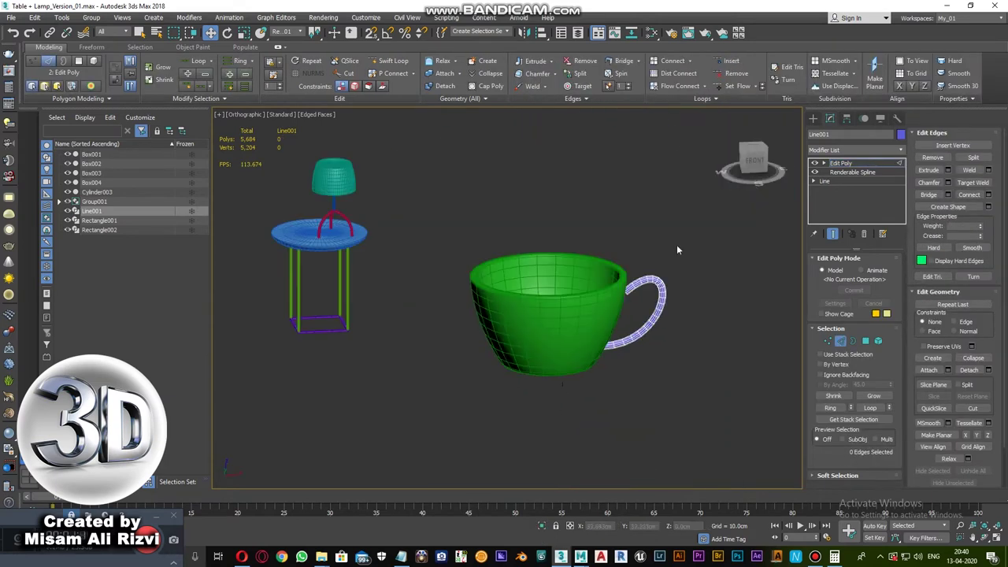
key("f")
scroll(626, 290, "up", 2)
scroll(634, 252, "up", 3)
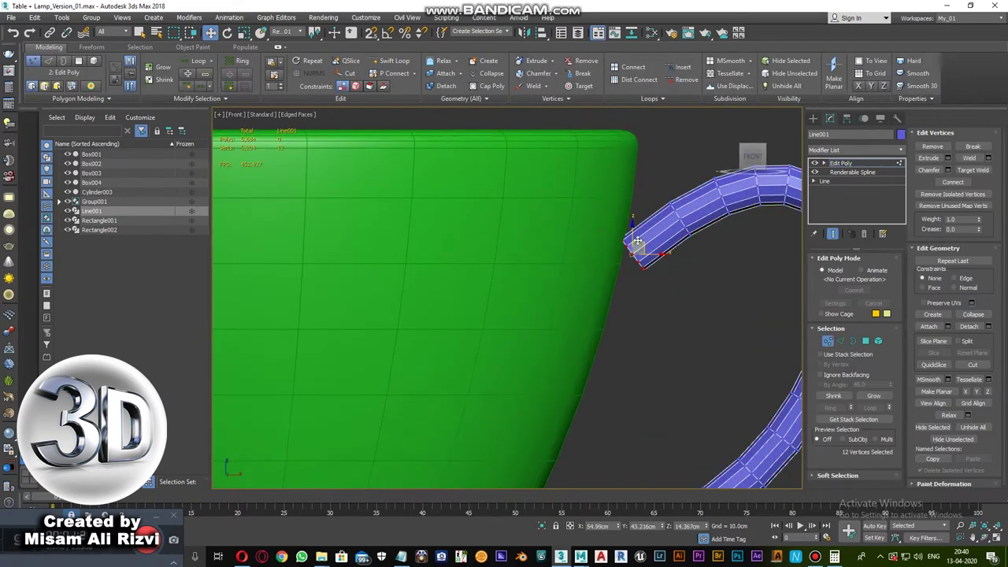
key("F3")
key("e")
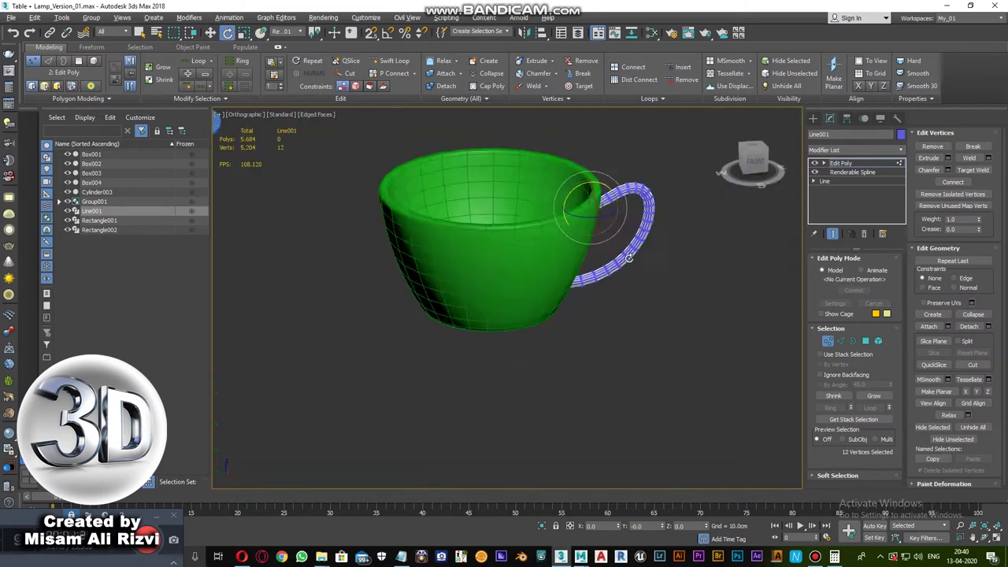
middle_click_drag(506, 465, 525, 362)
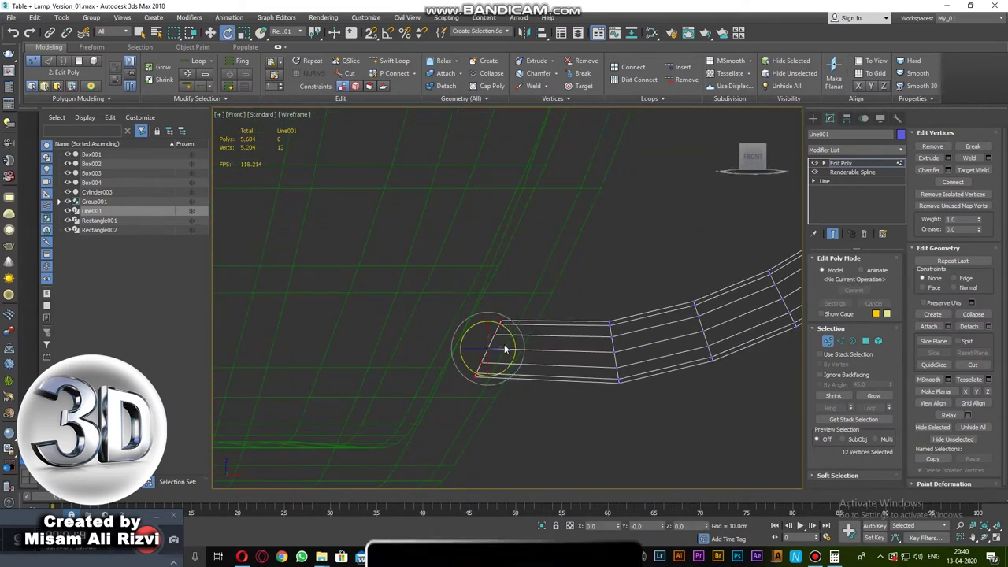
middle_click_drag(561, 340, 620, 251)
key("w")
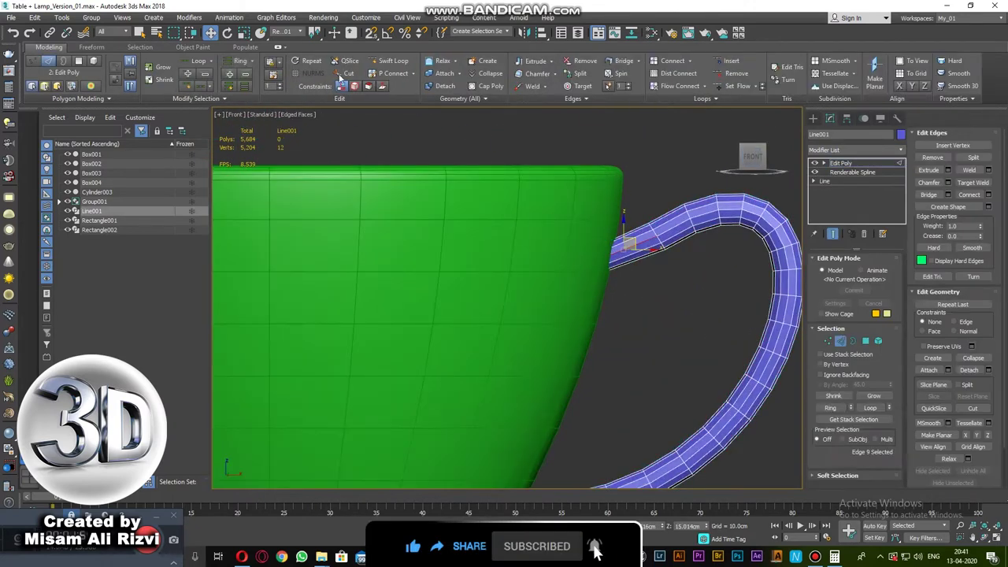
left_click(677, 74)
key("e")
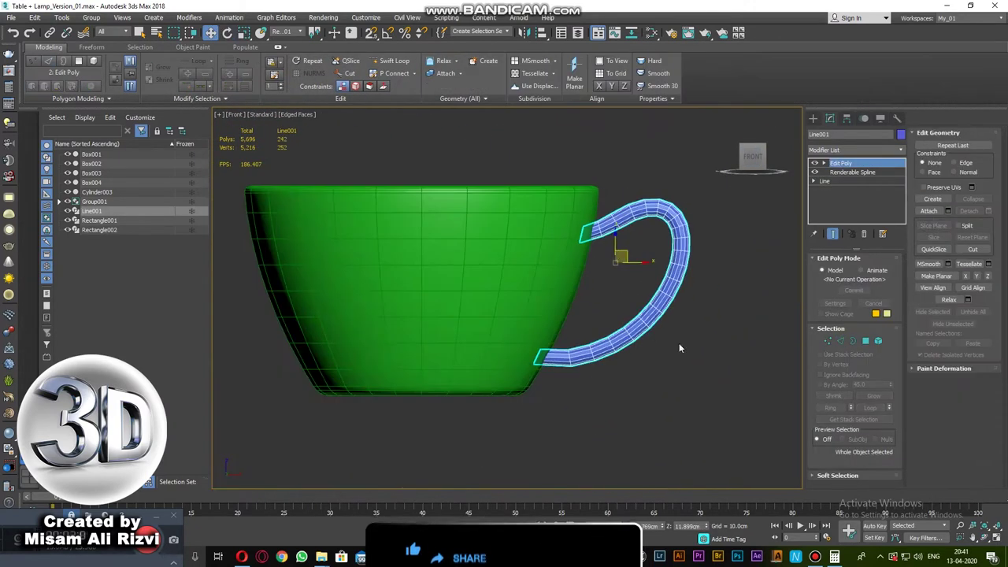
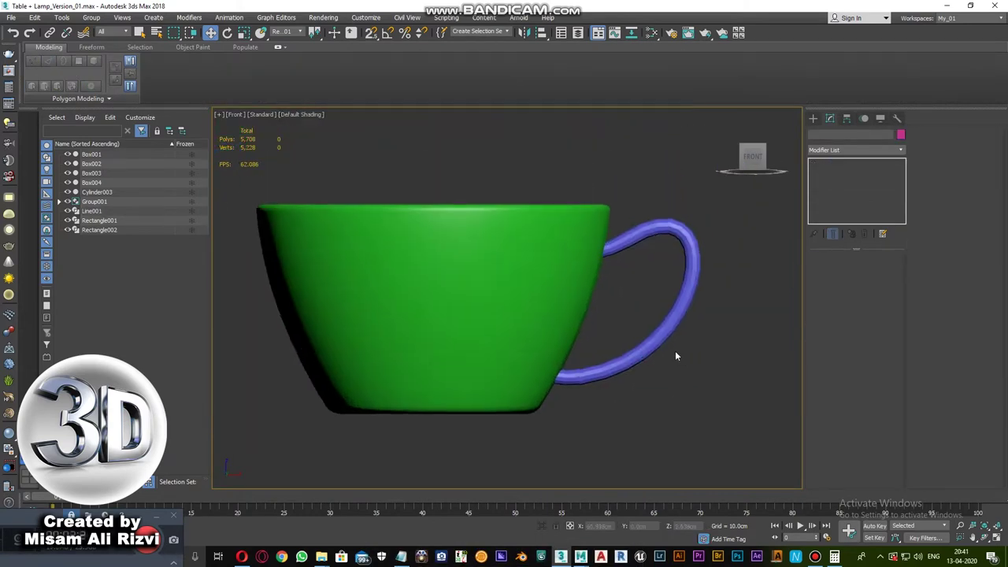
- Select the cup handle Line001 and raise its renderable thickness to about 2.0cm
left_click(675, 356)
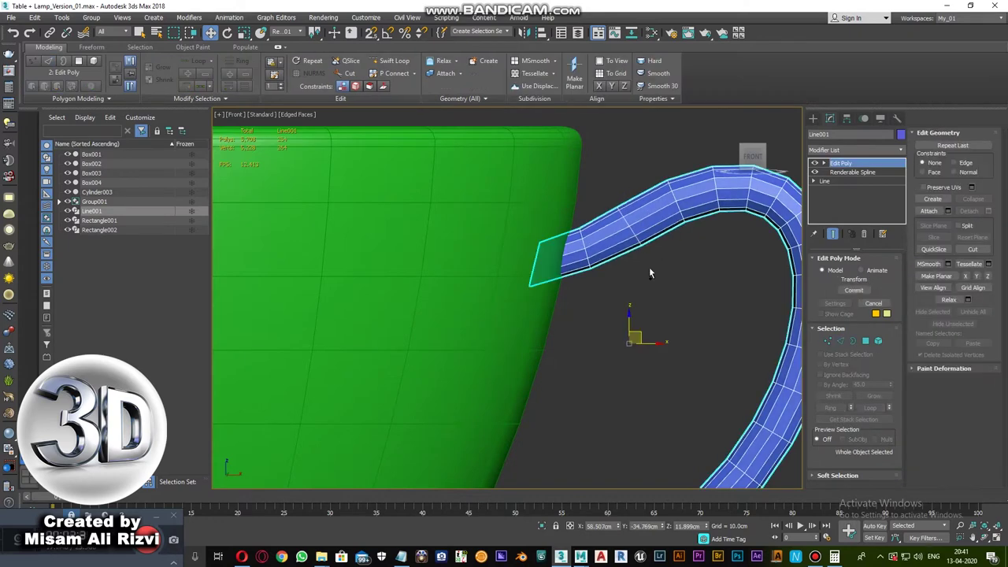
scroll(649, 273, "down", 5)
left_click(652, 219)
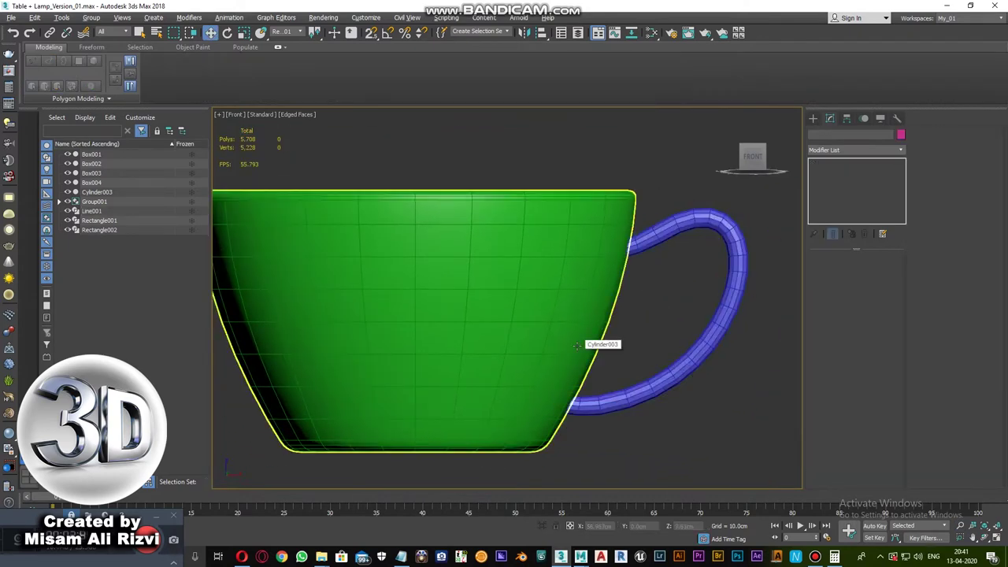
left_click(776, 161)
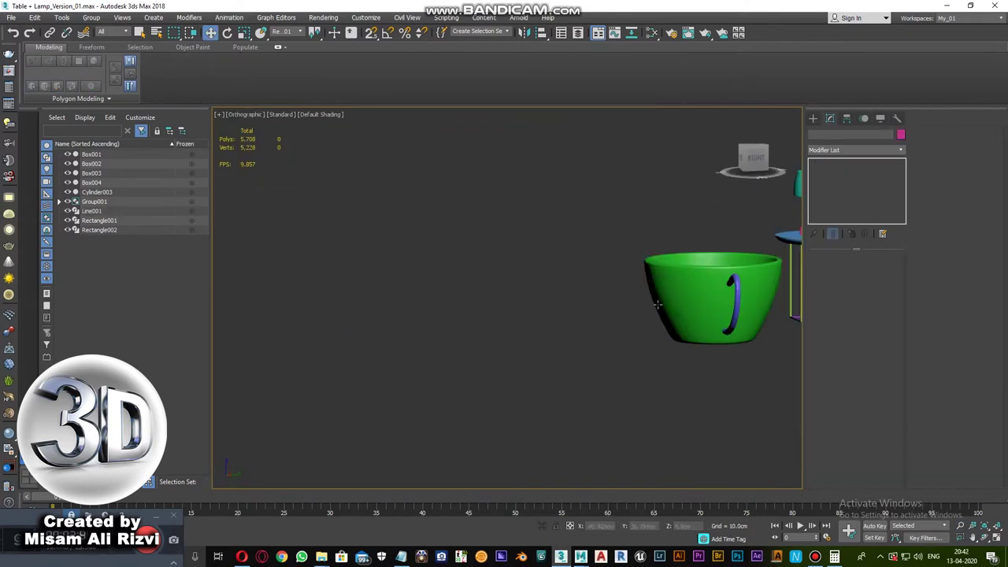
scroll(619, 281, "up", 2)
left_click(543, 228)
middle_click_drag(536, 229, 542, 252)
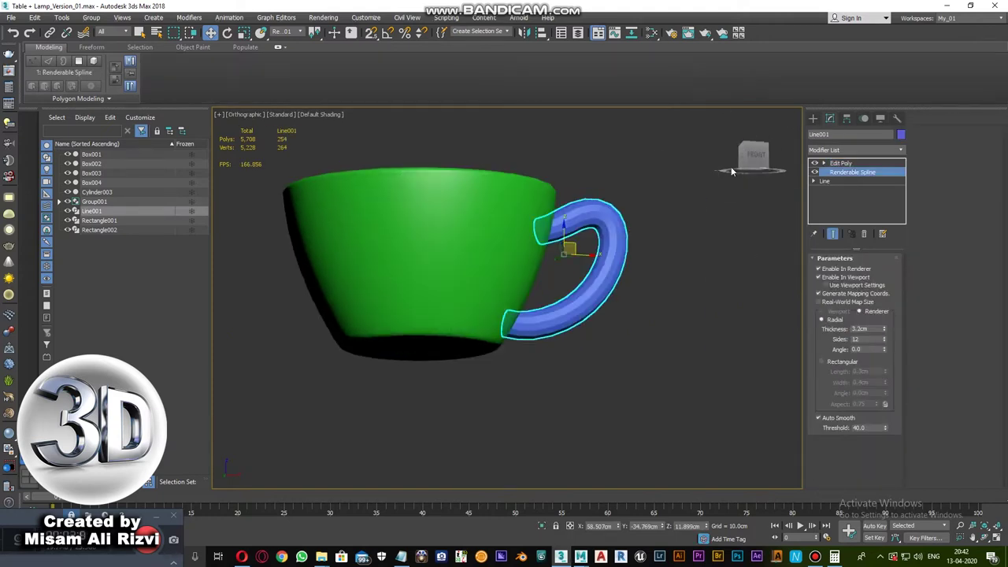
key("f")
scroll(689, 263, "up", 2)
scroll(689, 264, "down", 2)
left_click_drag(884, 329, 884, 315)
- Check the thickened handle in wireframe from the Front and Right views
key("F3")
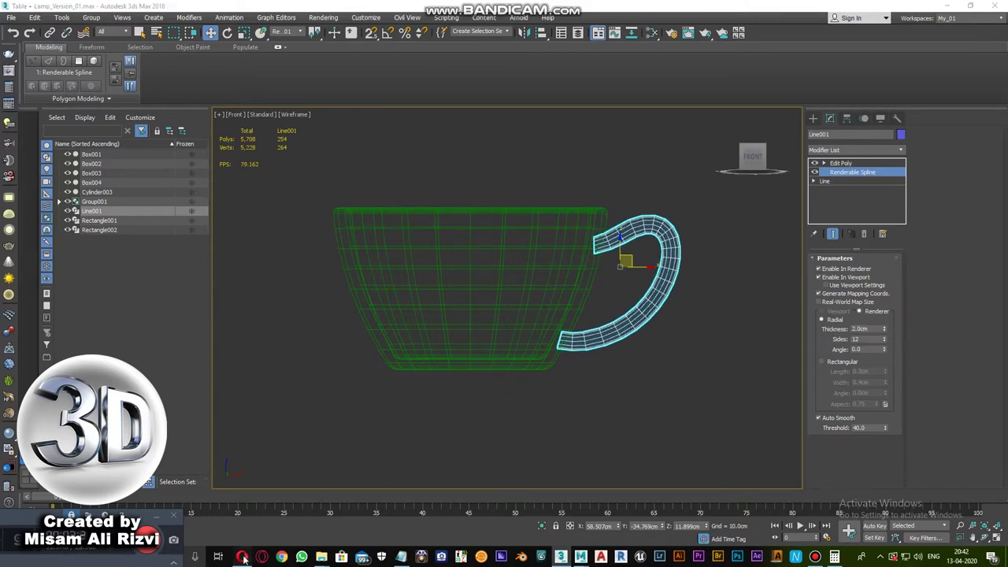
key("r")
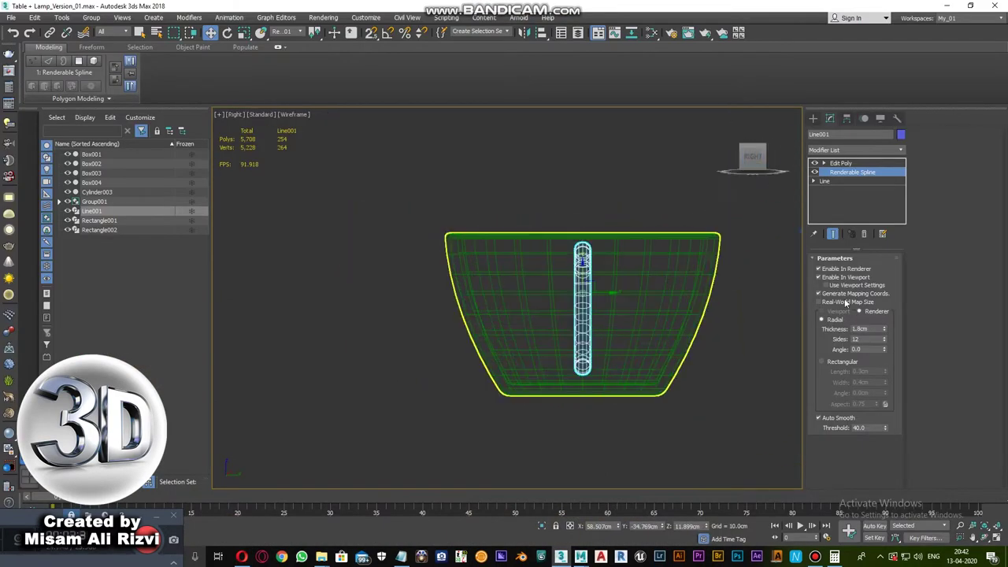
key("f")
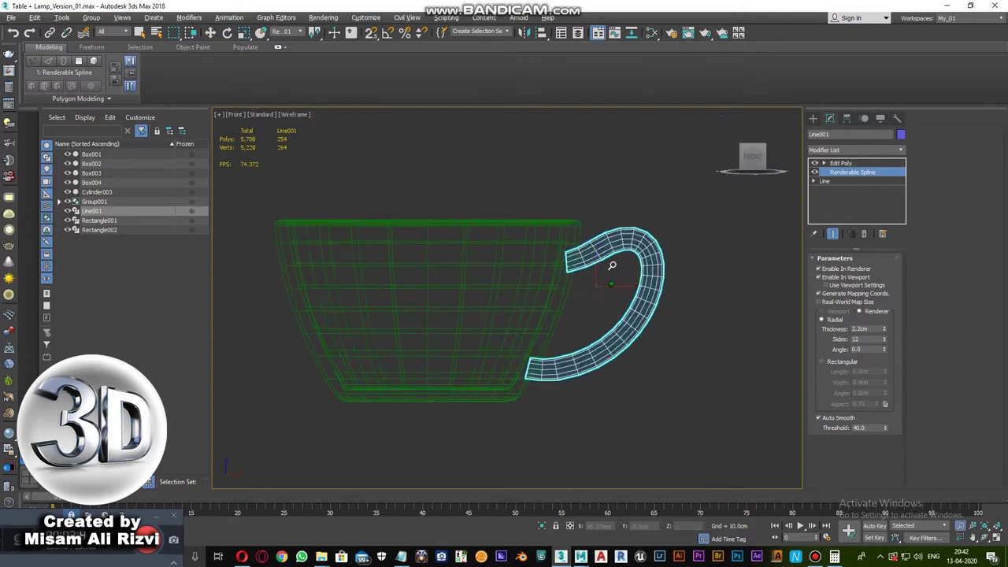
key("F3")
middle_click_drag(676, 319, 631, 316, "alt")
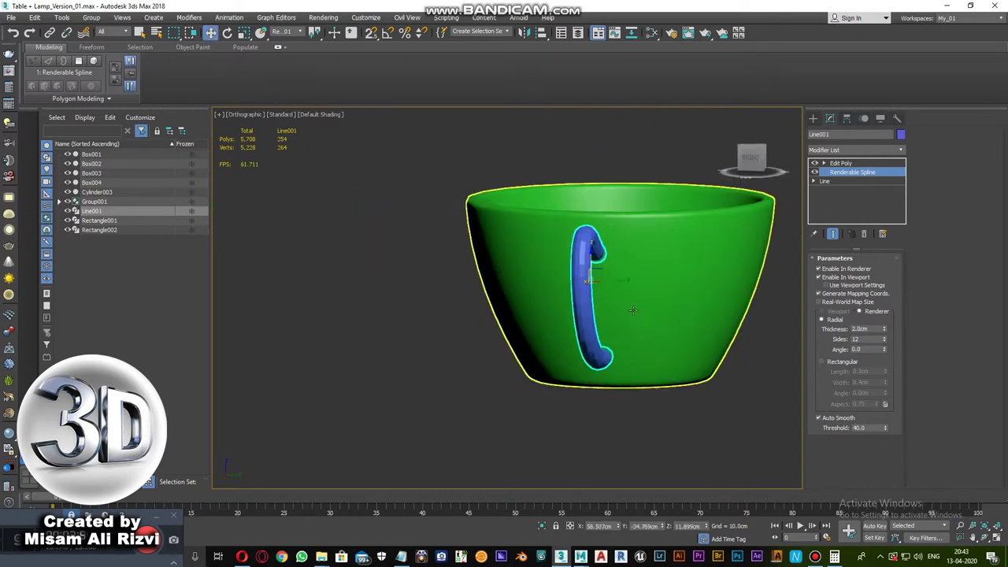
- Select the cup and its handle together and hide everything else
left_click(551, 237)
key("r")
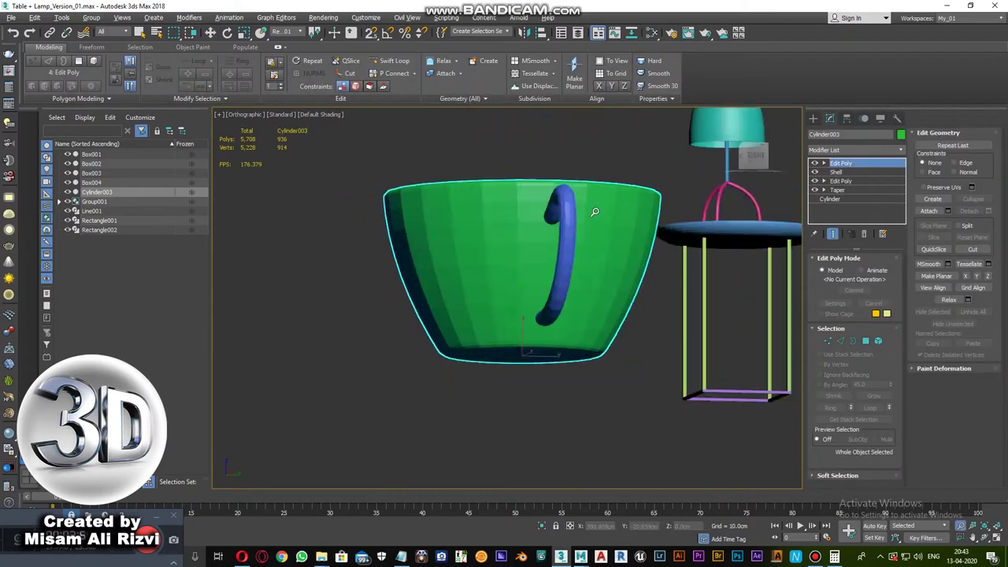
left_click(531, 284)
left_click(566, 311, "ctrl")
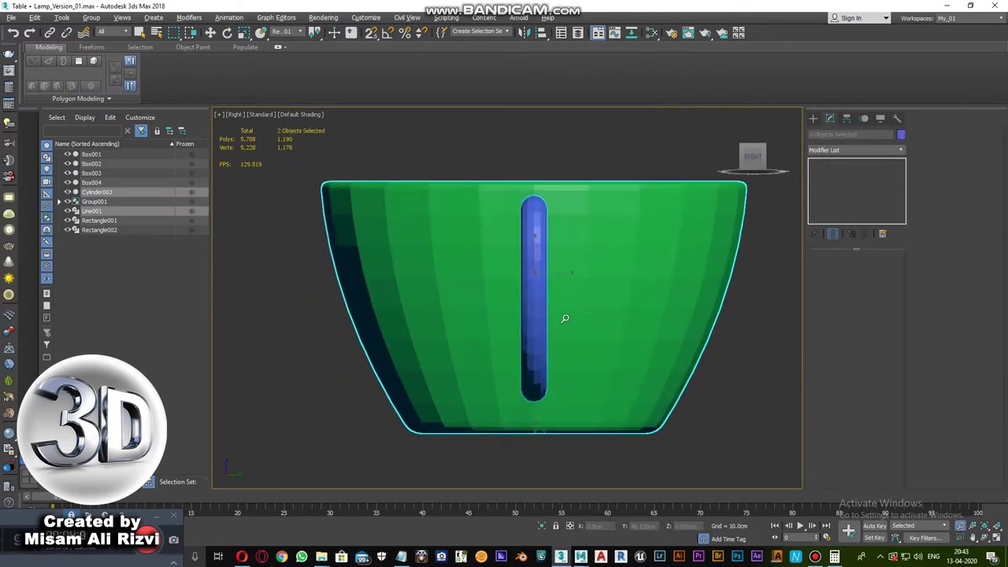
key("f")
key("z")
scroll(547, 278, "down", 2)
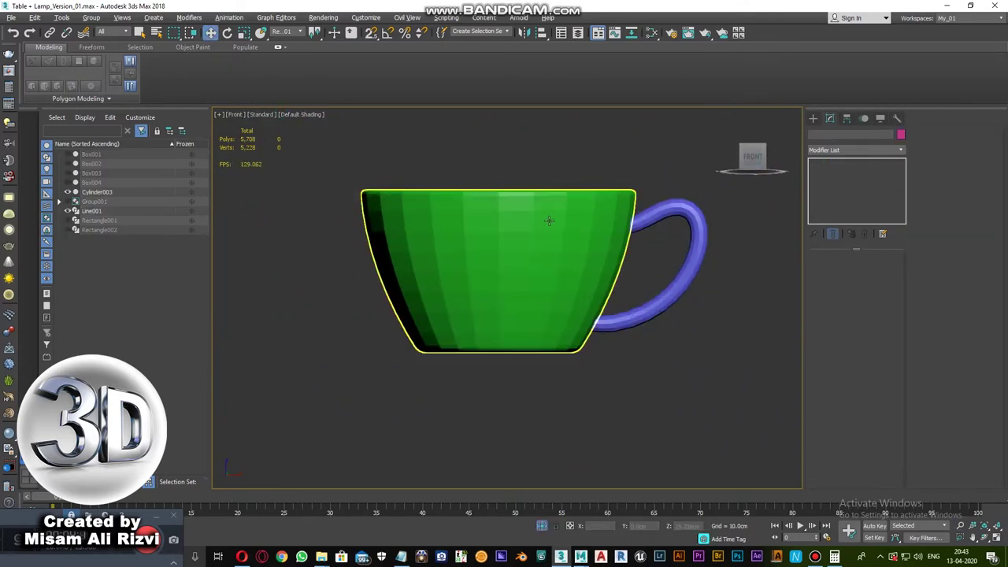
- Draw a new rectangle below the cup and add an Edit Spline modifier
left_click(273, 161)
left_click_drag(438, 263, 670, 344)
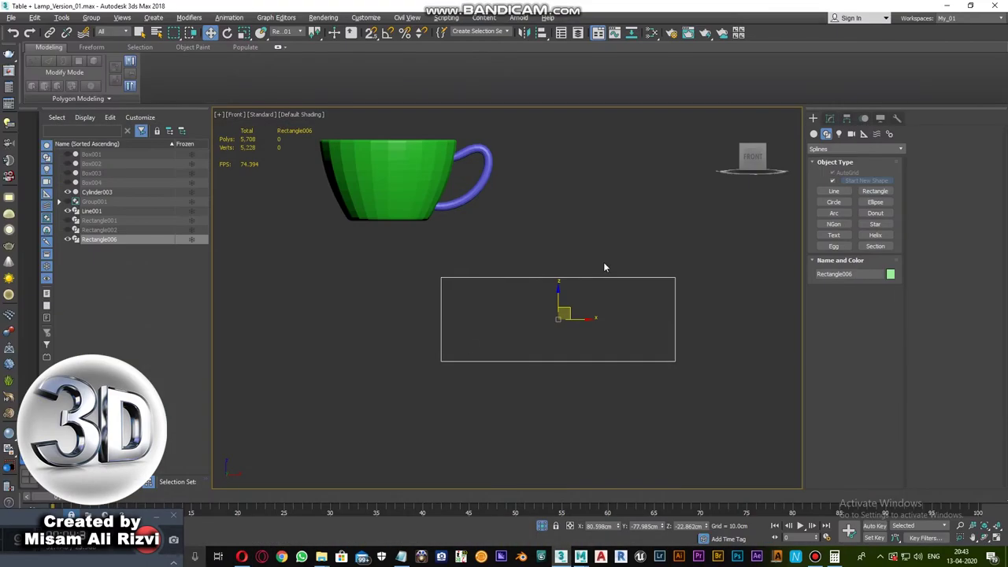
left_click(830, 117)
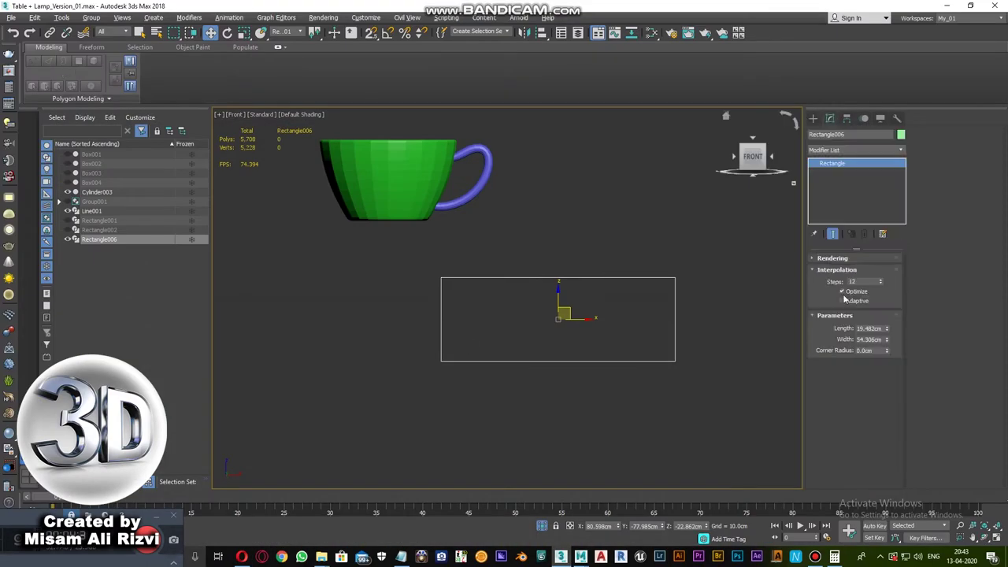
left_click(188, 17)
left_click(315, 110)
scroll(391, 241, "up", 2)
- Change the rectangle's vertex types and shape its vertices into a curved saucer profile
right_click(725, 354)
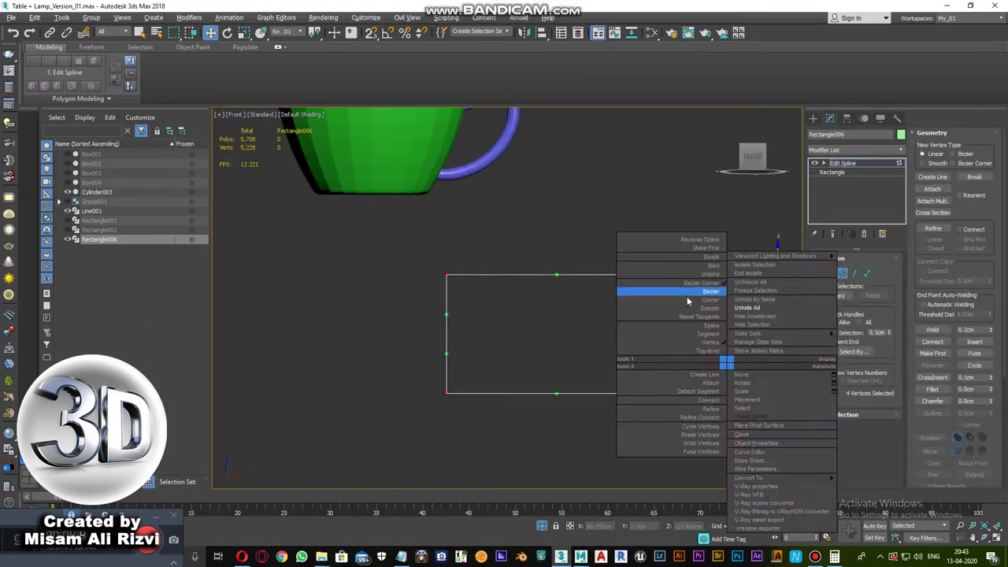
left_click(654, 288)
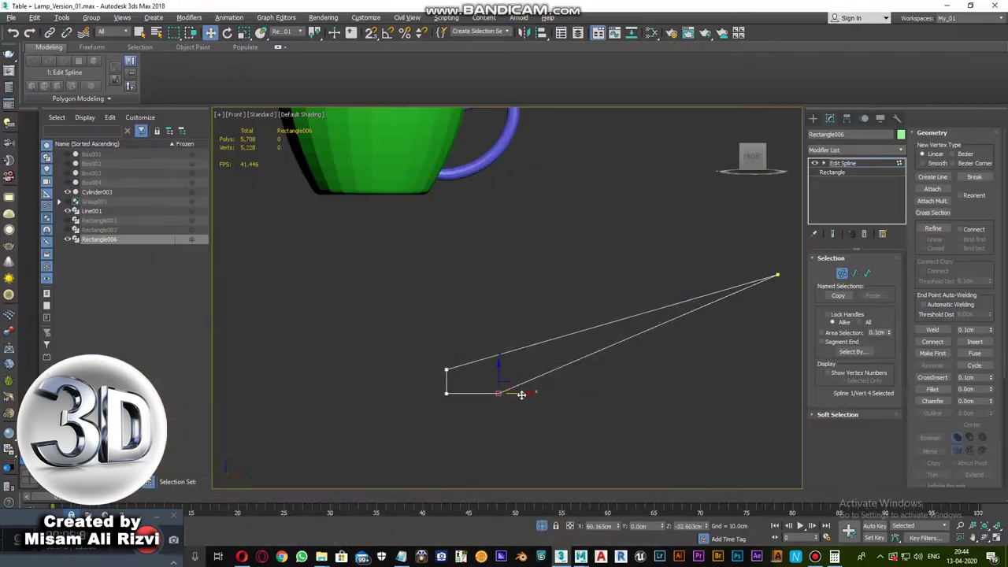
scroll(457, 380, "up", 4)
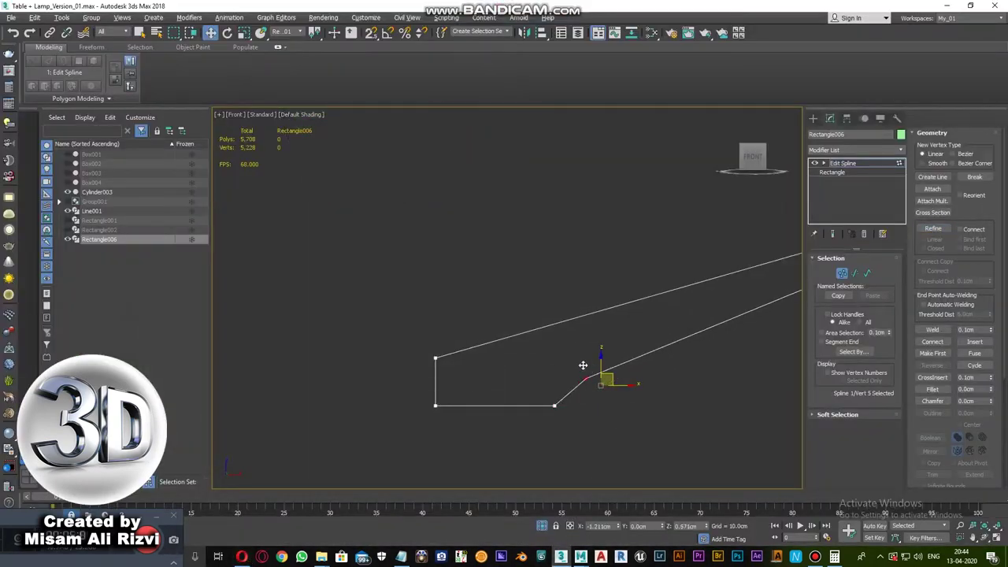
scroll(583, 365, "down", 5)
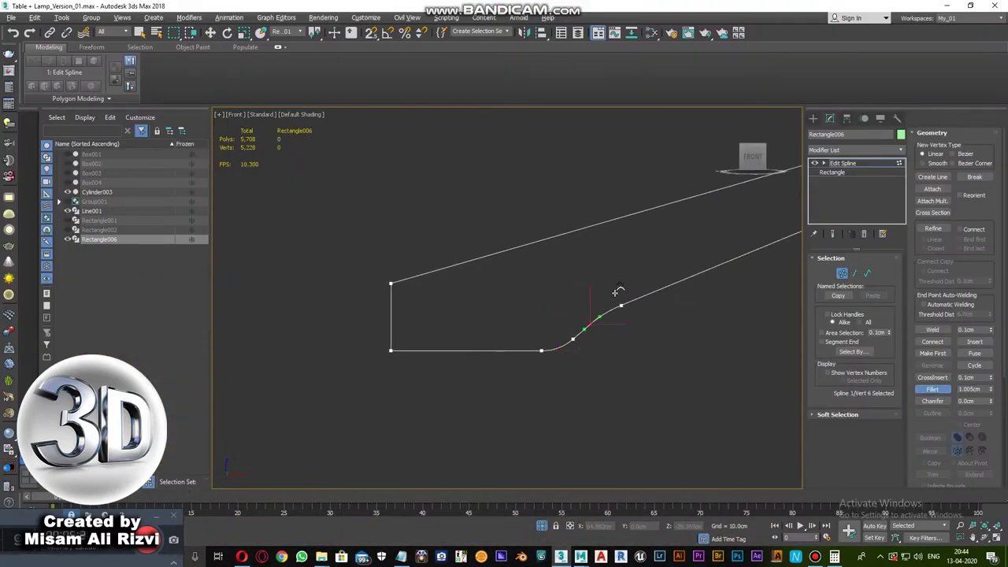
right_click(682, 245)
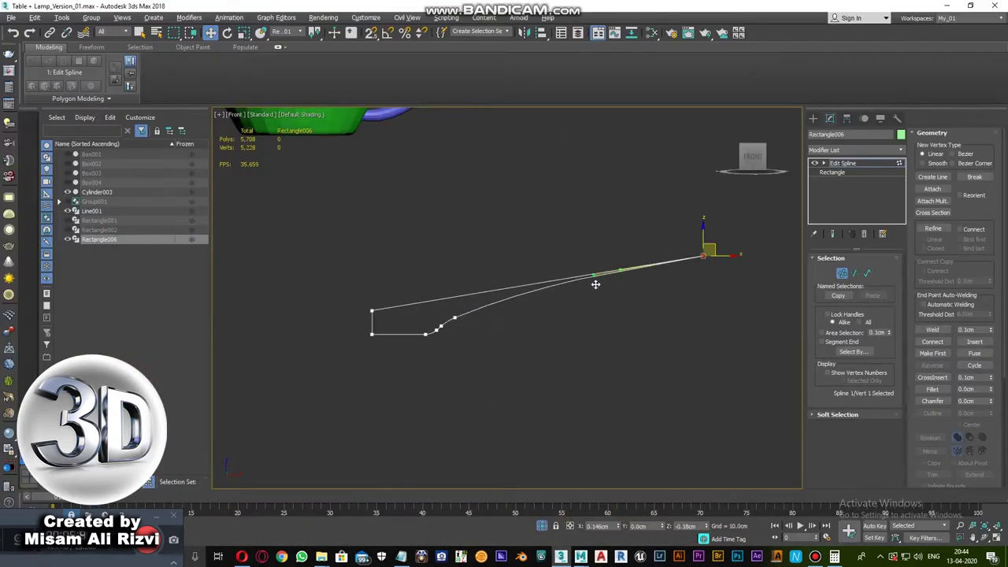
right_click(372, 311)
scroll(555, 295, "up", 2)
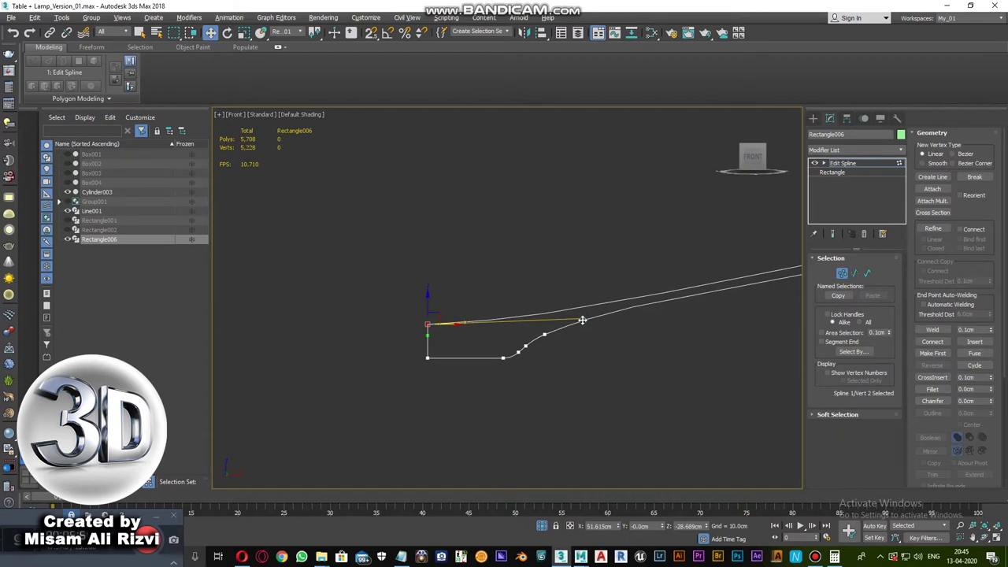
scroll(677, 277, "up", 2)
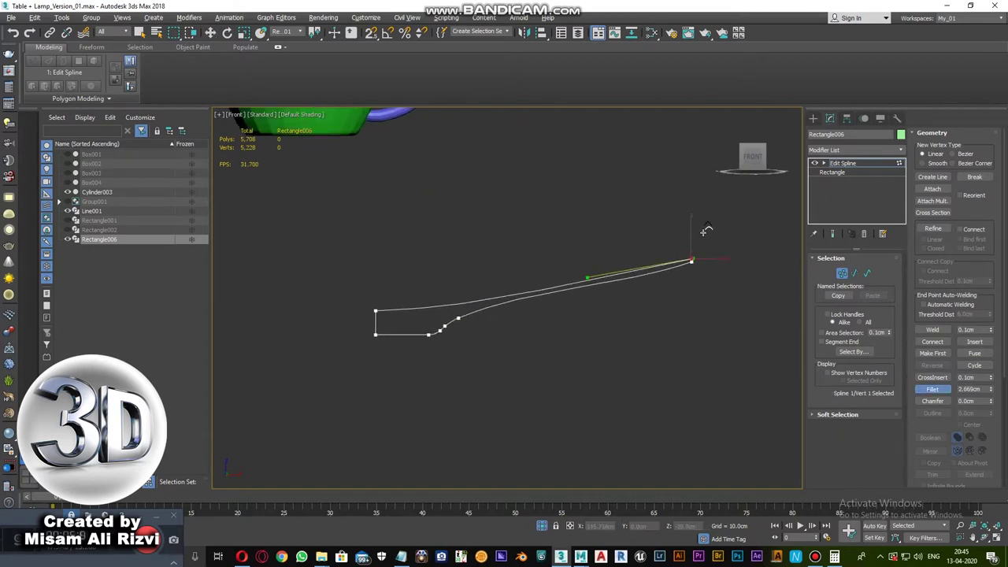
- Add a second Edit Spline modifier on top of the saucer profile
left_click(189, 17)
left_click(304, 103)
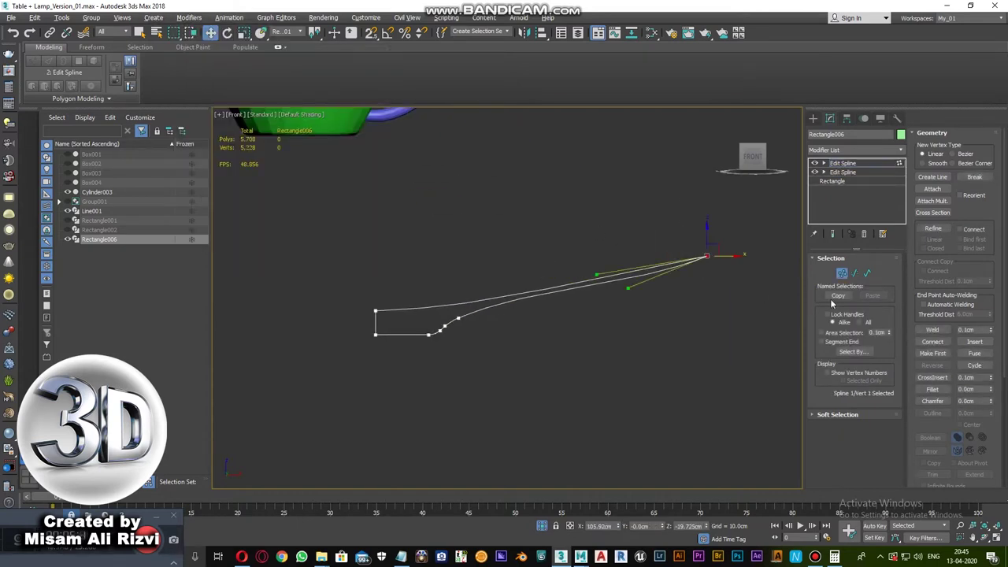
left_click(189, 17)
- Lathe the profile into a saucer and move the lathe axis to form it
left_click(307, 131)
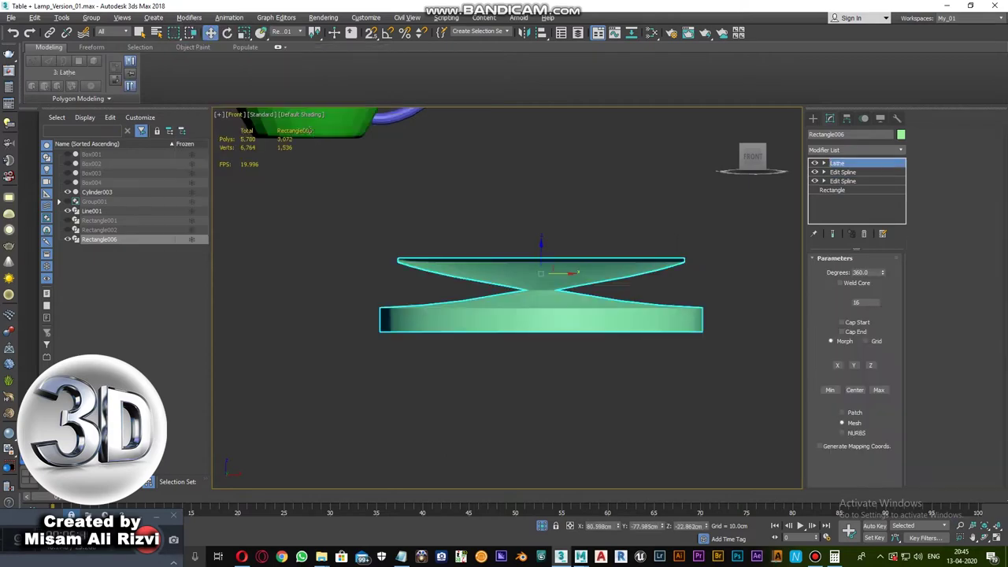
left_click(838, 389)
middle_click_drag(639, 338, 637, 249, "alt")
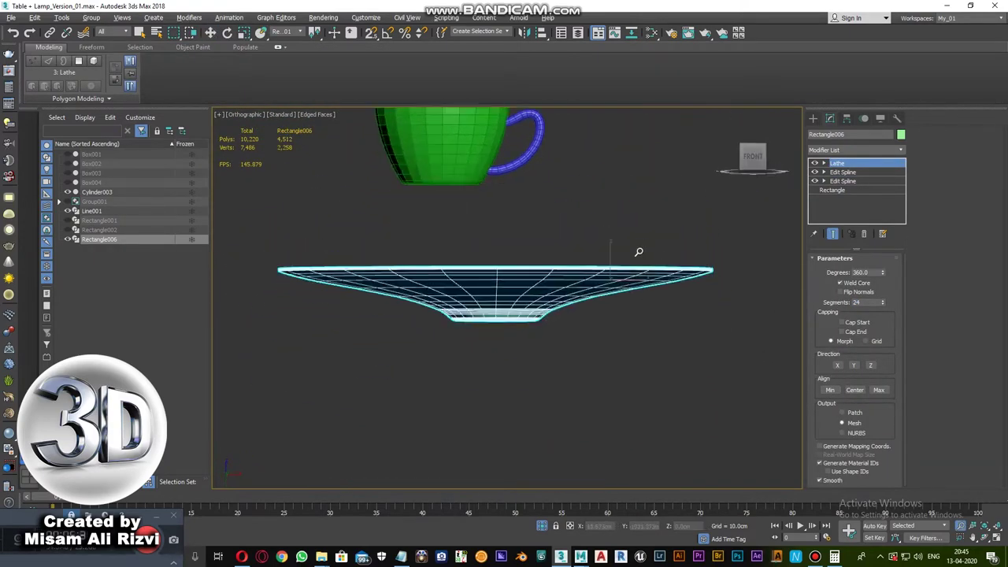
key("t")
scroll(612, 333, "up", 3)
scroll(702, 270, "down", 2)
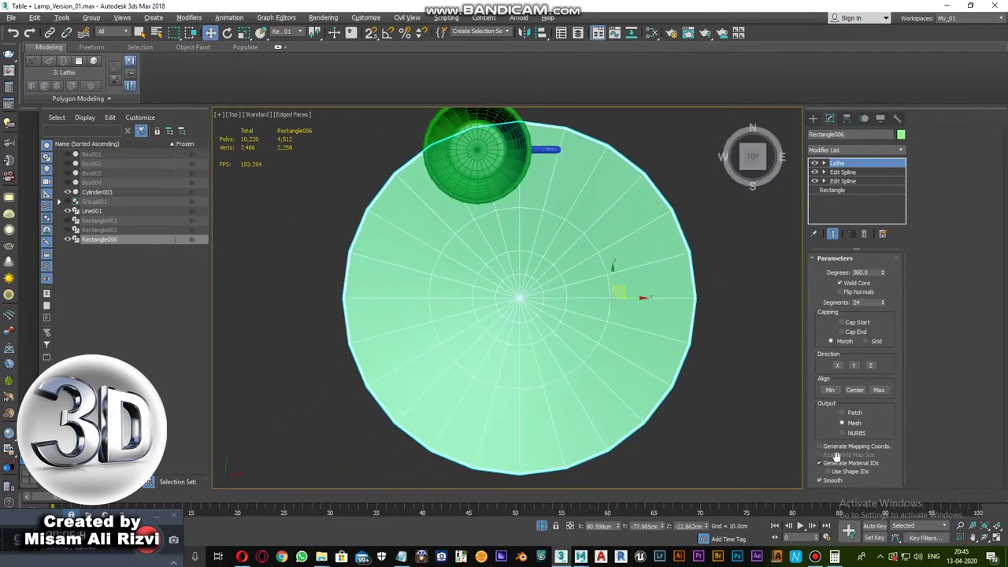
type("64")
key("F4")
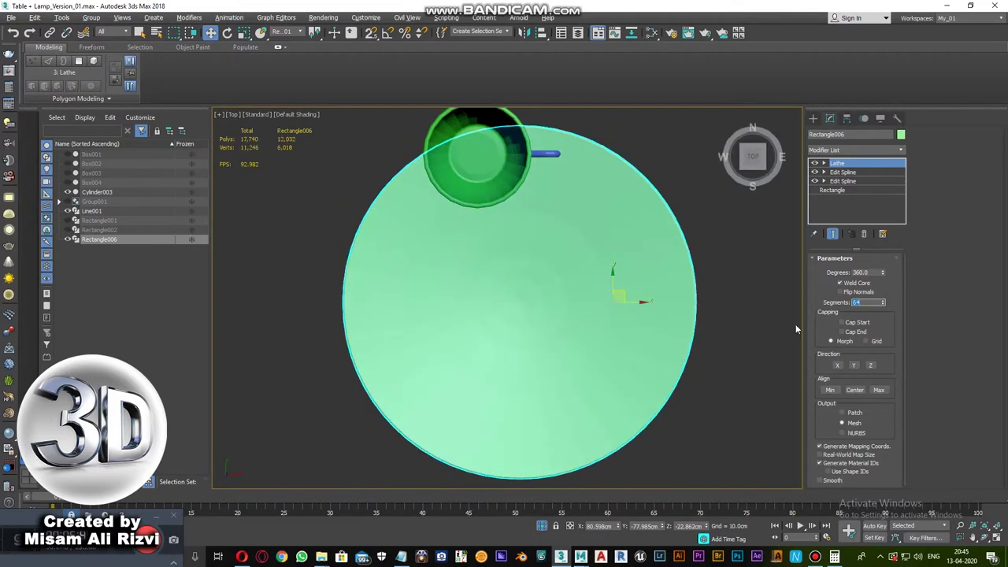
key("f")
key("F4")
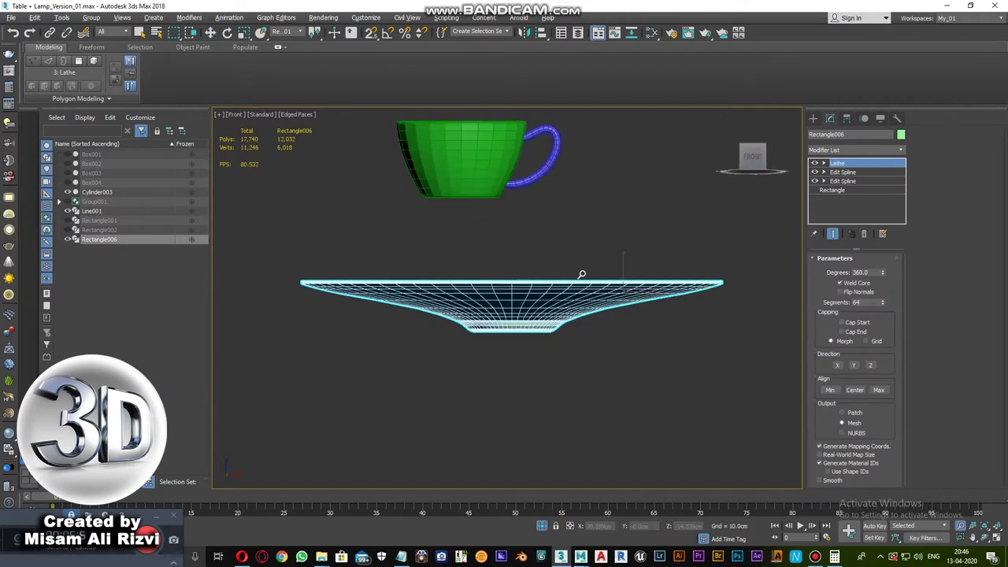
- Set the base rectangle's interpolation steps to 6, accepting the topology warning
left_click(831, 190)
left_click(545, 309)
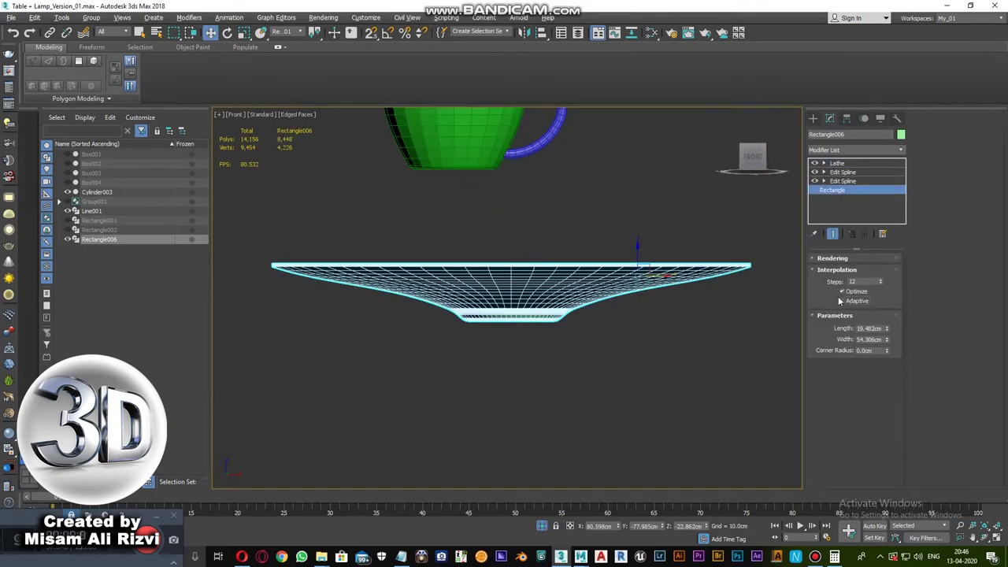
type("6")
key("Return")
scroll(618, 306, "up", 3)
middle_click_drag(637, 308, 615, 237, "alt")
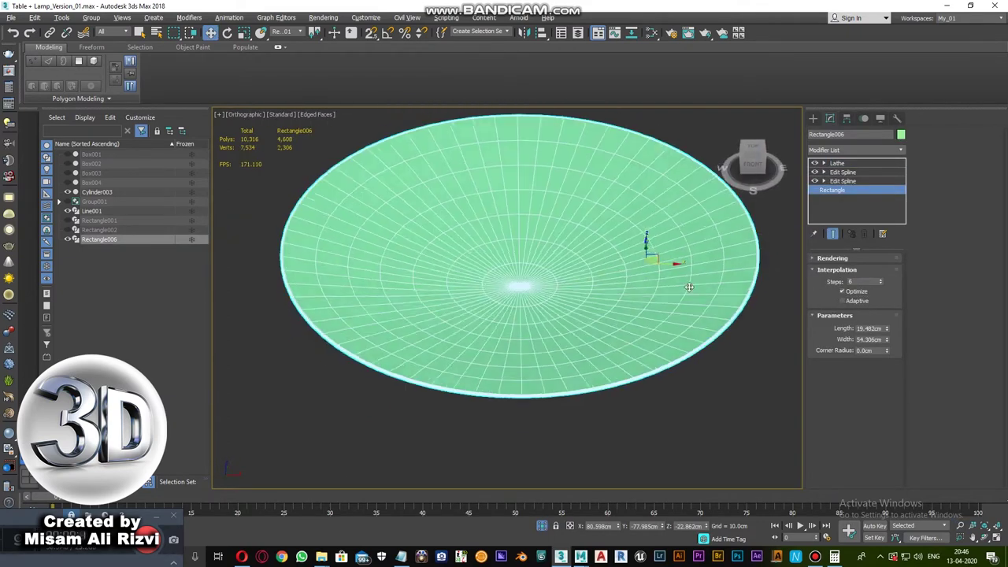
- Change the saucer's object colour to blue
left_click(901, 134)
left_click(547, 270)
left_click(557, 335)
key("f")
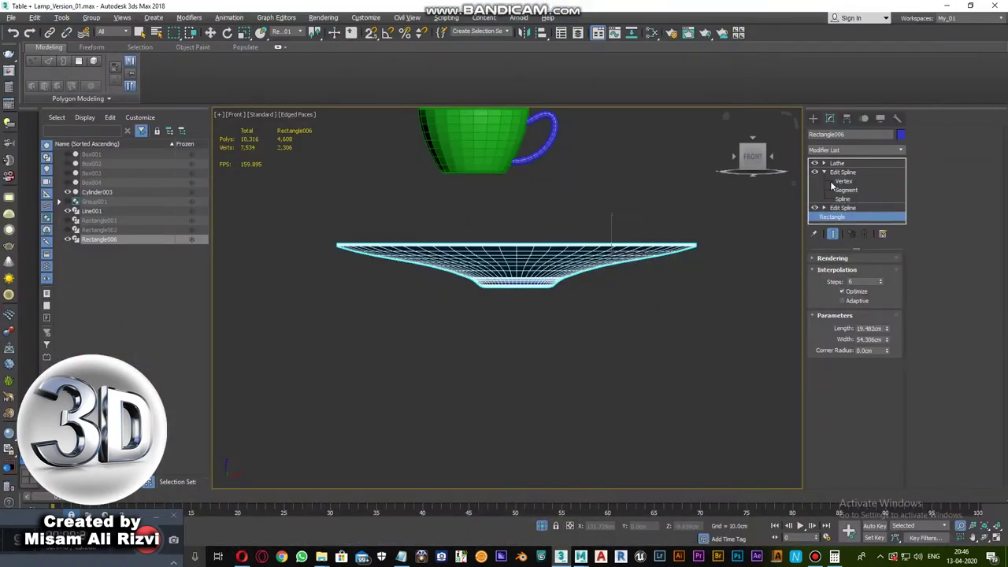
- Select the saucer profile's end vertices to check its shape in wireframe
left_click(844, 182)
scroll(709, 237, "up", 3)
left_click(741, 228)
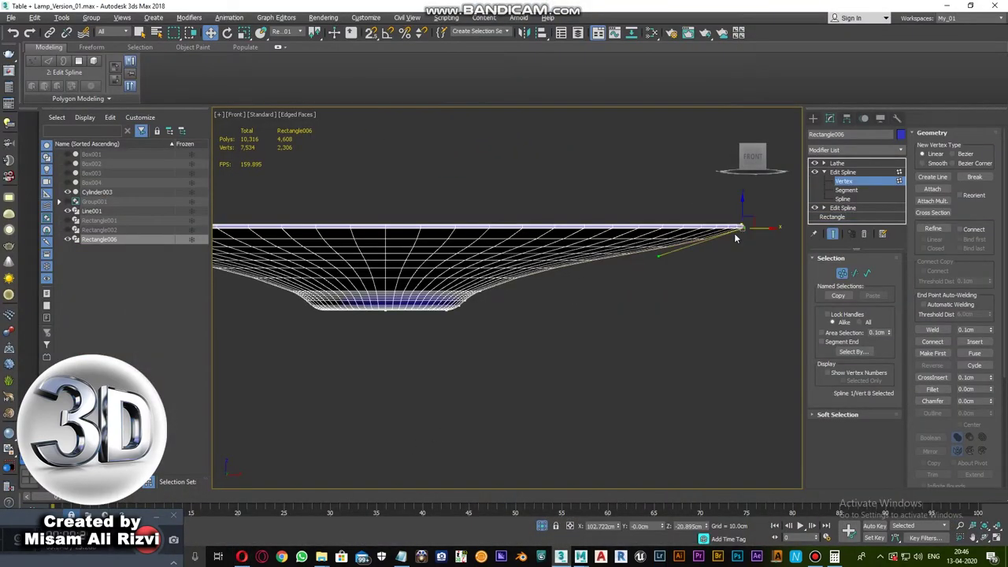
key("F3")
left_click(480, 288)
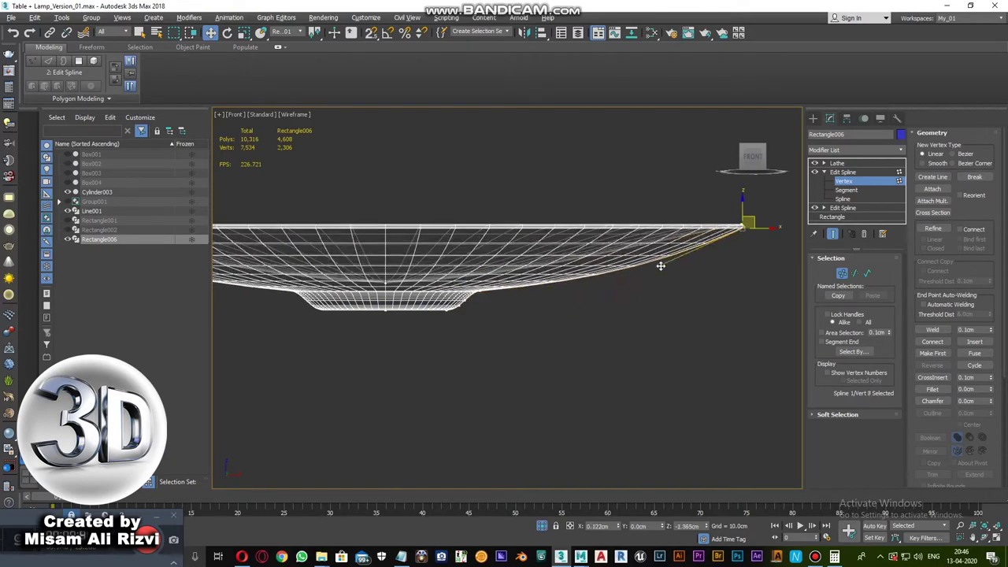
key("F3")
mouse_move(628, 276)
middle_mouse_down("alt")
mouse_move(607, 315)
mouse_move(574, 281)
mouse_move(580, 257)
mouse_move(579, 308)
middle_mouse_up("alt")
- Add an Edit Poly modifier to the lathed saucer
left_click(190, 17)
left_click(315, 134)
scroll(511, 246, "up", 5)
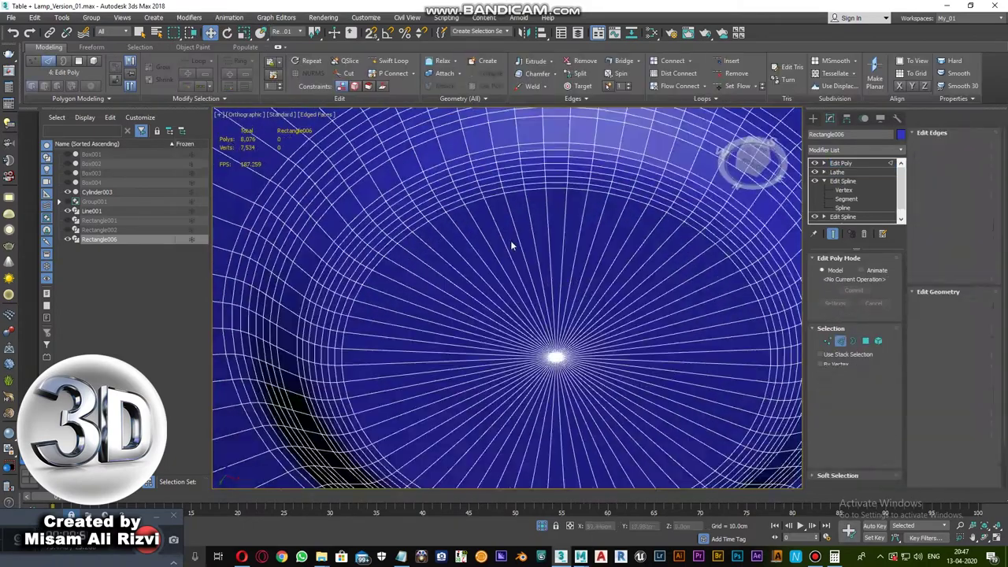
scroll(510, 246, "up", 3)
- Select the saucer's rim edge loops, including the 128-edge loop
double_click(456, 184)
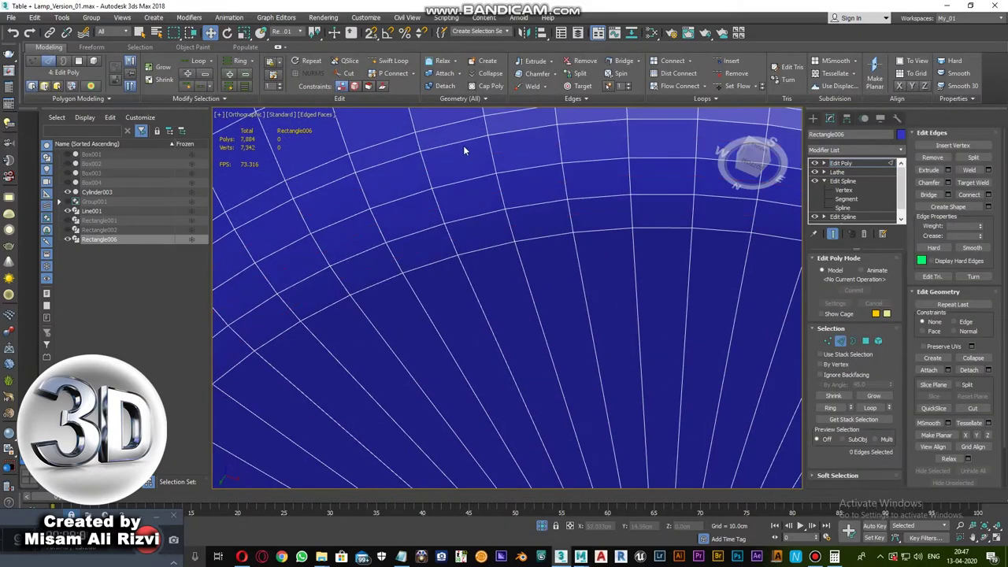
scroll(473, 181, "down", 3)
scroll(504, 189, "up", 2)
scroll(512, 158, "down", 2)
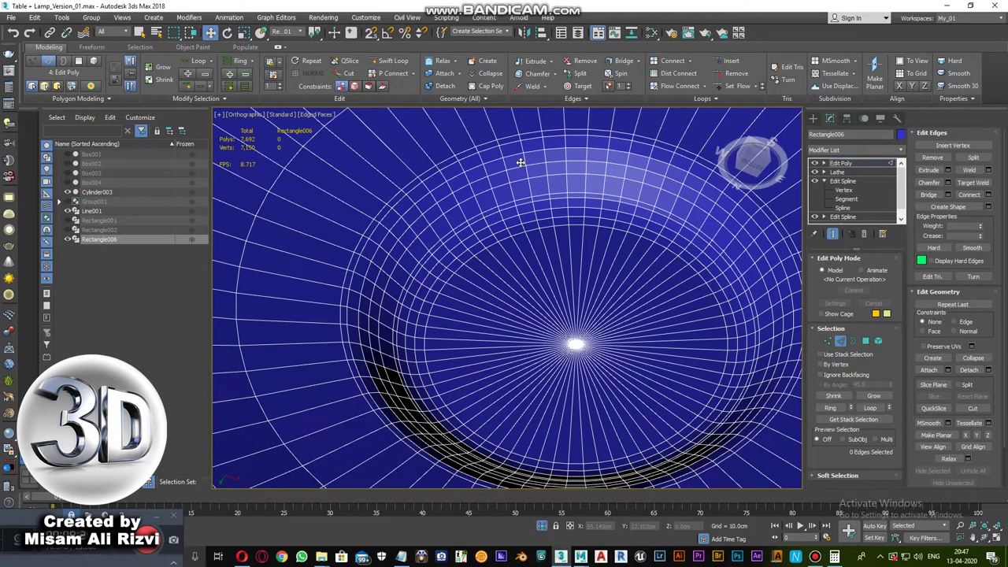
scroll(509, 330, "down", 2)
middle_click_drag(508, 331, 520, 315, "alt")
scroll(536, 299, "up", 4)
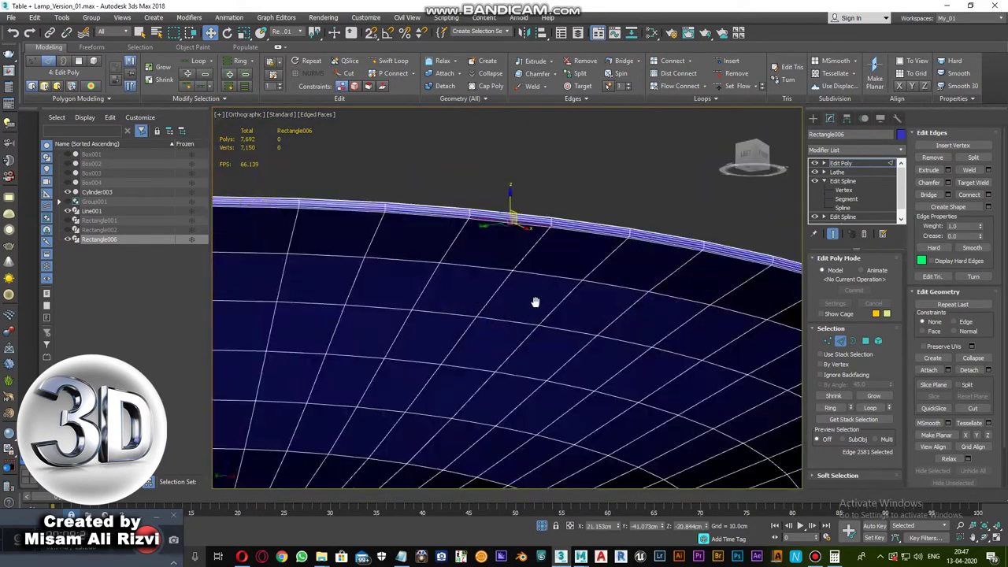
scroll(488, 280, "up", 3)
scroll(486, 280, "down", 3)
scroll(496, 244, "up", 3)
double_click(499, 252)
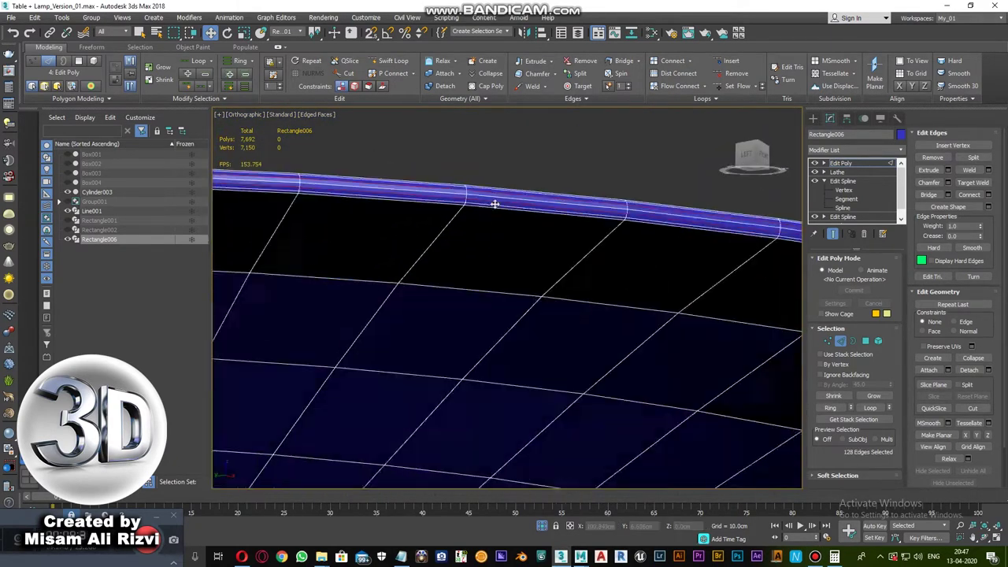
middle_click_drag(495, 203, 537, 319, "alt")
scroll(537, 319, "down", 3)
scroll(543, 310, "up", 3)
scroll(543, 310, "up", 2)
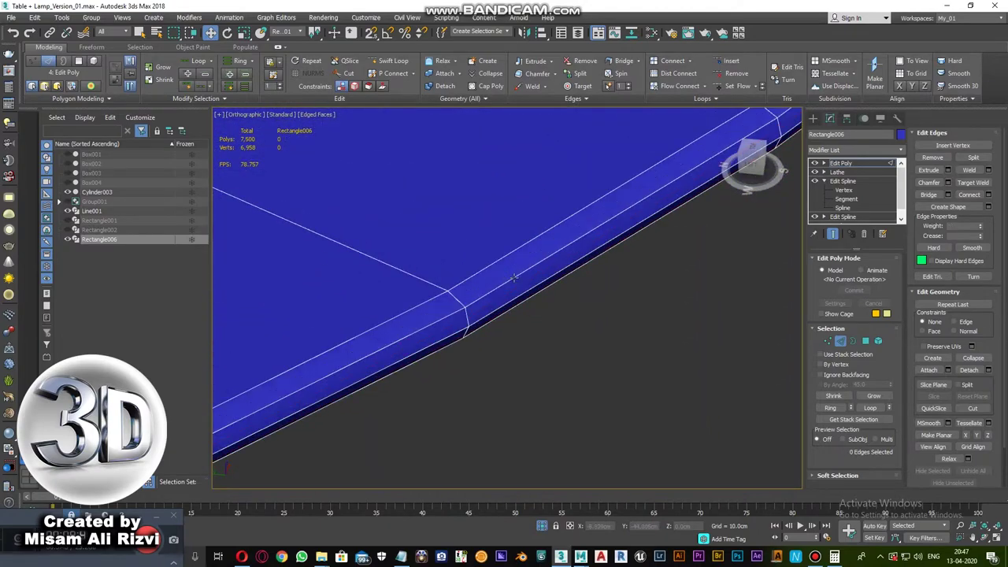
- Exit edge editing on the saucer and switch to the Left view
key("2")
scroll(558, 286, "down", 4)
key("l")
left_click(831, 118)
- Centre the saucer's pivot using Affect Pivot Only with Align
scroll(524, 280, "up", 2)
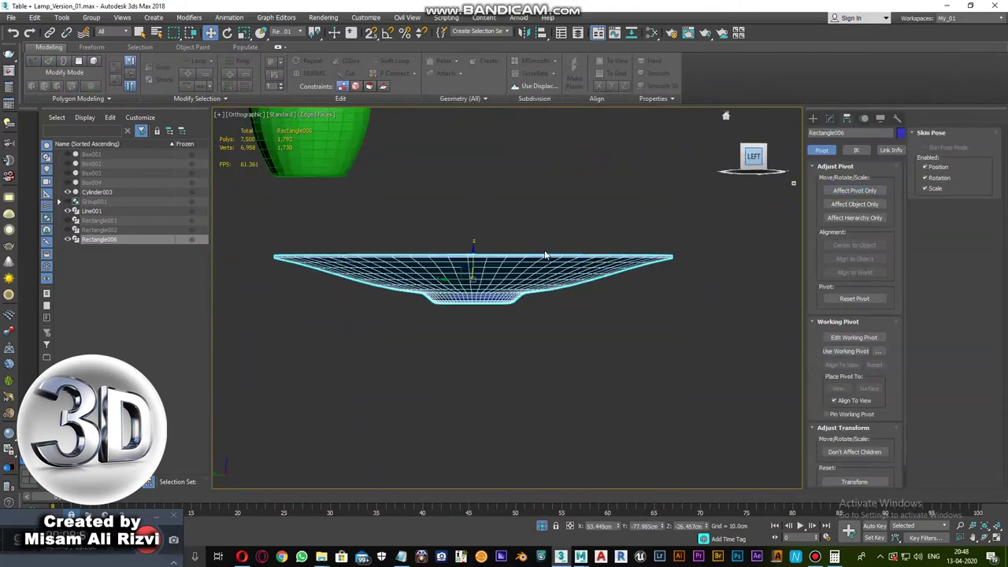
scroll(524, 280, "up", 2)
key("w")
left_click(854, 190)
key("alt+a")
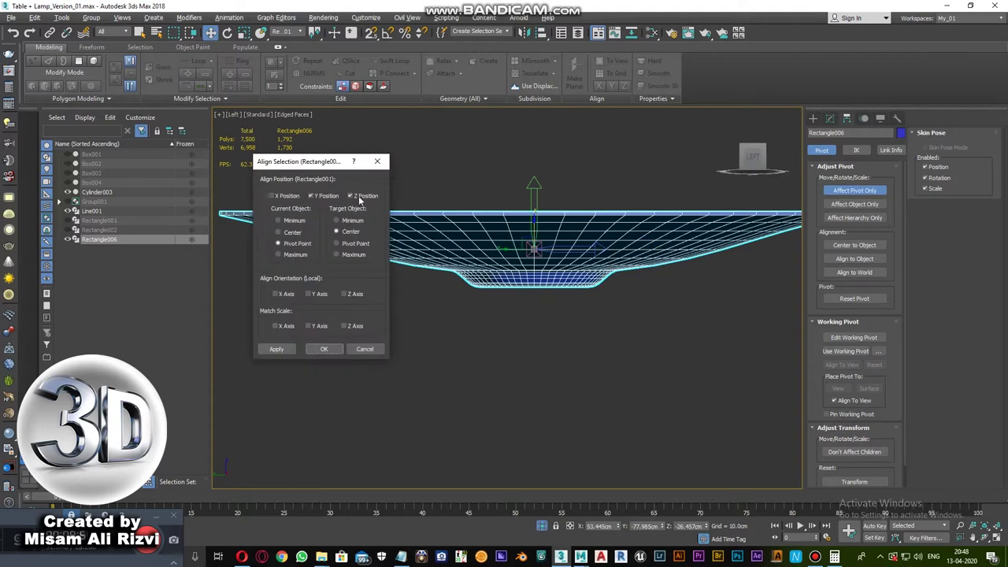
left_click(323, 349)
left_click(855, 190)
- Align the saucer to the green cup Cylinder003 so it sits centred beneath it
scroll(532, 277, "down", 2)
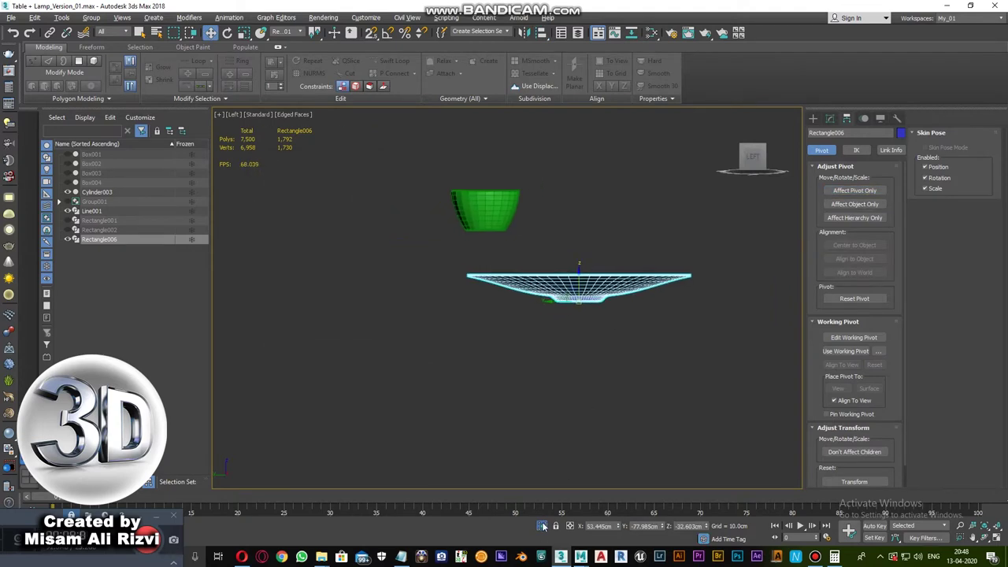
left_click(622, 287)
middle_click_drag(599, 313, 461, 264, "alt")
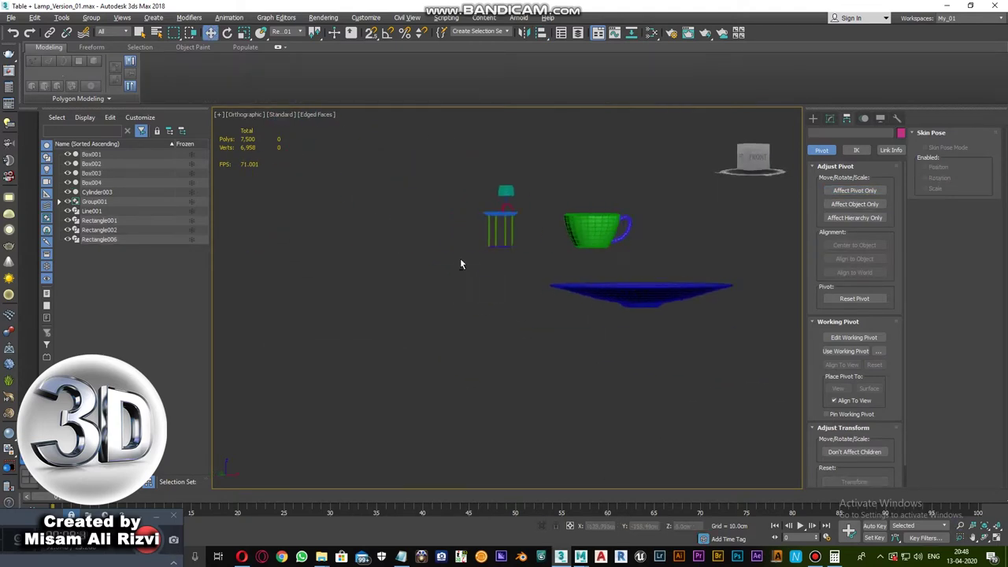
left_click(564, 275)
key("alt+a")
left_click(544, 217)
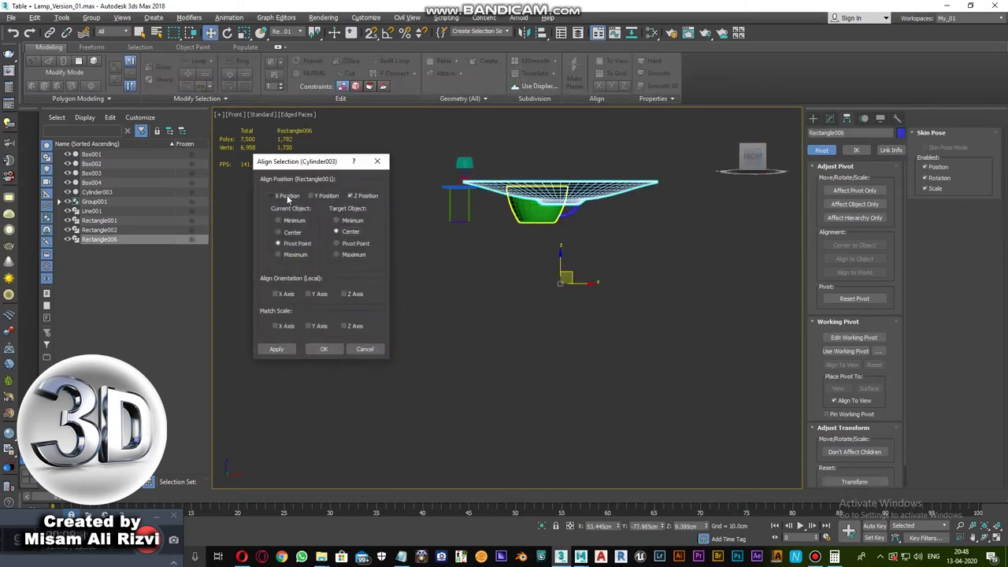
left_click(326, 349)
scroll(480, 239, "up", 3)
scroll(480, 238, "up", 3)
- Scale the saucer down to fit under the cup, checking front and perspective views
key("F3")
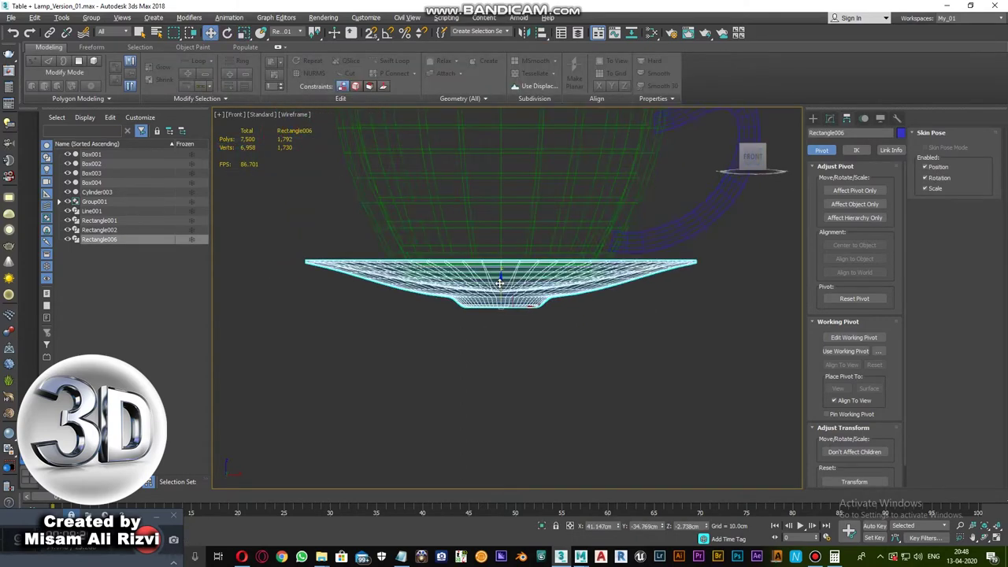
scroll(496, 268, "up", 3)
scroll(502, 274, "down", 2)
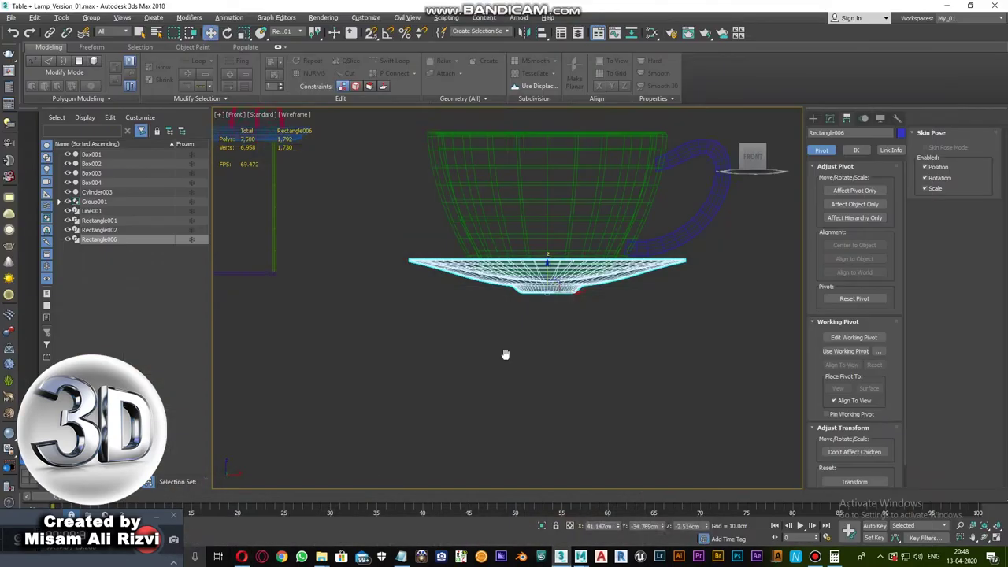
scroll(549, 278, "up", 2)
key("r")
left_click_drag(549, 277, 547, 311)
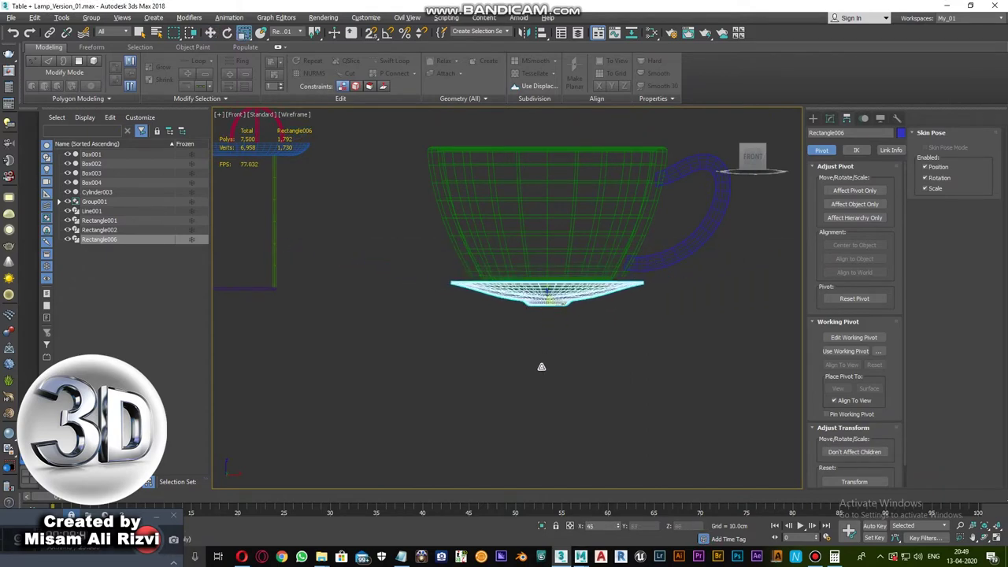
key("p")
key("F3")
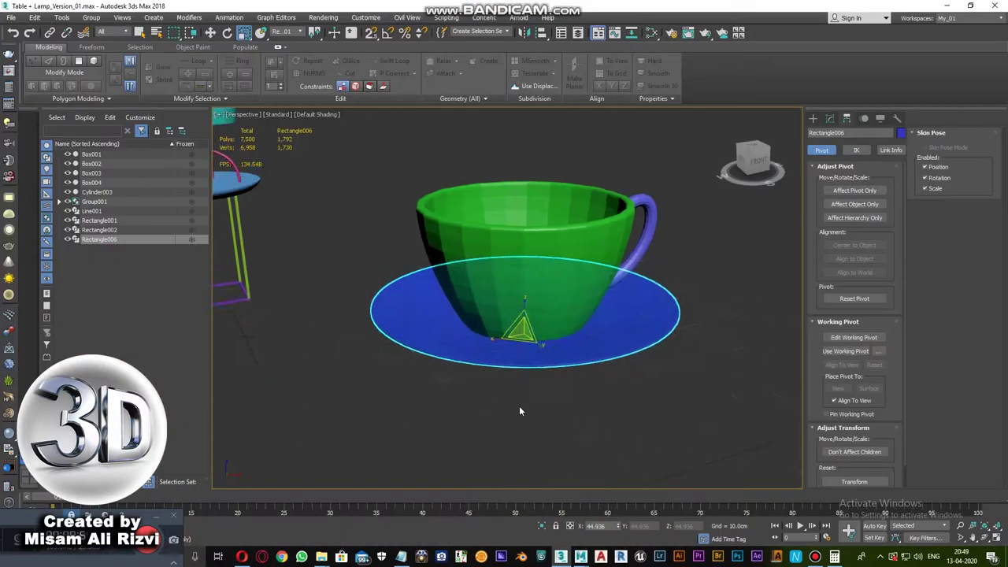
key("f")
key("F3")
left_click(189, 17)
- Add an FFD 2x2x2 modifier to the saucer and inspect it in perspective and front views
left_click(316, 174)
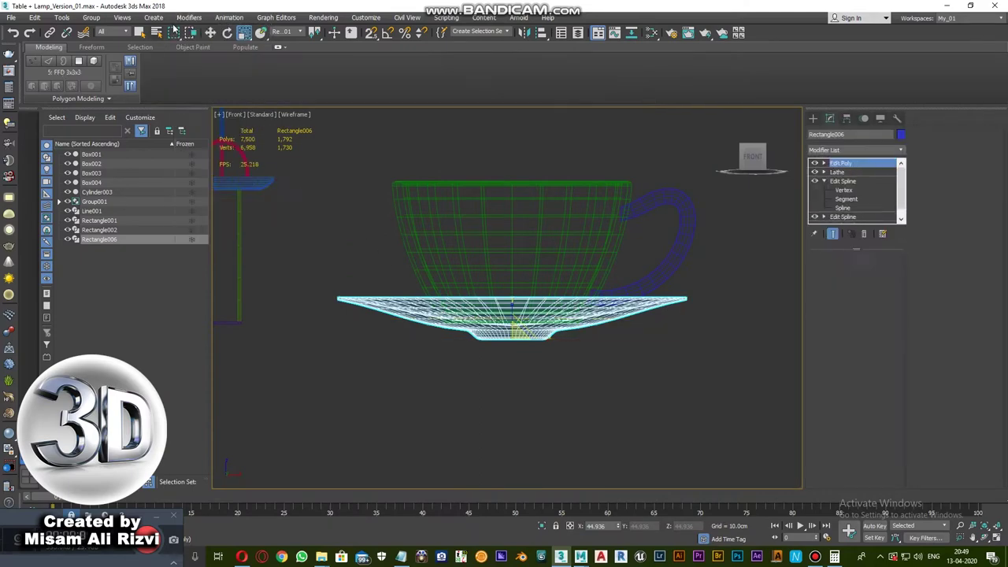
left_click(189, 18)
left_click(347, 236)
key("p")
key("F3")
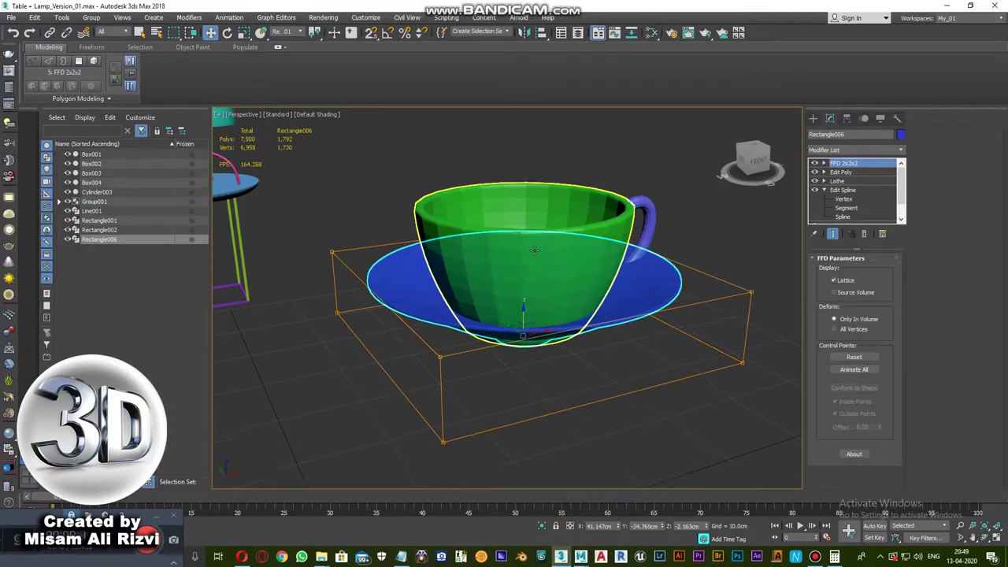
key("f")
key("F3")
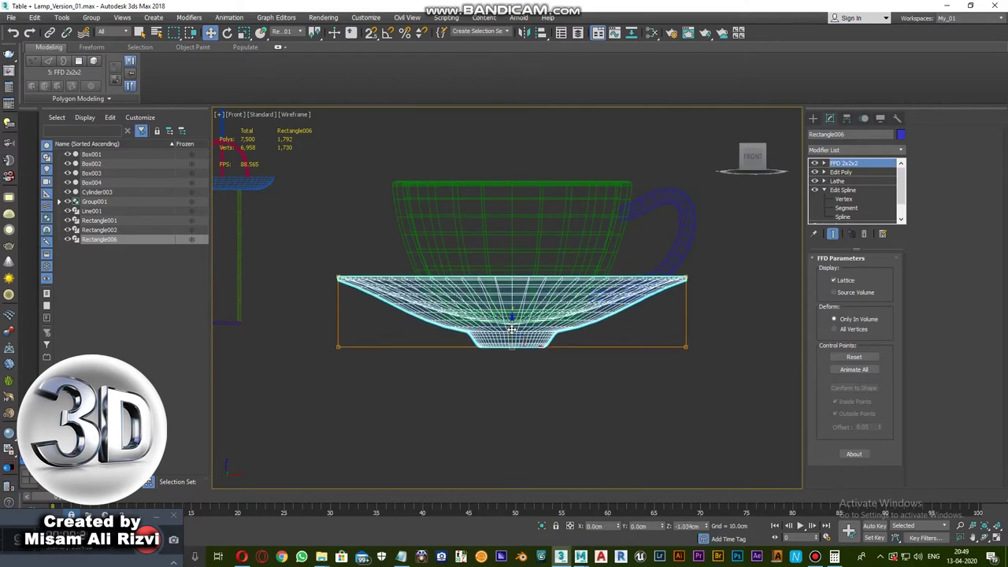
key("p")
key("F3")
- Delete the FFD 2x2x2 modifier and review the cup and saucer from several angles
middle_click_drag(523, 321, 822, 173, "alt")
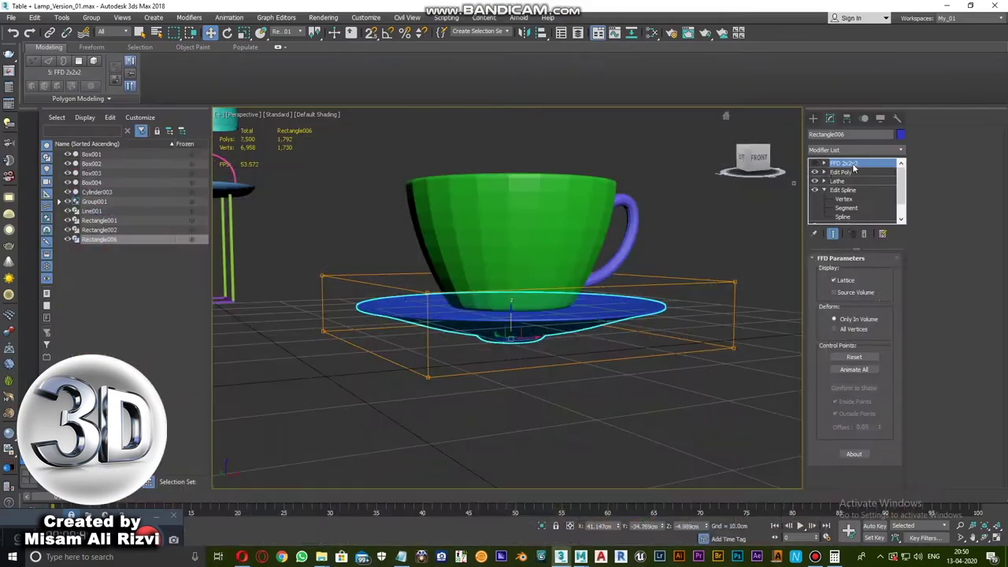
left_click(864, 233)
key("F4")
scroll(532, 345, "up", 5)
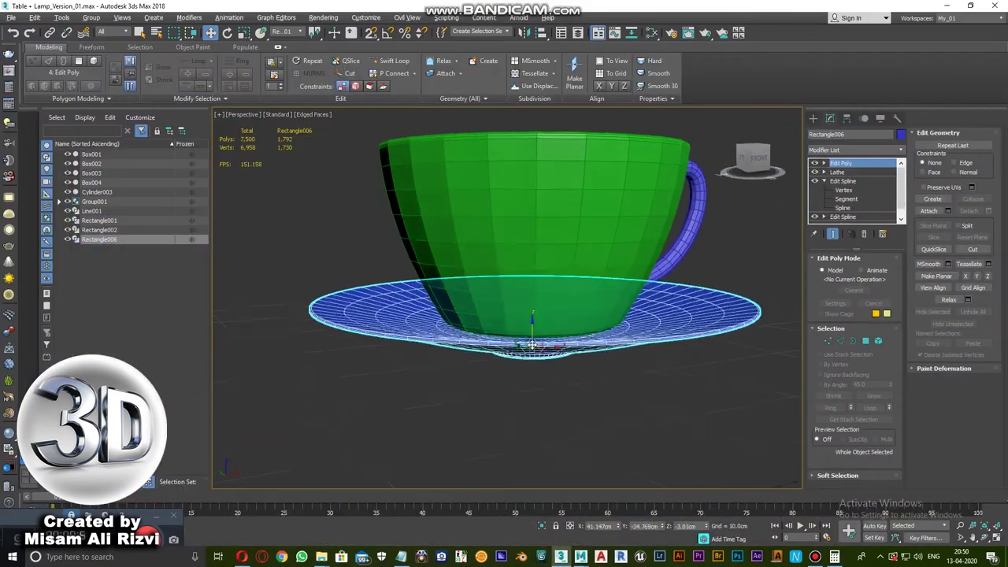
scroll(532, 344, "up", 3)
scroll(551, 343, "down", 6)
key("F4")
scroll(543, 340, "up", 2)
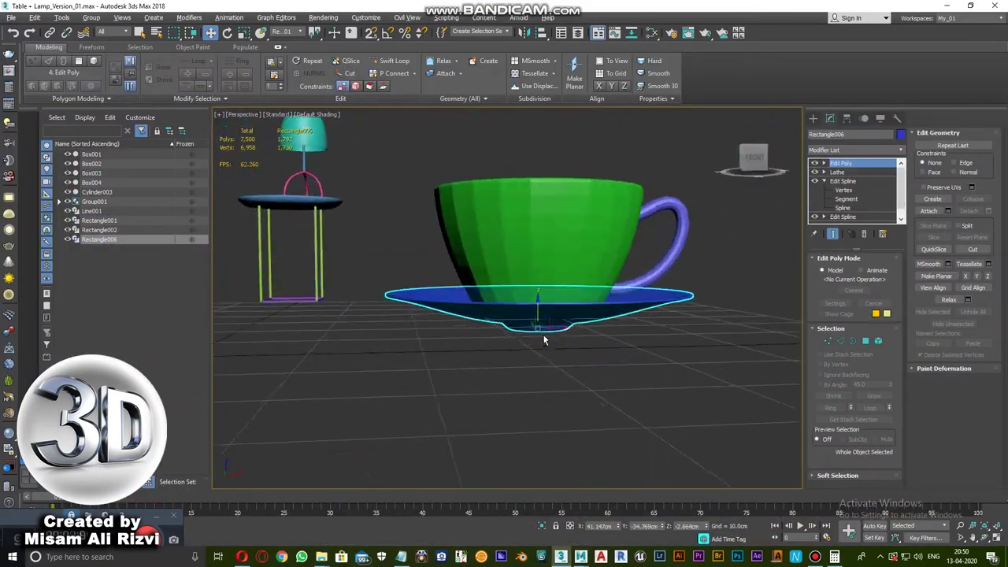
middle_click_drag(543, 339, 551, 299, "alt")
left_click(243, 557)
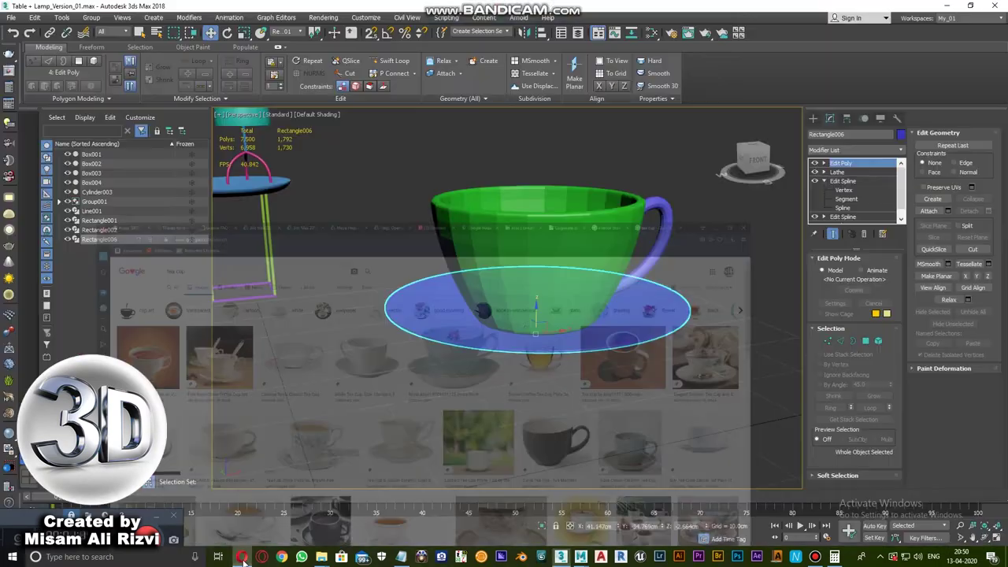
middle_click_drag(484, 387, 419, 224, "alt")
- Region-select Cylinder003, Line001 and Rectangle006 together in the Front view
key("f")
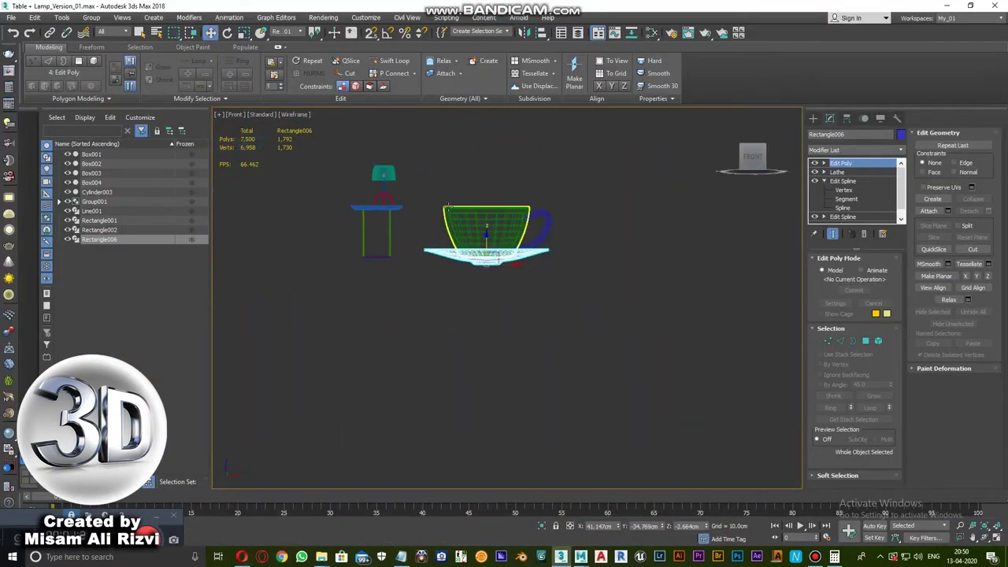
left_click_drag(583, 279, 425, 197)
middle_click_drag(314, 178, 324, 184)
left_click(95, 36)
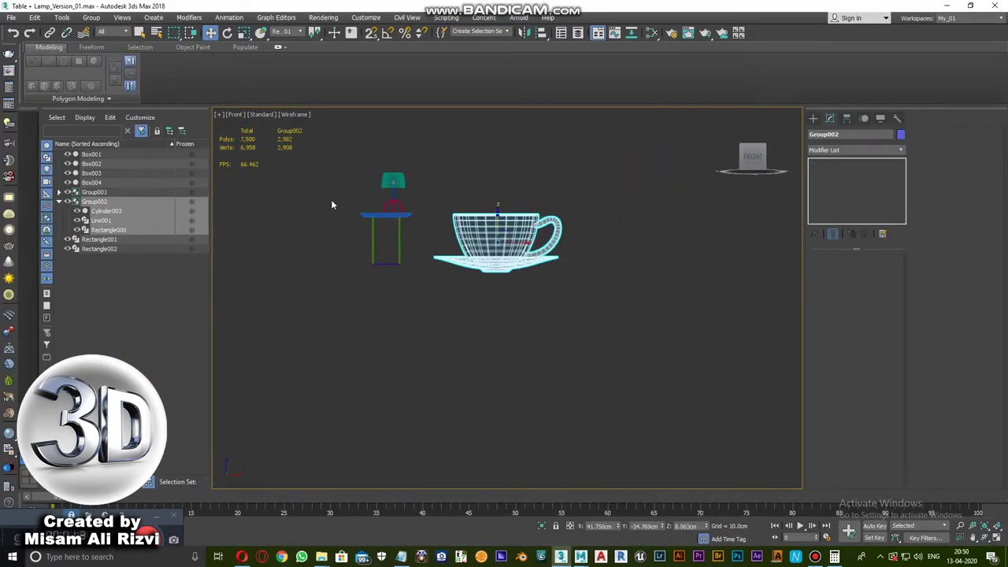
left_click(829, 118)
left_click(855, 190)
key("alt+a")
left_click(573, 315)
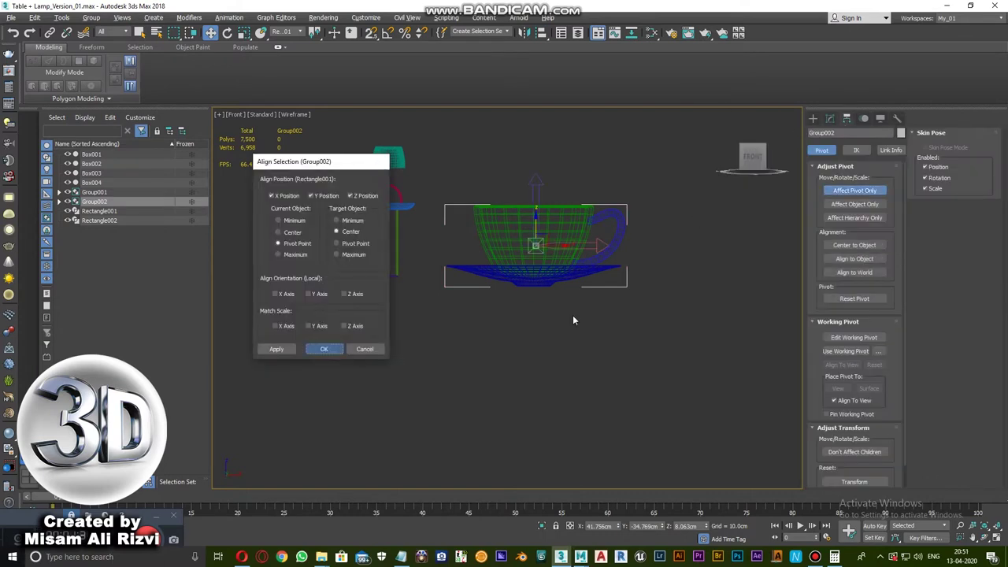
left_click(324, 349)
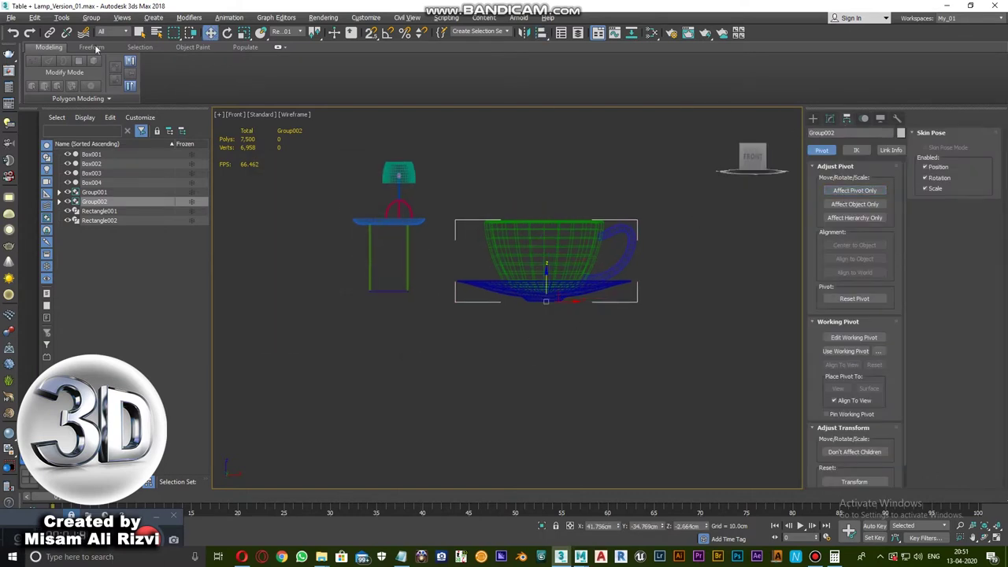
left_click(381, 228)
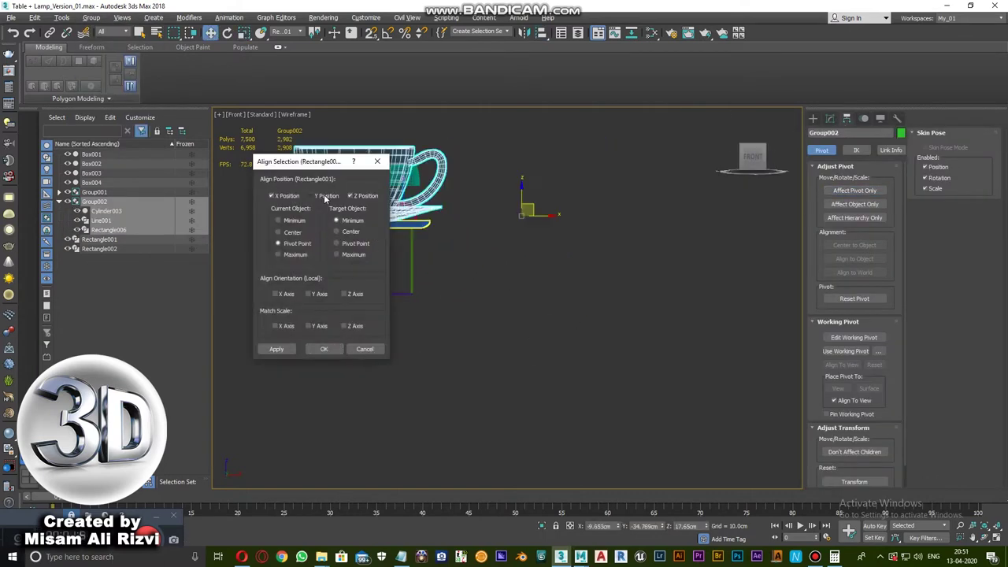
left_click(326, 349)
scroll(530, 247, "up", 2)
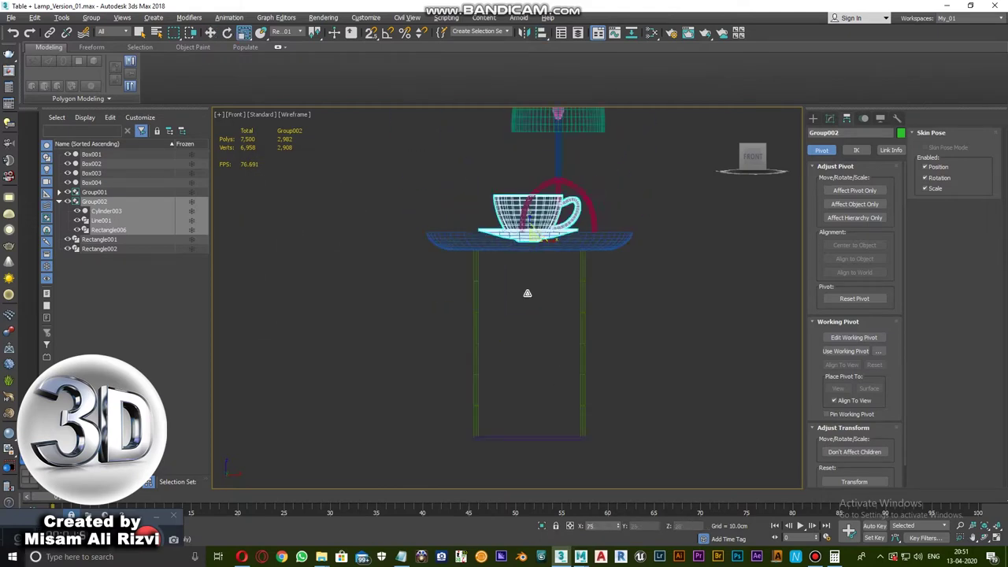
scroll(481, 222, "up", 4)
scroll(477, 236, "up", 3)
scroll(472, 260, "up", 2)
key("s")
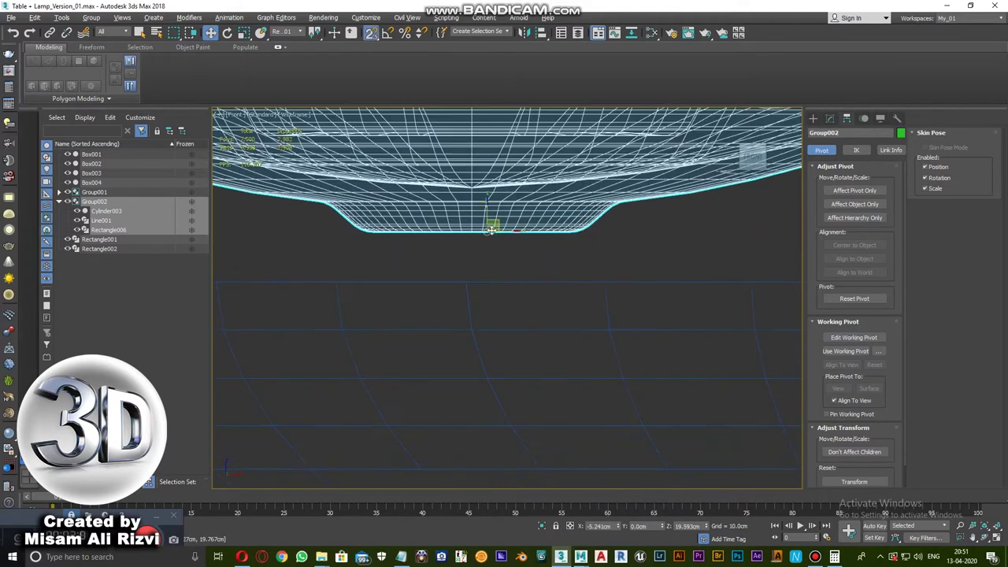
scroll(467, 277, "down", 6)
scroll(473, 343, "down", 1)
key("s")
key("r")
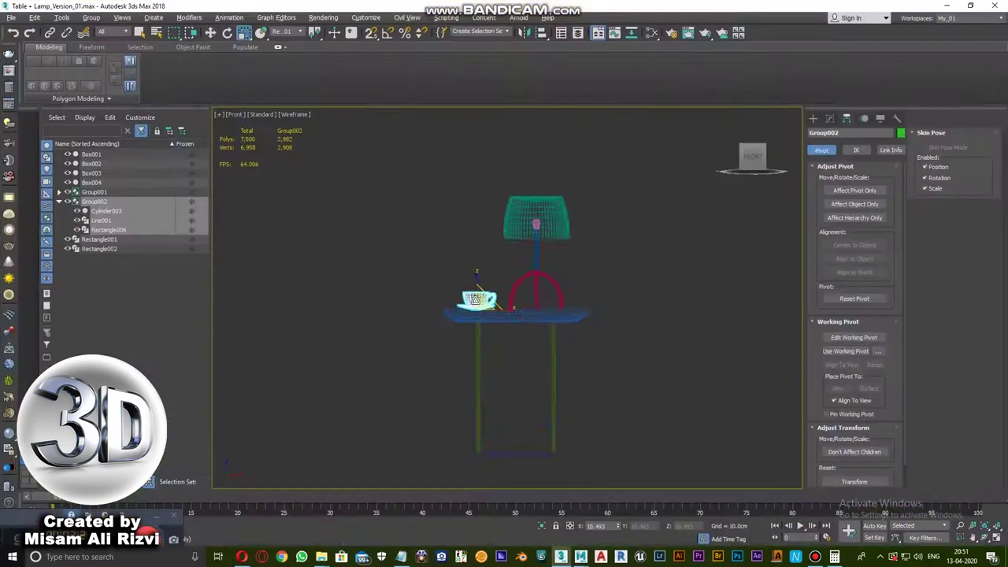
left_click_drag(752, 157, 773, 134)
left_click(753, 149)
- Shift-drag a copy of the cup and saucer, Group003, beside the original on the table
scroll(512, 260, "down", 2)
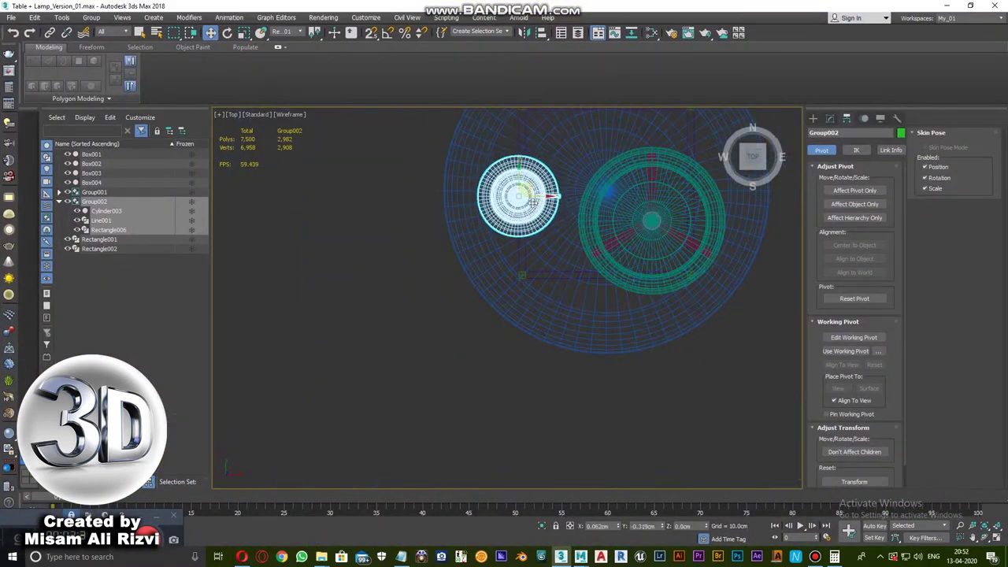
scroll(542, 248, "up", 3)
key("F3")
key("w")
key("F4")
left_click_drag(541, 248, 542, 157, "shift")
key("Return")
- Check the copied cup in perspective and front views, zooming in on the table and lamp
key("e")
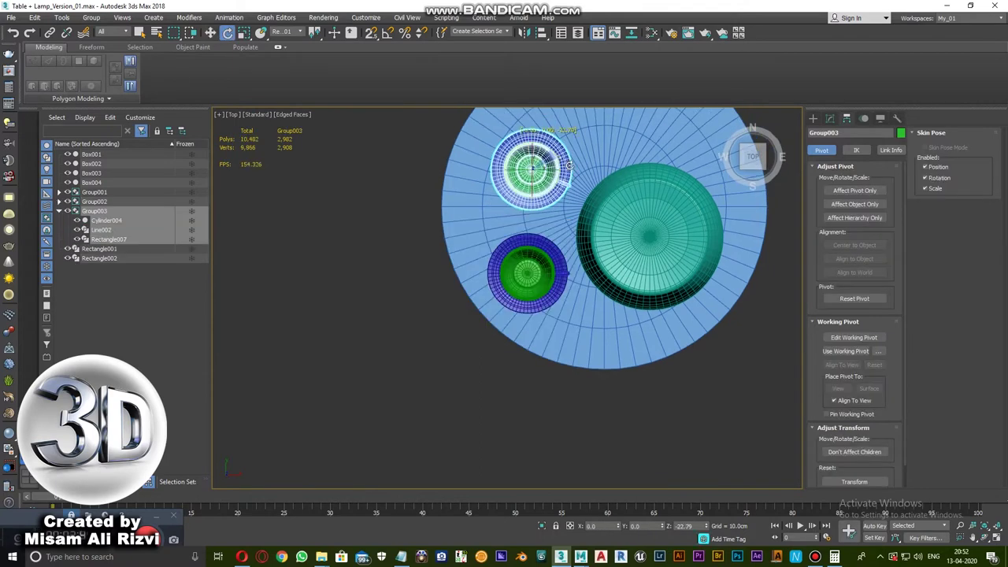
key("F4")
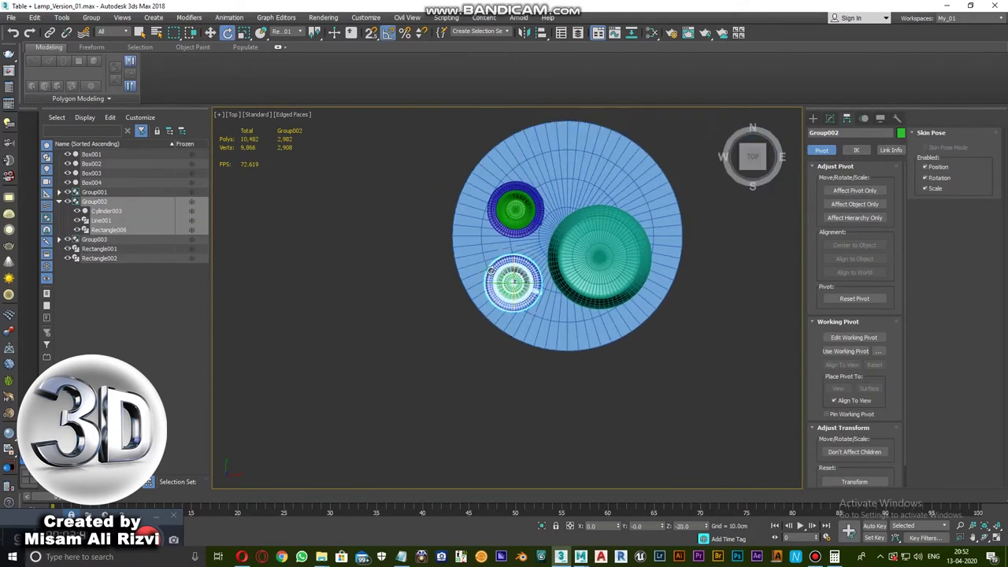
key("p")
scroll(509, 281, "up", 5)
key("w")
left_click(416, 248)
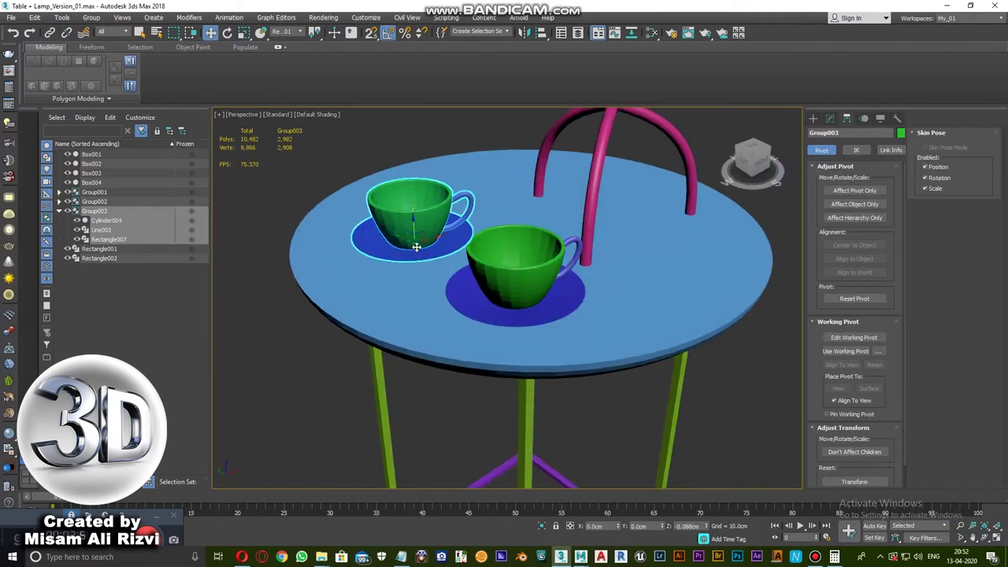
scroll(418, 252, "down", 5)
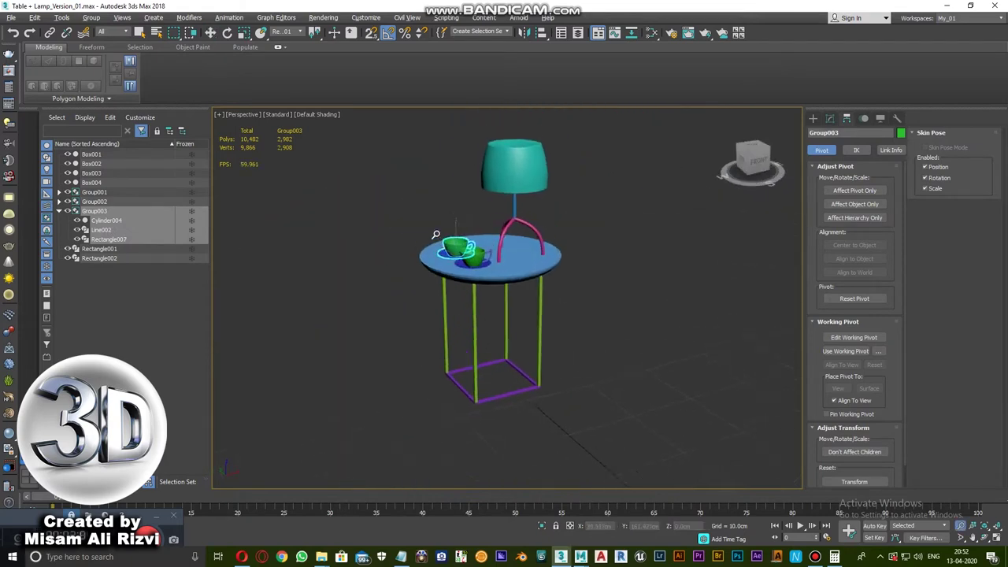
left_click(415, 223)
left_click(750, 165)
left_click(746, 178)
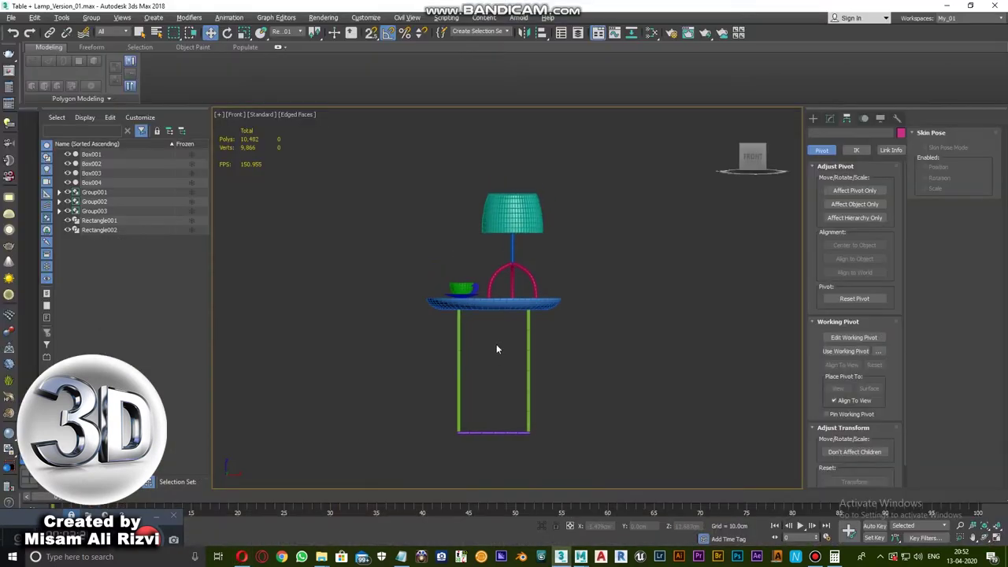
left_click_drag(496, 345, 492, 317)
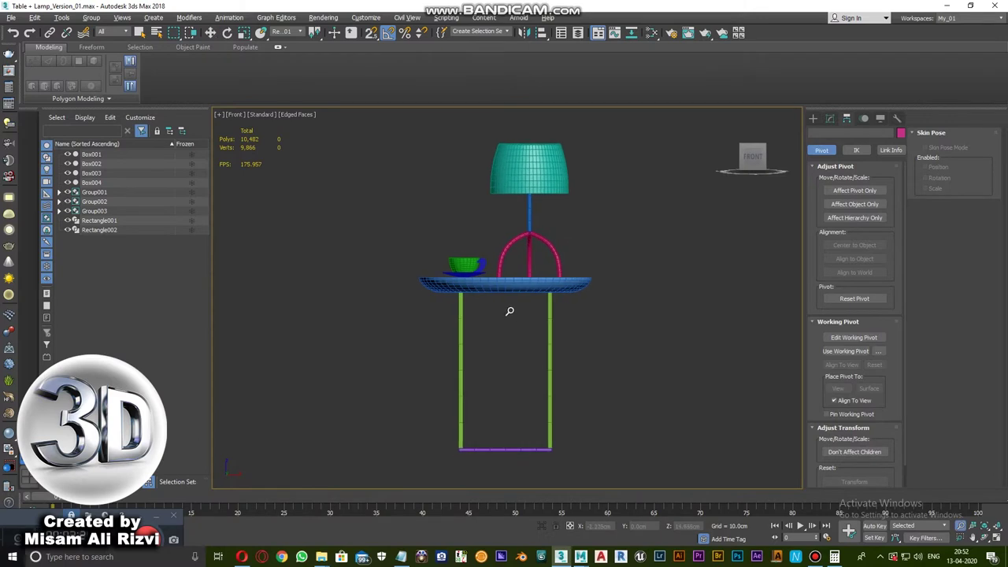
- Draw a new standard cylinder beside the table and enlarge its radius and height
left_click(153, 17)
left_click(260, 68)
left_click_drag(585, 331, 645, 236)
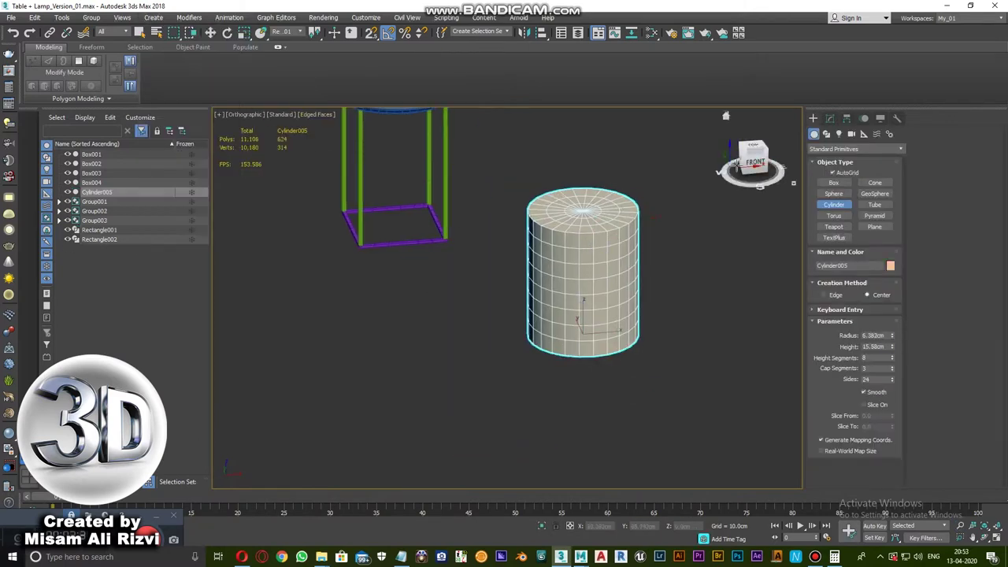
key("z")
left_click(830, 118)
left_click_drag(894, 284, 894, 271)
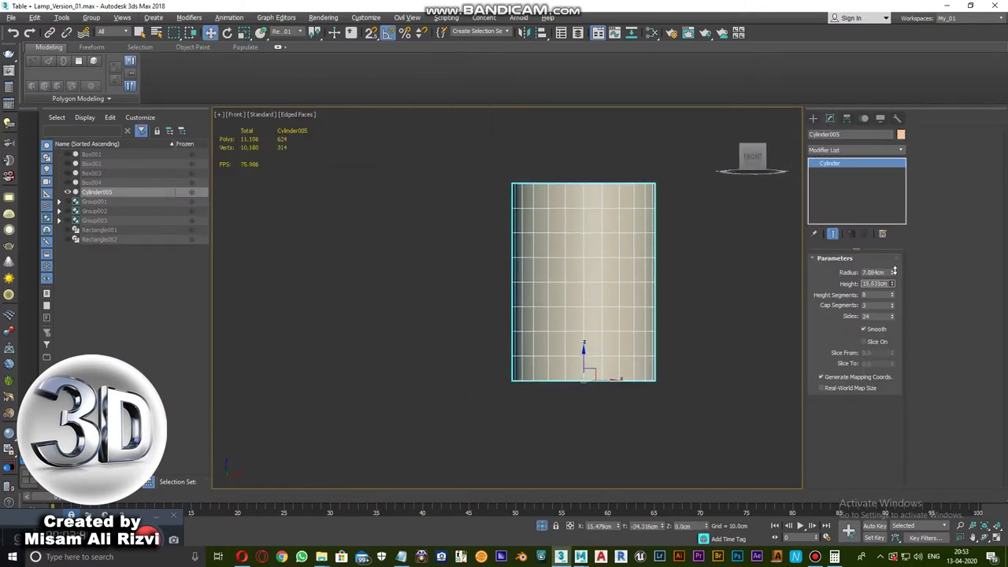
middle_click_drag(719, 268, 721, 299, "alt")
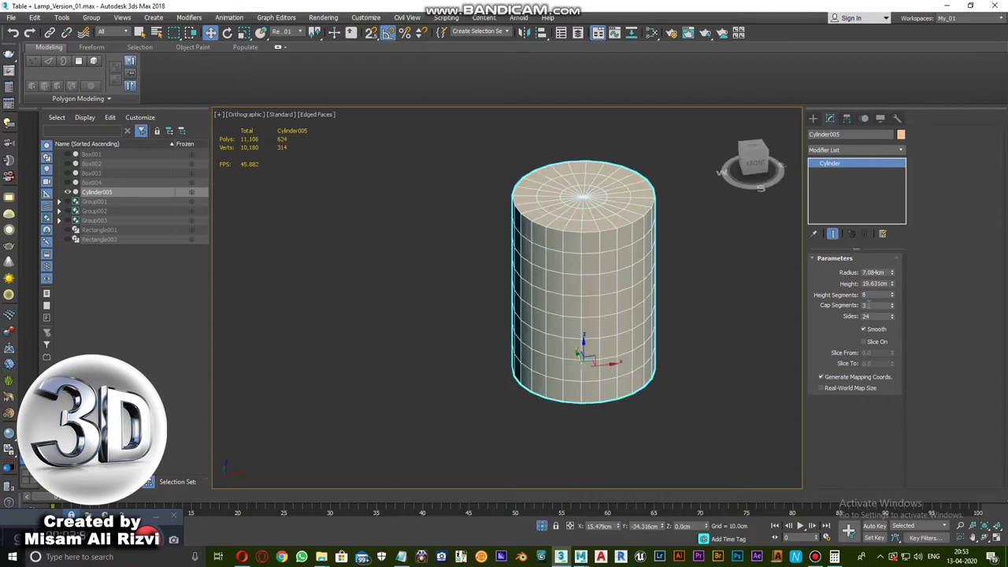
middle_click_drag(826, 306, 722, 291, "alt")
key("f")
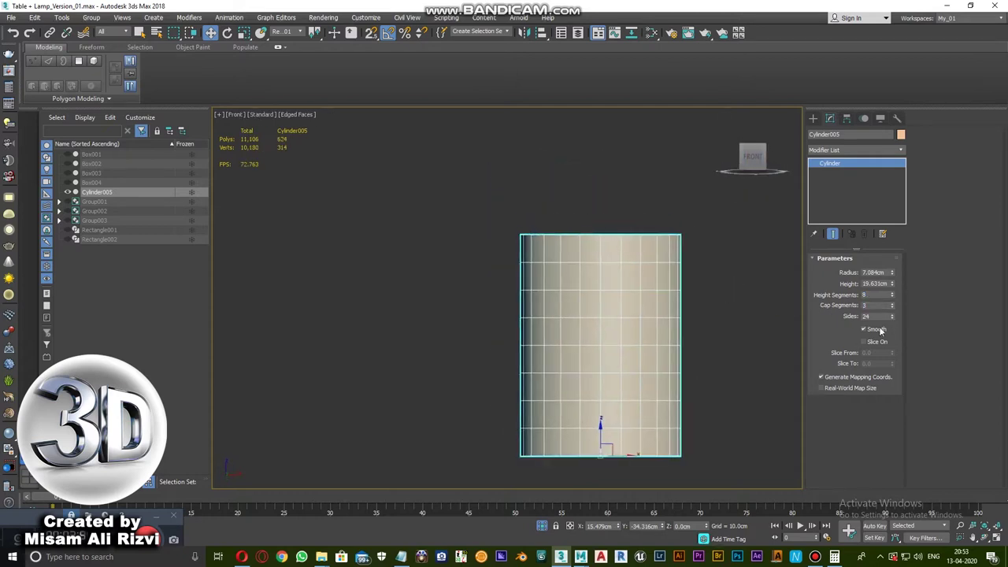
- Add a Taper modifier to the cylinder with amount reduced to 0.51
left_click(535, 239)
left_click(189, 17)
left_click(293, 426)
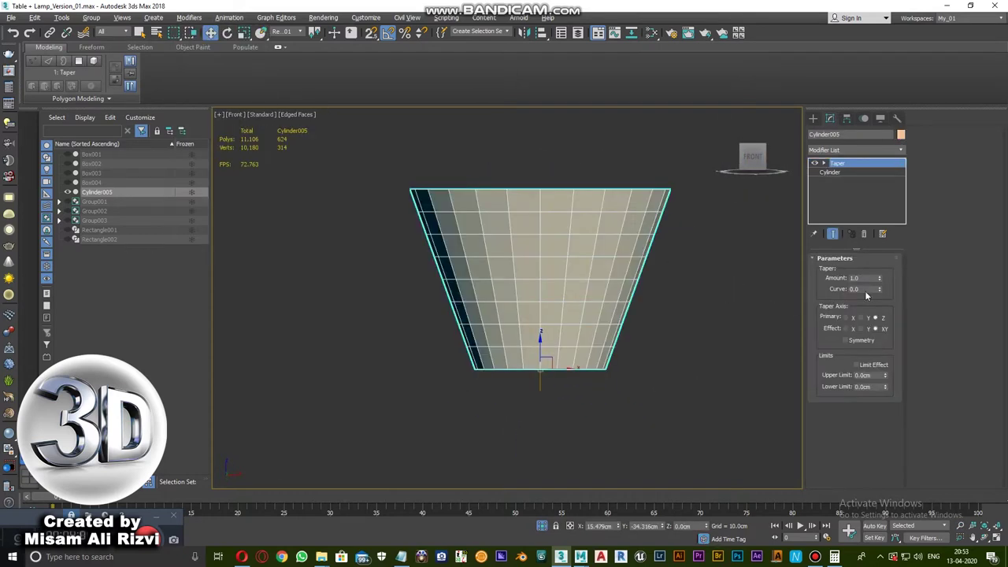
mouse_move(878, 278)
left_mouse_down()
mouse_move(872, 290)
mouse_move(882, 260)
mouse_move(864, 282)
left_mouse_up()
left_click(829, 172)
left_click(837, 163)
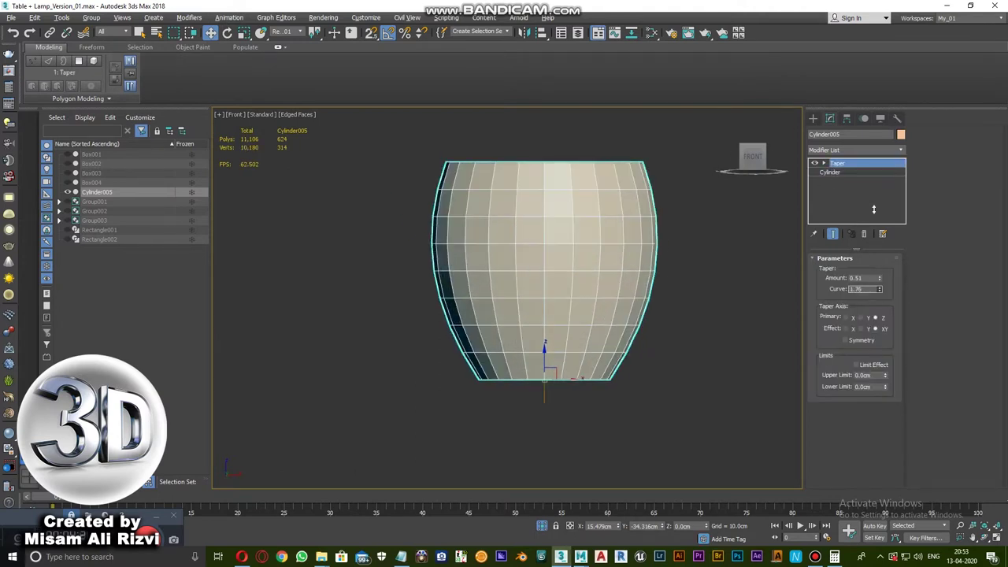
type("0.35")
- Add Edit Poly above the taper and delete the cylinder's top cap polygons
left_click(189, 17)
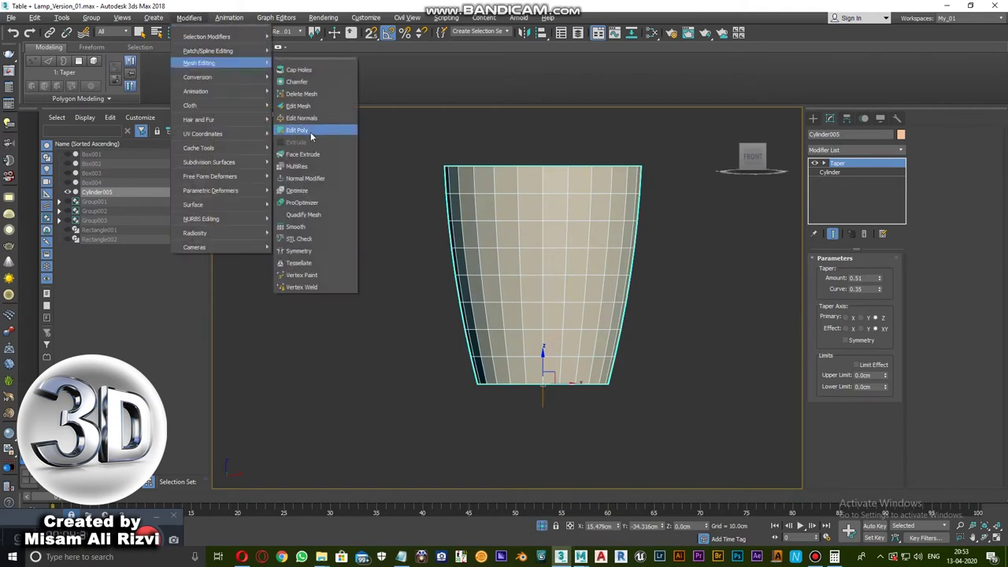
left_click(310, 132)
key("p")
key("4")
key("t")
left_click_drag(396, 207, 475, 263)
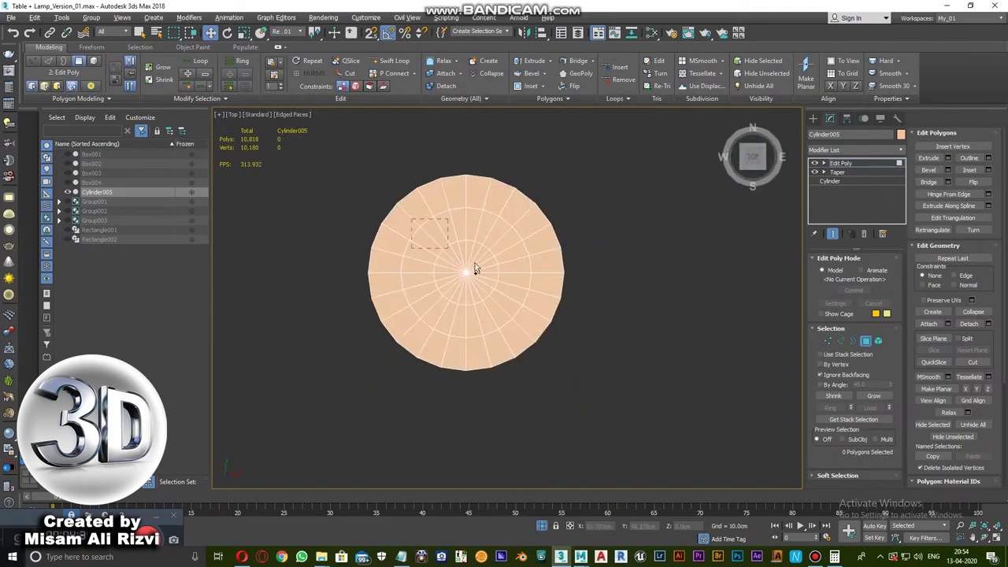
key("Delete")
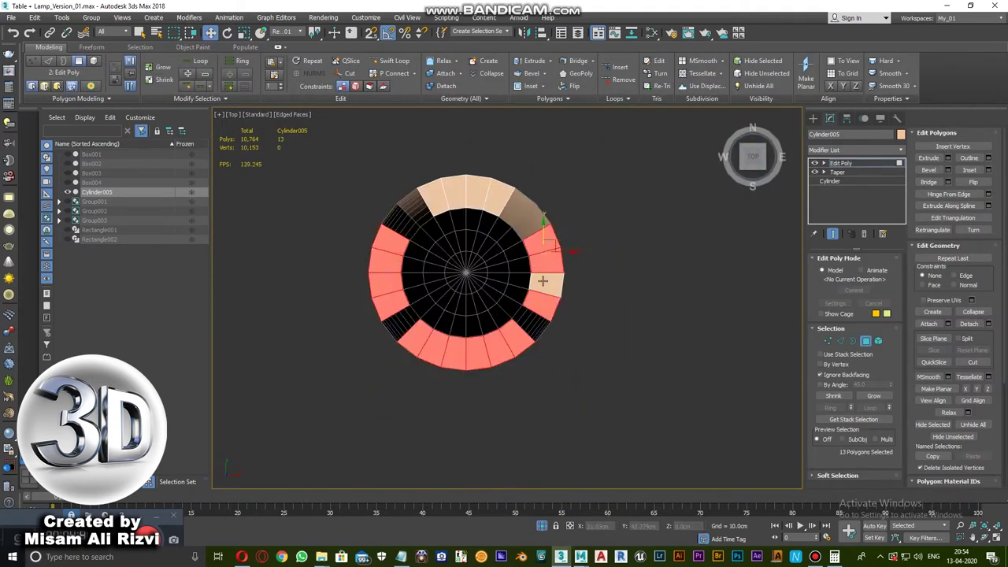
mouse_move(489, 296)
middle_mouse_down("alt")
mouse_move(516, 244)
mouse_move(771, 205)
mouse_move(599, 260)
mouse_move(568, 254)
middle_mouse_up("alt")
key("Delete")
- Shape the bottom's centre vertex and edges, then add a Shell for 0.75cm walls
scroll(567, 255, "up", 5)
key("1")
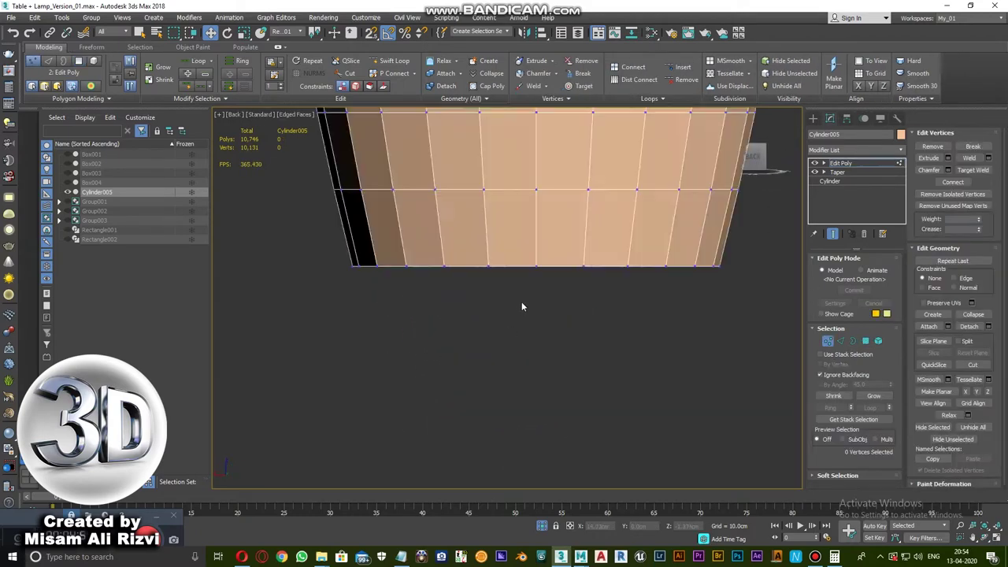
left_click(536, 203)
mouse_move(521, 302)
middle_mouse_down("alt")
mouse_move(535, 203)
mouse_move(583, 254)
mouse_move(549, 399)
mouse_move(544, 371)
middle_mouse_up("alt")
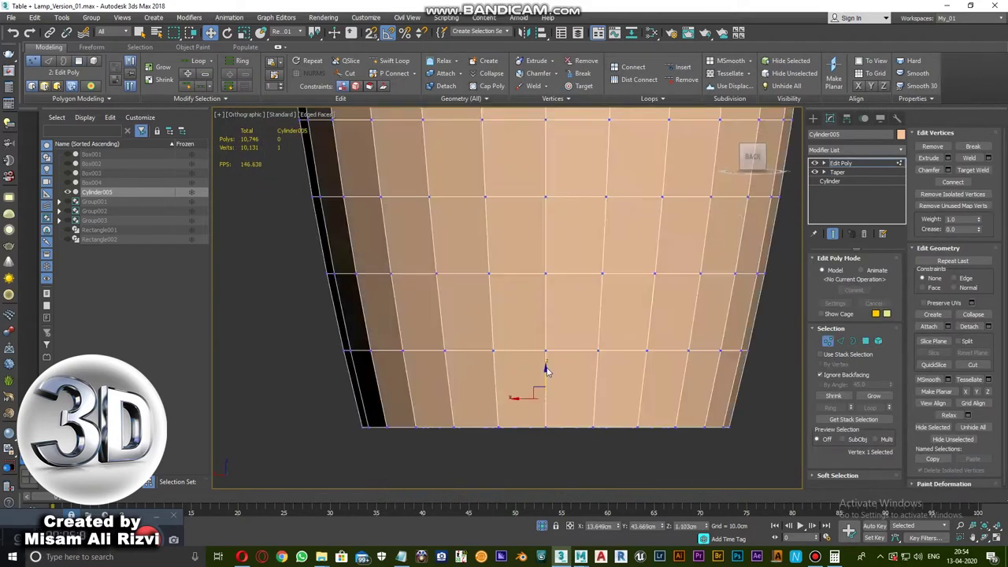
key("2")
scroll(532, 298, "down", 3)
mouse_move(538, 296)
middle_mouse_down("alt")
mouse_move(551, 378)
mouse_move(693, 176)
middle_mouse_up("alt")
key("F3")
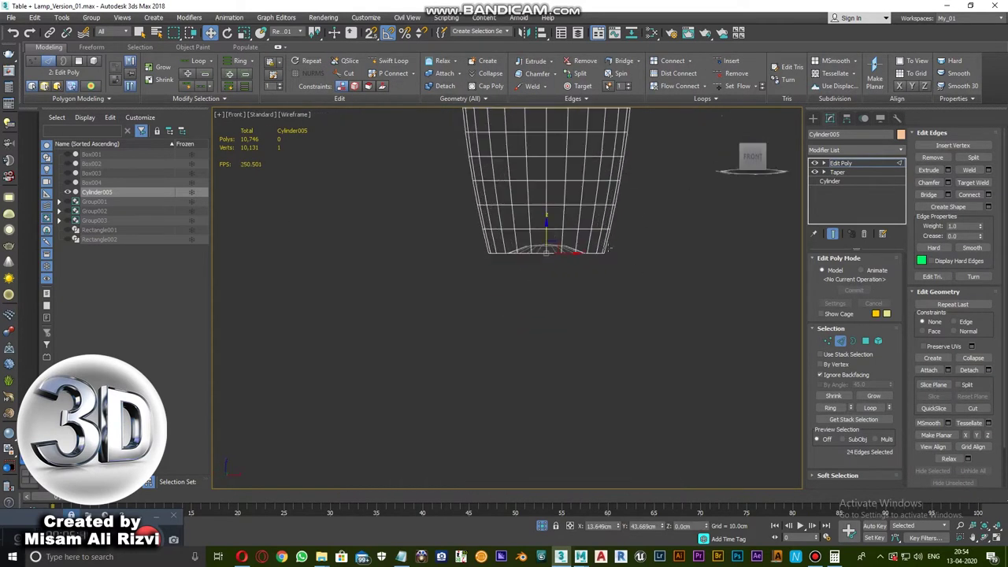
scroll(588, 285, "up", 5)
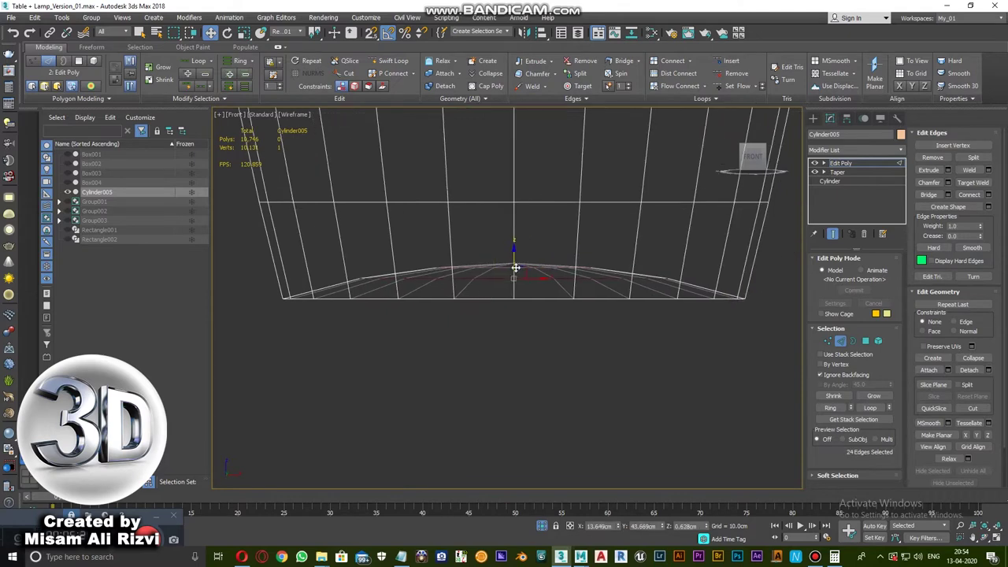
key("2")
key("F3")
middle_click_drag(520, 272, 519, 331, "alt")
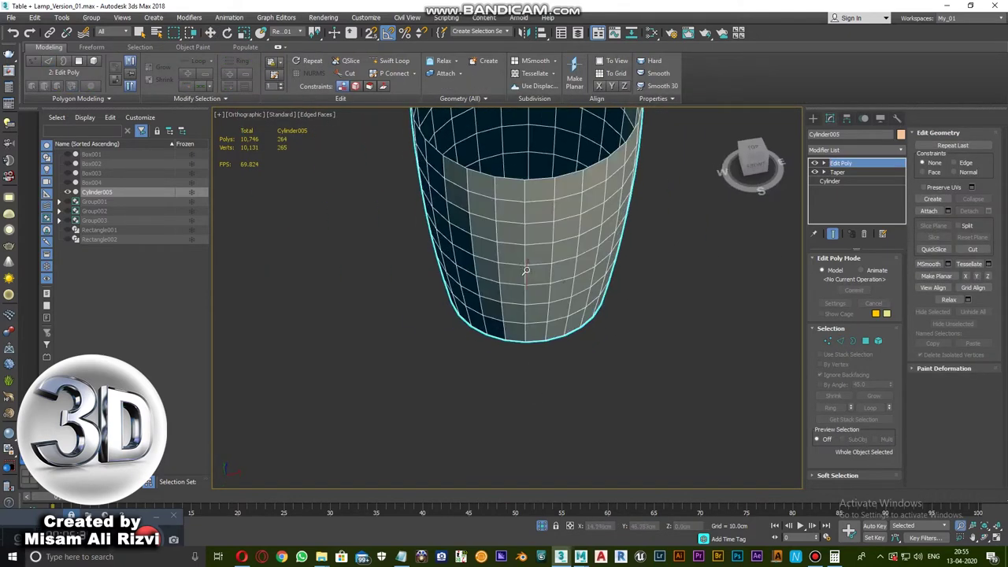
left_click(189, 17)
left_click(311, 354)
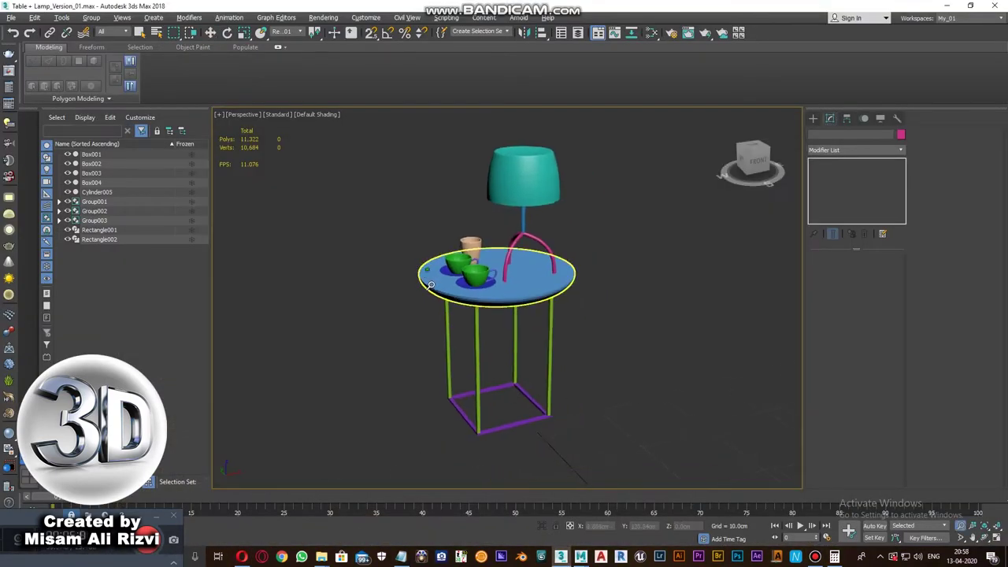
- Add an Edit Poly modifier to the purple frame and select an edge loop around it
middle_click_drag(483, 329, 322, 184, "alt")
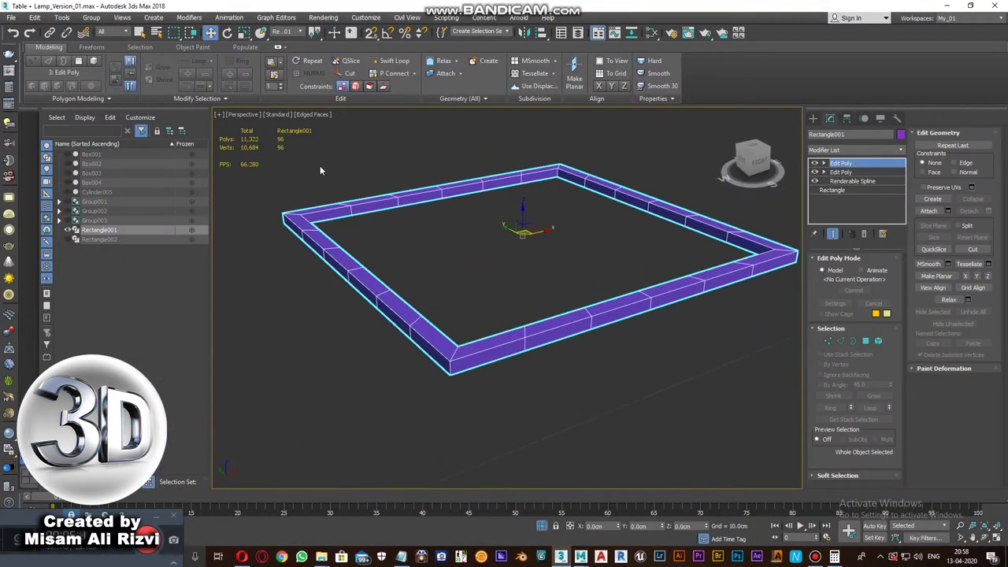
left_click(189, 18)
left_click(316, 67)
scroll(551, 197, "up", 3)
scroll(550, 201, "up", 2)
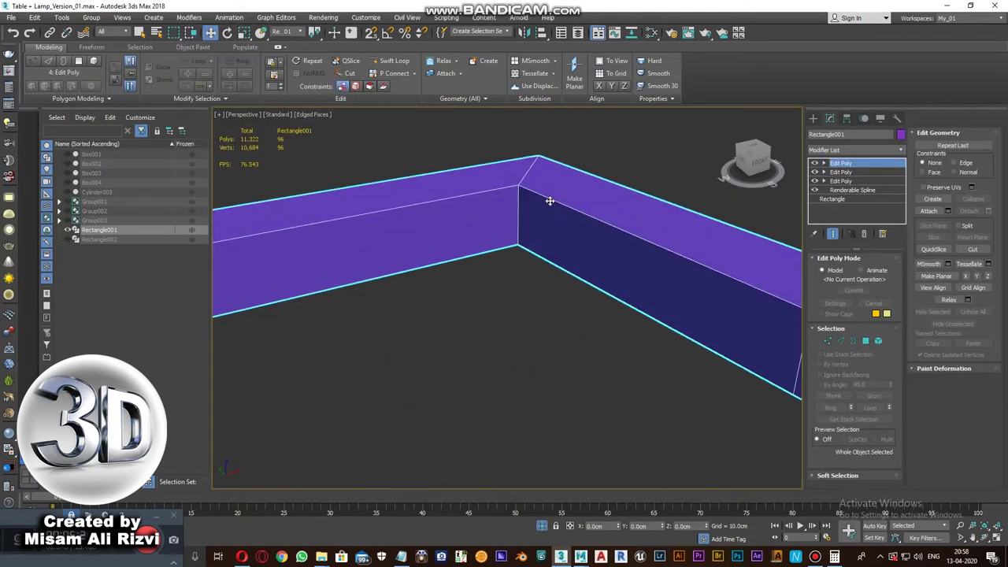
key("2")
double_click(522, 207)
scroll(544, 353, "down", 3)
scroll(537, 249, "up", 2)
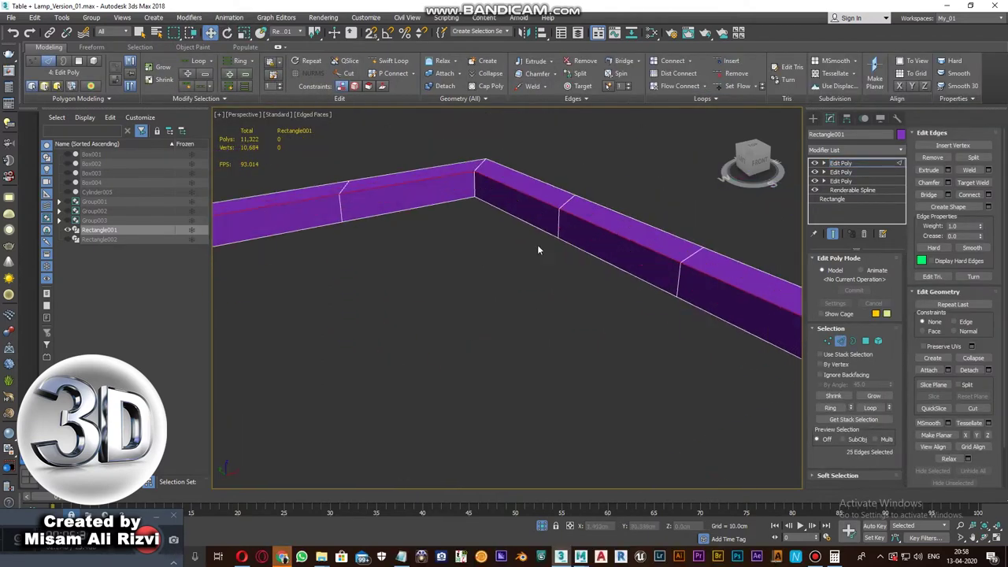
scroll(541, 284, "down", 3)
scroll(527, 228, "up", 3)
- Extend the edge selection to the lower loop and the remaining frame edges
double_click(526, 228)
scroll(527, 227, "down", 3)
scroll(528, 225, "up", 3)
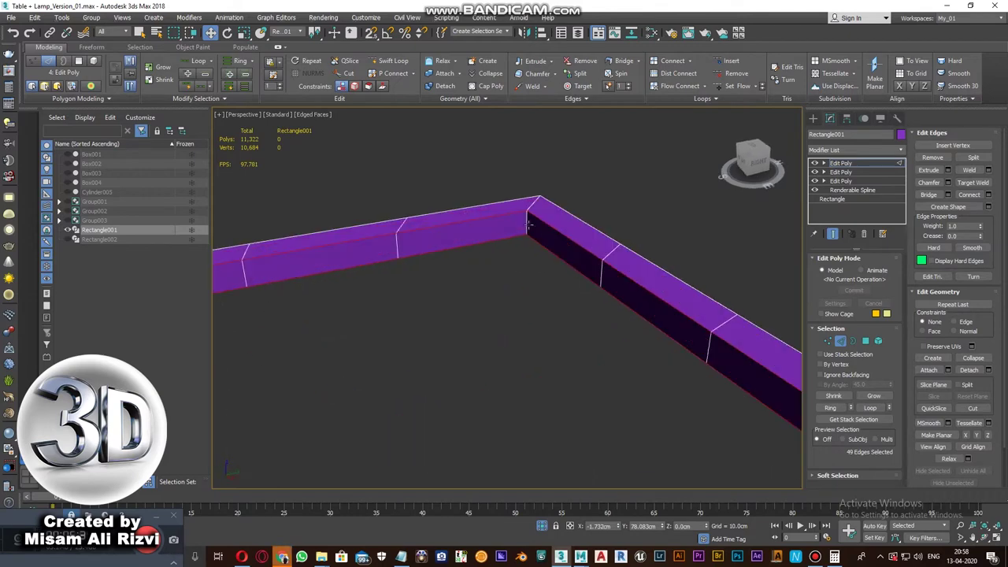
left_click(529, 225, "ctrl")
scroll(543, 252, "down", 2)
scroll(518, 265, "up", 3)
middle_click_drag(518, 264, 394, 281, "alt")
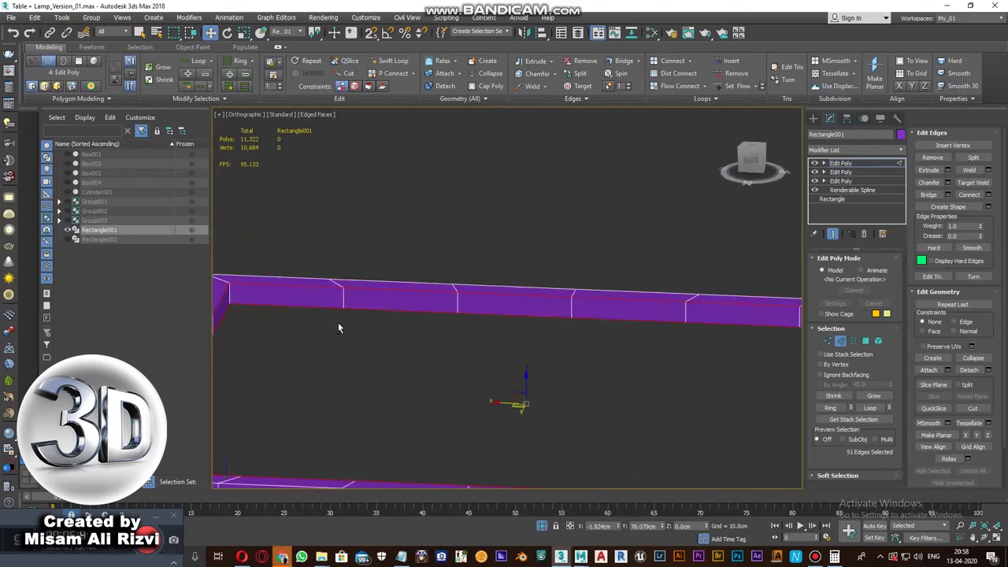
mouse_move(338, 328)
middle_mouse_down("alt")
mouse_move(472, 207)
mouse_move(507, 330)
mouse_move(508, 214)
mouse_move(483, 304)
mouse_move(390, 243)
middle_mouse_up("alt")
scroll(483, 303, "down", 2)
left_click(390, 243, "ctrl")
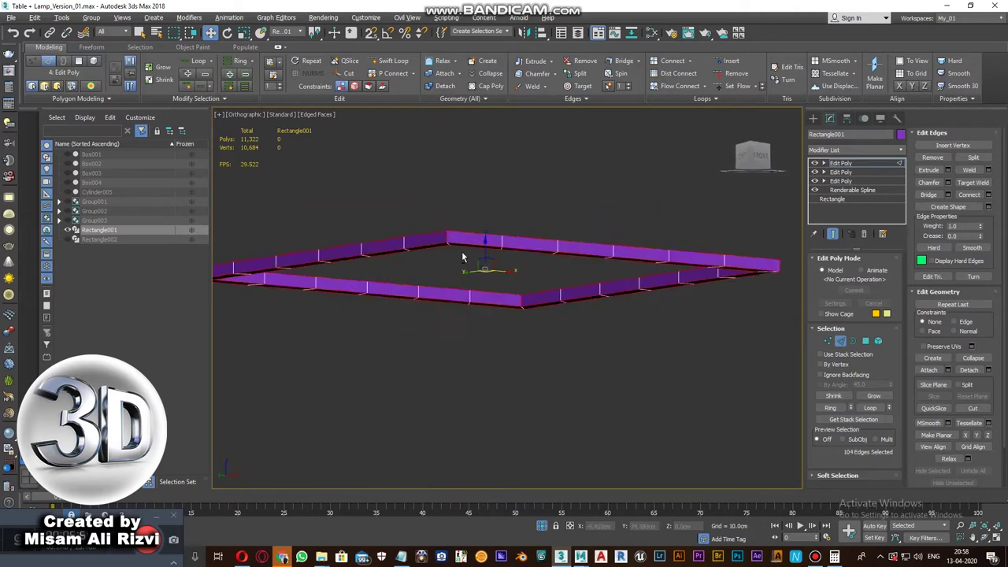
mouse_move(462, 256)
middle_mouse_down("alt")
mouse_move(472, 236)
mouse_move(493, 239)
middle_mouse_up("alt")
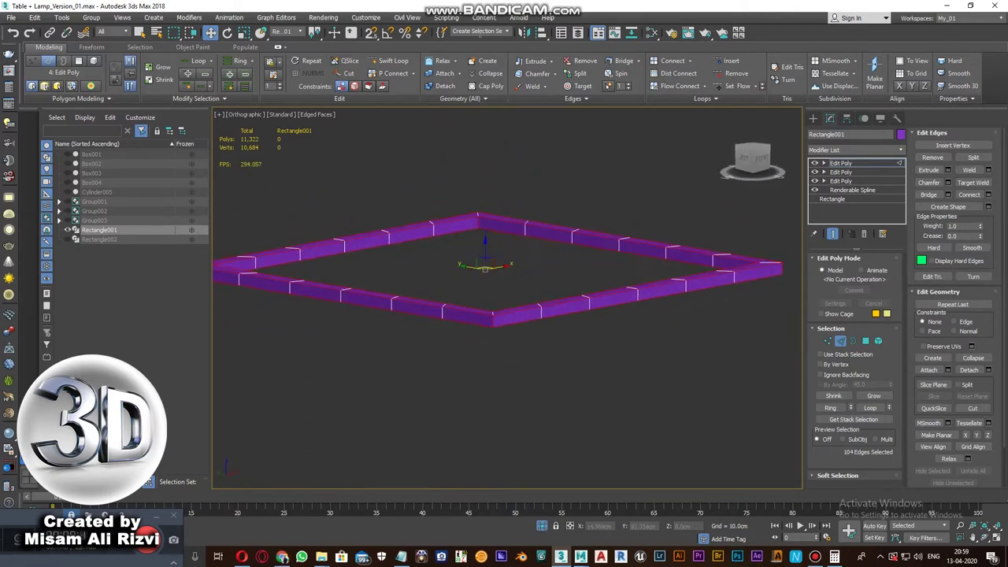
- Chamfer the selected frame edges with a small smoothed amount
left_click(537, 73)
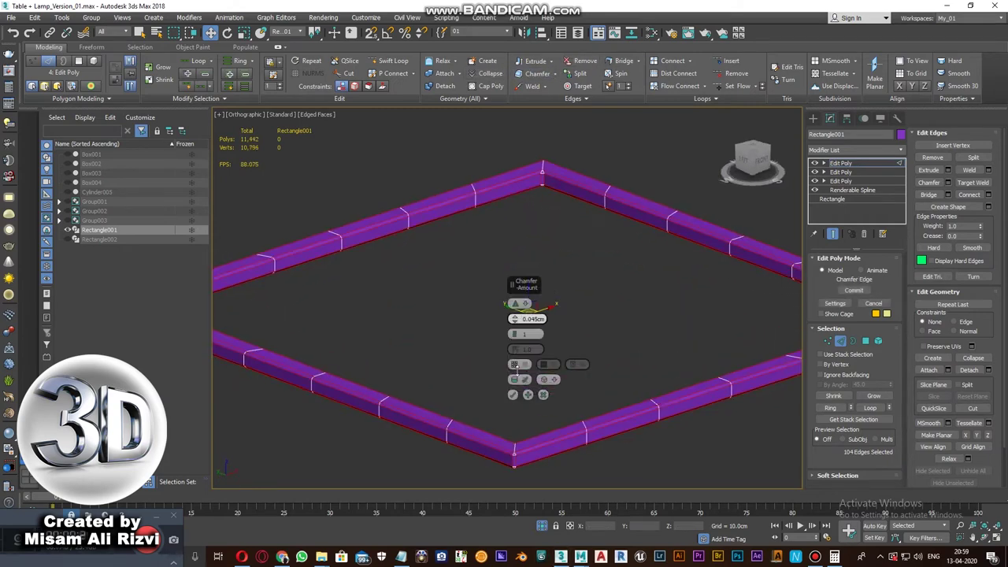
scroll(528, 252, "up", 5)
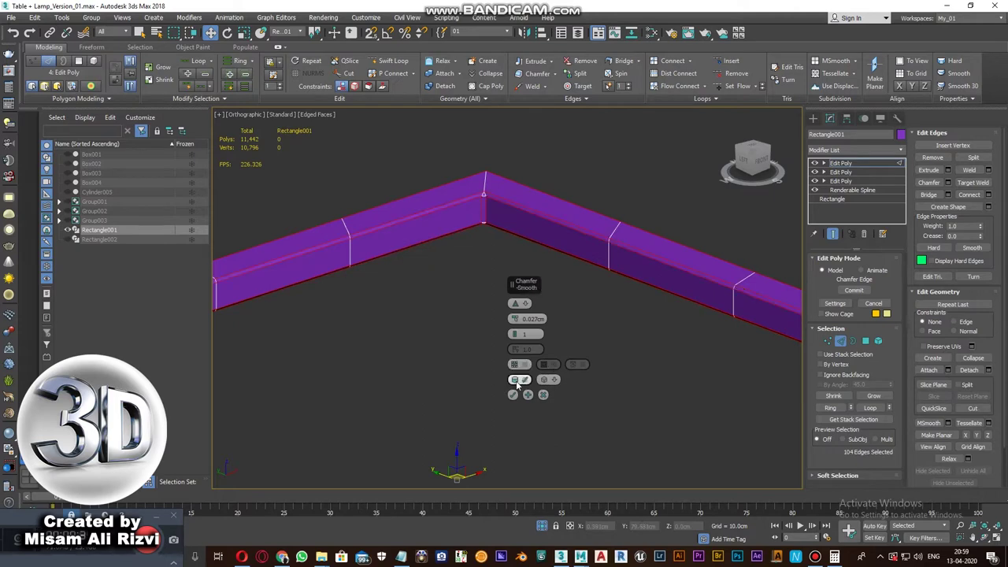
key("2")
scroll(512, 323, "down", 3)
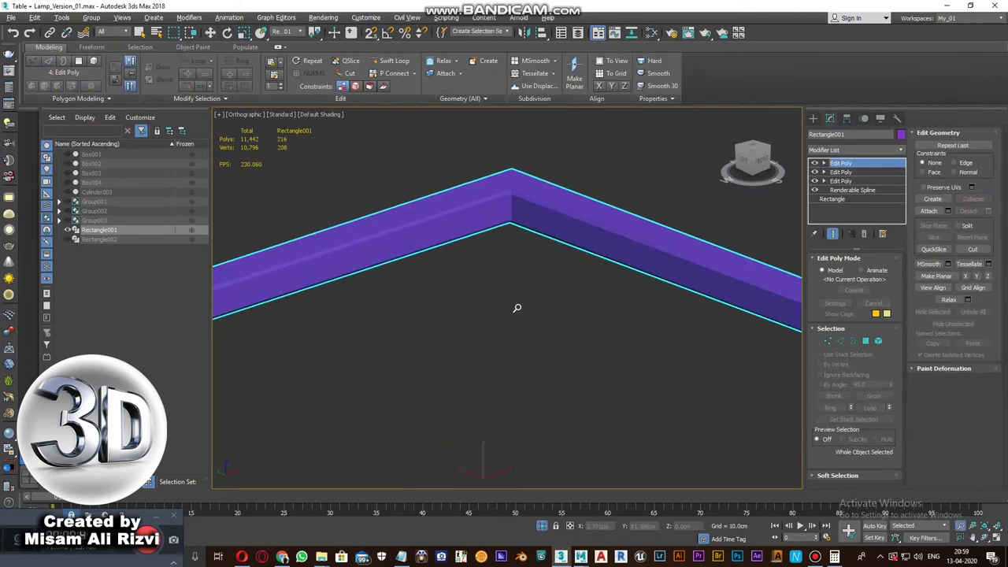
middle_click_drag(517, 308, 480, 302, "alt")
scroll(491, 333, "up", 1)
scroll(613, 193, "up", 3)
scroll(614, 193, "up", 2)
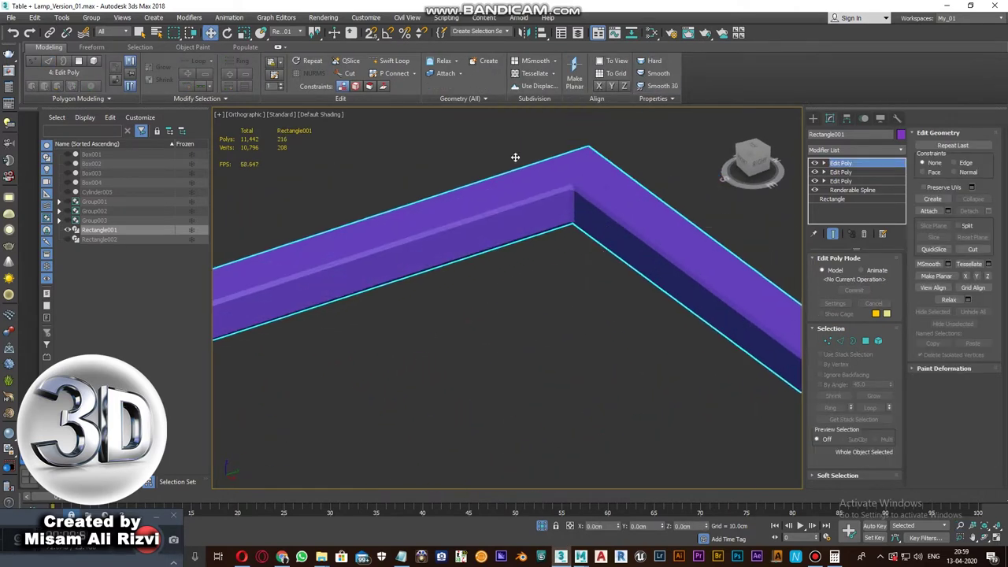
- Try OpenSubdiv smoothing on the frame, undo it, and deselect the frame
left_click(301, 217)
scroll(591, 300, "down", 3)
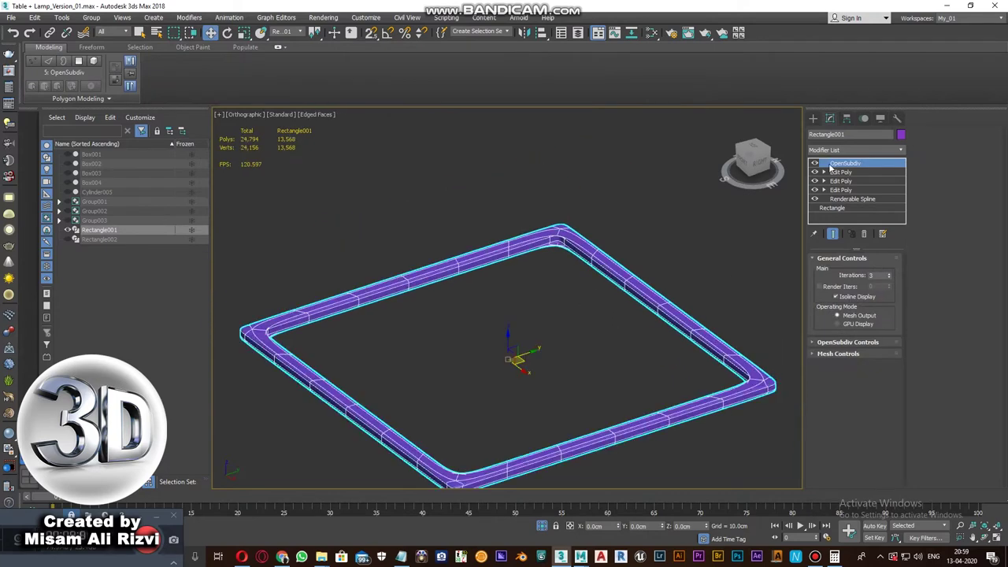
key("ctrl+z")
scroll(596, 249, "up", 3)
scroll(595, 249, "down", 2)
scroll(494, 339, "down", 3)
left_click(494, 339)
scroll(520, 325, "up", 1)
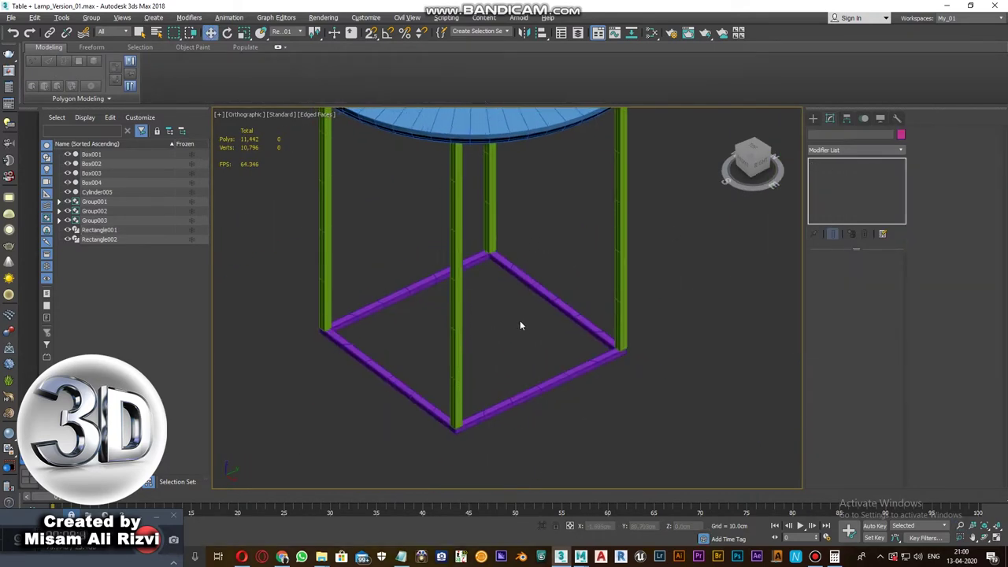
- Isolate table leg Box003 and select its edges in Edit Poly
left_click(506, 224)
key("alt+q")
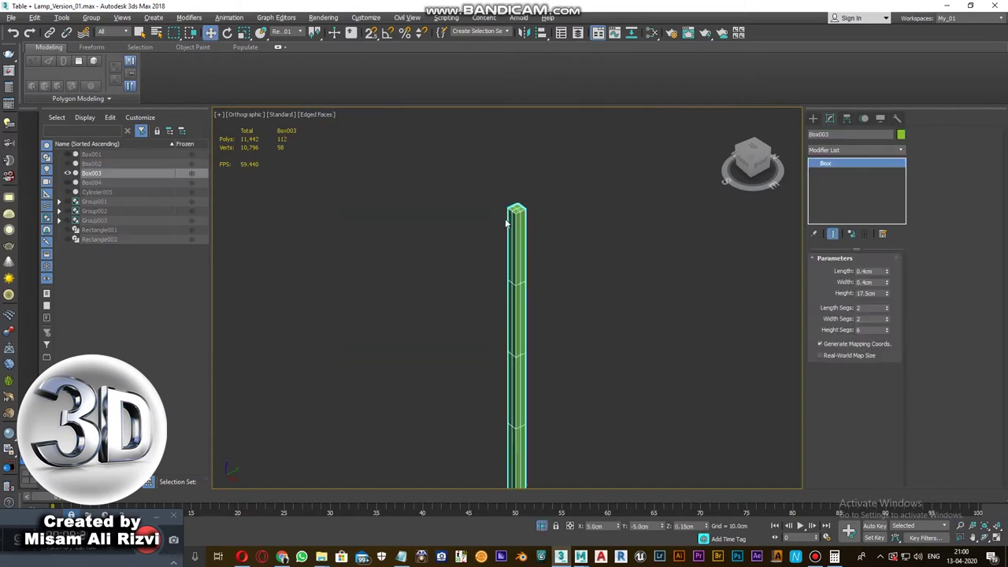
key("2")
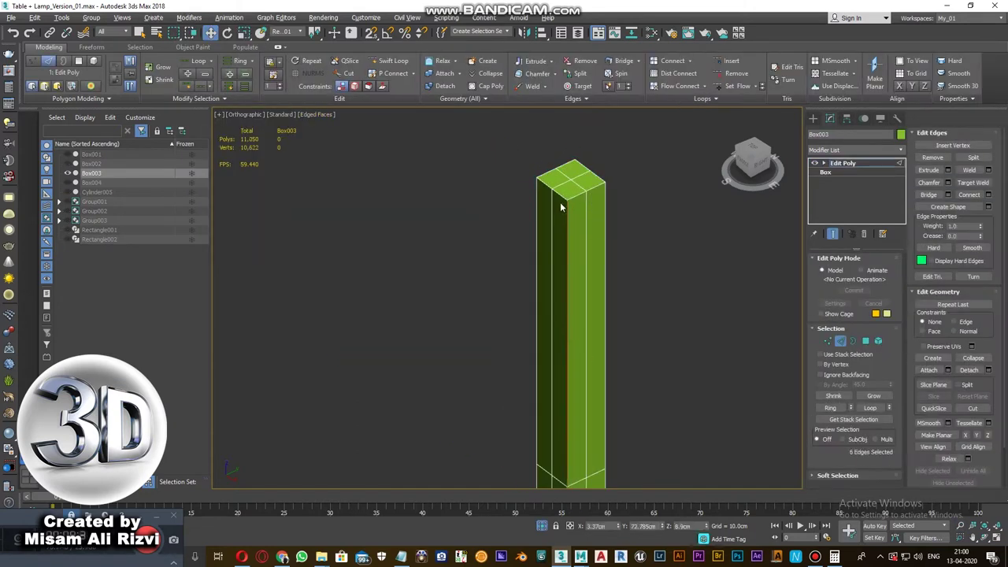
middle_click_drag(596, 215, 955, 60, "alt")
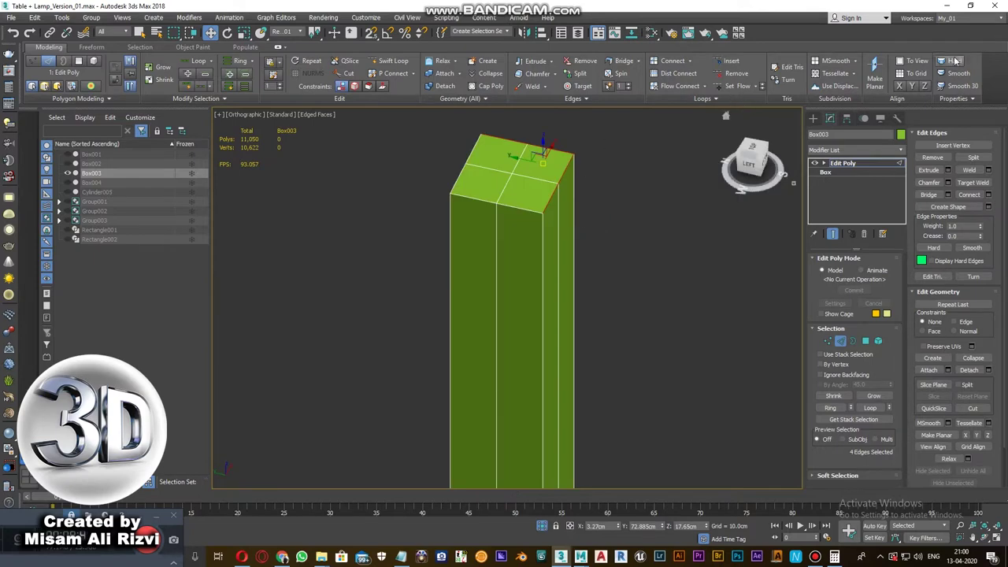
mouse_move(452, 214)
middle_mouse_down("alt")
mouse_move(483, 244)
mouse_move(642, 248)
mouse_move(594, 256)
mouse_move(559, 282)
middle_mouse_up("alt")
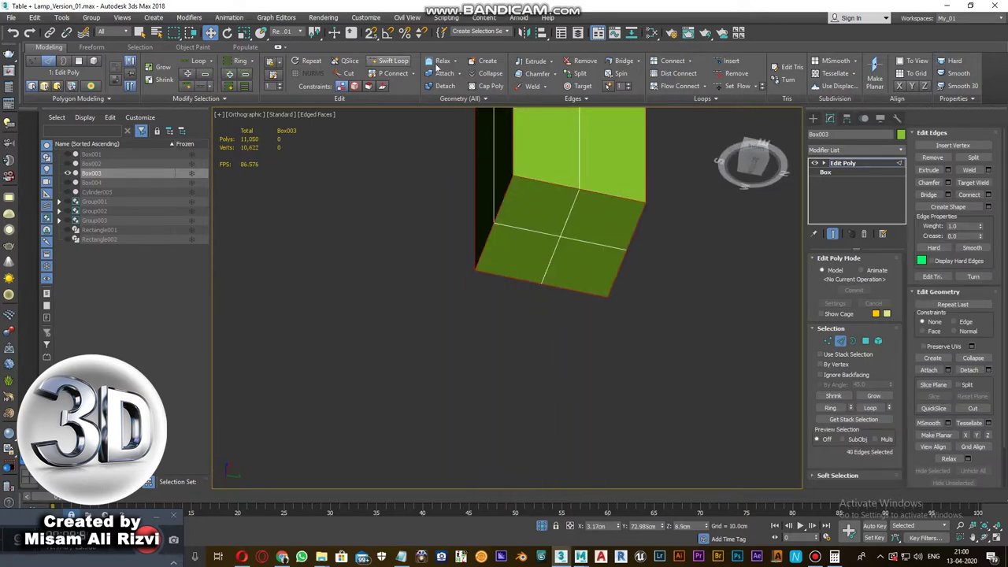
scroll(548, 332, "up", 3)
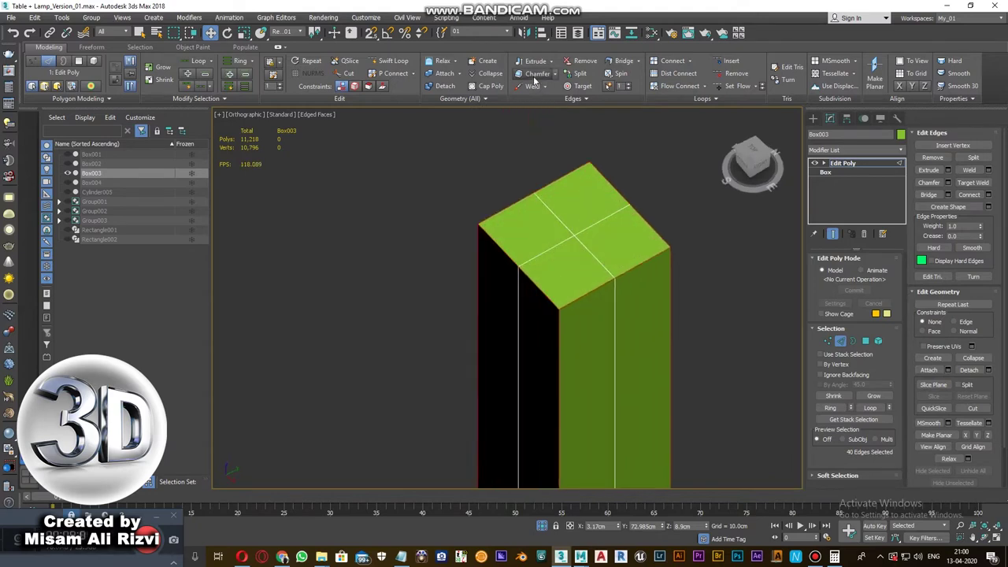
- Chamfer the leg's edges by about 0.02cm
left_click(533, 73)
left_click(542, 528)
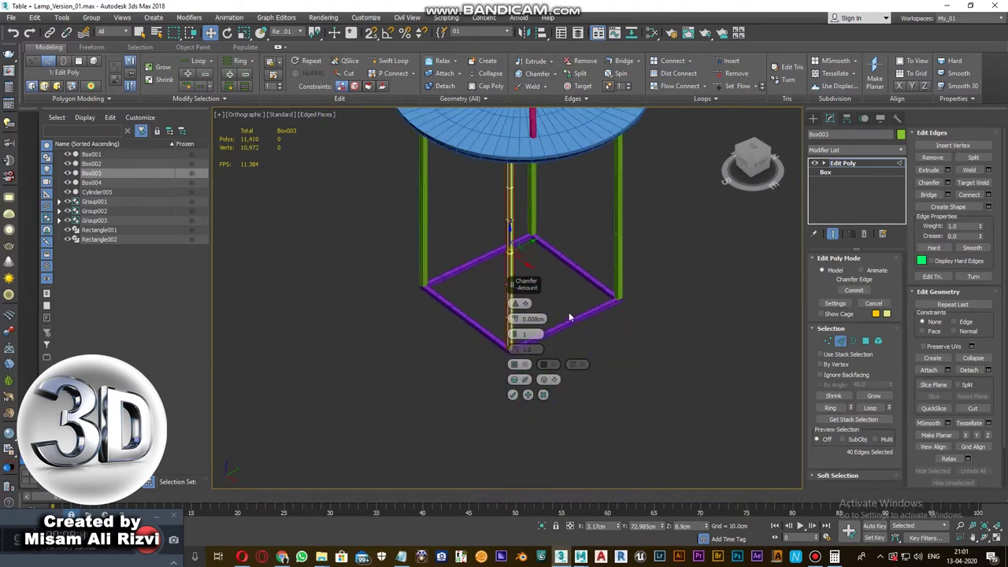
scroll(599, 244, "up", 3)
scroll(598, 244, "up", 2)
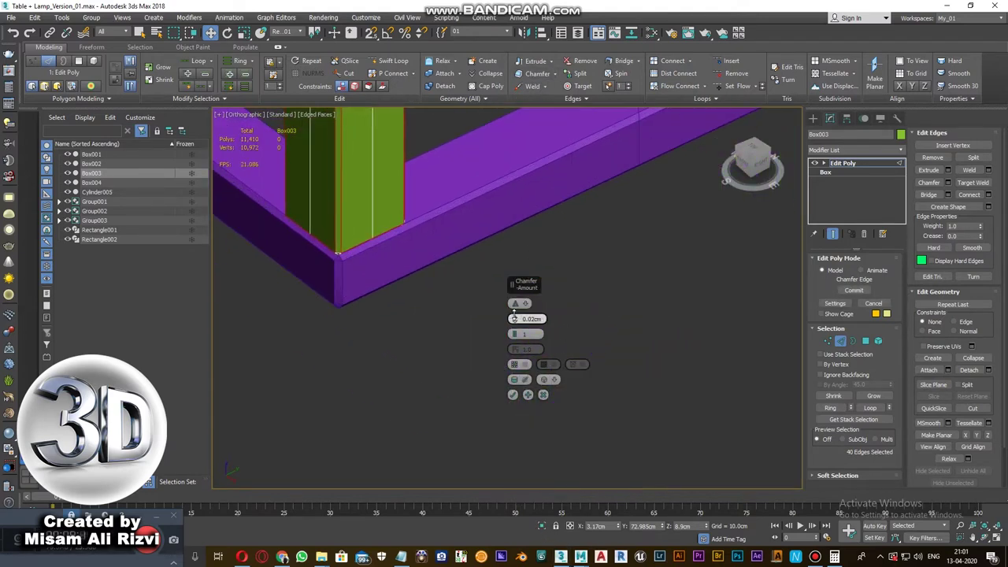
key("Escape")
scroll(520, 306, "down", 3)
- Apply Smooth 30 to the leg, then exit isolation and deselect it
key("alt+q")
left_click(657, 73)
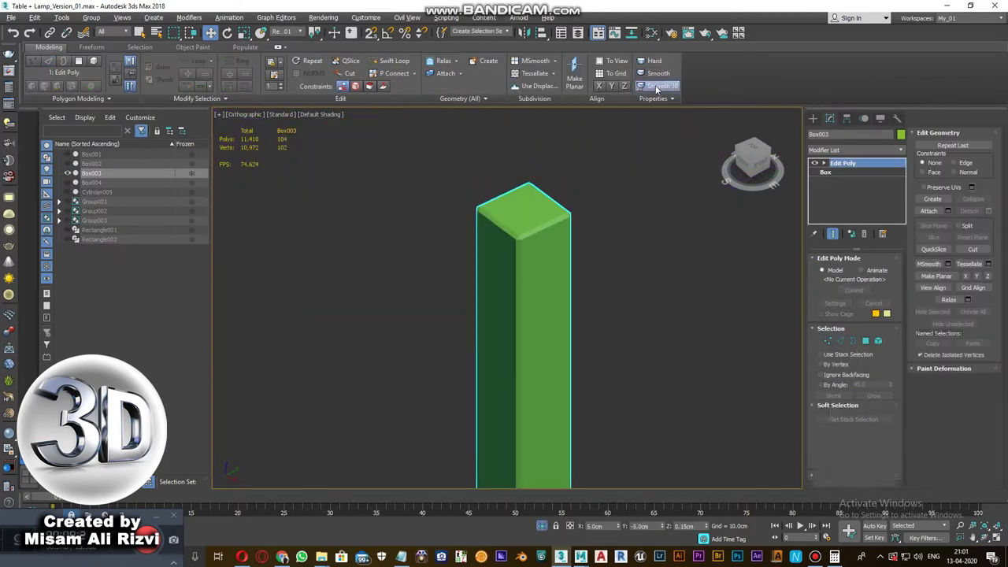
scroll(554, 264, "up", 2)
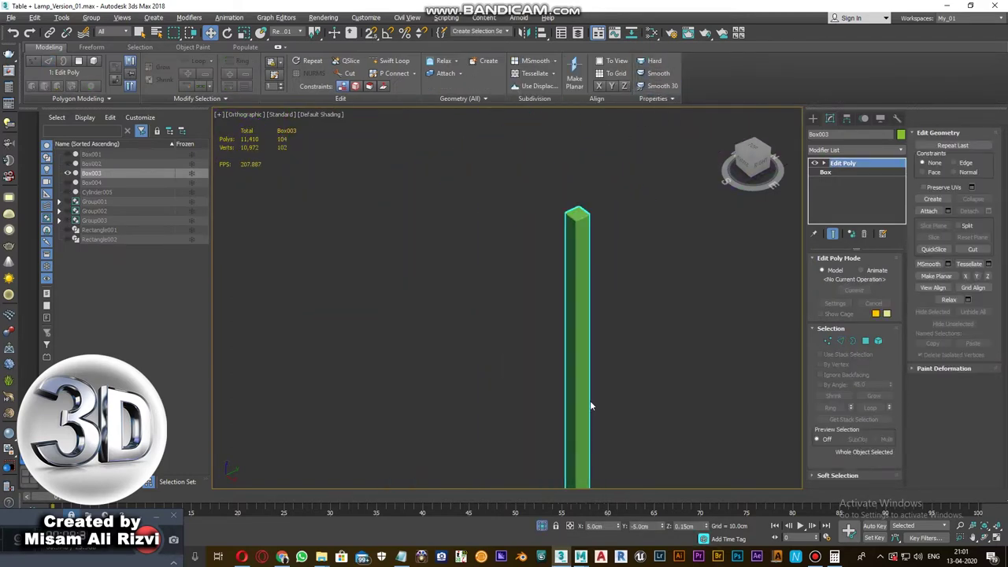
key("alt+q")
scroll(550, 397, "up", 3)
key("F4")
scroll(523, 356, "up", 2)
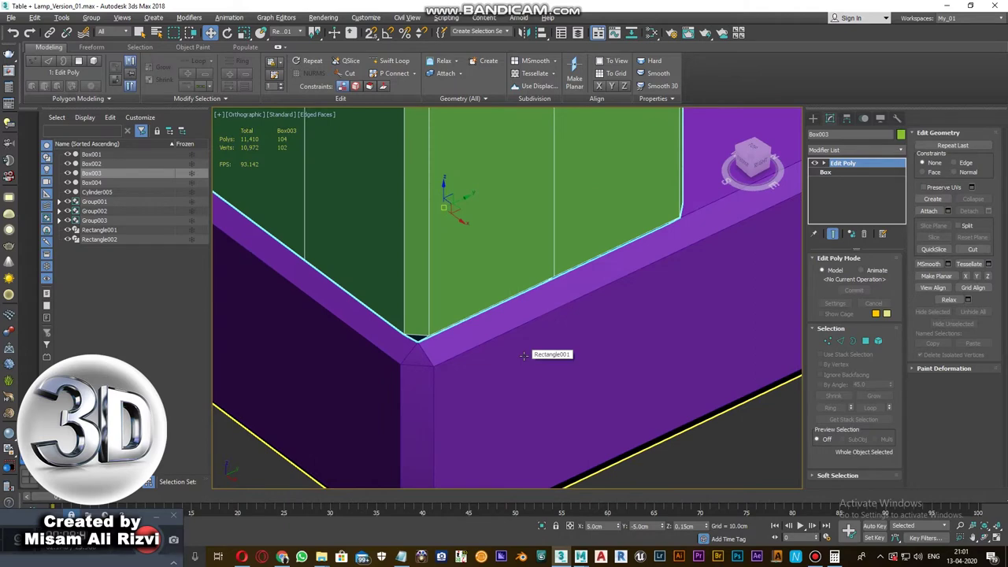
scroll(524, 356, "down", 4)
left_click(550, 346)
key("F4")
scroll(583, 356, "down", 3)
- Isolate tabletop disc Rectangle002, add an Edit Poly layer for rim edge loops, then hide it
scroll(617, 427, "down", 5)
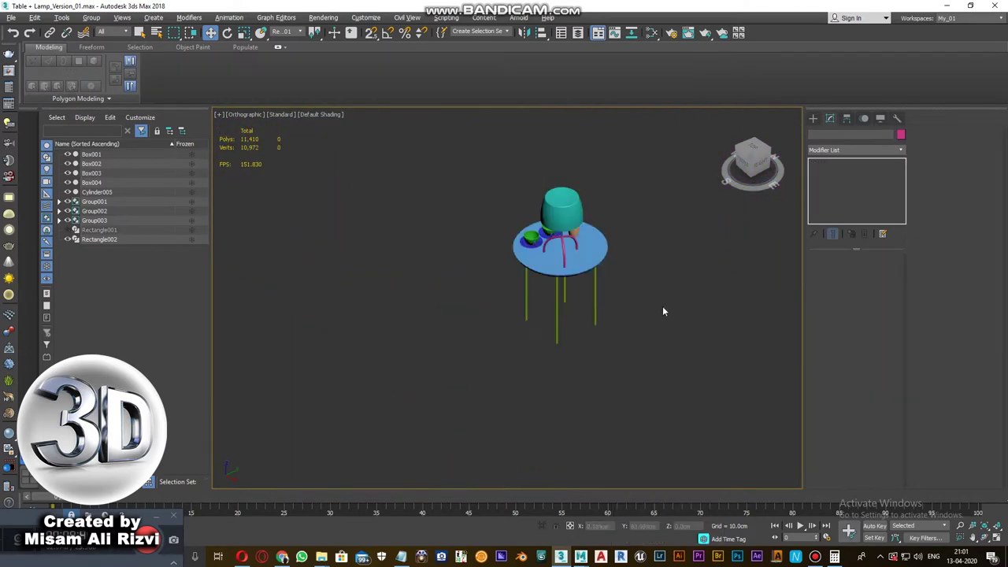
left_click(565, 319)
left_click(567, 225)
key("alt+q")
key("F4")
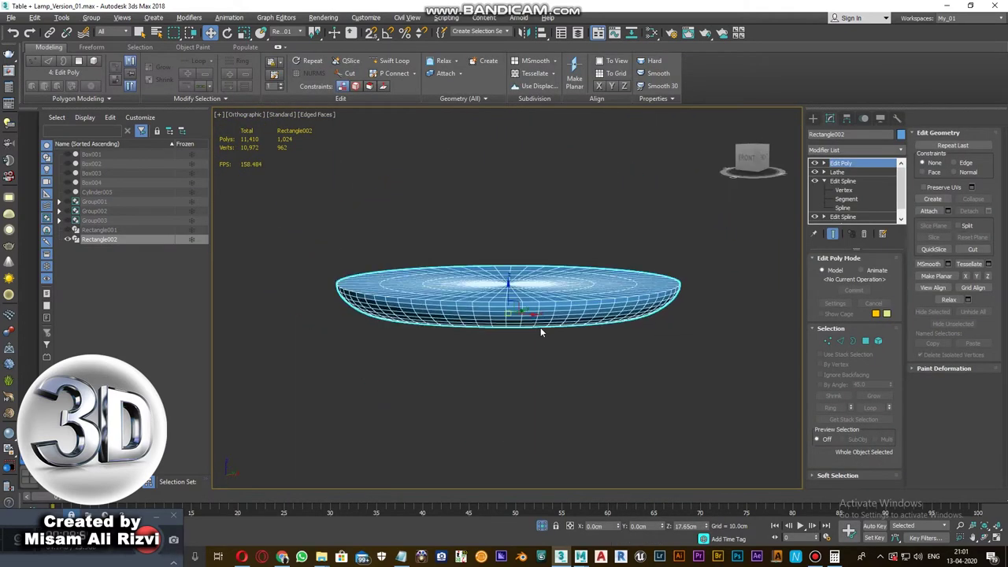
left_click(307, 107)
scroll(412, 360, "up", 5)
middle_click_drag(412, 360, 280, 100, "alt")
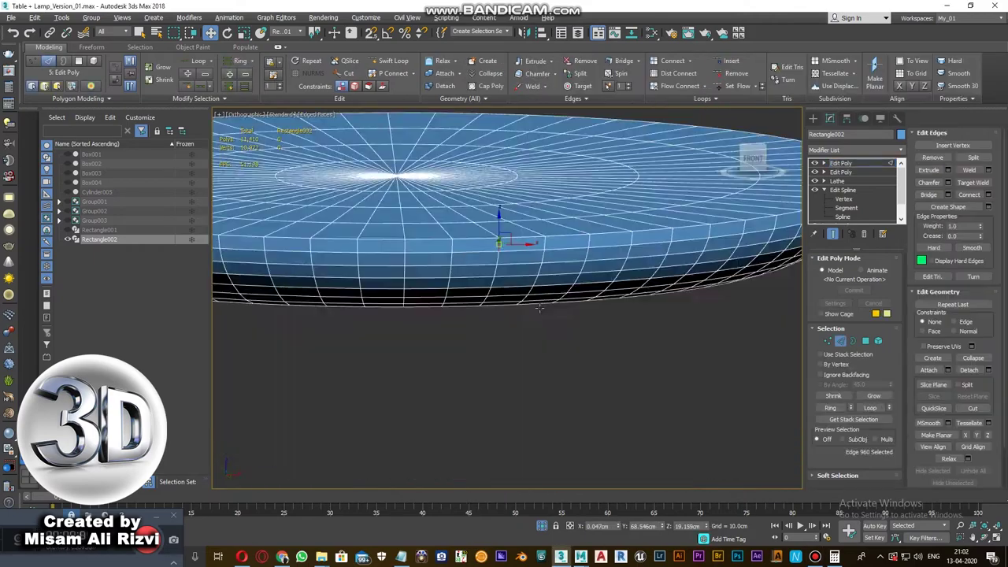
key("2")
scroll(299, 126, "up", 4)
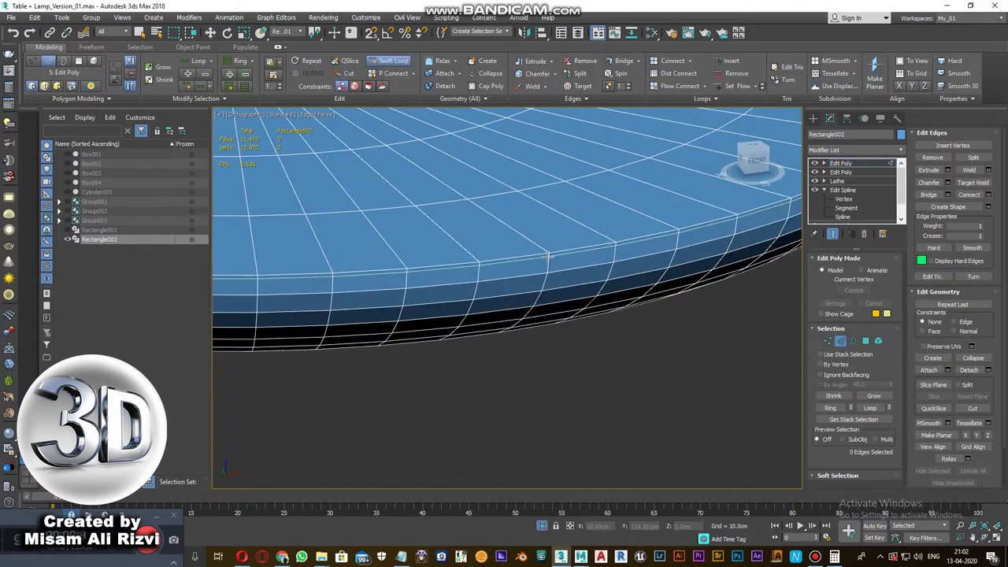
scroll(549, 256, "down", 8)
key("2")
key("F4")
scroll(574, 267, "down", 2)
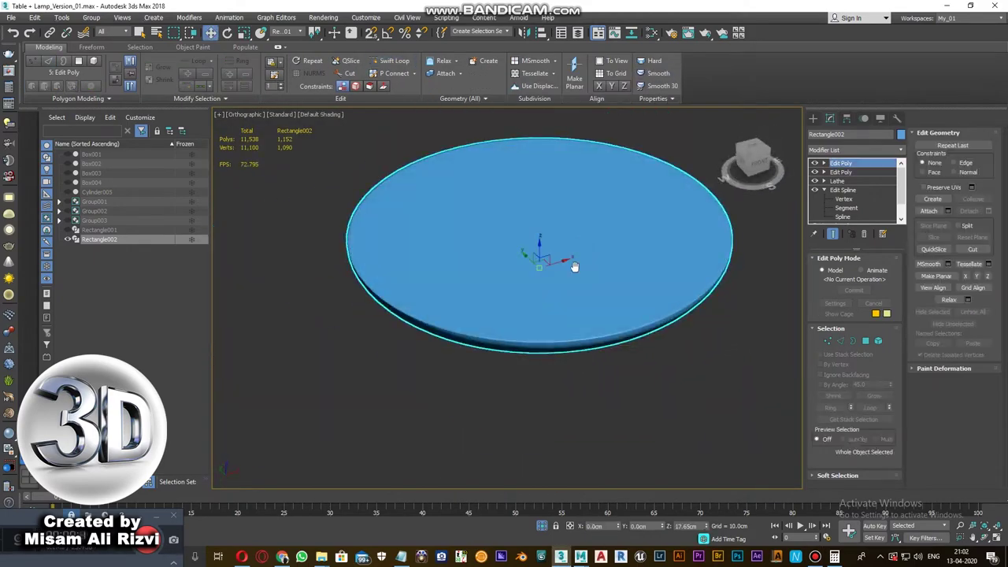
right_click(575, 267)
left_click(596, 251)
- Isolate the curved lamp leg Rectangle005 and add edge loops near its lower end
left_click(592, 270)
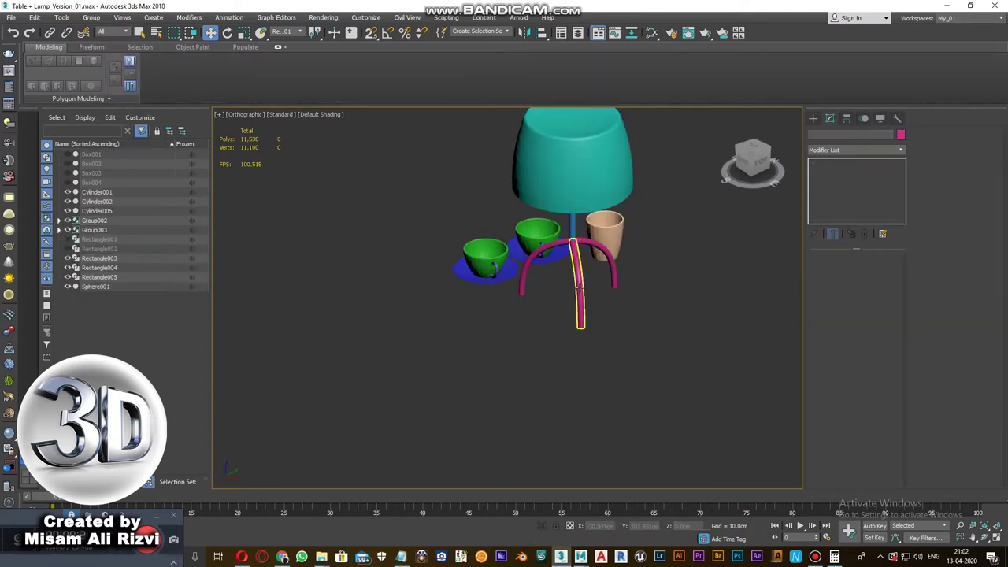
left_click(580, 288)
key("alt+q")
scroll(338, 248, "up", 5)
key("F4")
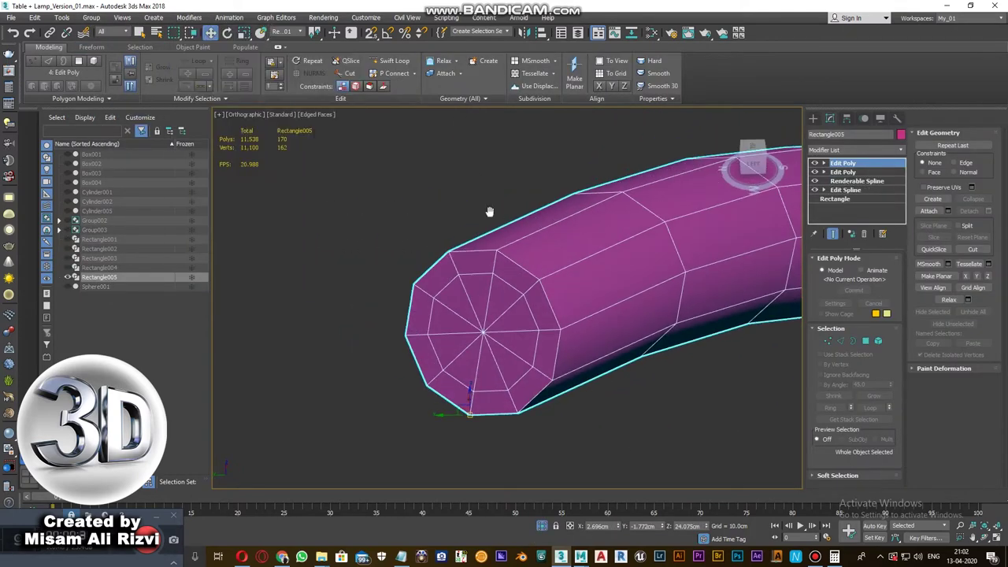
scroll(489, 211, "up", 2)
key("2")
scroll(572, 263, "down", 6)
middle_click_drag(572, 263, 638, 359, "alt")
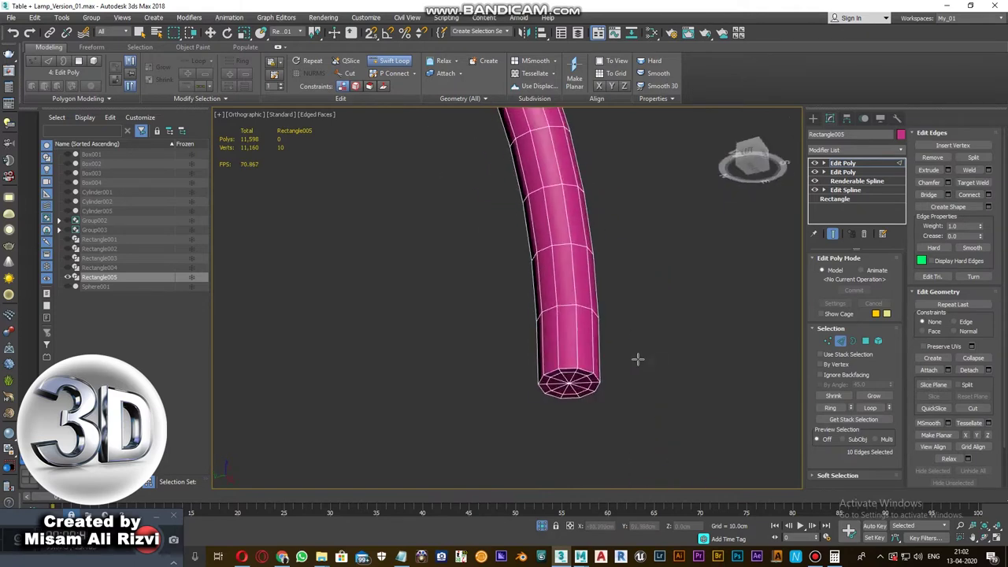
scroll(638, 359, "up", 8)
scroll(589, 293, "down", 5)
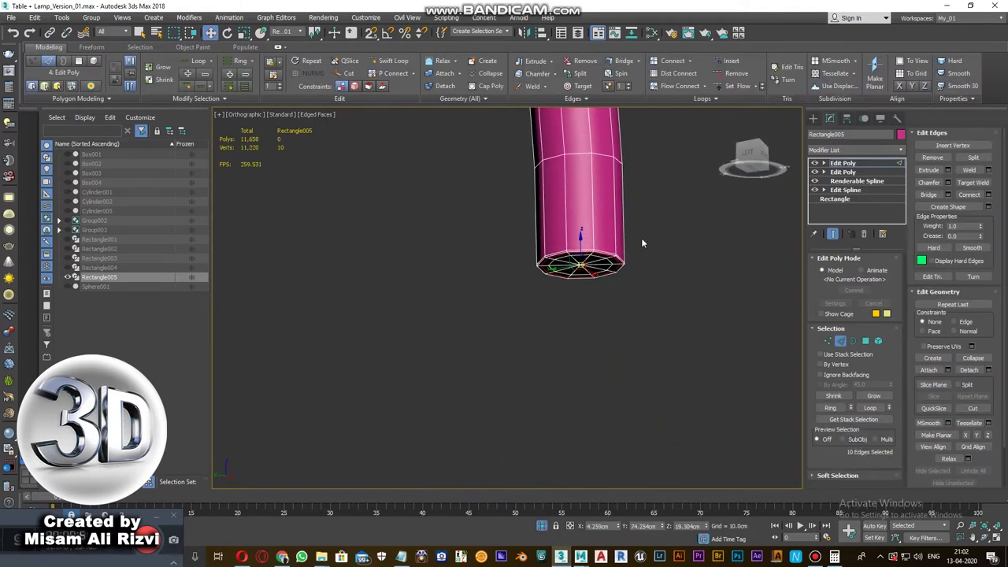
key("2")
- Preview the leg with a TurboSmooth modifier, then delete the TurboSmooth
middle_click_drag(641, 238, 586, 239, "alt")
left_click(317, 229)
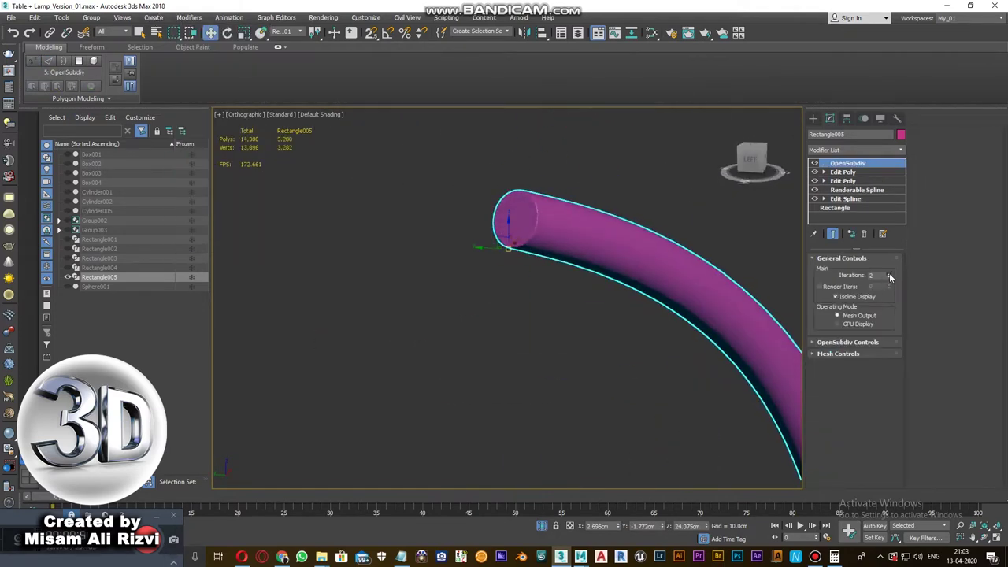
middle_click_drag(598, 370, 655, 388, "alt")
right_click(854, 163)
left_click(859, 180)
scroll(535, 452, "down", 4)
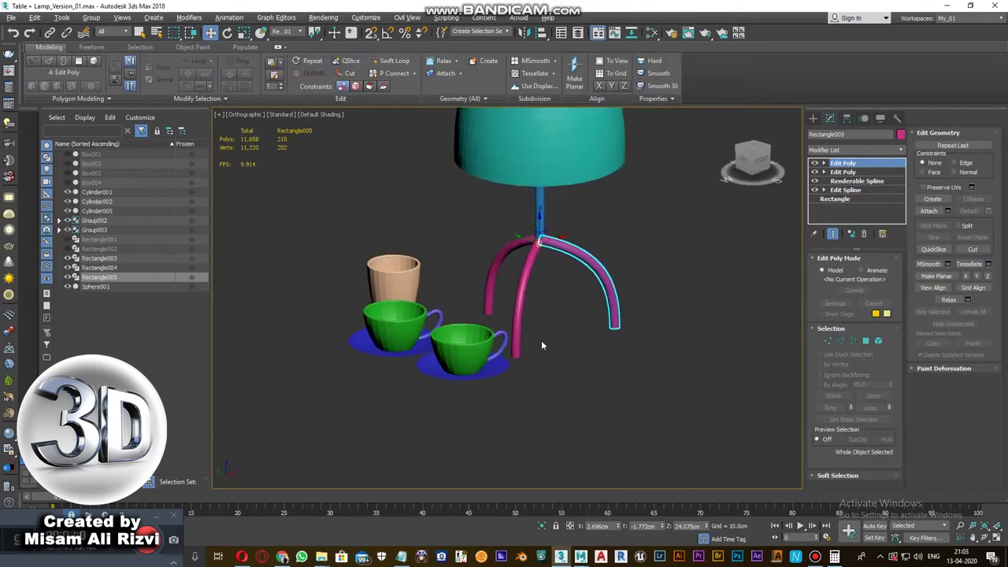
left_click(540, 212)
- Isolate lamp cylinder Cylinder001 and inspect the edges of its top and bottom caps
key("z")
middle_click_drag(569, 277, 473, 211, "alt")
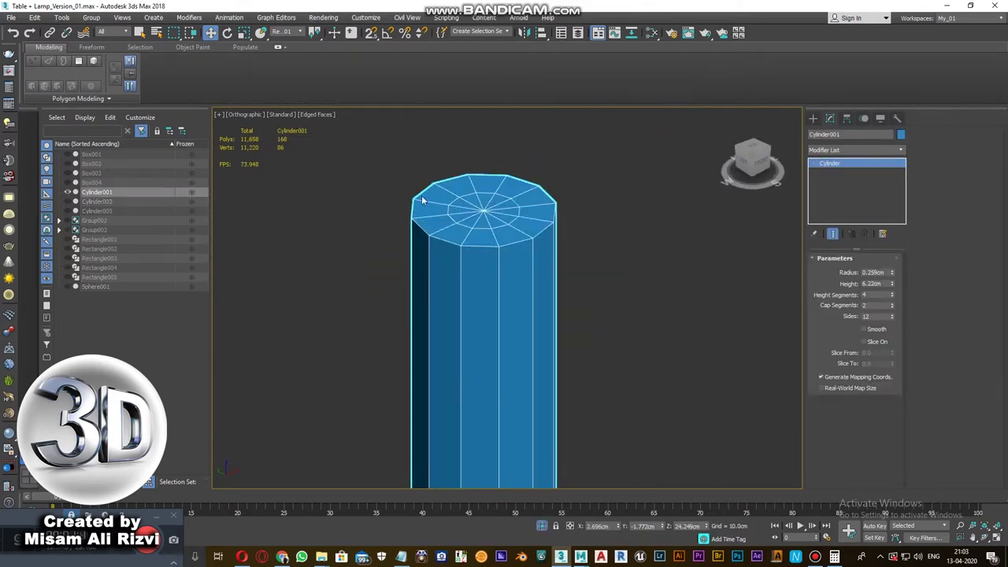
scroll(474, 210, "up", 3)
key("F4")
key("2")
scroll(439, 262, "down", 3)
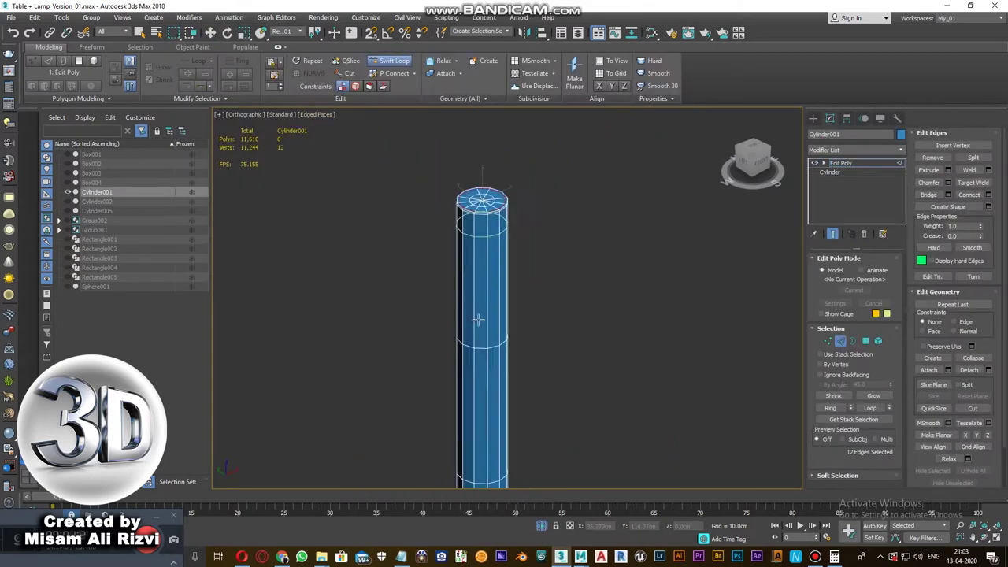
middle_click_drag(440, 262, 611, 276, "alt")
scroll(577, 257, "down", 3)
scroll(575, 197, "down", 3)
key("2")
key("F4")
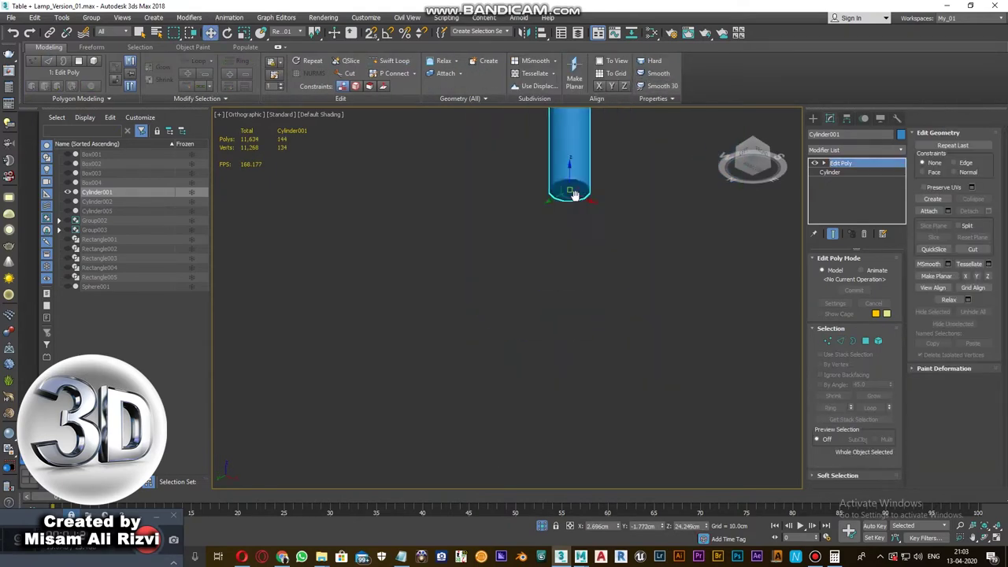
- Isolate the lampshade and add an Edit Poly modifier to loop edges near its rim
left_click(536, 150)
key("alt+q")
scroll(504, 299, "up", 3)
key("F4")
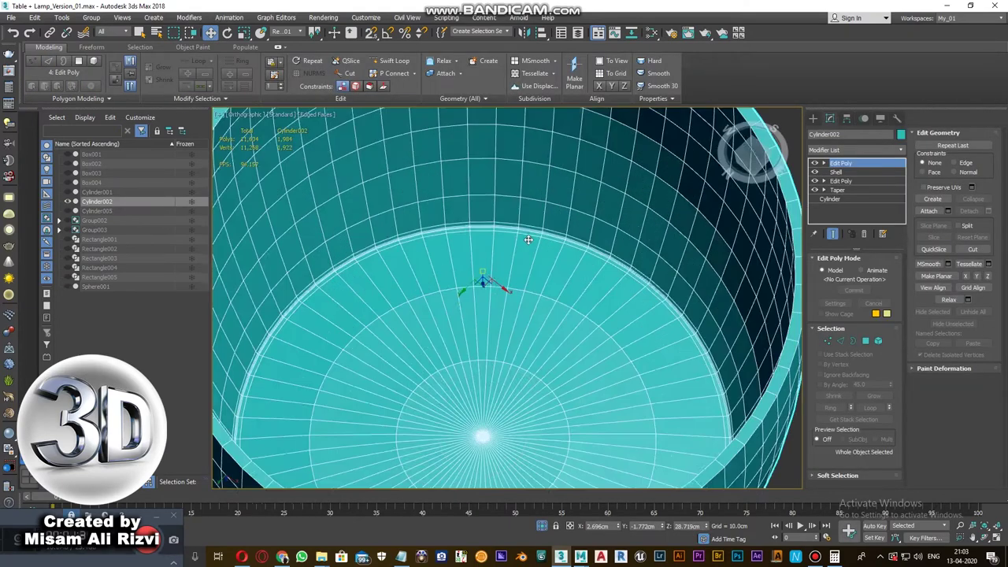
left_click(189, 17)
left_click(300, 120)
scroll(478, 153, "up", 2)
key("2")
mouse_move(479, 153)
middle_mouse_down("alt")
mouse_move(504, 283)
mouse_move(501, 252)
mouse_move(477, 232)
middle_mouse_up("alt")
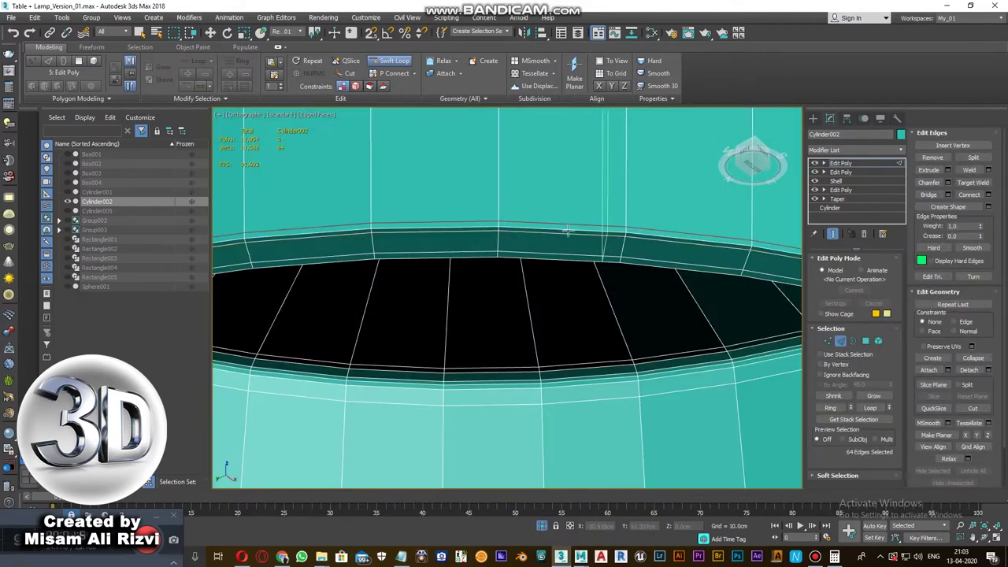
scroll(477, 232, "down", 3)
- Review the finished lampshade from several angles and hide it
key("2")
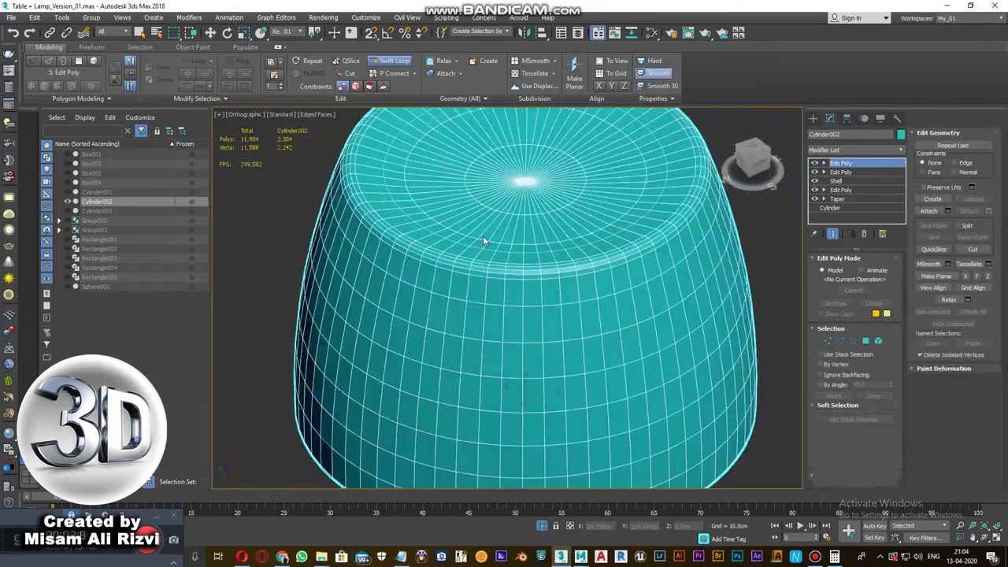
middle_click_drag(483, 236, 426, 233, "alt")
scroll(425, 233, "up", 3)
scroll(425, 233, "down", 5)
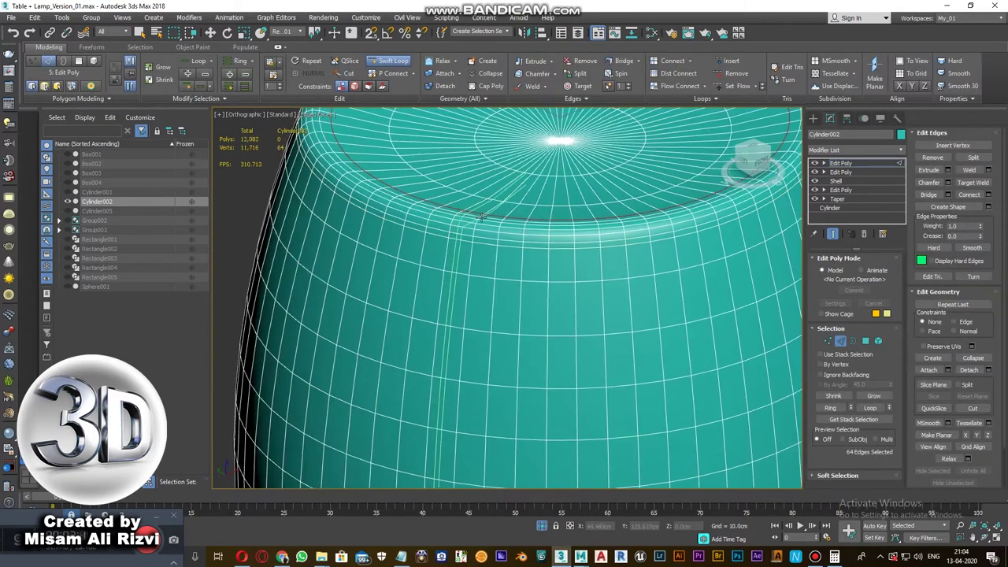
key("F4")
scroll(555, 127, "up", 5)
scroll(535, 189, "down", 5)
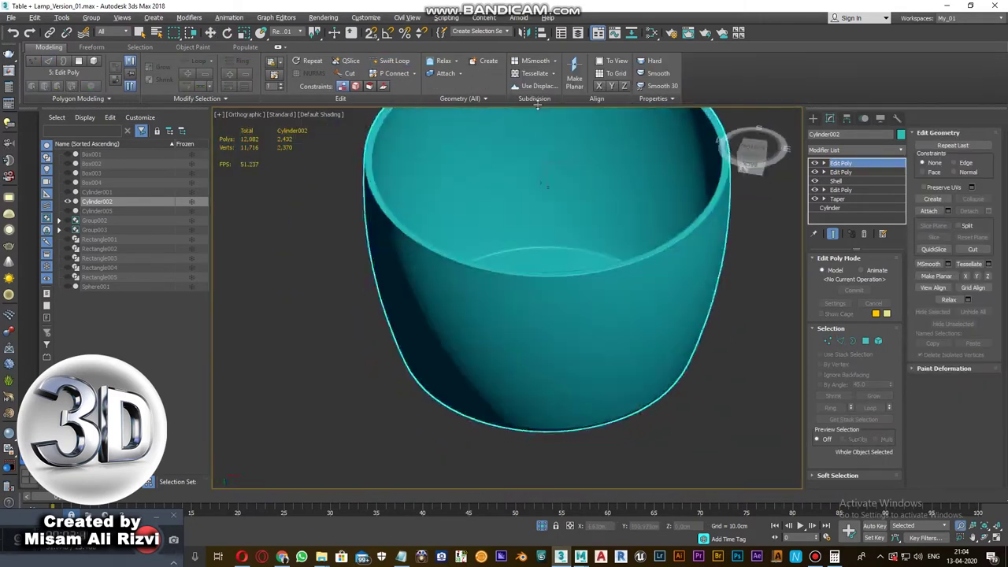
scroll(533, 240, "down", 2)
middle_click_drag(533, 240, 543, 329, "alt")
scroll(543, 329, "down", 5)
key("alt+h")
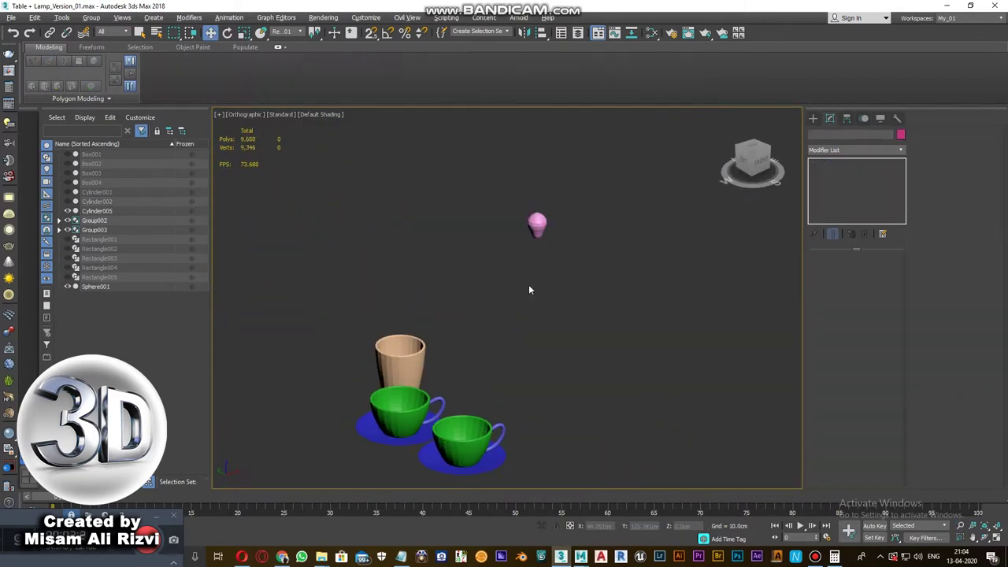
- Isolate and frame the bulb sphere to inspect it
left_click(536, 223)
key("z")
middle_click_drag(612, 198, 590, 297, "alt")
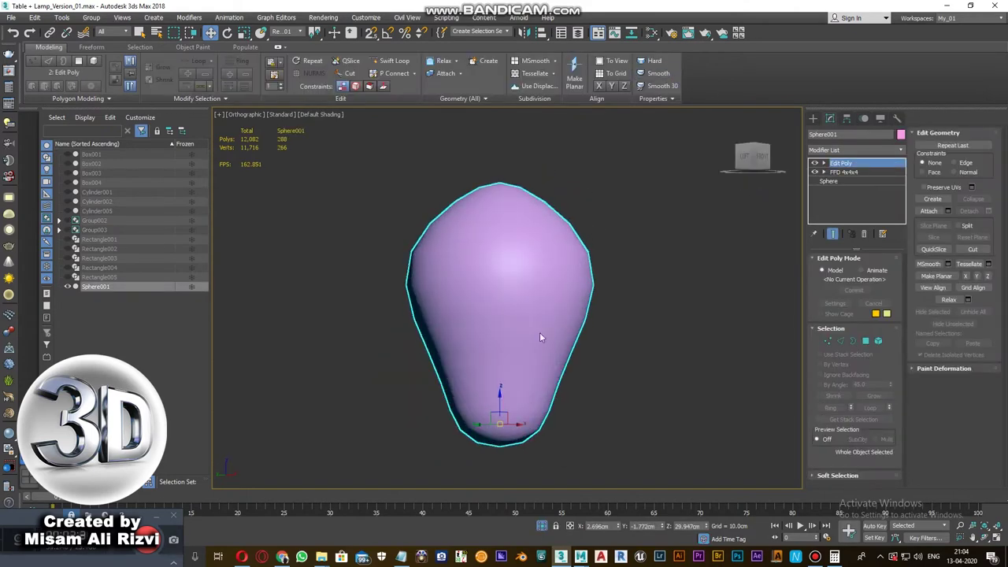
- Isolate the tall cup Cylinder005, add an Edit Poly modifier and start Swift Loop
left_click(402, 287)
key("z")
key("F4")
left_click(189, 18)
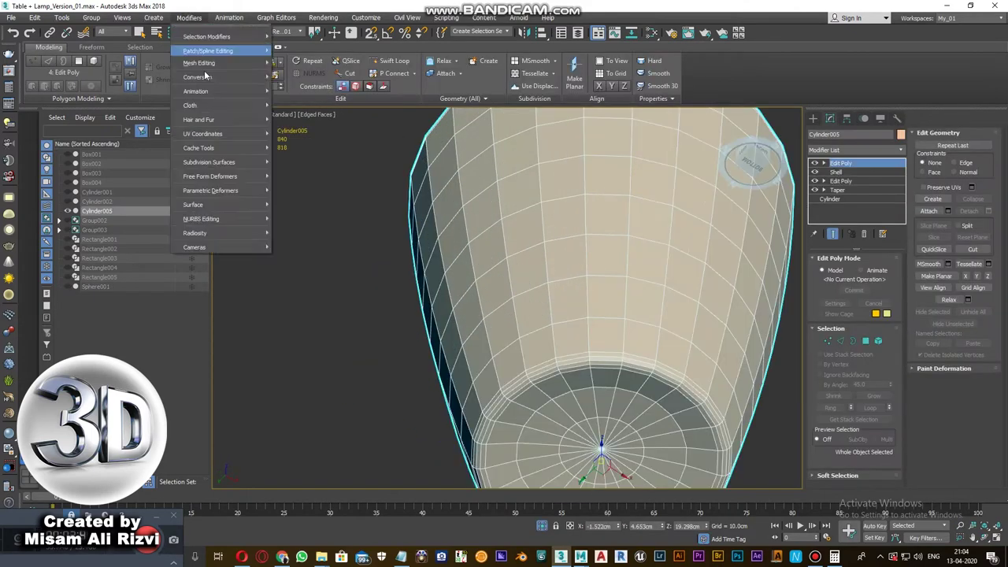
left_click(315, 134)
scroll(541, 314, "up", 5)
left_click(389, 61)
key("2")
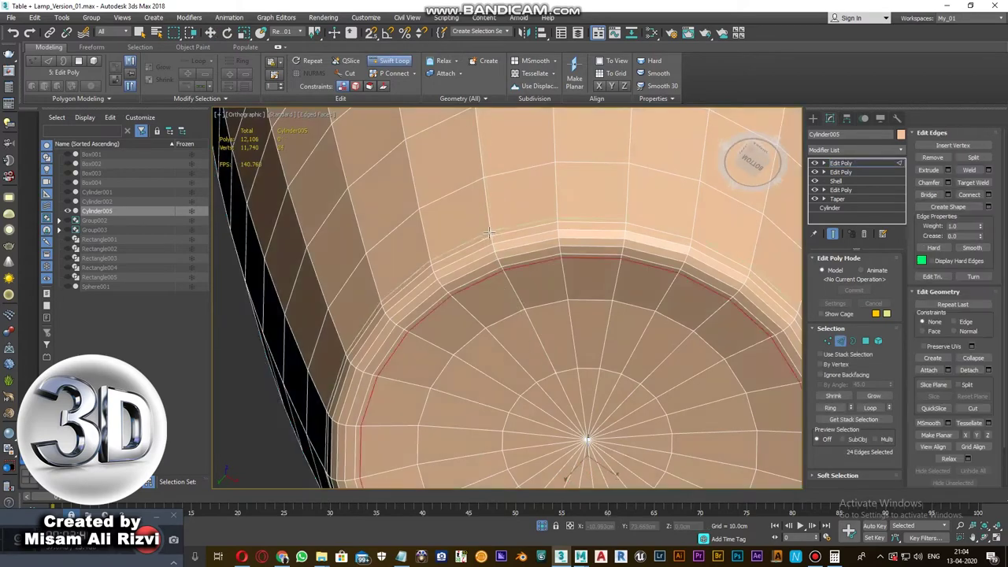
scroll(531, 237, "down", 4)
scroll(532, 180, "up", 5)
scroll(532, 180, "down", 3)
middle_click_drag(452, 214, 606, 236, "alt")
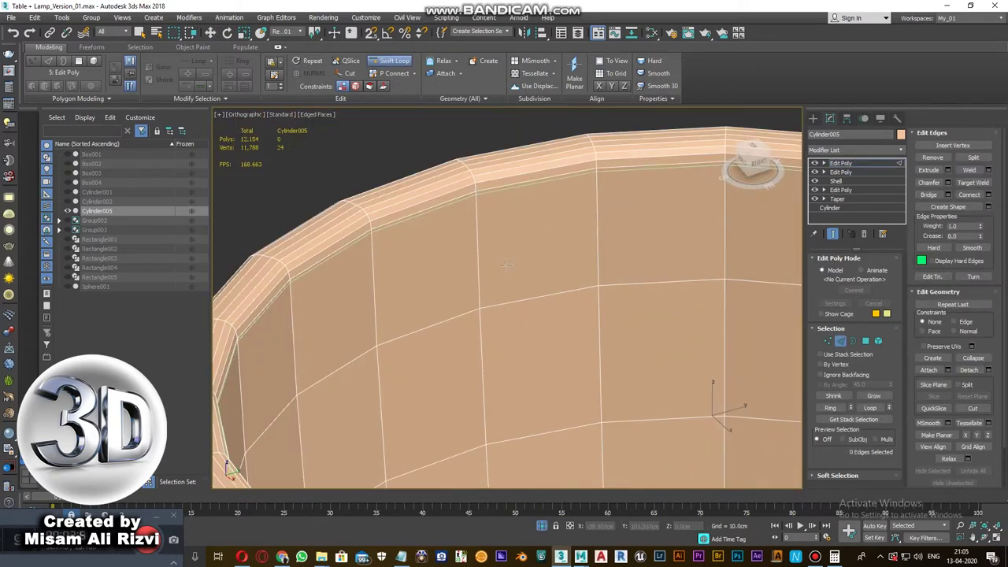
scroll(584, 377, "up", 3)
- Add a loop near the cup's inner bottom edge and chamfer those edges
middle_click_drag(587, 382, 602, 241, "alt")
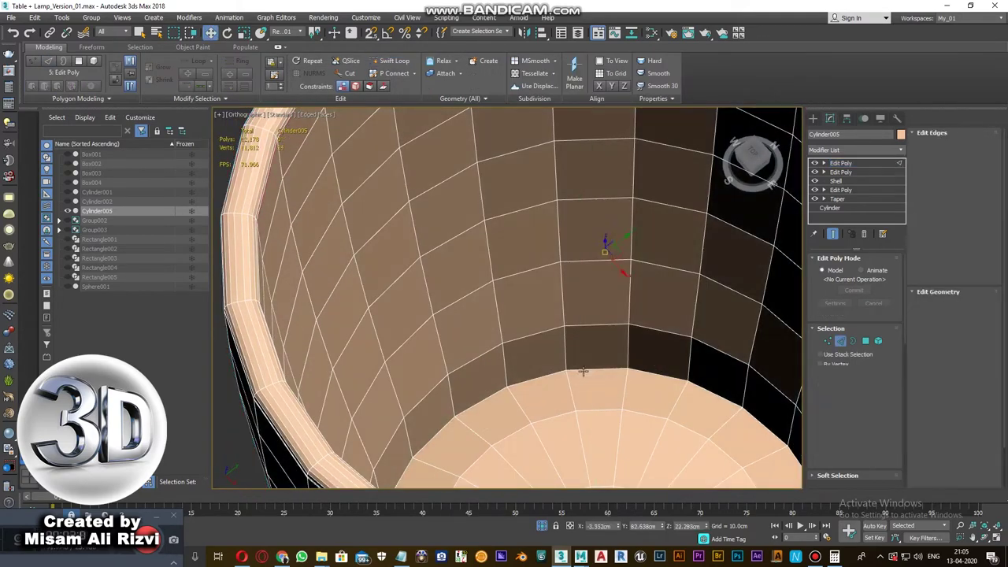
key("ctrl+shift+c")
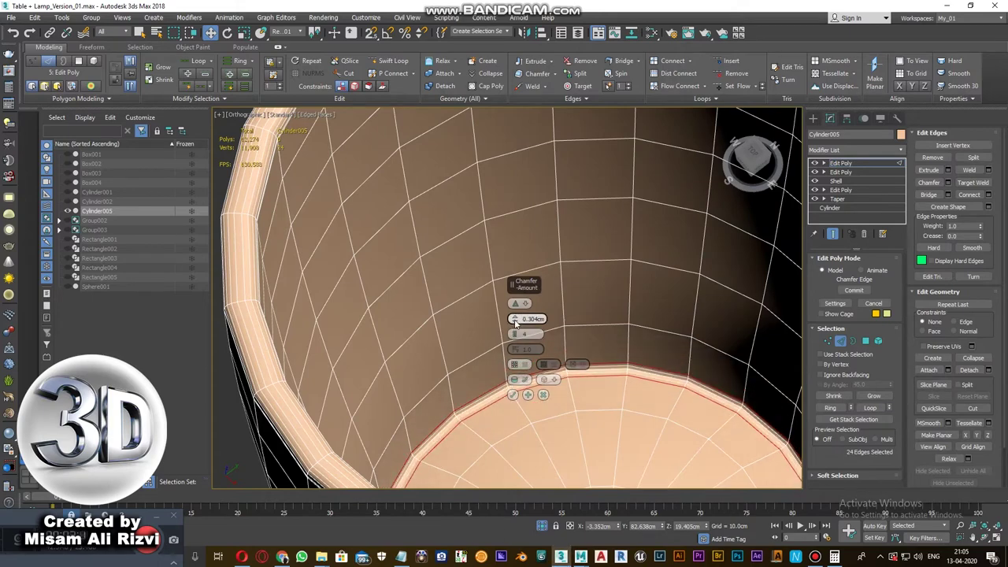
scroll(512, 399, "down", 5)
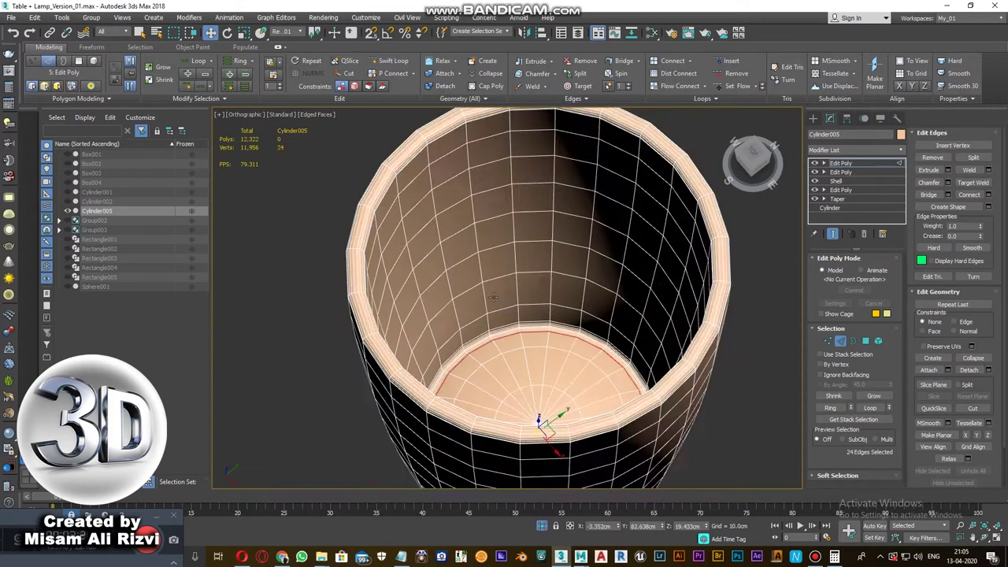
key("2")
middle_click_drag(533, 365, 568, 300, "alt")
scroll(567, 300, "down", 4)
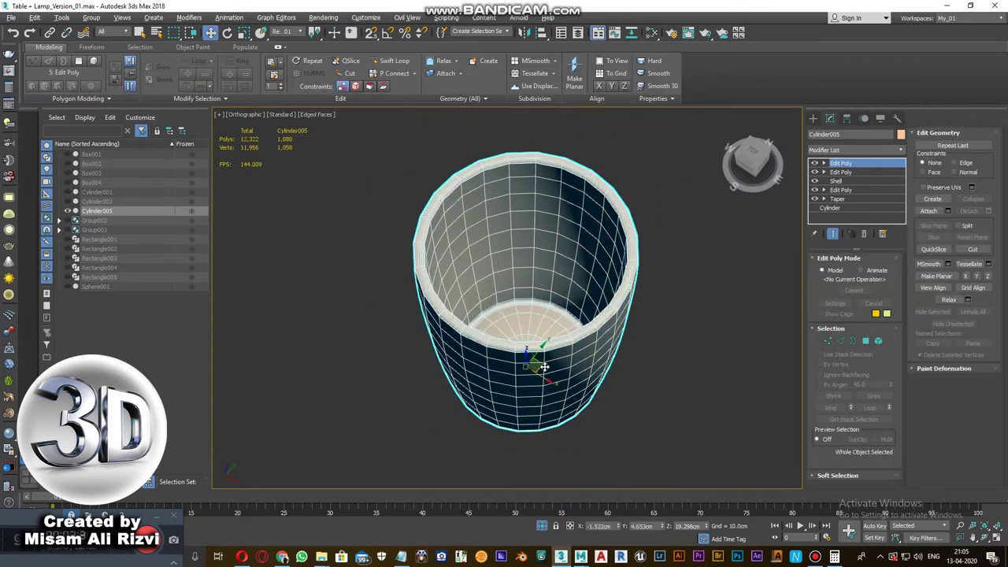
key("alt+q")
- Hide the tall cup Cylinder005 and use Group > Open on the cup-and-saucer group
key("w")
right_click(468, 236)
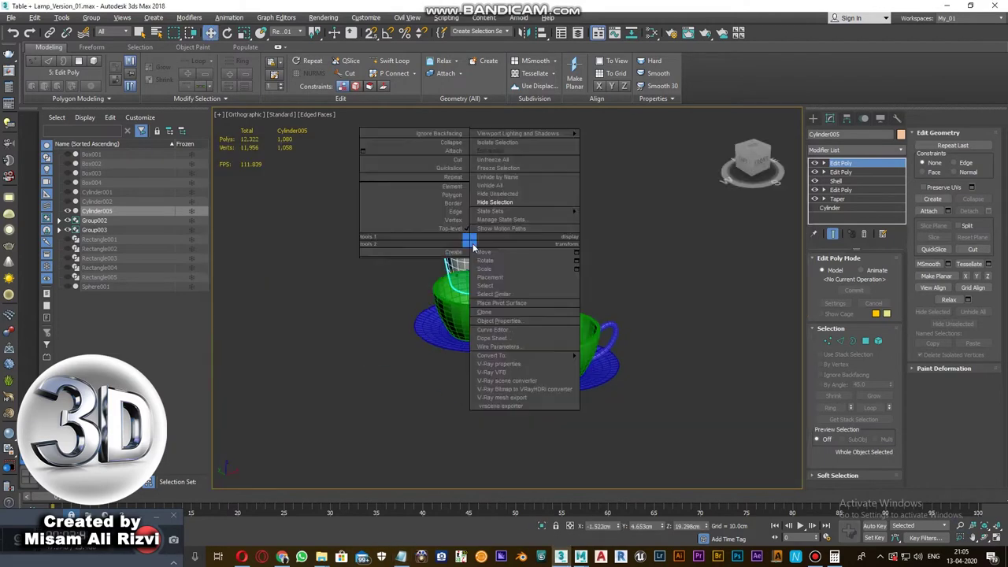
key("z")
scroll(516, 250, "down", 5)
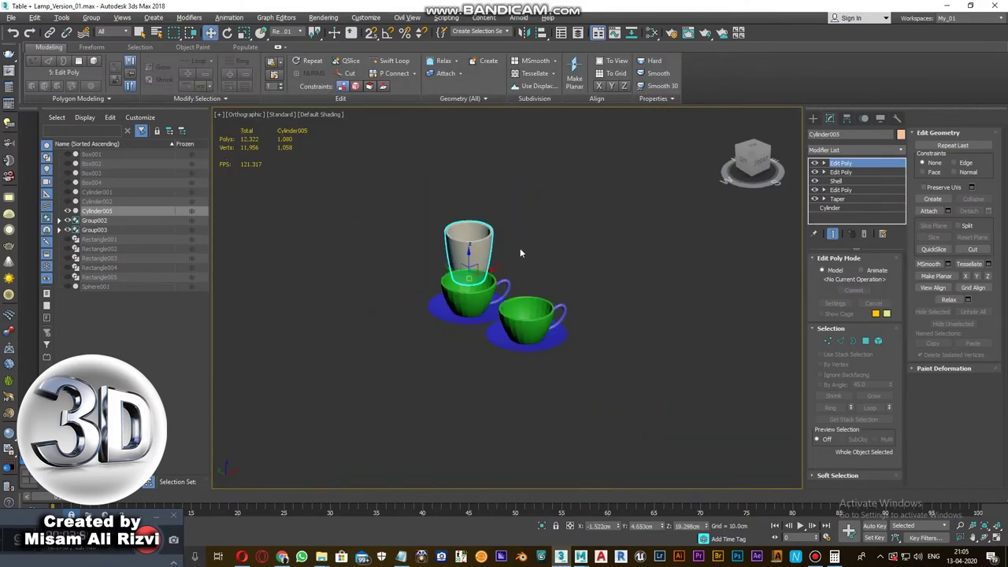
key("alt+h")
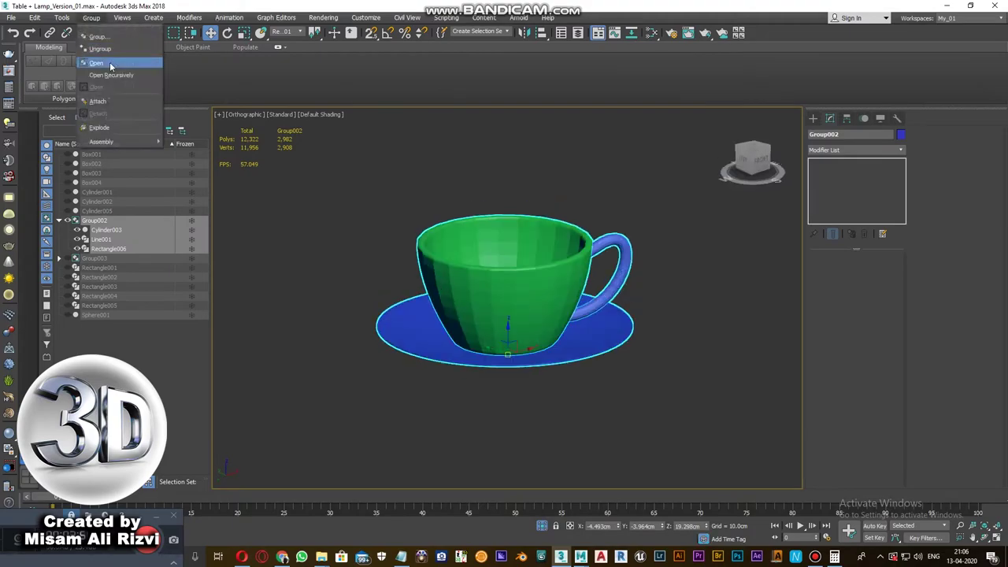
left_click(96, 63)
left_click(98, 296)
- Isolate the saucer Rectangle006 and add an Edit Poly modifier to it
key("alt+q")
scroll(472, 285, "up", 3)
key("F4")
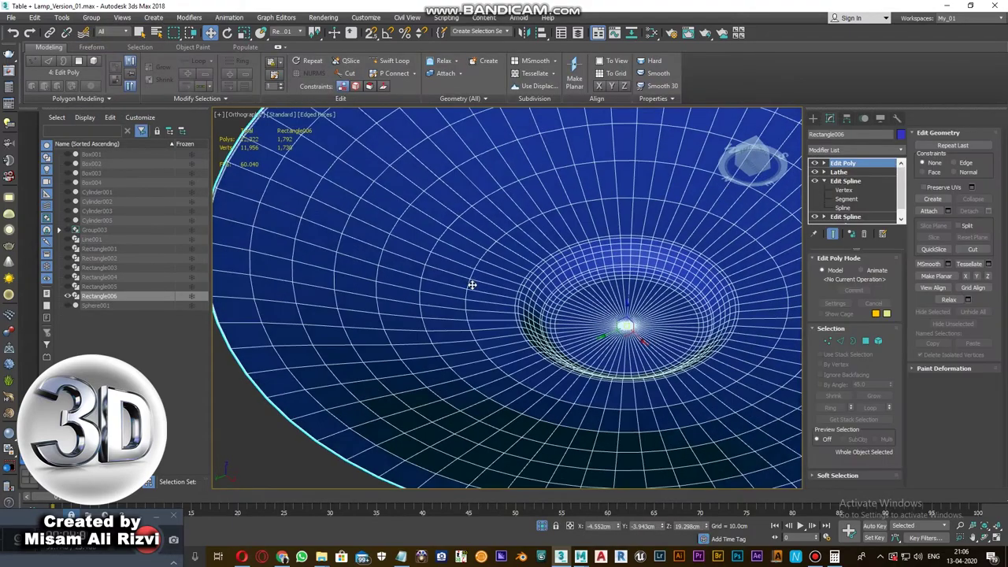
scroll(472, 284, "up", 2)
middle_click_drag(434, 265, 354, 234, "alt")
left_click(188, 17)
left_click(319, 118)
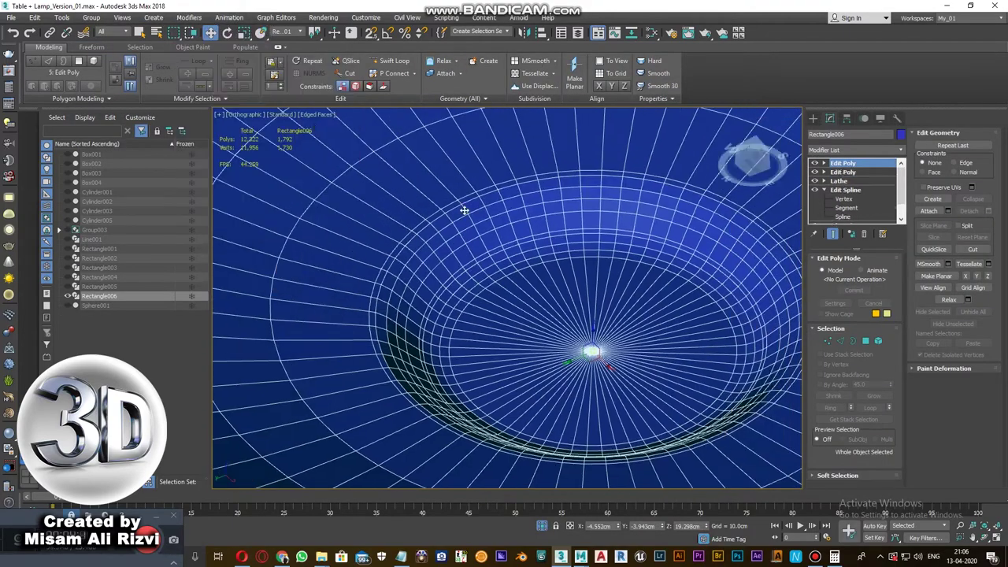
middle_click_drag(464, 211, 525, 252, "alt")
scroll(558, 234, "down", 5)
scroll(541, 315, "up", 5)
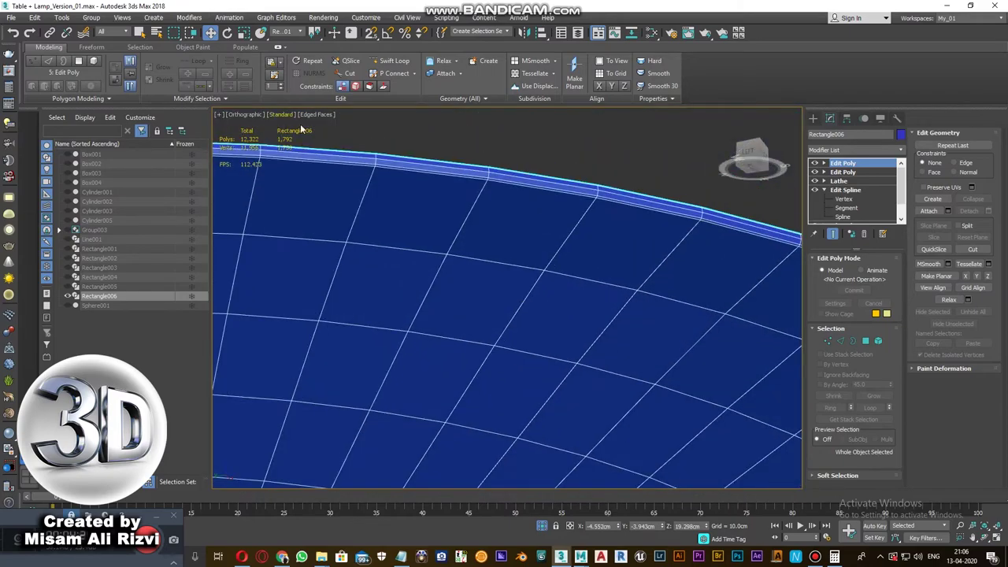
- Swift Loop a new edge loop near the saucer's outer rim
left_click(386, 62)
scroll(554, 196, "up", 3)
left_click(633, 276)
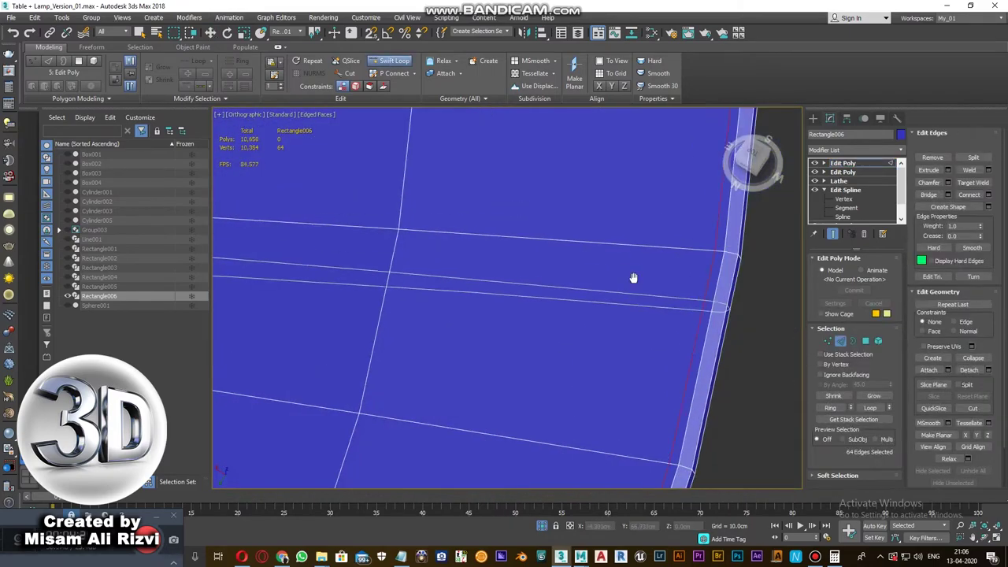
scroll(506, 245, "down", 5)
scroll(507, 246, "up", 2)
key("2")
key("F4")
scroll(686, 210, "up", 5)
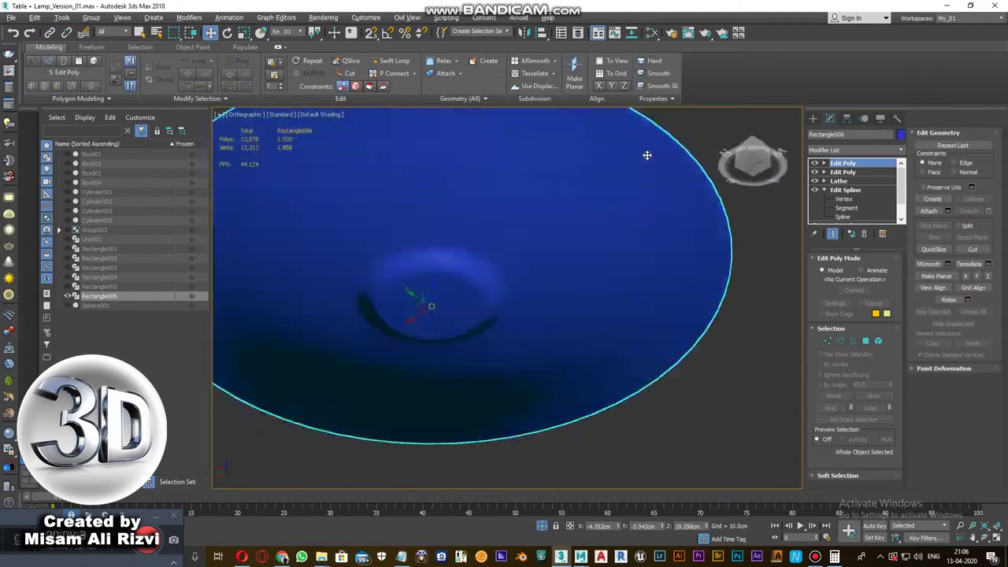
key("w")
scroll(623, 255, "down", 5)
scroll(625, 267, "down", 1)
scroll(625, 268, "down", 3)
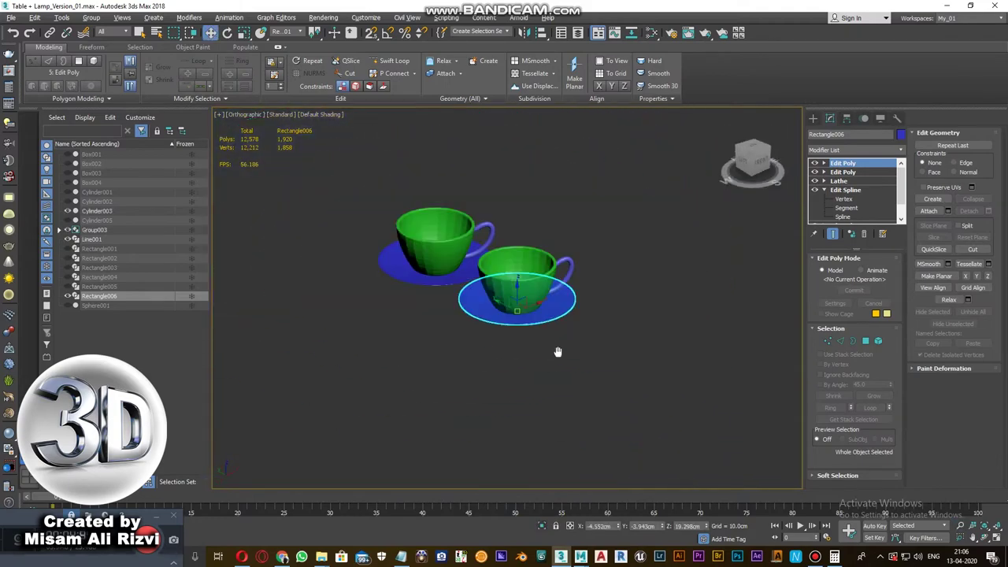
scroll(558, 344, "up", 5)
- Isolate the green teacup Cylinder003 and Swift Loop an edge loop near its rim
left_click(564, 336)
left_click(559, 260)
key("alt+q")
key("F4")
middle_click_drag(504, 316, 504, 236, "alt")
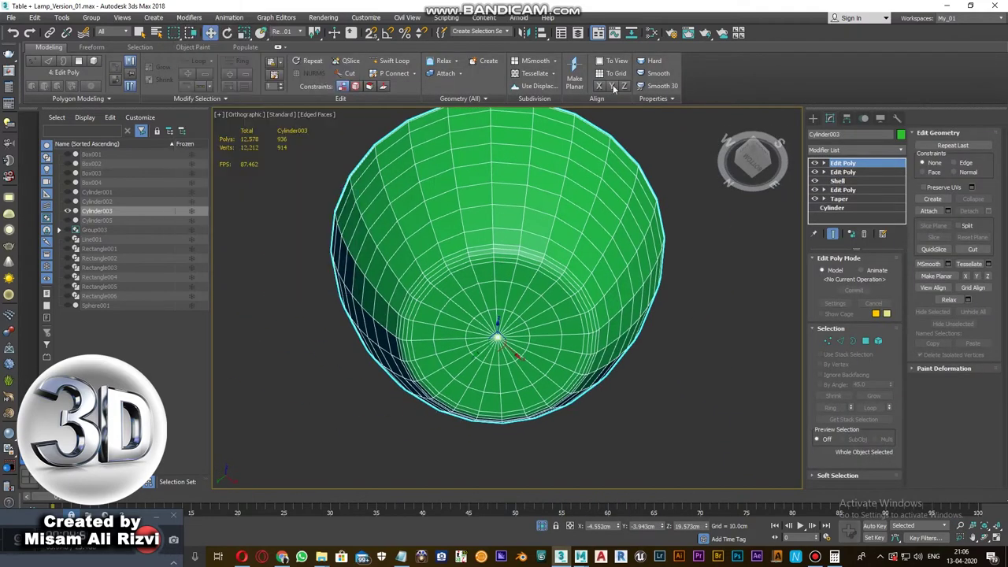
key("alt+shift+w")
scroll(540, 265, "up", 4)
scroll(540, 265, "up", 3)
mouse_move(541, 266)
middle_mouse_down("alt")
mouse_move(612, 237)
mouse_move(546, 303)
middle_mouse_up("alt")
scroll(612, 262, "up", 2)
scroll(546, 303, "up", 5)
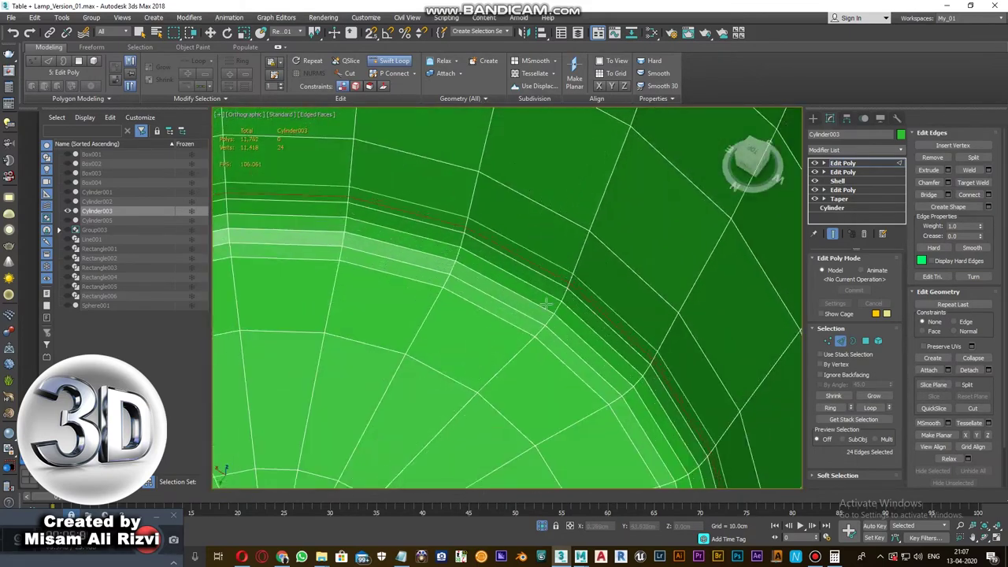
scroll(546, 303, "down", 5)
- Return to object level and review the teacup from an elevated side view
key("6")
key("w")
key("F4")
scroll(559, 213, "up", 3)
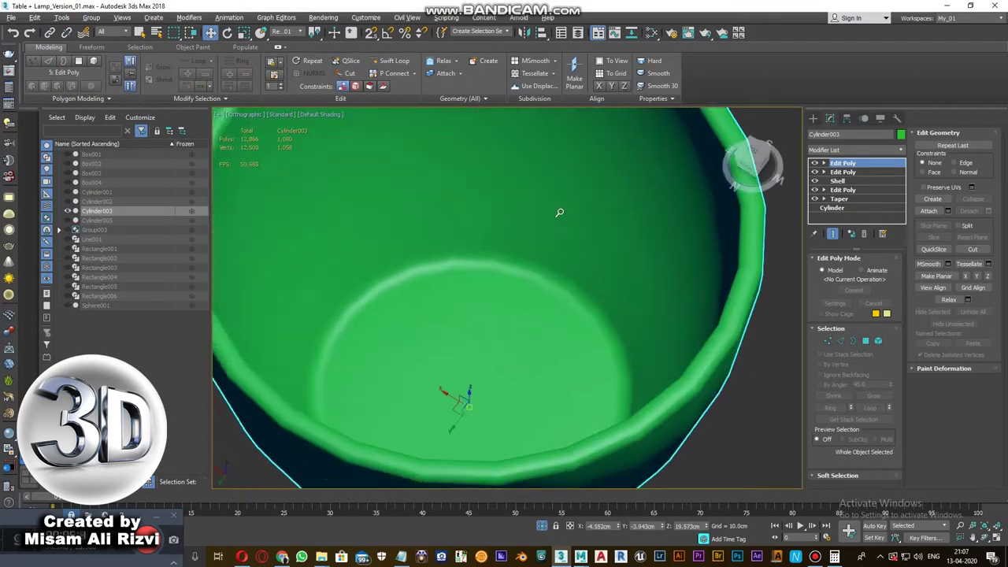
scroll(559, 212, "down", 5)
mouse_move(560, 162)
middle_mouse_down("alt")
mouse_move(552, 265)
mouse_move(578, 270)
mouse_move(567, 236)
mouse_move(533, 248)
middle_mouse_up("alt")
key("F4")
key("F4")
key("F4")
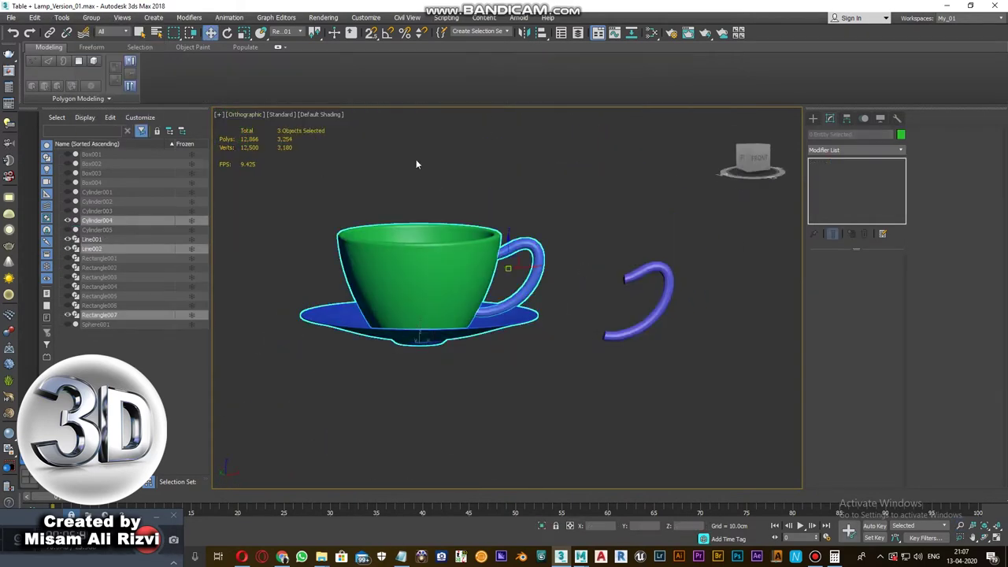
- Hide the saucer and the cup, leaving the handle tube Line001 isolated with its wireframe showing
left_click(499, 323)
right_click(499, 326)
left_click(418, 288)
left_click(587, 275)
left_click(516, 261)
right_click(515, 261)
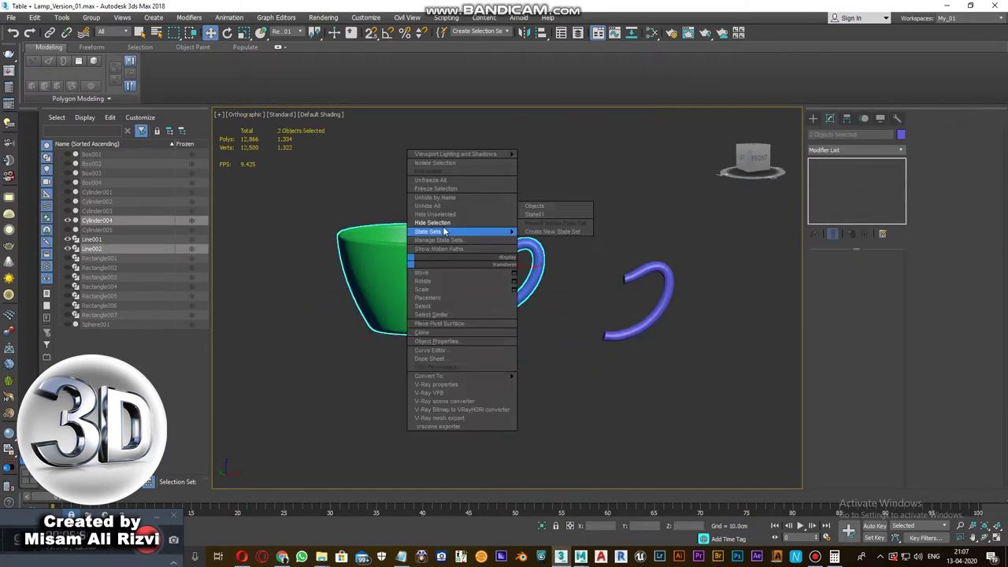
left_click(433, 222)
left_click(627, 297)
key("F4")
key("z")
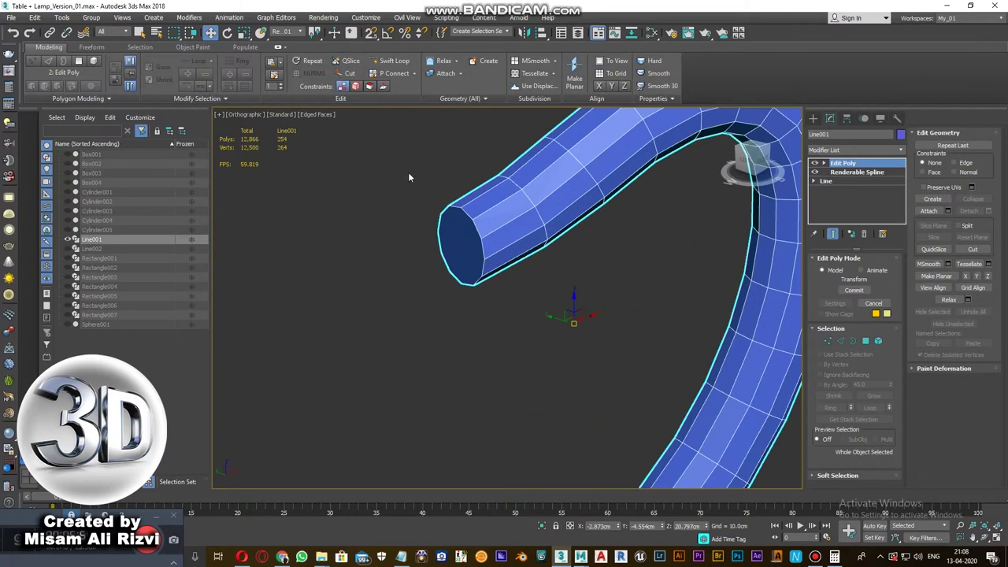
- Inset the tube's end-cap polygon, then collapse the inner cap to a single centre vertex
middle_click_drag(502, 202, 468, 220, "alt")
key("4")
left_click(468, 220)
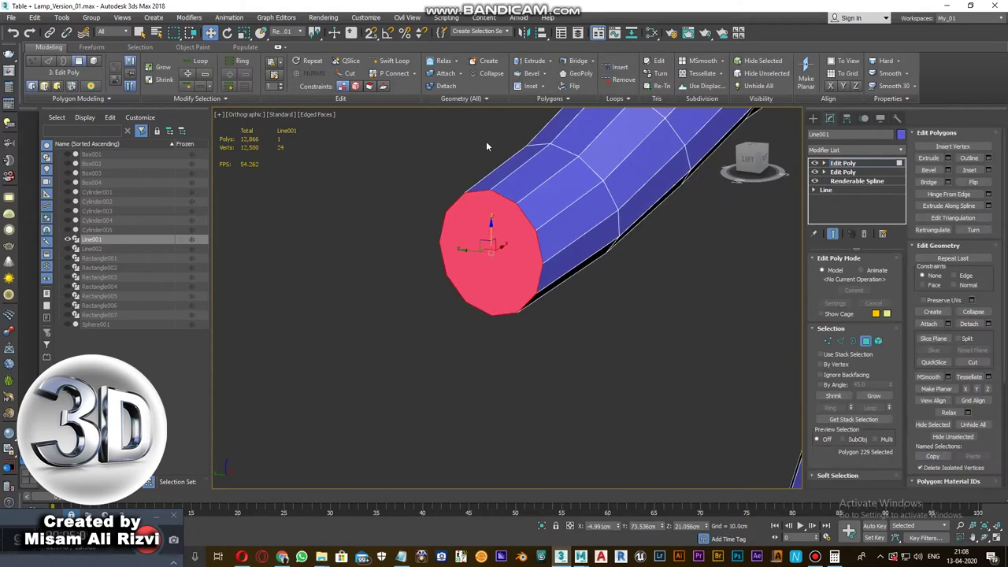
left_click(512, 334)
key("1")
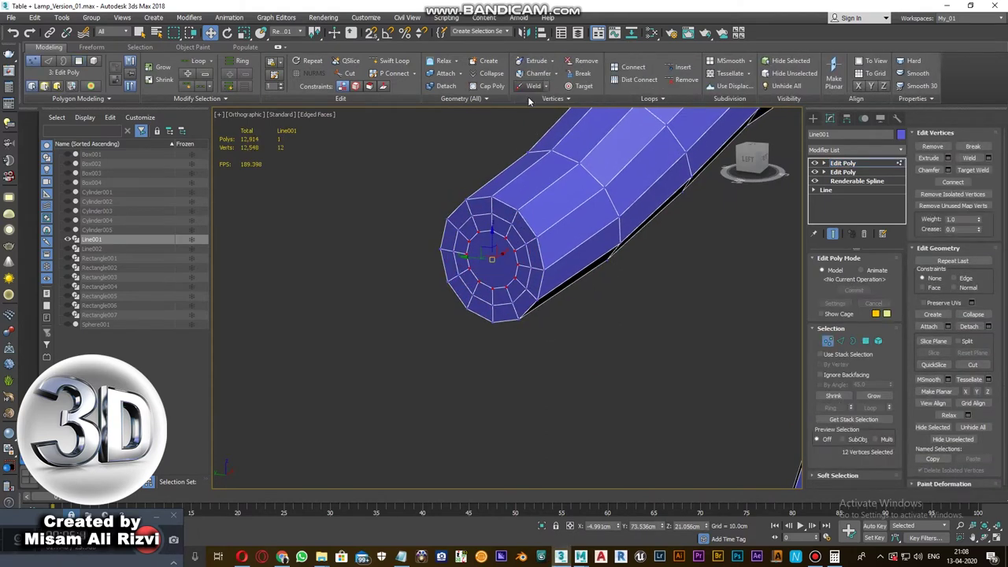
middle_click_drag(516, 224, 517, 289, "alt")
key("4")
left_click(518, 288)
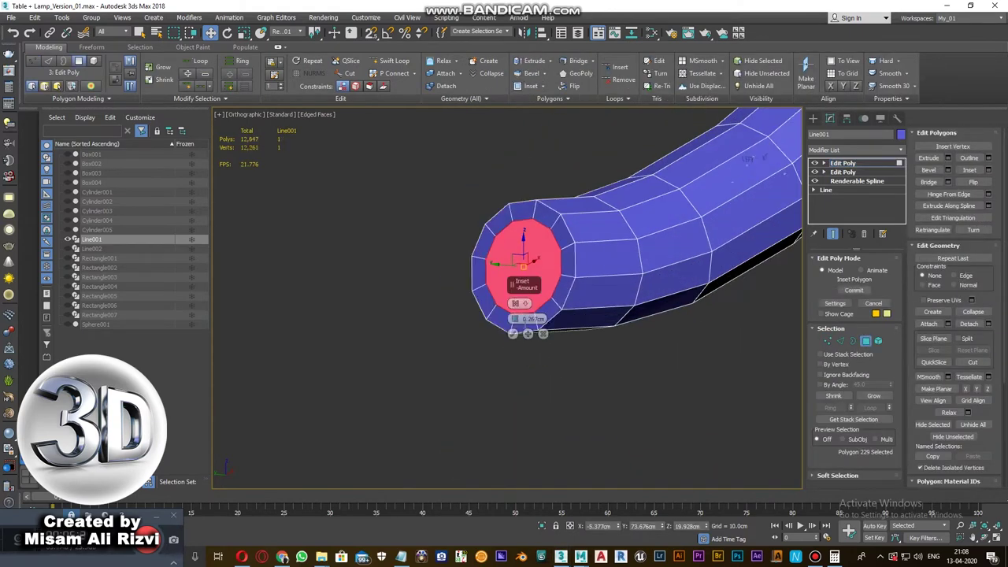
left_click(487, 73)
- Inspect the collapsed end cap in vertex and edge modes
key("1")
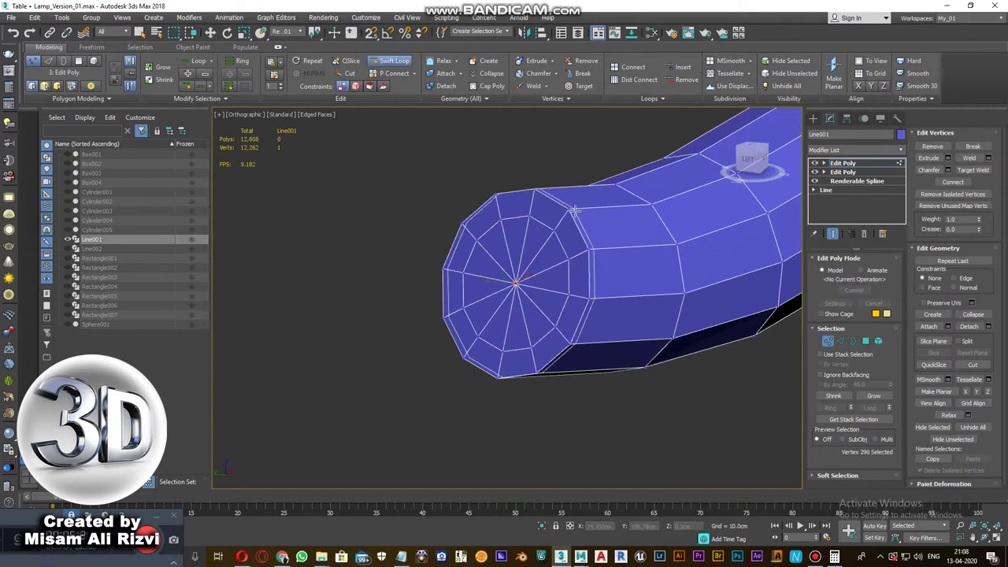
key("2")
scroll(588, 401, "down", 5)
scroll(588, 353, "up", 10)
scroll(576, 378, "down", 5)
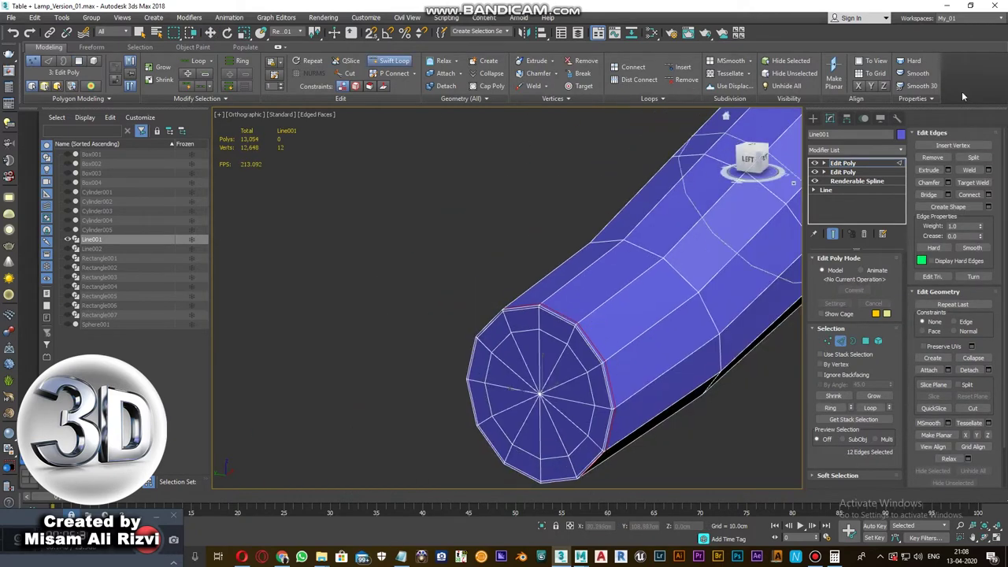
- Exit sub-object mode, turn off edged faces and end Isolate Selection to restore the scene
key("2")
key("F4")
scroll(603, 234, "down", 3)
scroll(603, 292, "down", 3)
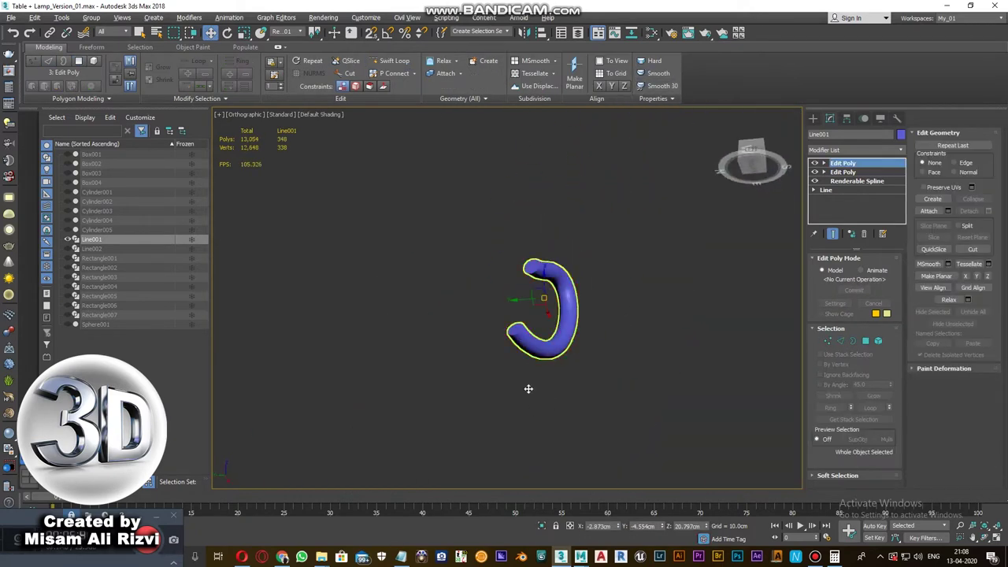
key("alt+q")
scroll(538, 333, "down", 3)
- Look over the restored table-and-lamp scene in perspective and orthographic views
left_click(530, 175)
scroll(526, 245, "up", 4)
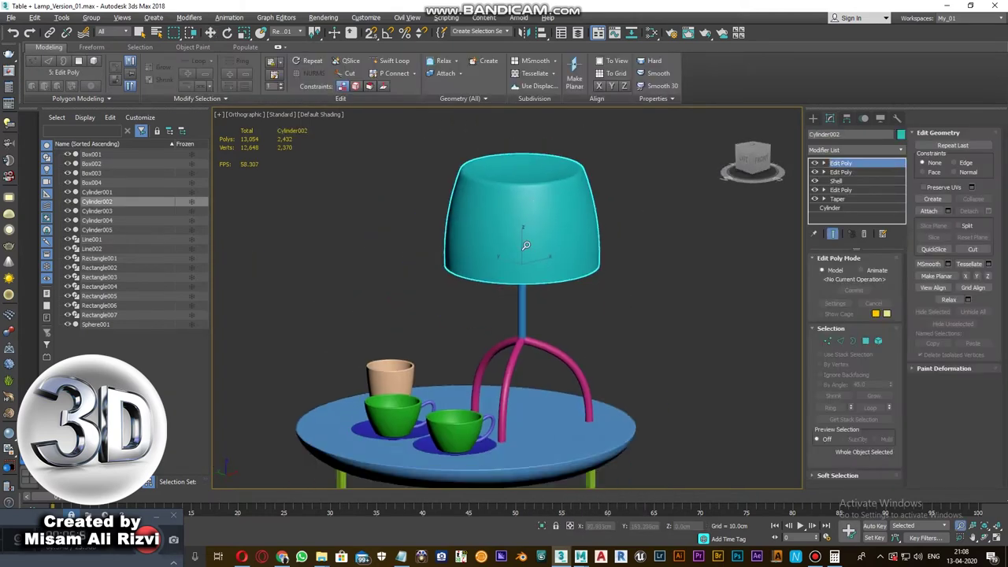
key("p")
scroll(526, 245, "down", 3)
scroll(525, 234, "down", 2)
scroll(543, 248, "up", 6)
scroll(630, 271, "down", 6)
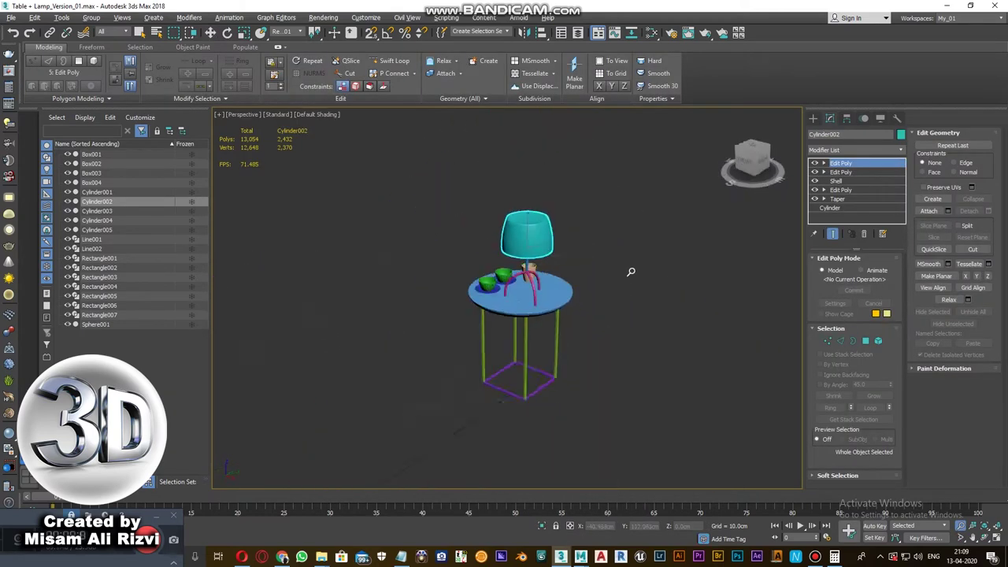
scroll(567, 232, "down", 2)
left_click(627, 234)
key("u")
middle_click_drag(627, 234, 553, 277, "alt")
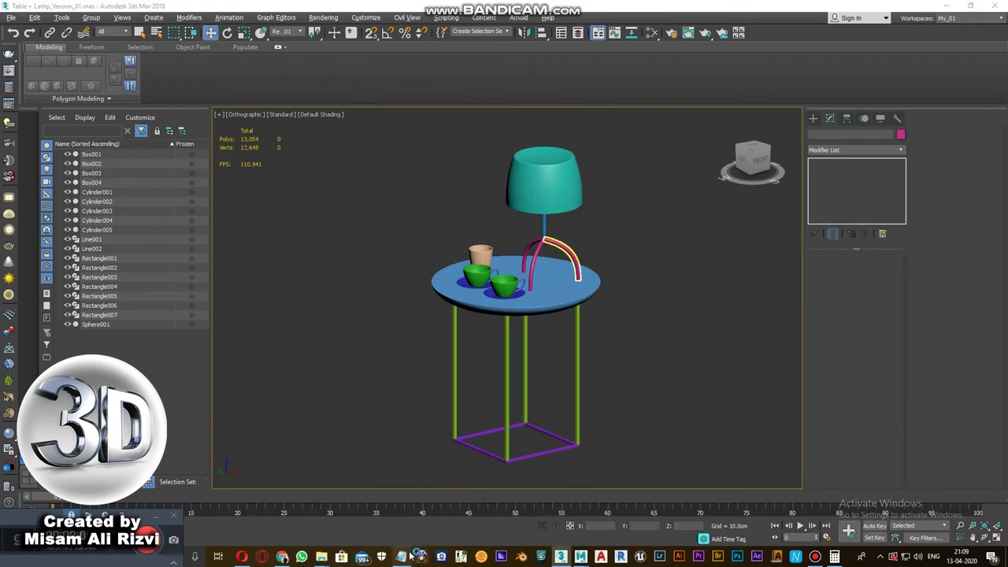
- Isolate lampshade Cylinder002 and add an Unwrap UVW modifier with edges shown
left_click(491, 181)
key("alt+q")
left_click(189, 17)
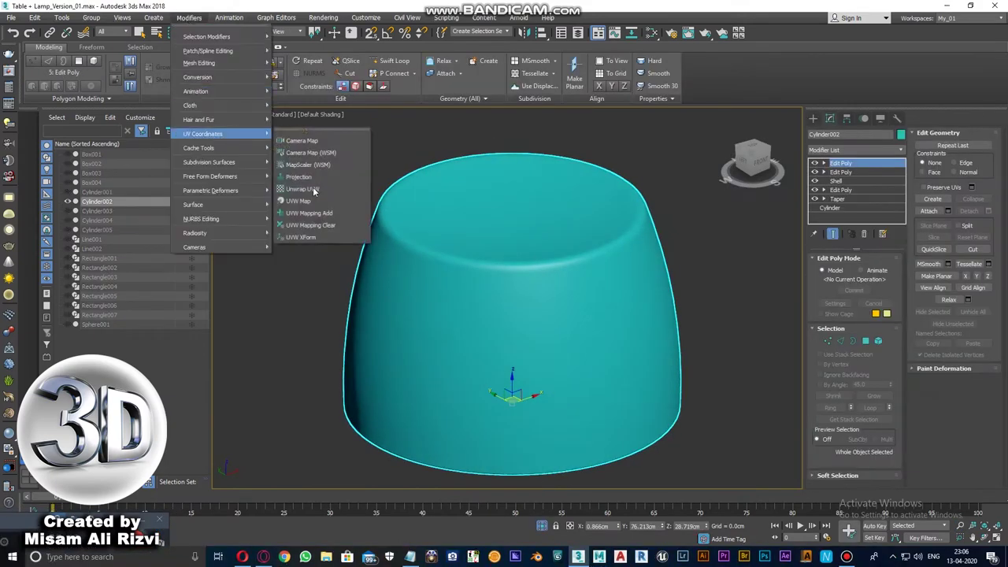
left_click(315, 191)
key("F4")
- Mark a vertical edge on the lampshade as a UV seam
scroll(509, 340, "up", 3)
scroll(499, 294, "up", 5)
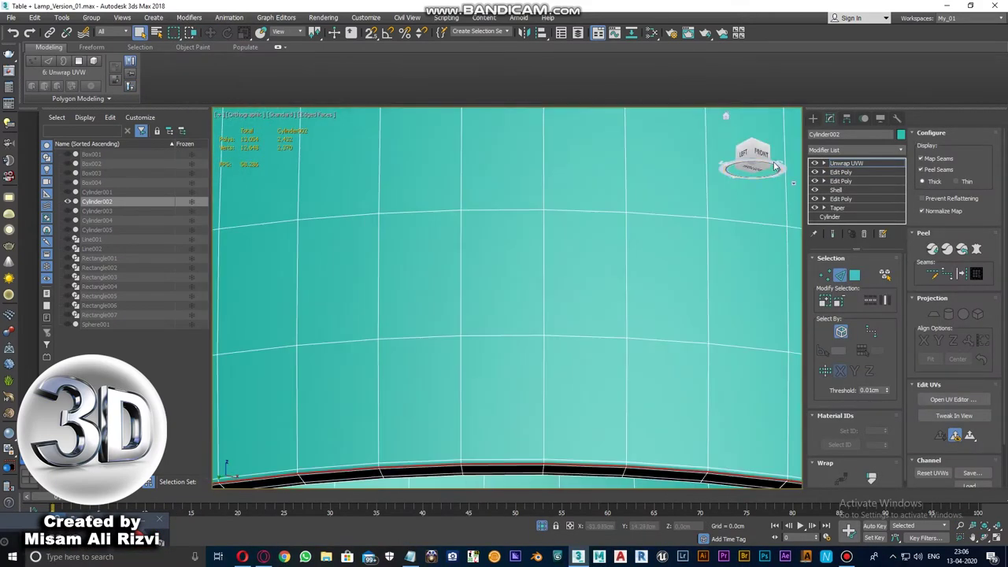
key("f")
scroll(538, 228, "up", 10)
middle_click_drag(544, 285, 565, 251, "alt")
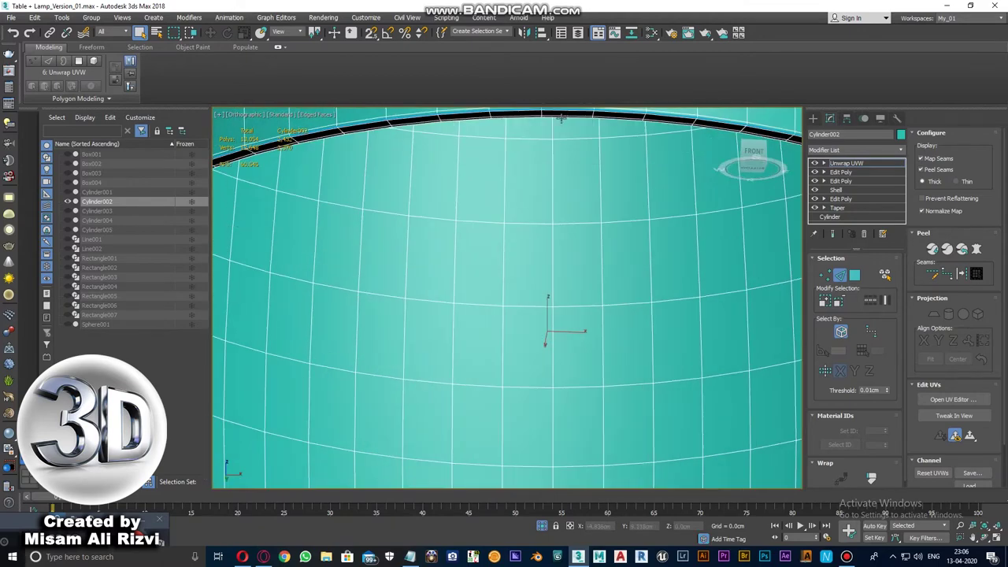
scroll(566, 251, "up", 4)
scroll(729, 131, "down", 5)
scroll(468, 253, "down", 5)
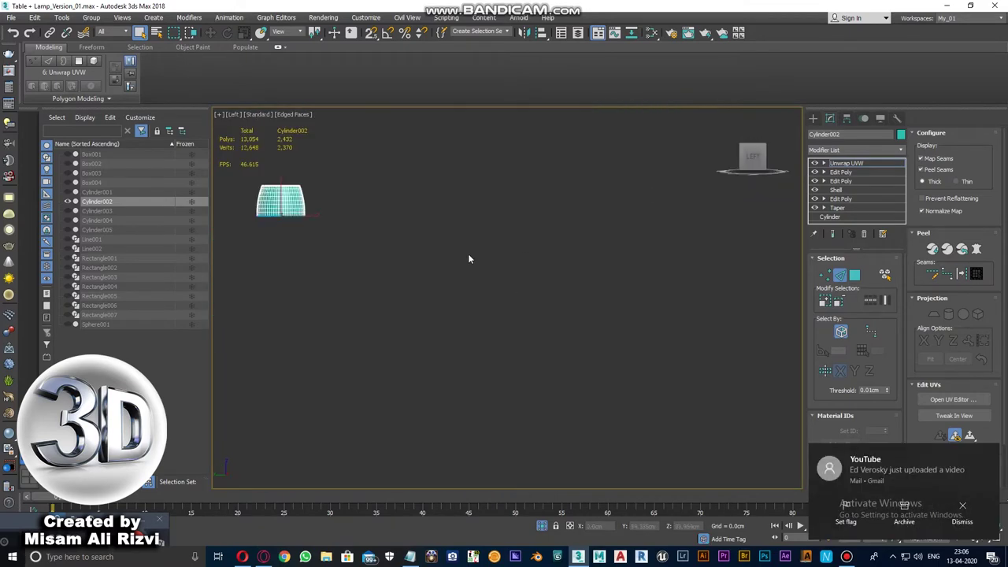
scroll(468, 254, "up", 10)
scroll(511, 207, "down", 2)
scroll(538, 296, "down", 2)
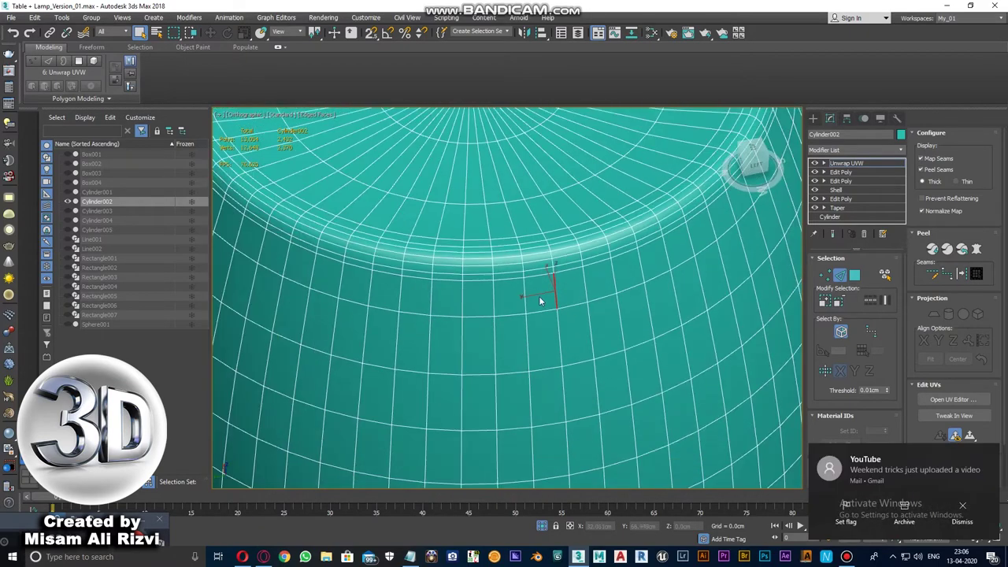
mouse_move(539, 296)
middle_mouse_down("alt")
mouse_move(491, 293)
mouse_move(688, 182)
middle_mouse_up("alt")
scroll(536, 279, "down", 3)
scroll(536, 279, "up", 5)
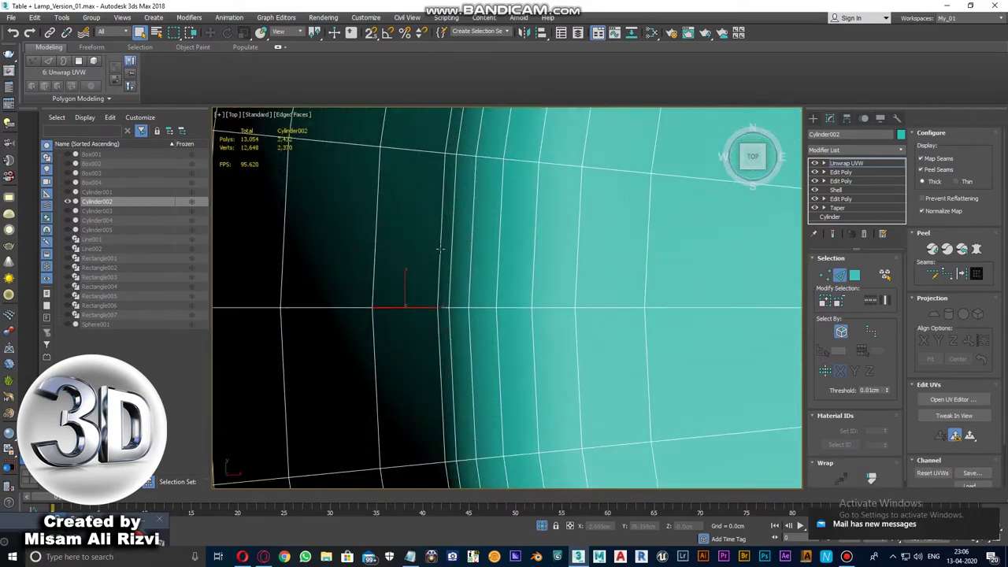
middle_click_drag(535, 279, 463, 258, "alt")
left_click(468, 242)
scroll(468, 242, "down", 3)
scroll(666, 200, "down", 4)
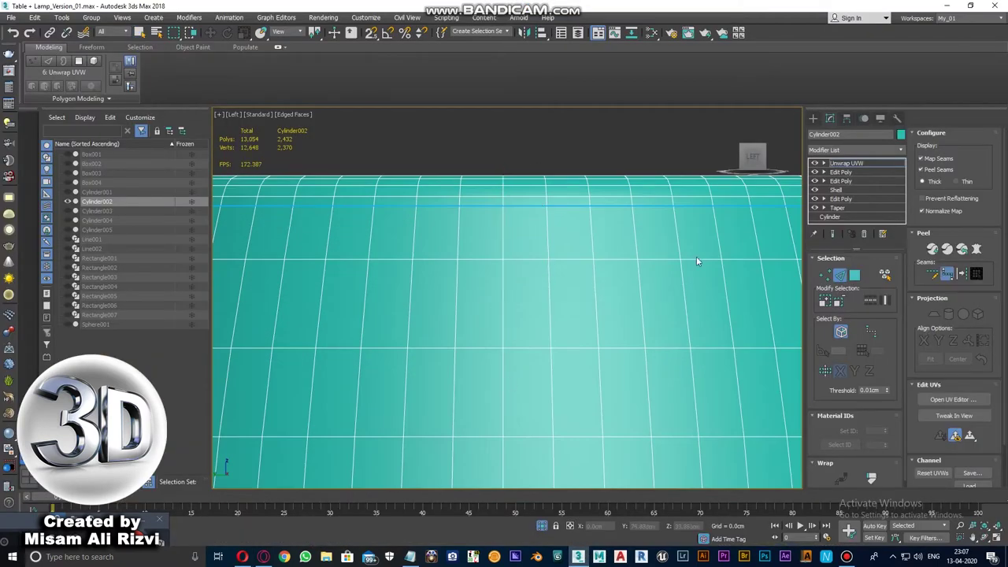
scroll(504, 237, "down", 3)
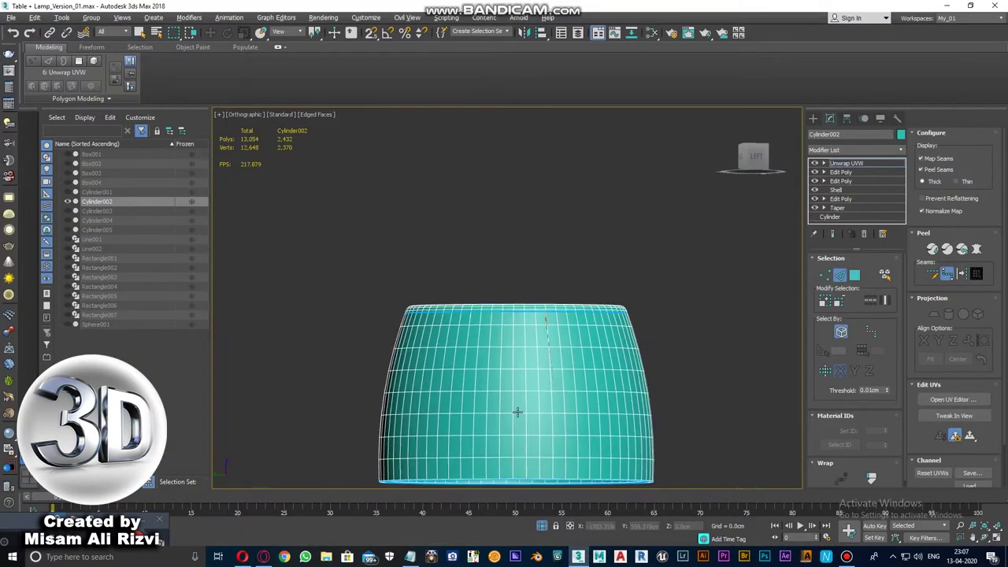
middle_click_drag(504, 331, 578, 412, "alt")
scroll(579, 412, "down", 2)
right_click(588, 369)
- Select the edge loop around the shade's rim from underneath
scroll(587, 369, "up", 5)
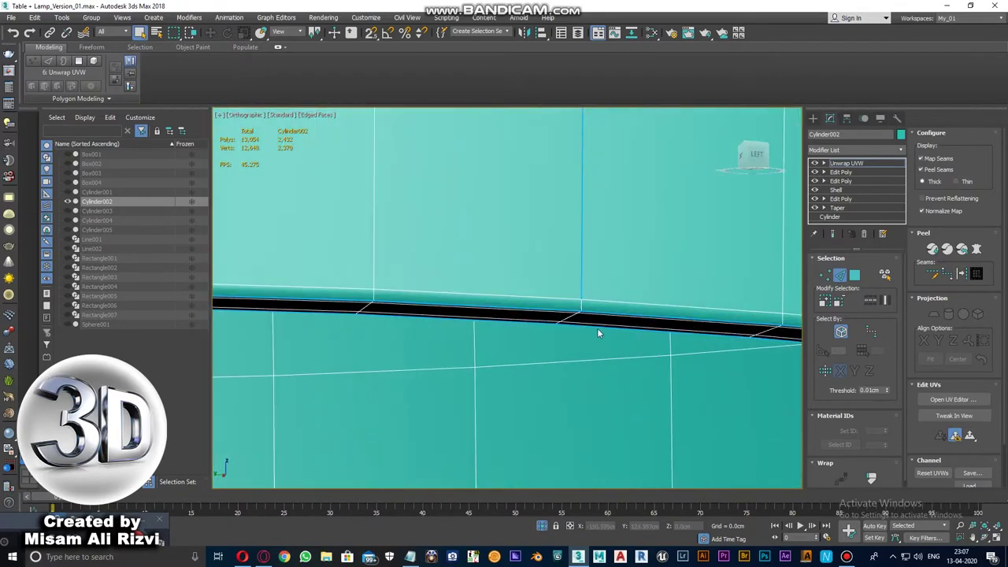
middle_click_drag(535, 357, 491, 290, "alt")
mouse_move(498, 189)
middle_mouse_down("alt")
mouse_move(512, 240)
mouse_move(510, 182)
mouse_move(499, 197)
mouse_move(498, 186)
middle_mouse_up("alt")
scroll(497, 187, "up", 3)
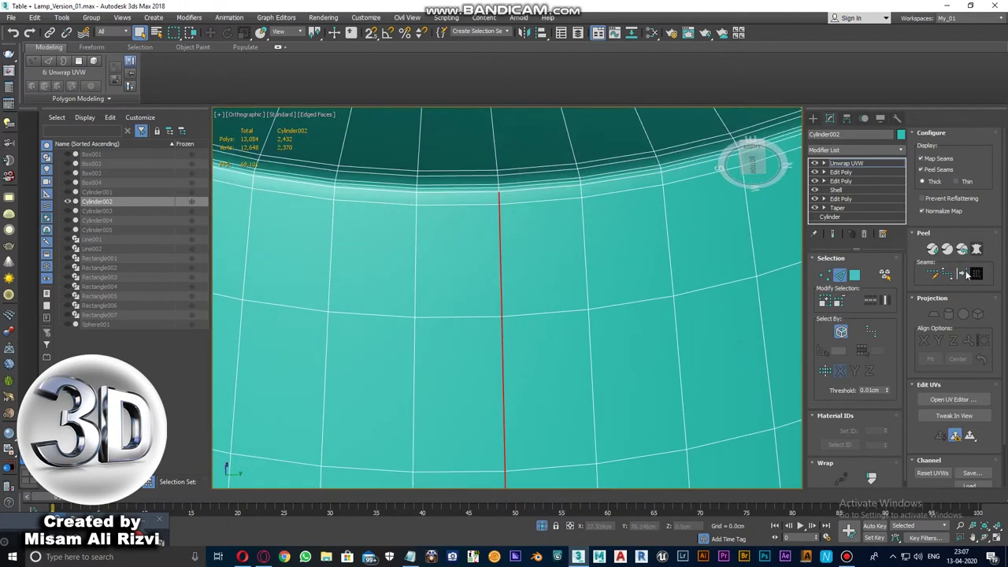
left_click(517, 195)
scroll(671, 269, "down", 2)
scroll(671, 269, "down", 5)
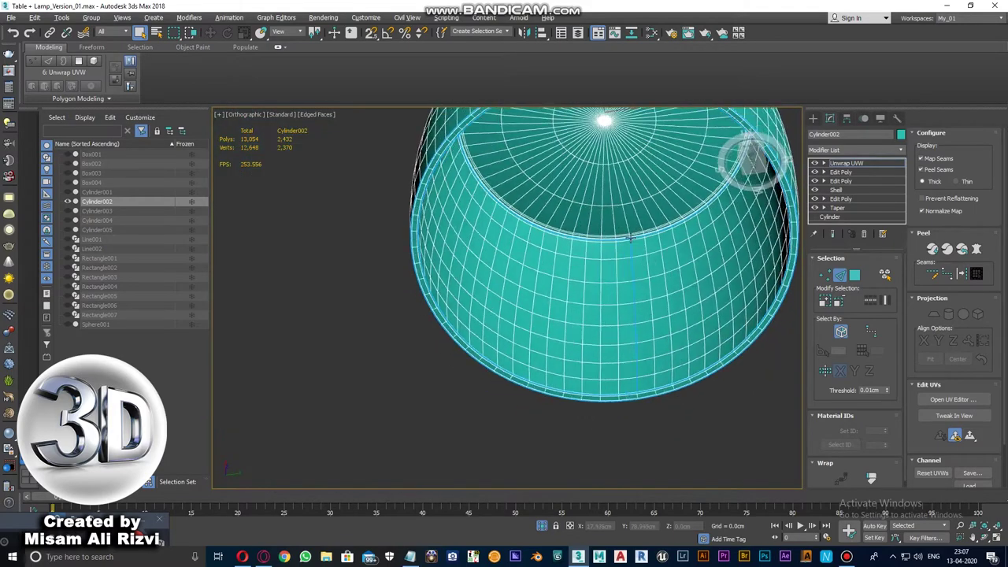
mouse_move(671, 269)
middle_mouse_down("alt")
mouse_move(646, 218)
mouse_move(651, 239)
middle_mouse_up("alt")
- Open the Edit UVWs editor and display the checker pattern on the shade
left_click(953, 399)
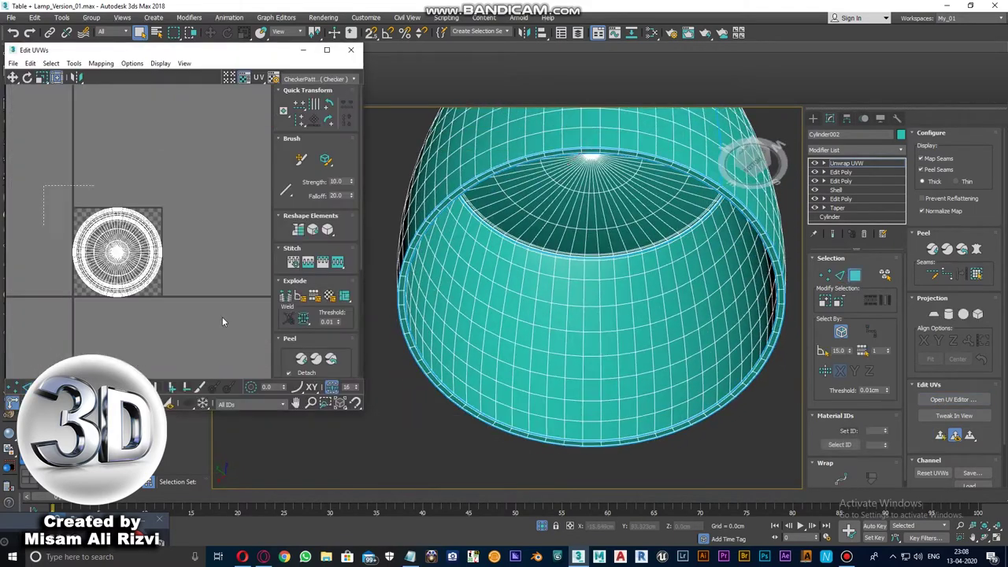
left_click(315, 79)
left_click(323, 95)
scroll(134, 236, "up", 3)
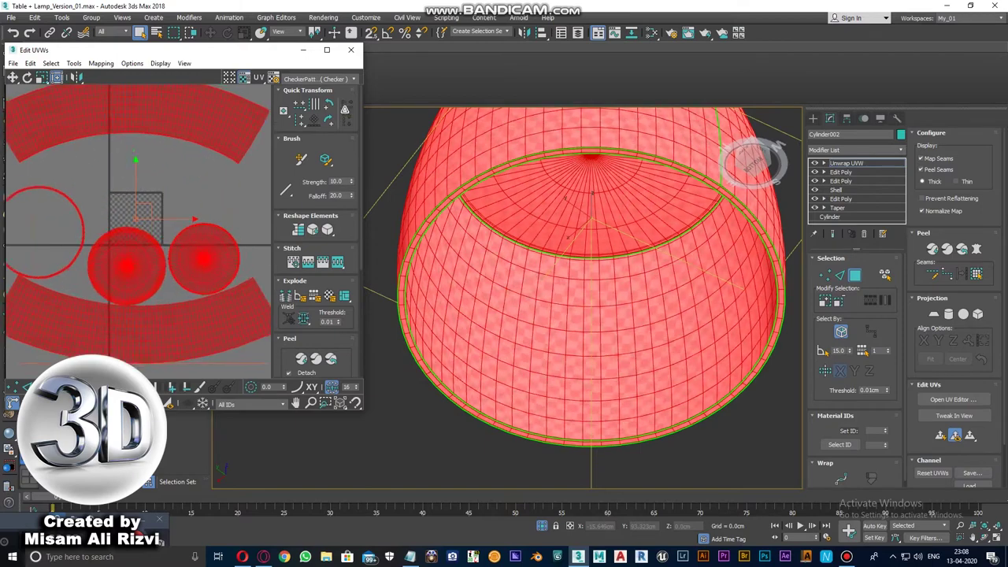
scroll(591, 275, "down", 3)
- Select the shade's top cap faces
middle_click_drag(590, 276, 682, 210, "alt")
left_click(682, 214)
key("z")
left_click(662, 252)
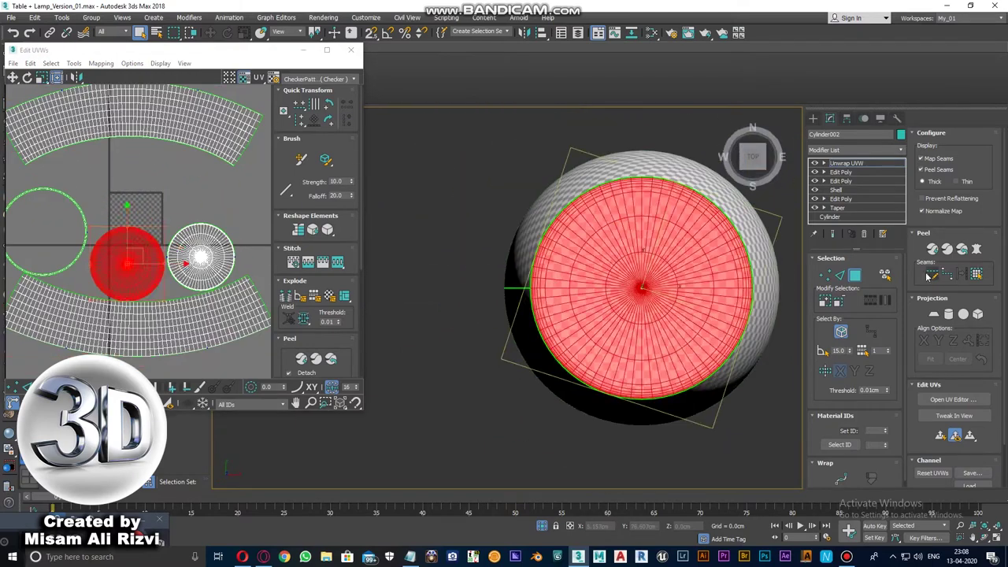
scroll(133, 205, "down", 3)
scroll(134, 236, "up", 3)
left_click(186, 248)
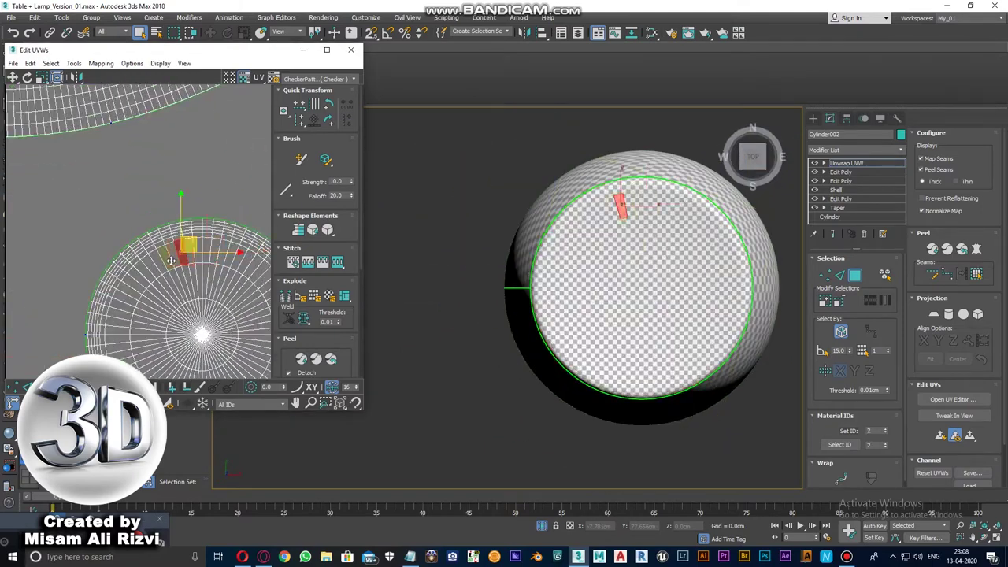
scroll(124, 296, "down", 3)
left_click(642, 287)
- Select the shade's outer side band faces
middle_click_drag(642, 288, 642, 197, "alt")
left_click(504, 315)
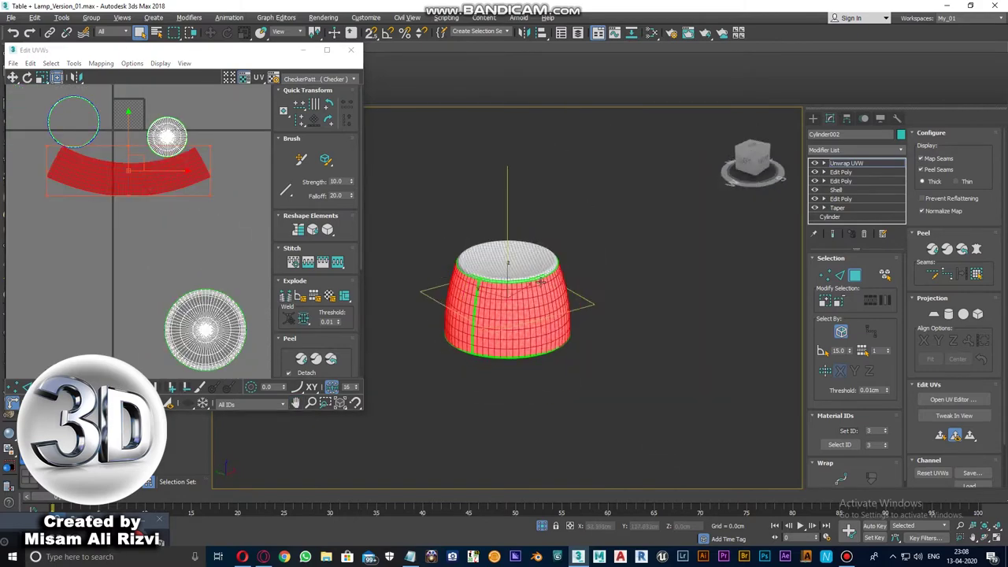
scroll(536, 250, "up", 4)
left_click(535, 251)
scroll(111, 217, "up", 3)
scroll(134, 236, "down", 3)
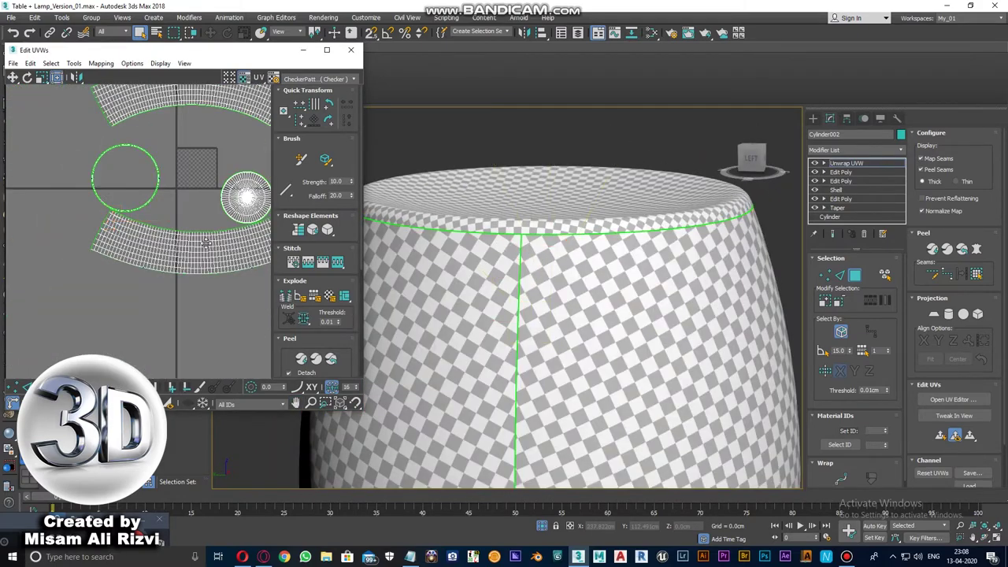
left_click(551, 354)
left_click(571, 248)
- Select the bottom cap faces and move their UV island away from the others
middle_click_drag(638, 331, 638, 253, "alt")
left_click(520, 228)
scroll(638, 253, "up", 3)
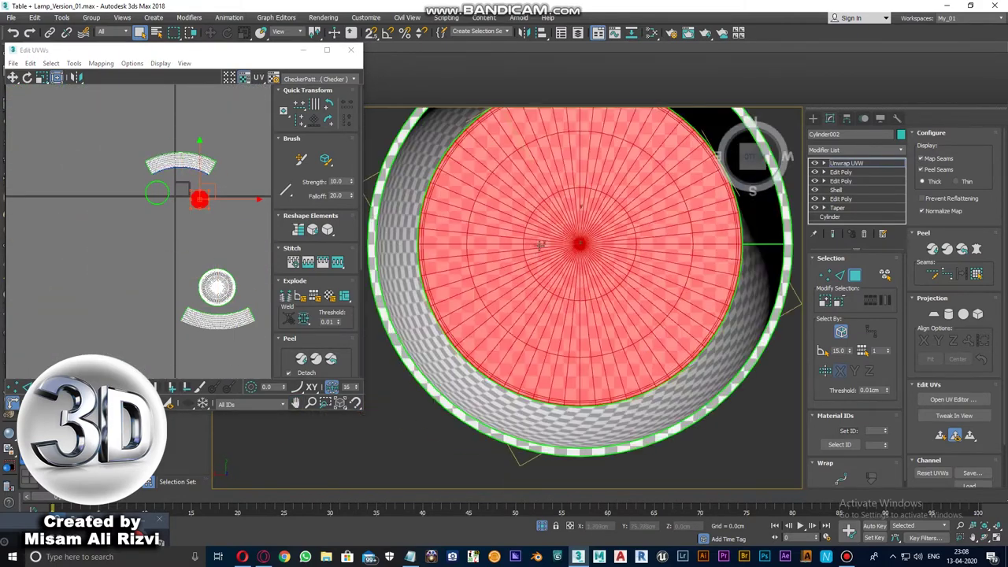
middle_click_drag(157, 236, 115, 208)
left_click_drag(202, 229, 240, 243)
scroll(580, 219, "up", 2)
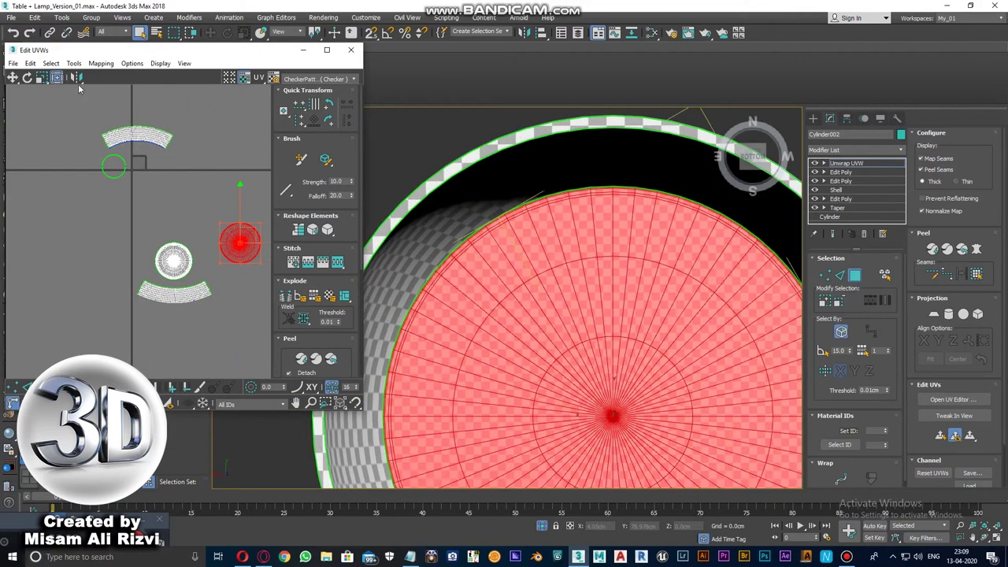
left_click(473, 271)
key("ctrl+z")
scroll(504, 299, "down", 5)
- Select the inner side band and a strip of faces near the rim
left_click(518, 268)
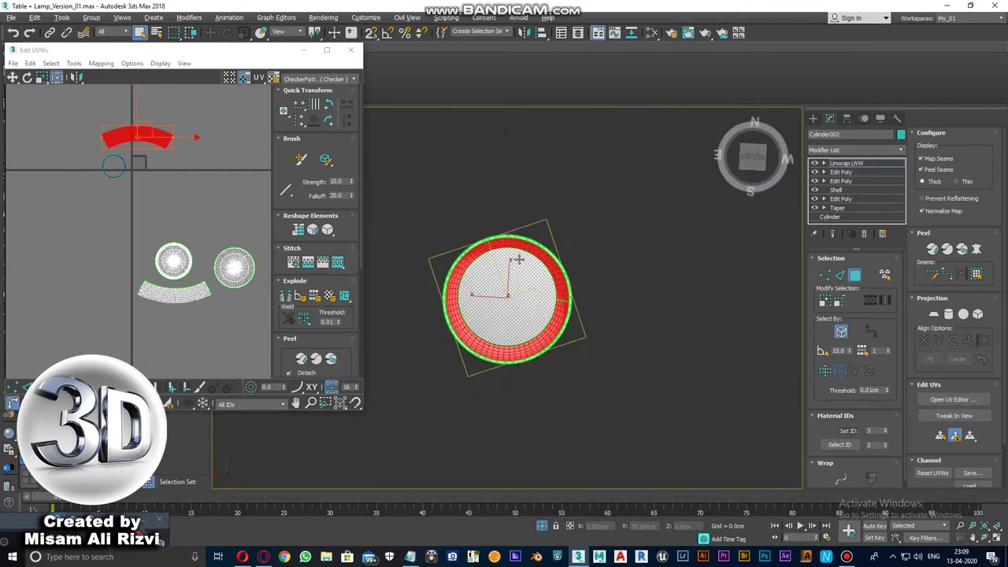
middle_click_drag(518, 315, 500, 289, "alt")
scroll(501, 289, "up", 3)
scroll(512, 268, "up", 2)
left_click(517, 259)
key("ctrl+z")
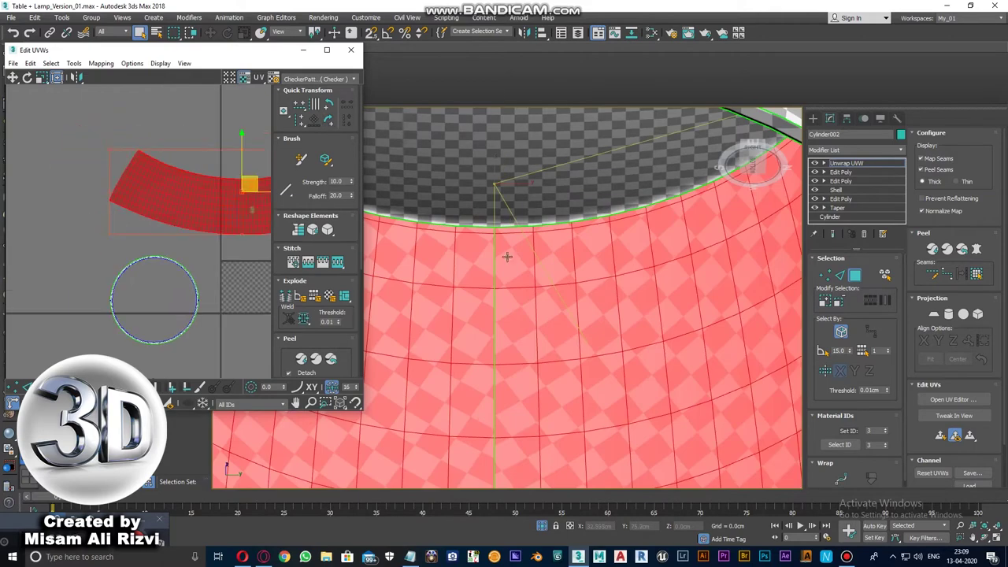
left_click(573, 232)
scroll(551, 236, "down", 5)
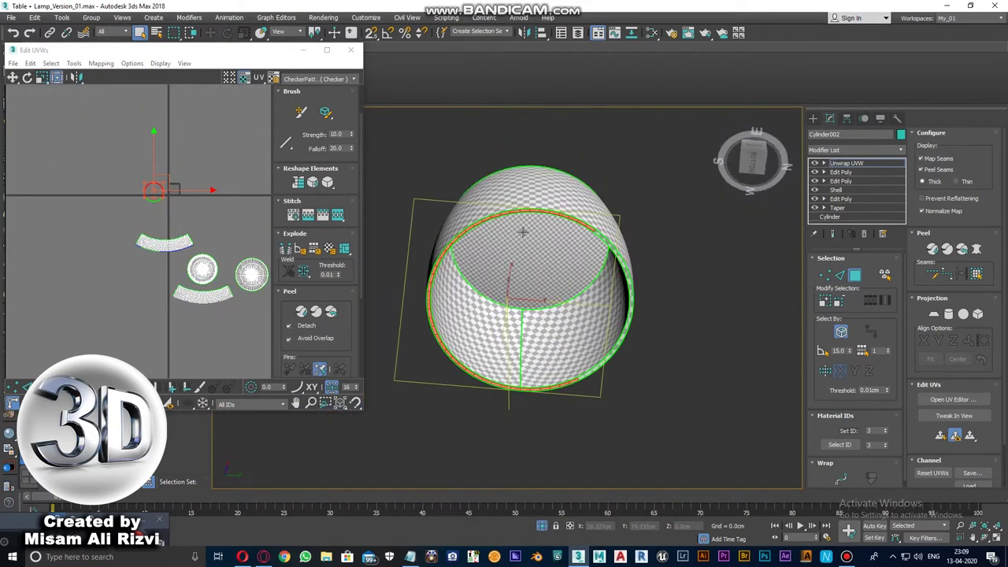
- Switch to Bottom view and select the whole outer rim ring
middle_click_drag(551, 236, 592, 204, "alt")
key("b")
scroll(187, 146, "up", 3)
scroll(214, 157, "up", 2)
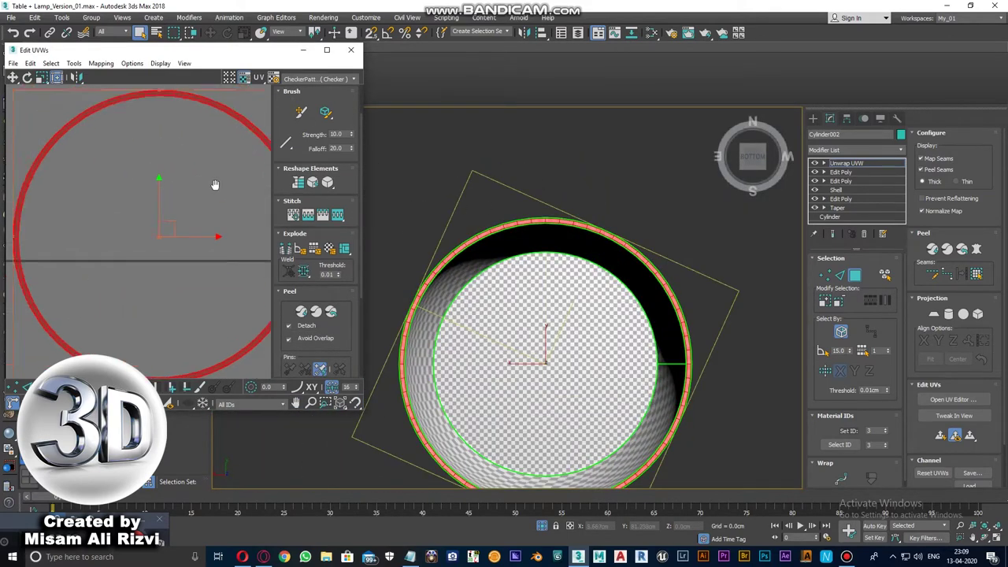
key("ctrl+a")
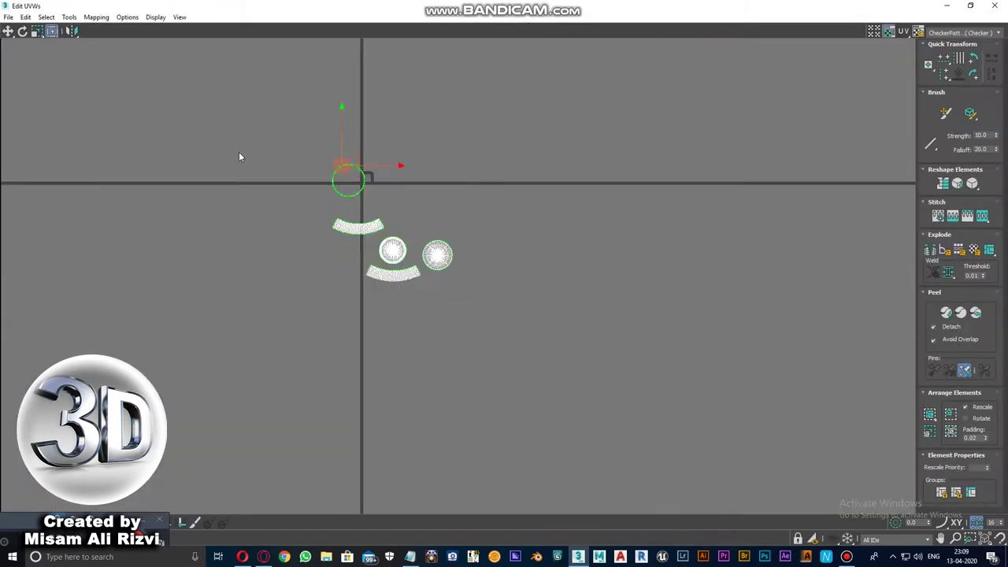
- Pack Normalize the lampshade's UV pieces and check the three round islands
left_click(929, 431)
scroll(526, 246, "up", 10)
scroll(483, 214, "down", 3)
left_click_drag(571, 139, 274, 248)
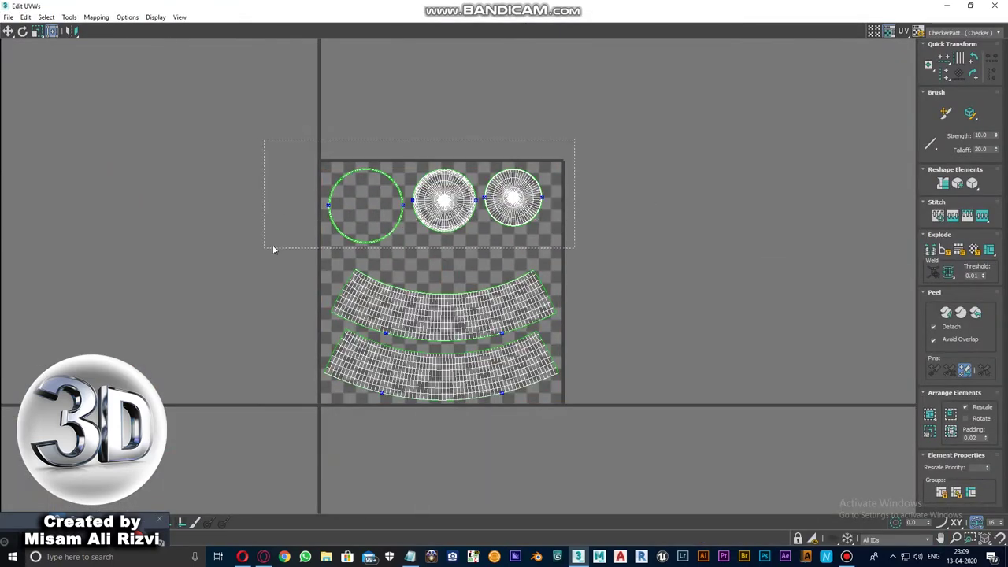
left_click(438, 206)
scroll(428, 208, "up", 2)
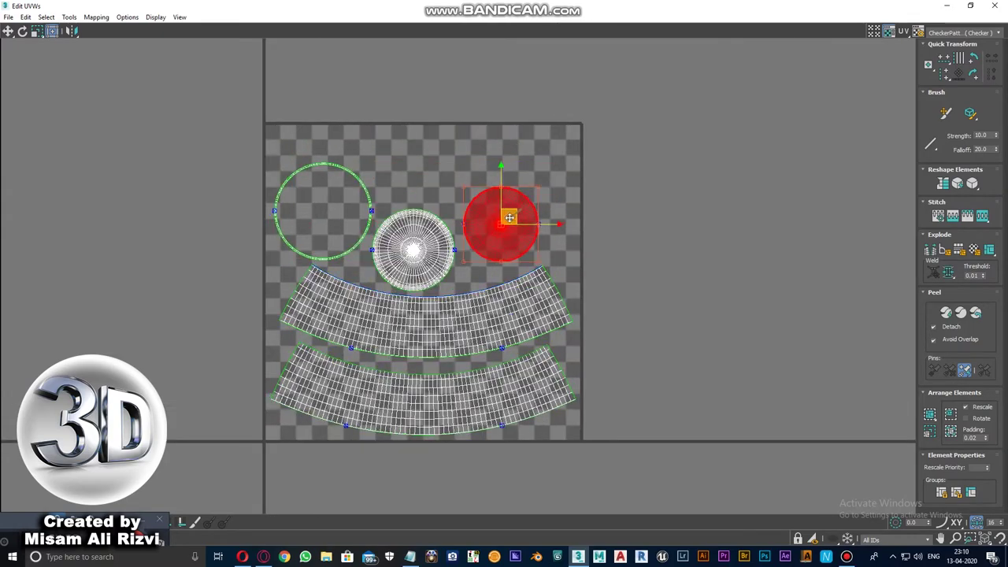
left_click(355, 252)
scroll(355, 251, "up", 4)
scroll(295, 214, "down", 6)
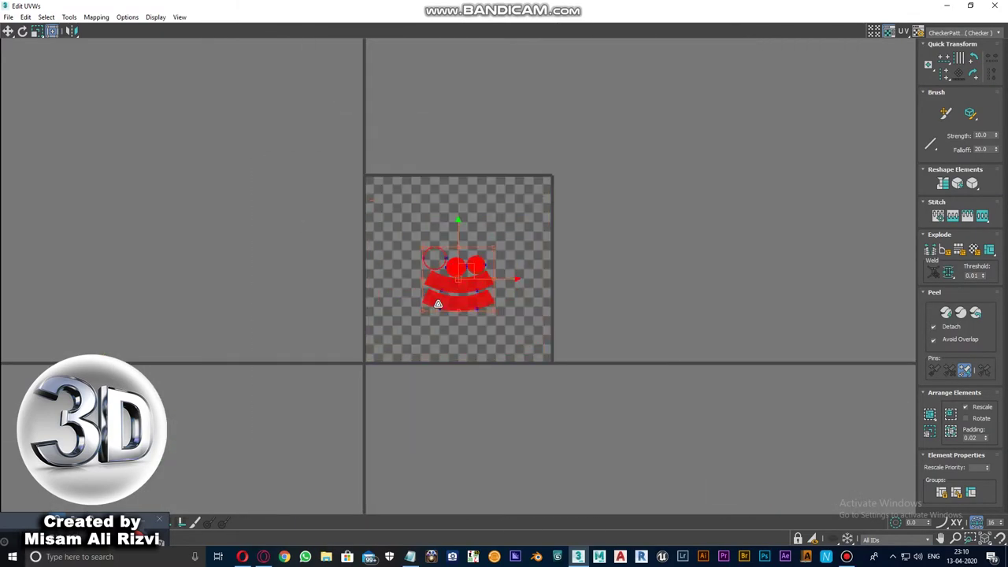
- Move the packed UV pieces into the top-left corner of the UV square
left_click_drag(438, 304, 345, 200)
scroll(345, 201, "up", 4)
scroll(299, 269, "up", 2)
scroll(309, 218, "up", 3)
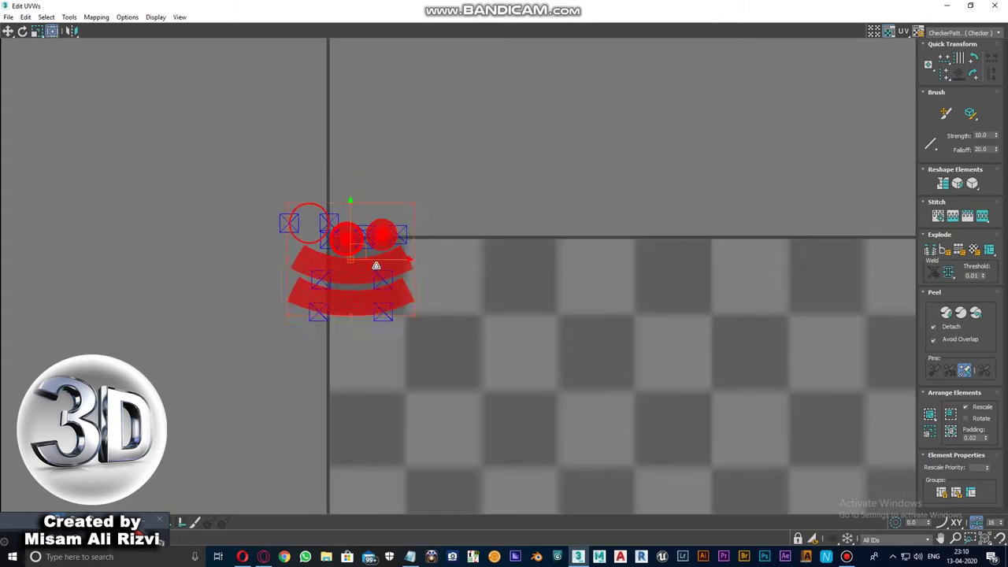
scroll(390, 253, "up", 2)
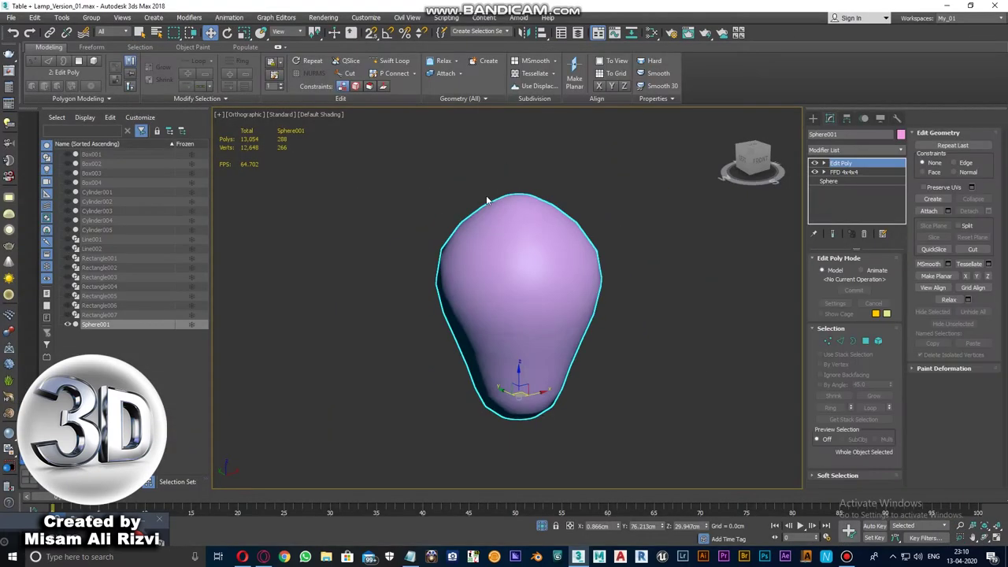
- Open the UV editor for bulb Sphere001 and select its lower-half polygons
left_click(950, 399)
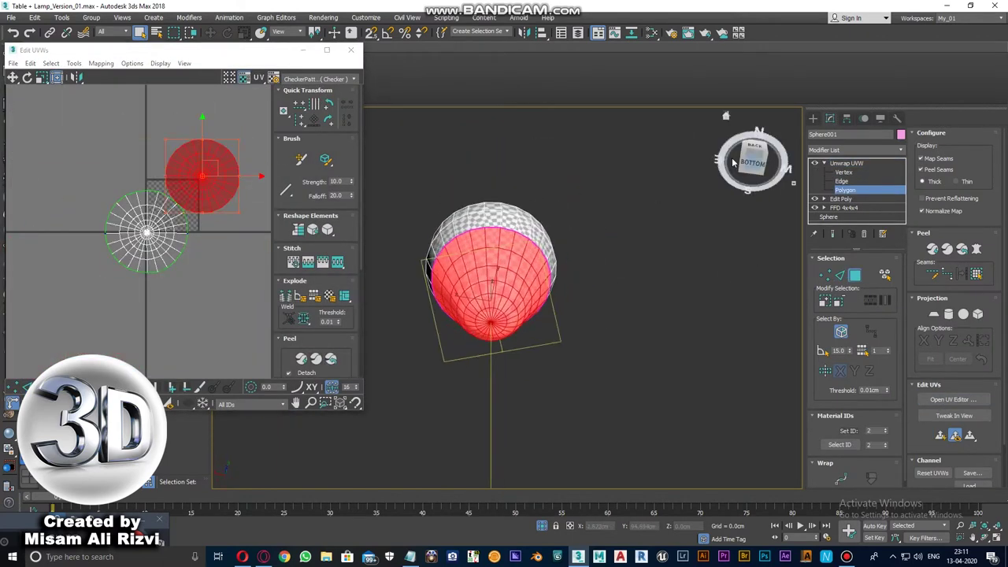
middle_click_drag(504, 300, 438, 242, "alt")
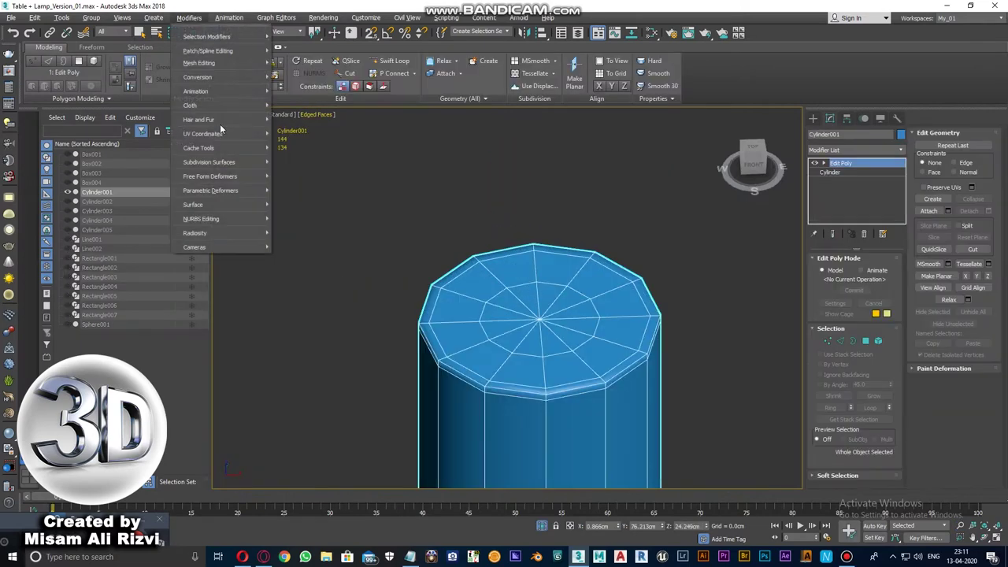
- Hide the map seams, frame Cylinder001, and open its UV Editor with the checker pattern shown
left_click(936, 160)
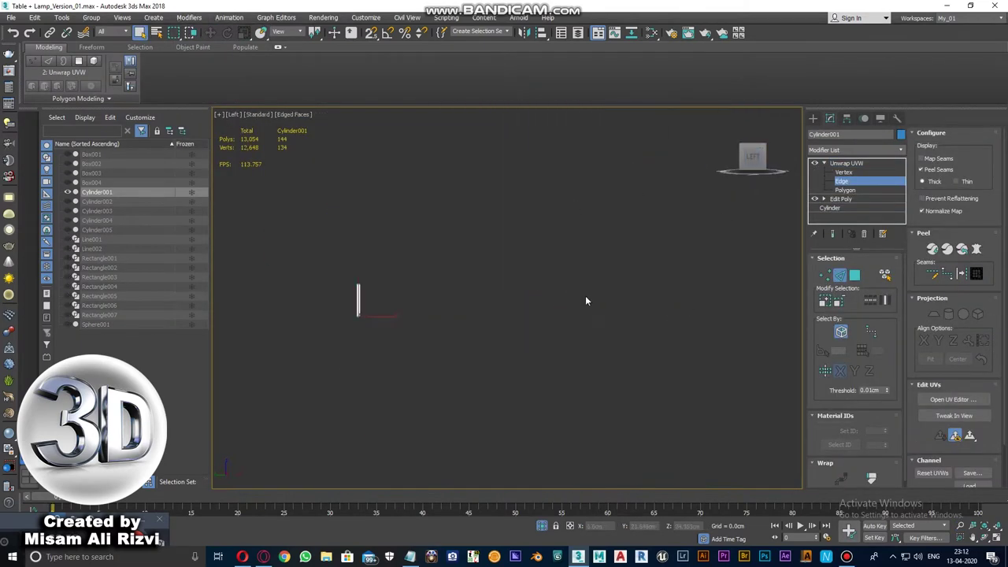
key("z")
scroll(577, 282, "down", 5)
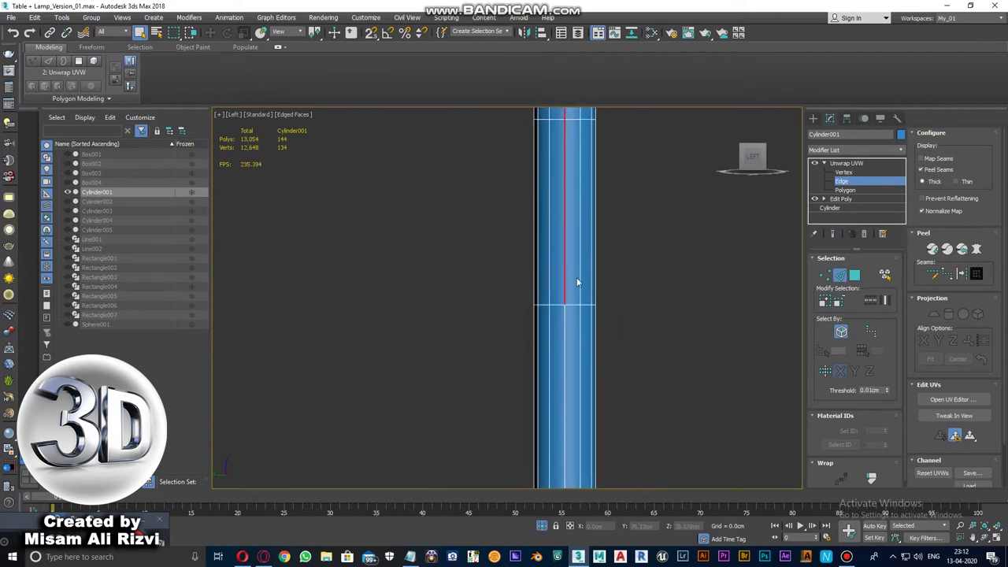
scroll(577, 282, "up", 5)
scroll(560, 351, "up", 2)
scroll(560, 352, "down", 7)
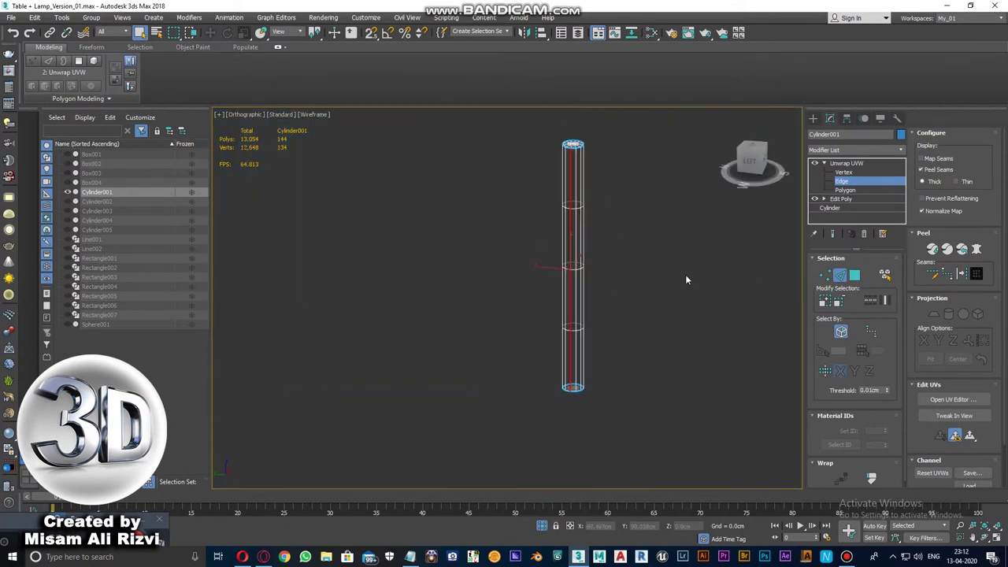
left_click(953, 399)
left_click(354, 79)
left_click(315, 95)
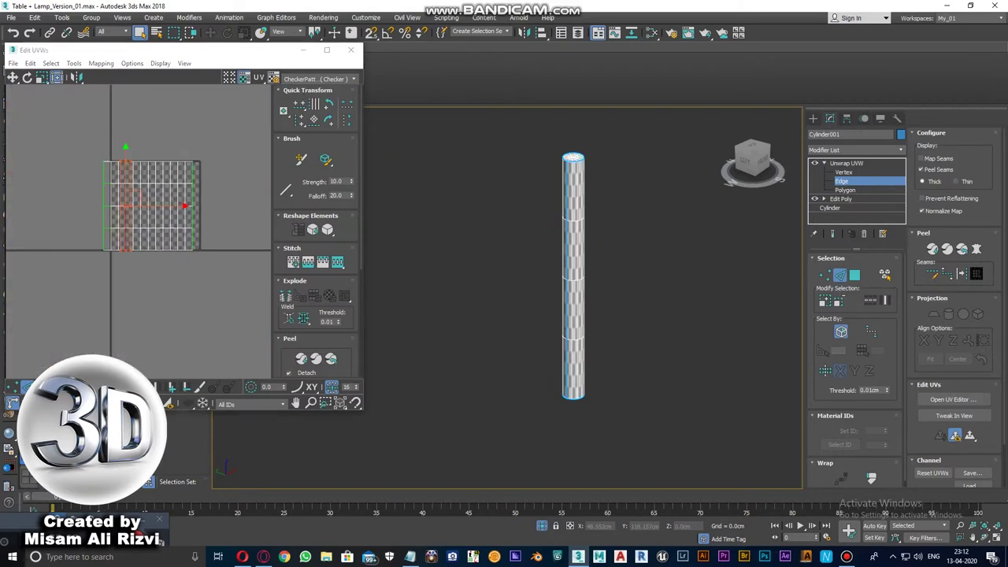
- Select all of the pole's polygons, then select the whole top cap
key("3")
key("ctrl+a")
scroll(469, 277, "up", 2)
scroll(204, 209, "down", 2)
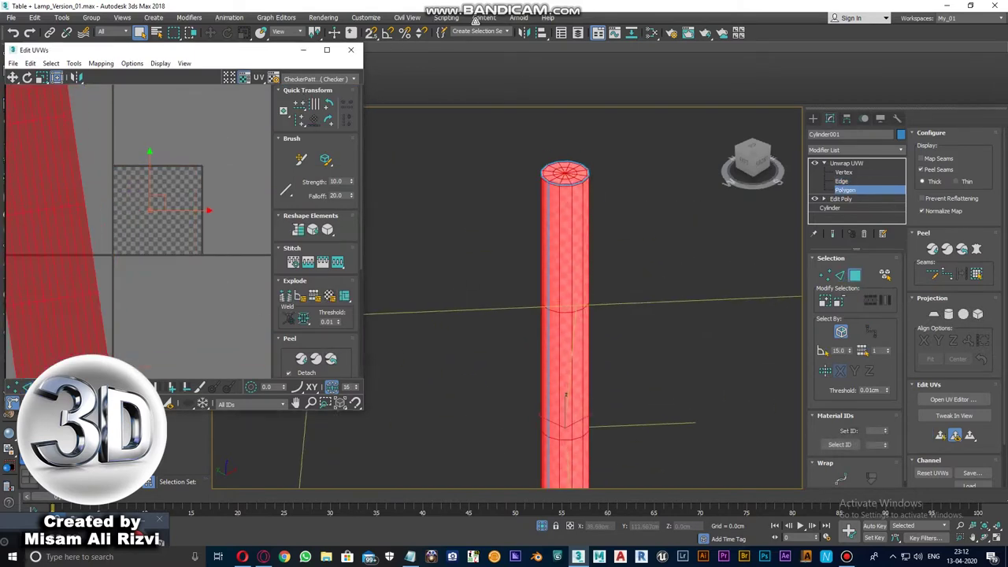
left_click_drag(752, 161, 720, 171)
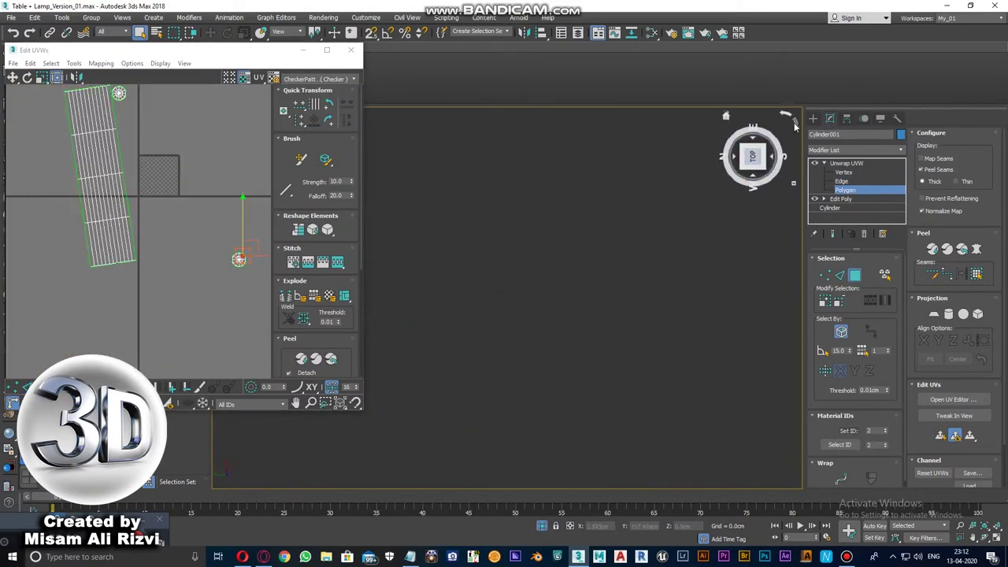
left_click(794, 126)
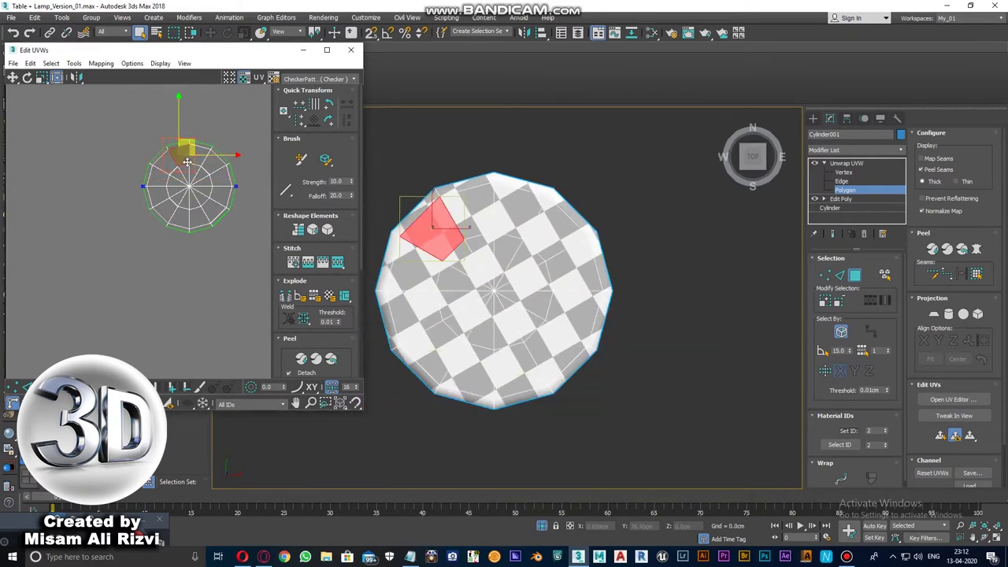
left_click(187, 161)
left_click(193, 157)
left_click(197, 152)
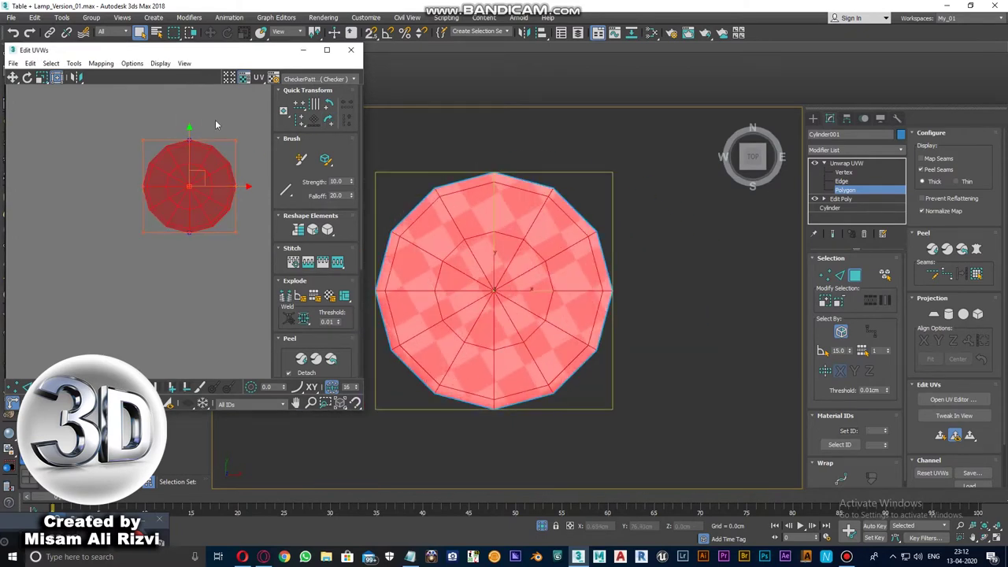
left_click(196, 154)
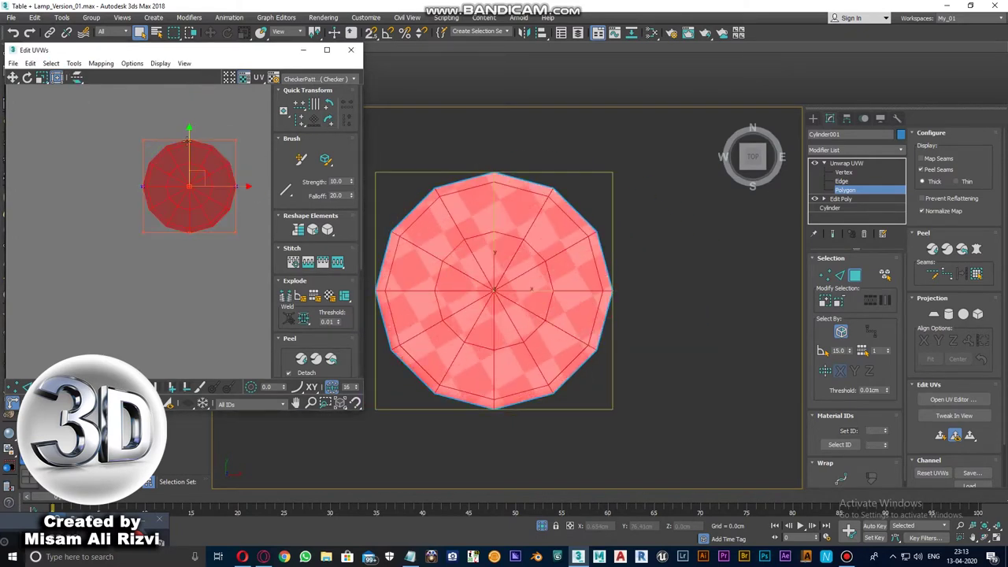
- Try individual cap polygons, then select a polygon on the bottom cap
left_click(160, 166)
left_click(169, 168)
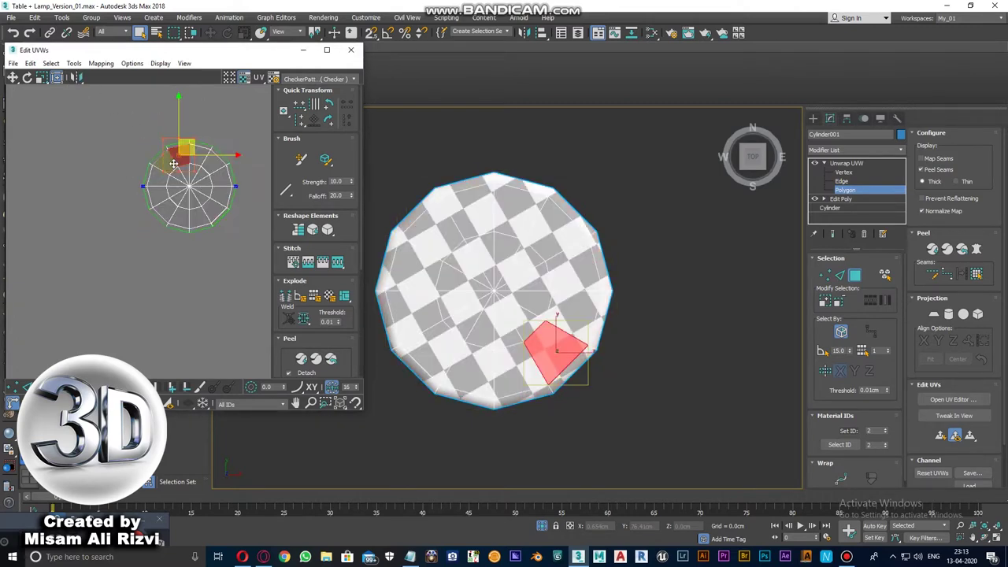
left_click(159, 177)
left_click(160, 177, "alt")
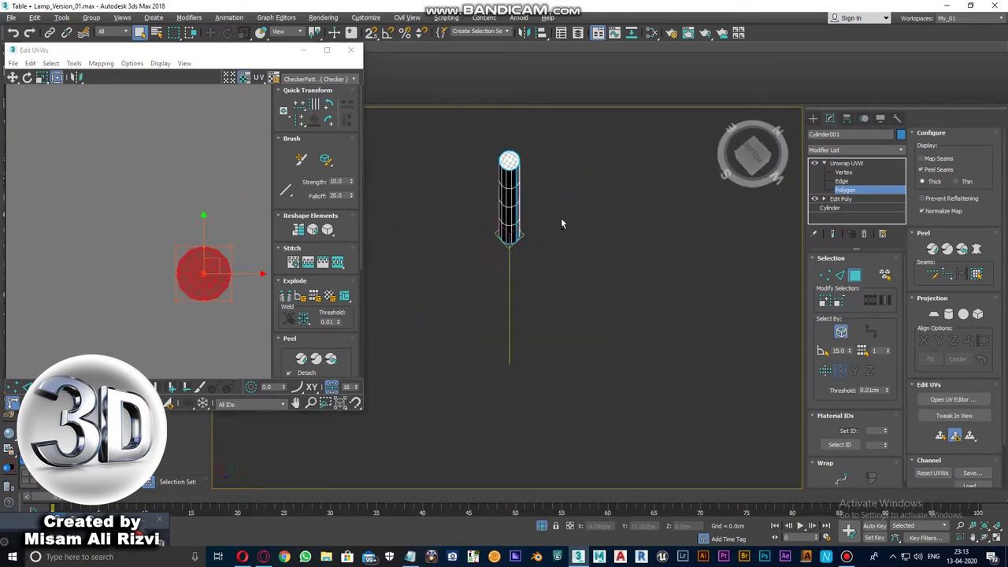
key("b")
key("z")
left_click(139, 147)
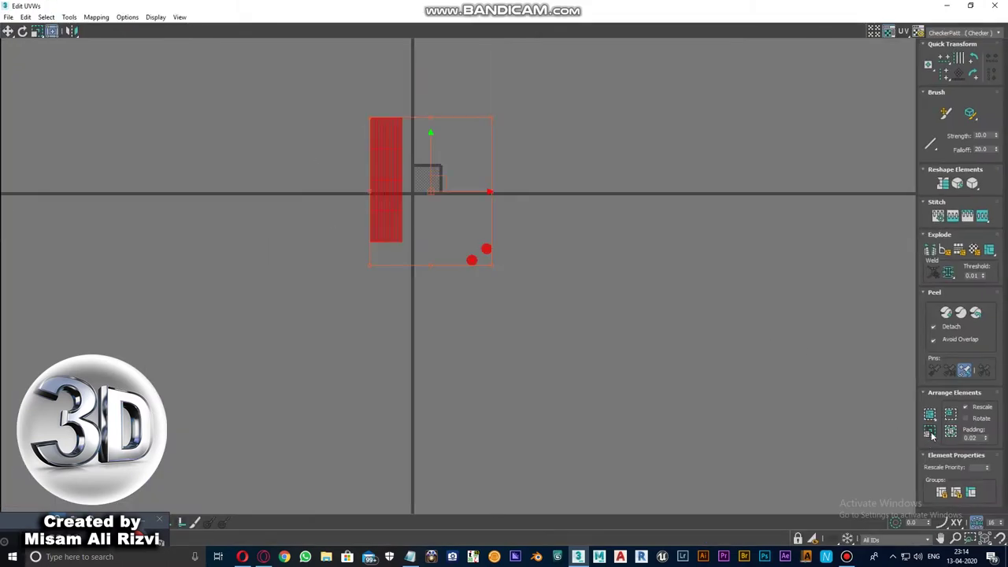
- Pack Normalize the pole's strip and caps into the 0–1 square, then select both cap pieces
left_click(931, 433)
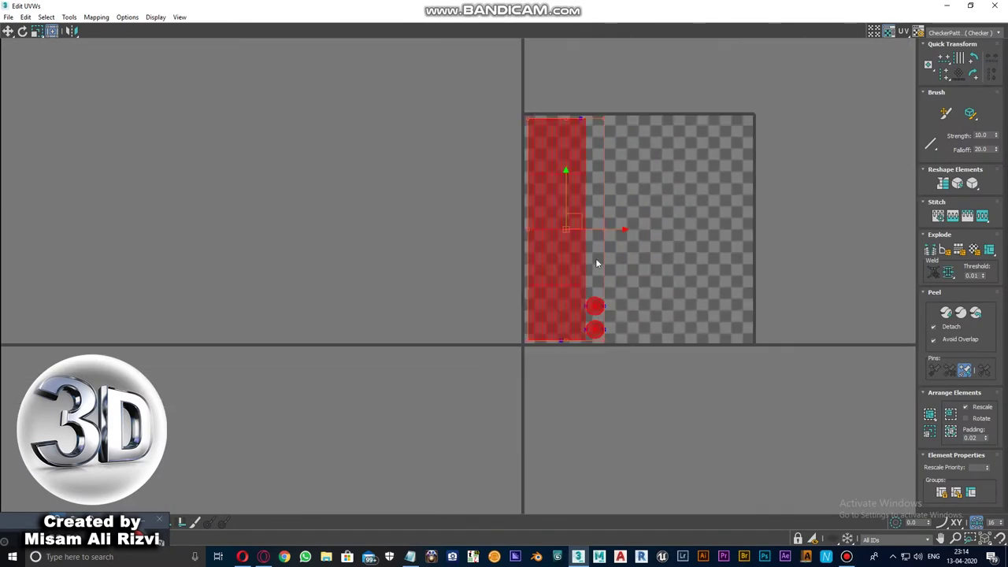
scroll(583, 292, "up", 3)
left_click(573, 294)
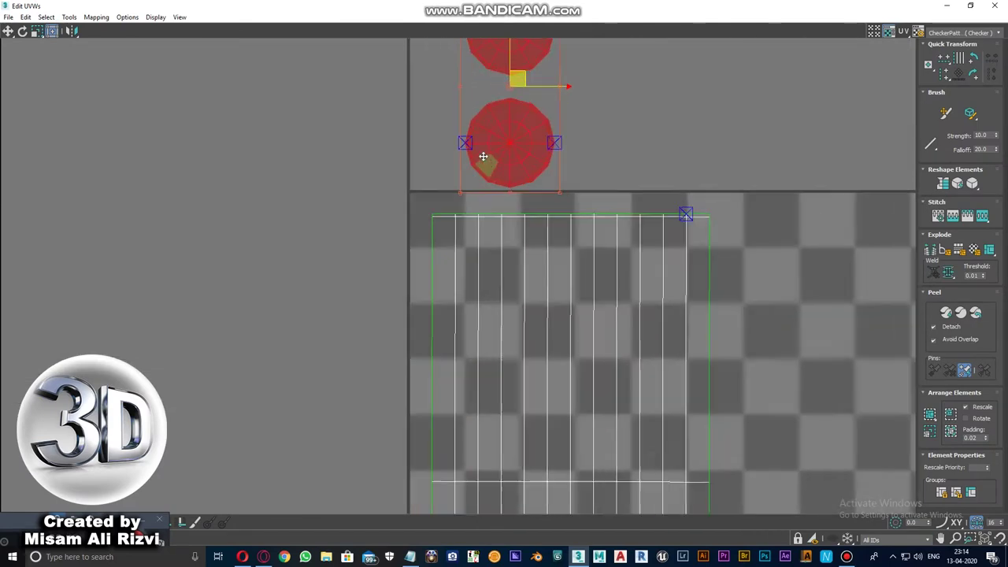
scroll(552, 158, "up", 5)
scroll(506, 179, "down", 5)
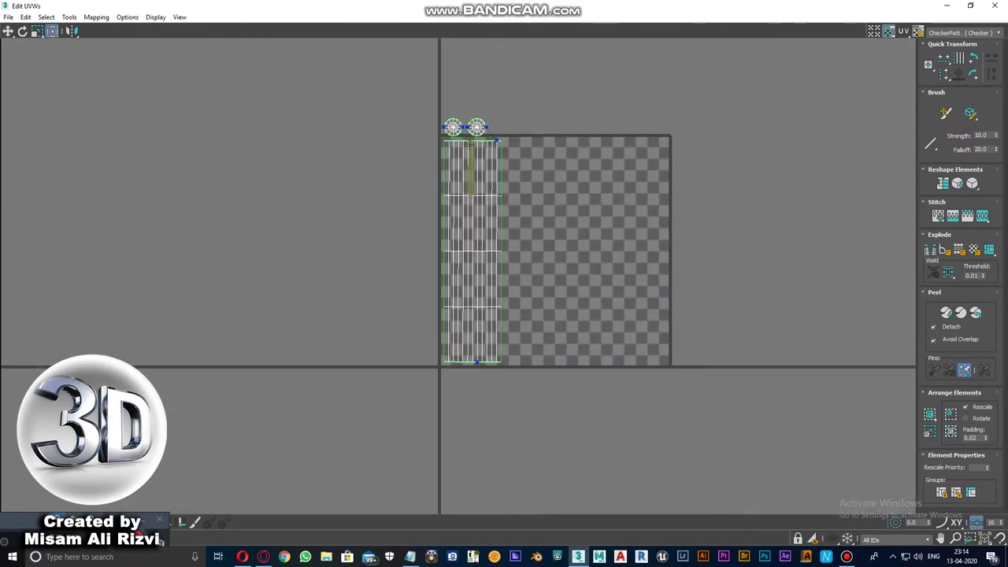
scroll(495, 119, "up", 3)
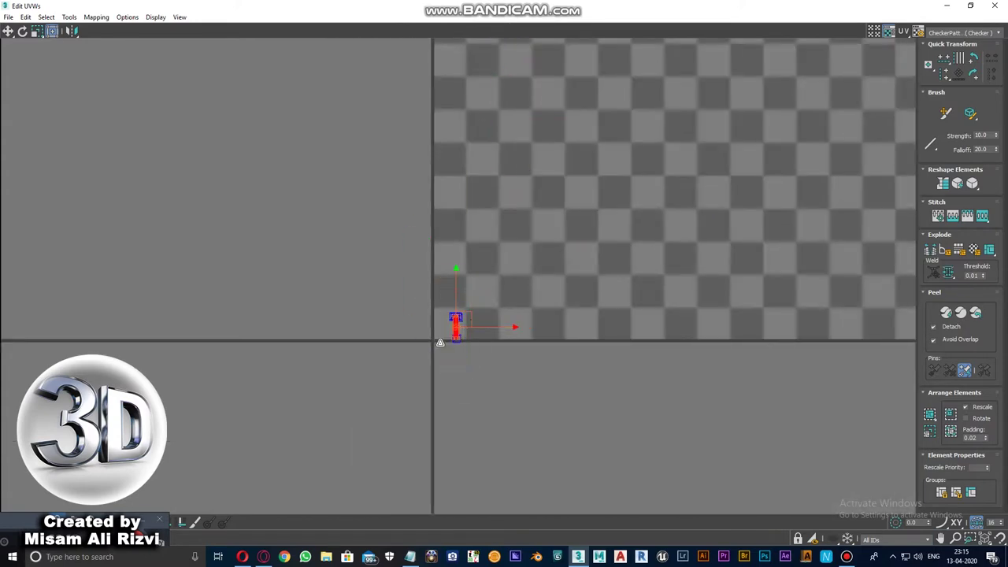
scroll(440, 342, "up", 3)
scroll(431, 356, "down", 3)
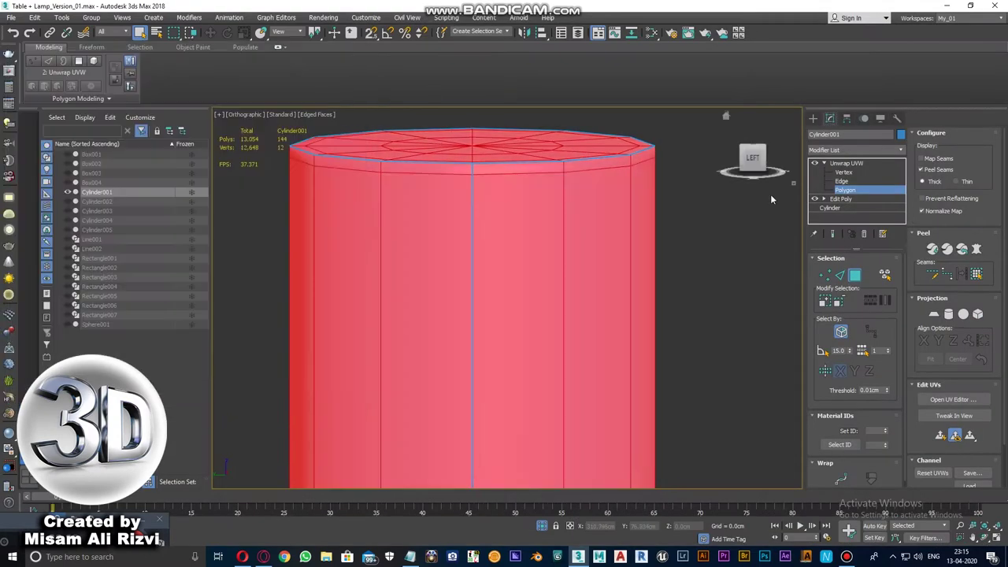
- Select and isolate the pink bent tube, try Unwrap UVW on it, then remove it
scroll(505, 315, "down", 5)
right_click(506, 347)
left_click(473, 393)
key("alt+q")
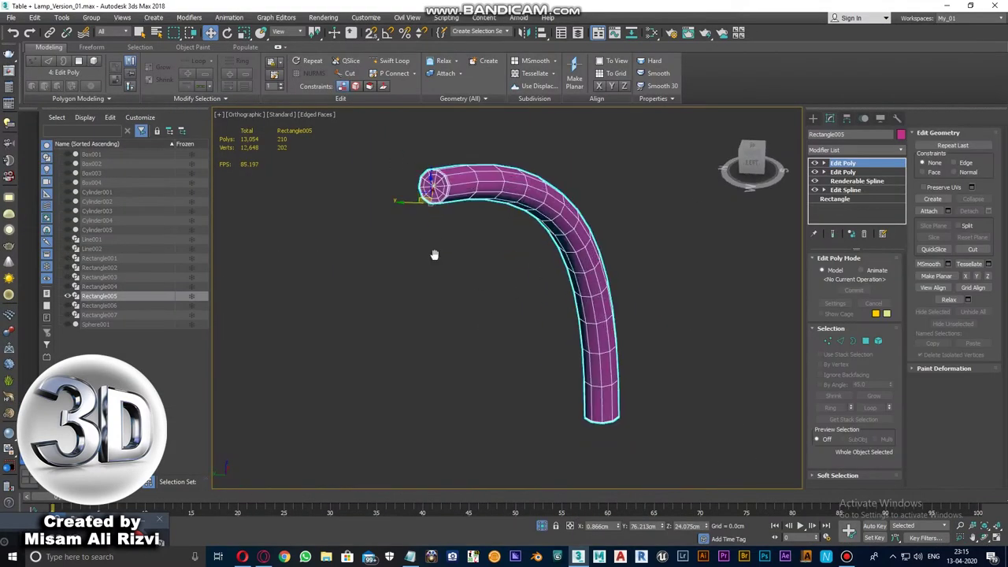
left_click(189, 18)
left_click(260, 118)
left_click(954, 399)
left_click(339, 75)
left_click(327, 118)
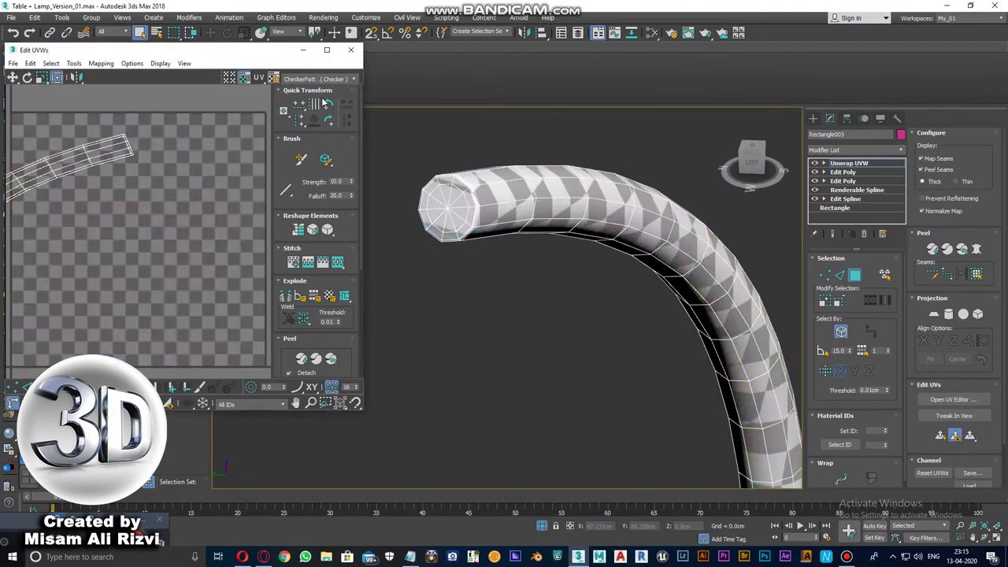
left_click(359, 45)
- Convert the tube to an editable mesh and browse the modifier categories
right_click(849, 163)
left_click(898, 236)
right_click(557, 174)
left_click(580, 292)
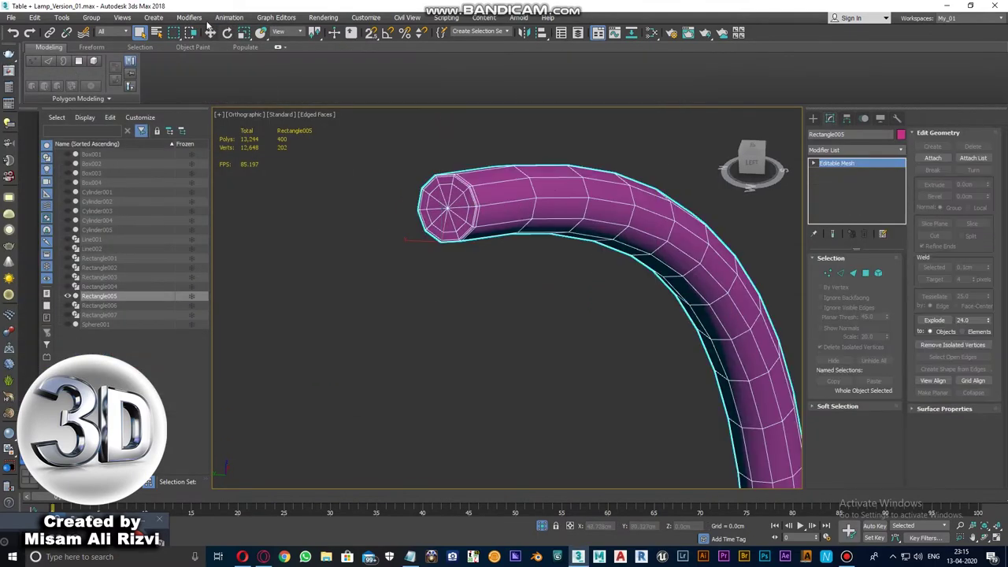
left_click(189, 17)
left_click(260, 118)
left_click(953, 399)
left_click(351, 50)
left_click(863, 233)
- Add Edit Mesh from Mesh Editing, then view UV Coordinates without adding a modifier
left_click(189, 18)
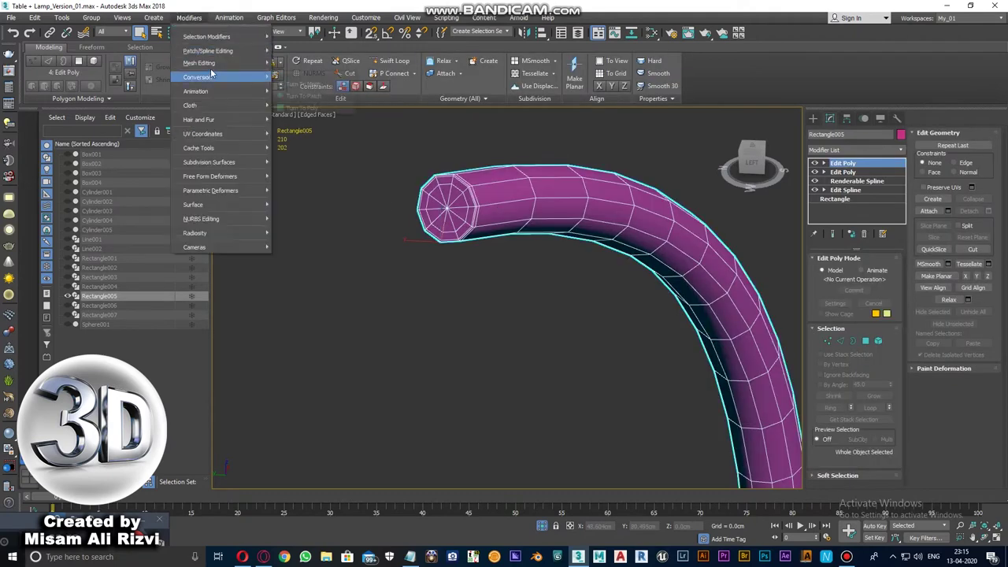
left_click(203, 134)
left_click(189, 17)
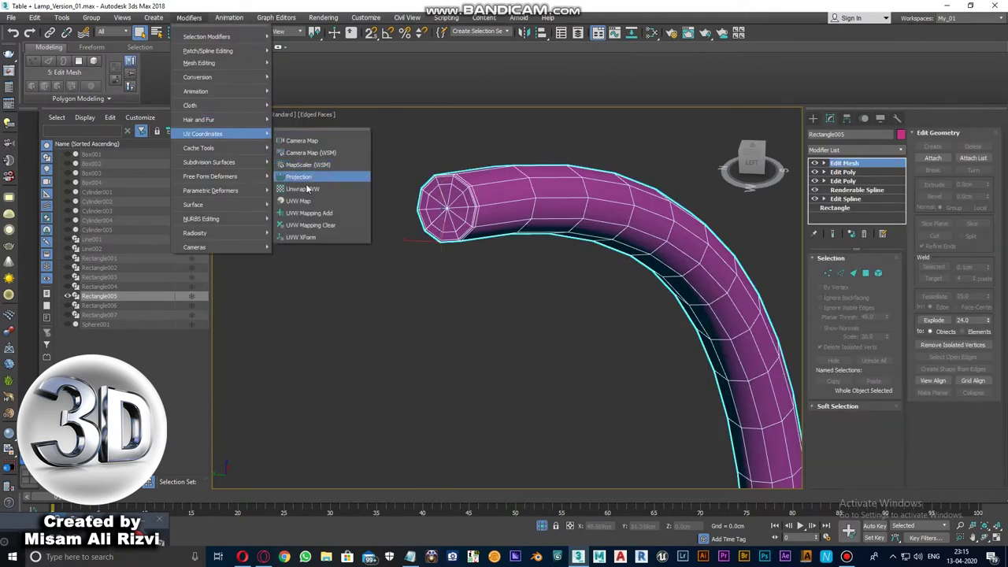
left_click(284, 182)
left_click(953, 400)
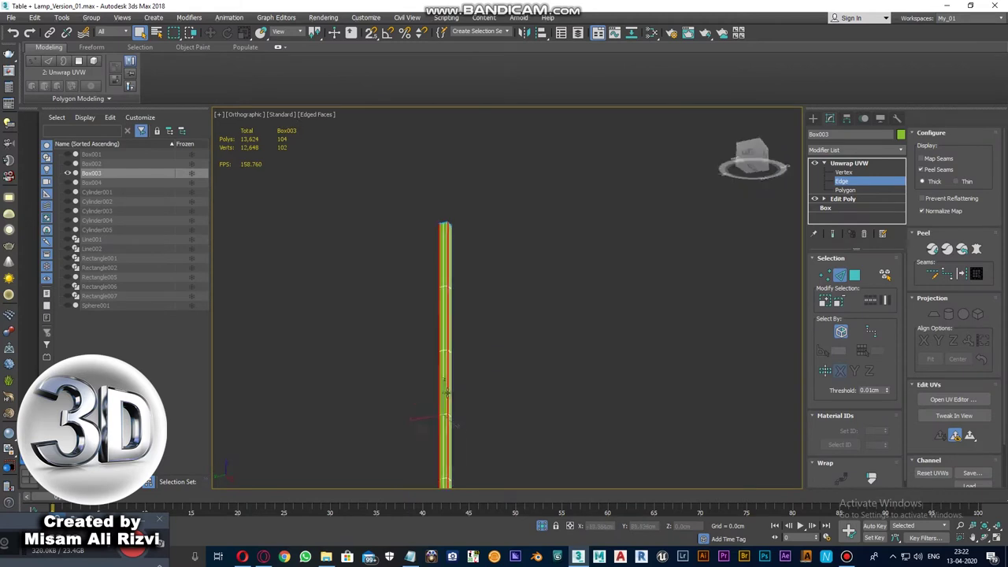
- Orbit and zoom around leg Box003 to inspect its seams on the bottom, sides and top
middle_click_drag(446, 392, 557, 335, "alt")
scroll(557, 335, "up", 3)
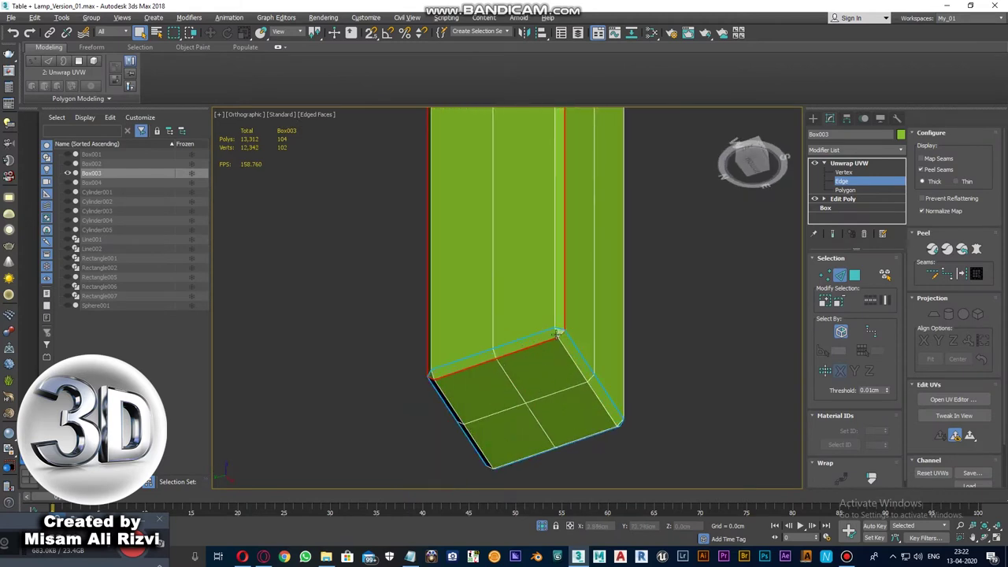
scroll(557, 307, "up", 2)
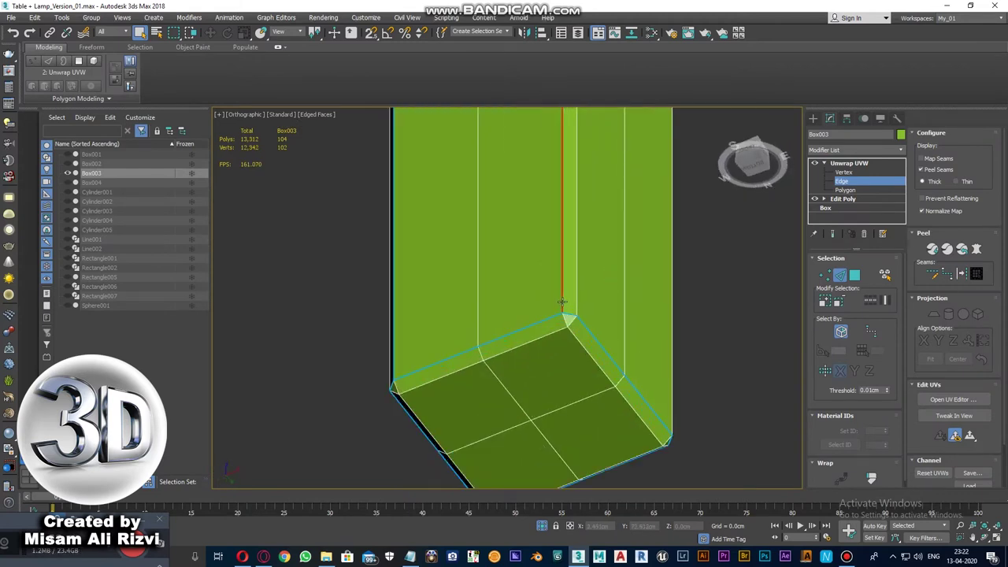
middle_click_drag(576, 338, 649, 342, "alt")
scroll(621, 273, "down", 5)
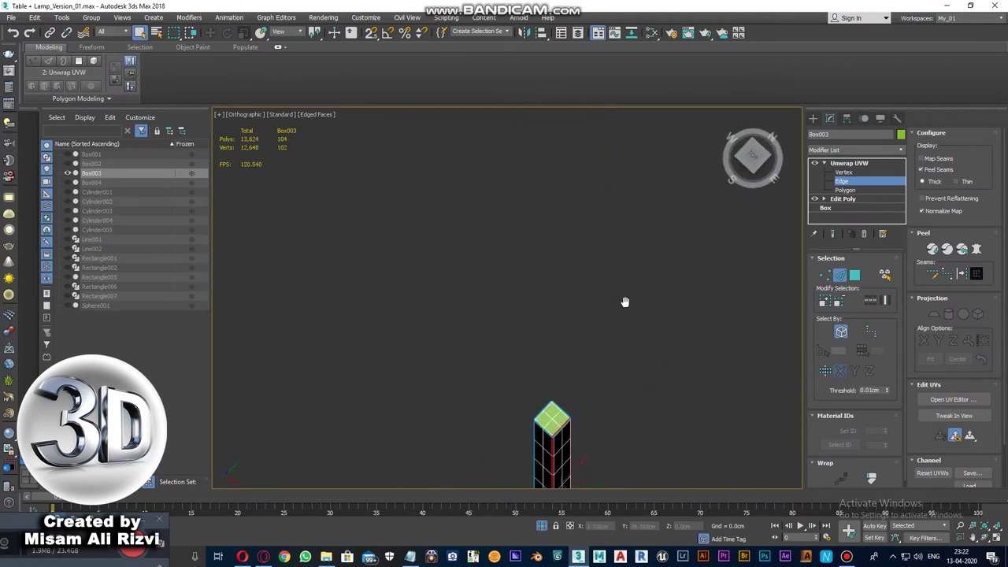
middle_click_drag(625, 302, 531, 288)
scroll(530, 287, "up", 5)
mouse_move(518, 340)
middle_mouse_down("alt")
mouse_move(500, 330)
mouse_move(581, 255)
mouse_move(532, 378)
mouse_move(509, 276)
mouse_move(562, 220)
mouse_move(681, 246)
middle_mouse_up("alt")
scroll(581, 254, "up", 3)
key("F3")
key("F3")
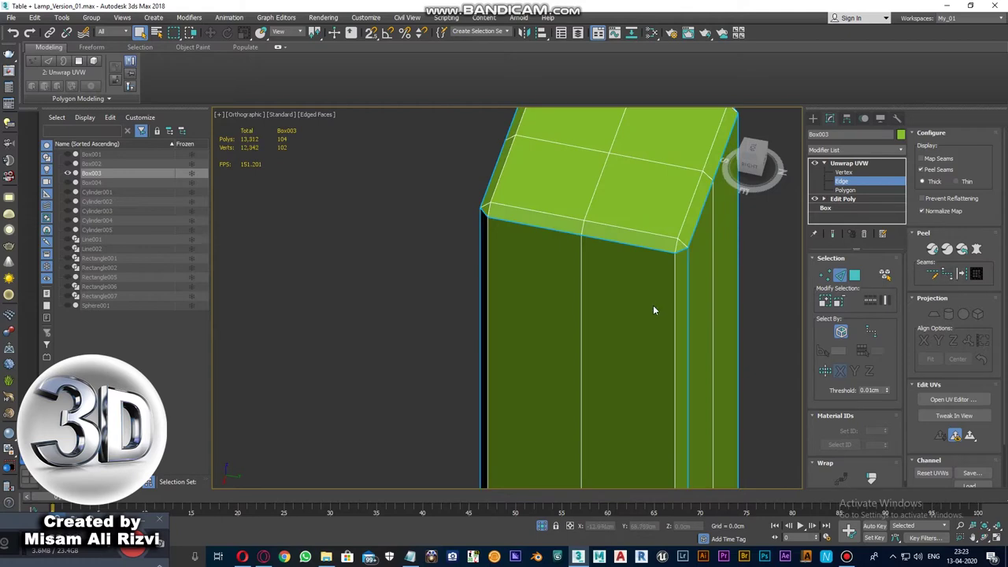
mouse_move(653, 310)
middle_mouse_down("alt")
mouse_move(607, 241)
mouse_move(605, 266)
mouse_move(564, 329)
mouse_move(612, 263)
mouse_move(475, 263)
mouse_move(606, 371)
mouse_move(580, 199)
middle_mouse_up("alt")
scroll(605, 266, "down", 3)
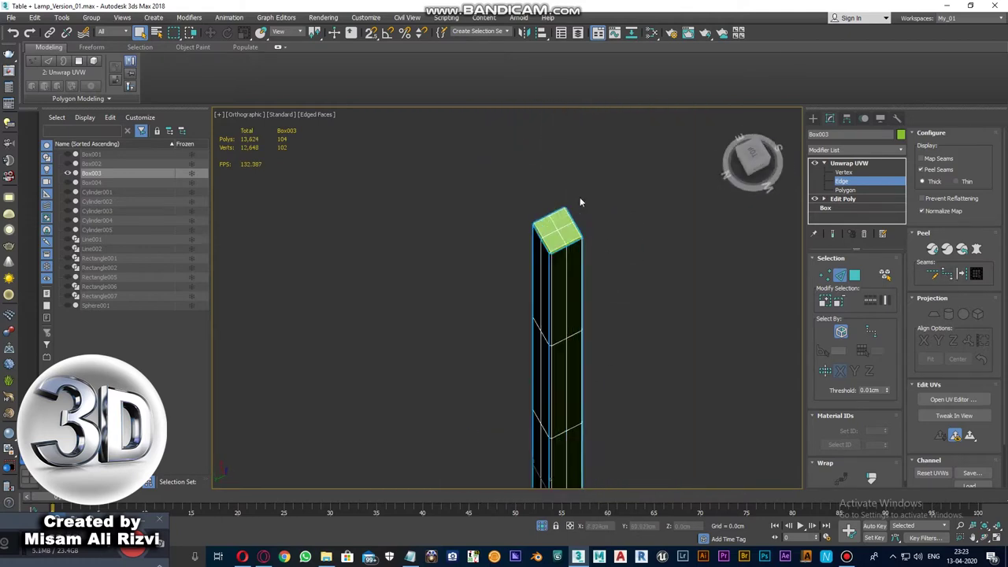
- Planar-project all of the leg's polygons, then select its top face
key("3")
key("ctrl+a")
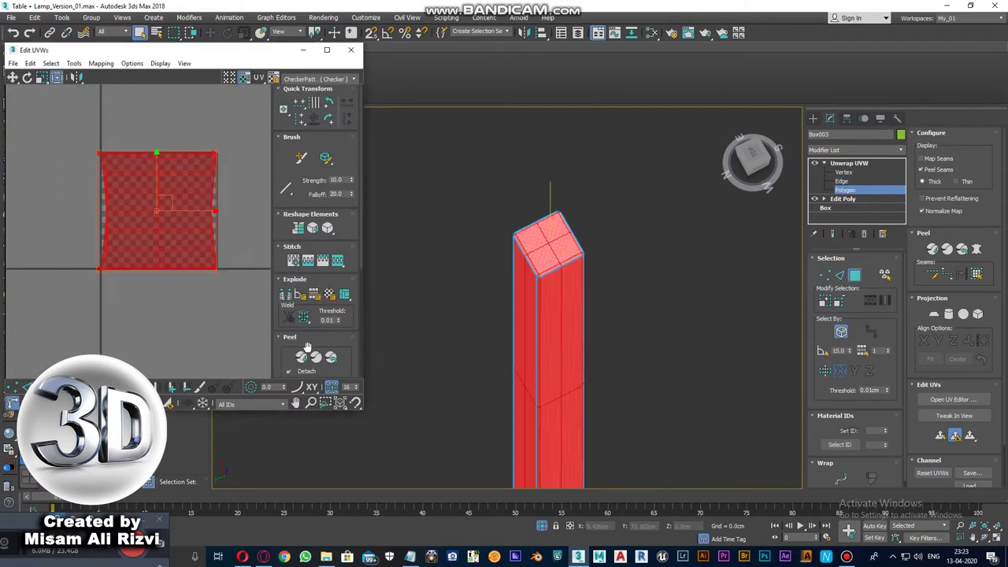
left_click(549, 231)
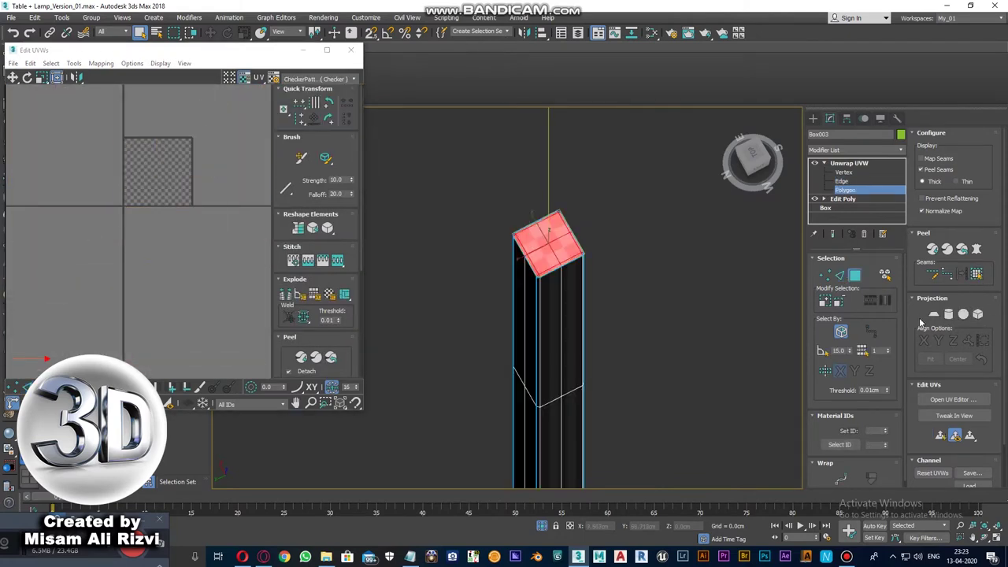
key("t")
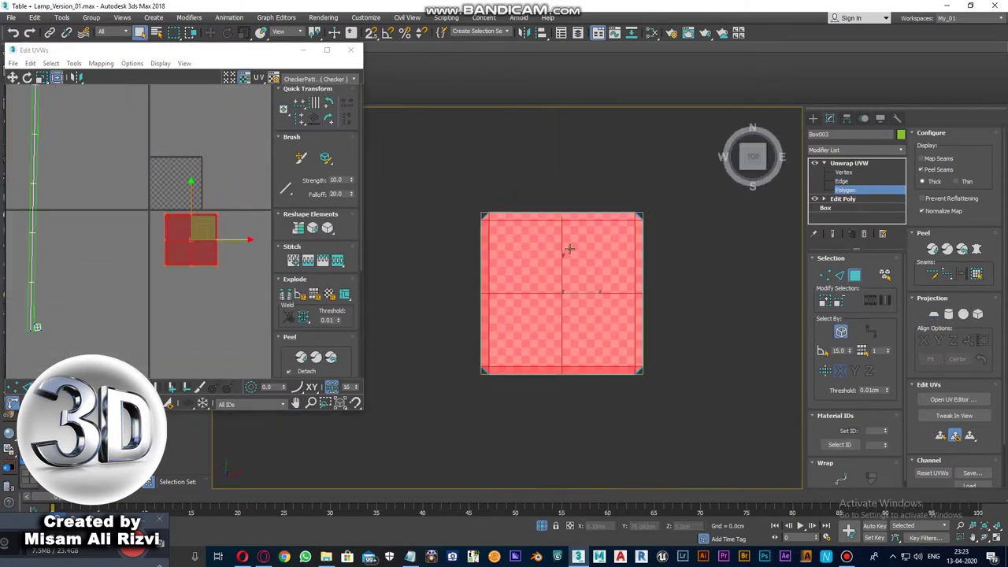
scroll(515, 249, "up", 2)
left_click(460, 180)
middle_click_drag(459, 180, 587, 228, "alt")
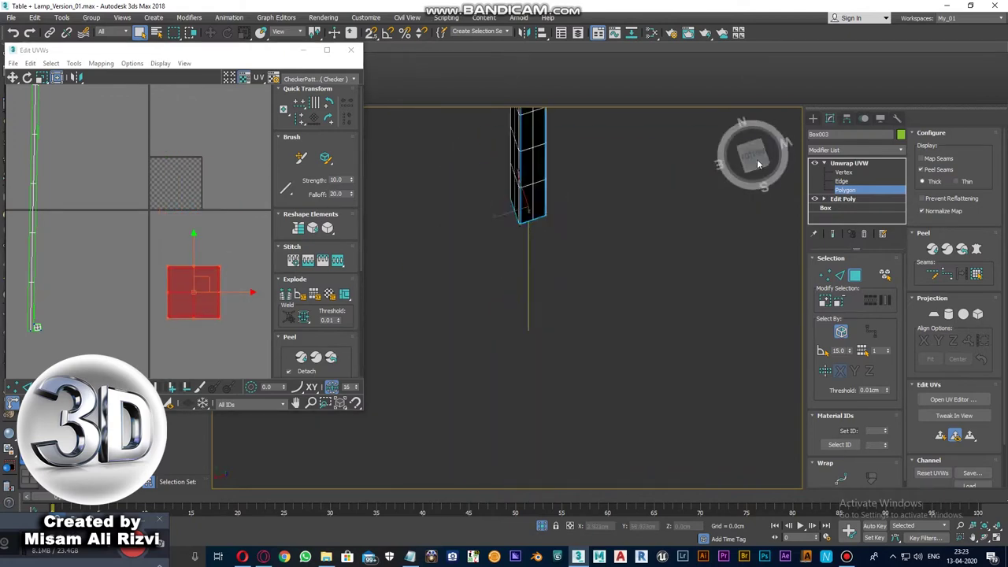
- Planar-project the leg's bottom face and move its UV piece beside the top face's
left_click(757, 164)
left_click(497, 239)
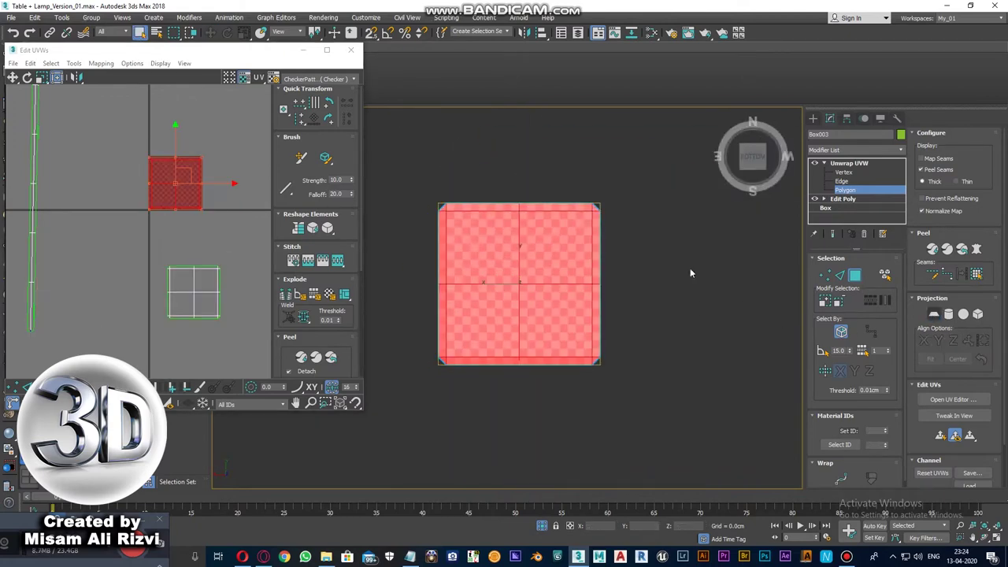
left_click(496, 252)
left_click(477, 251)
left_click(476, 251)
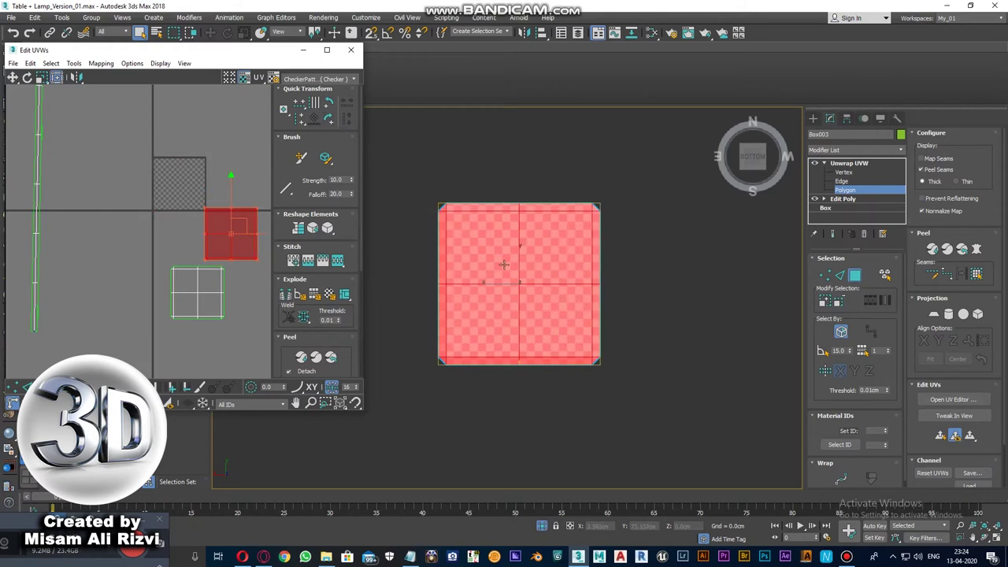
scroll(180, 232, "down", 1)
left_click_drag(210, 192, 216, 277)
- Orbit the checkered leg and select individual UV pieces, ending on the front face
middle_click_drag(506, 266, 544, 342, "alt")
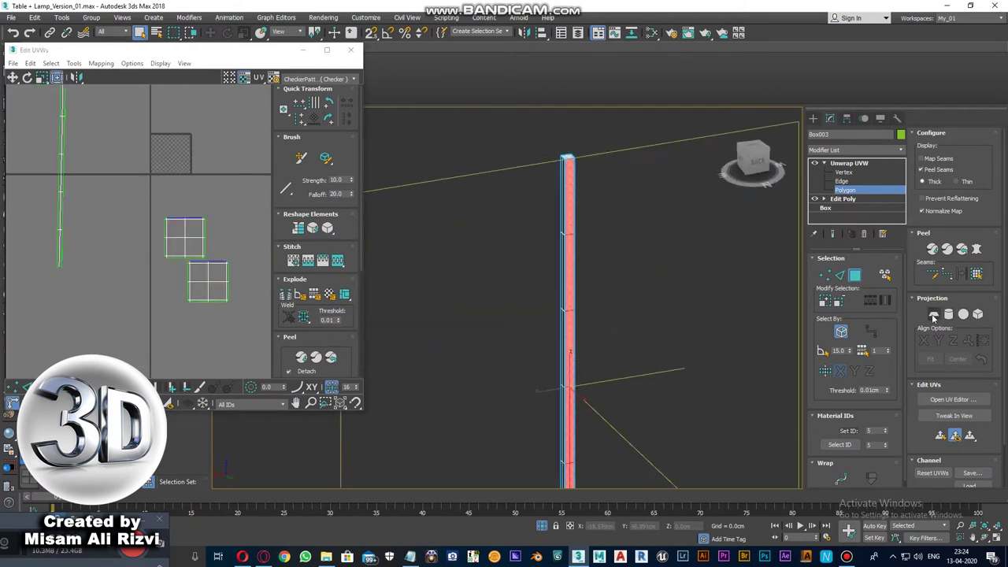
scroll(635, 398, "up", 4)
scroll(637, 394, "up", 1)
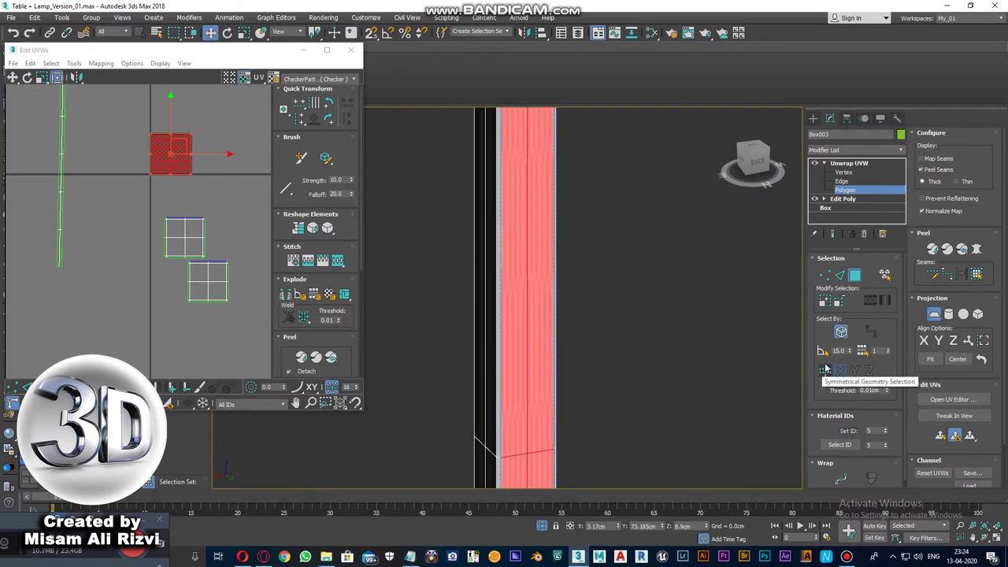
scroll(609, 275, "down", 5)
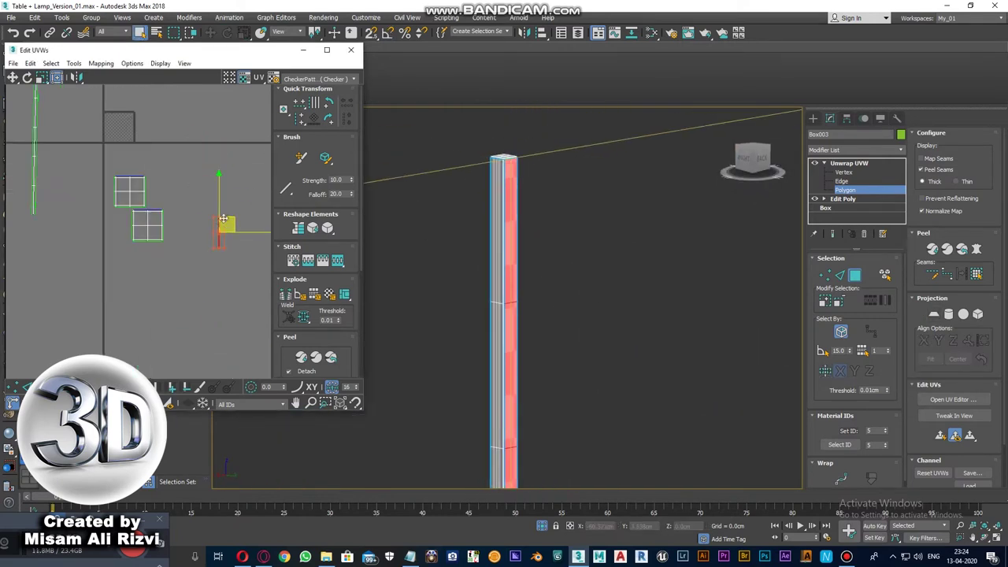
key("z")
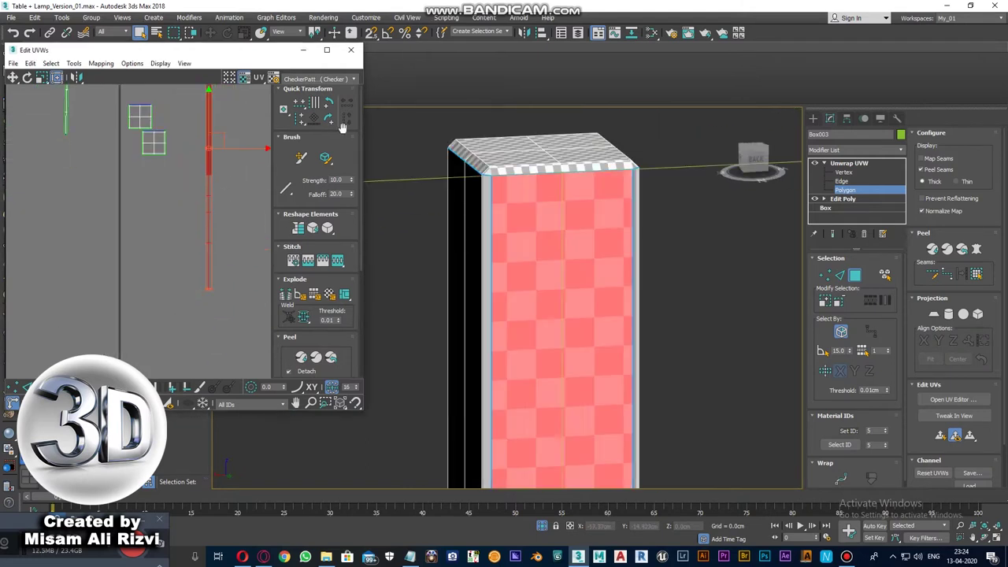
left_click(221, 157)
left_click(74, 265)
left_click(152, 135)
left_click(156, 226)
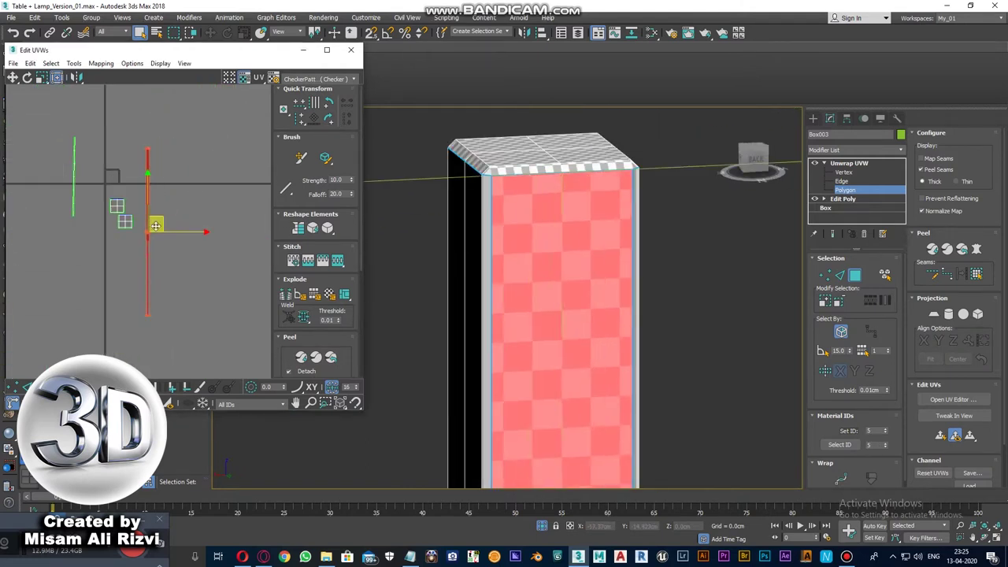
- Select the next narrow side face and flatten it with a Planar projection
key("ctrl+z")
key("shift+z")
left_click(934, 315)
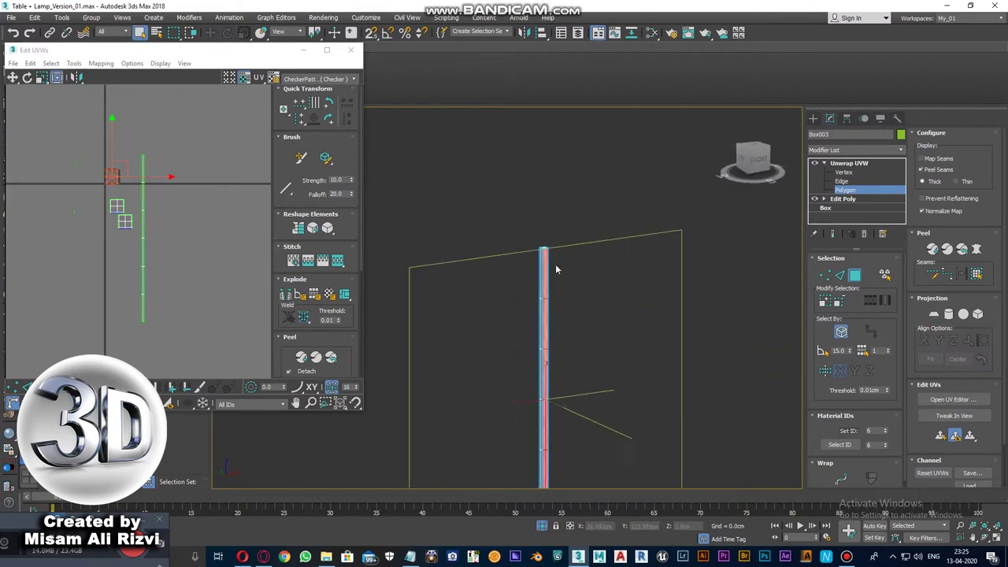
key("z")
scroll(227, 245, "up", 1)
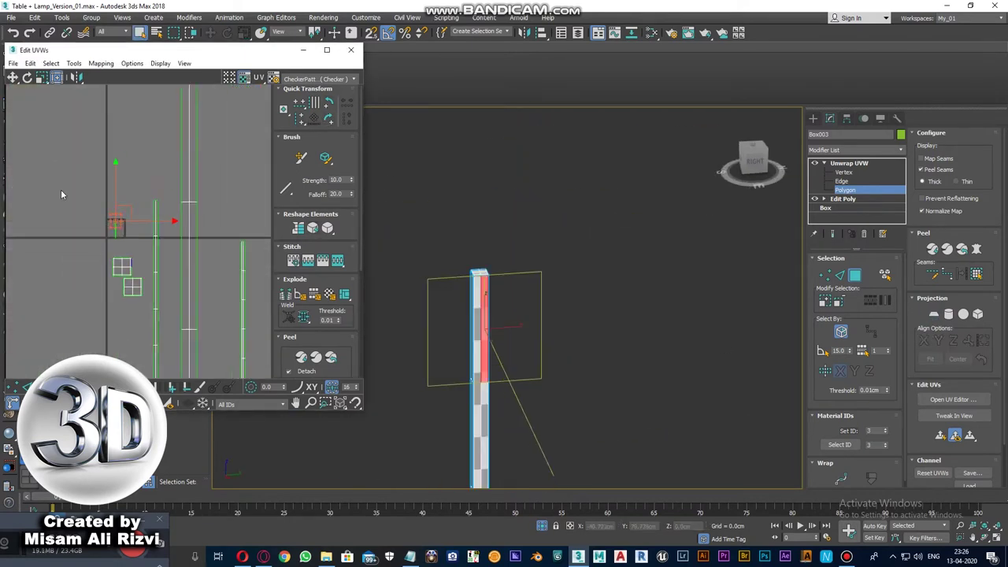
- Maximize the UV editor and Pack all the leg's UV pieces into the checker tile
double_click(229, 49)
left_click(930, 432)
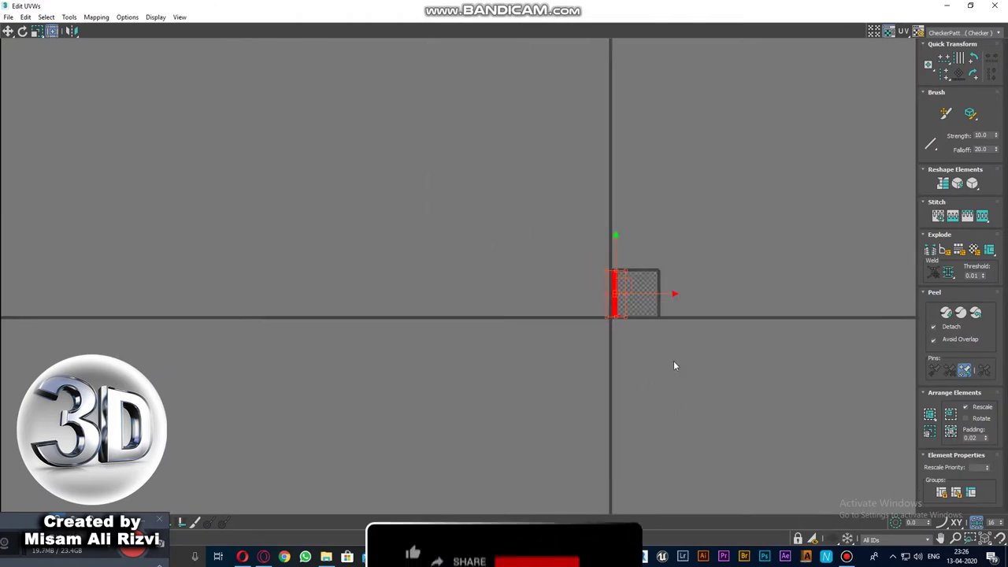
scroll(567, 174, "up", 5)
scroll(567, 174, "down", 5)
scroll(533, 374, "up", 3)
scroll(532, 378, "down", 5)
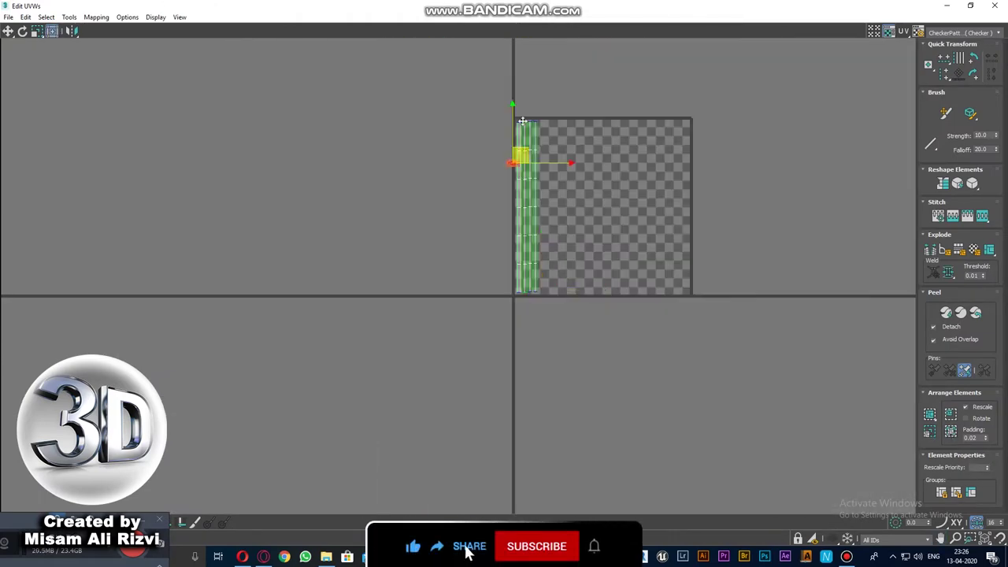
scroll(522, 158, "up", 5)
scroll(581, 95, "down", 3)
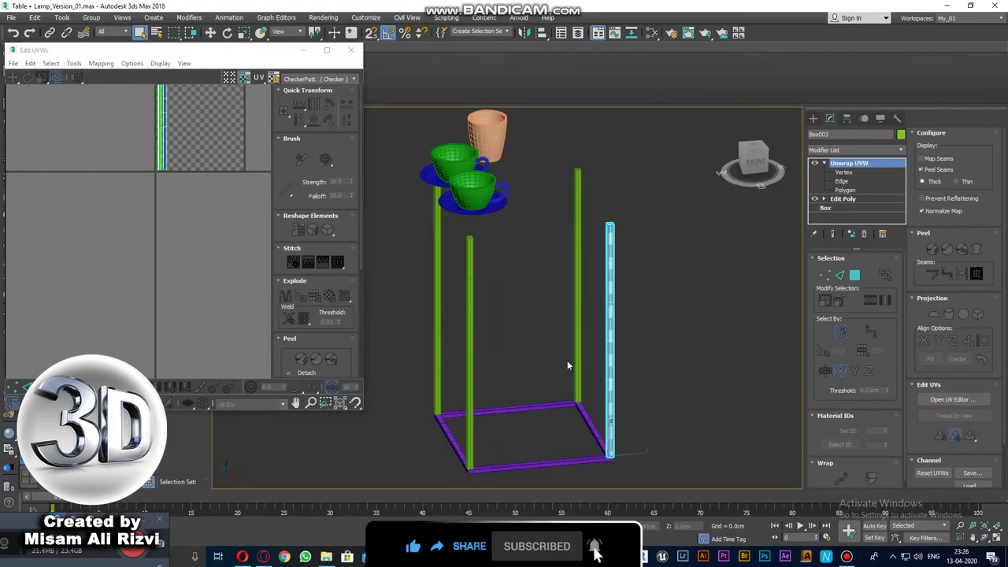
- Convert the leg to an editable mesh, attach the other legs, and add Unwrap UVW
right_click(590, 315)
left_click(728, 482)
key("alt+q")
left_click(188, 17)
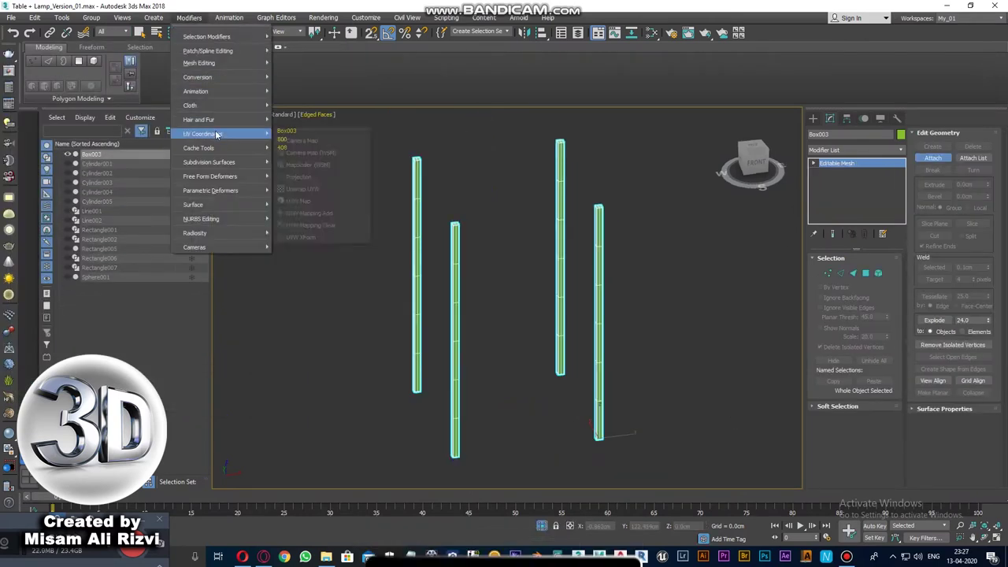
left_click(188, 17)
left_click(315, 187)
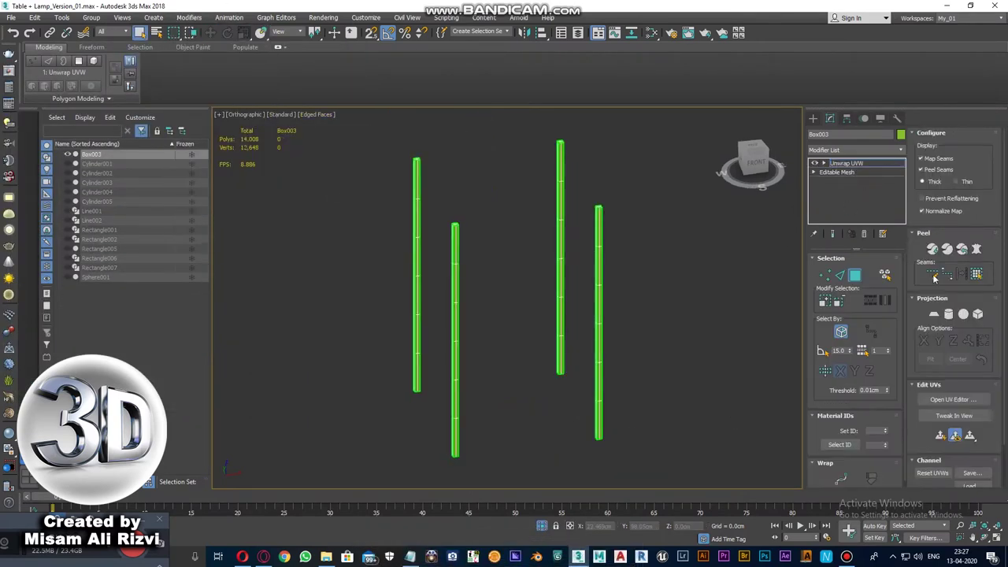
left_click(824, 163)
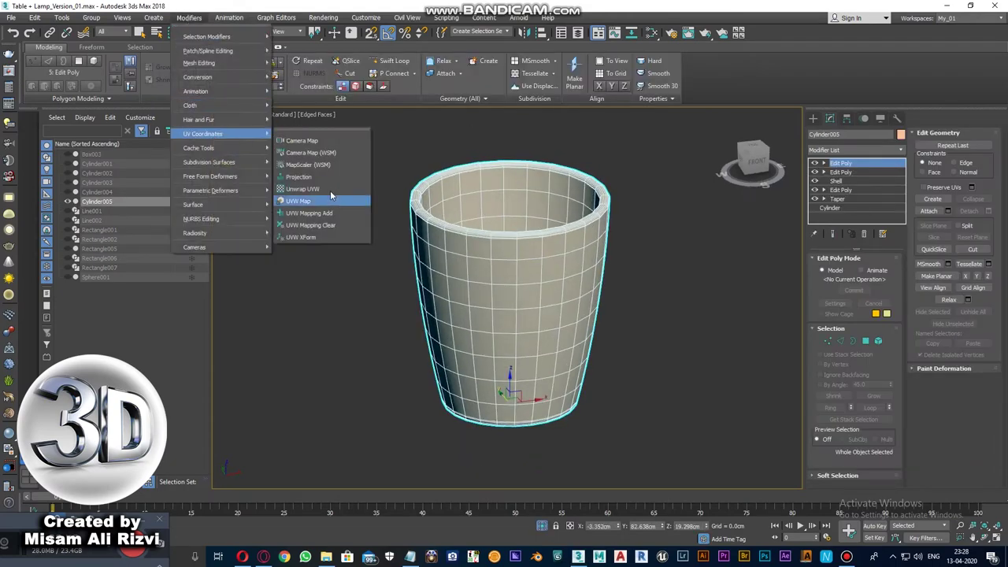
- Add Unwrap UVW to cup Cylinder005 and orbit to look down into it
left_click(330, 190)
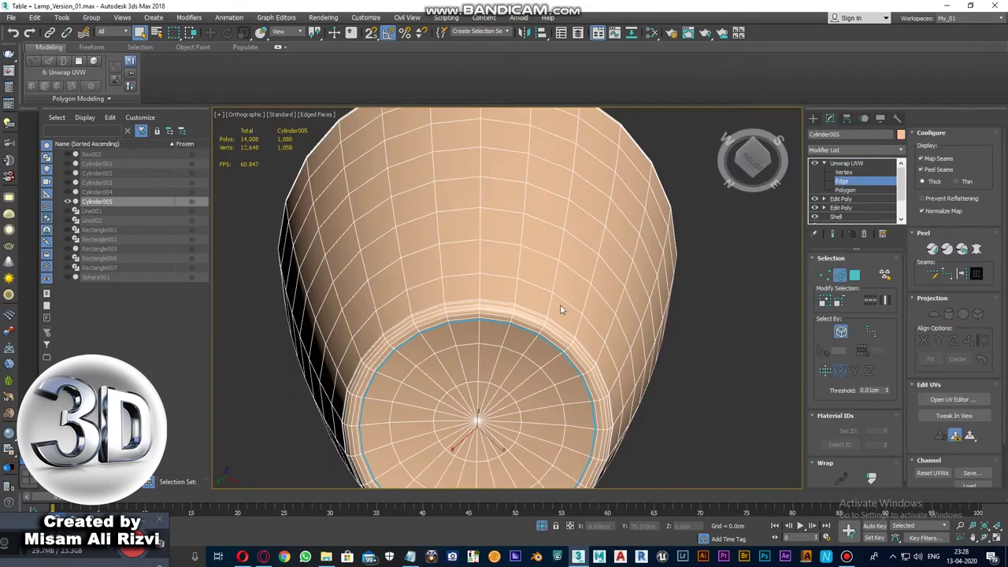
middle_click_drag(579, 320, 563, 327, "alt")
key("l")
middle_click_drag(590, 270, 612, 350, "alt")
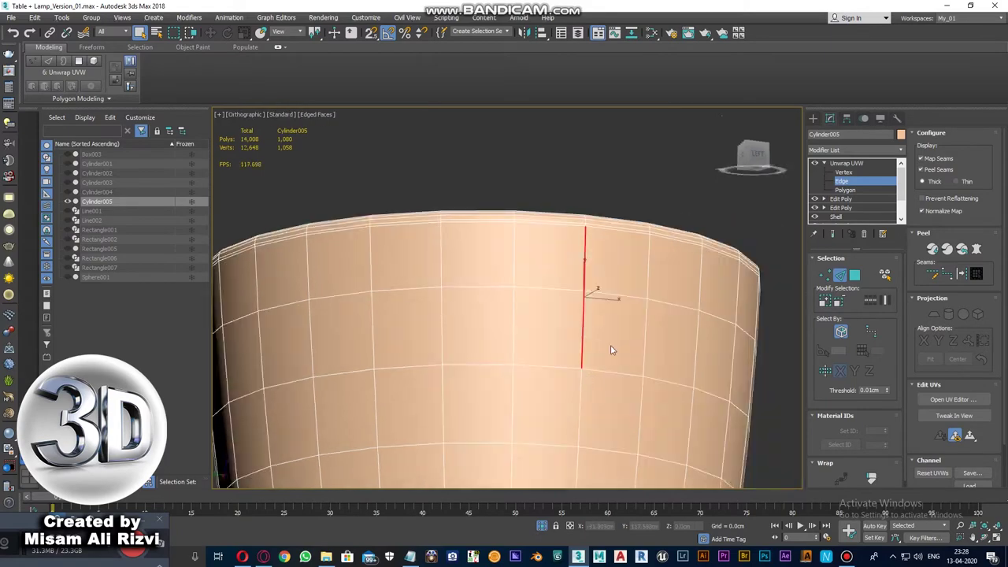
middle_click_drag(585, 264, 538, 338, "alt")
scroll(533, 286, "up", 5)
scroll(502, 272, "up", 5)
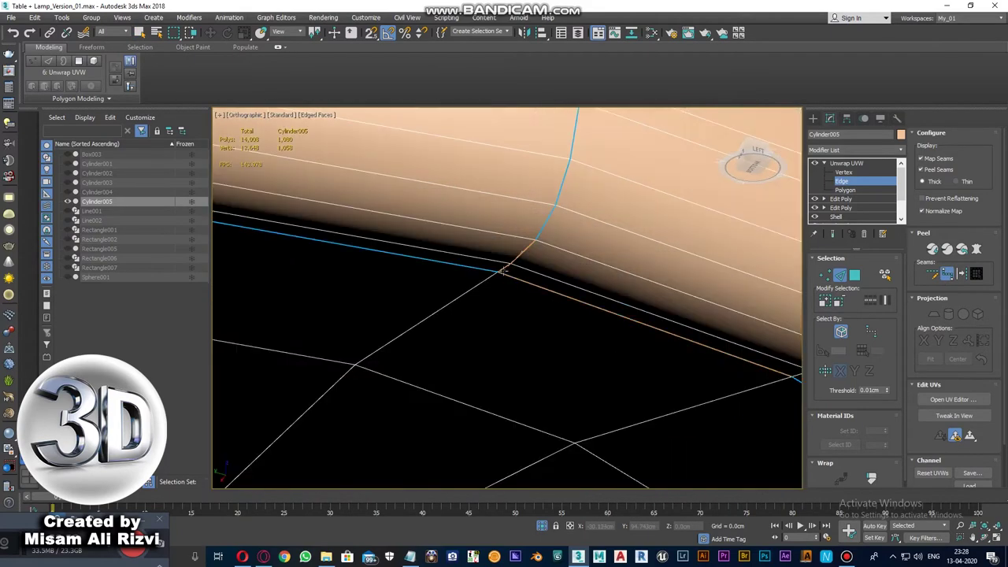
scroll(622, 265, "down", 10)
scroll(553, 308, "up", 3)
mouse_move(580, 262)
middle_mouse_down("alt")
mouse_move(553, 309)
mouse_move(526, 245)
mouse_move(514, 260)
middle_mouse_up("alt")
- Mark seams on the rim edge loop and a vertical wall edge extended down to the rim
double_click(567, 289)
left_click(515, 260)
left_click(514, 377, "ctrl")
scroll(514, 377, "up", 5)
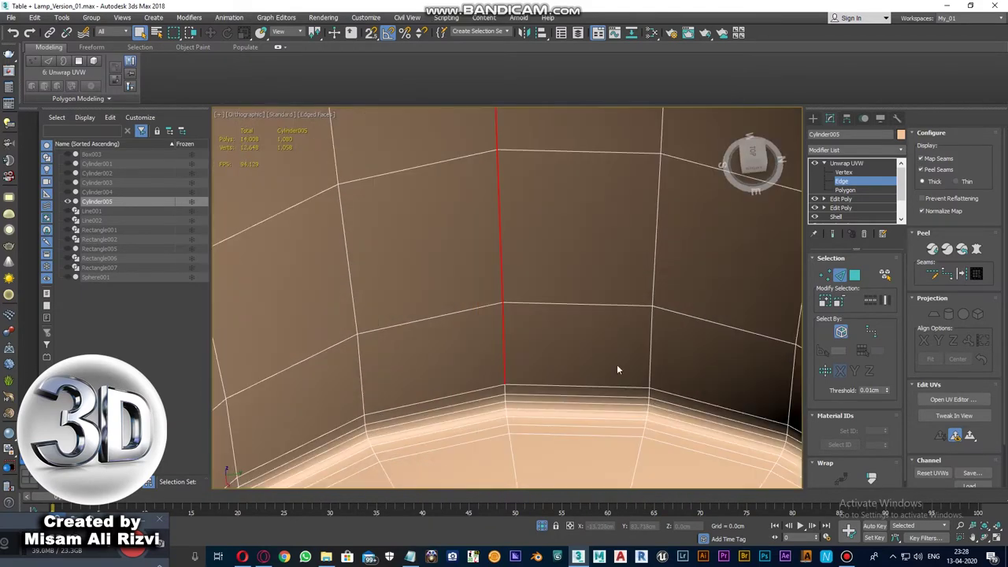
scroll(531, 385, "down", 5)
scroll(530, 385, "down", 3)
mouse_move(530, 385)
middle_mouse_down("alt")
mouse_move(610, 298)
mouse_move(610, 283)
middle_mouse_up("alt")
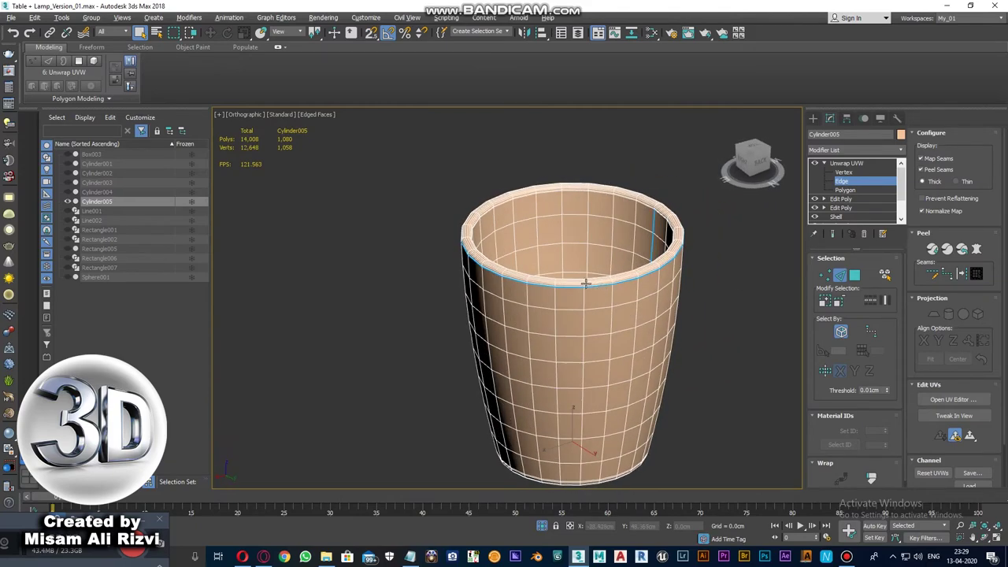
- Select all the cup's polygons in the UV editor and move the small circular shell to the right
left_click(949, 399)
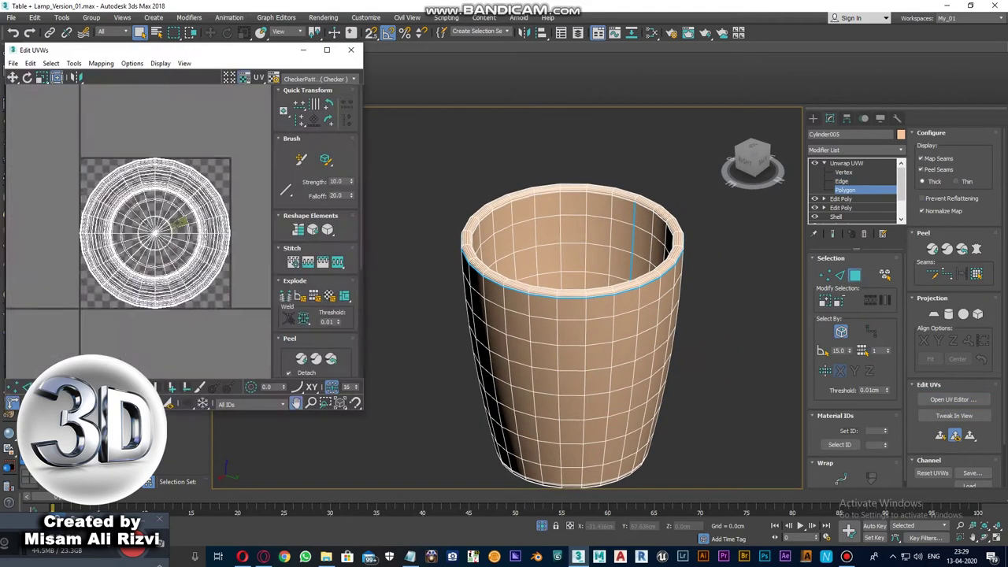
key("ctrl+a")
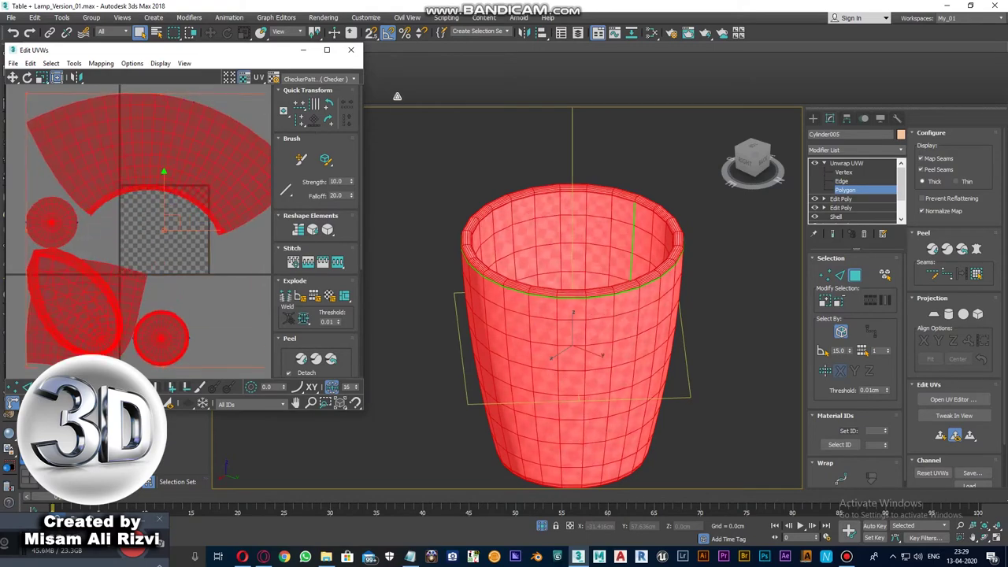
scroll(174, 120, "down", 3)
left_click(174, 120)
left_click_drag(153, 220, 190, 226)
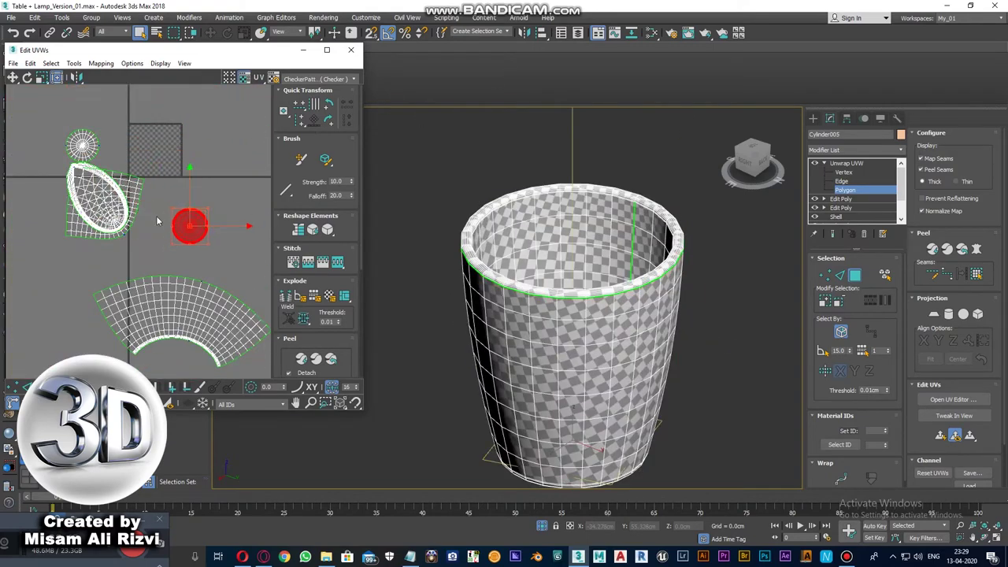
middle_click_drag(519, 270, 590, 298, "alt")
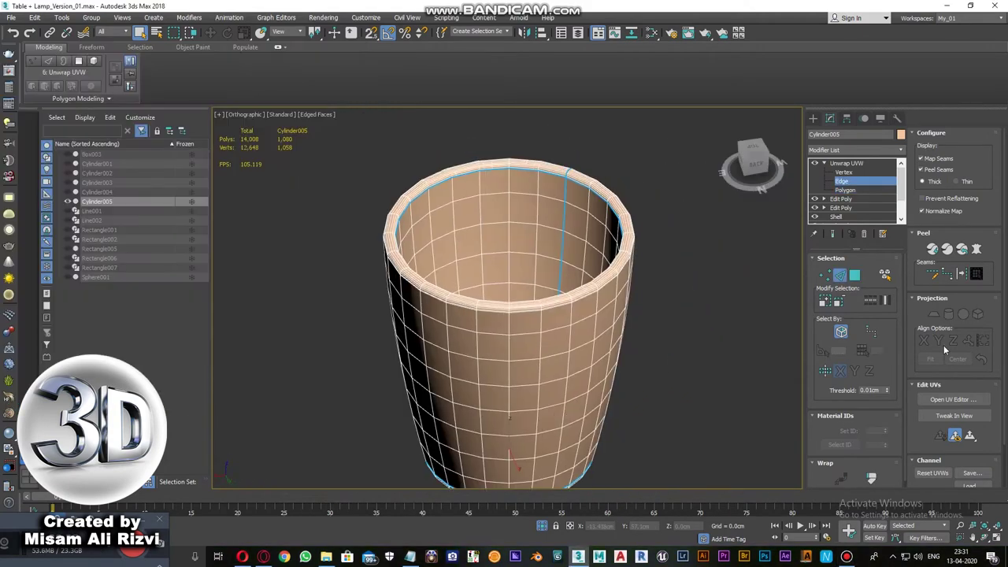
- Change the cup's checker texture, then select the bottom disc shell and move it up out of the way
left_click(953, 399)
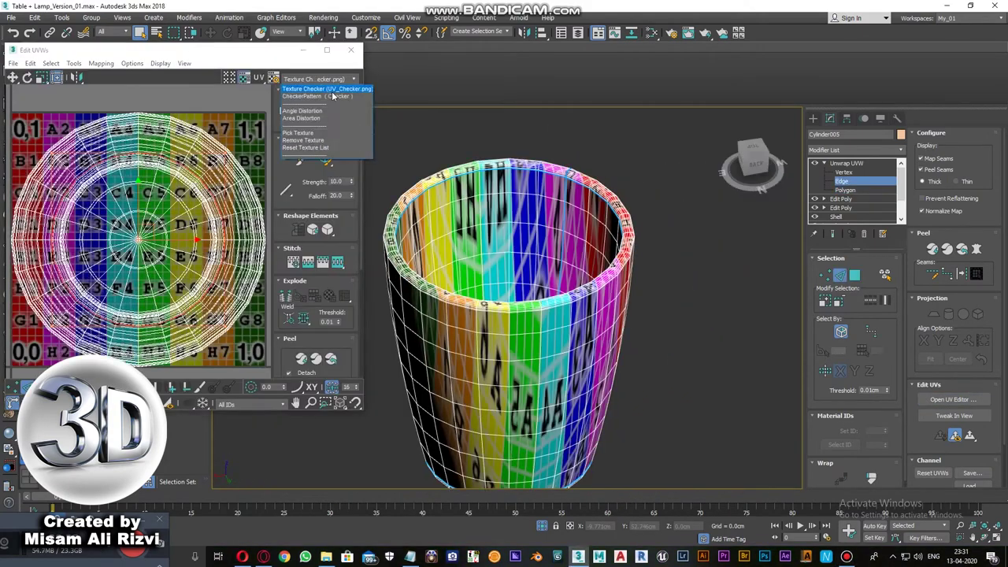
scroll(118, 193, "up", 3)
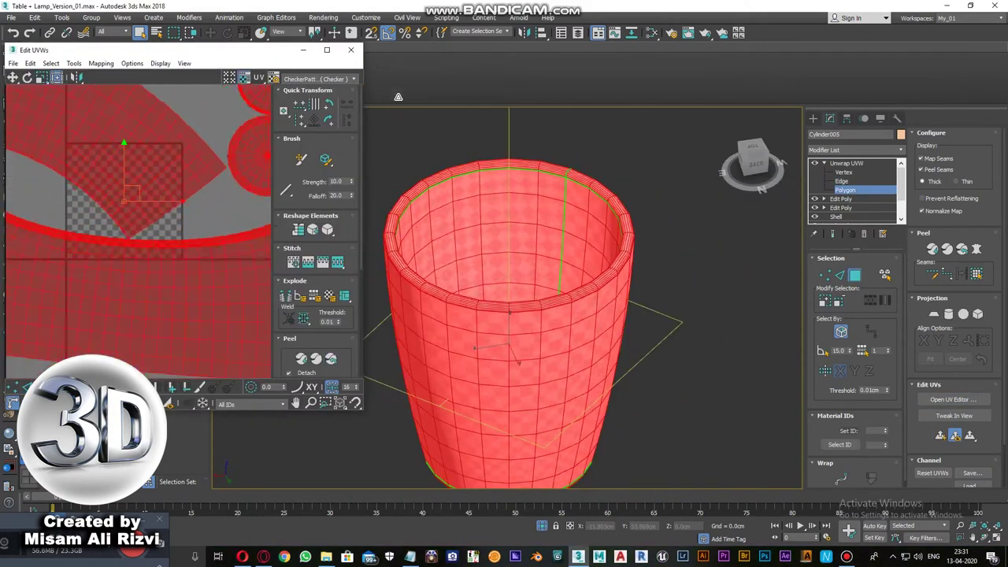
scroll(544, 214, "down", 3)
left_click(760, 155)
left_click(512, 198)
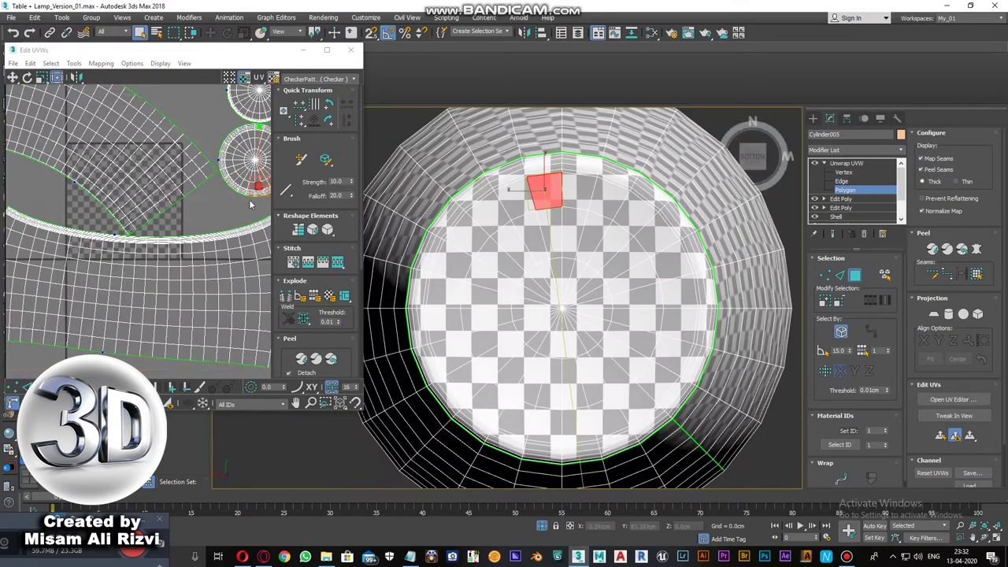
double_click(455, 236)
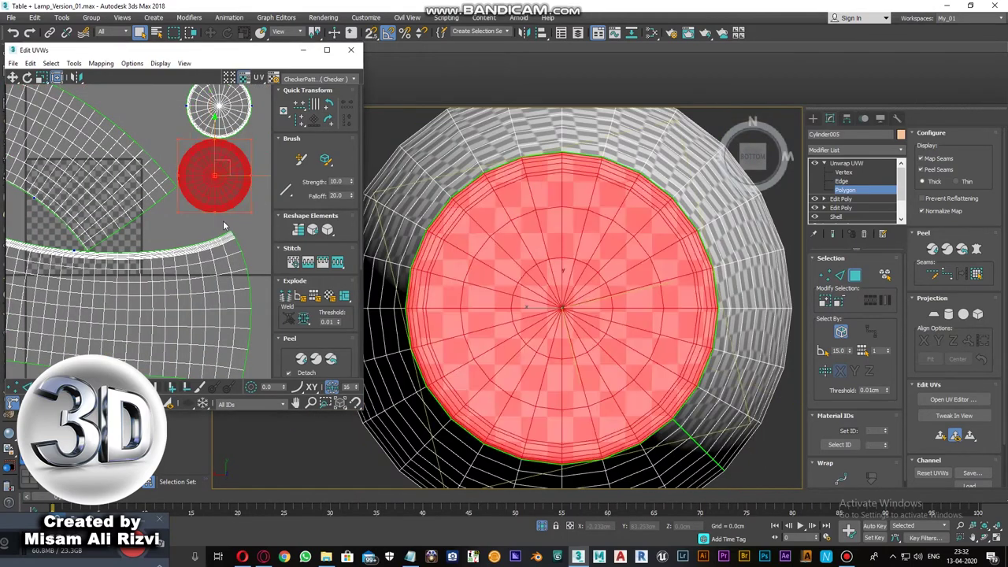
scroll(134, 229, "down", 2)
left_click_drag(247, 371, 210, 149)
- Select the cup's inner wall ring from the bottom view, then return to perspective
key("t")
key("b")
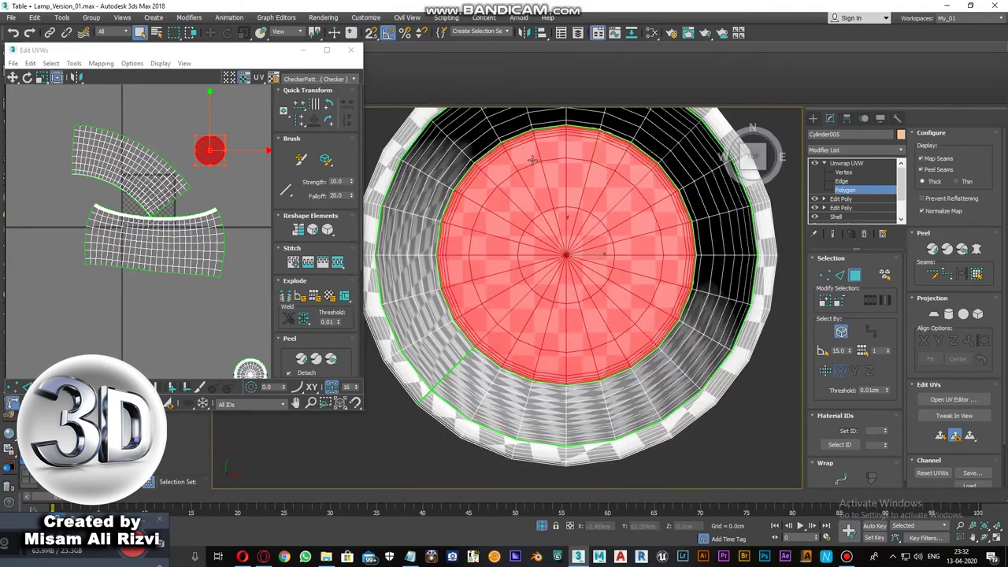
left_click(98, 142)
key("p")
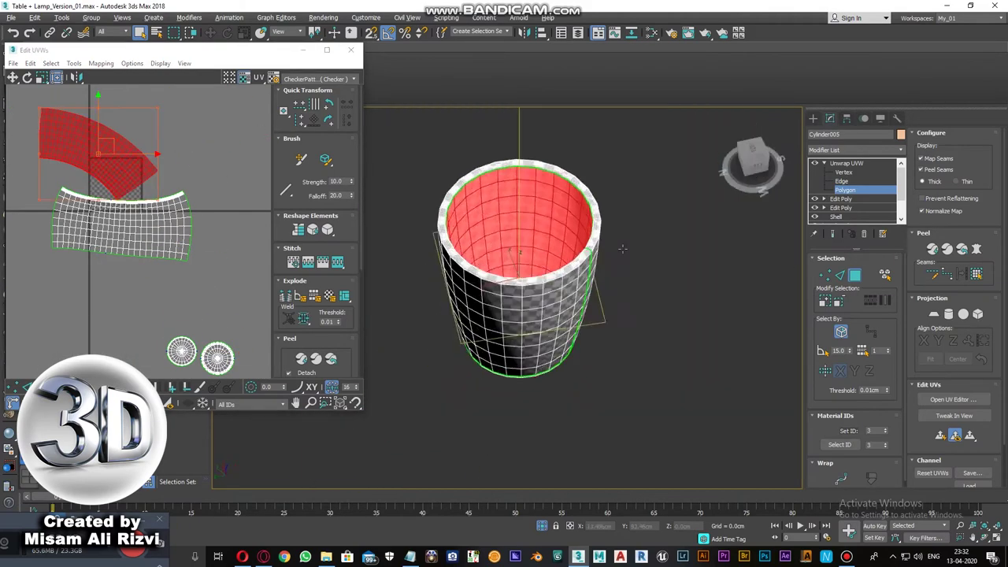
scroll(567, 205, "up", 3)
- Maximize the UV editor and rotate the cup's wall shell by 30 degrees
left_click(522, 184)
left_click(327, 50)
left_click_drag(295, 100, 383, 141)
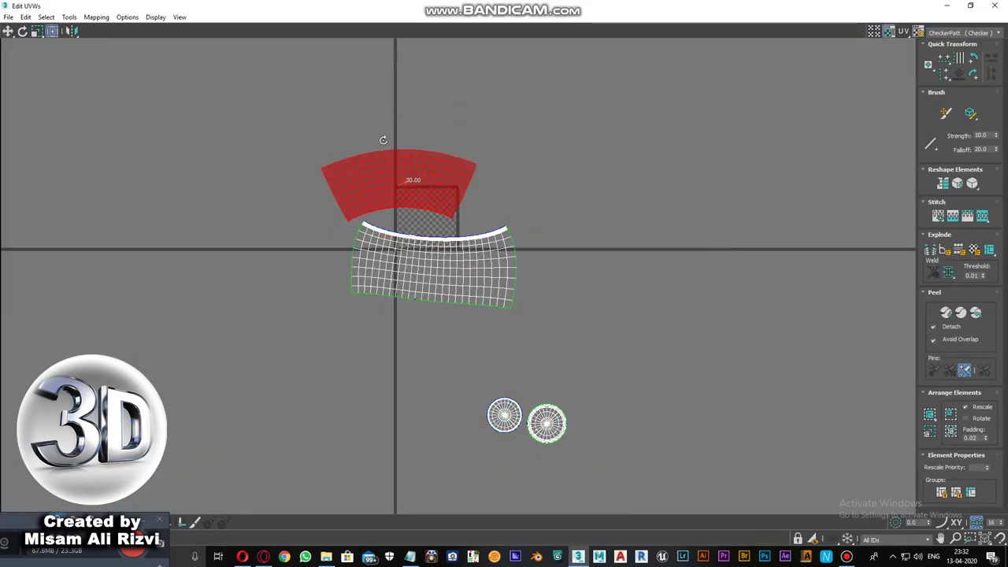
scroll(622, 294, "down", 2)
- Fit the large wall grid shell into the 0–1 checker square
left_click(439, 181)
scroll(374, 154, "up", 2)
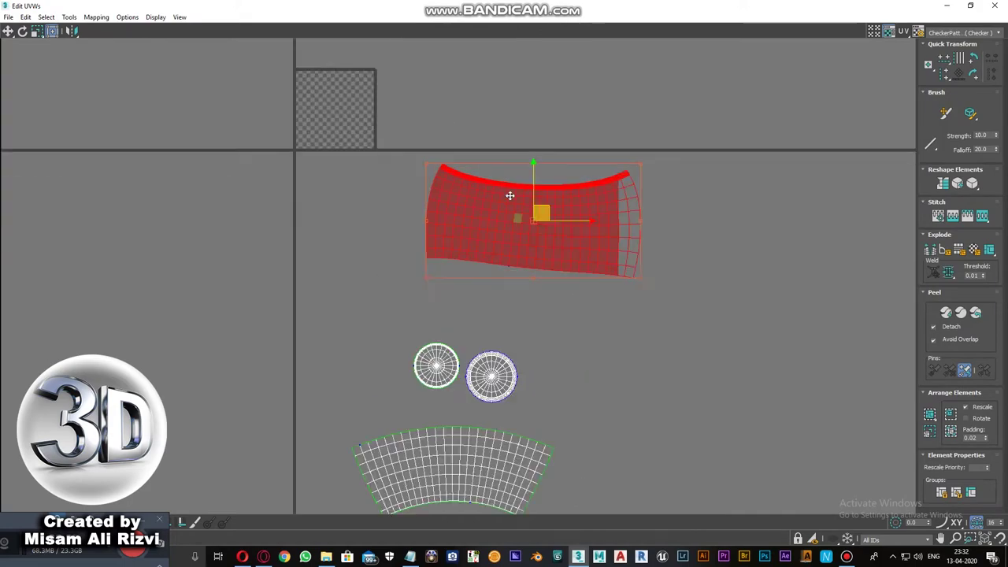
scroll(374, 153, "up", 3)
scroll(374, 154, "up", 4)
scroll(471, 195, "down", 4)
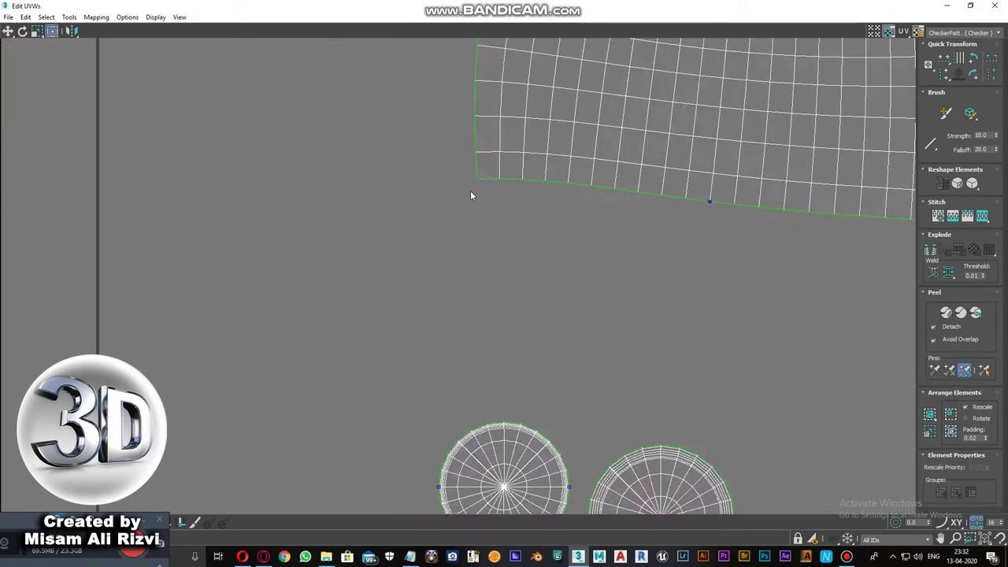
scroll(602, 168, "down", 4)
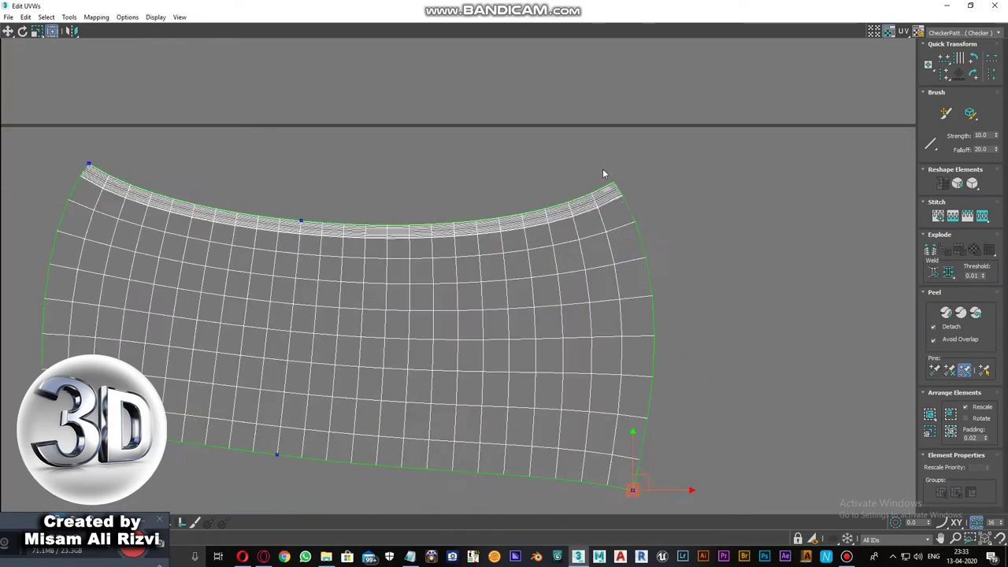
scroll(602, 169, "up", 4)
scroll(602, 168, "down", 6)
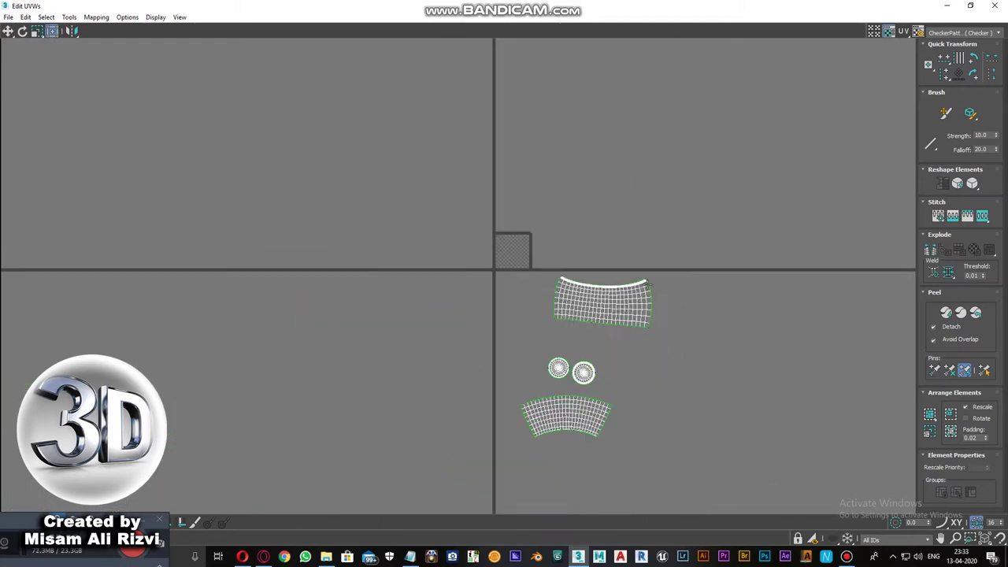
left_click(968, 313)
scroll(643, 285, "up", 5)
scroll(561, 486, "down", 4)
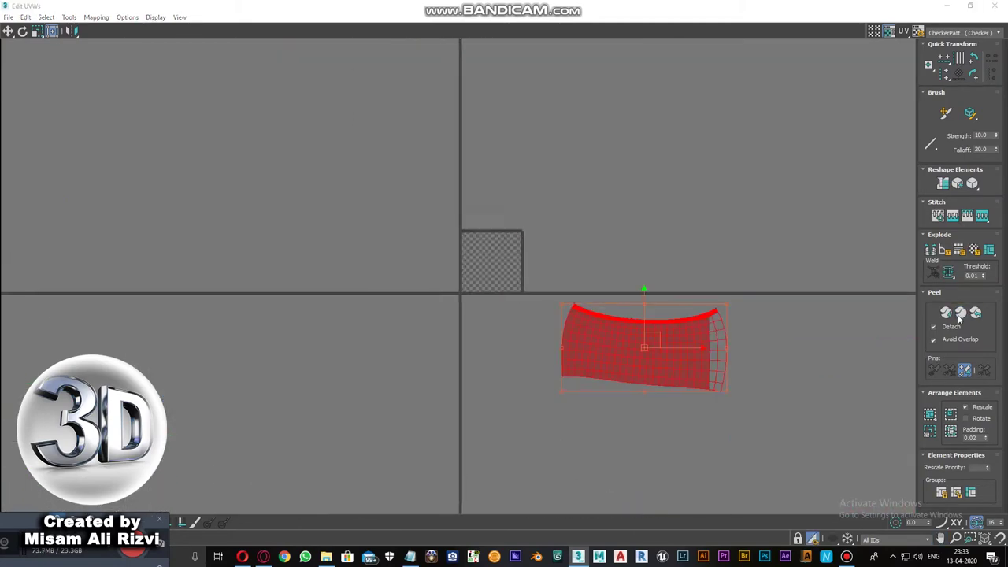
left_click(810, 538)
- Move the wall shell's top-middle vertex left to even out the top edge
left_click(297, 345)
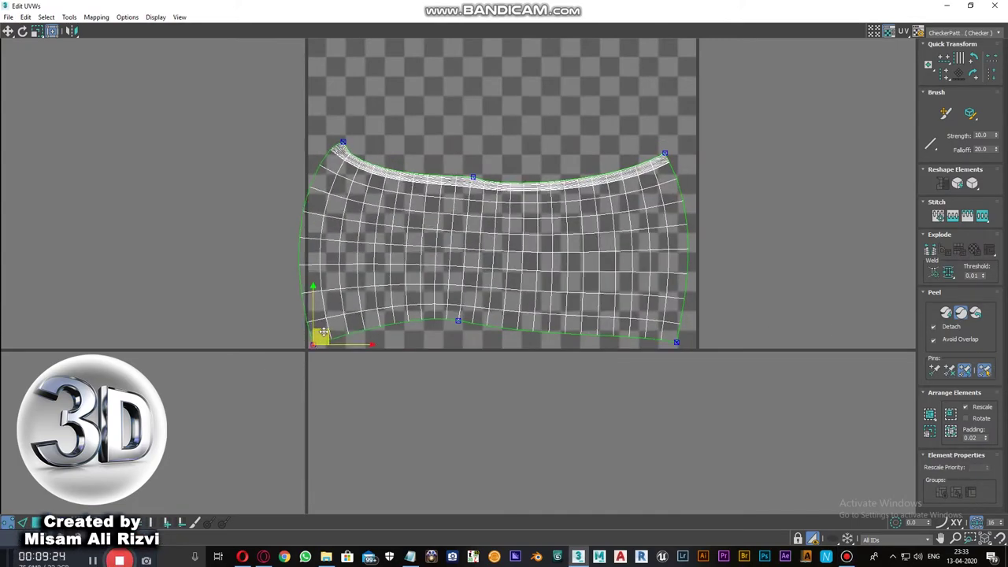
left_click_drag(506, 169, 539, 176)
left_click(458, 321)
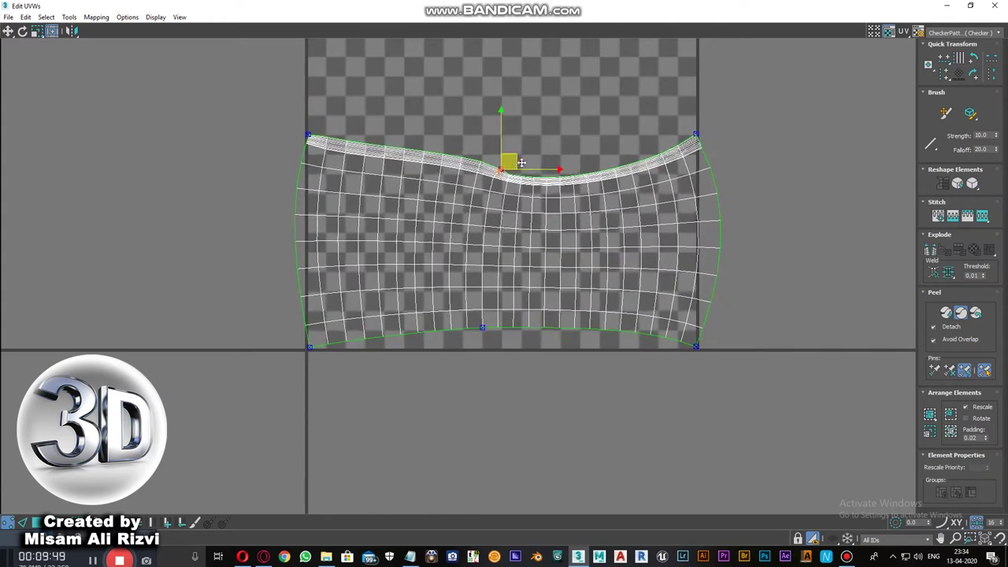
left_click_drag(522, 163, 493, 166)
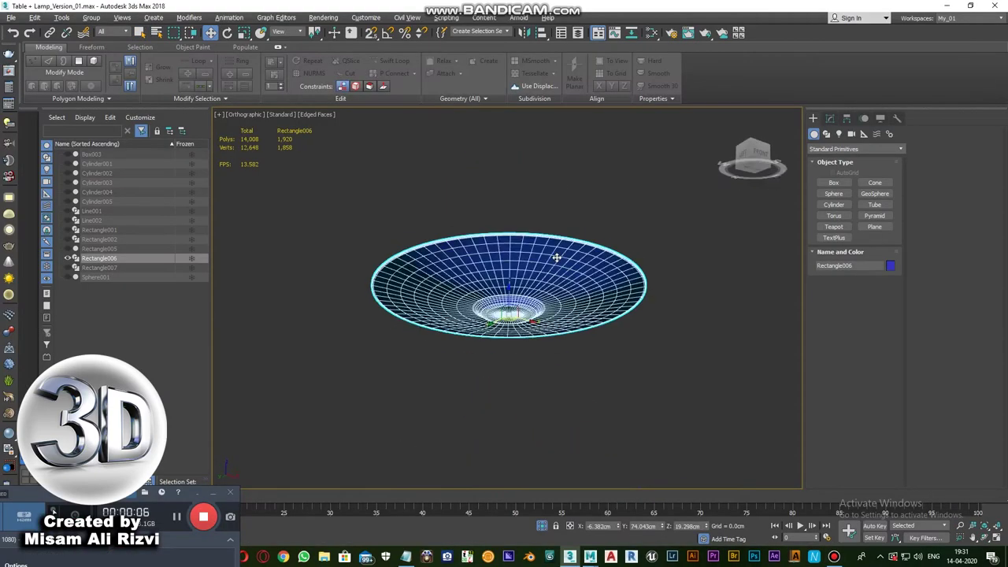
- Add Unwrap UVW to the discs, convert to Editable Mesh, and attach Rectangle007 to Rectangle006
left_click(311, 189)
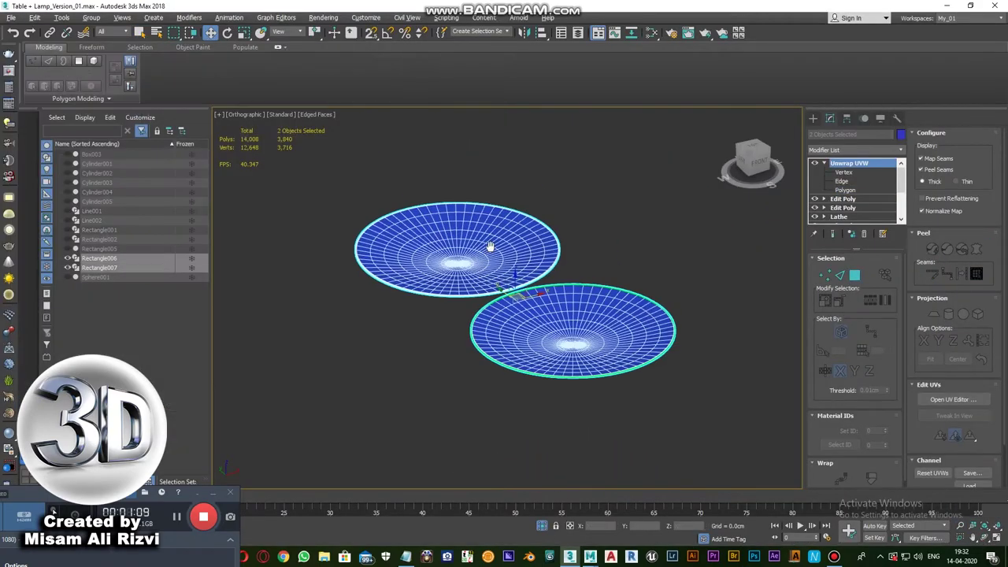
right_click(619, 289)
left_click(748, 416)
left_click(933, 158)
left_click(457, 245)
left_click(189, 17)
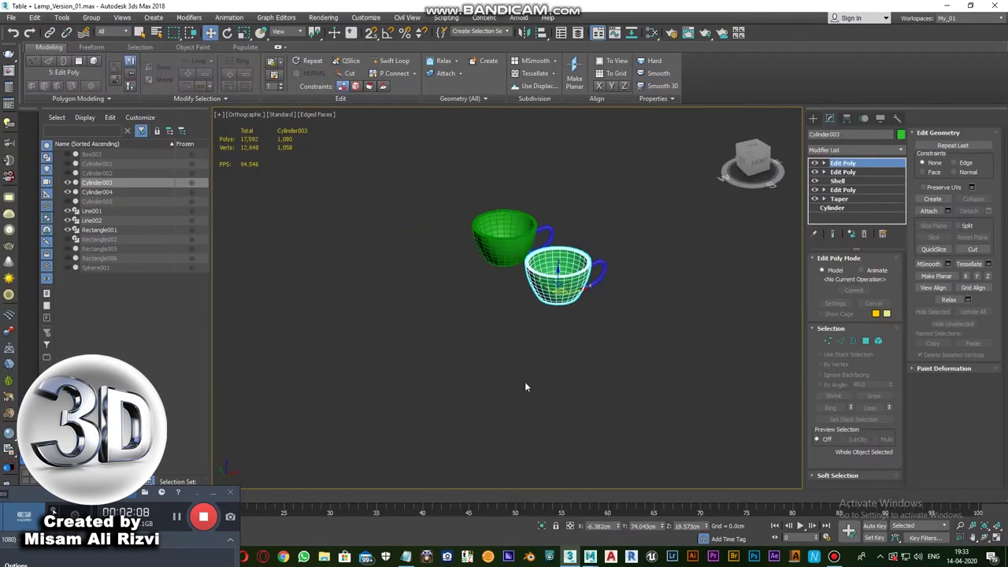
- Add Unwrap UVW to the green cup and frame it, orbiting to inspect the rim and sides
left_click(307, 176)
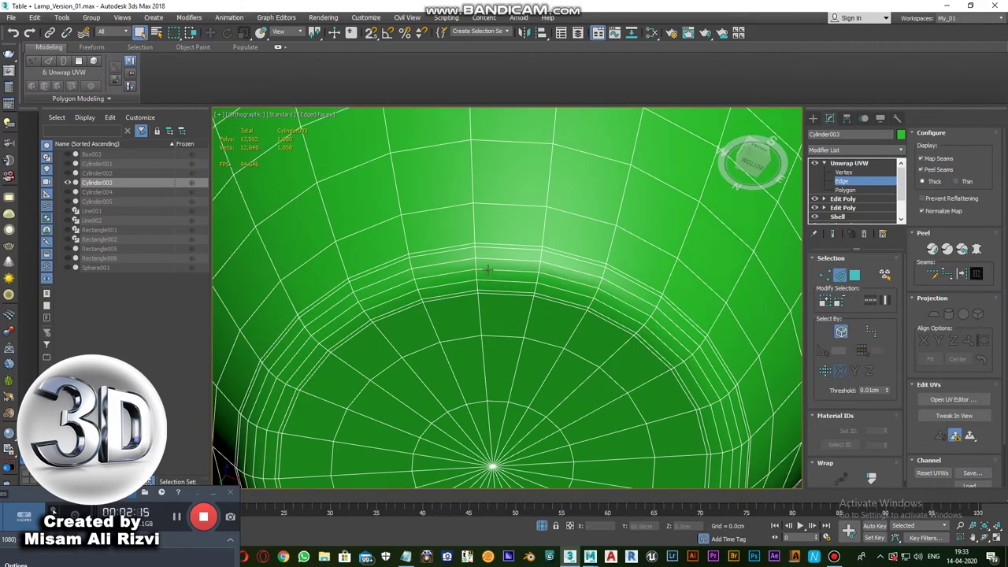
key("z")
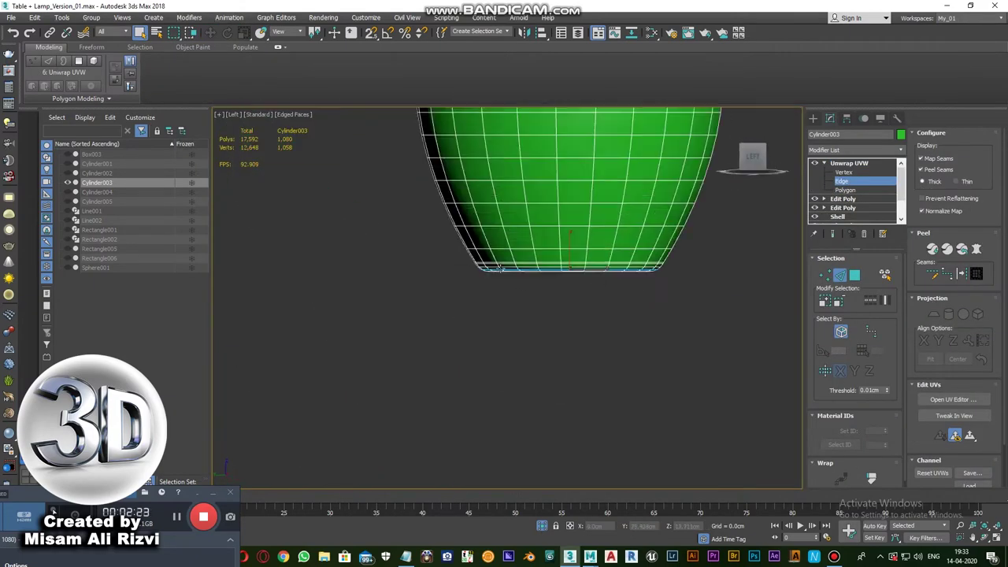
scroll(555, 189, "up", 3)
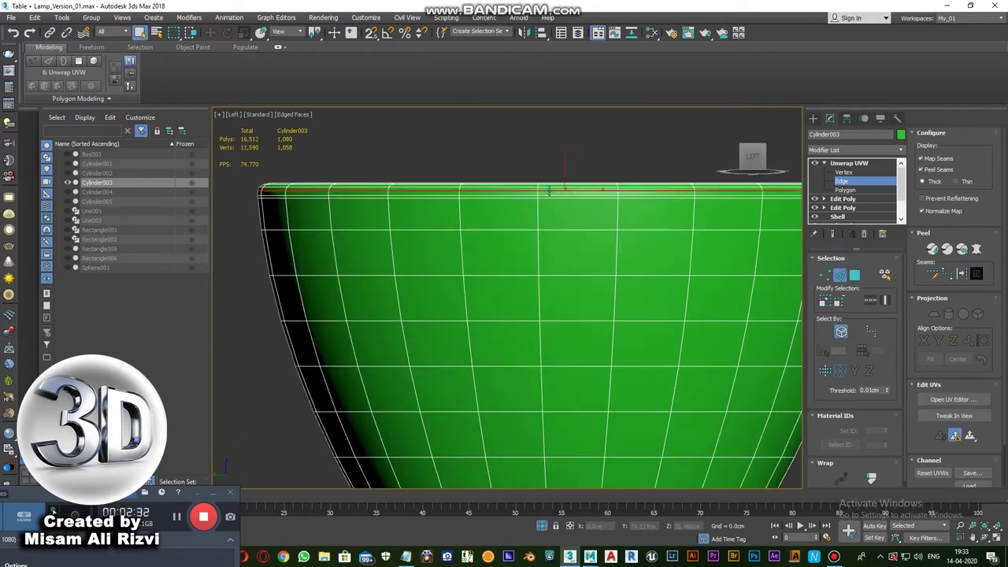
scroll(560, 223, "up", 3)
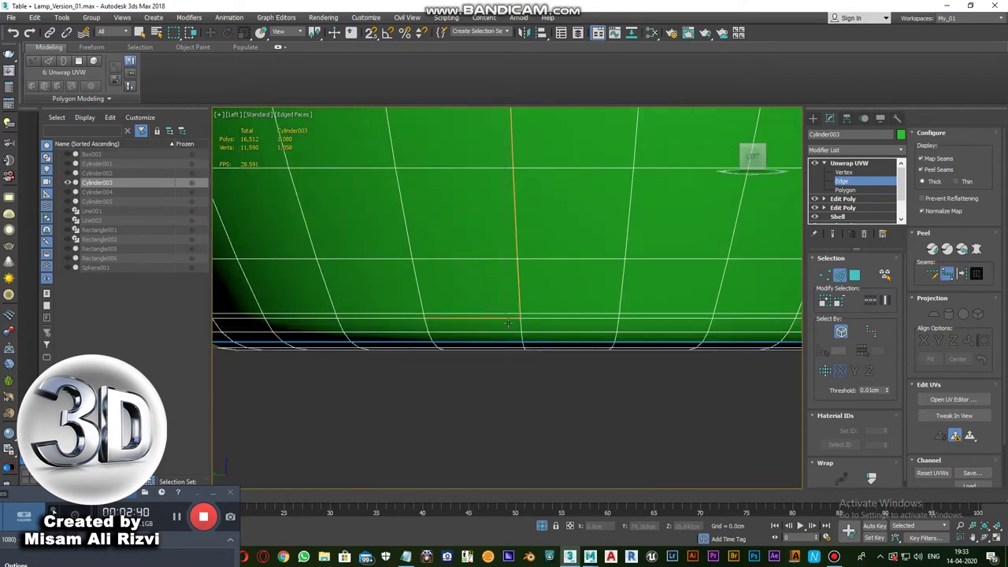
middle_click_drag(568, 297, 598, 285, "alt")
scroll(579, 298, "up", 3)
scroll(583, 298, "up", 2)
scroll(591, 297, "down", 3)
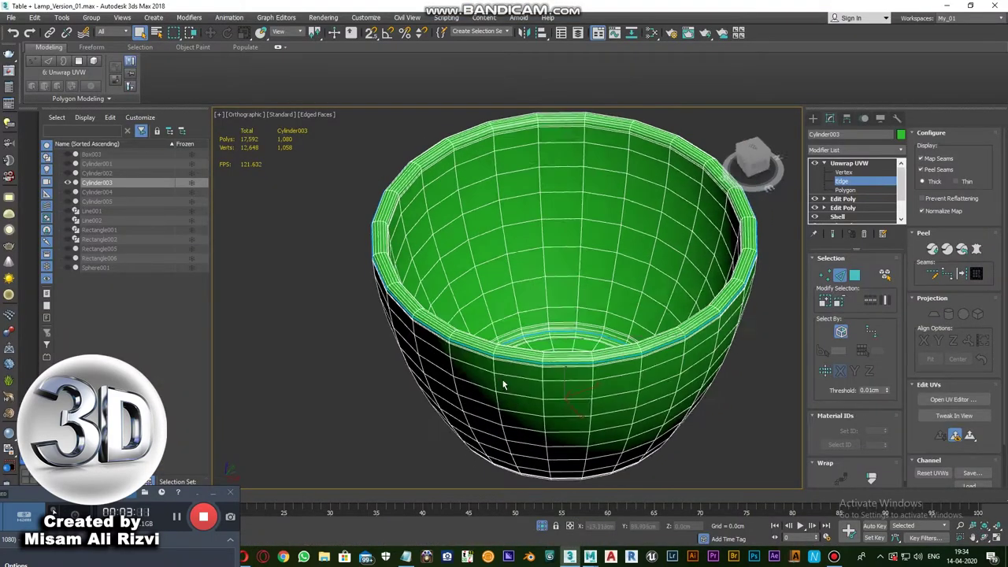
mouse_move(480, 319)
middle_mouse_down("alt")
mouse_move(467, 340)
mouse_move(449, 307)
middle_mouse_up("alt")
scroll(441, 291, "up", 3)
scroll(418, 276, "up", 3)
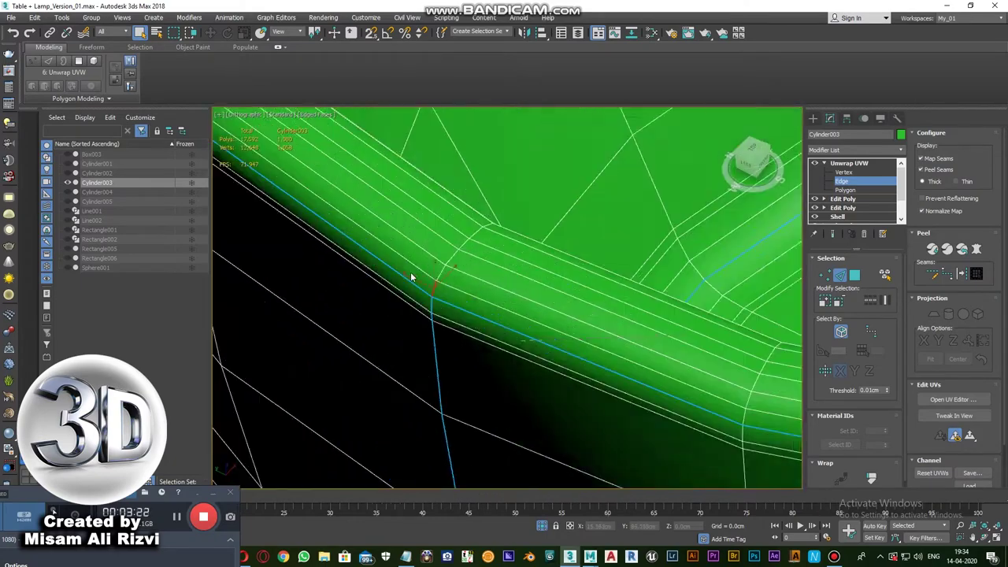
scroll(441, 264, "up", 2)
mouse_move(492, 227)
middle_mouse_down("alt")
mouse_move(533, 232)
mouse_move(515, 267)
middle_mouse_up("alt")
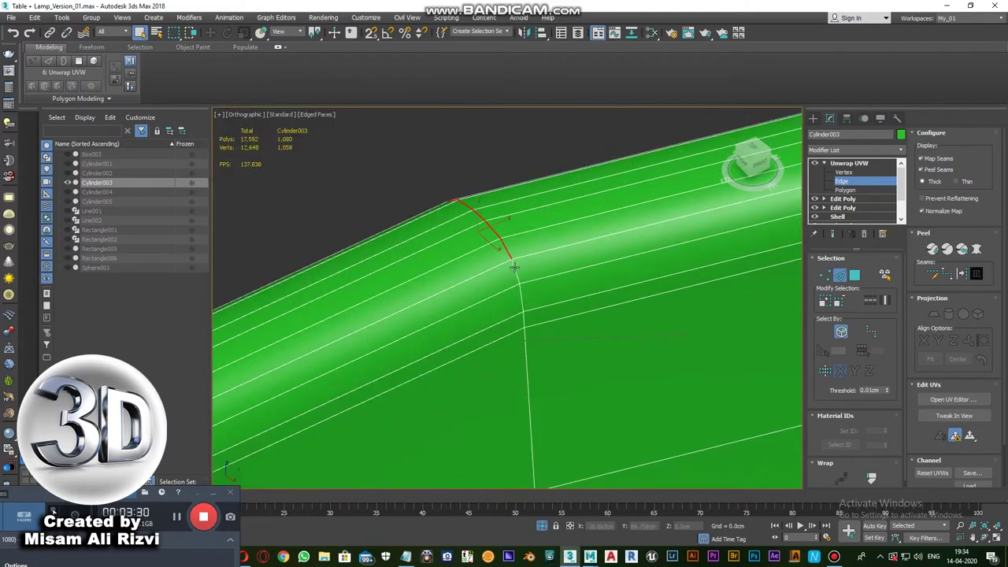
scroll(525, 347, "down", 5)
scroll(533, 360, "up", 3)
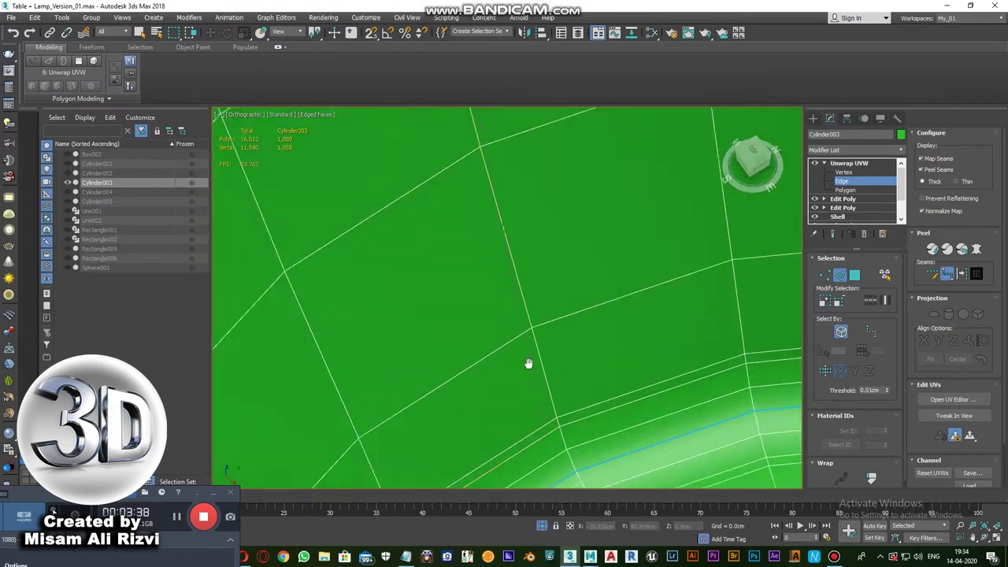
scroll(543, 339, "down", 5)
mouse_move(492, 316)
middle_mouse_down("alt")
mouse_move(496, 299)
mouse_move(504, 330)
middle_mouse_up("alt")
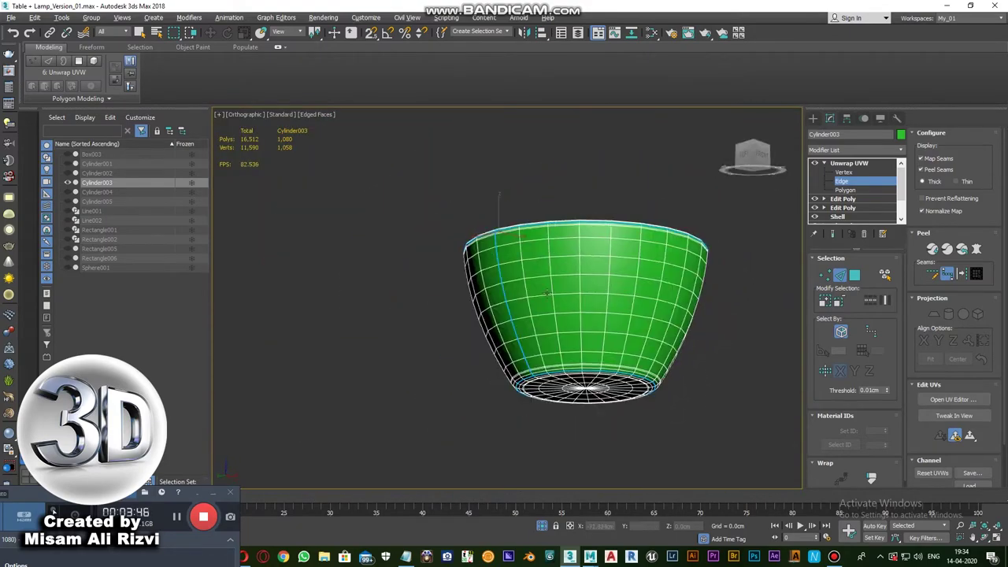
- Show the cup's UVs over a CheckerPattern background at Polygon level
left_click(954, 399)
left_click(315, 79)
left_click(335, 89)
left_click(335, 89)
- Select all the cup's faces and move the small base disc island down
key("3")
key("ctrl+a")
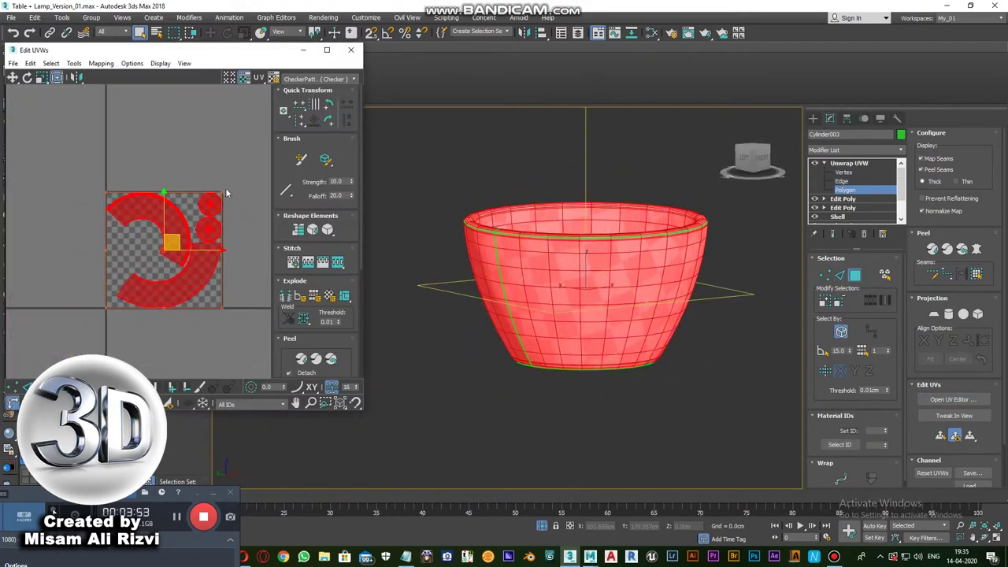
scroll(167, 188, "up", 3)
scroll(167, 188, "down", 3)
left_click_drag(214, 190, 216, 320)
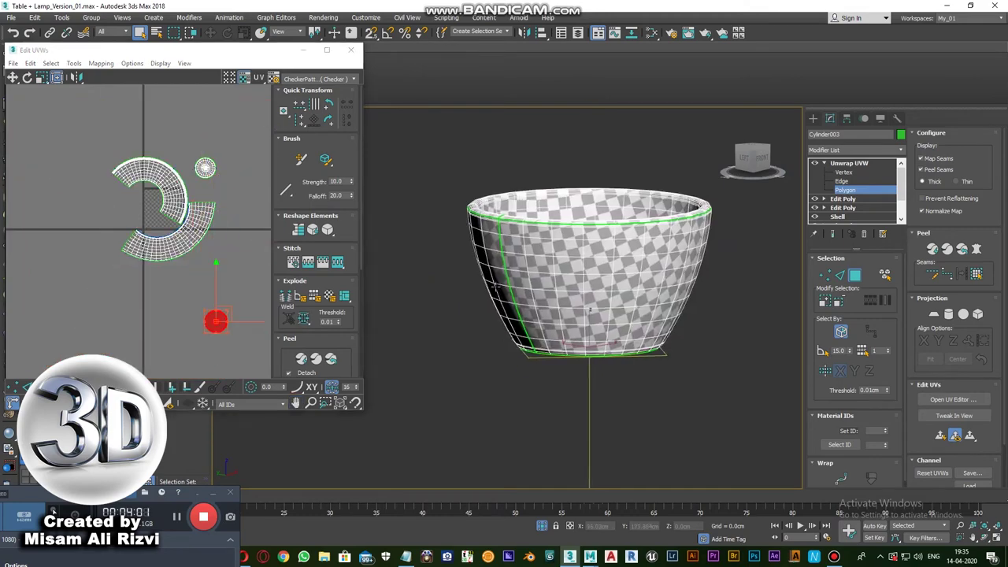
- Select the entire bottom cap island from below, then pick a polygon from above
middle_click_drag(583, 299, 579, 237, "alt")
scroll(576, 243, "up", 3)
scroll(576, 243, "down", 3)
left_click(545, 232)
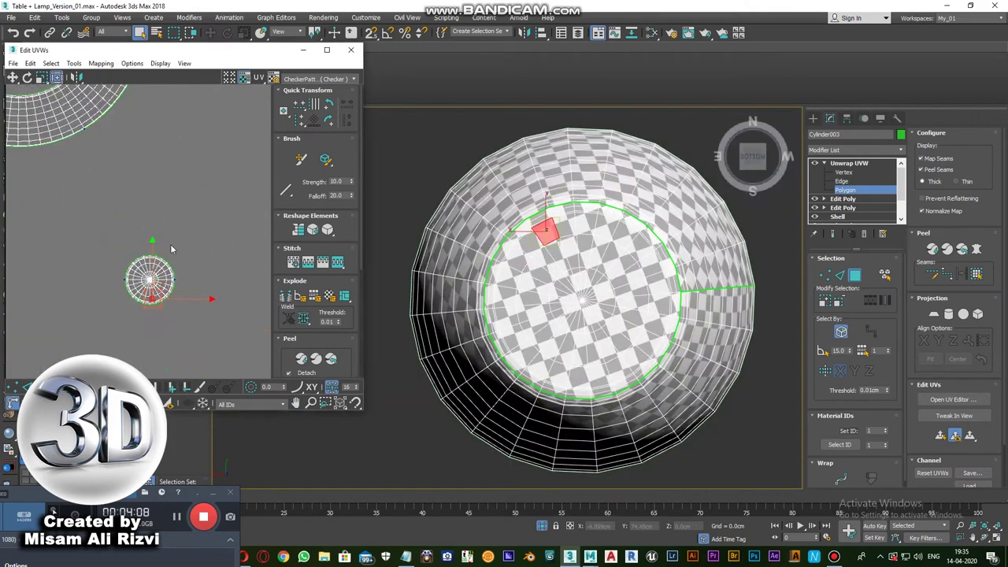
double_click(545, 233)
double_click(530, 242)
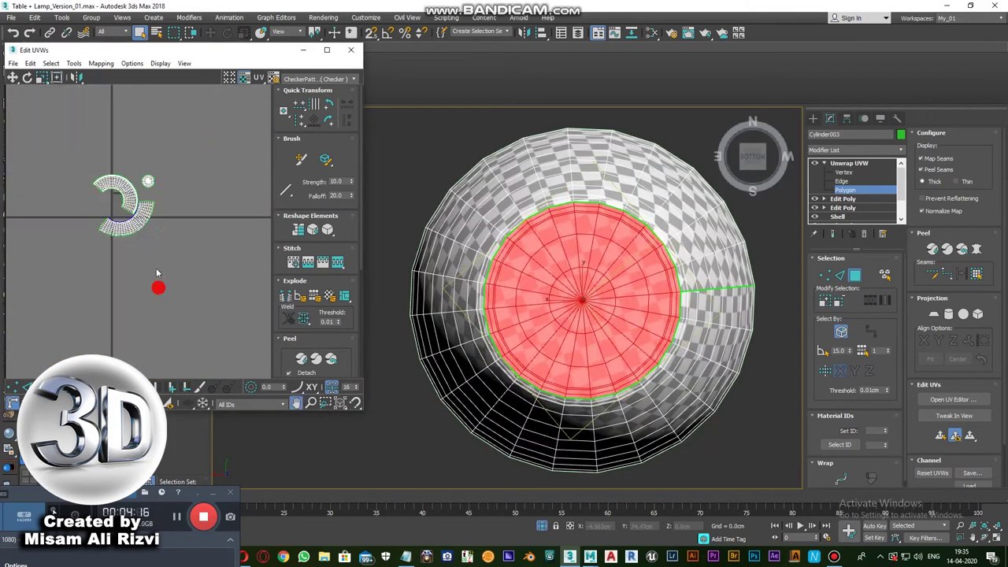
mouse_move(583, 299)
middle_mouse_down("alt")
mouse_move(583, 236)
mouse_move(599, 252)
middle_mouse_up("alt")
scroll(603, 243, "down", 3)
scroll(603, 243, "up", 2)
left_click(568, 191)
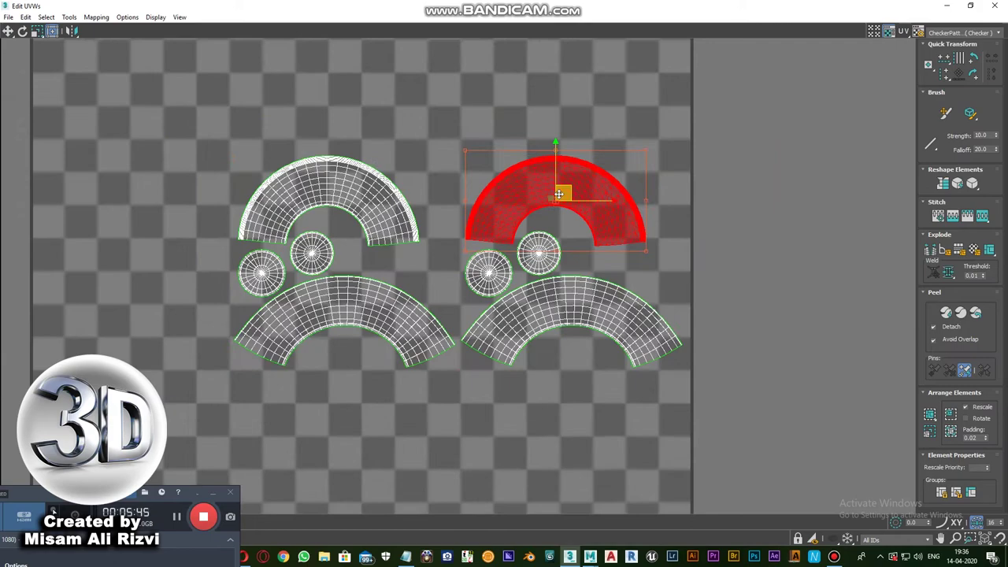
- Shift the selected rim arc island left and select all the UV islands
left_click_drag(563, 196, 523, 198)
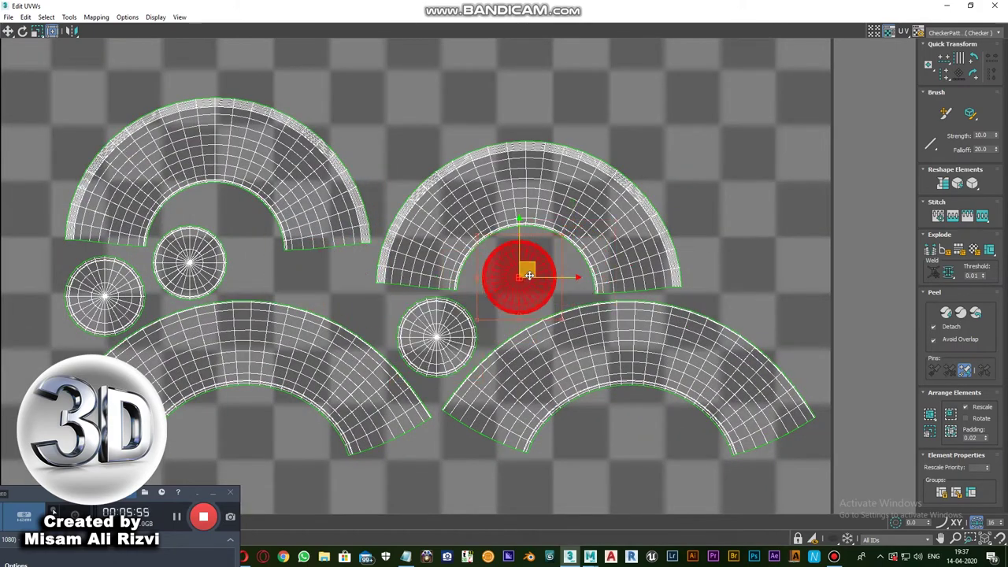
scroll(529, 275, "down", 5)
key("ctrl+a")
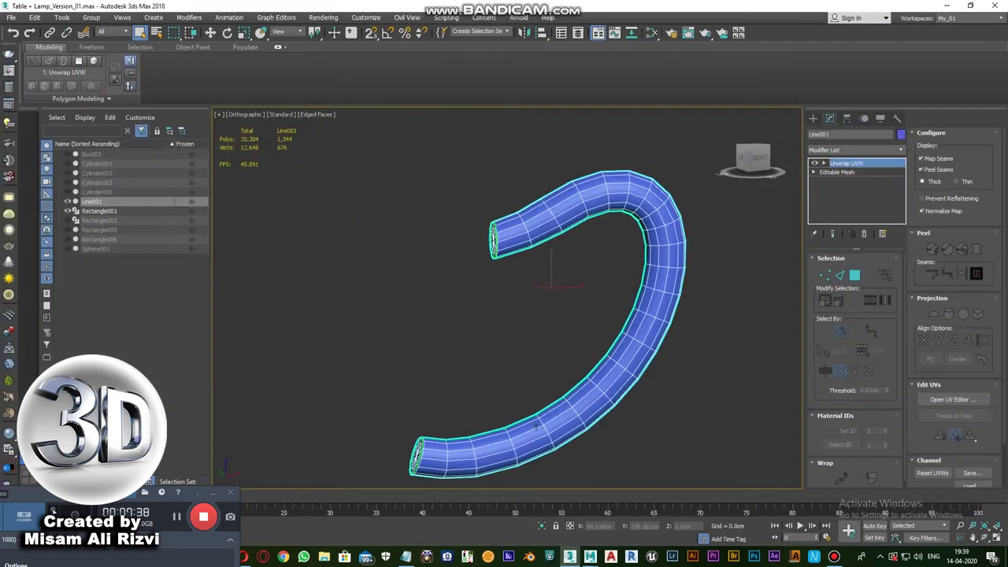
- Hide the curved Line001 tube and add Unwrap UVW to the Rectangle001 frame
left_click(587, 286)
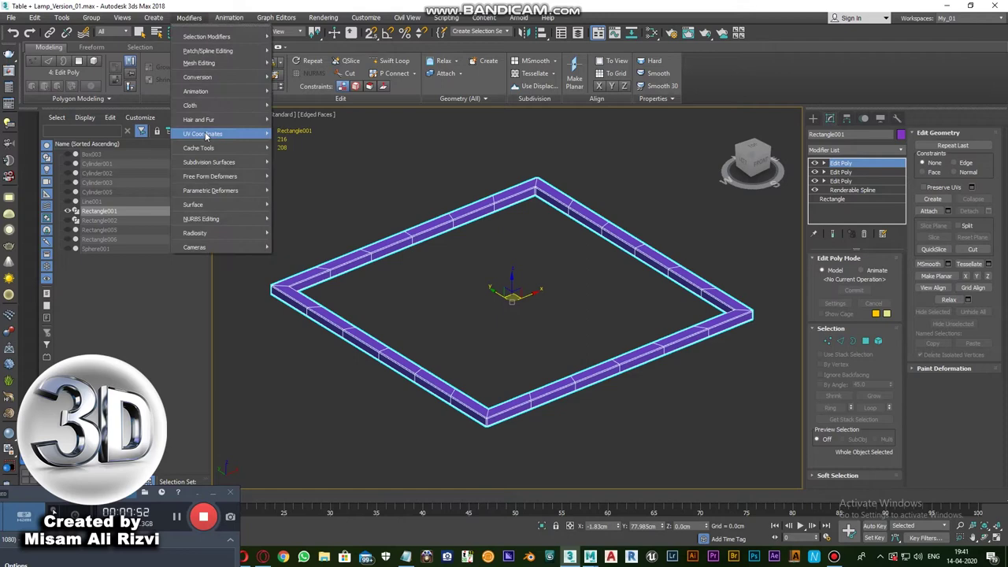
left_click(300, 162)
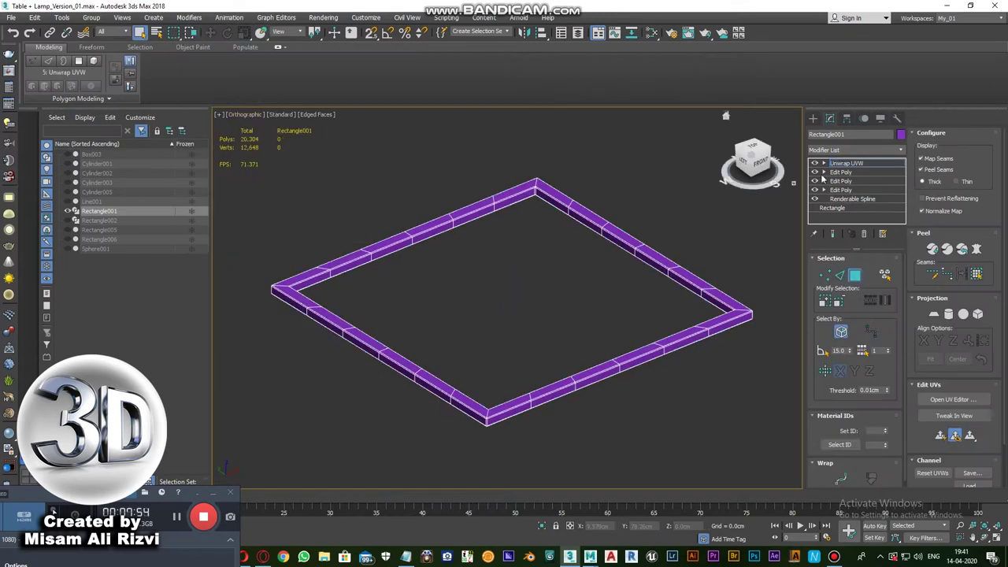
scroll(550, 156, "up", 5)
scroll(542, 251, "down", 1)
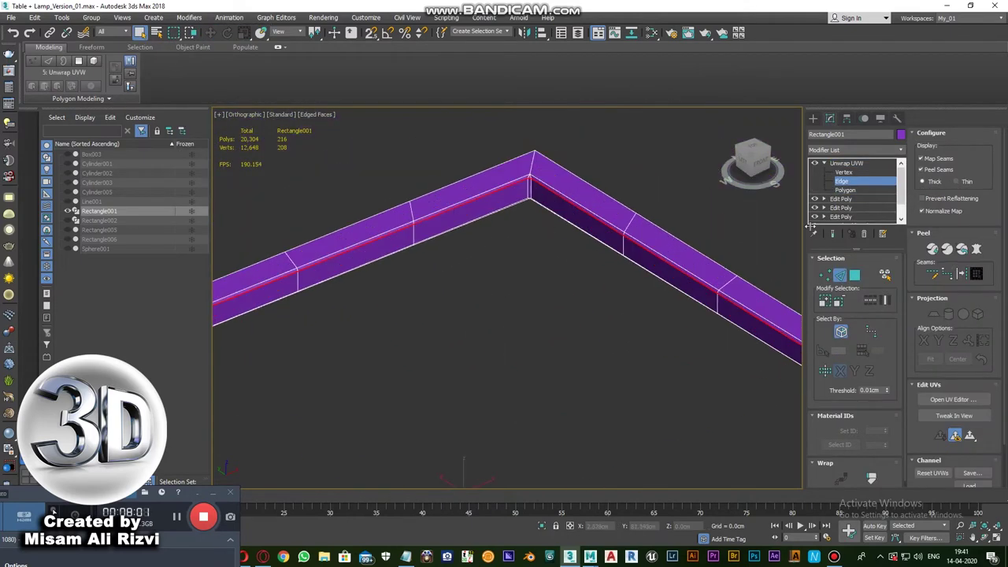
scroll(525, 180, "down", 3)
scroll(509, 320, "up", 4)
scroll(497, 364, "up", 2)
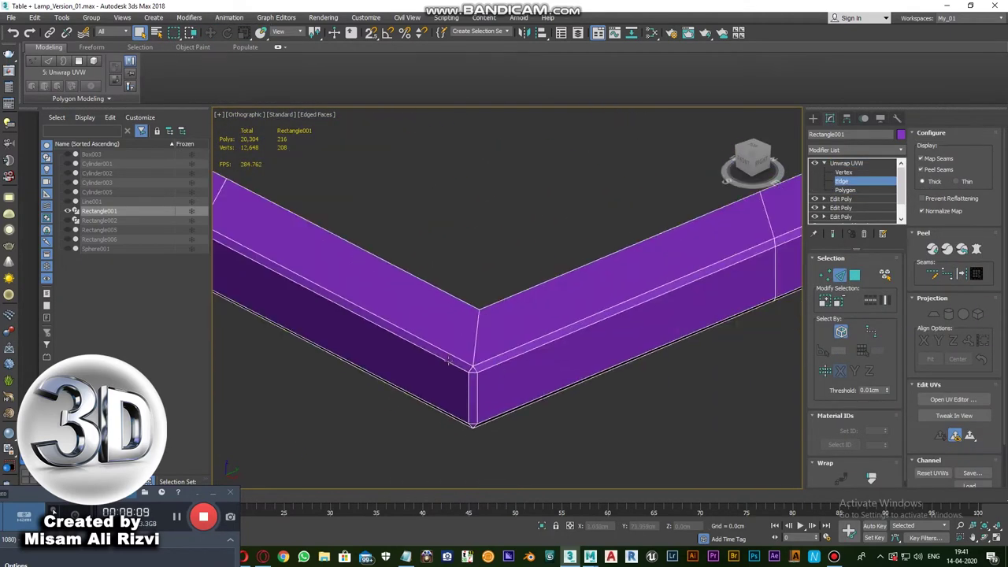
- Orbit and zoom around the Rectangle001 frame to inspect its corners and edges
mouse_move(497, 364)
middle_mouse_down("alt")
mouse_move(566, 331)
mouse_move(530, 289)
mouse_move(520, 402)
middle_mouse_up("alt")
middle_click_drag(636, 381, 654, 370, "alt")
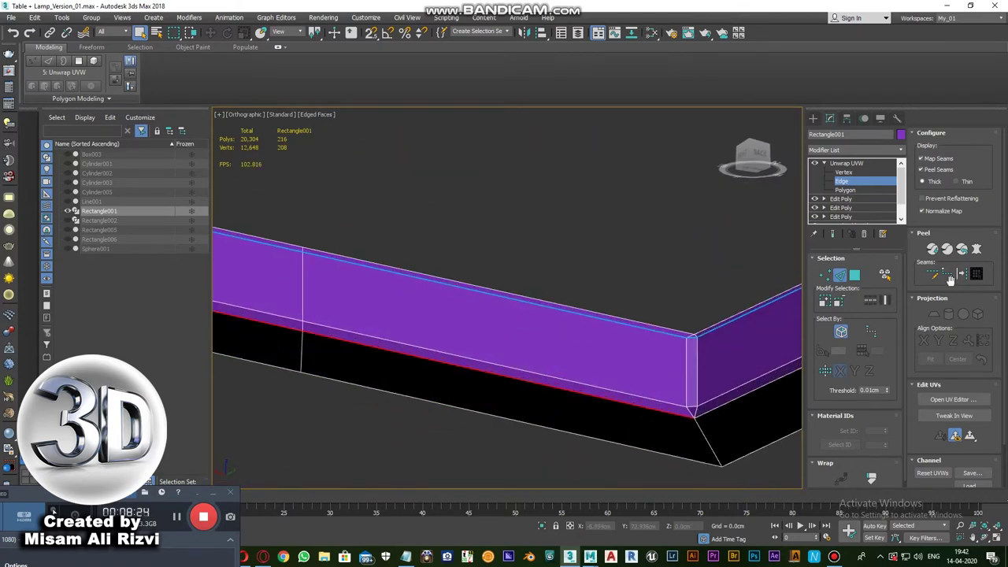
scroll(673, 413, "down", 3)
scroll(450, 389, "down", 2)
mouse_move(450, 388)
middle_mouse_down("alt")
mouse_move(509, 332)
mouse_move(559, 347)
mouse_move(603, 339)
middle_mouse_up("alt")
scroll(490, 347, "up", 5)
scroll(553, 248, "down", 3)
scroll(538, 236, "down", 2)
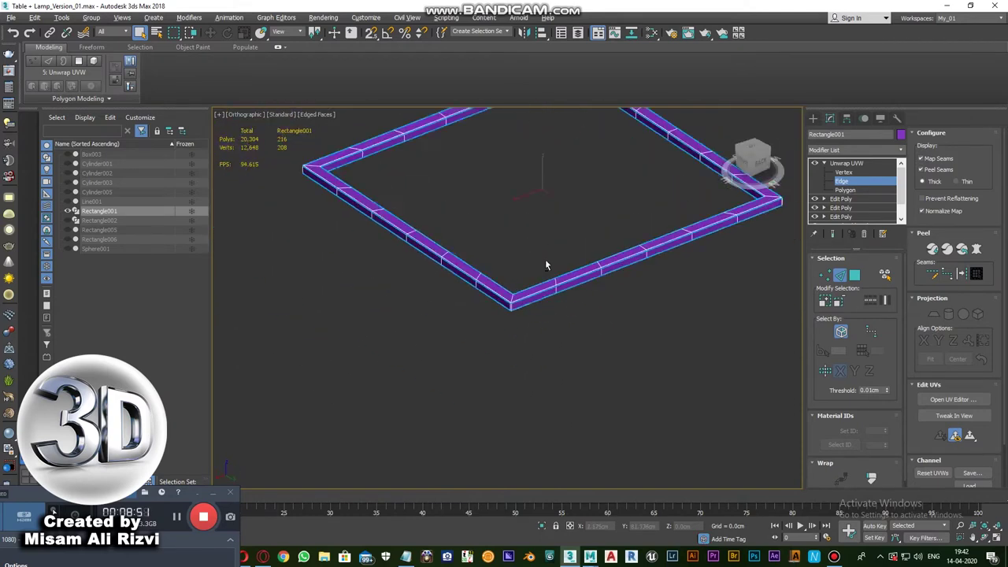
middle_click_drag(547, 265, 571, 292, "alt")
scroll(510, 275, "up", 5)
middle_click_drag(509, 274, 532, 358, "alt")
scroll(532, 358, "down", 3)
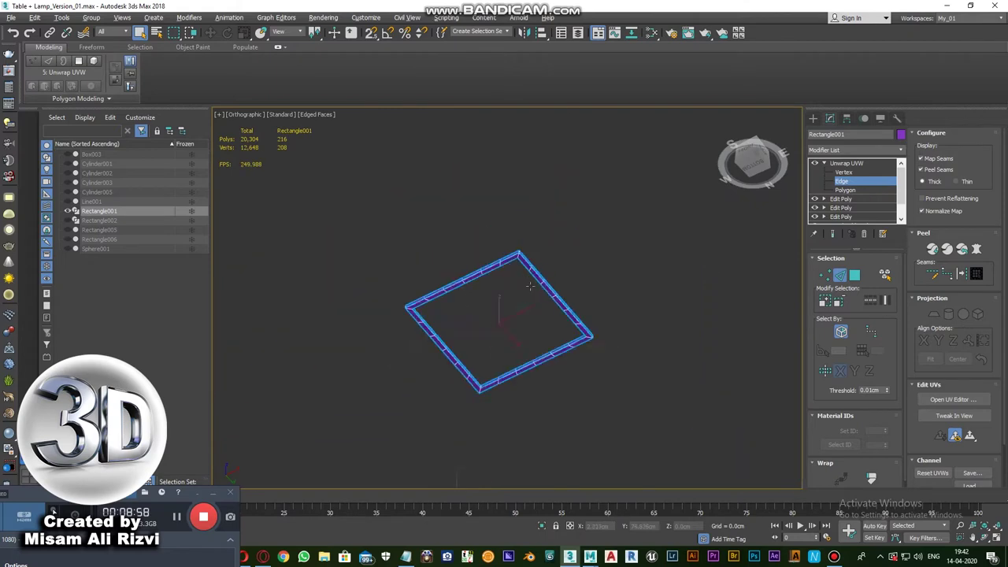
scroll(533, 357, "up", 3)
scroll(541, 254, "up", 3)
middle_click_drag(541, 254, 603, 248, "alt")
scroll(596, 275, "down", 4)
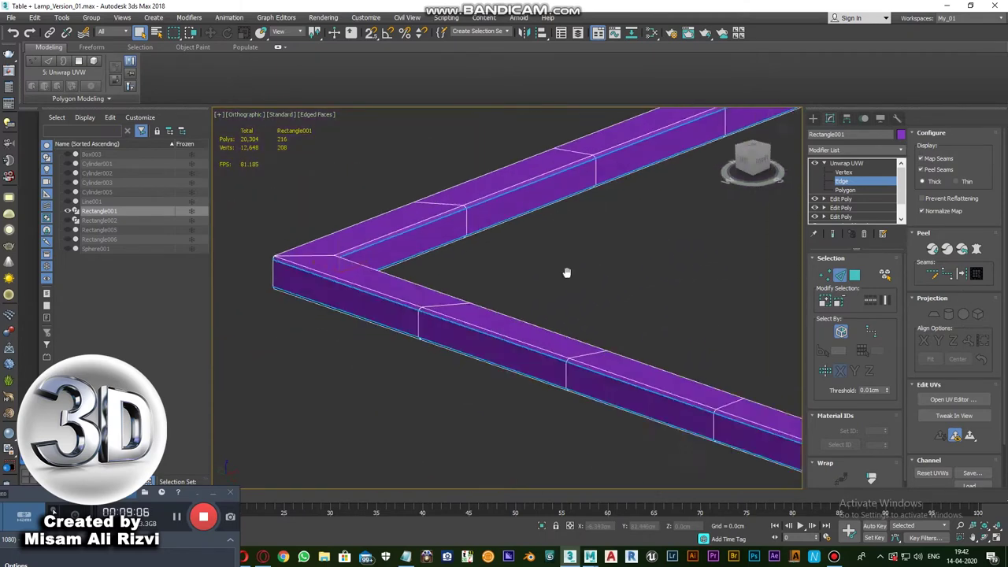
scroll(575, 317, "up", 4)
scroll(619, 315, "down", 4)
scroll(621, 285, "up", 3)
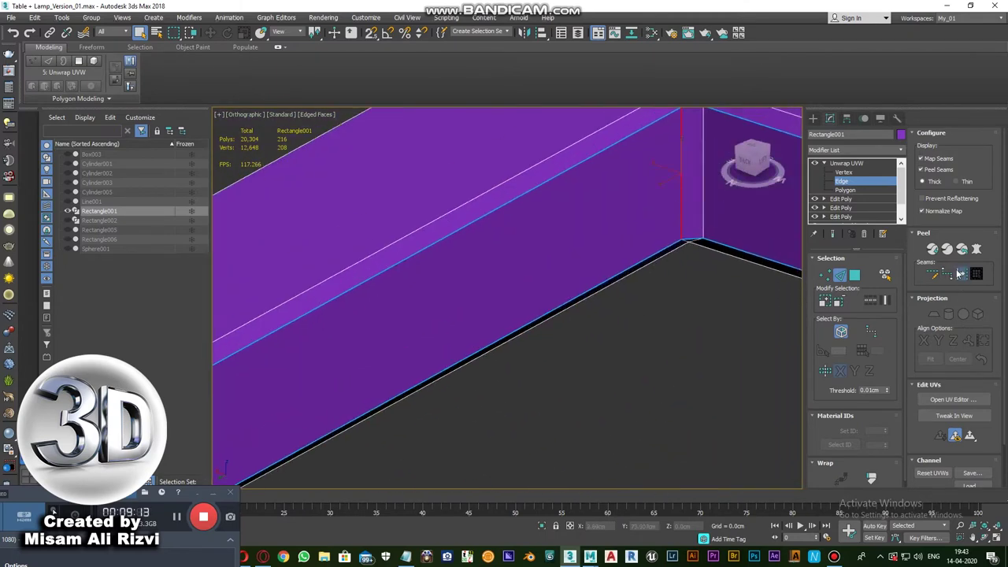
middle_click_drag(620, 285, 473, 331, "alt")
scroll(355, 374, "up", 4)
scroll(681, 364, "down", 4)
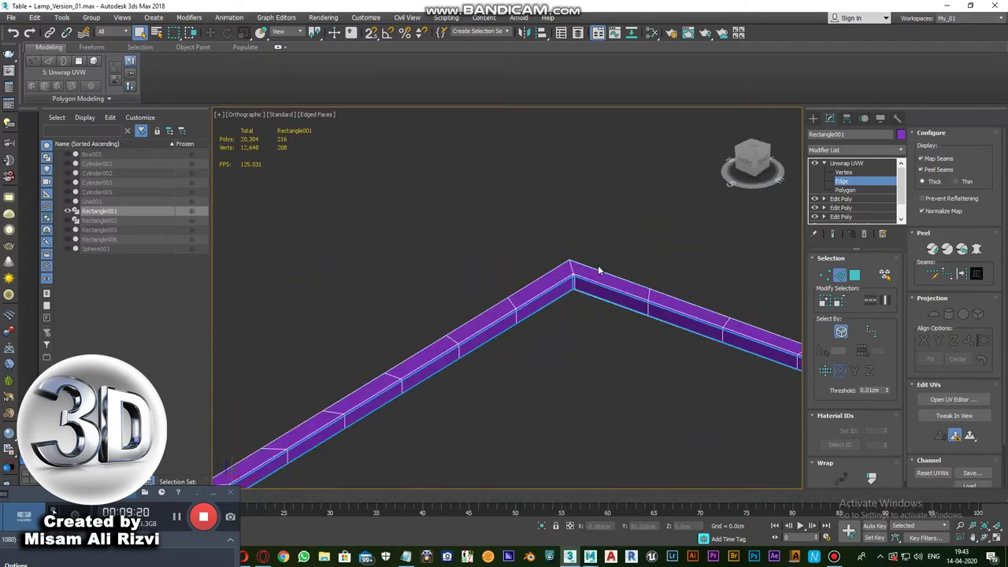
middle_click_drag(680, 365, 598, 338, "alt")
scroll(587, 339, "down", 3)
scroll(587, 340, "up", 4)
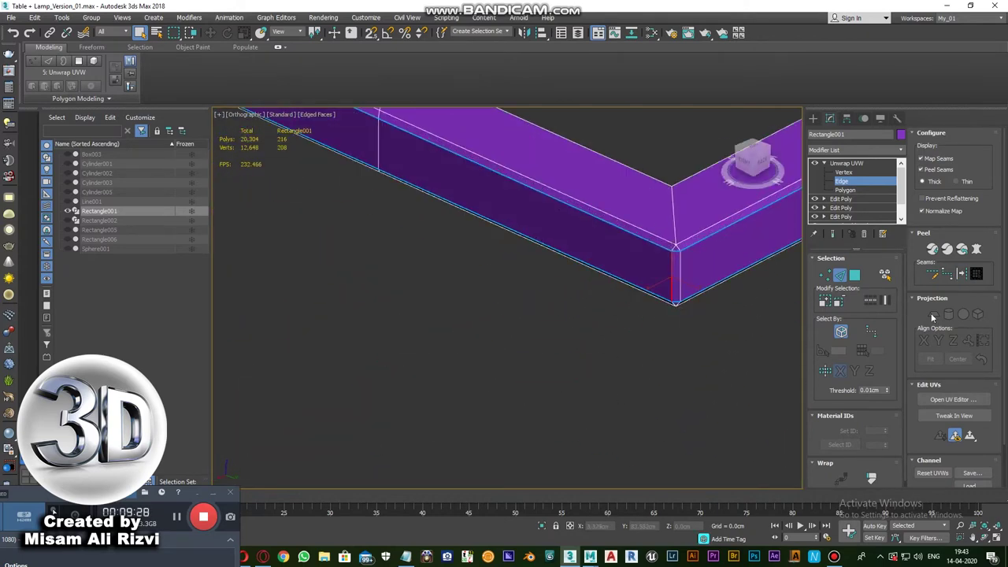
scroll(664, 304, "down", 4)
scroll(465, 297, "up", 4)
scroll(465, 297, "up", 1)
scroll(511, 291, "down", 4)
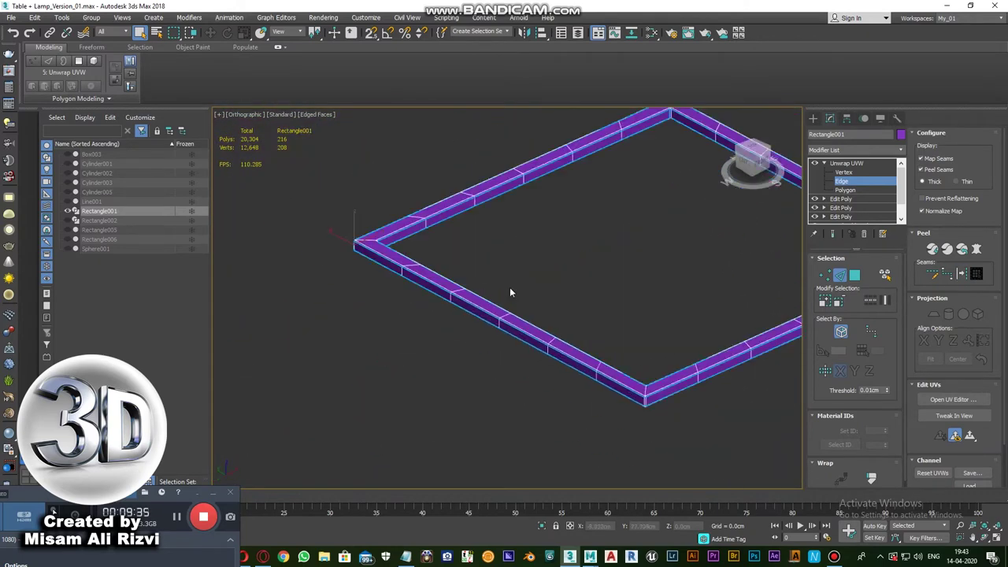
scroll(511, 291, "up", 4)
scroll(479, 337, "down", 2)
scroll(533, 332, "up", 3)
- Open the UV layout for Rectangle001 and select all of the frame's polygons
left_click(954, 399)
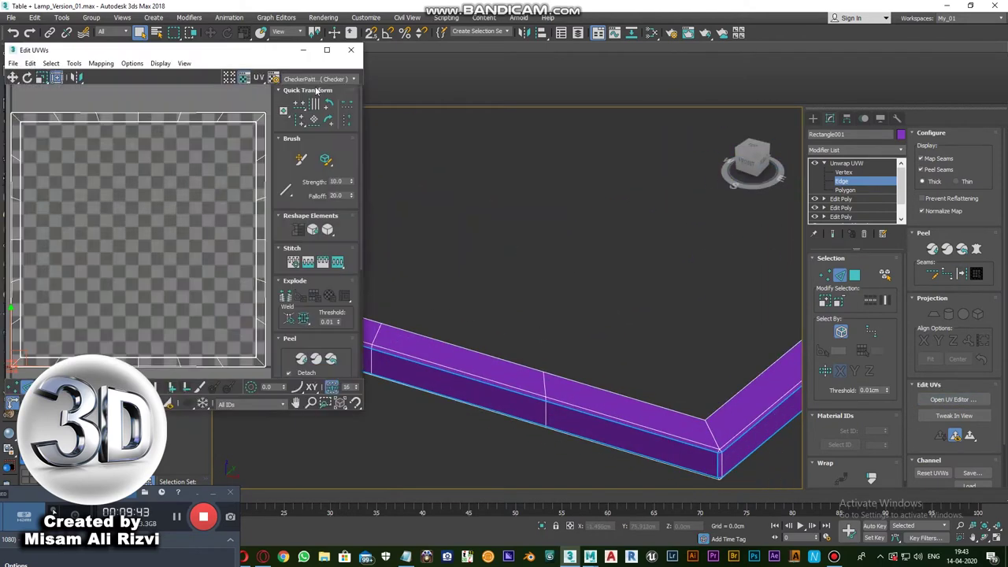
key("3")
key("ctrl+a")
scroll(199, 155, "up", 2)
scroll(199, 155, "up", 2)
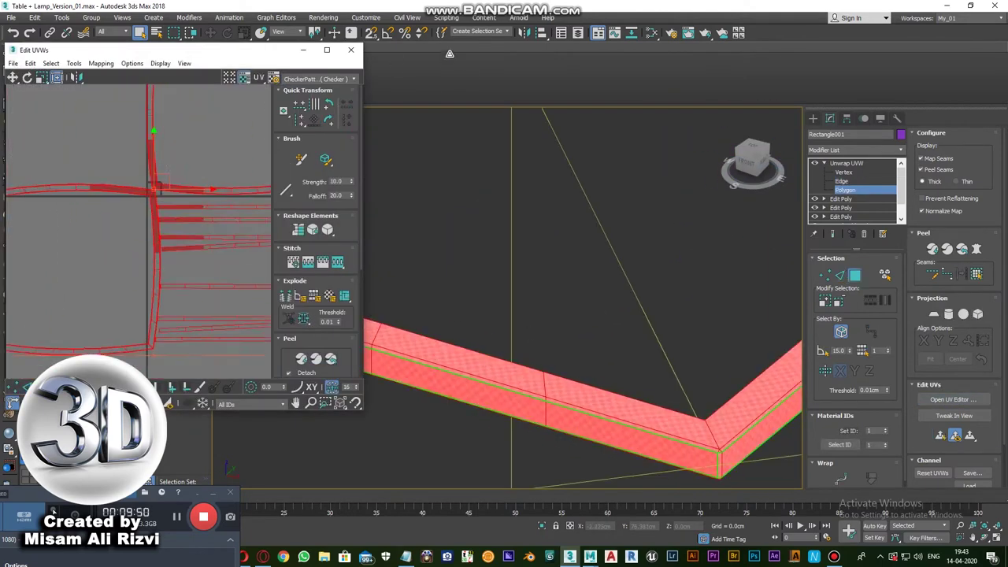
middle_click_drag(504, 299, 560, 279, "alt")
scroll(560, 278, "up", 3)
key("z")
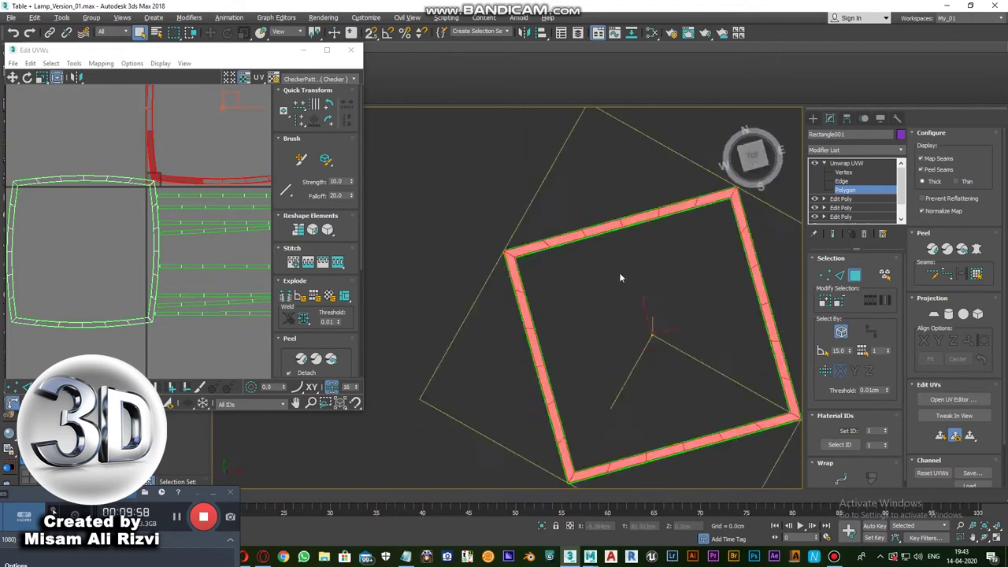
scroll(172, 195, "down", 2)
scroll(551, 276, "up", 3)
left_click_drag(183, 207, 214, 250)
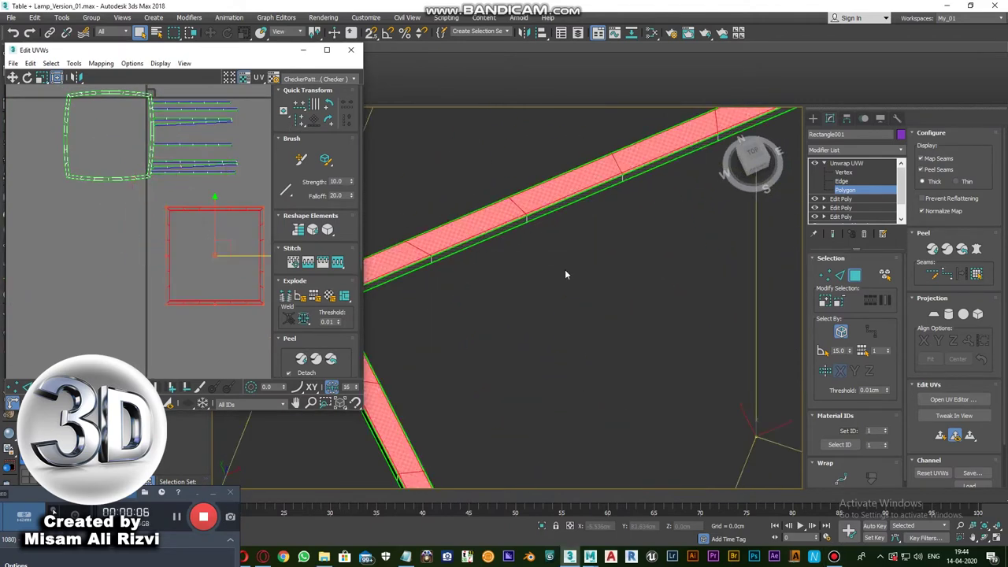
- Planar-map all the frame's faces so its UVs split into small strips, back in perspective view
middle_click_drag(565, 269, 399, 297, "alt")
left_click(399, 298)
scroll(398, 298, "up", 3)
key("ctrl+a")
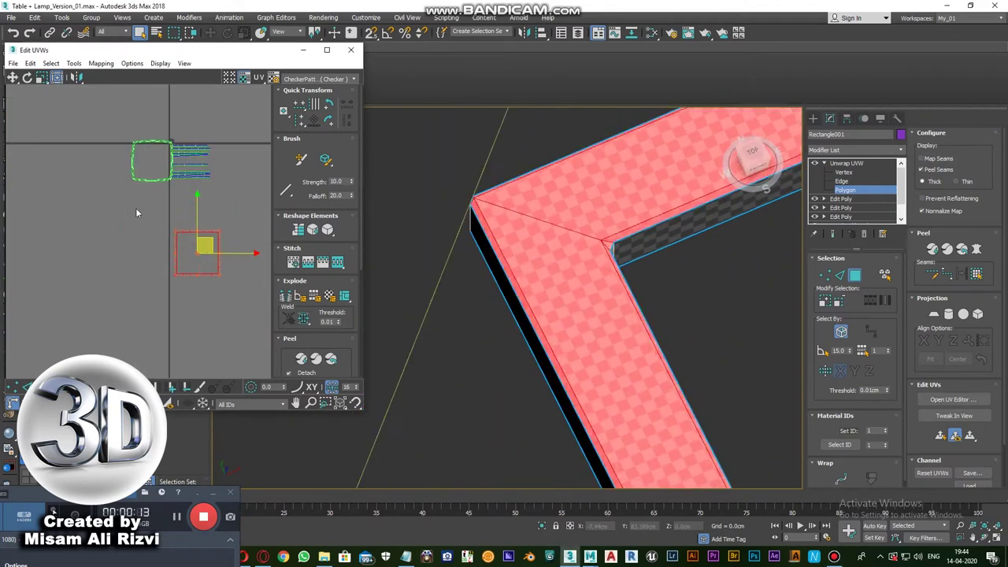
left_click(934, 314)
left_click(934, 314)
scroll(639, 249, "down", 3)
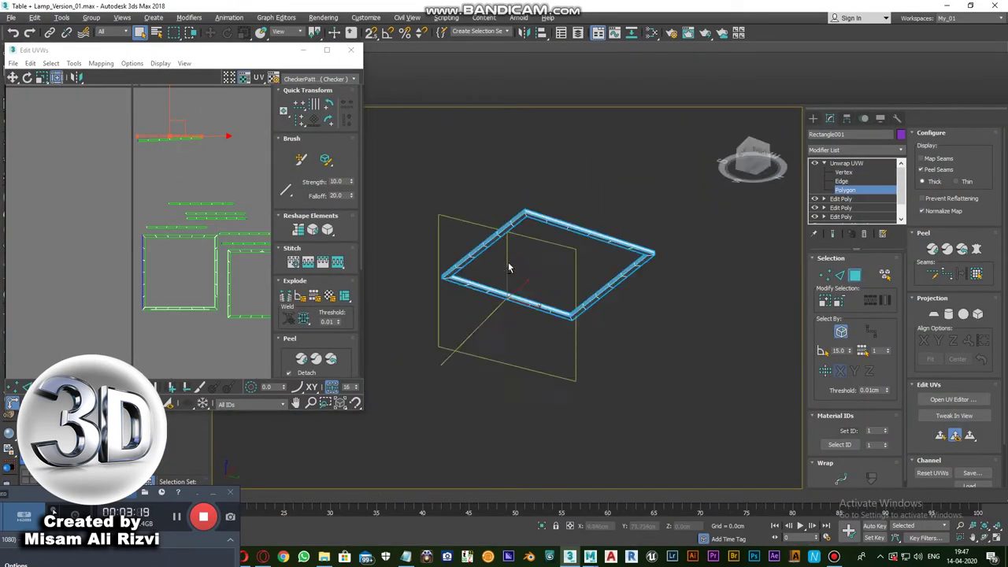
key("p")
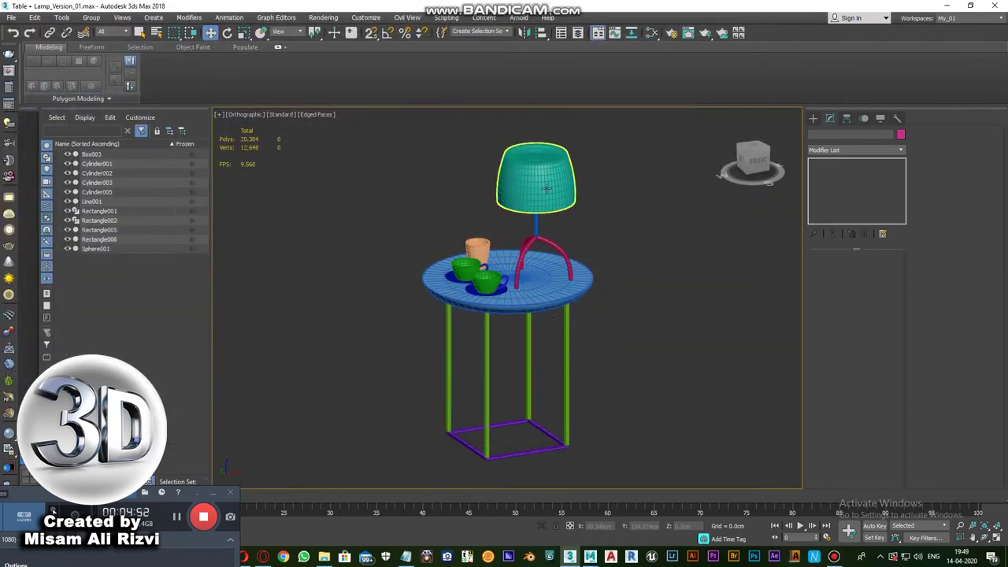
- Convert the lamp shade (Cylinder002) to an Editable Mesh
right_click(547, 187)
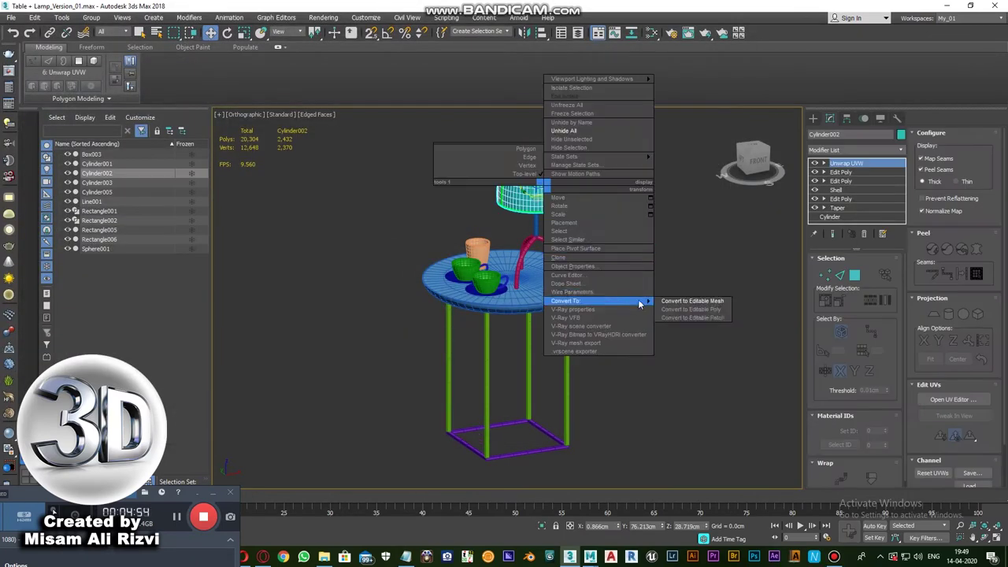
left_click(685, 301)
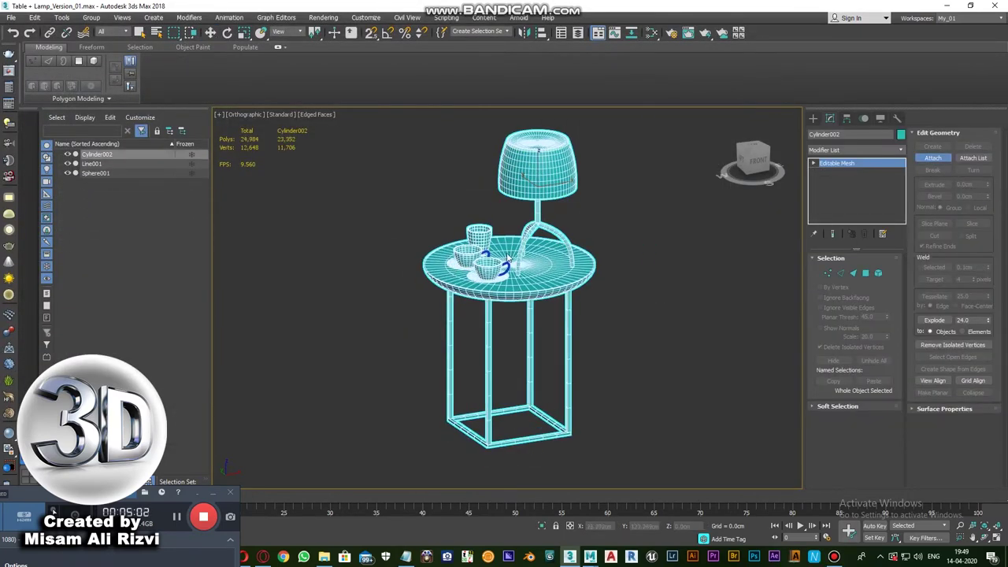
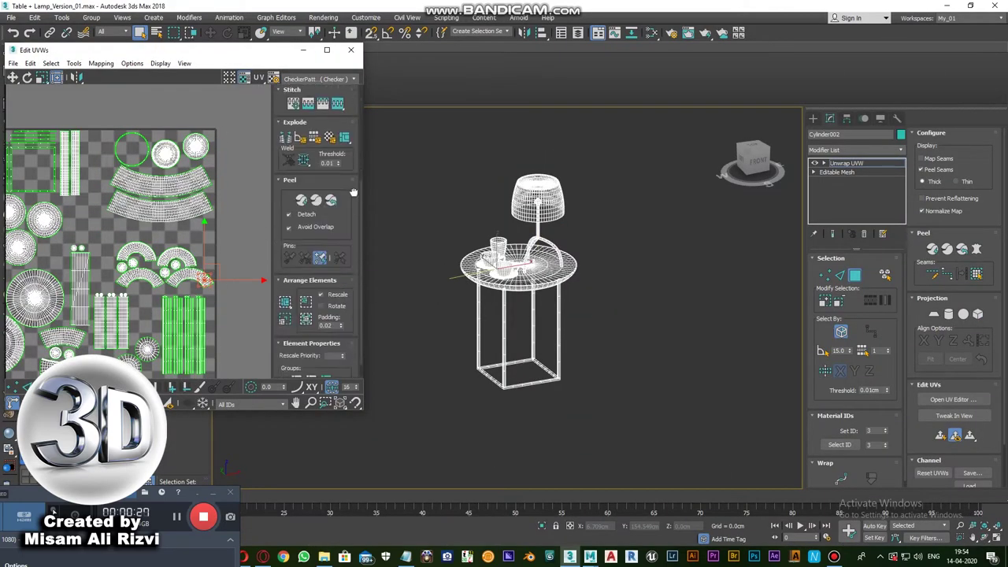
- Line up the arc shells and the small circle shell inside the UV square
left_click_drag(189, 237, 180, 226)
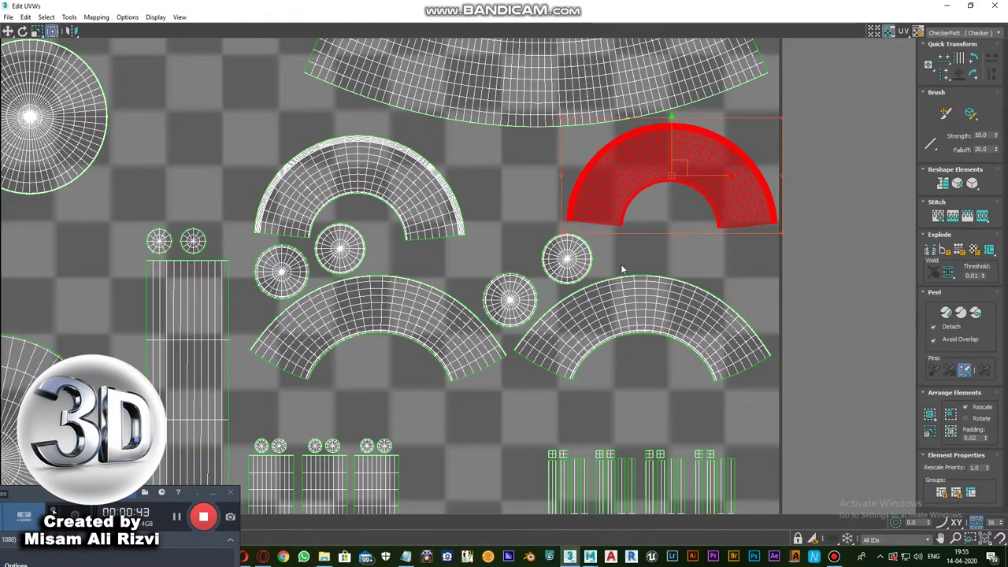
left_click_drag(582, 252, 763, 259)
left_click_drag(667, 239, 693, 228)
left_click(360, 180)
left_click_drag(360, 176, 462, 173)
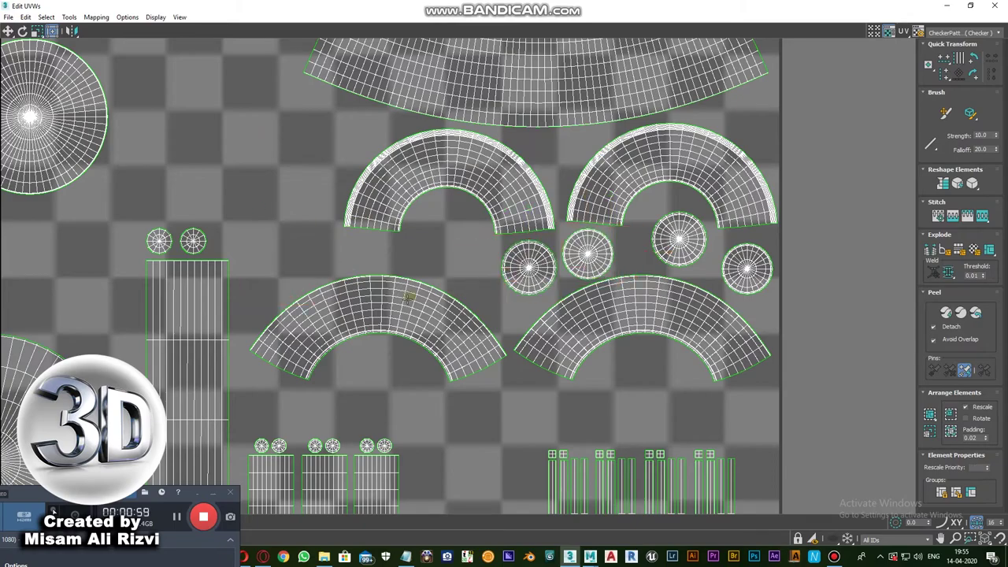
left_click_drag(408, 297, 413, 264)
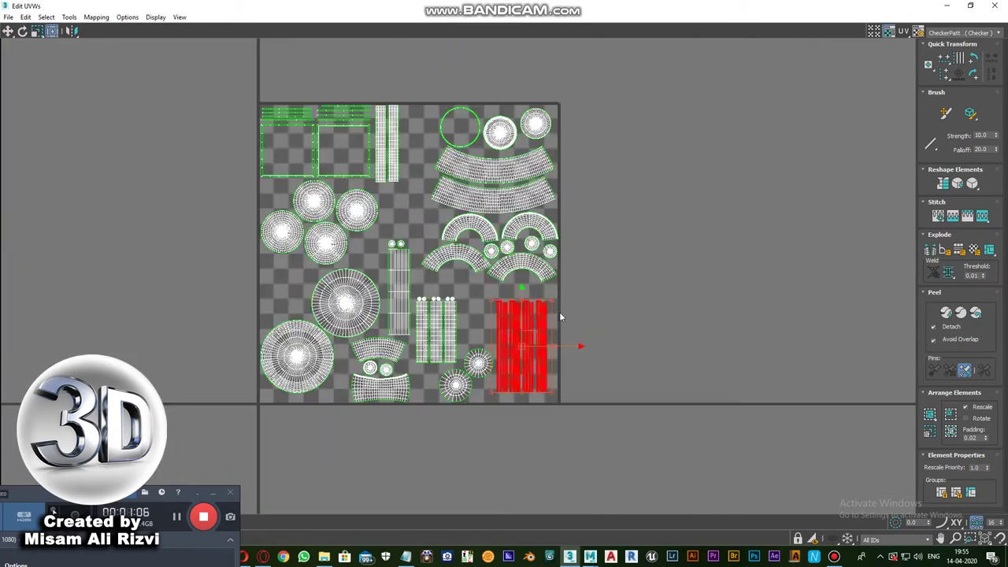
scroll(534, 341, "up", 2)
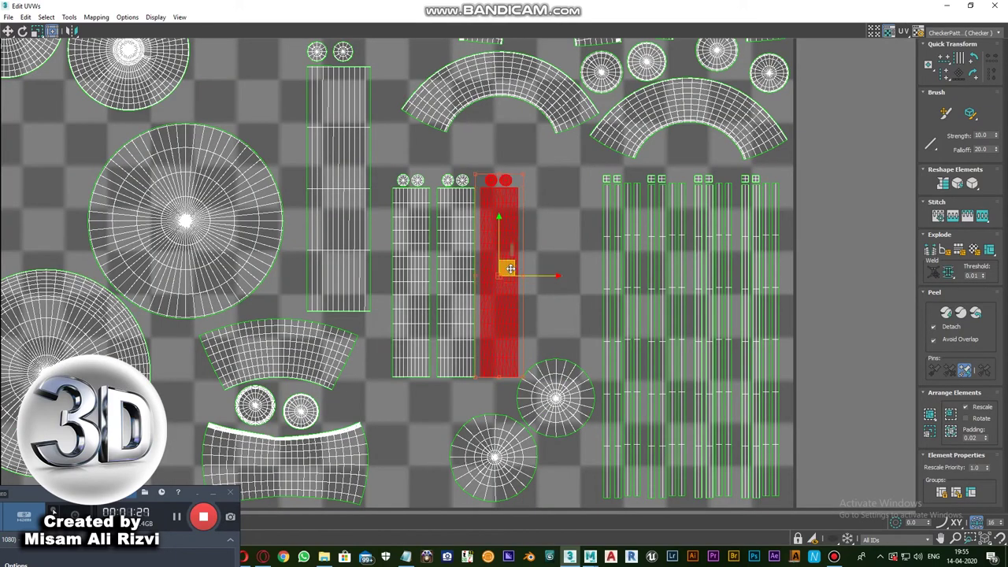
- Place the tall strip shells side by side and move a circle shell into empty space
left_click_drag(511, 269, 579, 244)
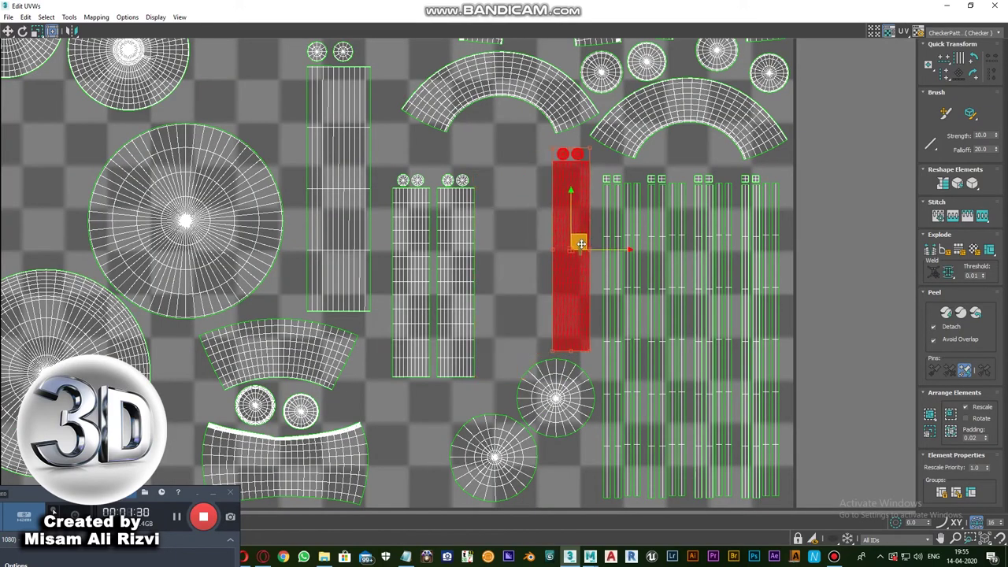
left_click(461, 265)
left_click_drag(462, 266, 531, 215)
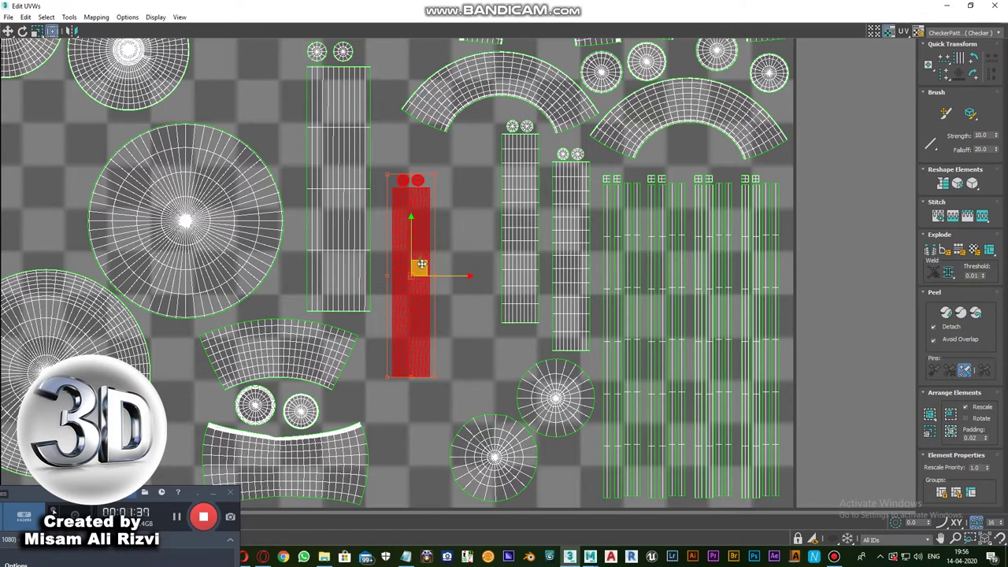
scroll(422, 264, "down", 2)
scroll(468, 315, "up", 4)
left_click(468, 315)
mouse_move(468, 315)
left_mouse_down()
mouse_move(551, 237)
mouse_move(508, 324)
left_mouse_up()
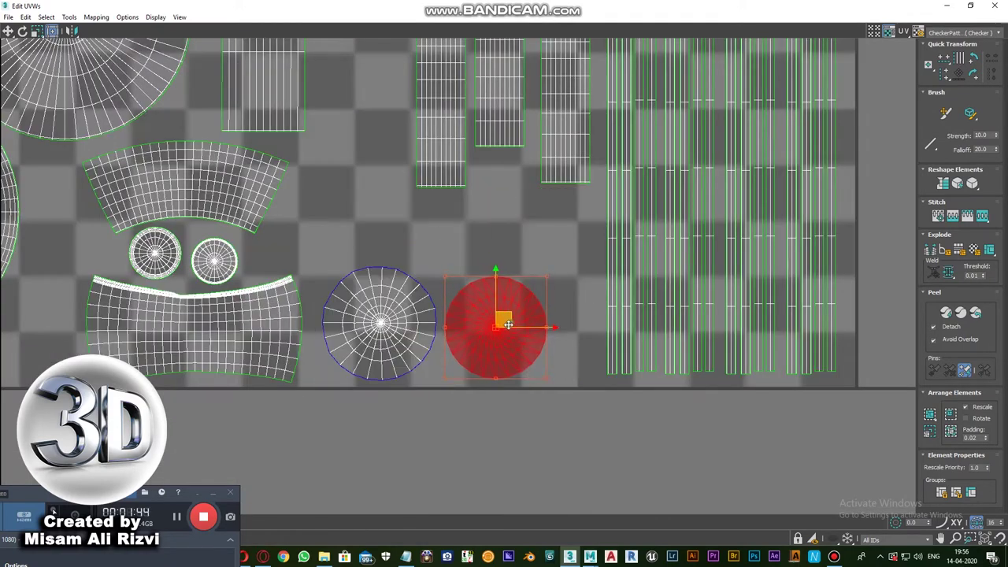
- Fit the large circle shell into the lower-left gap and restore the UV editor window
scroll(508, 325, "down", 3)
left_click(471, 260)
scroll(474, 238, "up", 2)
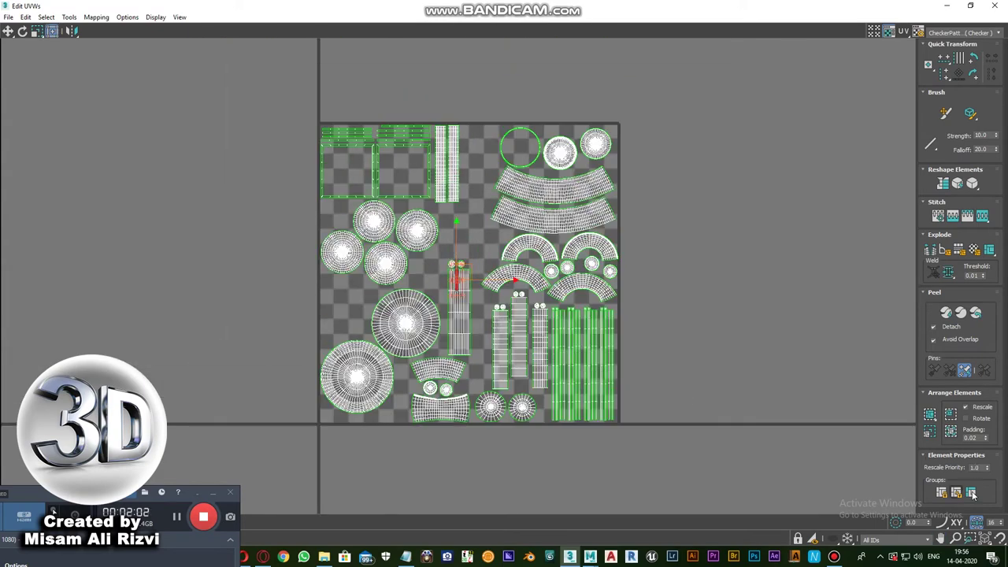
scroll(414, 277, "up", 3)
left_click(394, 292)
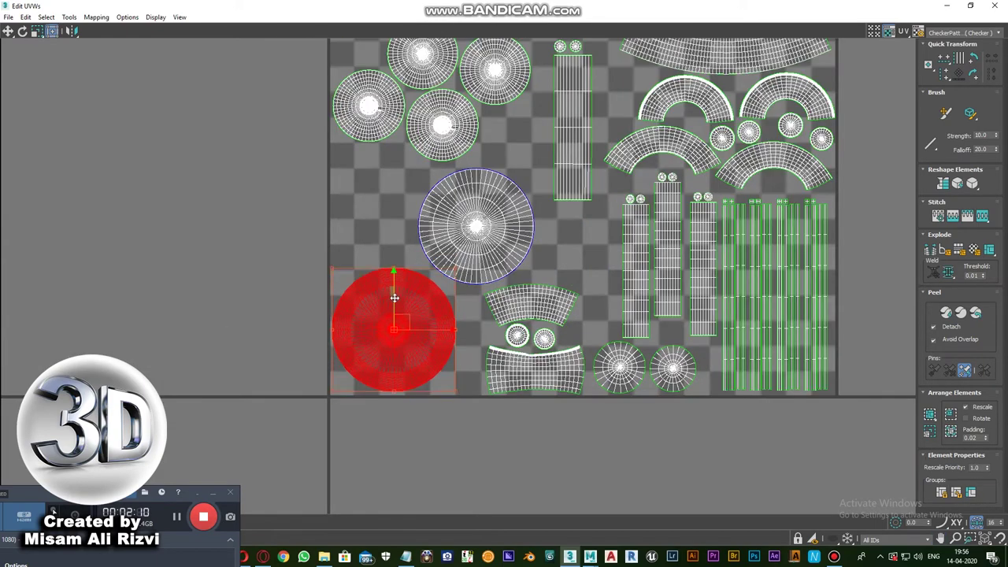
mouse_move(394, 292)
left_mouse_down()
mouse_move(478, 216)
mouse_move(403, 199)
left_mouse_up()
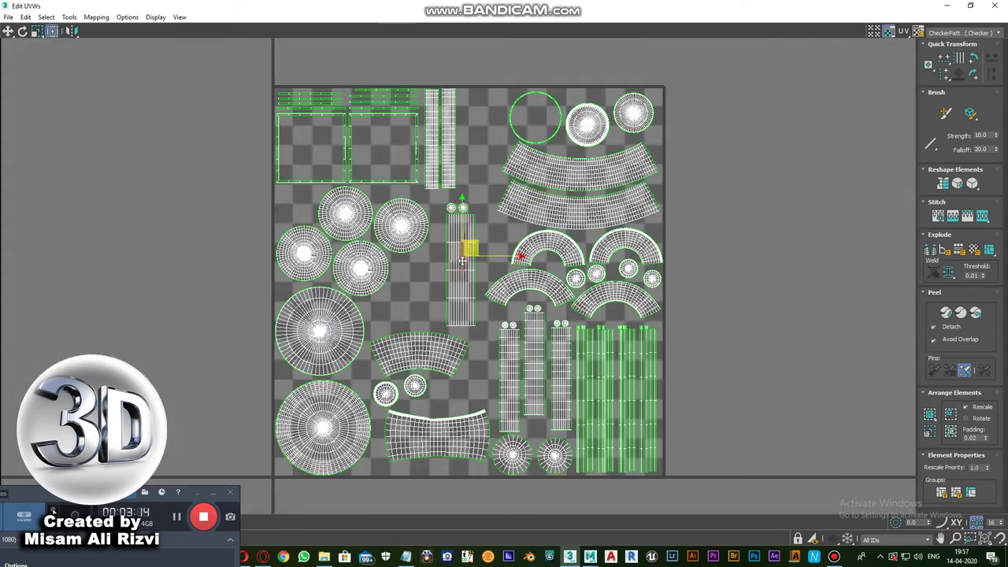
left_click(970, 6)
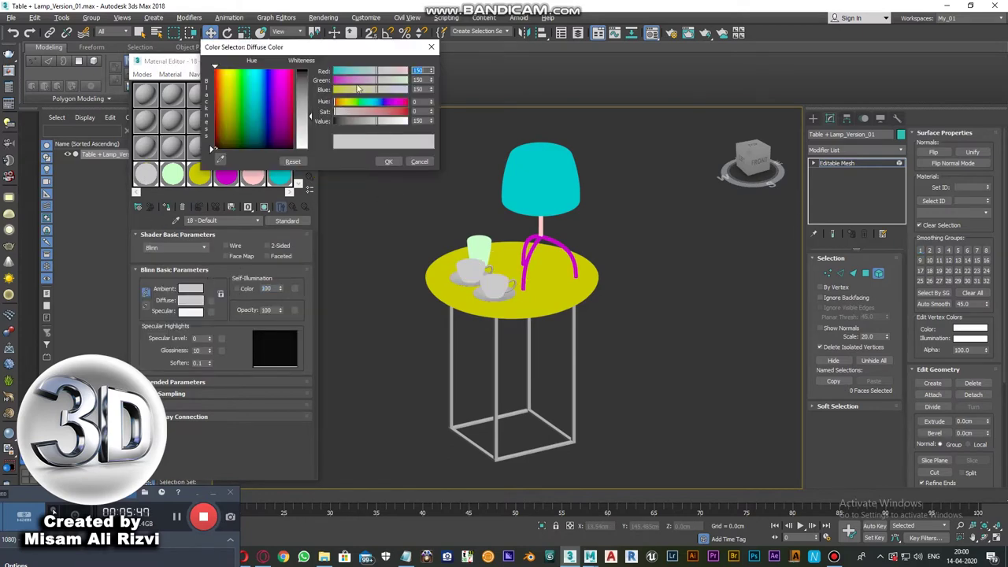
- Apply dark olive to the cups and a dark teal diffuse colour to the handles
left_click(388, 161)
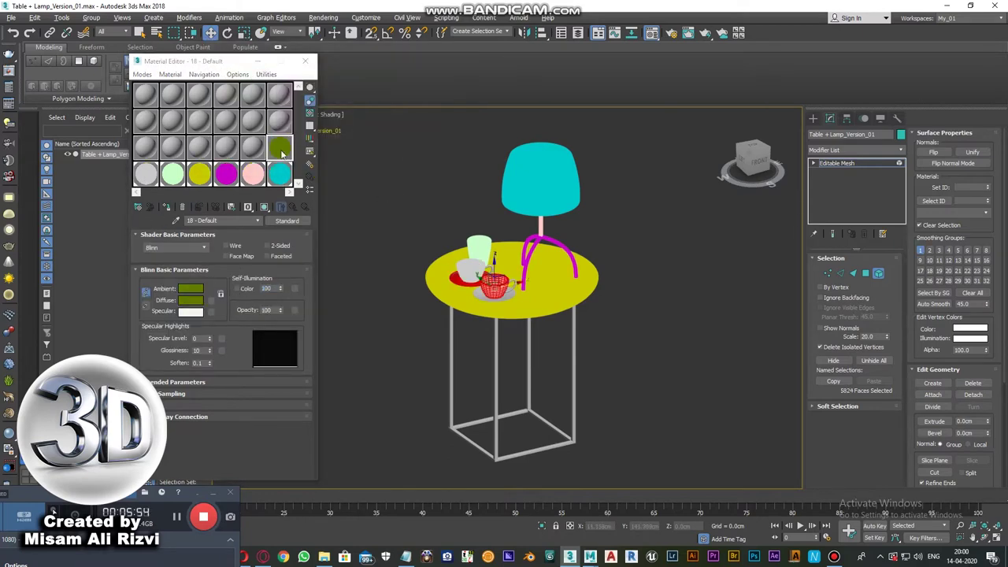
key("ctrl+z")
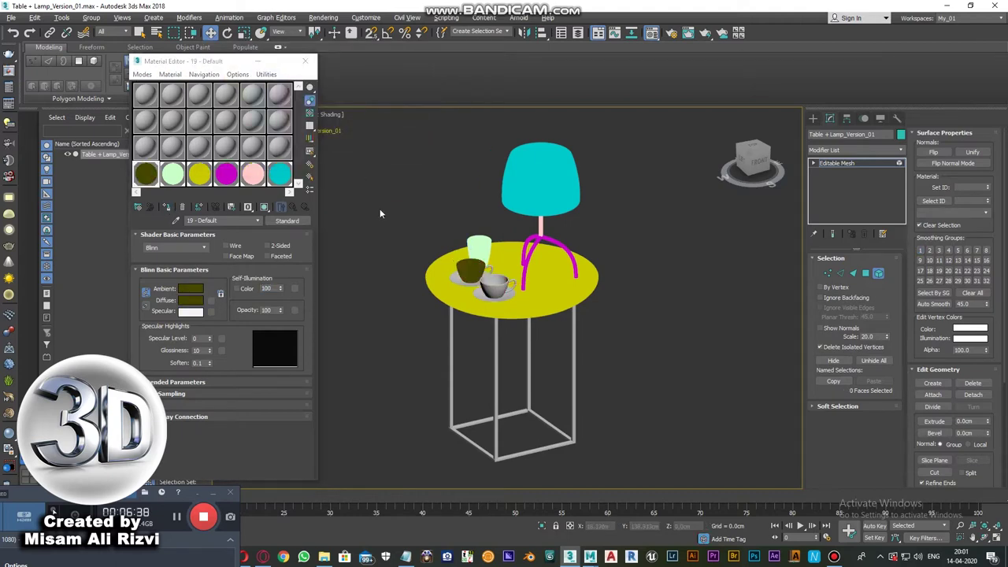
left_click(479, 293)
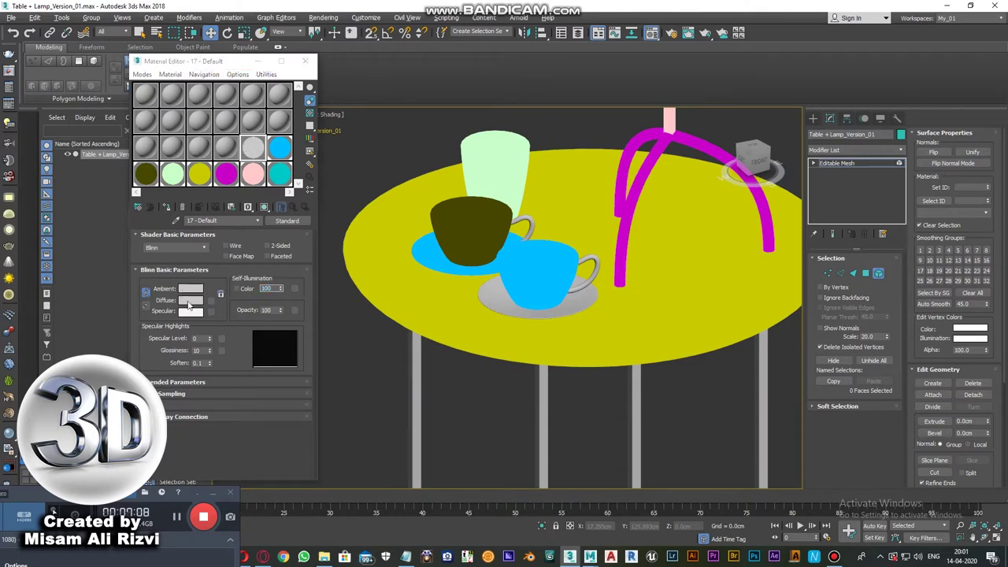
left_click(189, 304)
left_click(388, 161)
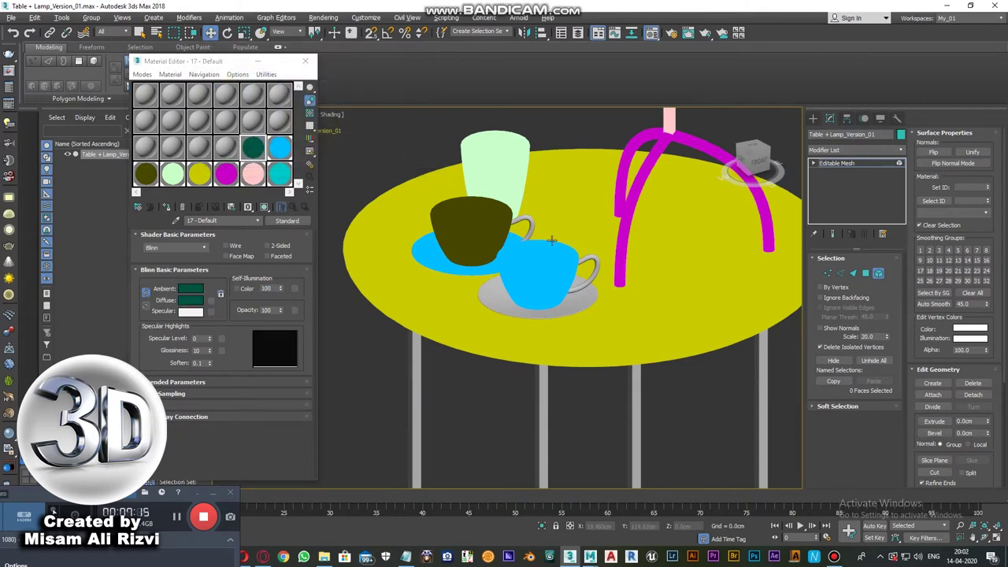
- Give the table legs a new purple material with green set to 0
scroll(378, 184, "down", 2)
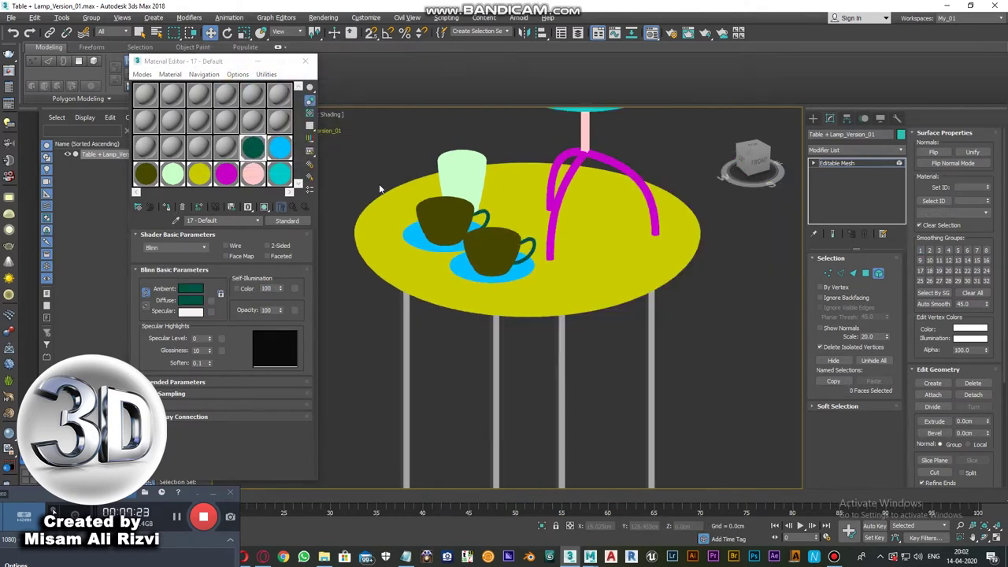
scroll(379, 183, "down", 2)
left_click(224, 152)
left_click(199, 302)
left_click_drag(377, 80, 352, 93)
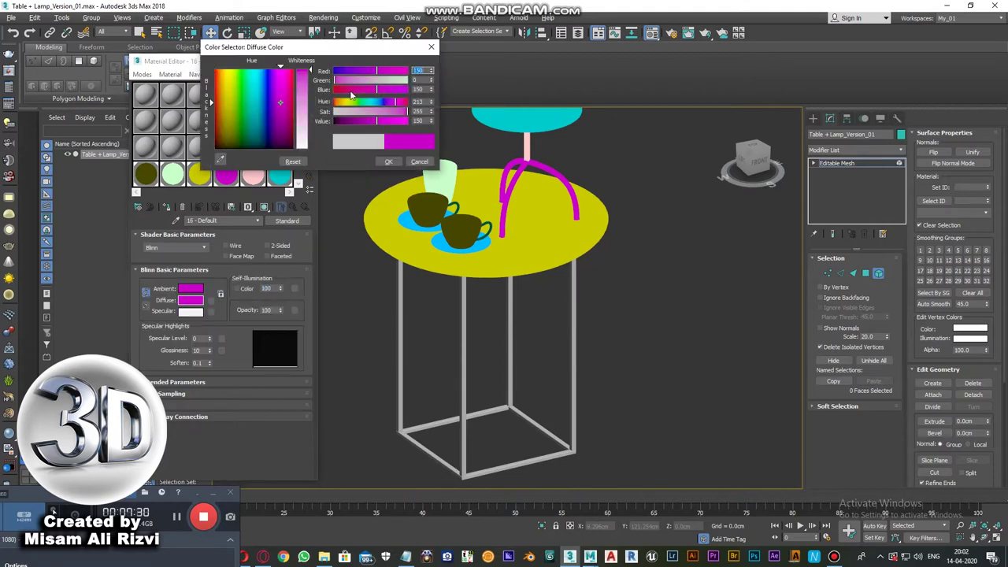
left_click(389, 161)
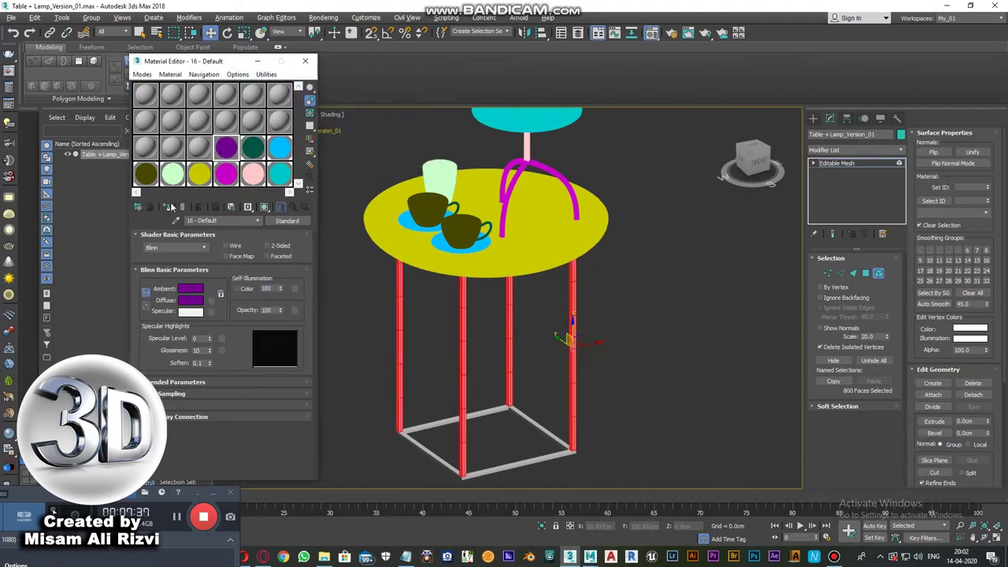
left_click(403, 254)
- Colour the table's bottom frame orange and exit face editing to view the whole model
scroll(403, 255, "down", 2)
left_click(188, 301)
left_click_drag(371, 102, 401, 103)
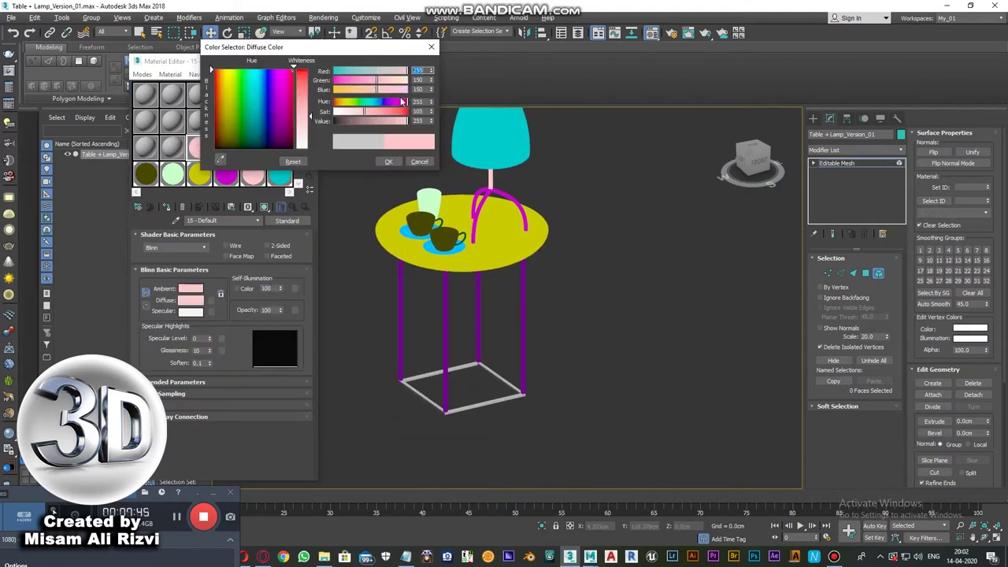
left_click(389, 161)
left_click(455, 377)
left_click(836, 163)
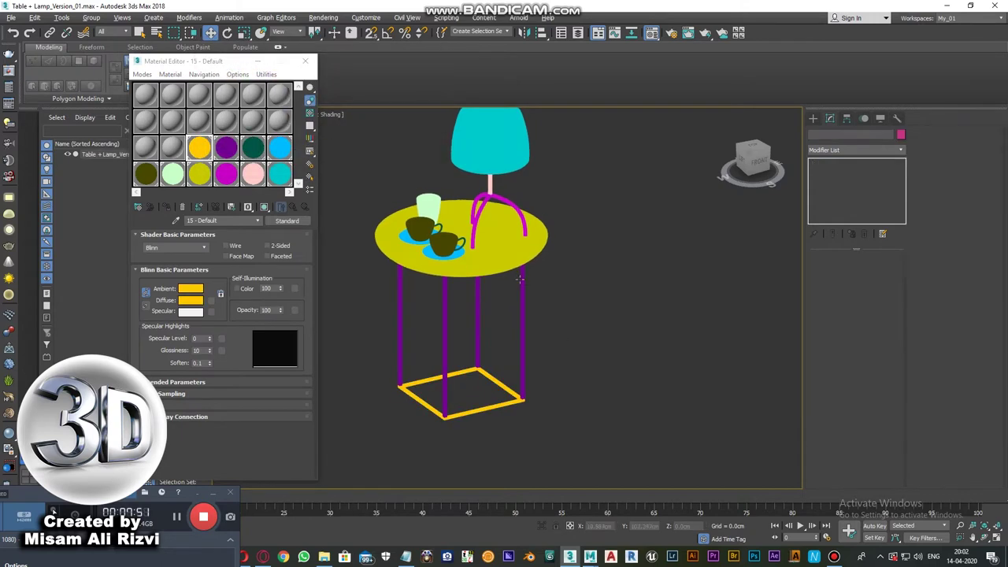
middle_click_drag(599, 283, 550, 341, "alt")
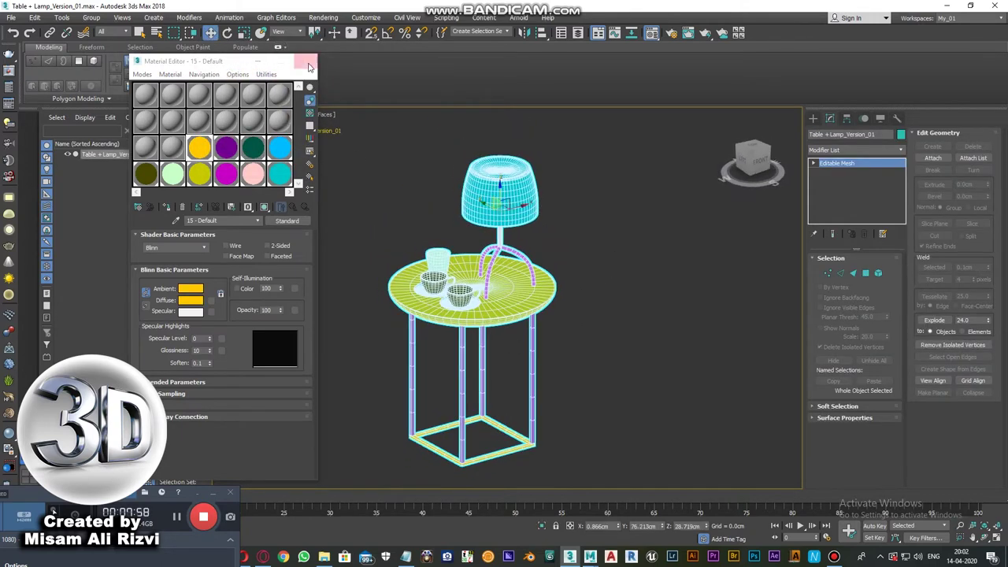
- Add a 768×768 DiffuseMap element in Render To Texture and bake it
key("m")
key("7")
key("0")
scroll(157, 237, "down", 3)
left_click(114, 278)
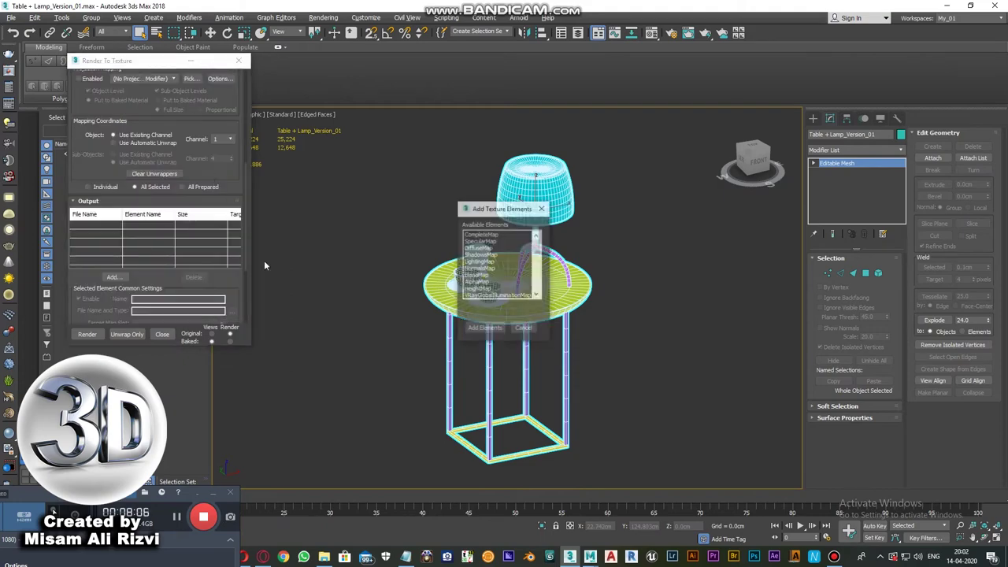
left_click(473, 237)
left_click(489, 340)
scroll(157, 237, "down", 3)
left_click(86, 334)
left_click(466, 353)
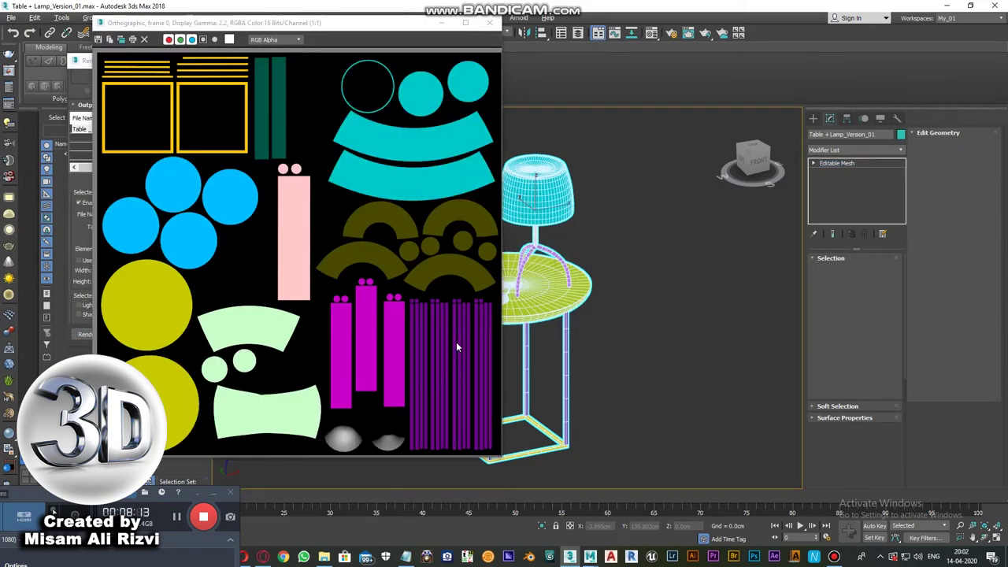
- Close the baked map preview and bring up the Material Editor again
left_click(489, 22)
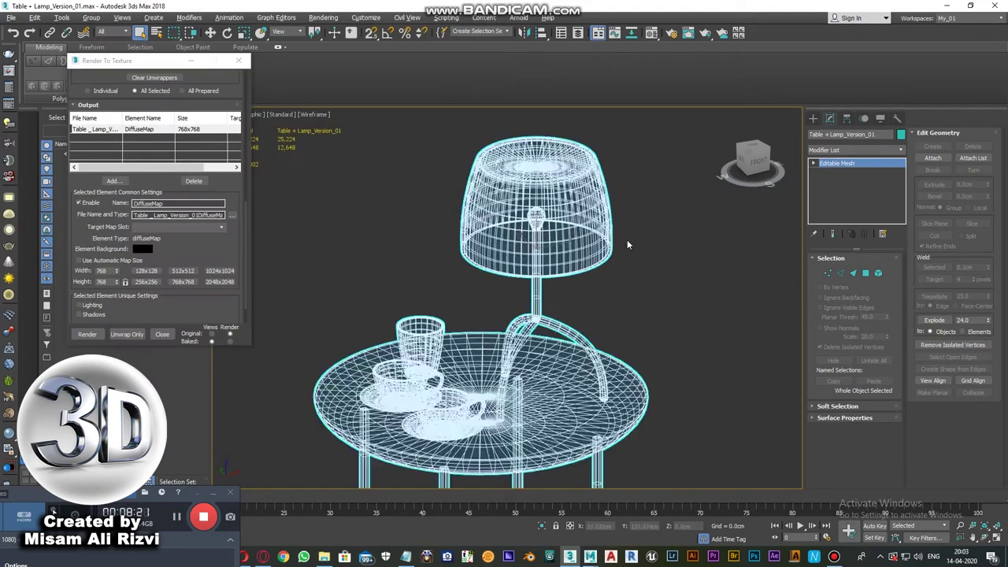
key("m")
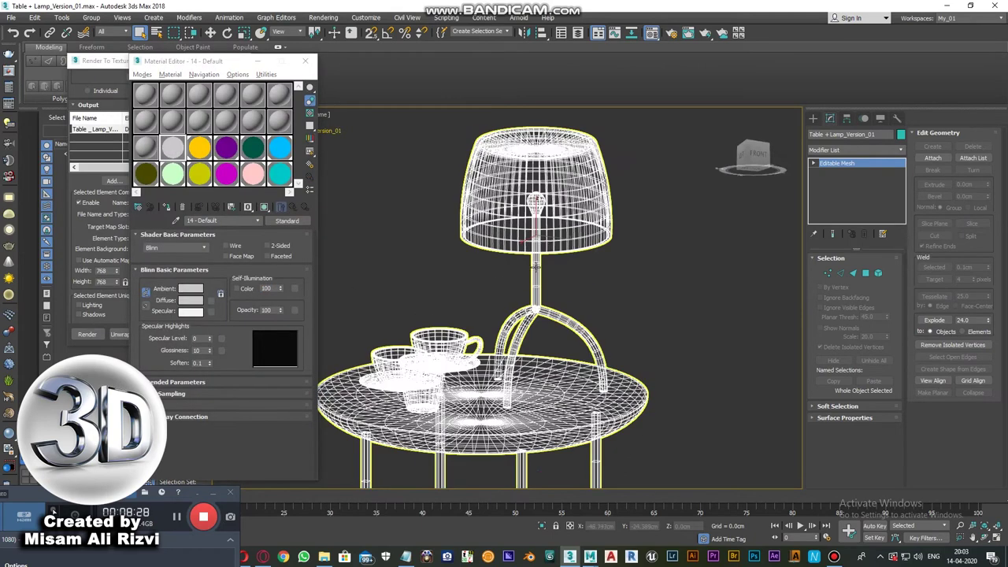
middle_click_drag(441, 260, 474, 256, "alt")
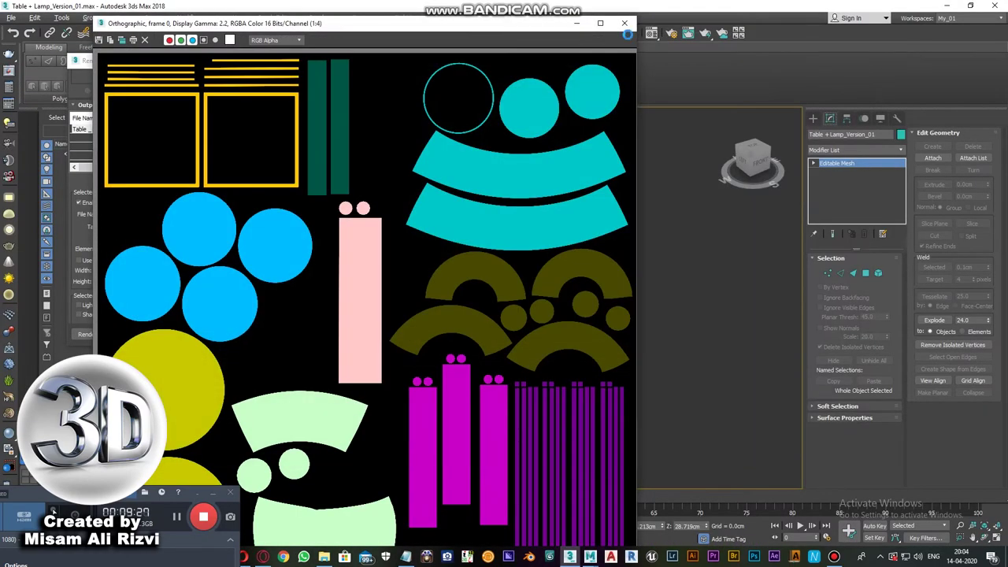
key("m")
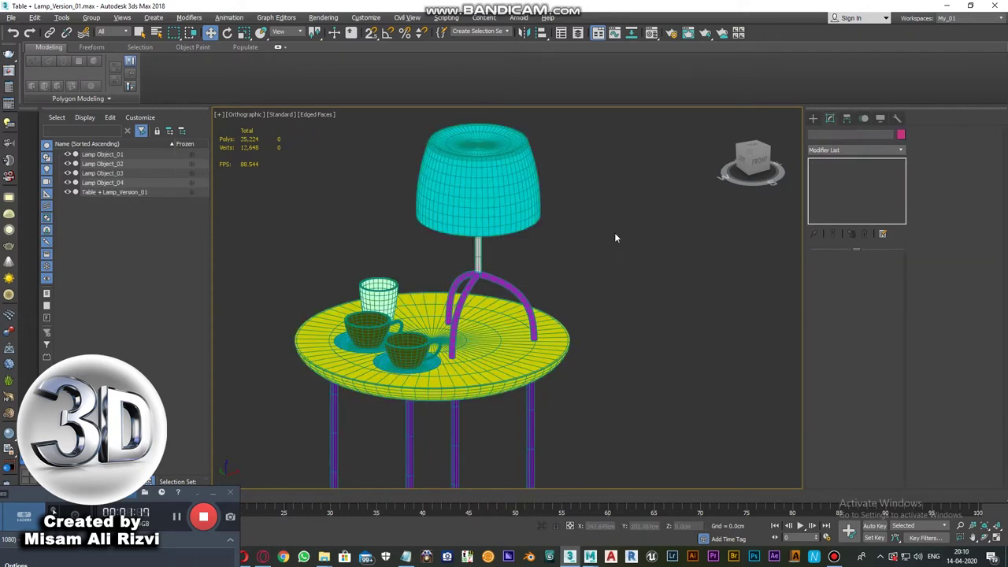
- Use Unhide All to bring back the lamp, cups and saucers
left_click(456, 195)
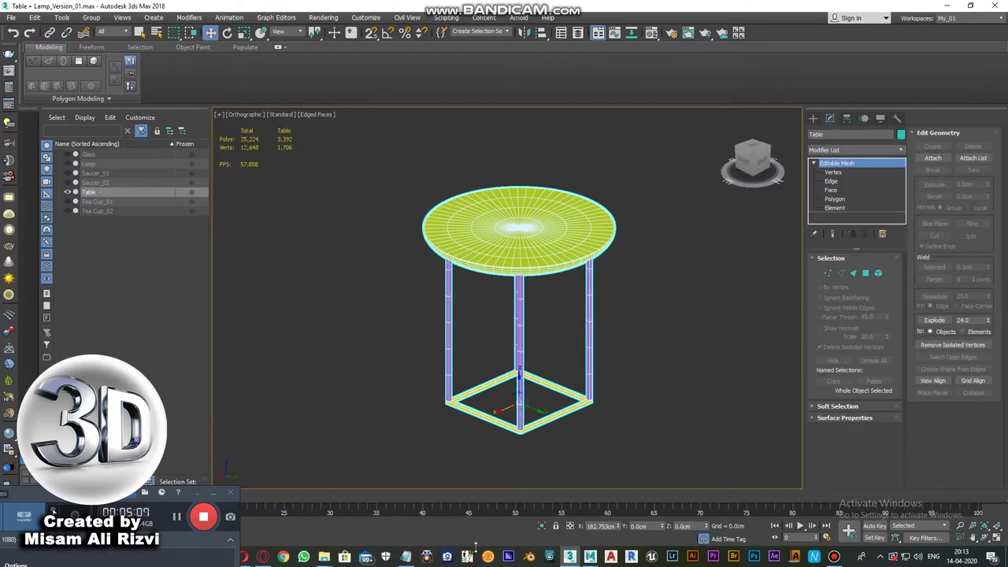
right_click(653, 315)
left_click(677, 288)
scroll(463, 460, "up", 3)
left_click(463, 461)
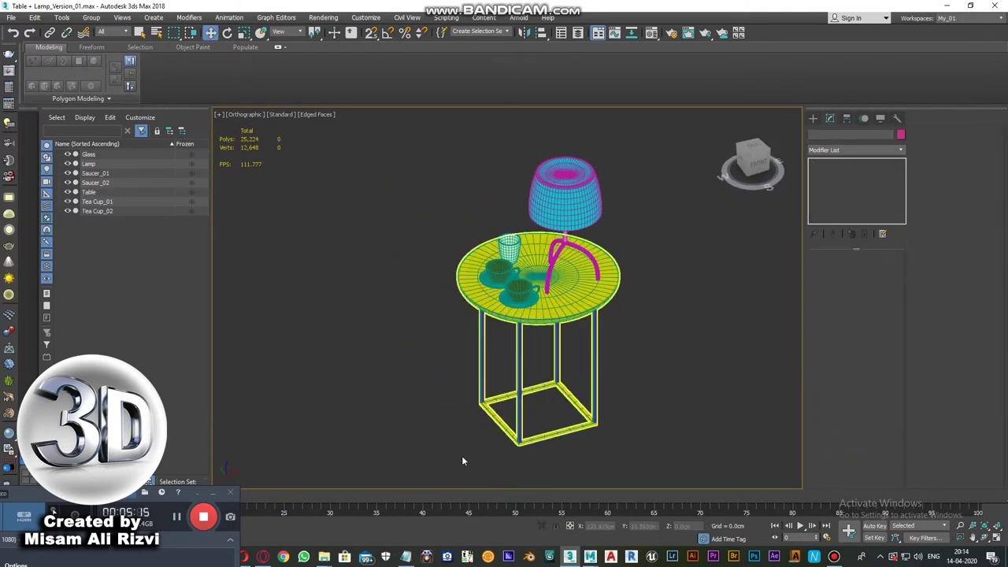
left_click(405, 556)
- Create a point helper in the scene
left_click(405, 557)
left_click(154, 18)
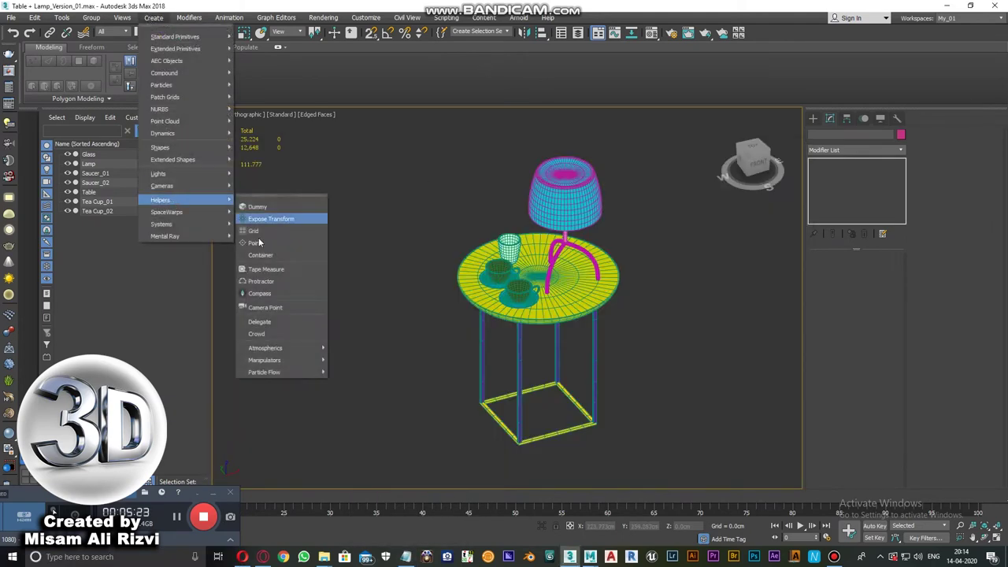
left_click(276, 213)
left_click(600, 370)
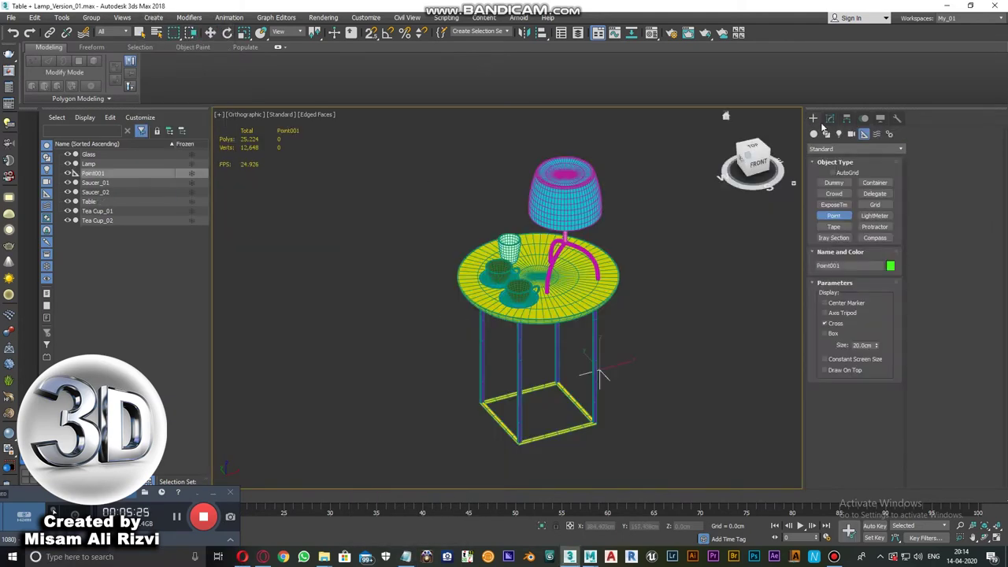
- Align the point helper to the table using Alt+A in the front view
left_click(759, 163)
key("f")
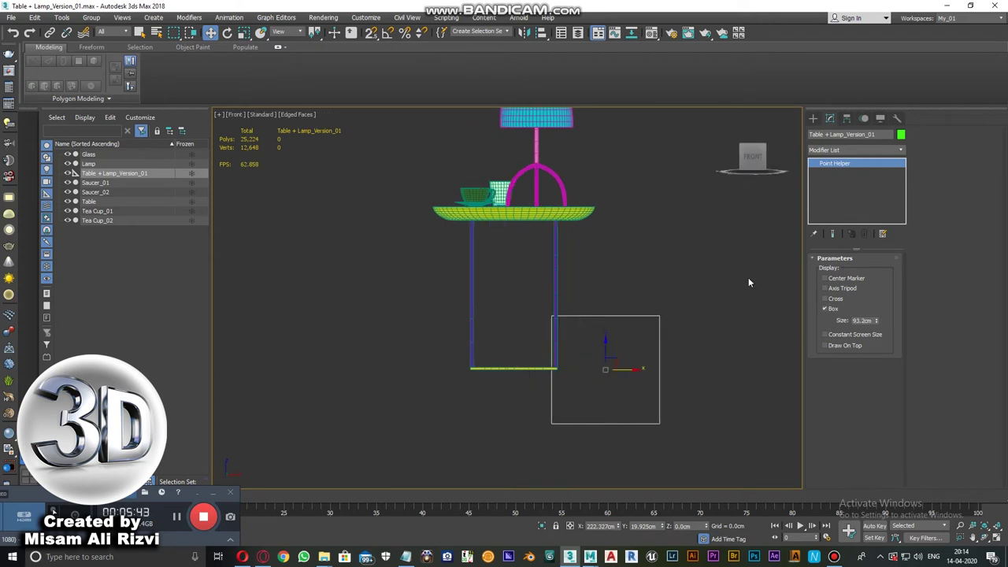
key("alt+a")
left_click(558, 298)
key("Return")
scroll(558, 319, "down", 3)
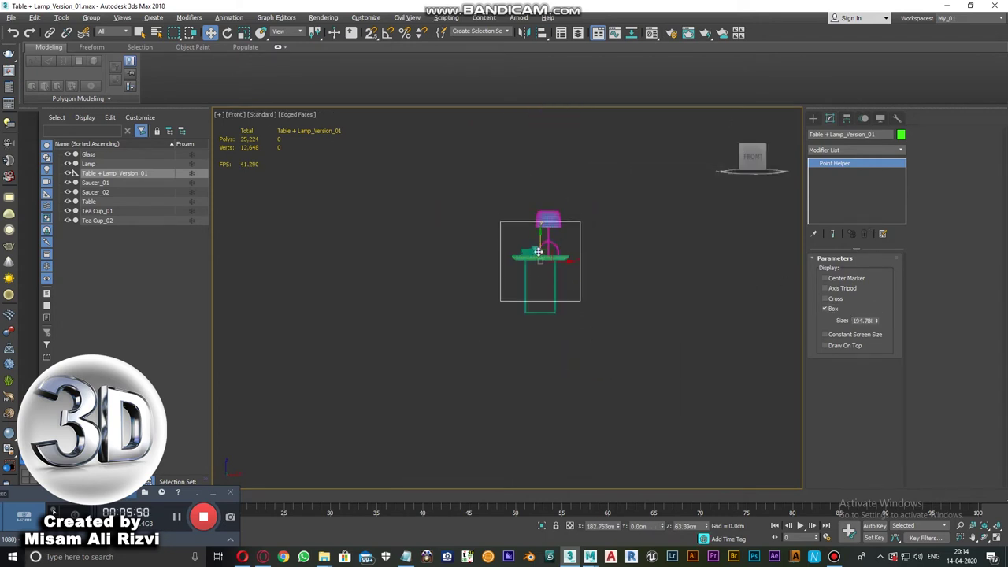
key("l")
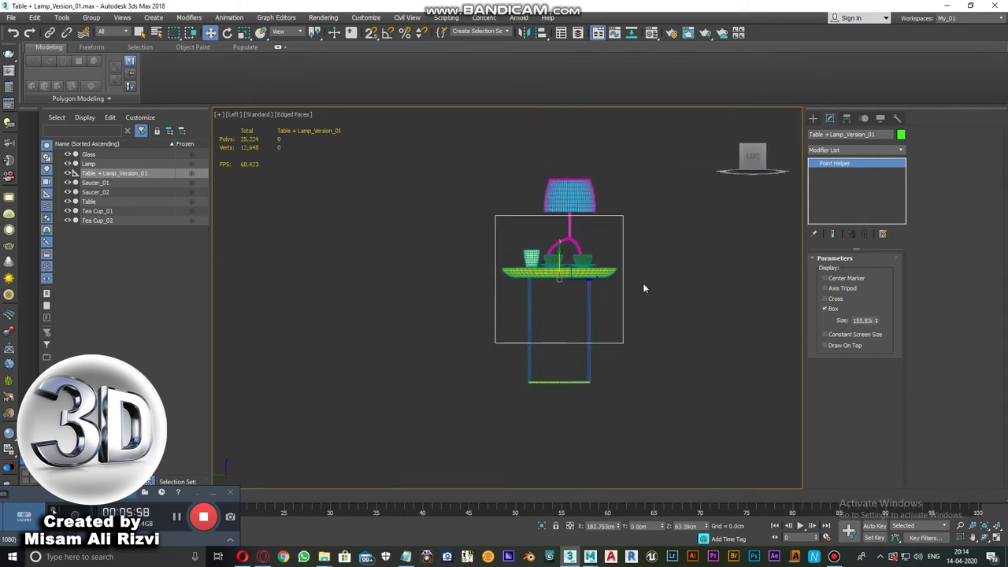
- Align only the helper's pivot to the table's base
left_click(844, 118)
scroll(662, 309, "up", 3)
key("alt+a")
left_click(569, 296)
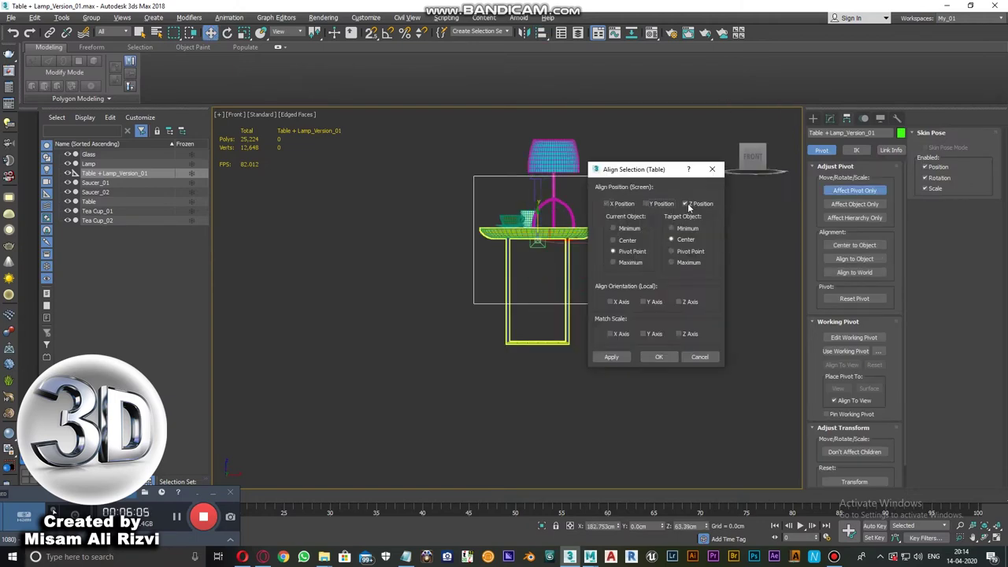
key("Return")
key("b")
scroll(561, 289, "up", 5)
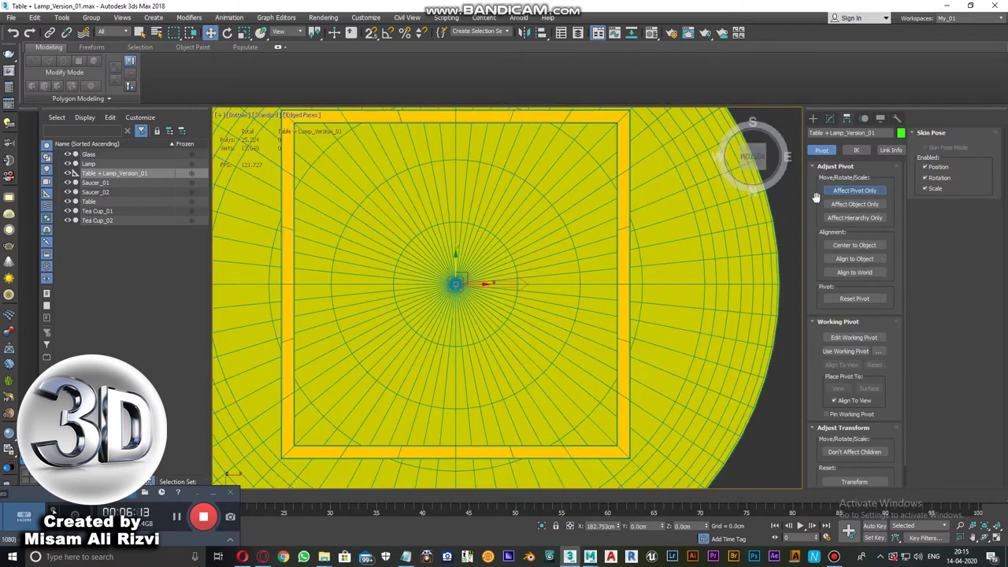
left_click(827, 191)
scroll(578, 260, "down", 3)
scroll(575, 261, "down", 4)
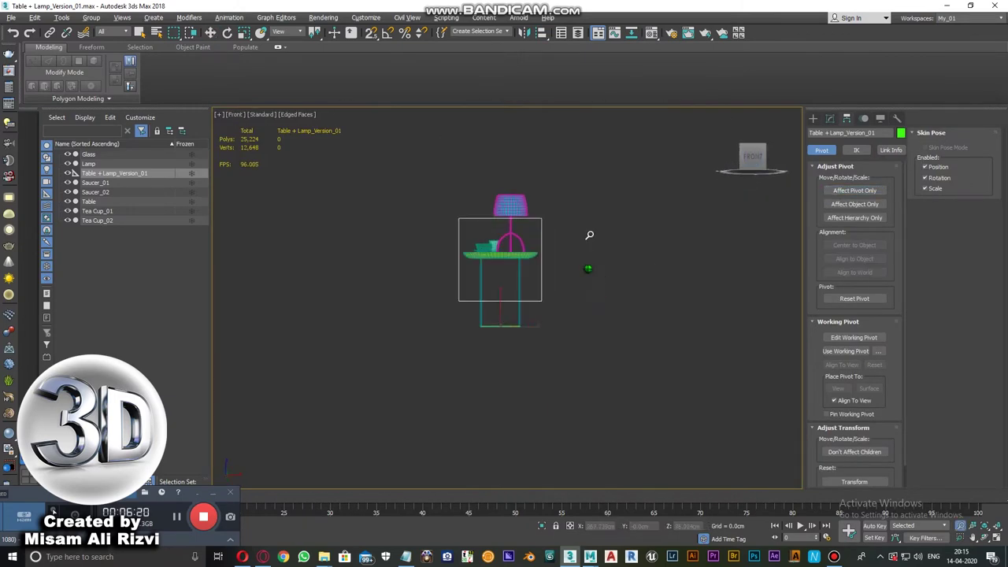
- Link all seven scene objects to the Table + Lamp_Version_01 helper
key("ctrl+i")
left_click(101, 156)
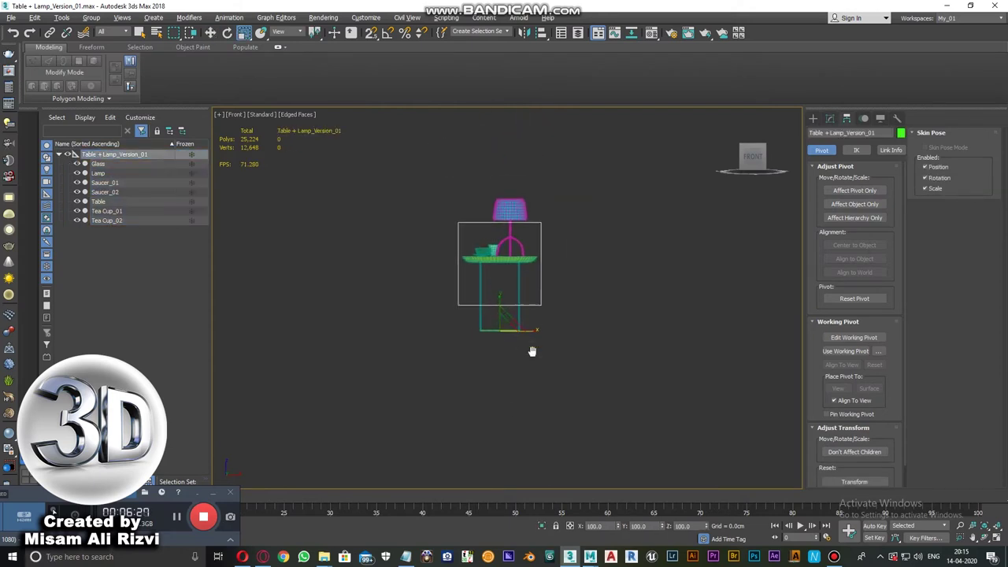
middle_click_drag(532, 351, 539, 376, "alt")
key("ctrl+i")
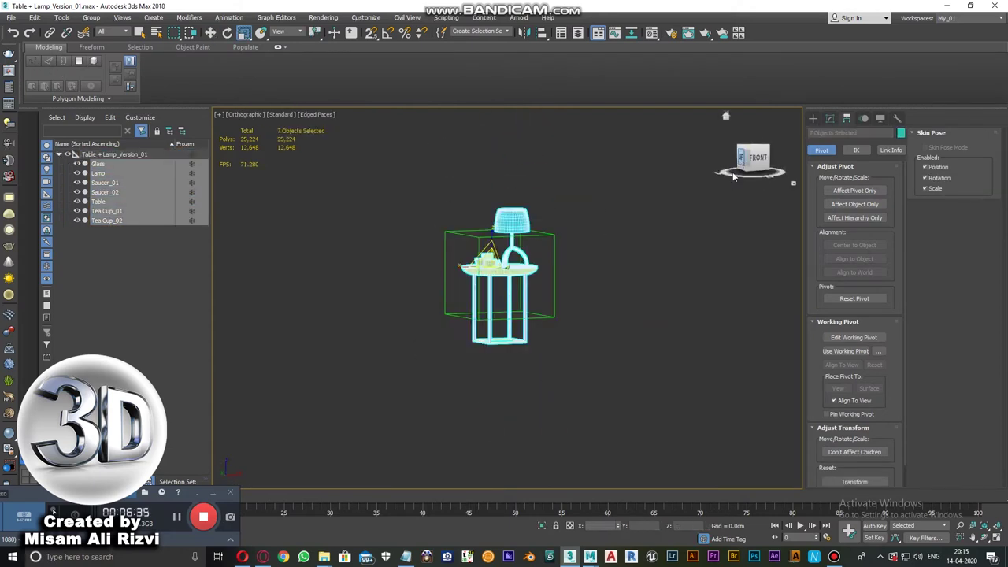
key("l")
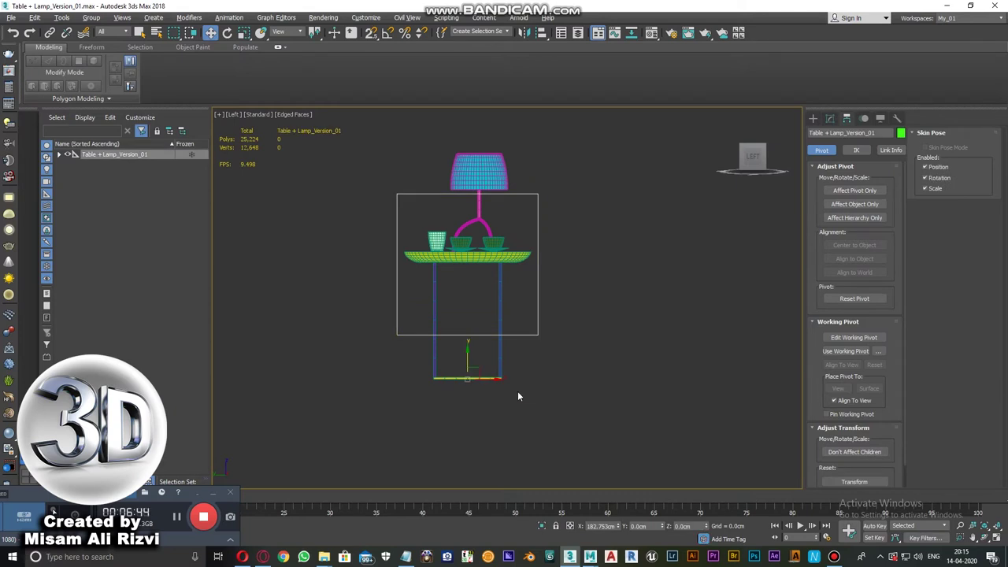
middle_click_drag(521, 374, 583, 341, "alt")
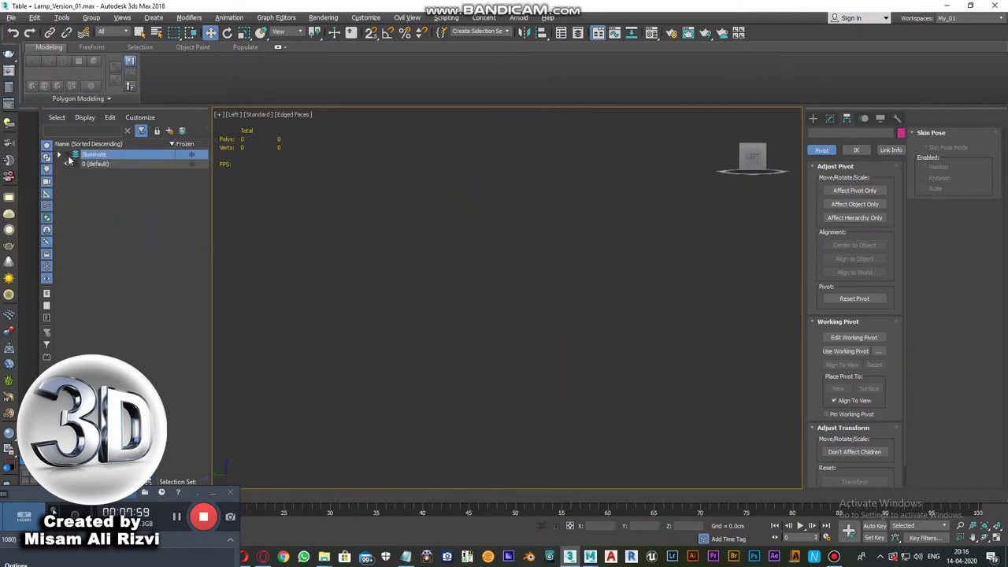
left_click(560, 263)
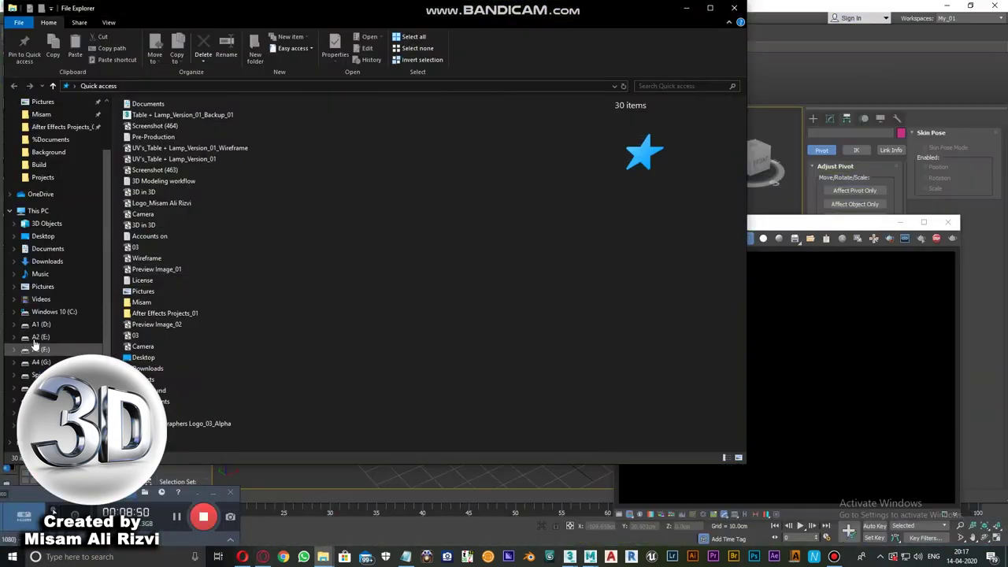
- Navigate to E:\Misam\!Assets\Illuminate\Table + Lamp_Version_01\Build in File Explorer
left_click(40, 337)
double_click(194, 212)
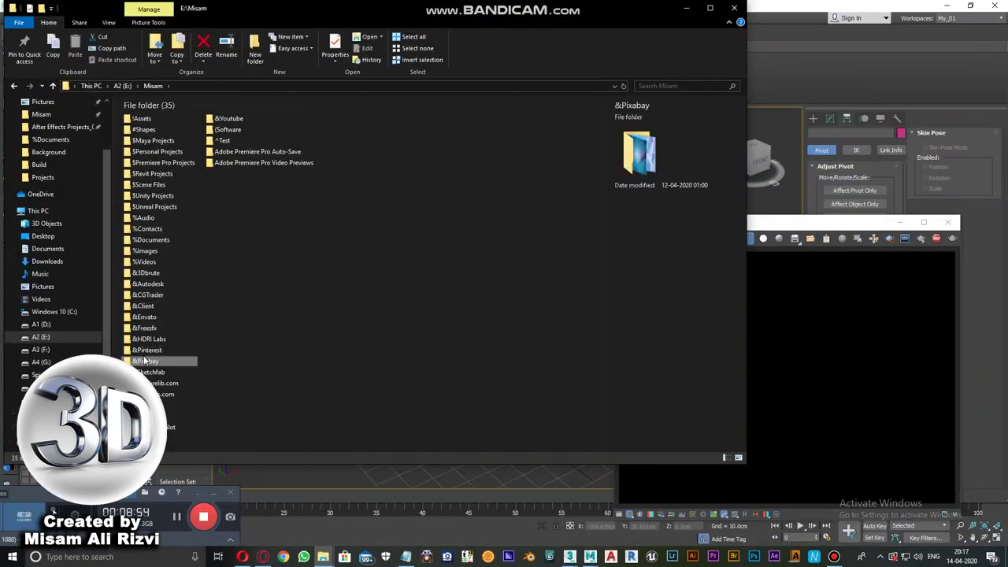
double_click(140, 353)
key("super+Tab")
left_click(527, 142)
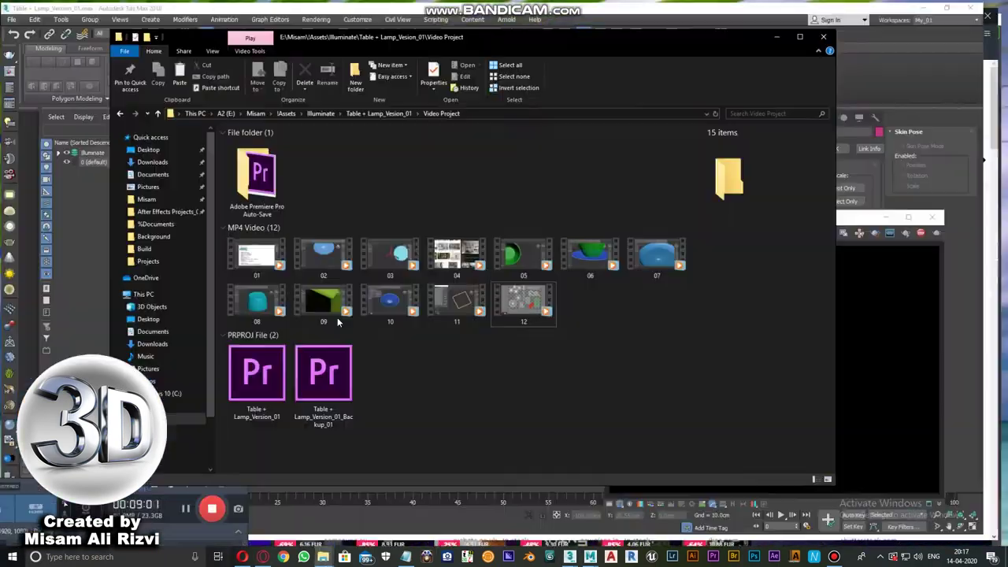
key("super+Tab")
left_click(801, 137)
double_click(203, 349)
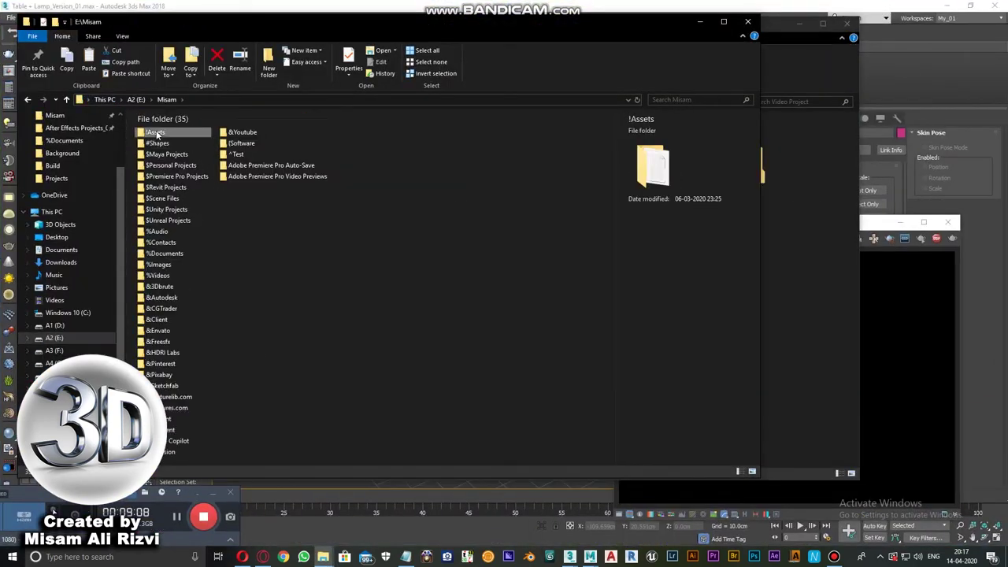
double_click(181, 134)
left_click(196, 99)
double_click(190, 204)
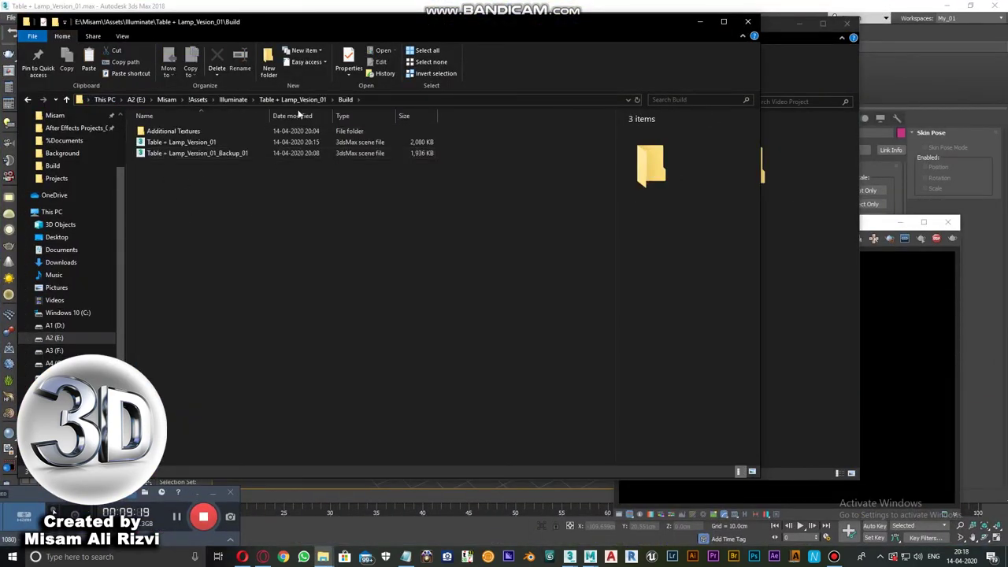
right_click(342, 228)
- Add a VRayHDRI map node in the Slate Material Editor for the environment
key("alt+Tab")
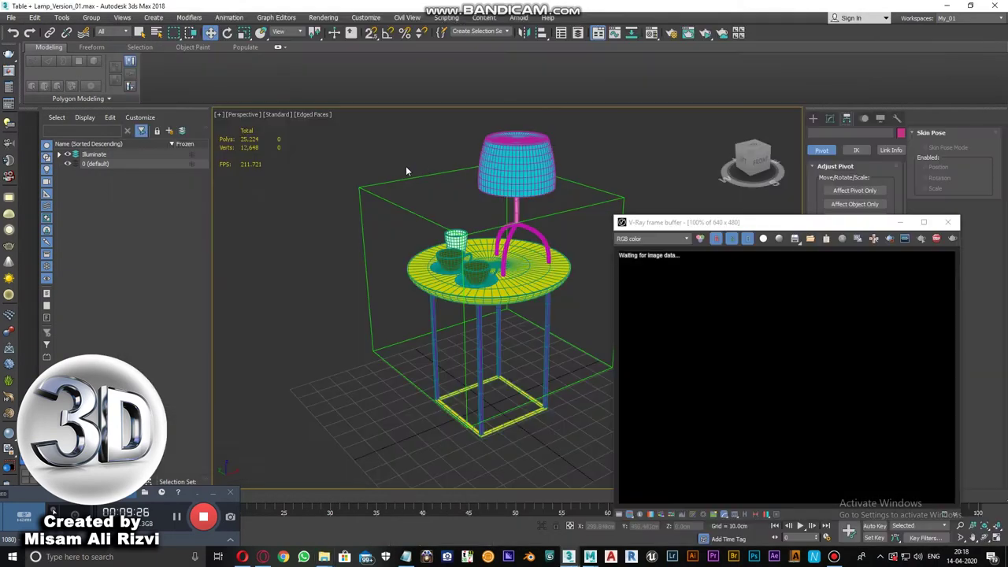
key("m")
left_click(142, 74)
left_click(169, 103)
right_click(189, 301)
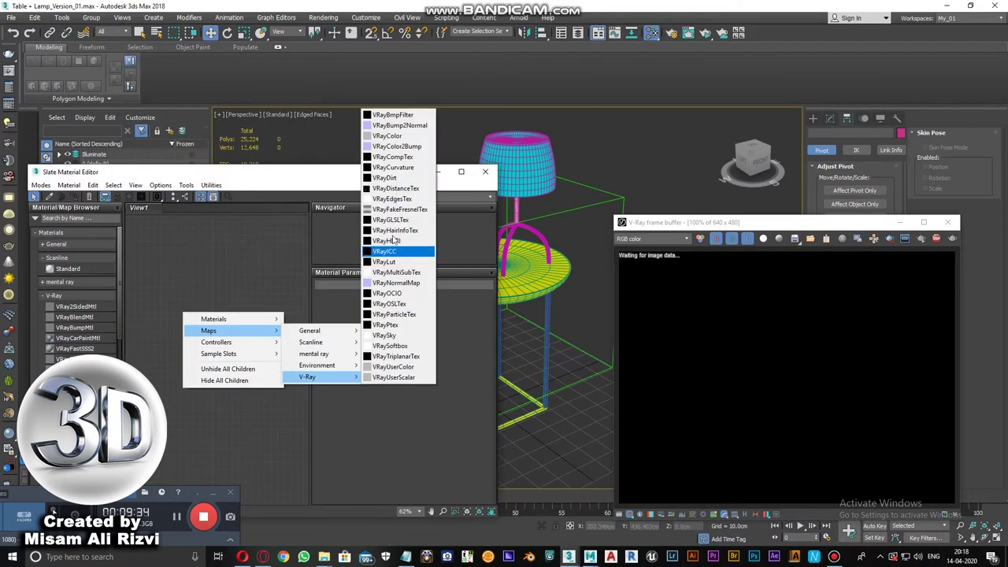
right_click(209, 256)
left_click(424, 329)
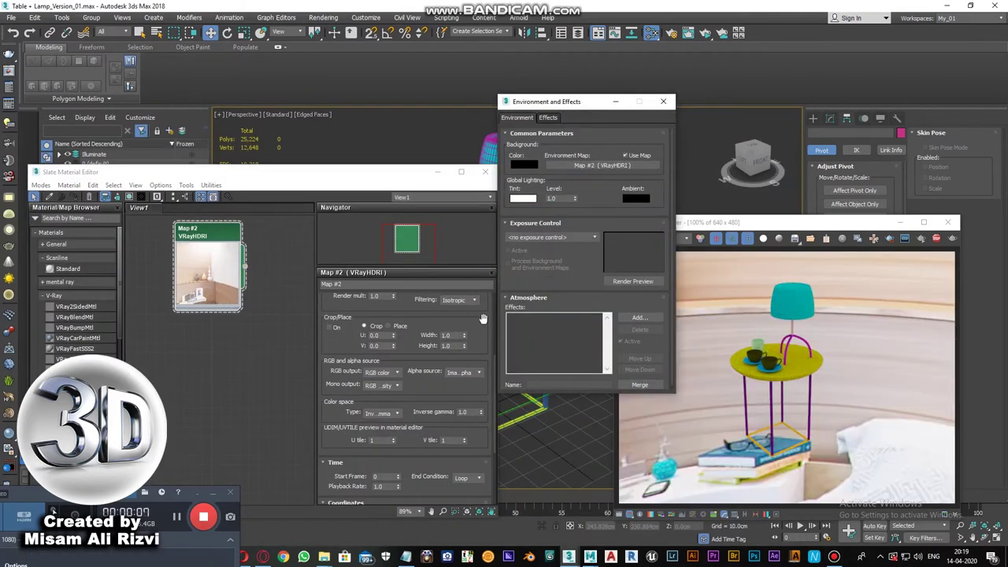
left_click(663, 102)
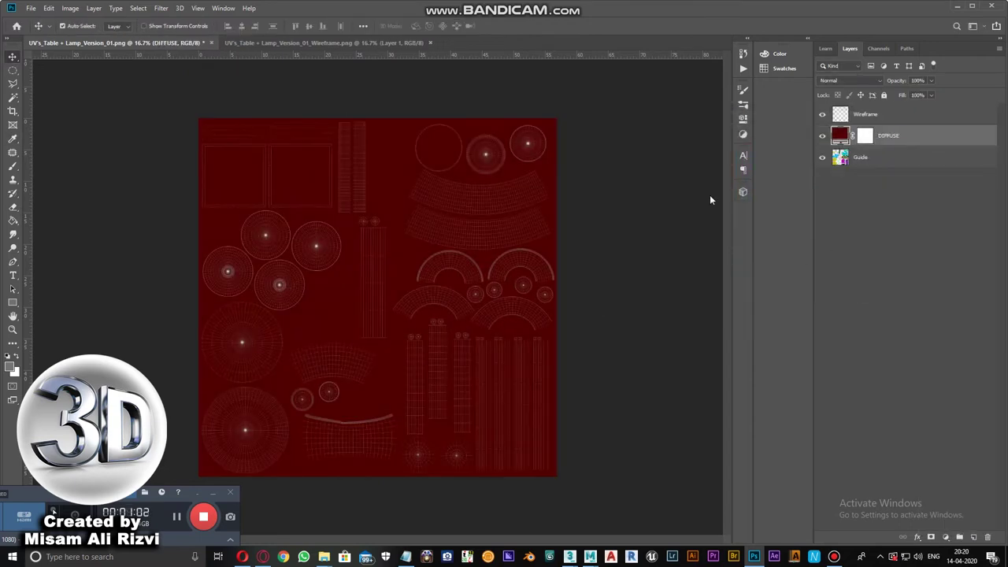
- Save the texture as a new file and copy the Color Overlay onto layers 02 and 03
key("ctrl+shift+s")
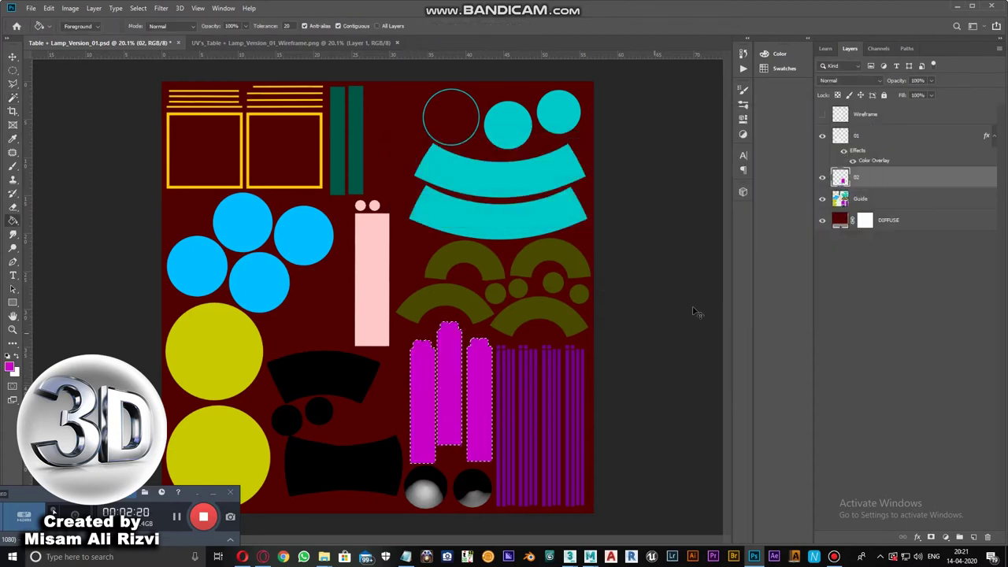
left_click_drag(987, 157, 945, 136, "alt")
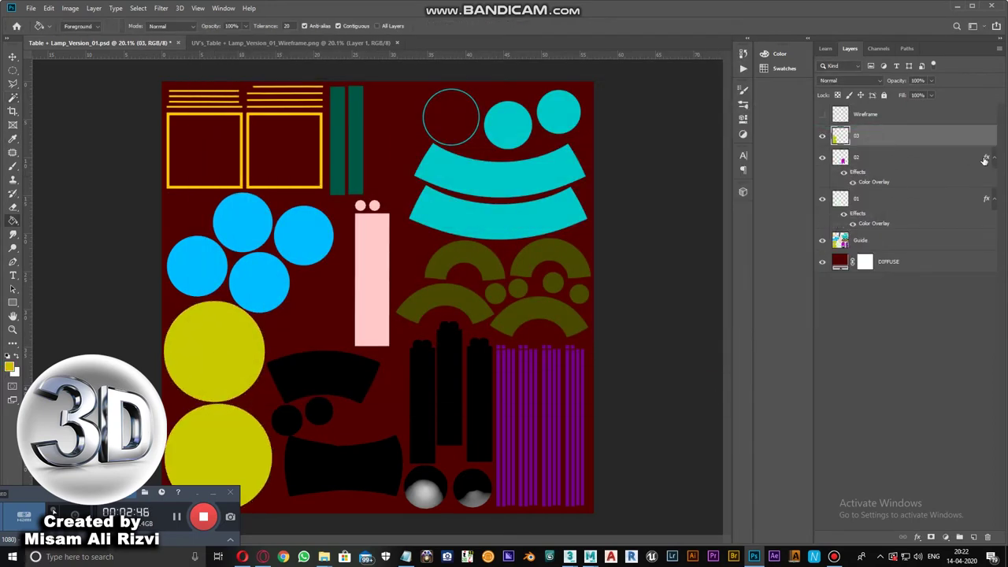
left_click_drag(980, 159, 930, 136, "alt")
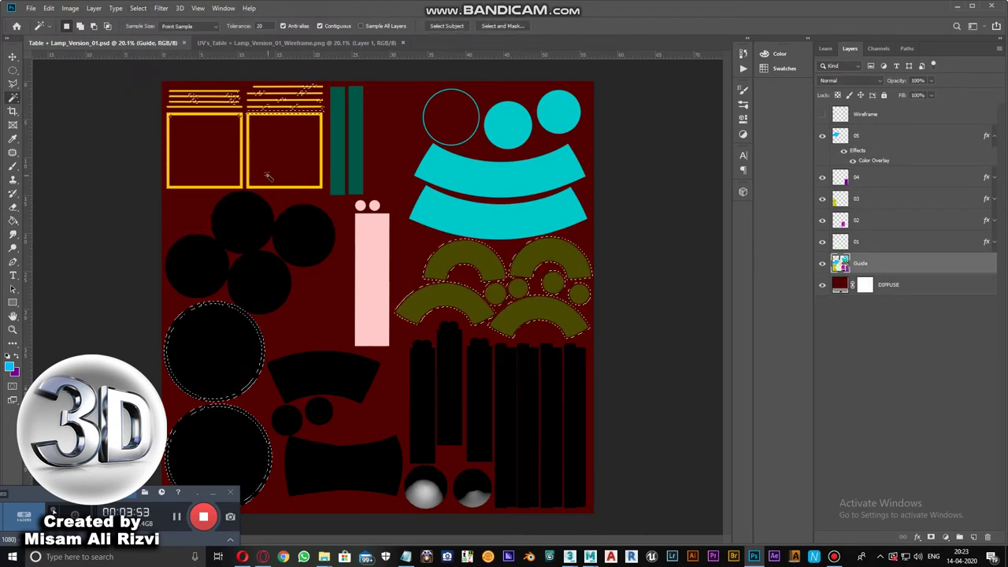
- Select the olive shapes, contract the selection by 1 pixel, and create layer 06 above layer 05
left_click(501, 377)
left_click(138, 8)
left_click(157, 147)
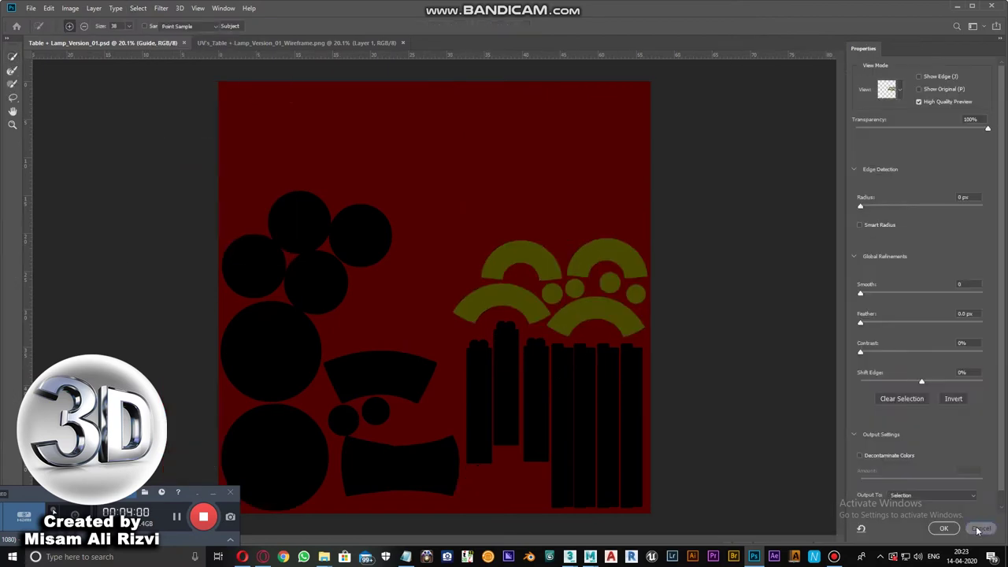
left_click(138, 8)
left_click(158, 180)
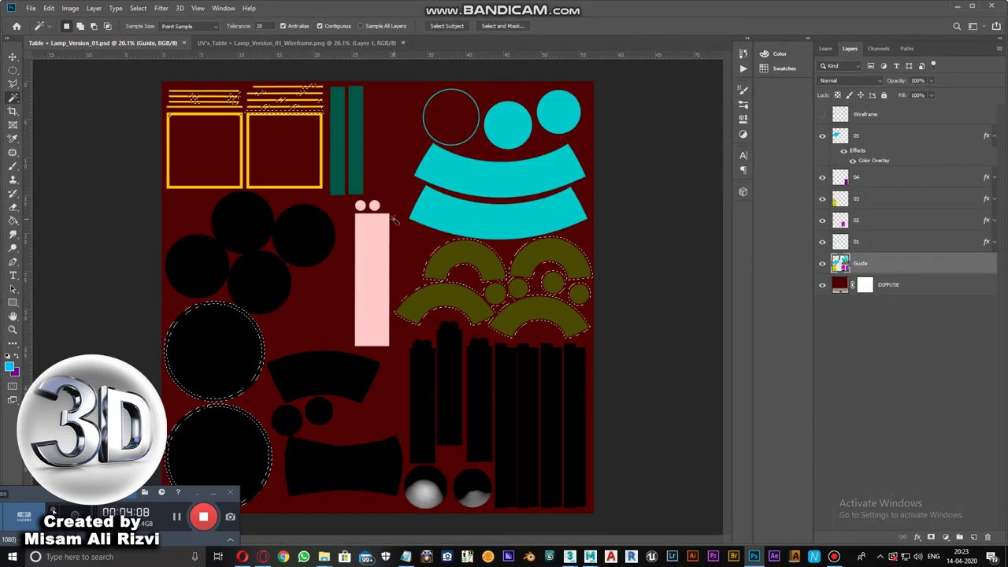
left_click(138, 8)
left_click(260, 170)
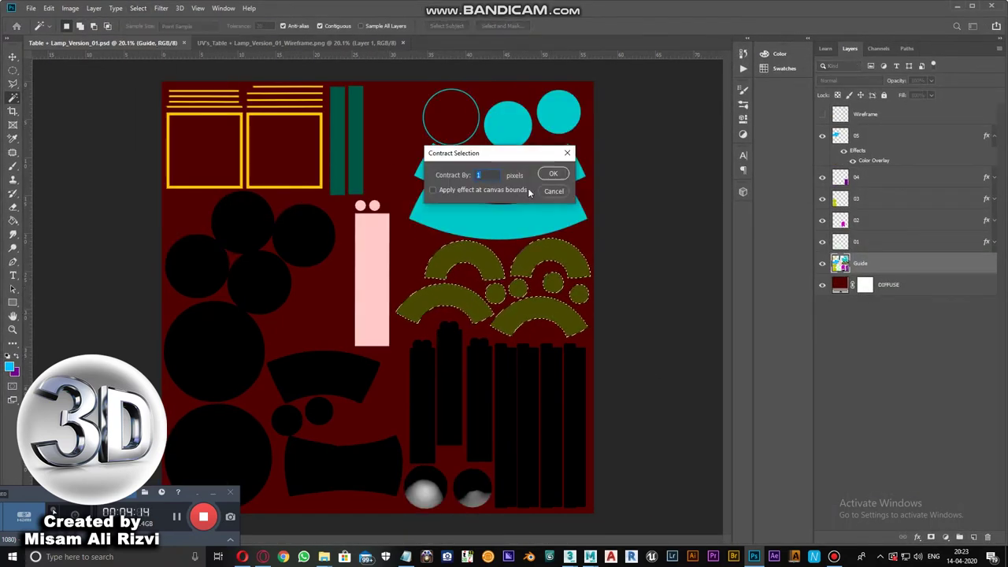
left_click(547, 173)
left_click(138, 8)
left_click(260, 170)
key("ctrl+shift+n")
type("06")
key("Return")
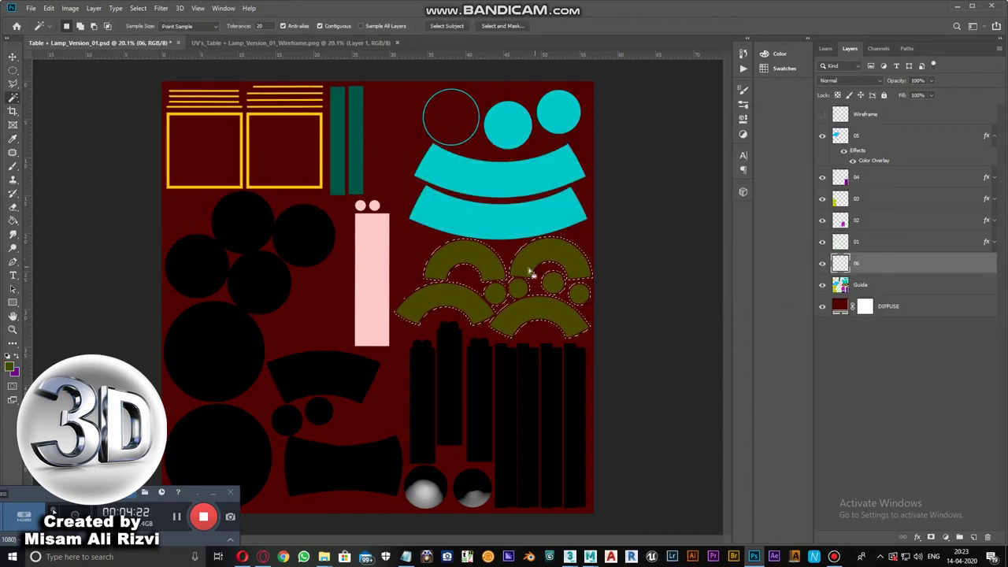
left_click_drag(882, 139, 911, 166)
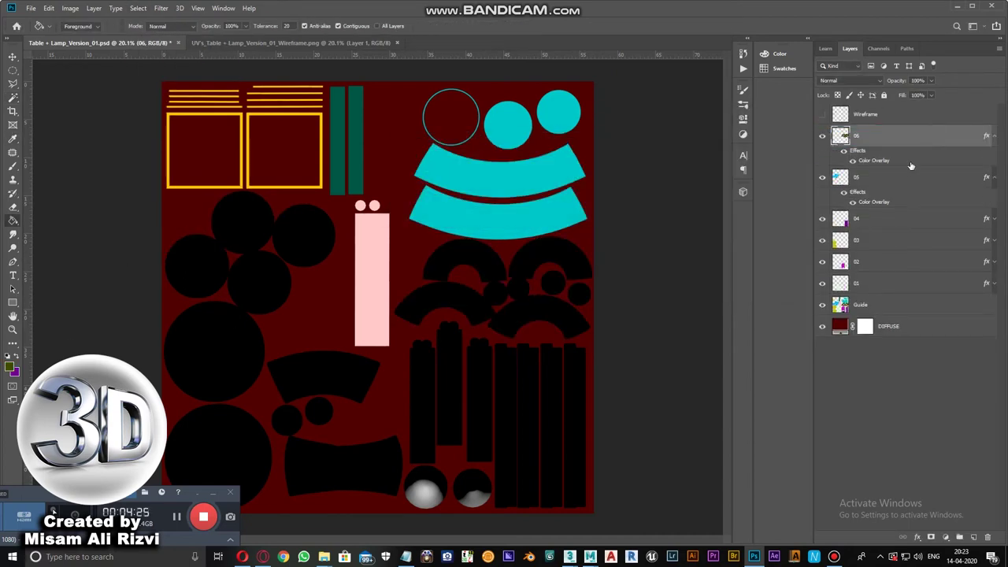
- Expand the pink strip selection and fill it on a new top layer 07
left_click(138, 8)
left_click(268, 187)
left_click(138, 8)
left_click(260, 177)
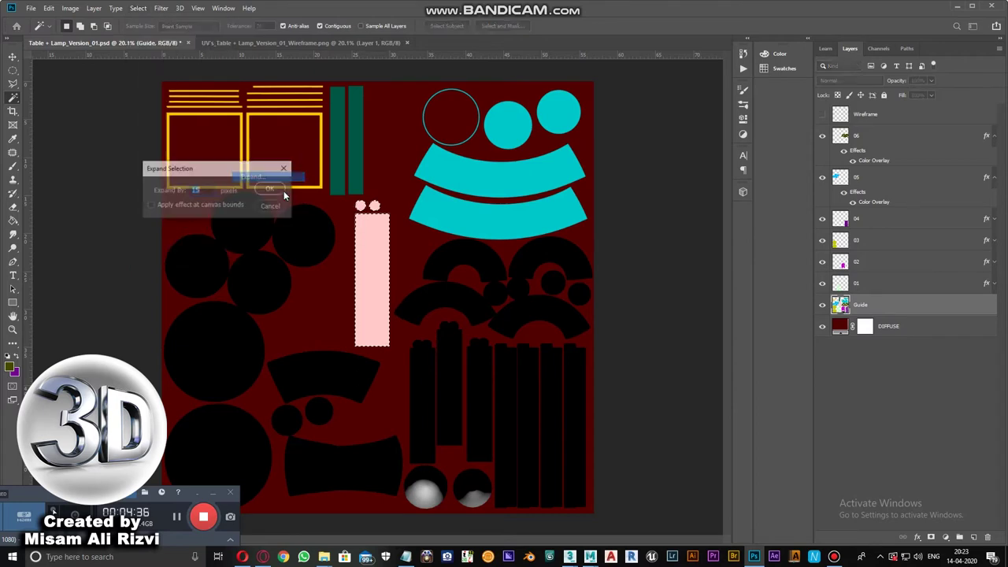
key("Return")
key("ctrl+shift+n")
type("07")
key("Return")
key("g")
left_click(376, 262, "alt")
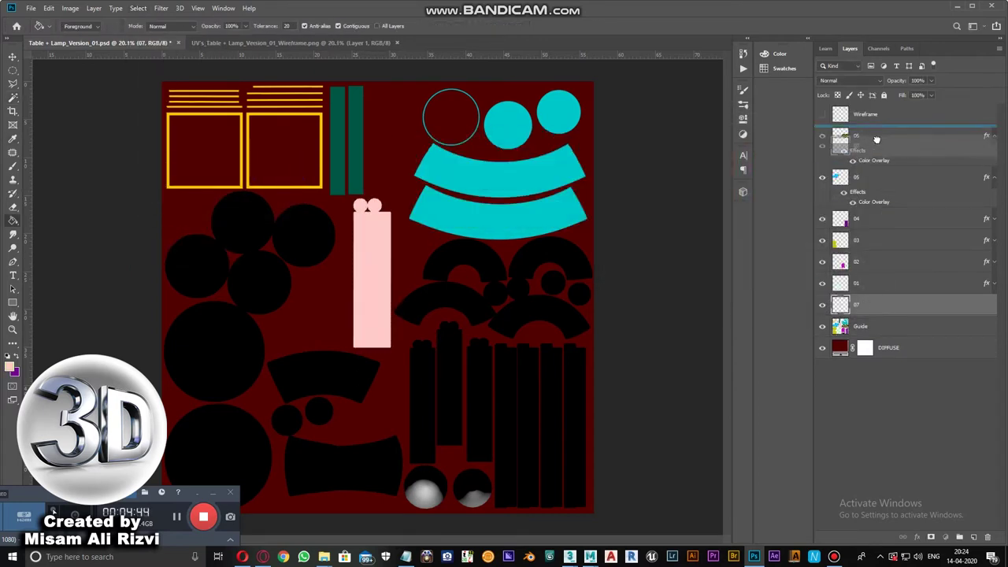
left_click_drag(877, 139, 914, 139)
- Expand the cyan shapes and left ring selection and fill it cyan on top layer 08
left_click(450, 118, "shift")
left_click(138, 7)
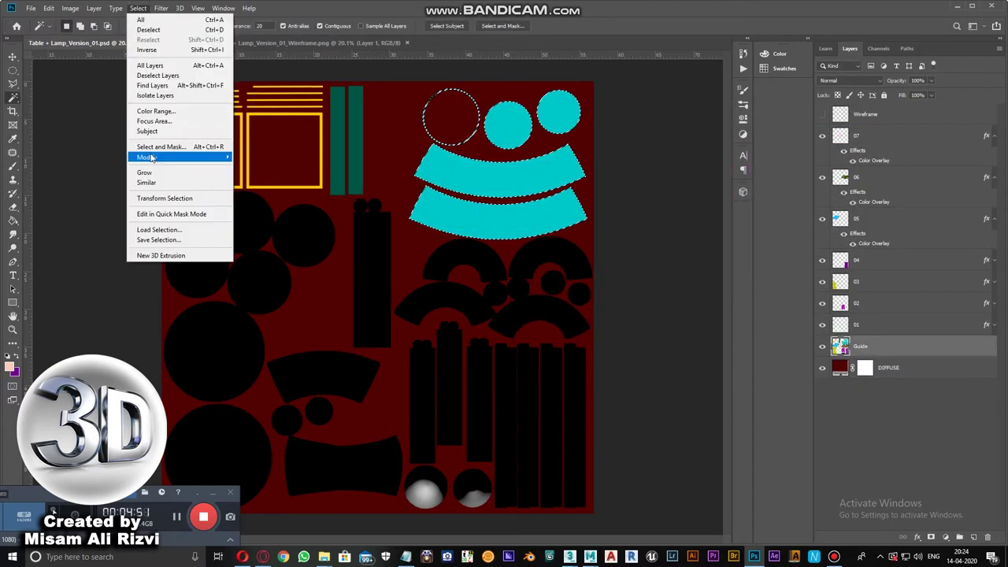
left_click(260, 177)
key("Return")
key("ctrl+shift+n")
type("08")
key("Return")
left_click(10, 366)
left_click(439, 214)
key("Return")
key("g")
left_click(451, 118)
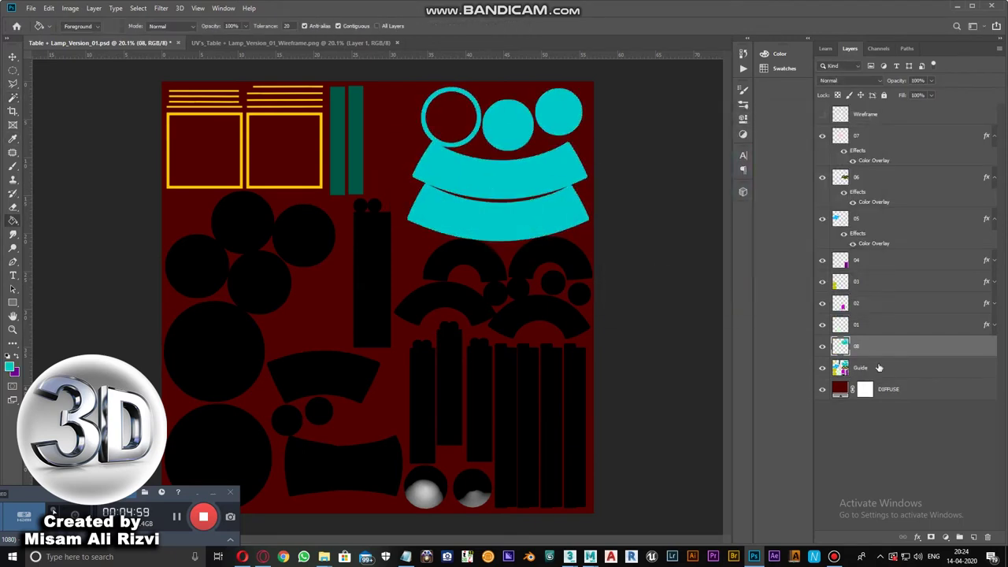
left_click_drag(856, 346, 866, 126)
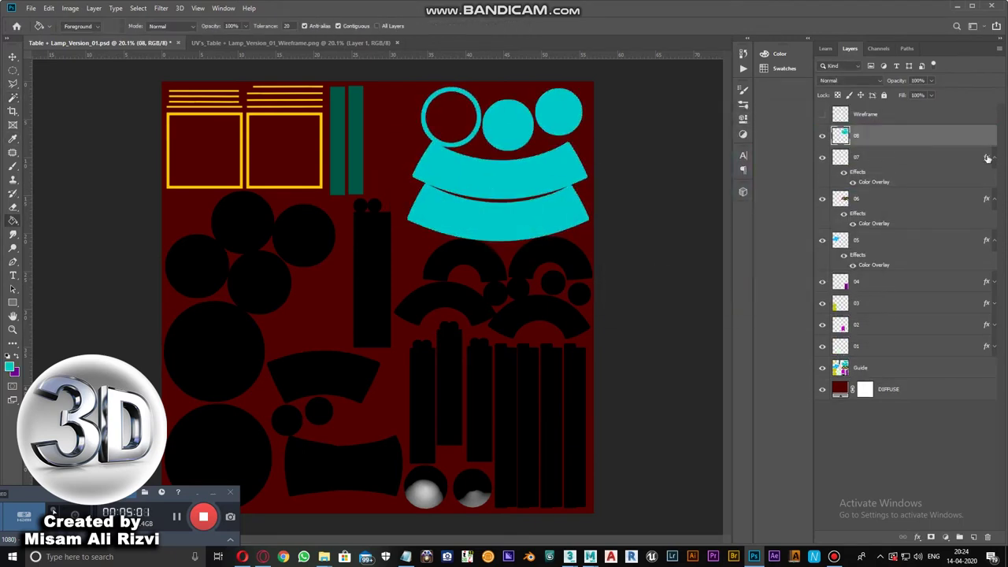
- Expand the green strips selection, fill it on layer 09 with a black overlay, move it to the top
left_click(138, 8)
left_click(260, 177)
key("Return")
key("ctrl+shift+n")
type("09")
key("Return")
key("g")
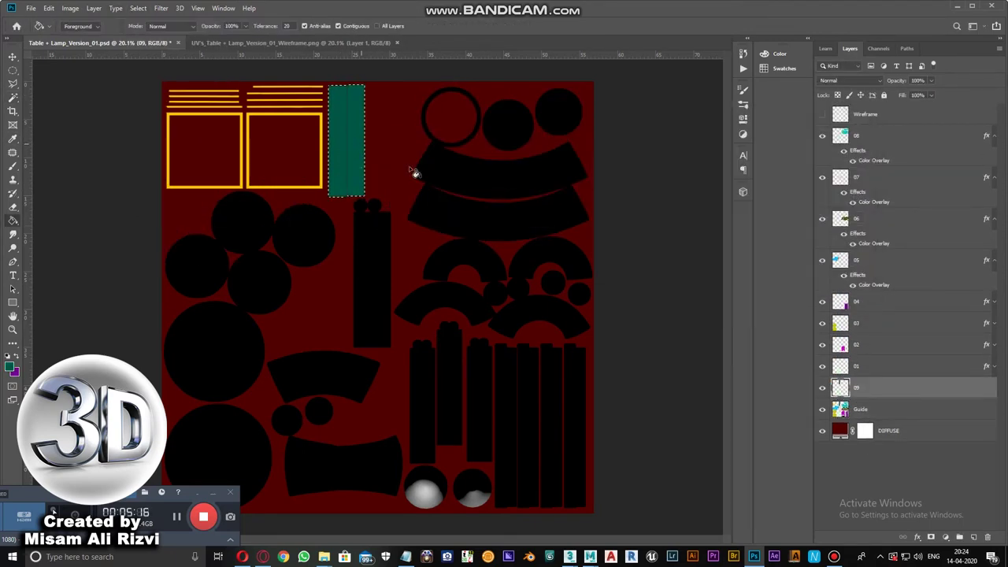
key("ctrl+shift+bracketright")
left_click_drag(858, 191, 902, 161, "alt")
- Expand the yellow frames selection and fill it yellow on top layer 10
left_click_drag(278, 144, 386, 110)
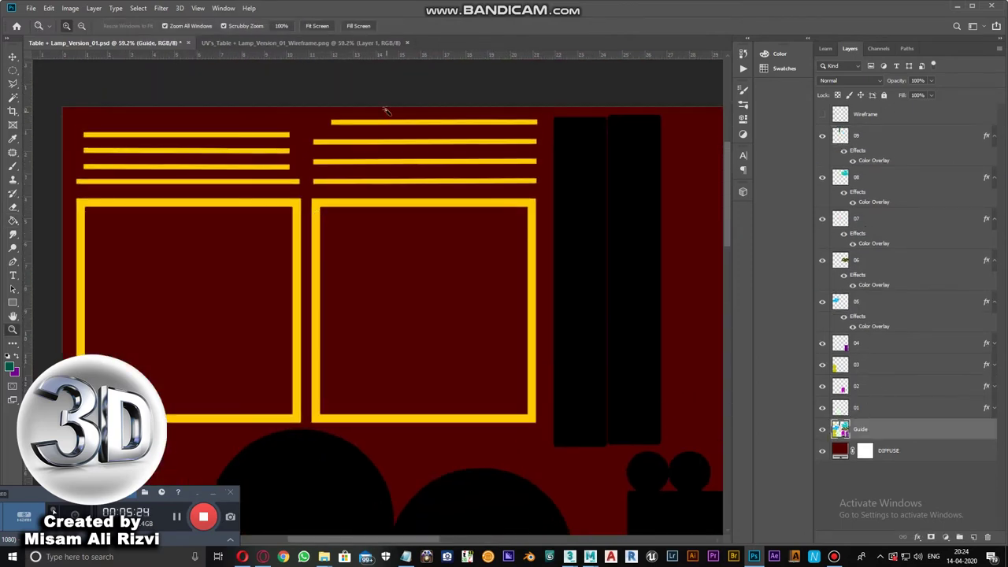
left_click(138, 8)
left_click(260, 177)
key("Return")
scroll(283, 236, "down", 5, "alt")
key("ctrl+shift+n")
type("10")
left_click(10, 365)
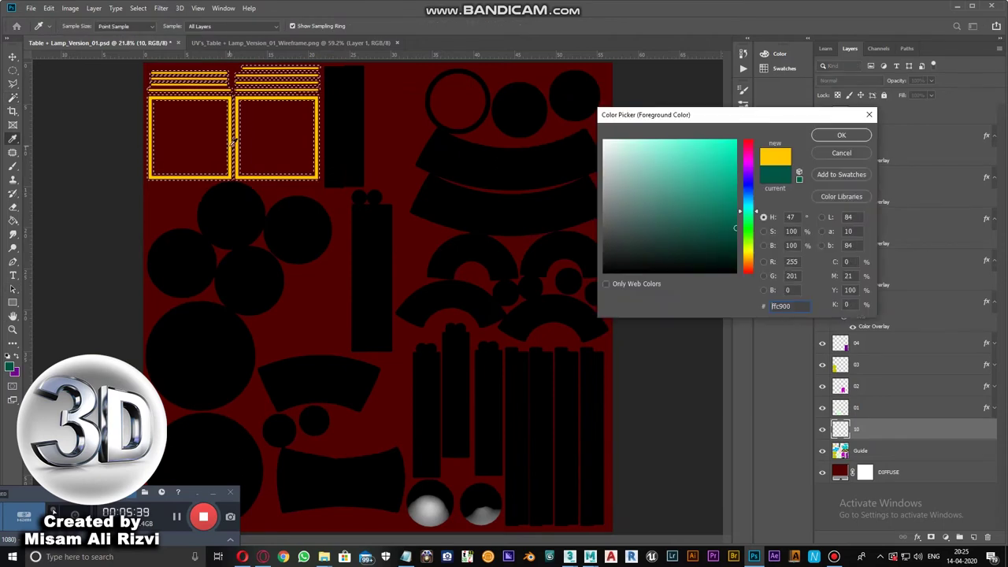
left_click(840, 135)
key("g")
left_click(229, 136)
left_click_drag(879, 143, 878, 133)
- Lasso both bottom circles on the Guide layer and fill them blue on top layer 11
left_click(862, 470)
key("l")
scroll(421, 299, "up", 2, "alt")
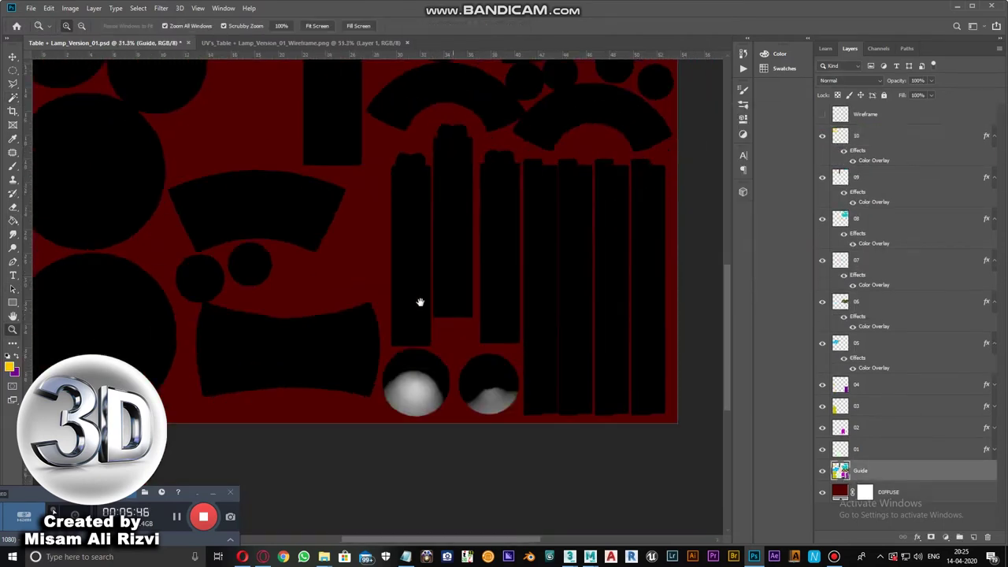
scroll(496, 297, "up", 3, "alt")
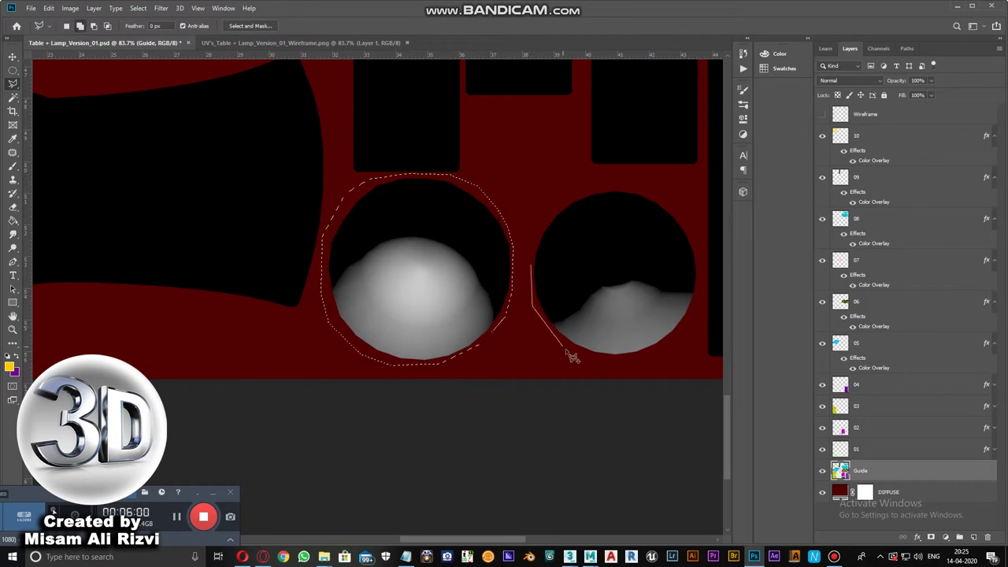
left_click(544, 235)
key("ctrl+shift+n")
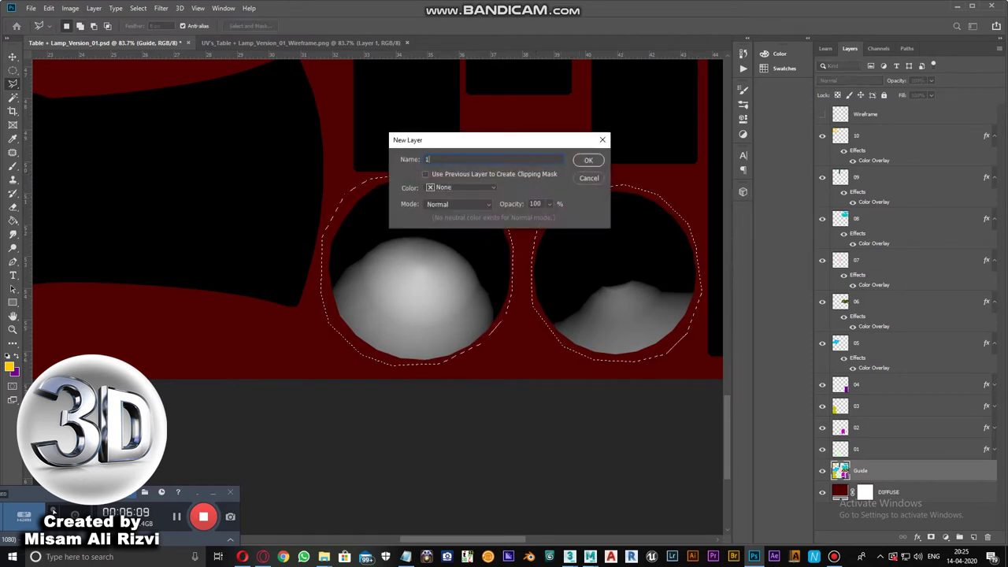
type("11")
key("Return")
left_click(10, 365)
left_click(597, 270)
key("ctrl+0")
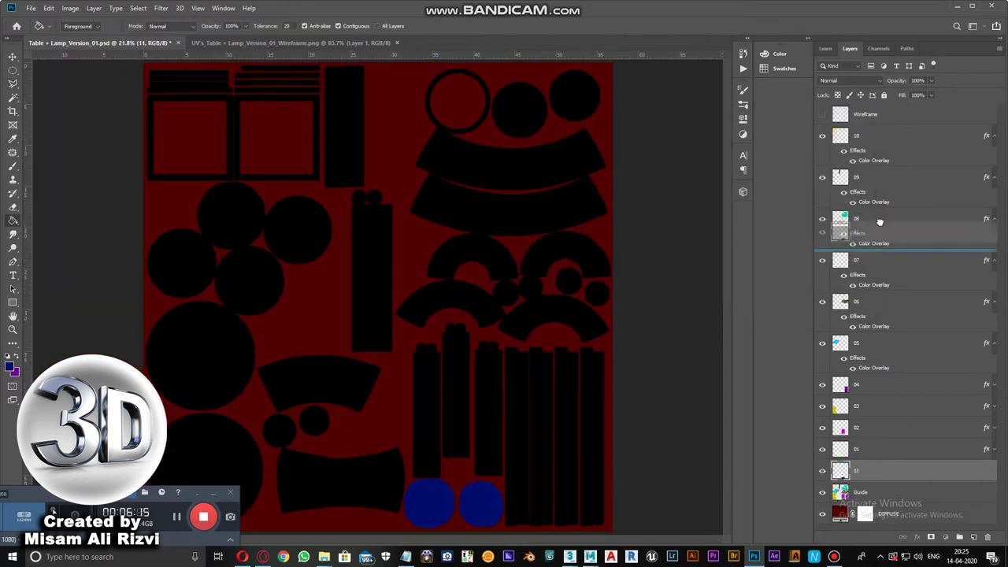
left_click_drag(866, 470, 866, 126)
- Hide layers 02–11 so only layer 01's mint shapes show over DIFFUSE
left_click_drag(852, 482, 855, 228)
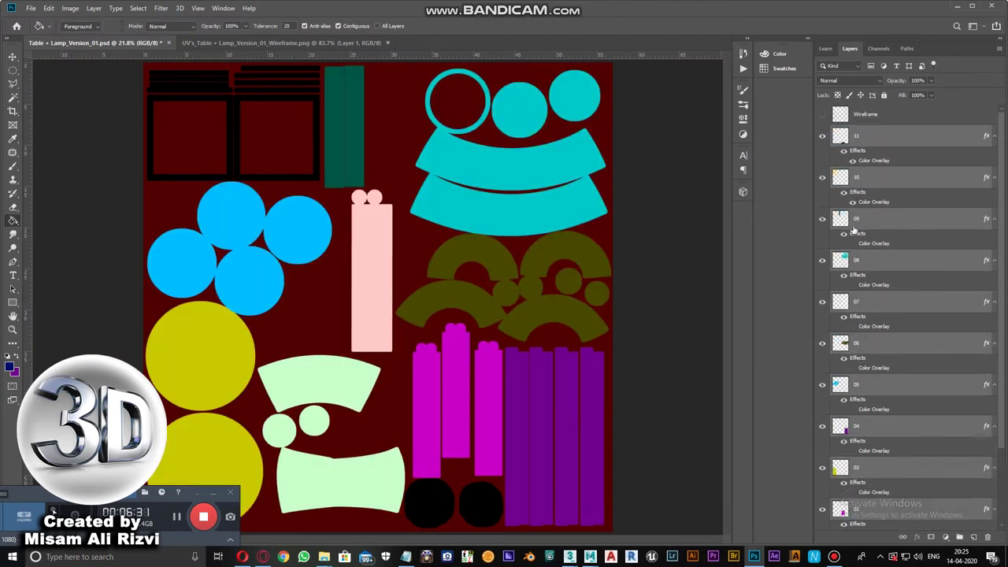
left_click_drag(853, 169, 873, 379)
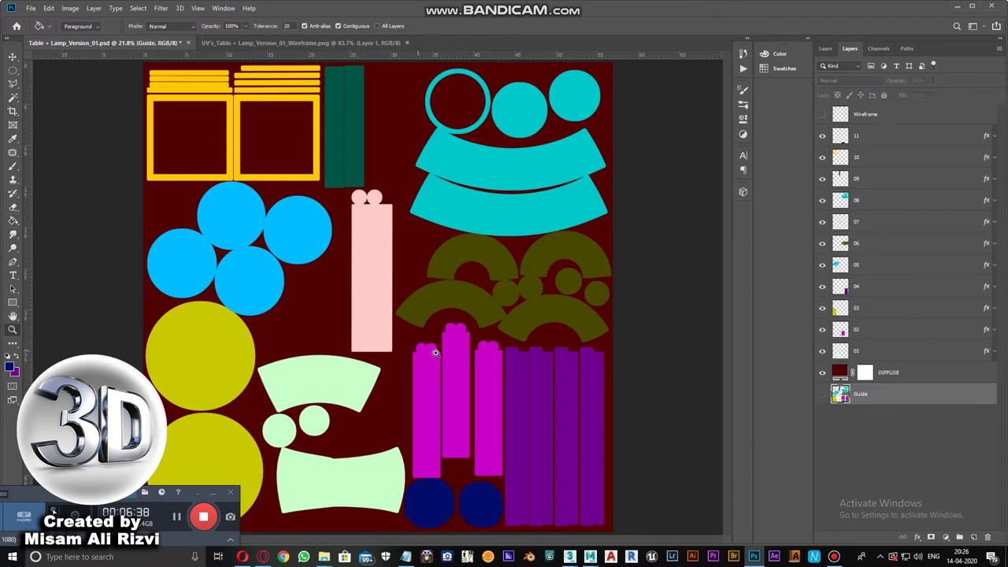
scroll(436, 352, "down", 2, "alt")
left_click(822, 351, "alt")
- Save the Photoshop texture file and return to 3ds Max
key("v")
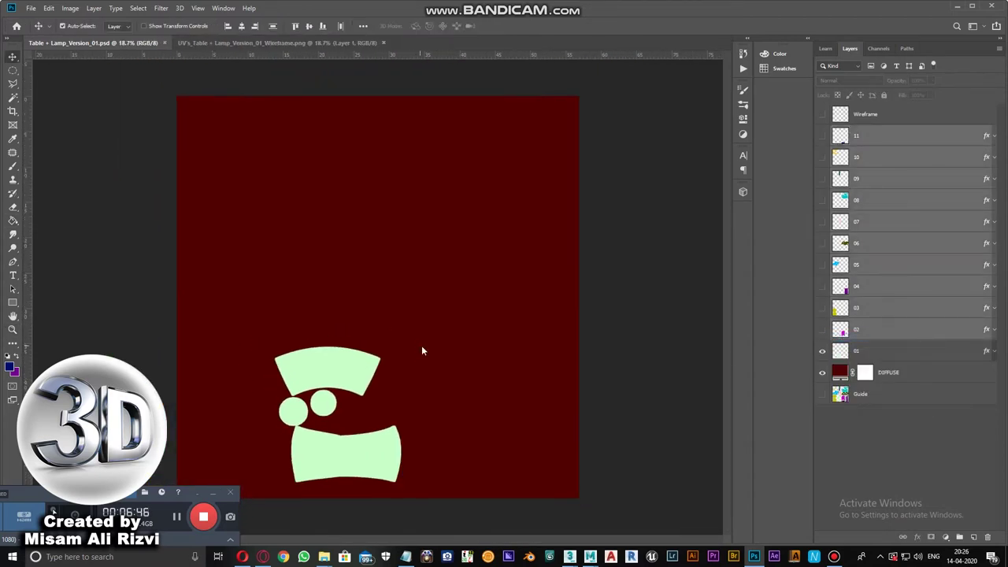
key("ctrl+shift+s")
key("Escape")
left_click(569, 557)
- Create a VRayMtl with white reflection, shown shaded in the viewport
left_click(516, 520)
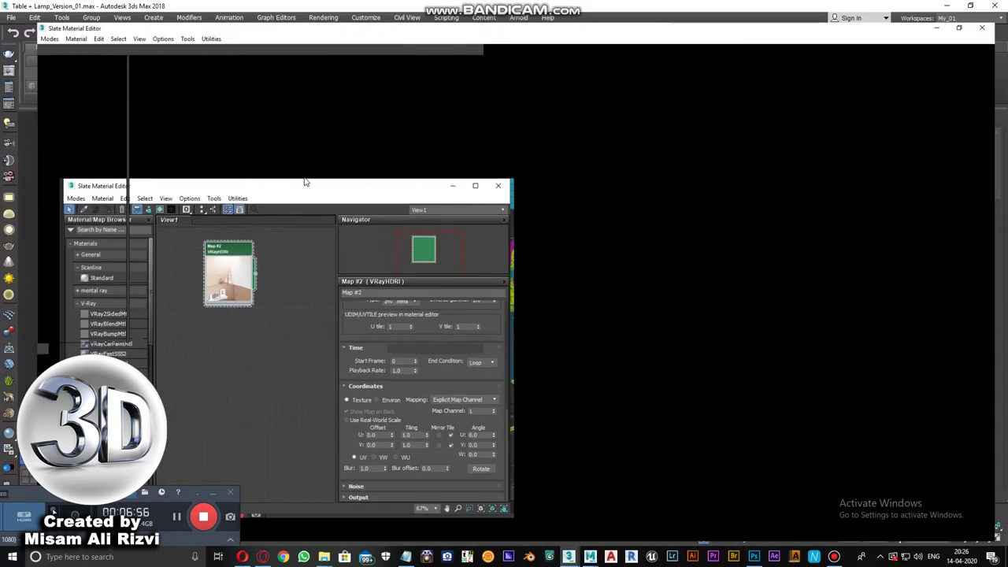
left_click(736, 372)
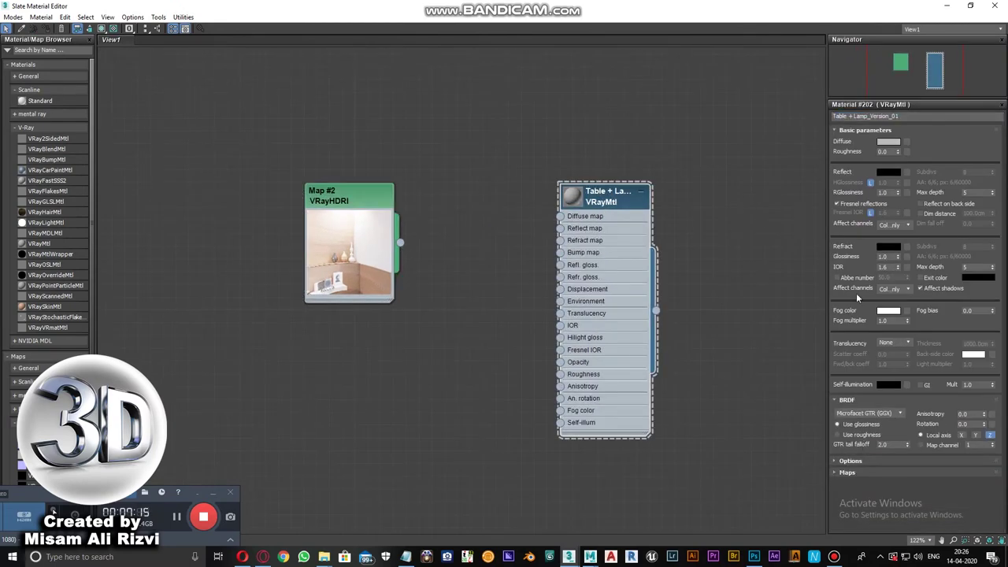
left_click(888, 172)
left_click(285, 158)
right_click(620, 197)
left_click(638, 308)
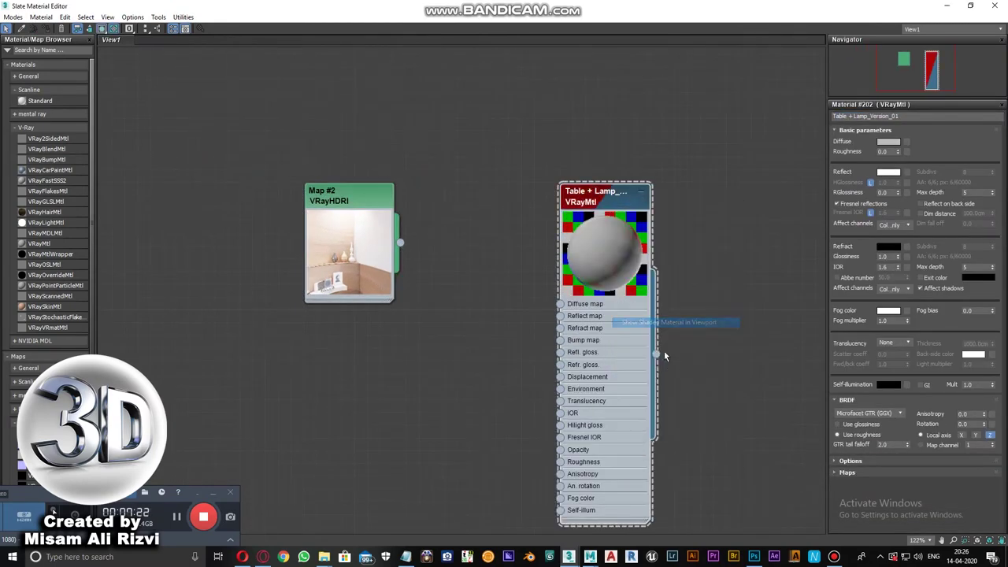
middle_click_drag(619, 269, 579, 247)
- Bring the DIFFUSE texture from Build > Textures into the material's Diffuse map
left_click(272, 512)
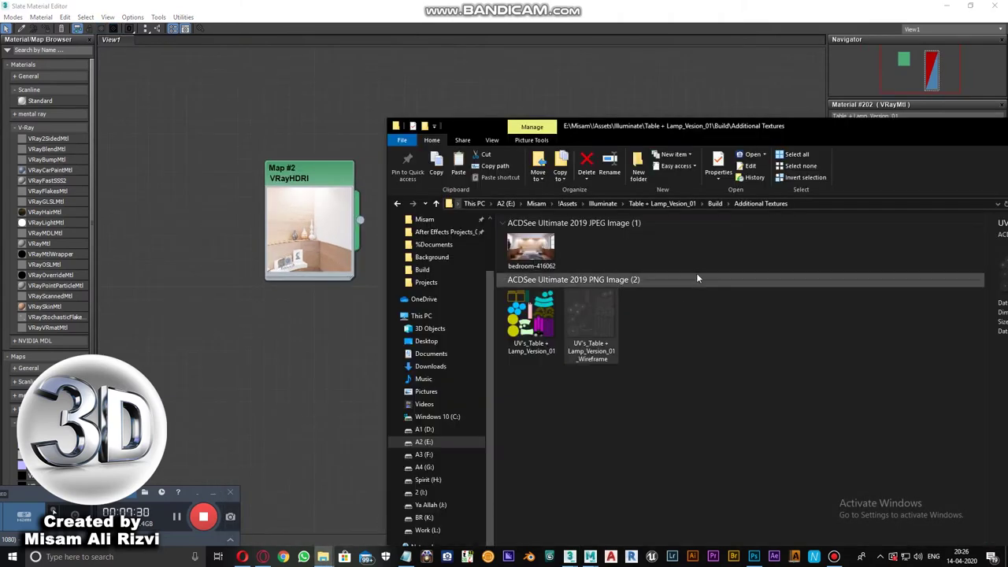
right_click(583, 299)
double_click(528, 245)
right_click(595, 301)
left_click(743, 356)
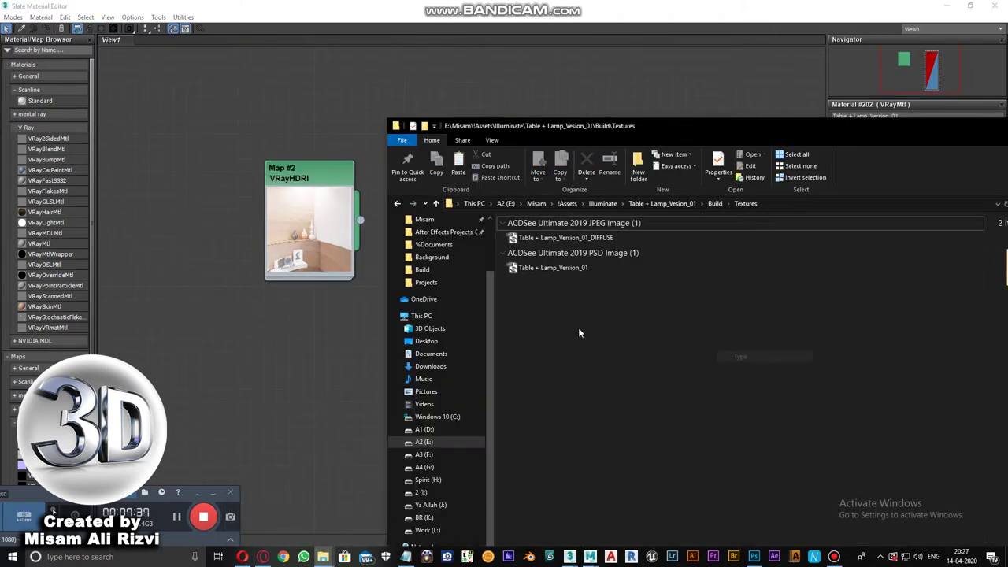
left_click_drag(542, 276, 425, 224)
- Assign the material to the selected table and lamp and review the result
double_click(433, 4)
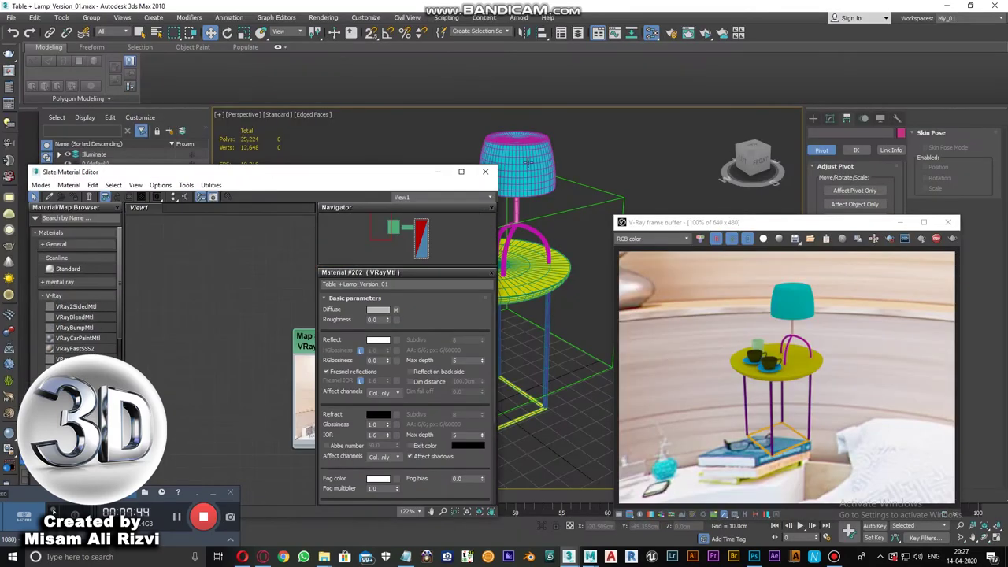
right_click(236, 260)
left_click(599, 207)
scroll(598, 206, "up", 3)
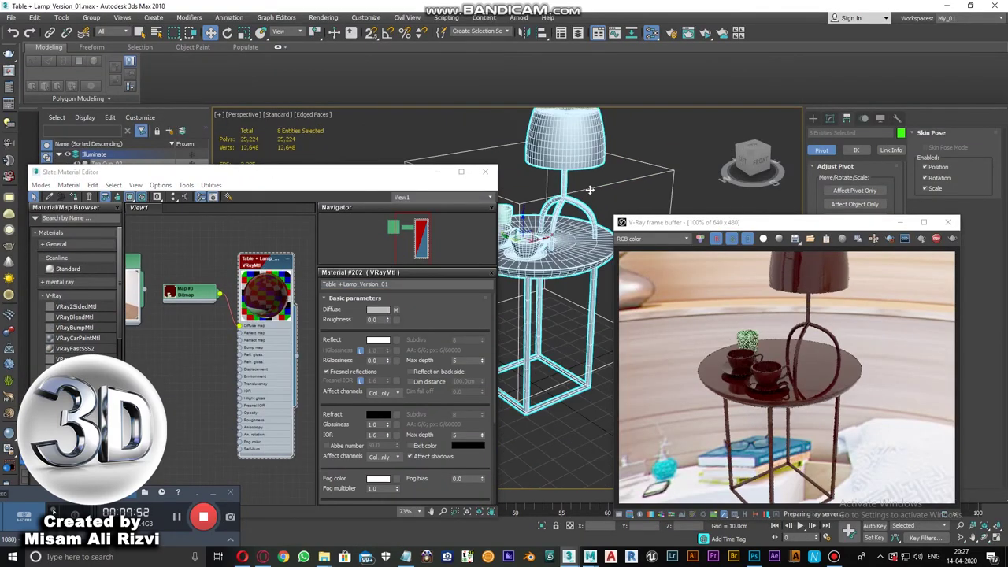
scroll(602, 205, "up", 3)
scroll(611, 203, "up", 2)
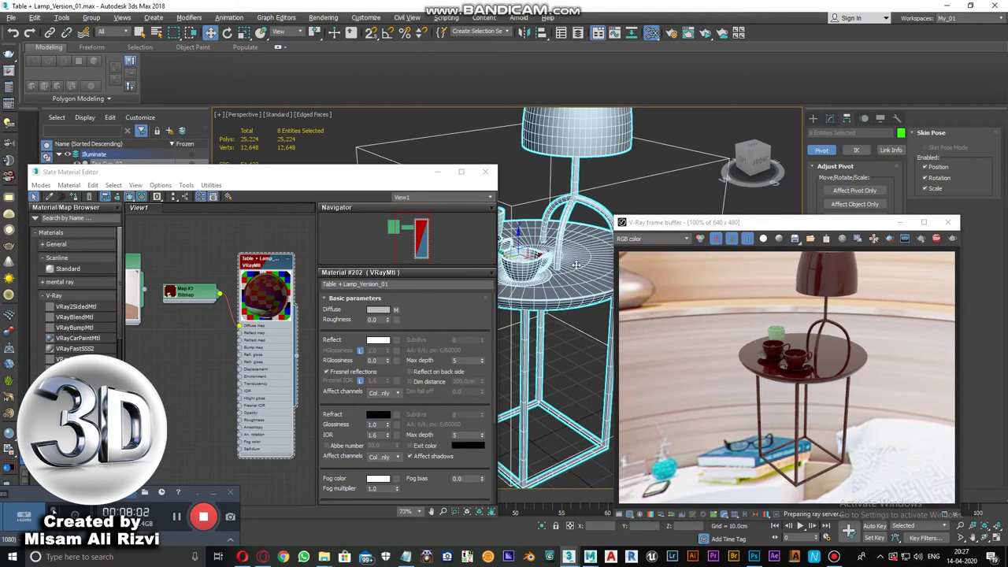
scroll(575, 264, "up", 3)
scroll(567, 258, "up", 3)
scroll(560, 254, "up", 2)
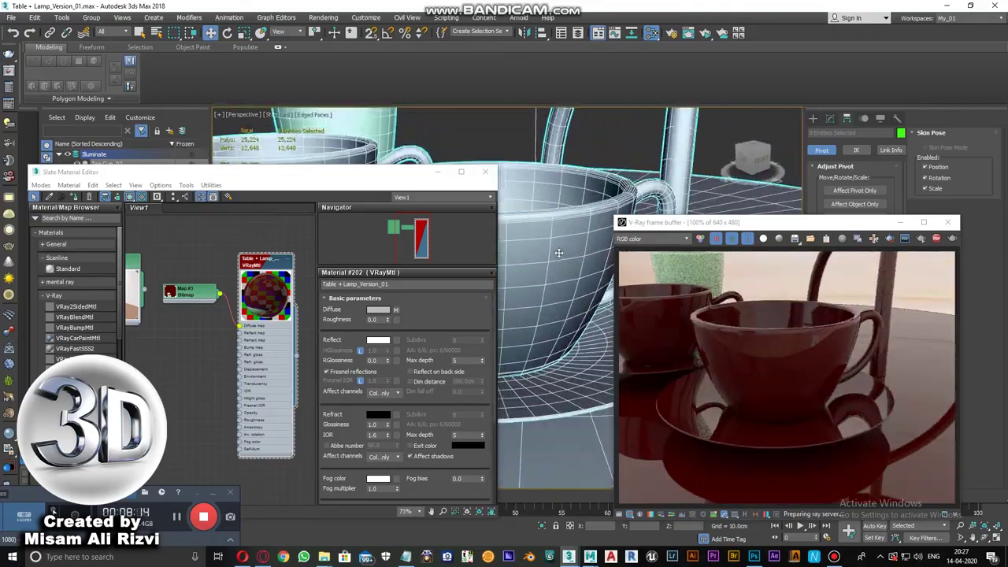
scroll(559, 253, "down", 5)
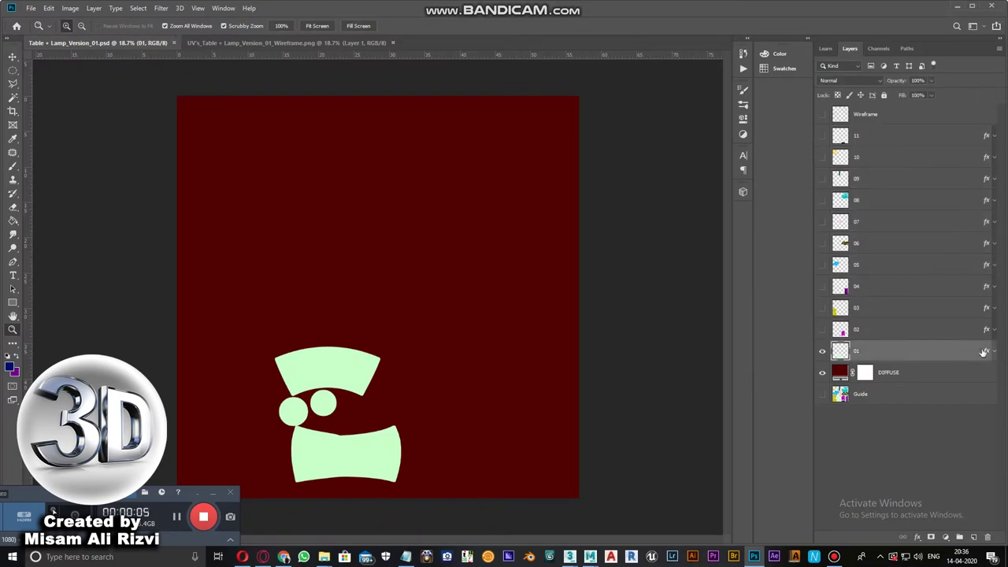
- Set layer 01's Color Overlay to white and save the texture over the old file
double_click(984, 352)
left_click(846, 169)
left_click(608, 140)
key("Return")
key("Return")
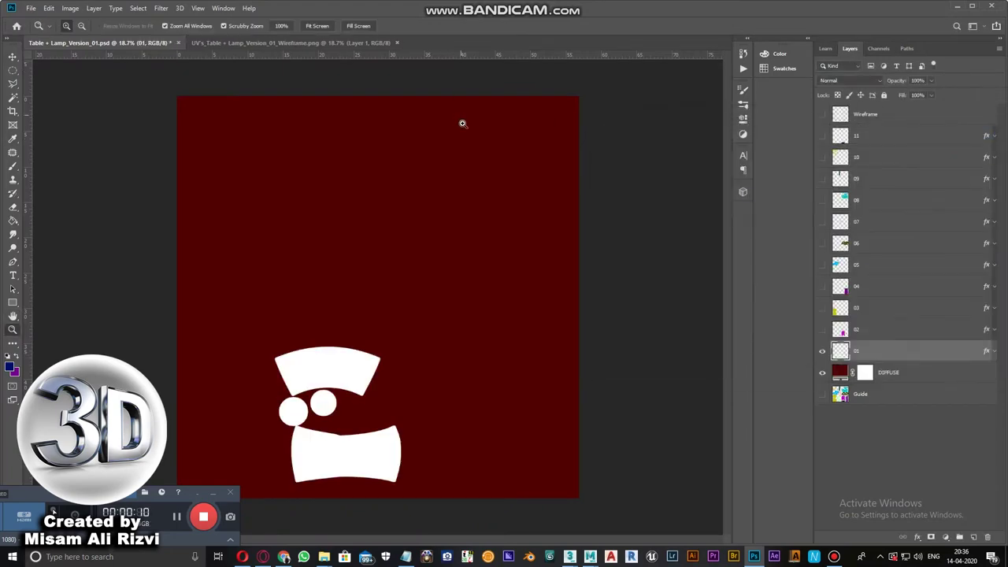
key("ctrl+shift+s")
key("Return")
key("Return")
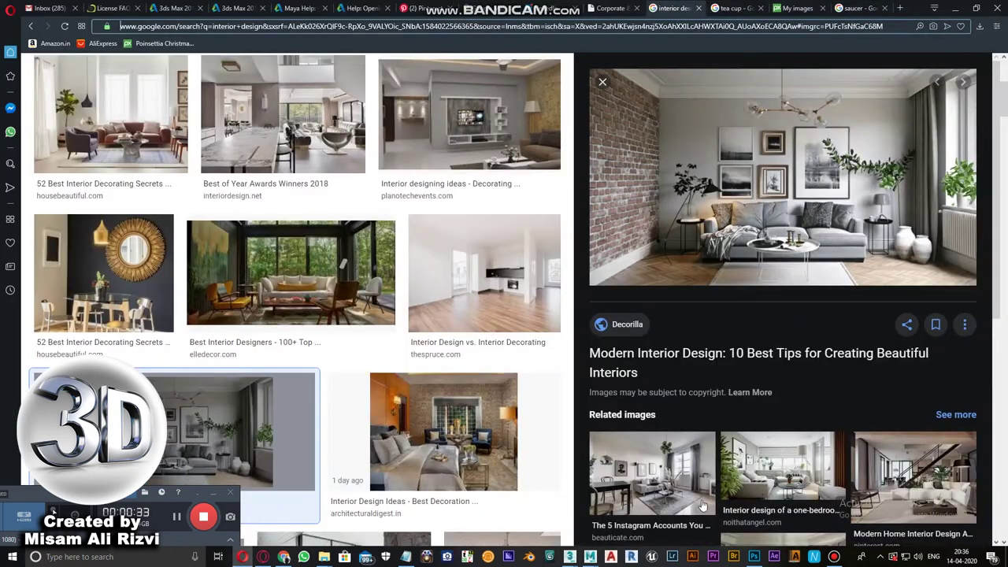
- Make the cup layer's overlay white, save the diffuse texture, and recolour the circles black
key("alt+Tab")
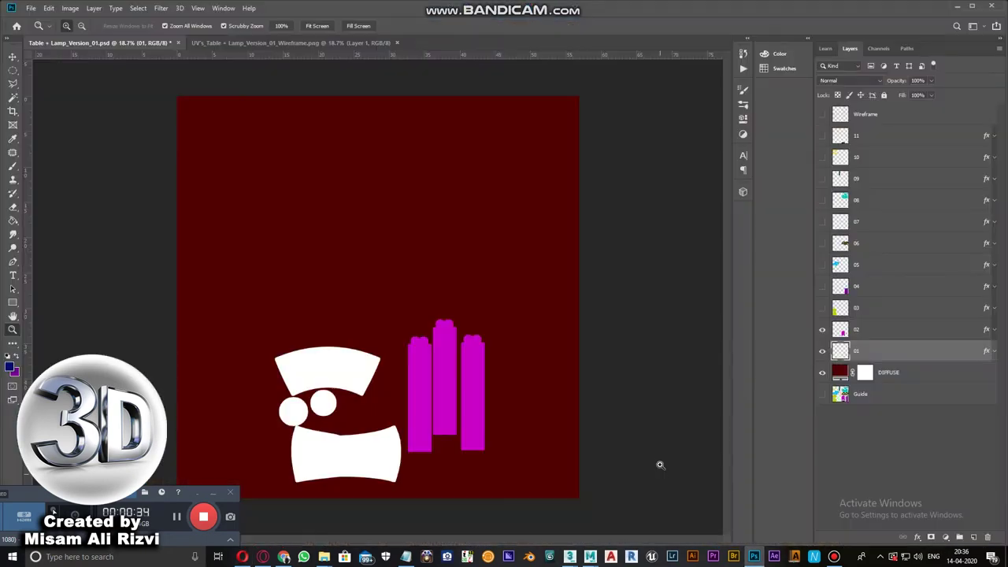
double_click(986, 334)
left_click(653, 262)
left_click(893, 133)
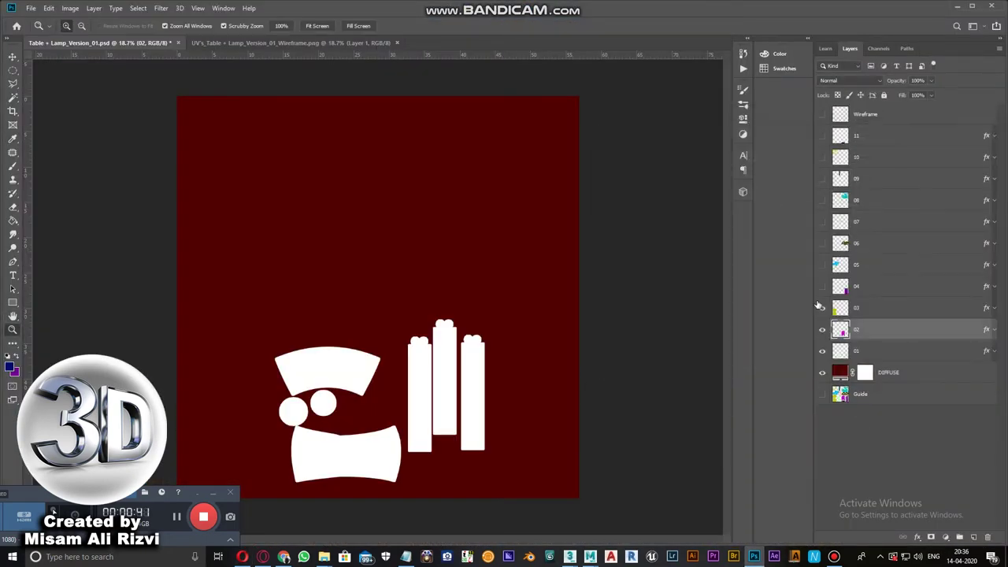
key("ctrl+shift+s")
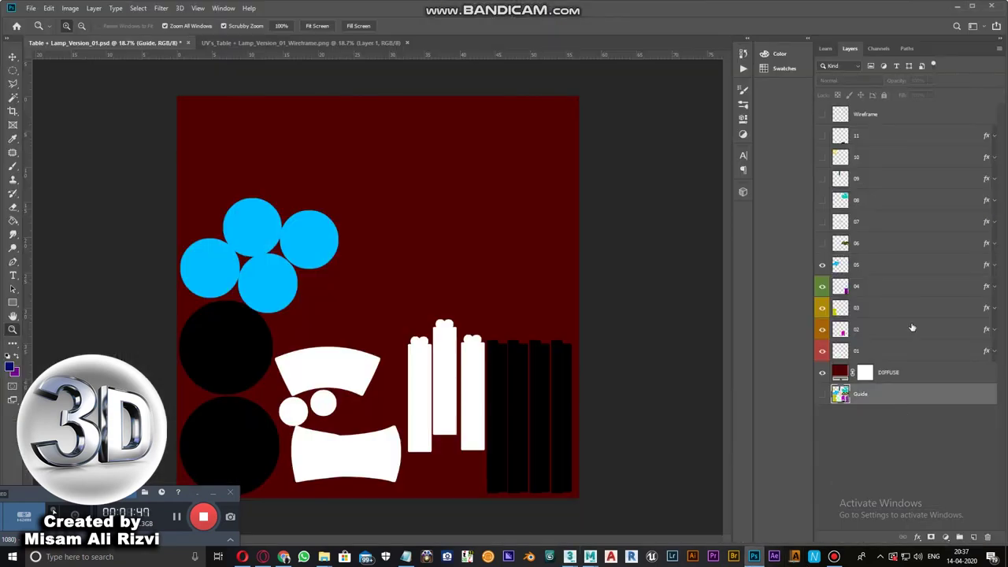
double_click(987, 268)
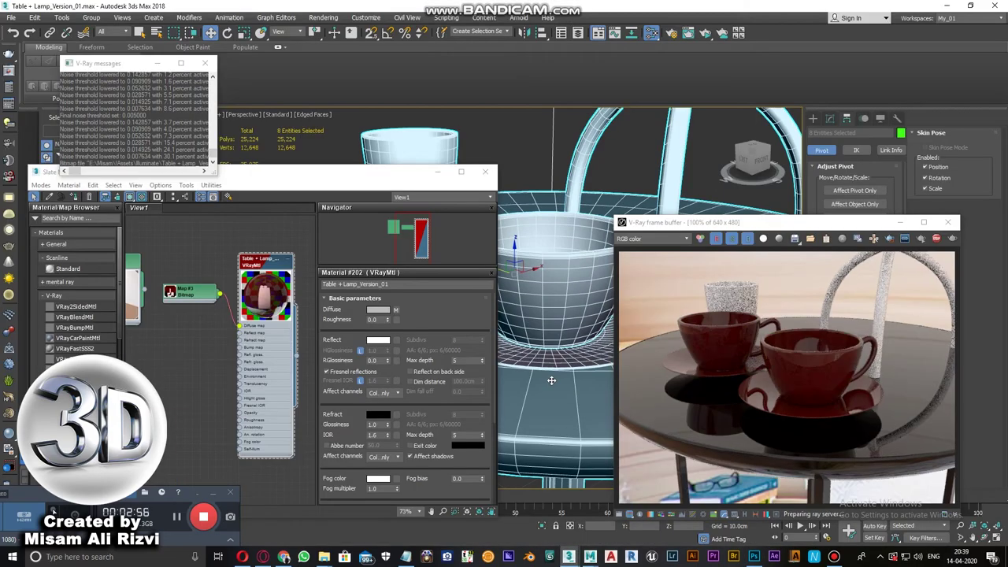
- After reviewing the render, go back to Photoshop to begin the SPECULAR map
key("alt+Tab")
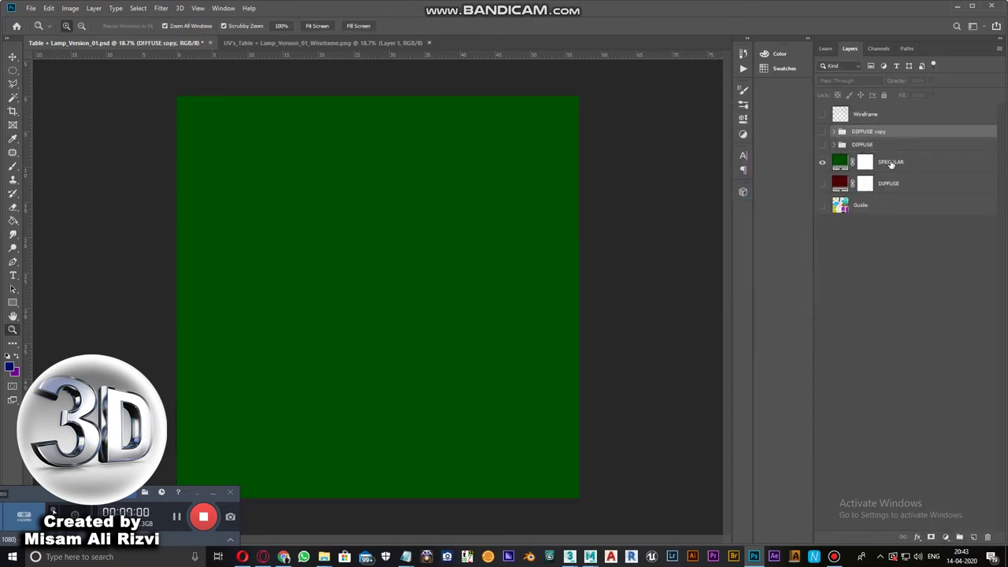
- Show the SPECULAR group with only its layer 01 visible
left_click(822, 131)
left_click(834, 131)
right_click(822, 364)
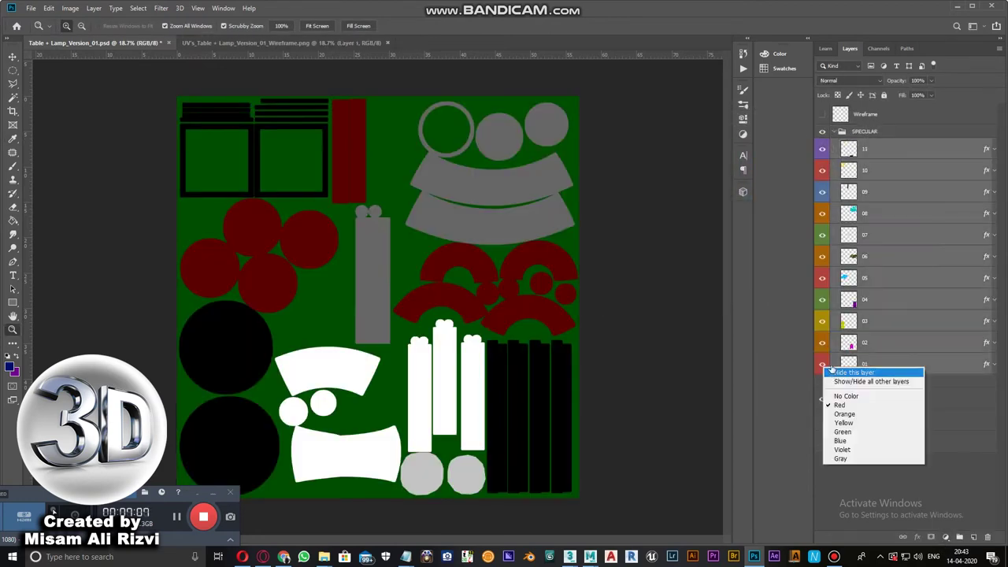
left_click(851, 383)
- Save the image as the SPECULAR JPEG texture and return to 3ds Max
key("ctrl+shift+s")
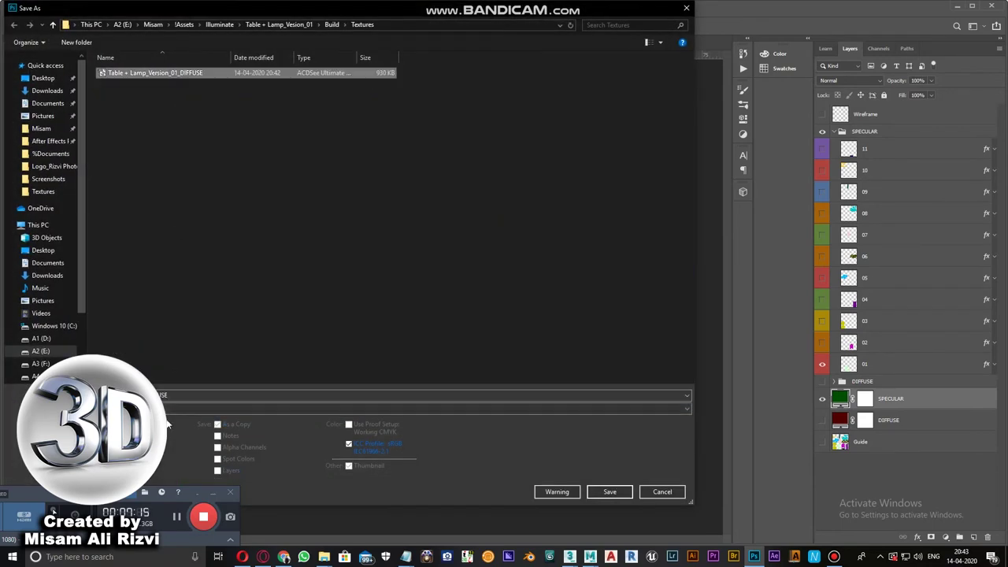
left_click(343, 409)
left_click(344, 337)
key("Return")
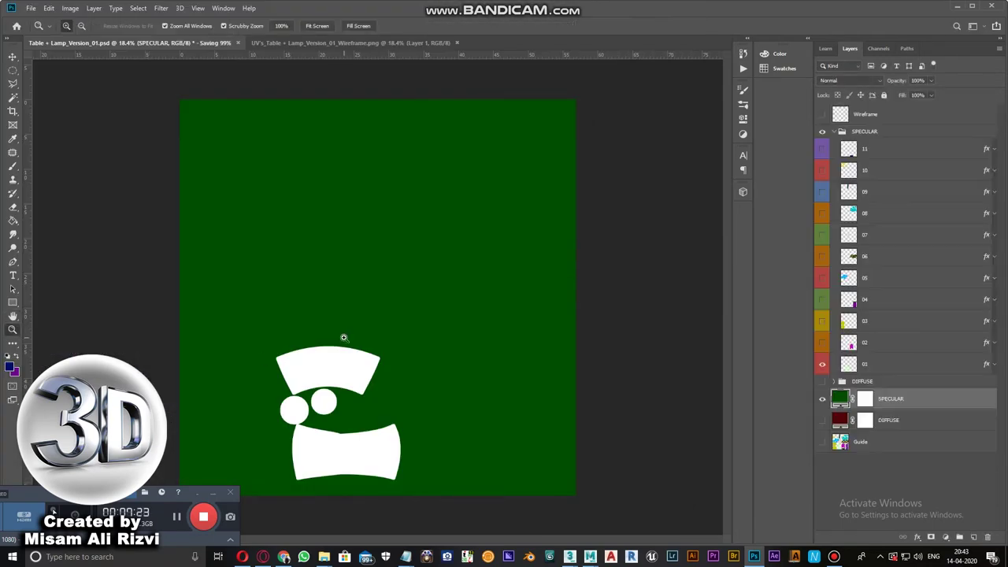
left_click(570, 556)
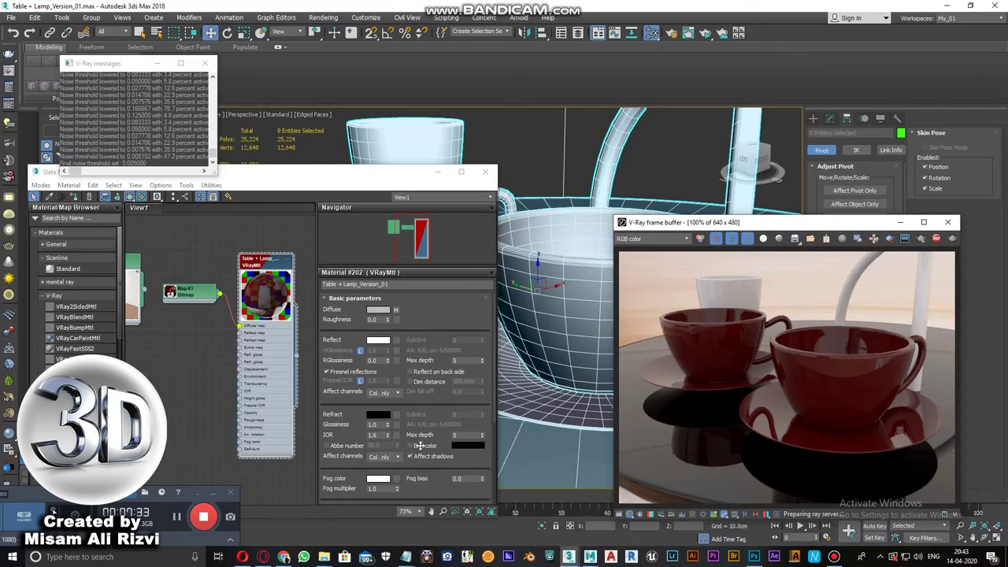
- Wire the SPECULAR image from the Textures folder into the material's Reflect map
scroll(218, 384, "down", 1)
left_click(323, 557)
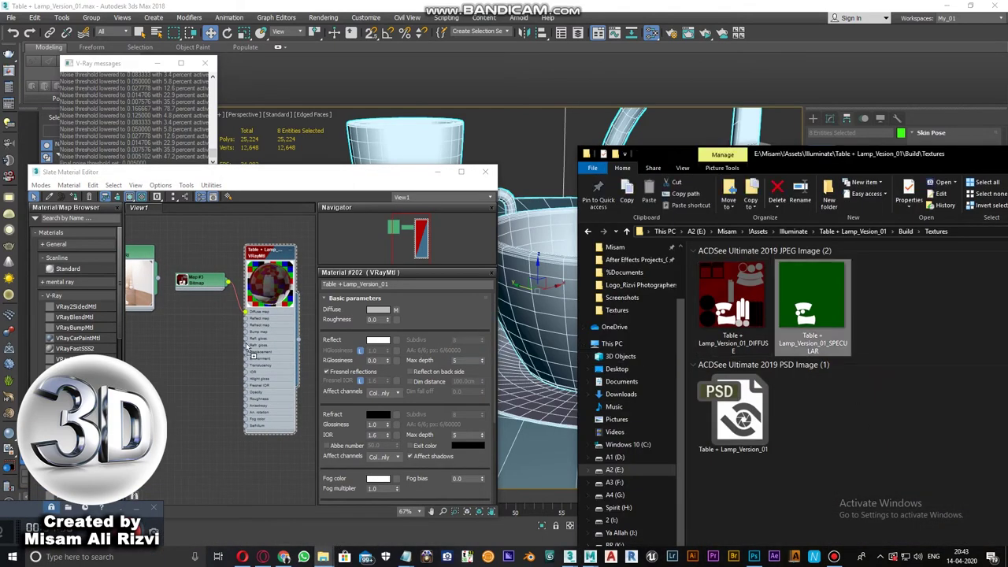
left_click_drag(811, 291, 214, 313)
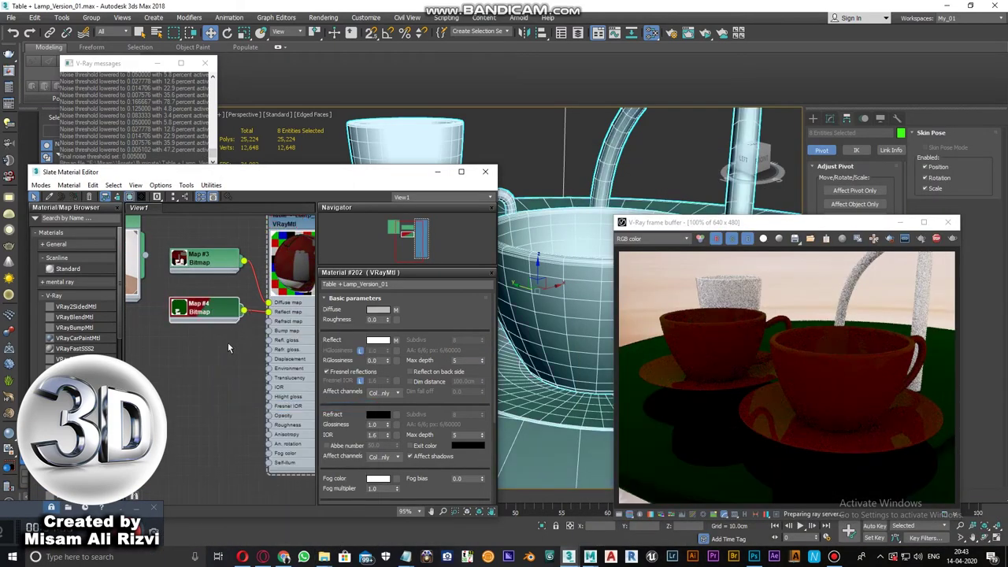
scroll(227, 343, "down", 1)
scroll(532, 311, "down", 5)
scroll(532, 311, "up", 3)
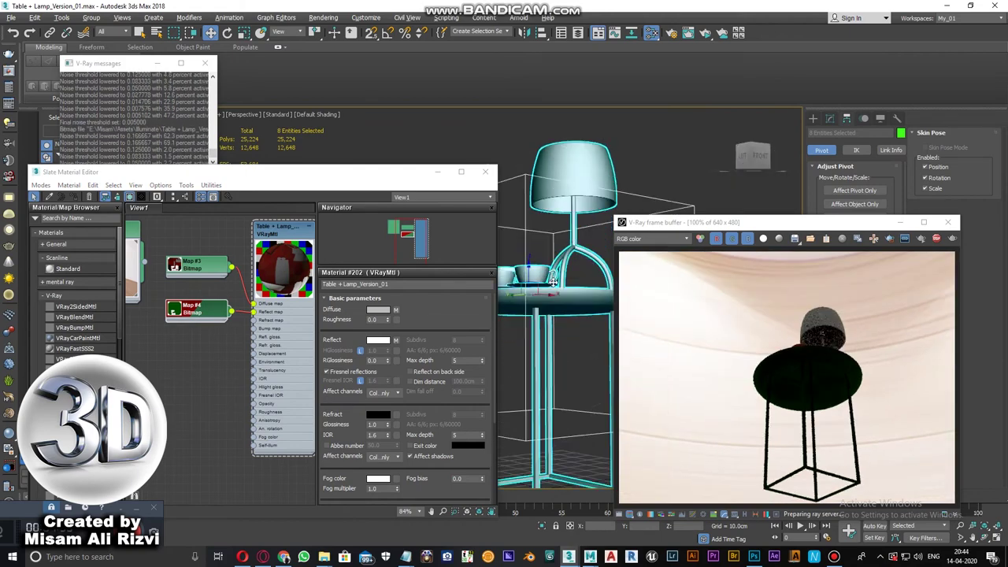
scroll(566, 247, "up", 2)
- Show the specular bitmap shaded in the viewport and open its Map #4 settings
right_click(272, 263)
left_click(315, 362)
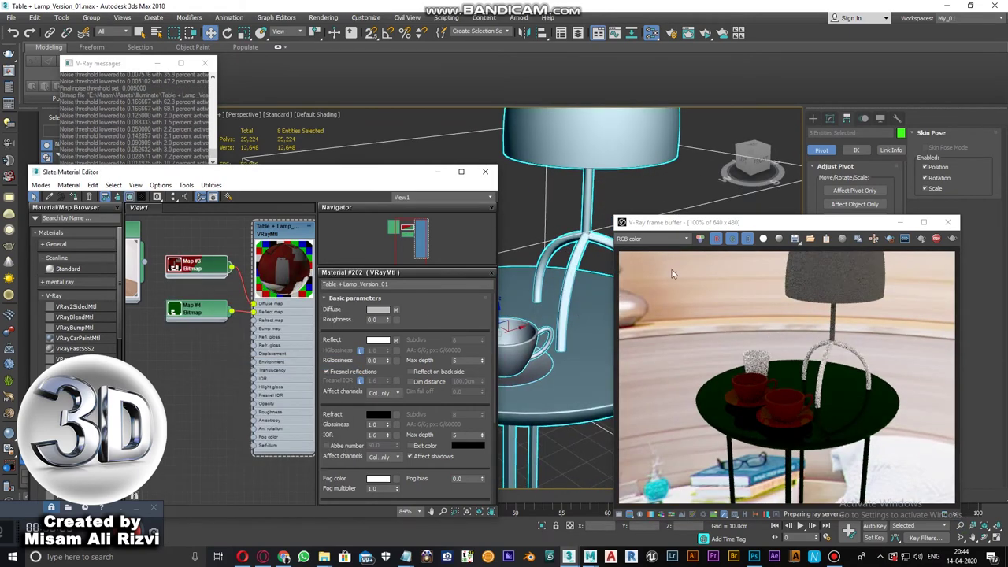
scroll(542, 282, "down", 3)
scroll(542, 295, "up", 4)
double_click(197, 309)
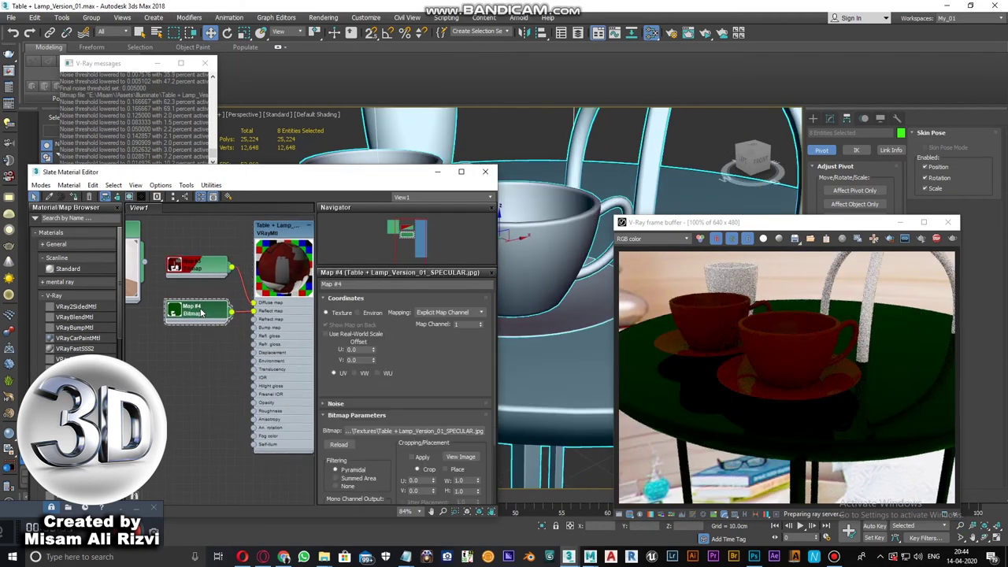
scroll(569, 306, "down", 2)
- Re-save the SPECULAR texture over the existing file and commit the ROUGHNESS group name
key("alt+Tab")
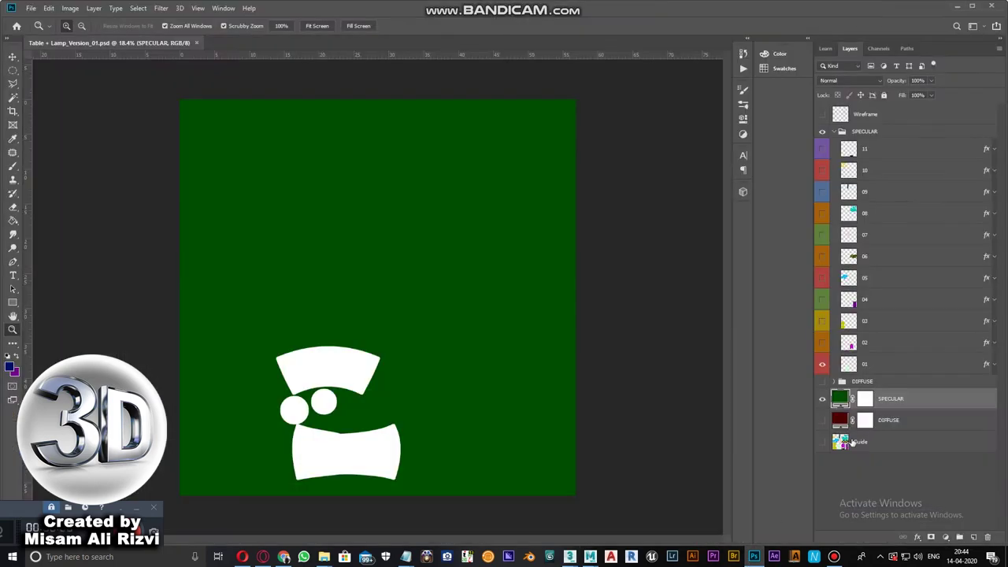
key("ctrl+shift+s")
left_click(603, 491)
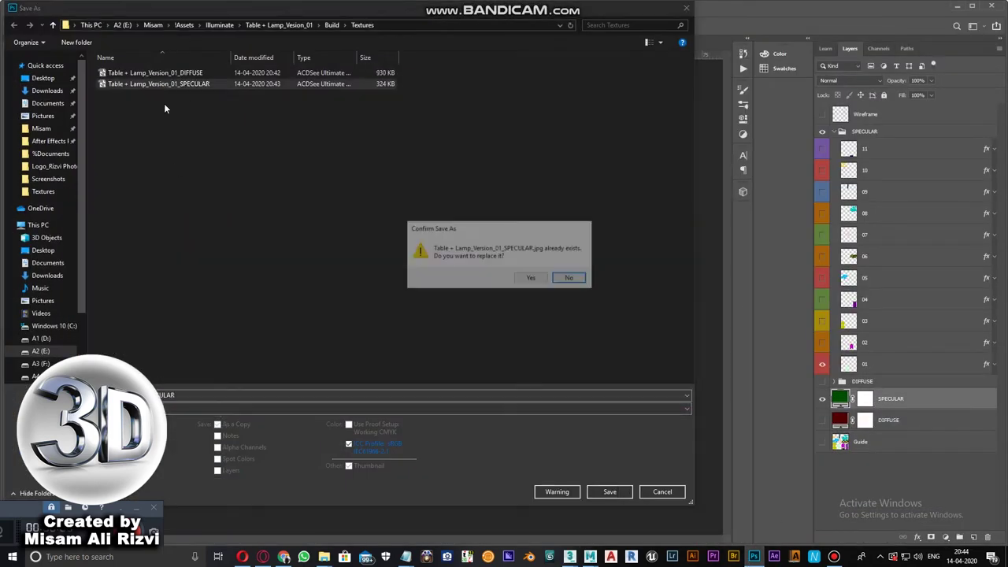
left_click(525, 279)
key("alt+Tab")
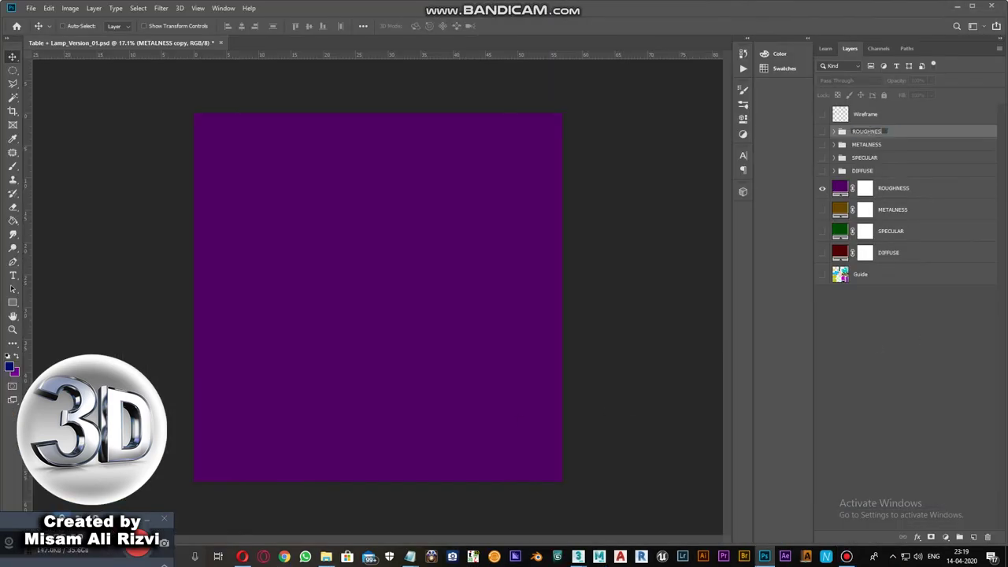
key("Return")
left_click(822, 131)
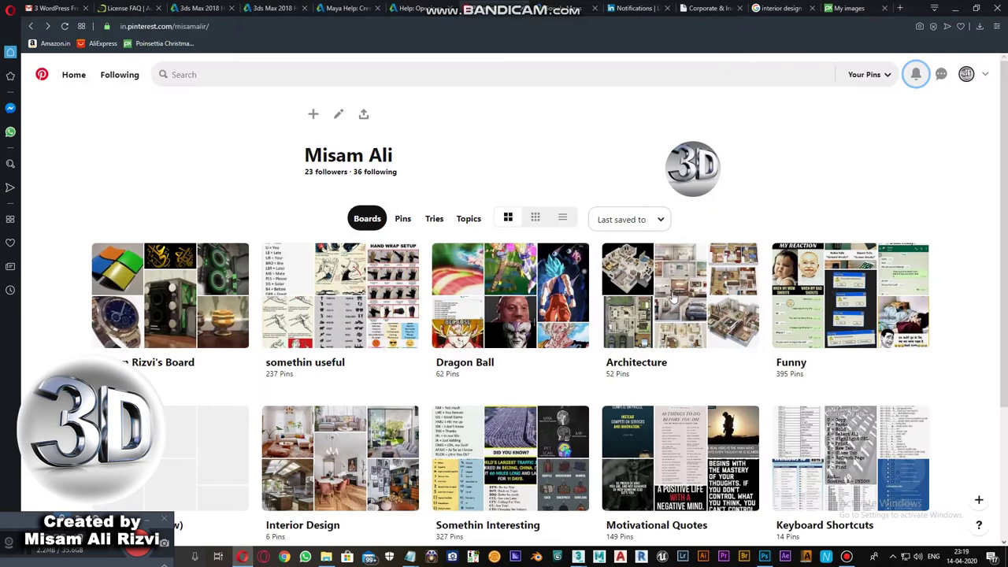
- Open the table material, select the table, and save the roughness texture as a new file
key("ctrl+shift+Tab")
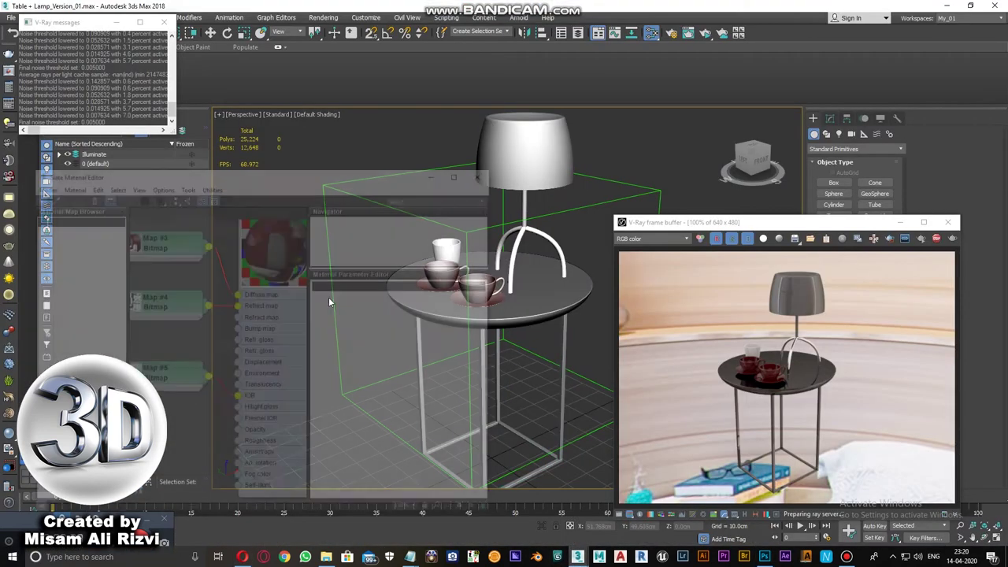
double_click(249, 258)
left_click(549, 274)
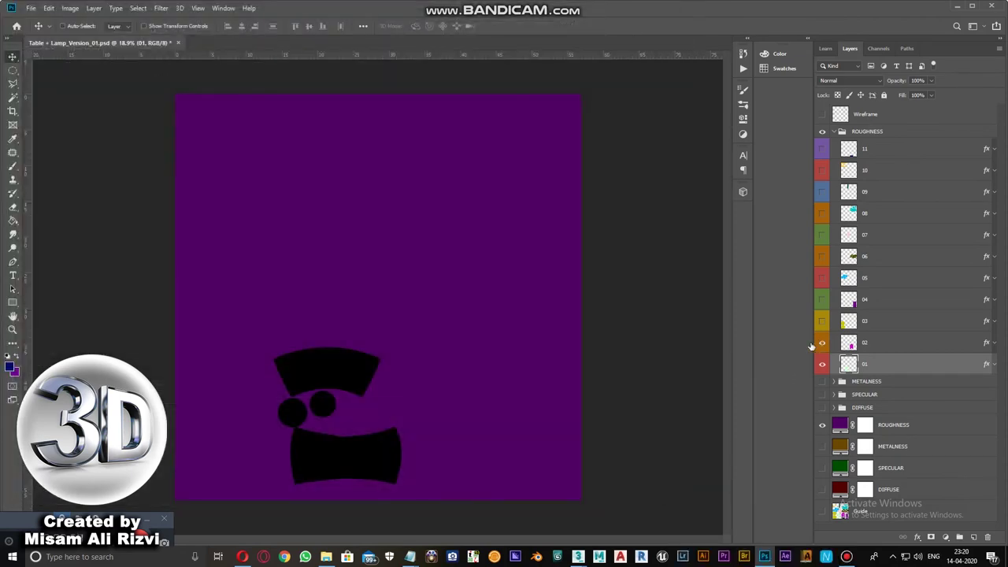
key("ctrl+shift+s")
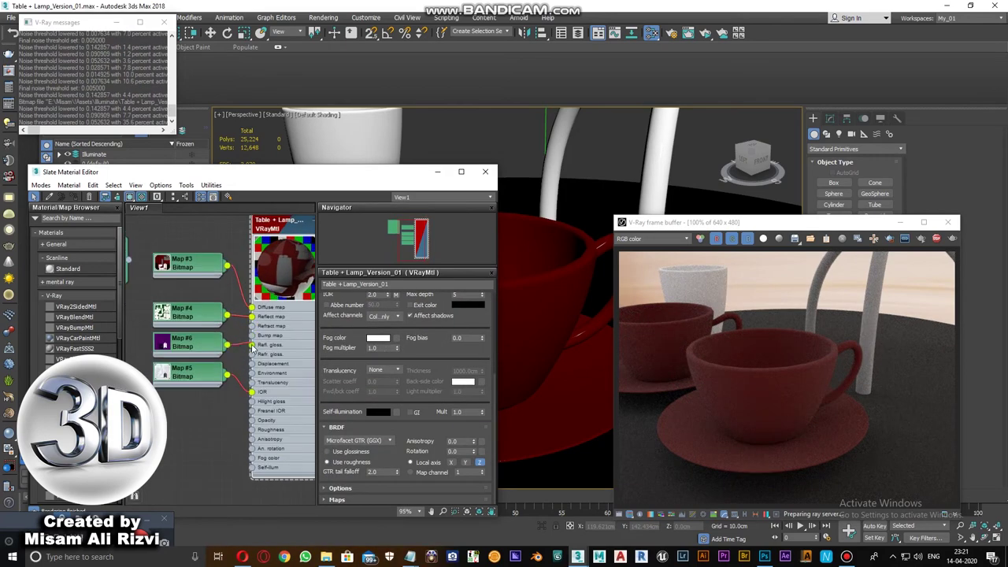
- Display the Map #6 roughness map shaded in the viewport
scroll(194, 323, "down", 1)
right_click(194, 321)
left_click(228, 414)
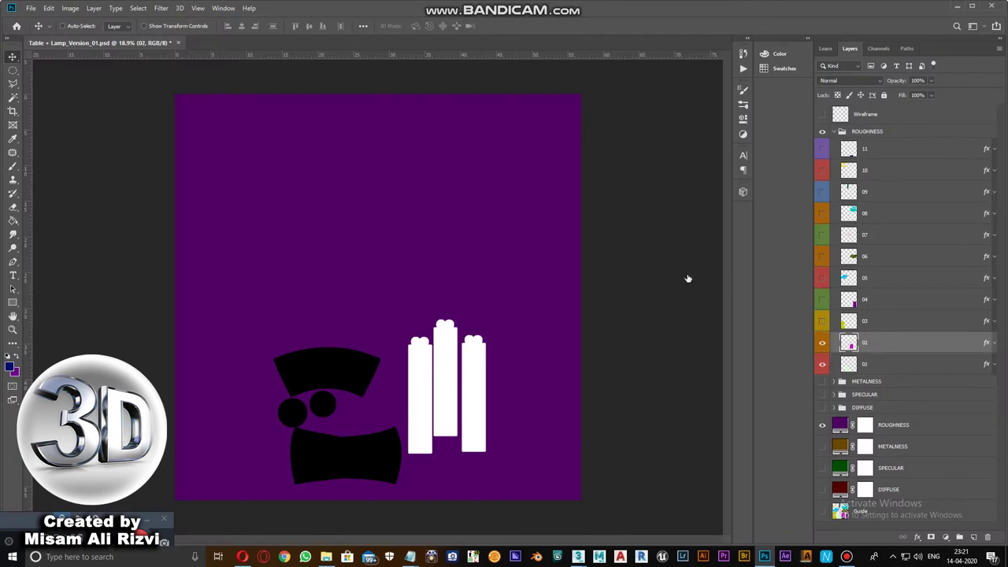
- Make layer 02's cup shapes black and layer 03's circles grey, then save
double_click(914, 342)
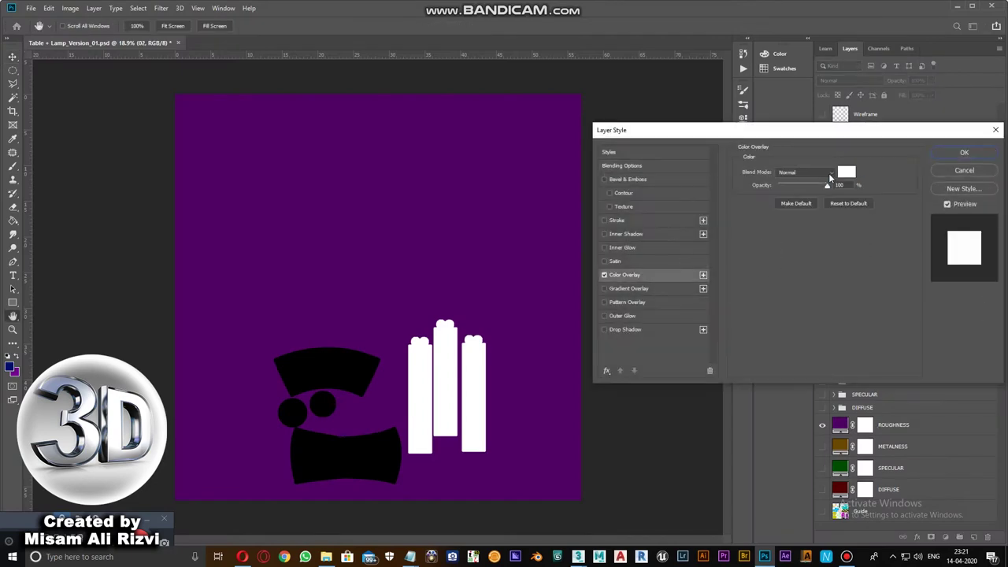
left_click(829, 174)
left_click(822, 321)
double_click(977, 328)
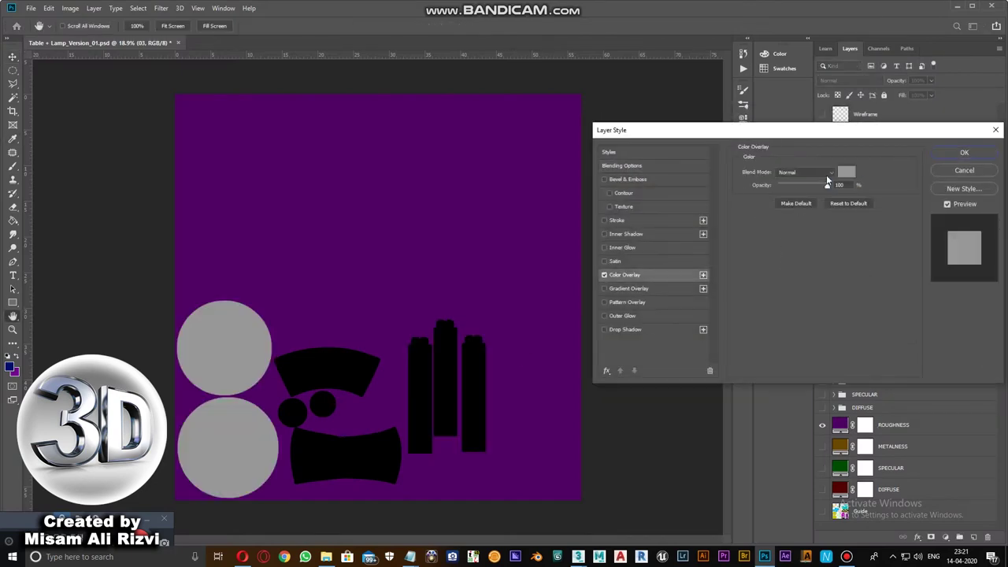
left_click(845, 169)
left_click(840, 135)
left_click(887, 149)
key("ctrl+shift+s")
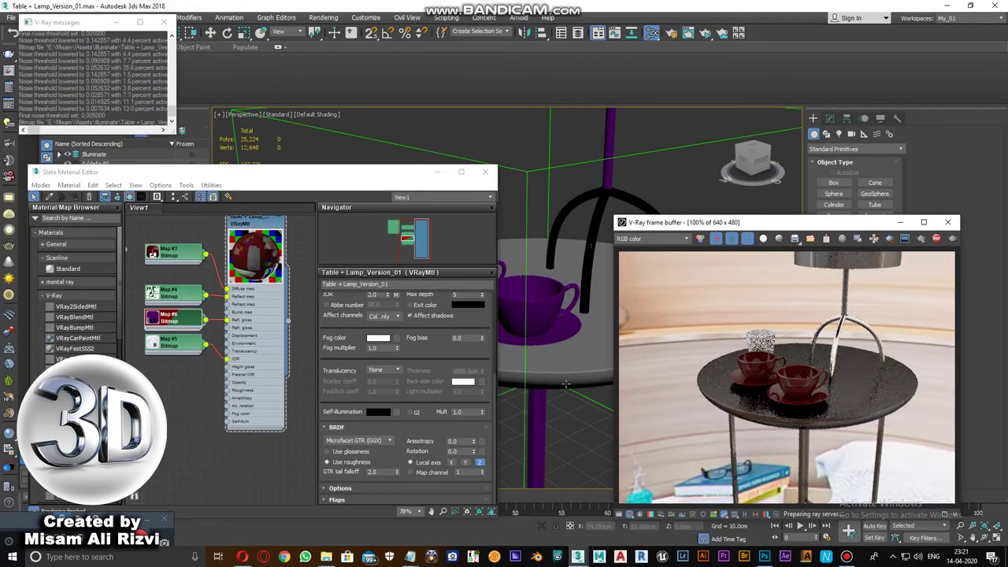
- Turn layer 05 and 06 shapes black and set layer 07's overlay to red
middle_click_drag(566, 384, 539, 332, "alt")
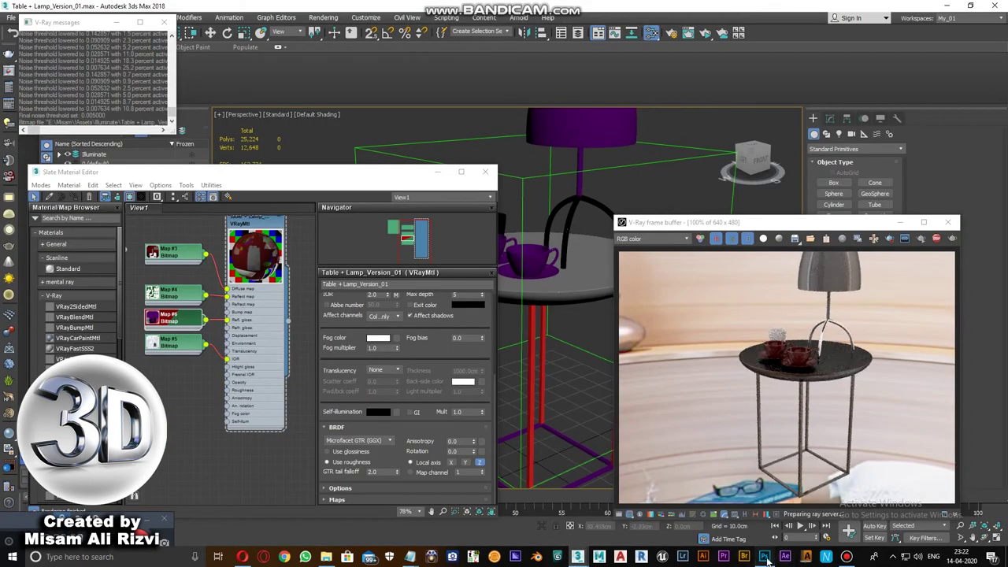
left_click(766, 558)
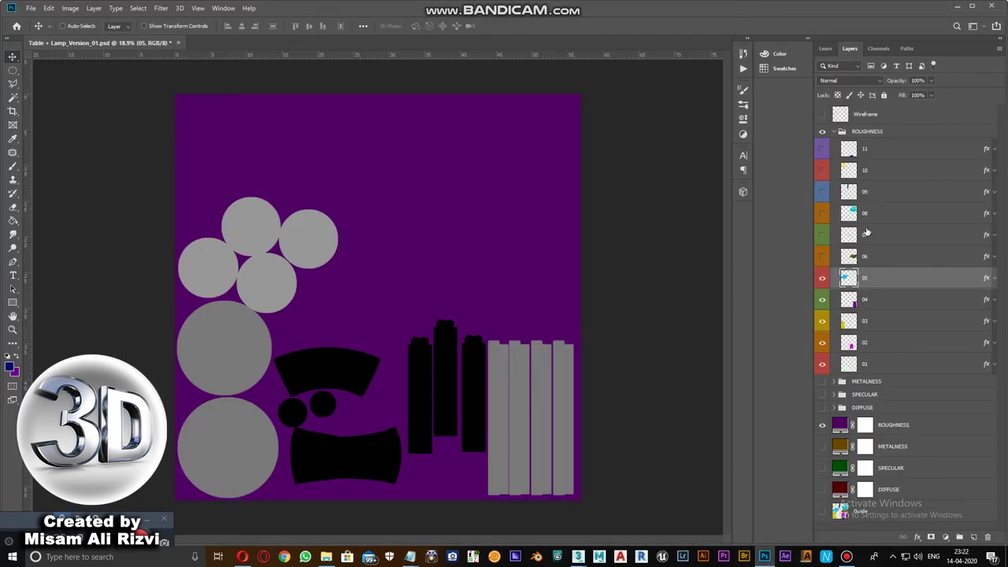
double_click(987, 280)
left_click(730, 246)
left_click(806, 152)
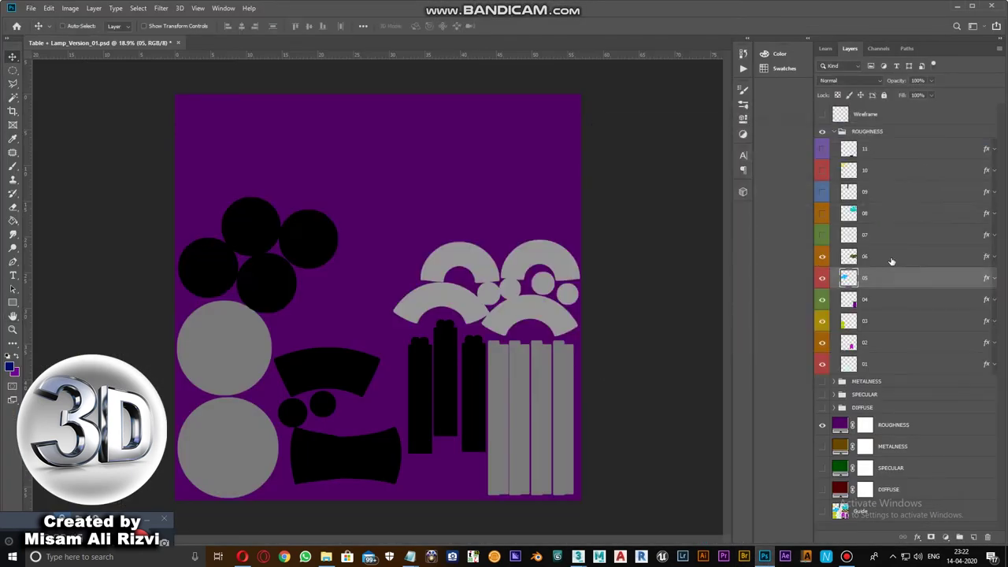
double_click(913, 256)
key("Return")
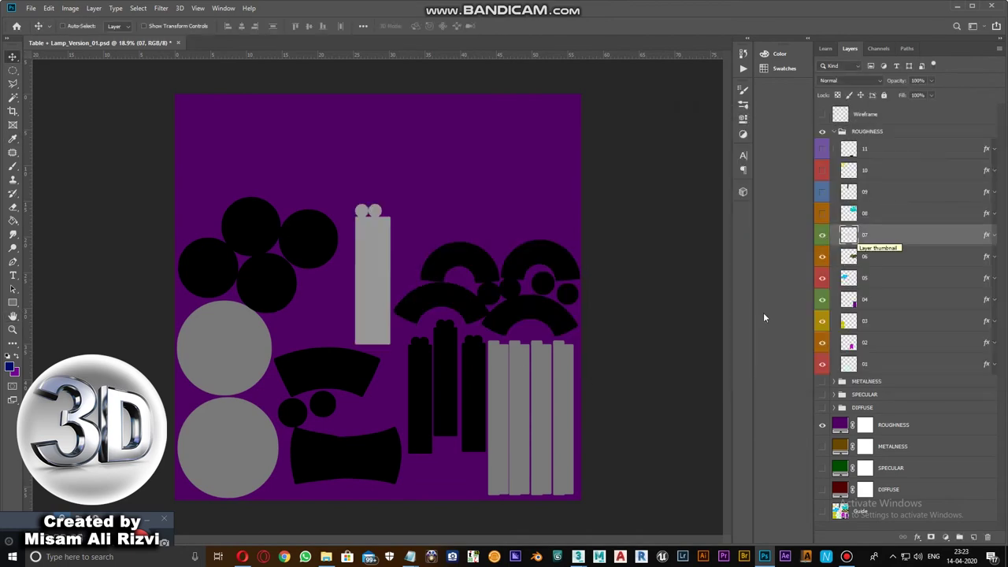
double_click(980, 237)
left_click(846, 172)
key("Return")
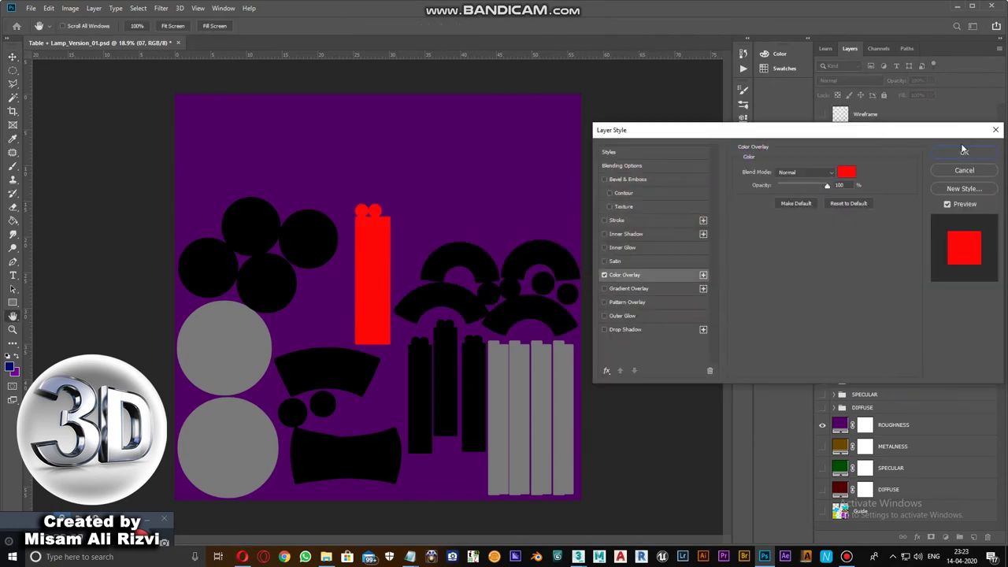
left_click(964, 152)
- Save the texture as JPEG, replacing the existing ROUGHNESS image
key("ctrl+shift+s")
left_click(604, 428)
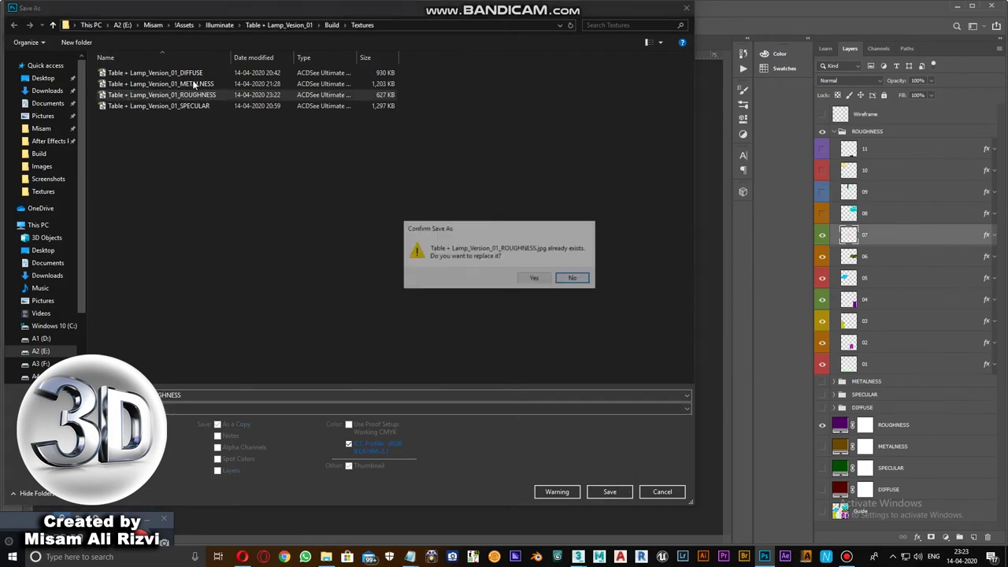
left_click(527, 279)
left_click(578, 557)
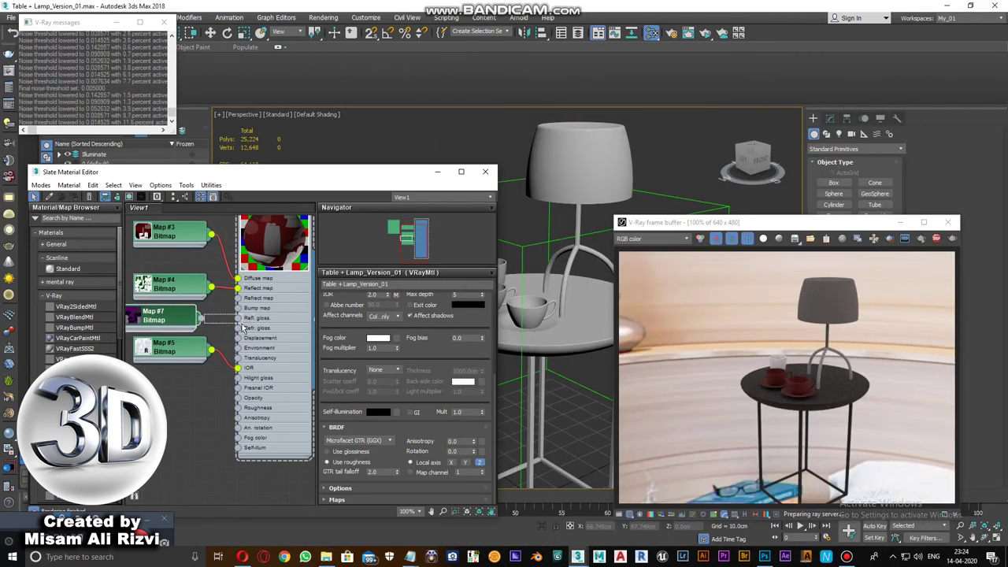
- Wire Map #7 to Refl. gloss and show it shaded in the viewport
left_click_drag(243, 326, 241, 318)
scroll(183, 339, "down", 1)
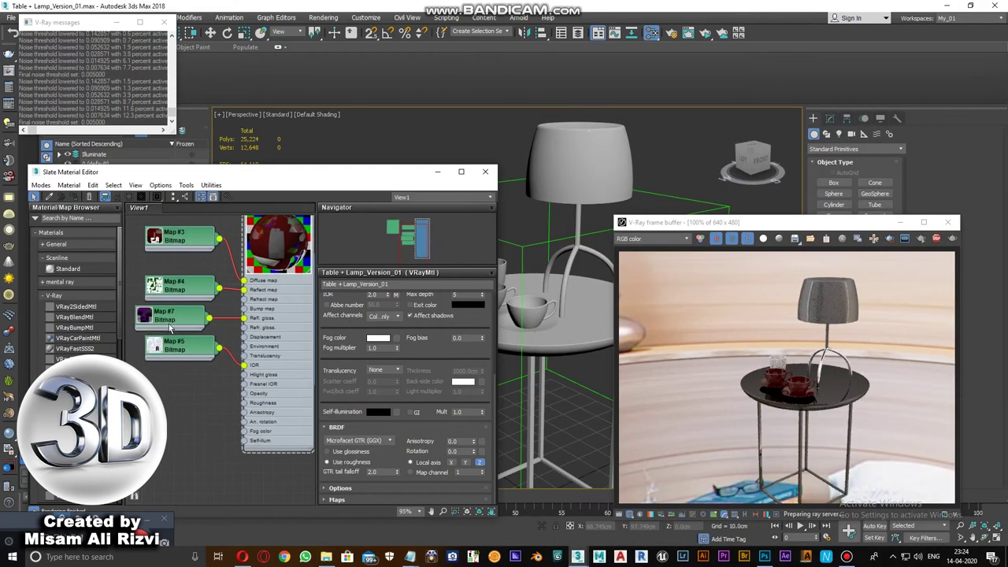
right_click(169, 327)
left_click(315, 423)
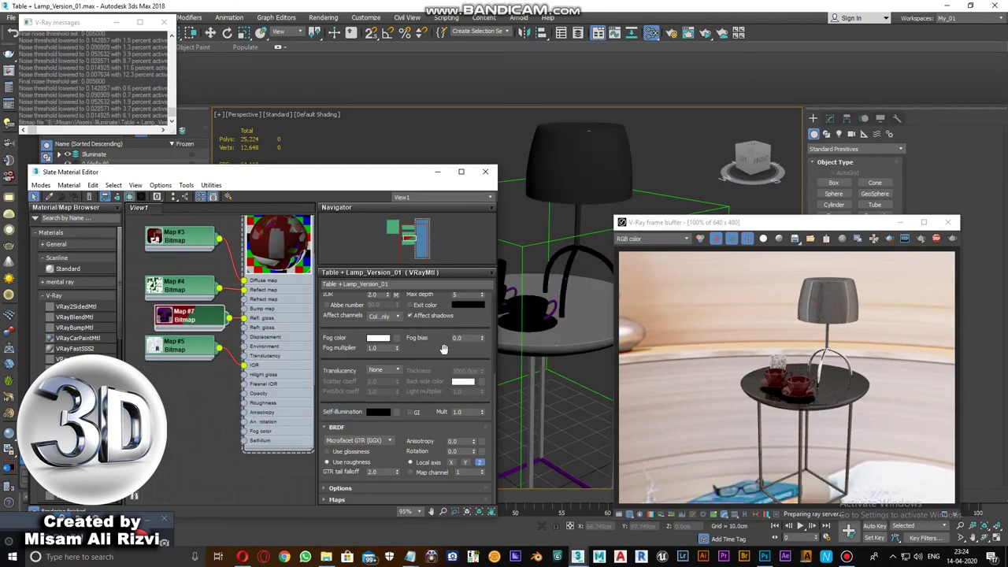
- Set layer 09's strip shapes to black in the Photoshop roughness map
left_click(762, 557)
double_click(985, 219)
left_click(637, 275)
left_click(819, 172)
left_click(837, 135)
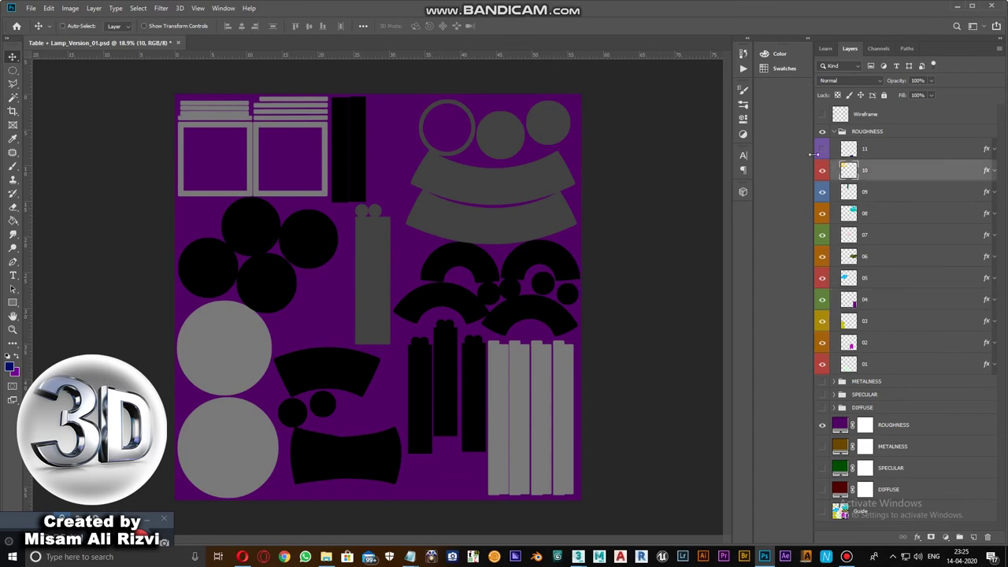
- Turn the light grey circles black and save the document
double_click(988, 149)
left_click(846, 171)
left_click(832, 137)
key("ctrl+s")
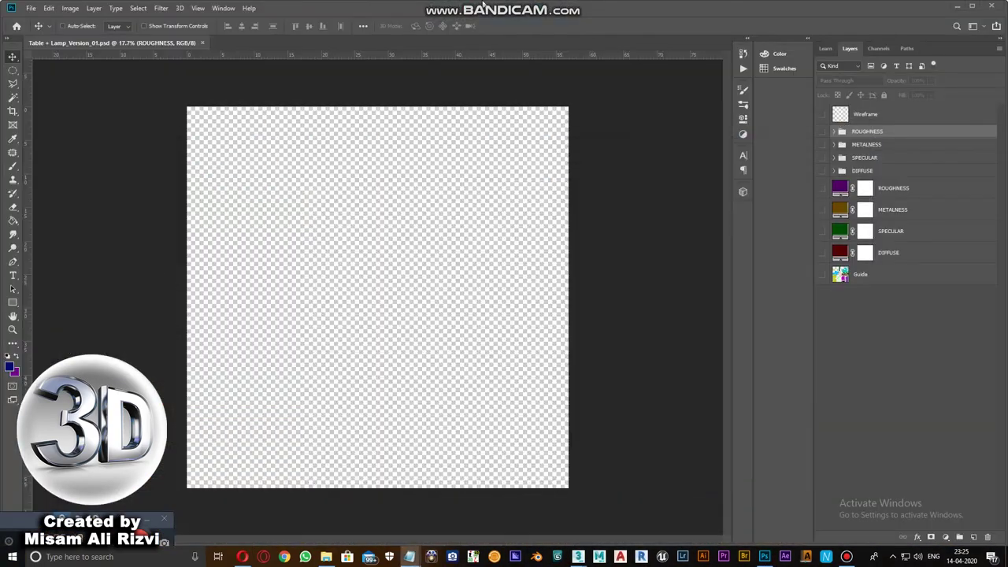
- Add a teal Solid Color fill layer named REFRACTION below the texture groups
left_click(946, 537)
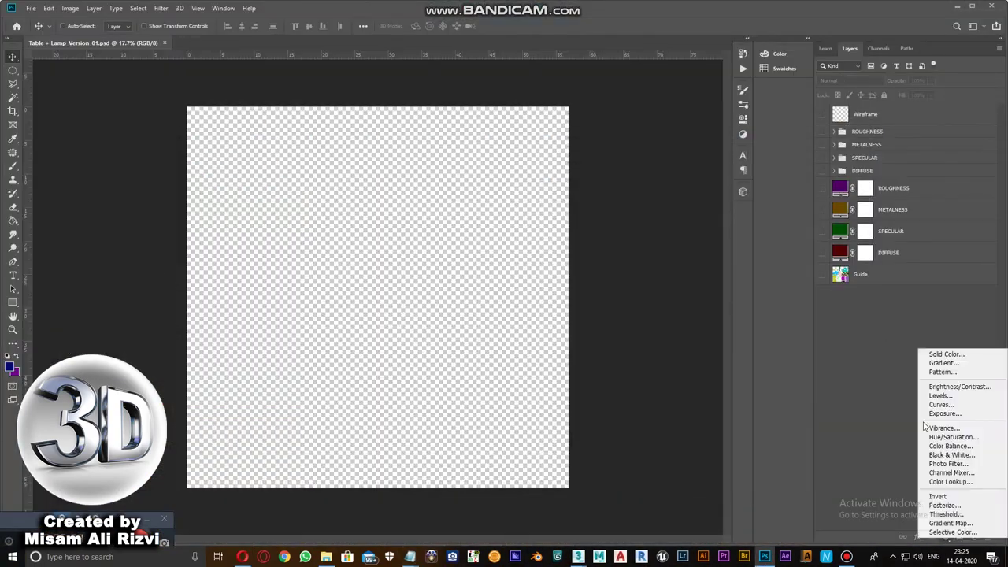
left_click(938, 353)
mouse_move(745, 185)
left_mouse_down()
mouse_move(748, 135)
mouse_move(753, 217)
mouse_move(758, 210)
left_mouse_up()
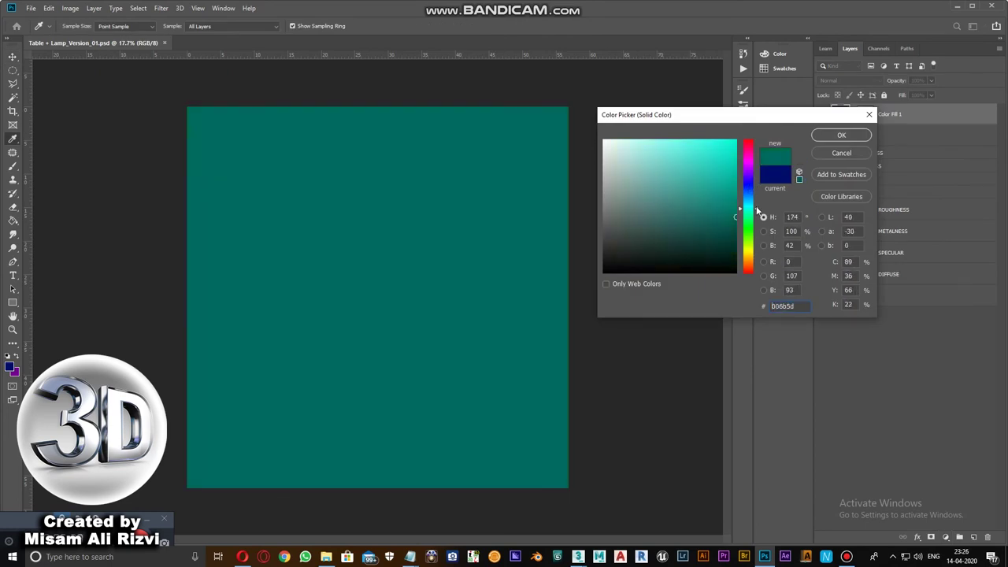
left_click(841, 135)
double_click(899, 114)
type("REFRACTION")
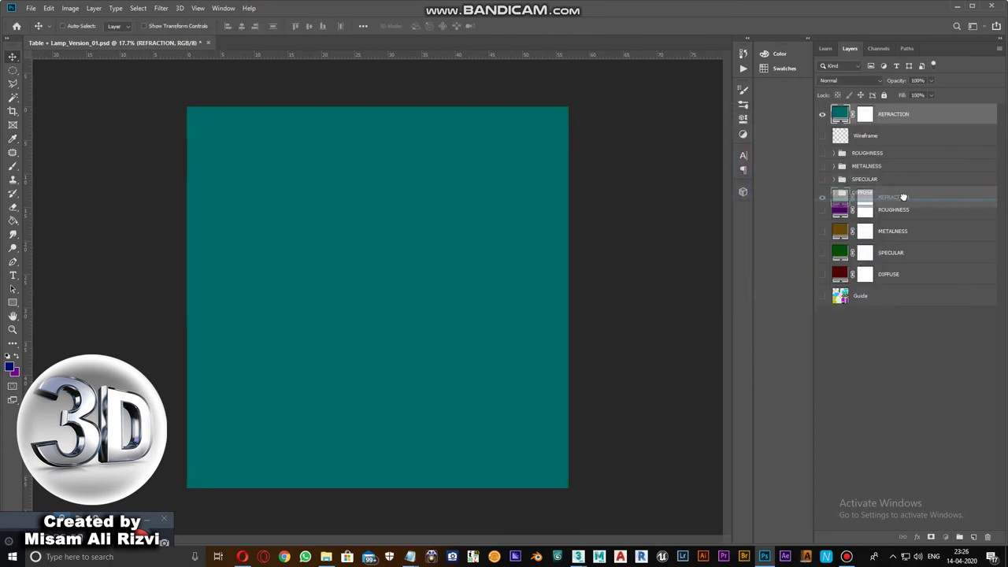
left_click_drag(903, 197, 904, 198)
left_click(871, 132)
- Name the new group REFRACTION and make layer 01's overlay white, hiding other pieces
left_click(822, 132)
left_click(834, 131)
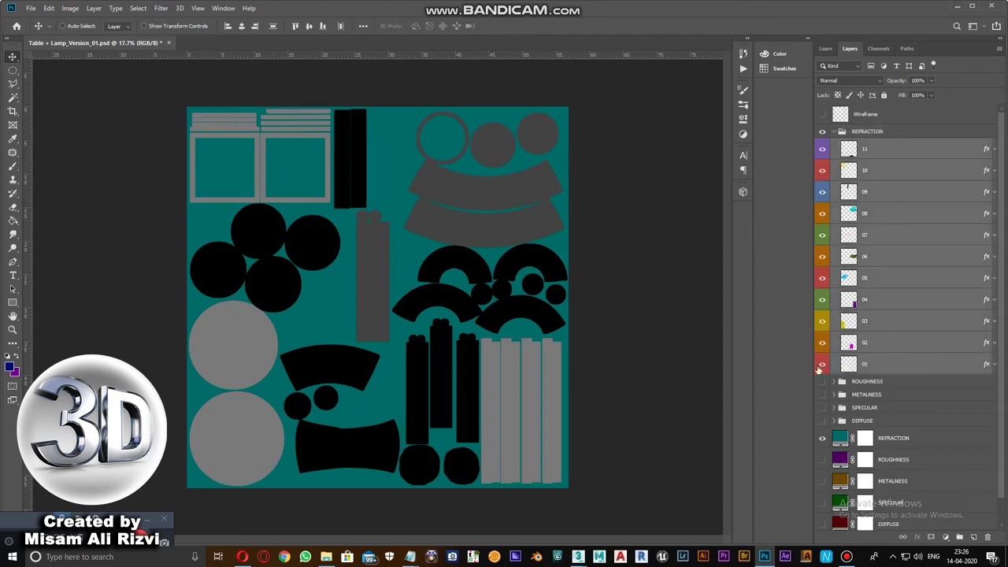
left_click(822, 132)
left_click(822, 364, "alt")
left_click(945, 364)
double_click(987, 370)
left_click(846, 167)
left_click(607, 141)
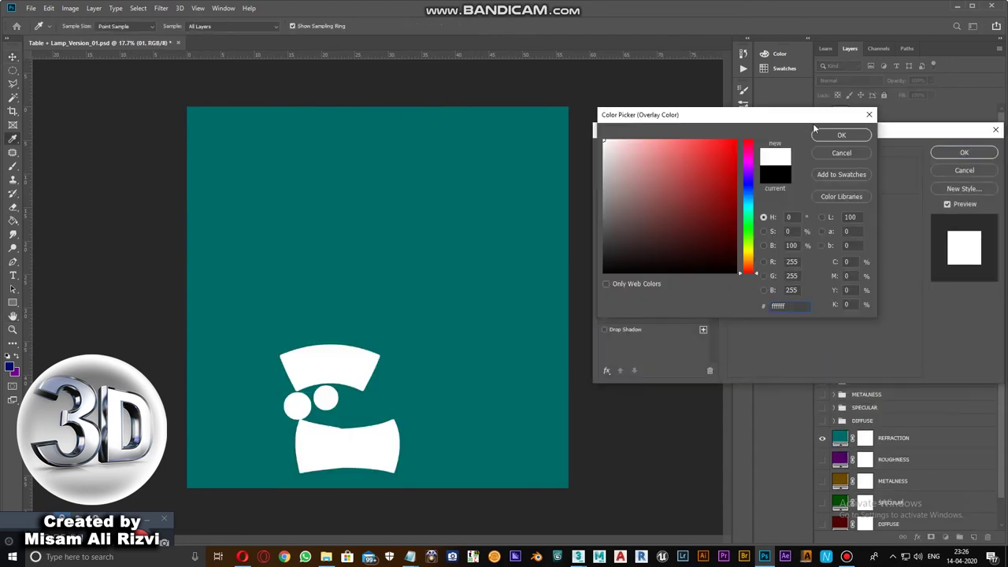
left_click(839, 135)
left_click(966, 131)
- Save the texture as the REFRACTION JPEG with default quality options
key("ctrl+shift+s")
key("Return")
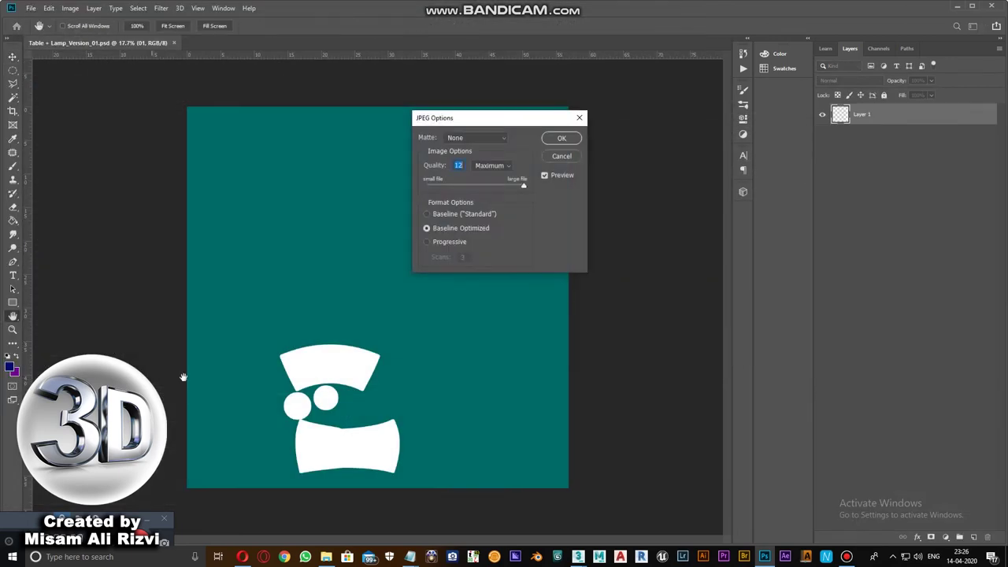
key("Return")
left_click(578, 557)
scroll(223, 319, "down", 1)
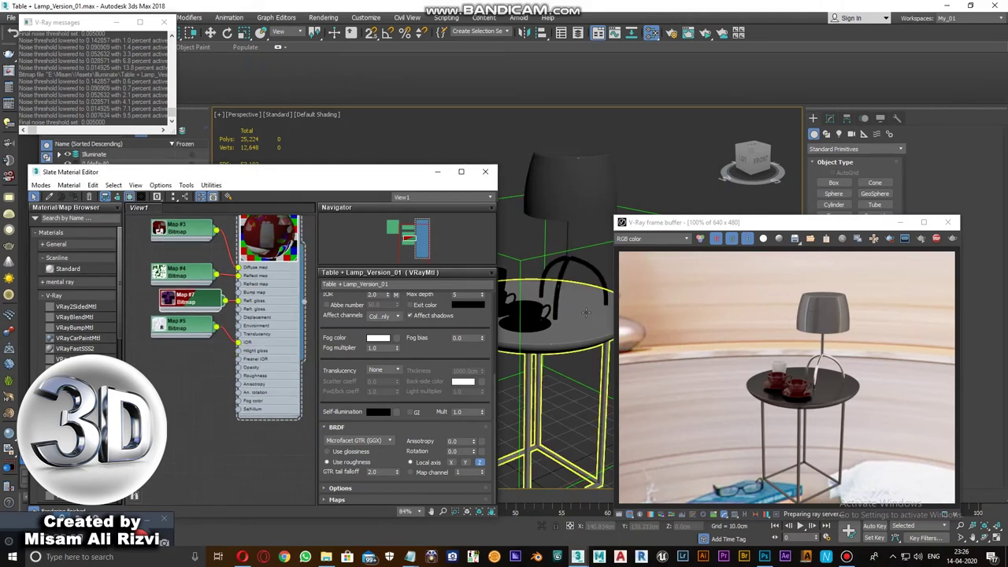
- Wire the REFRACTION JPEG to the Refract map as Map #8 and select the glass
scroll(586, 312, "up", 3)
scroll(220, 287, "up", 1)
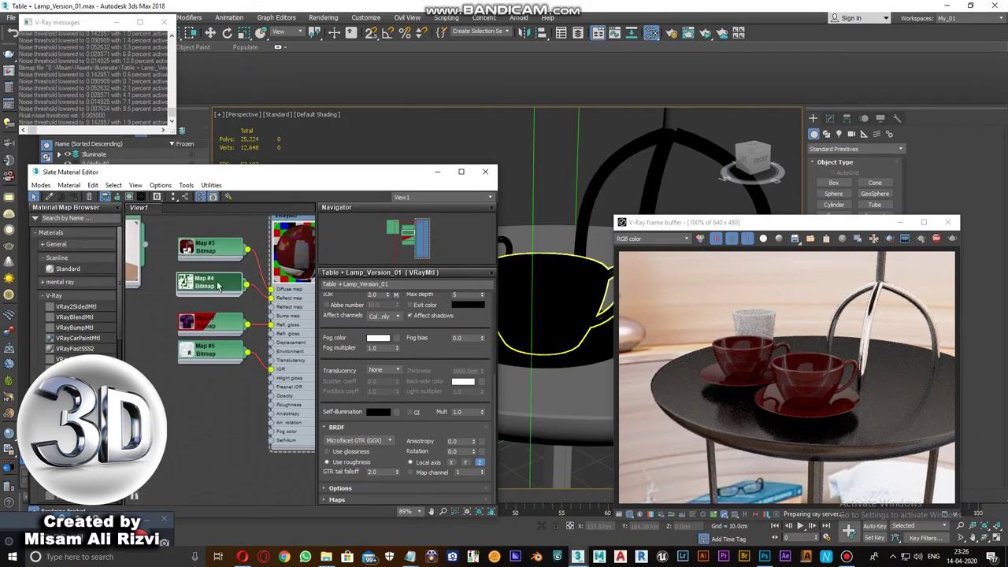
left_click(326, 556)
left_click_drag(713, 264, 286, 311)
scroll(286, 311, "up", 3)
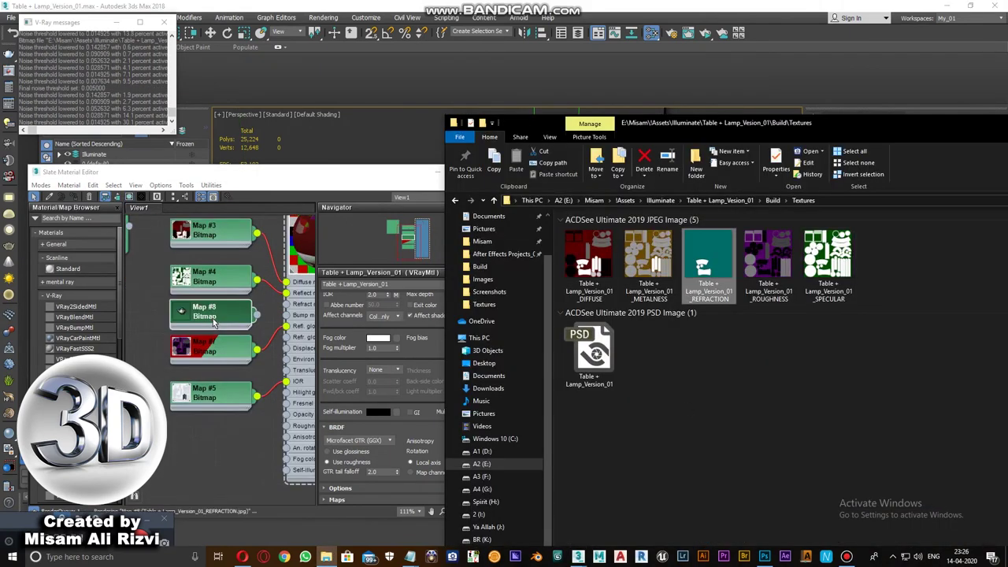
scroll(575, 260, "up", 5)
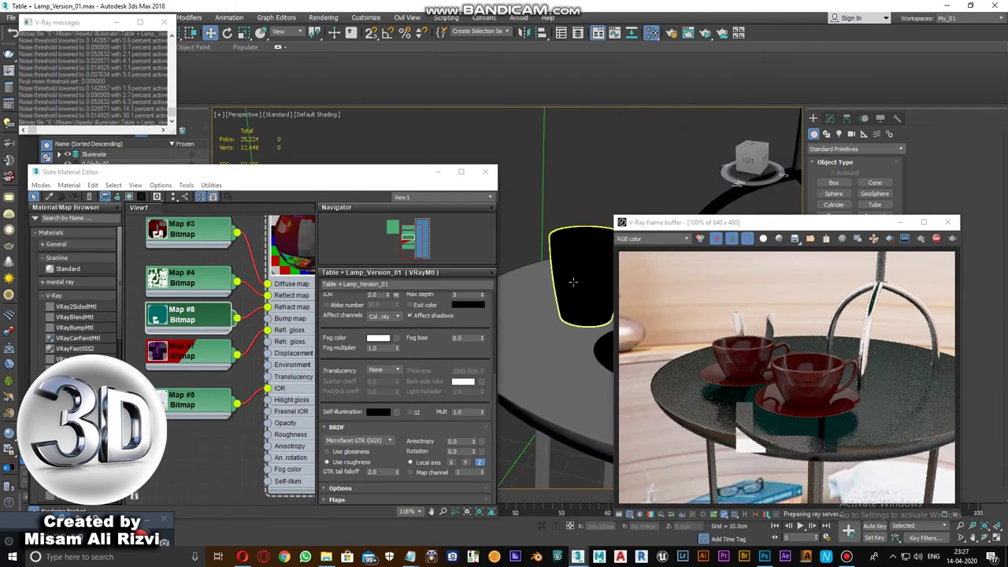
left_click(584, 275)
scroll(584, 275, "down", 5)
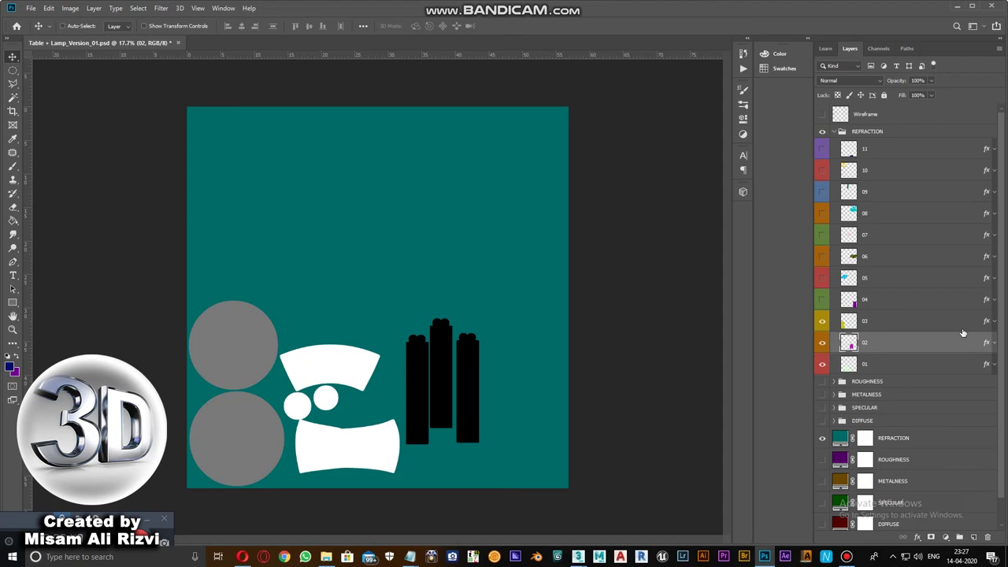
- Set the circle layer and layer 04 overlays to black, revealing layers 05 and 06
double_click(963, 333)
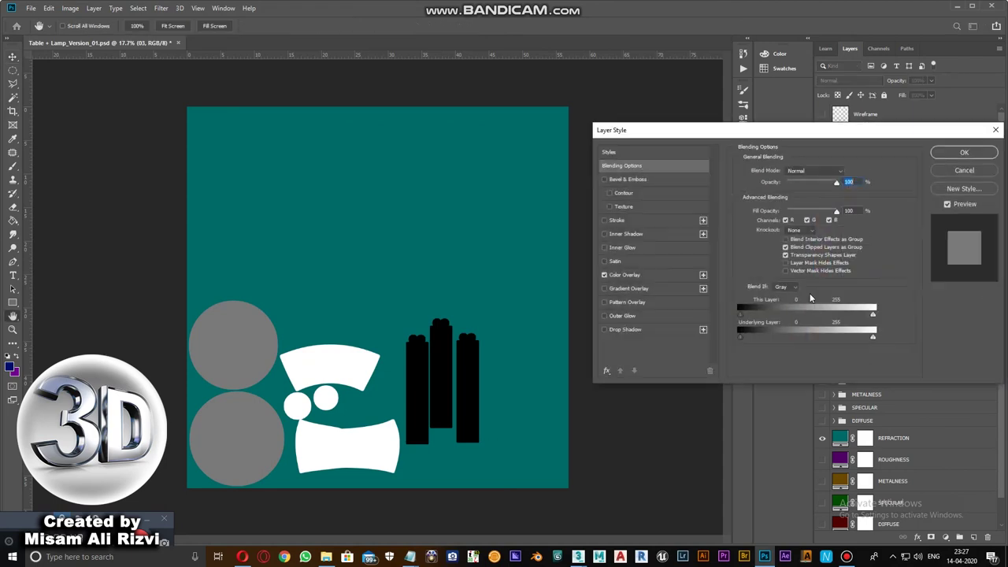
left_click(843, 168)
left_click(844, 133)
left_click(934, 153)
left_click(822, 300)
left_click(987, 304)
double_click(988, 303)
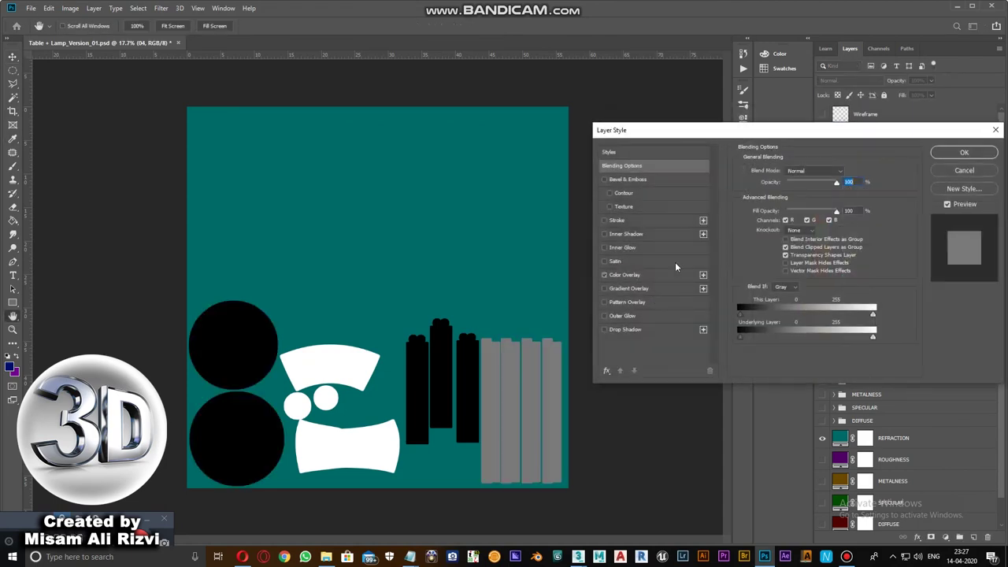
left_click(844, 168)
left_click(848, 134)
left_click(951, 141)
left_click(864, 277)
left_click_drag(823, 277, 822, 256)
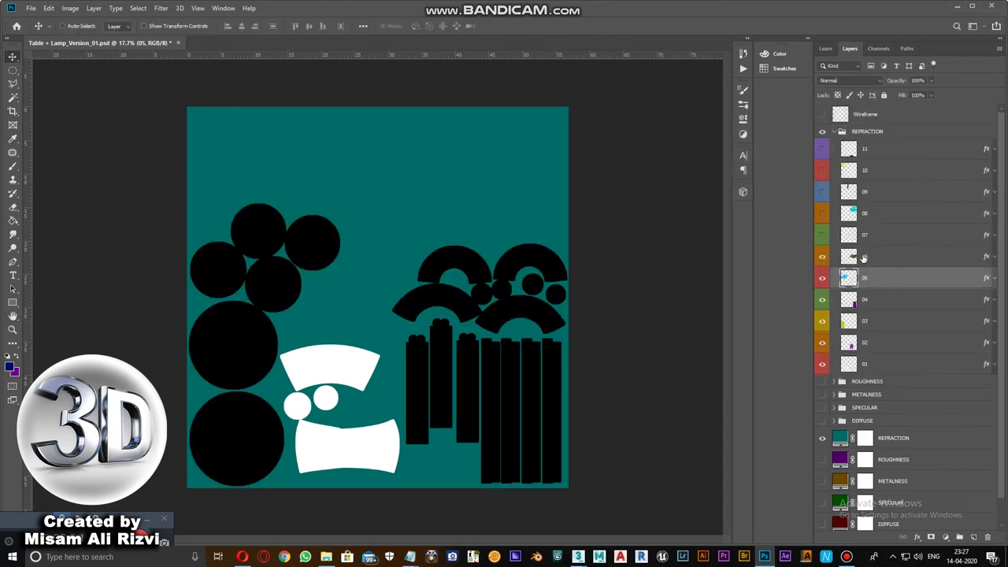
- Set the Color Overlays of layers 07 and 08 to black
double_click(984, 240)
left_click(843, 168)
left_click(843, 133)
left_click(935, 153)
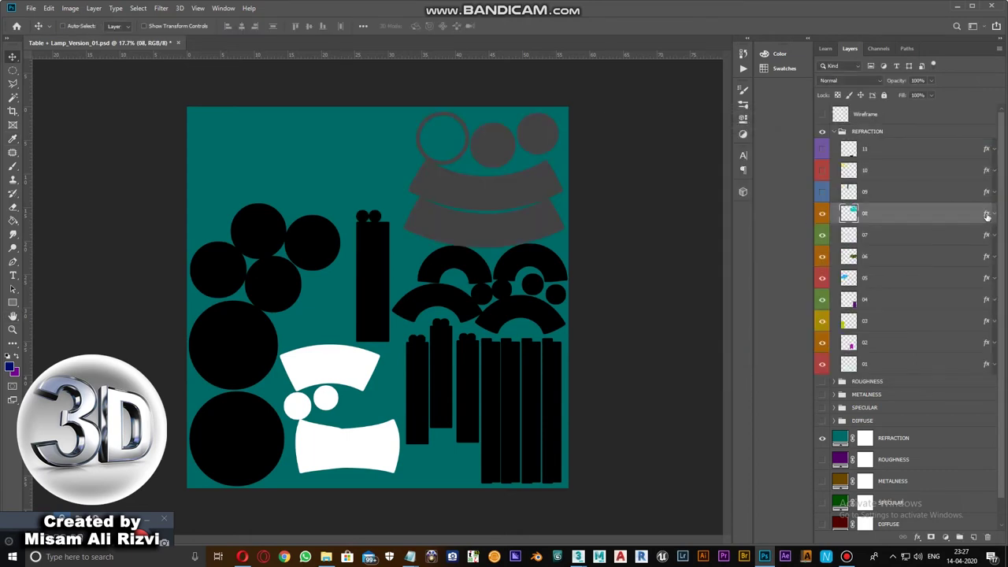
double_click(988, 214)
left_click(844, 168)
left_click(844, 133)
left_click(934, 153)
- Show layer 09 and set its overlay to black
left_click(822, 191)
left_click(890, 191)
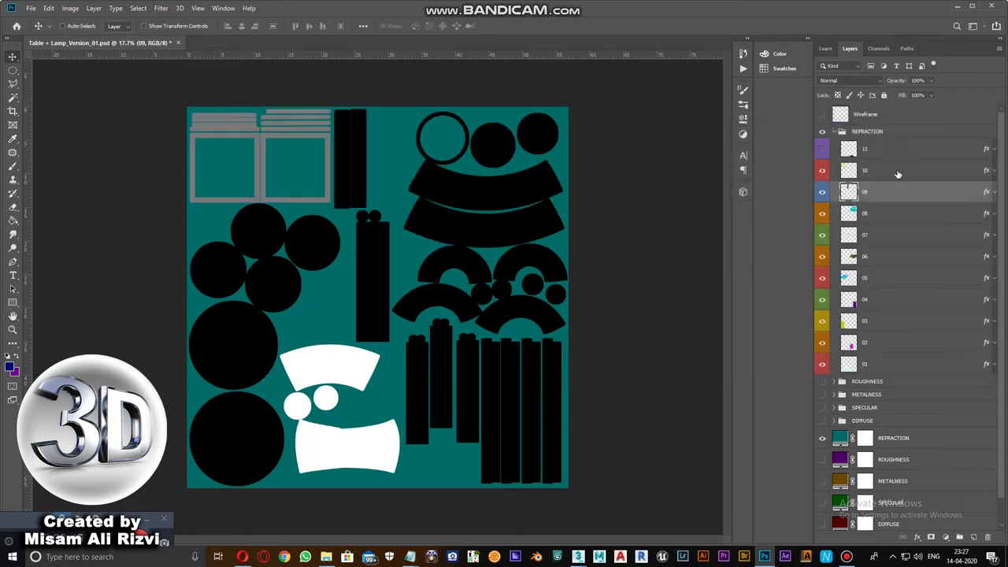
double_click(988, 192)
left_click(843, 169)
left_click(844, 133)
left_click(934, 153)
left_click(866, 170)
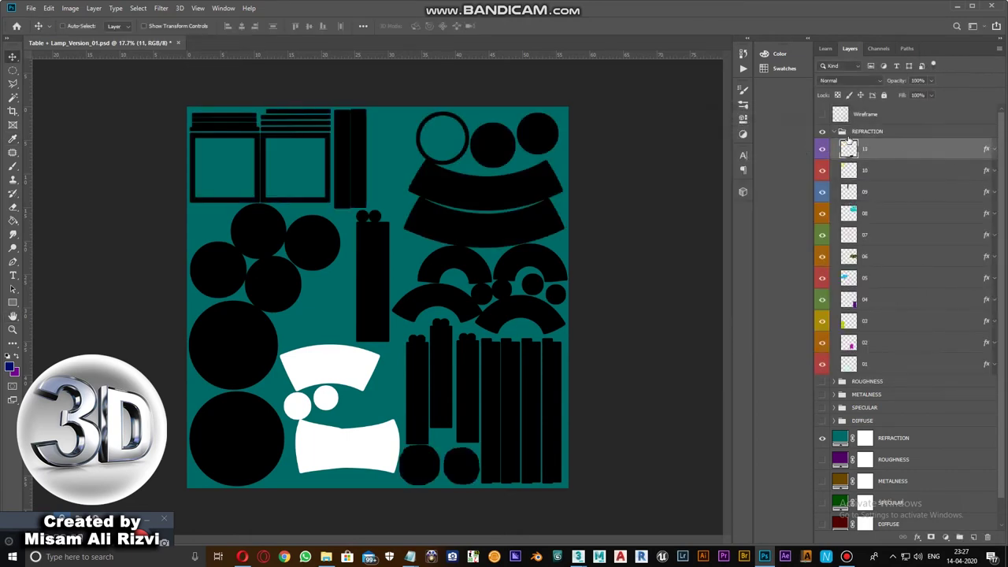
- Collapse the REFRACTION group and save over REFRACTION.jpg
left_click(835, 132)
key("ctrl+shift+s")
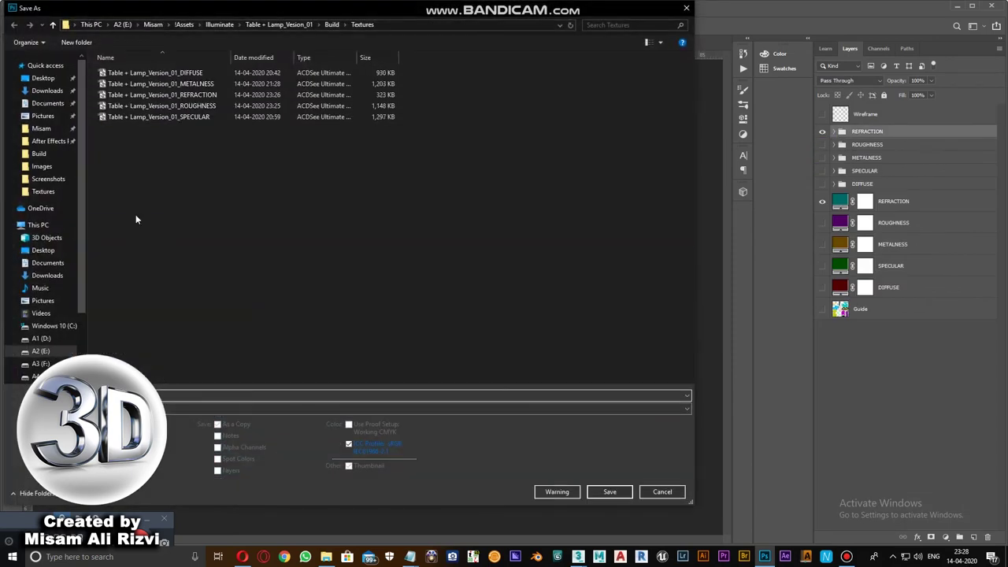
double_click(192, 94)
left_click(534, 279)
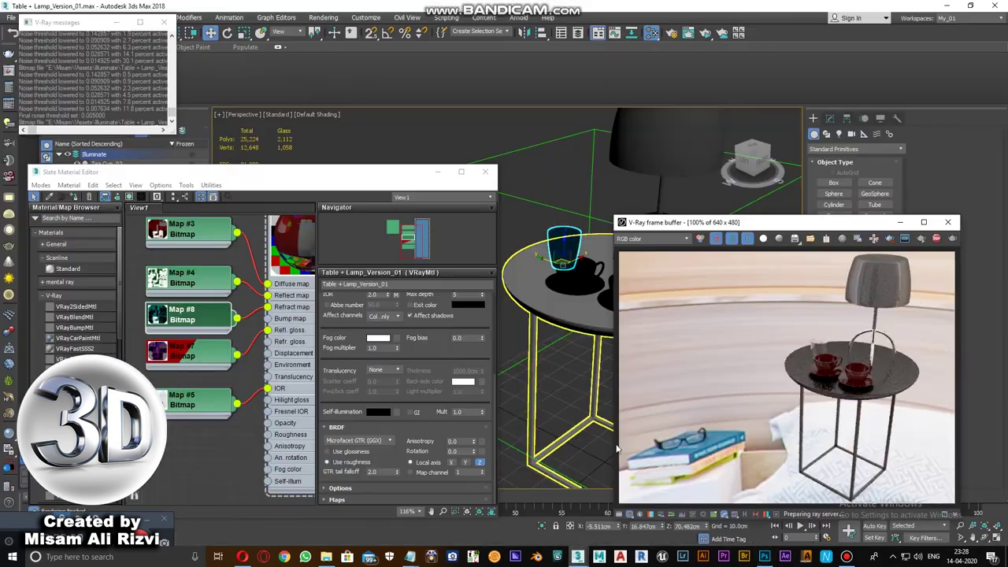
key("z")
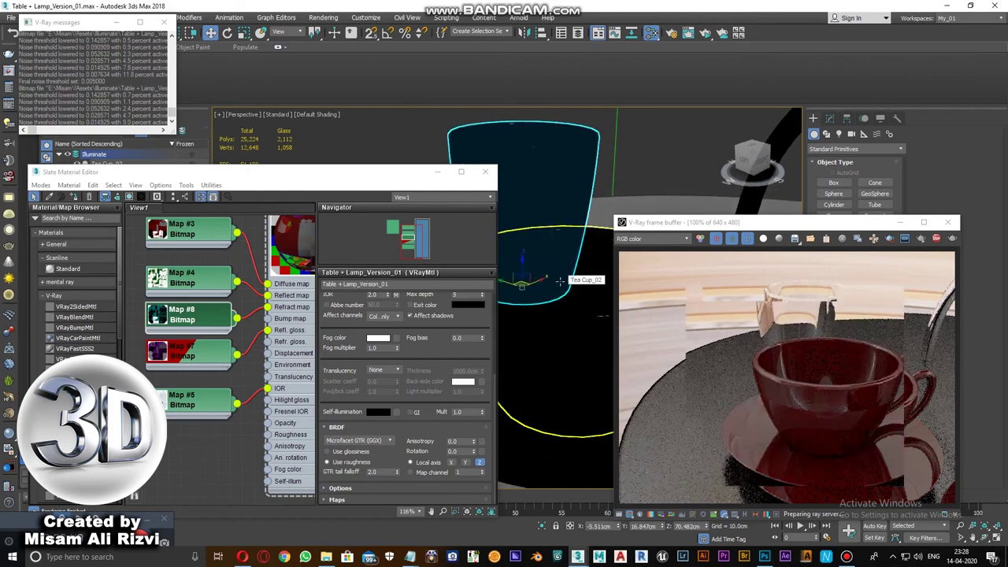
scroll(559, 281, "down", 3)
scroll(559, 281, "down", 3)
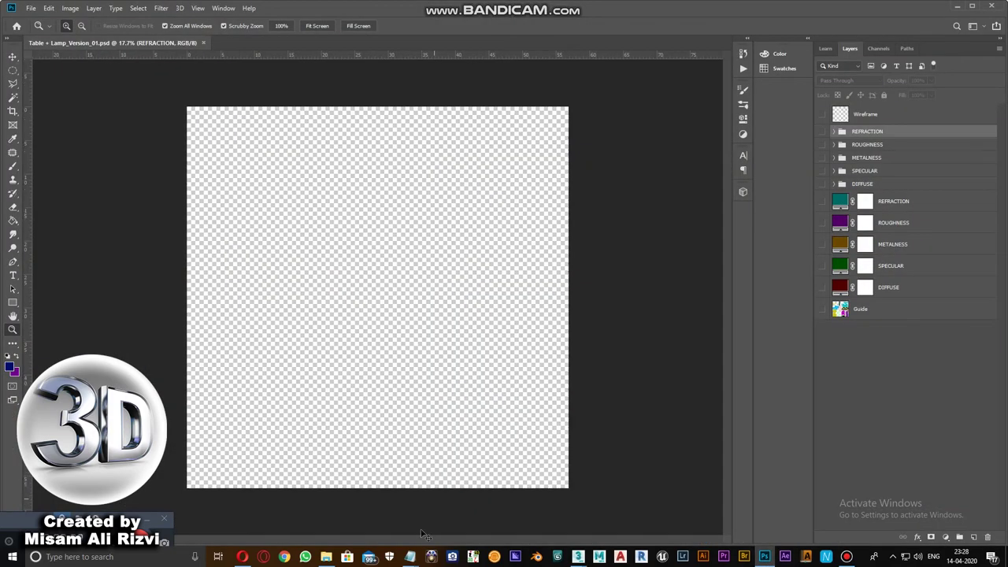
left_click(410, 557)
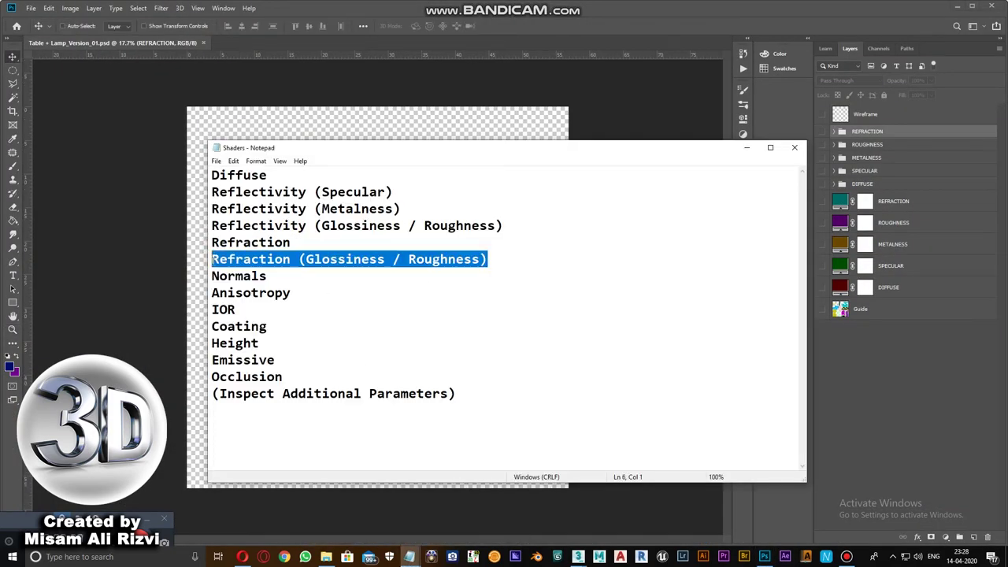
left_click(579, 557)
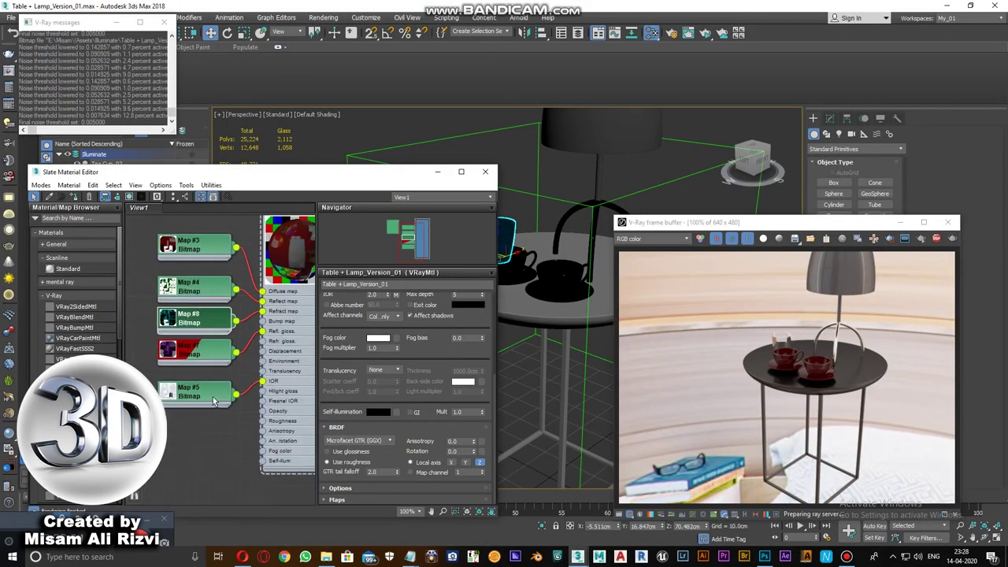
left_click(764, 557)
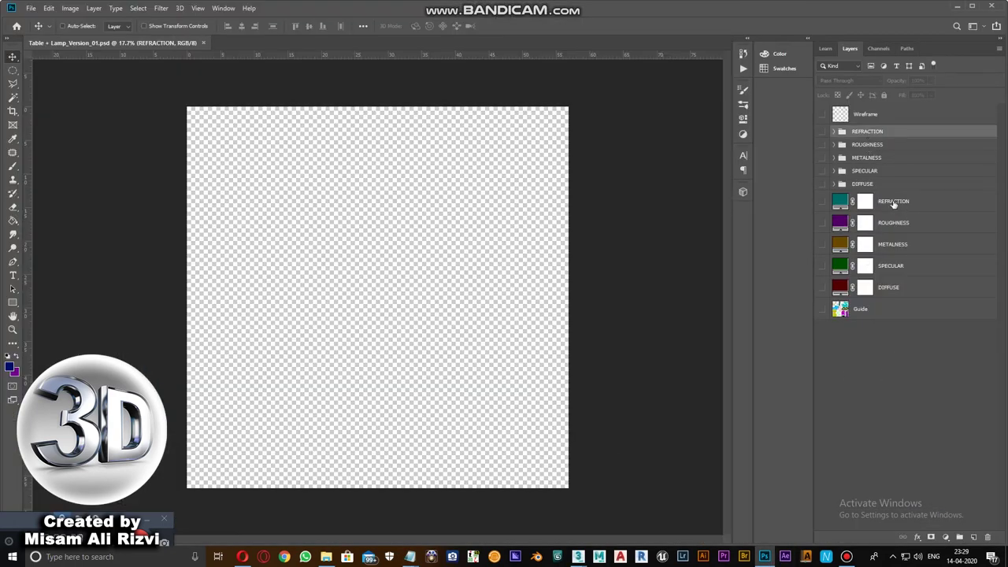
- Add a purple Solid Color fill layer and move it into place in the stack
left_click(946, 536)
left_click(929, 350)
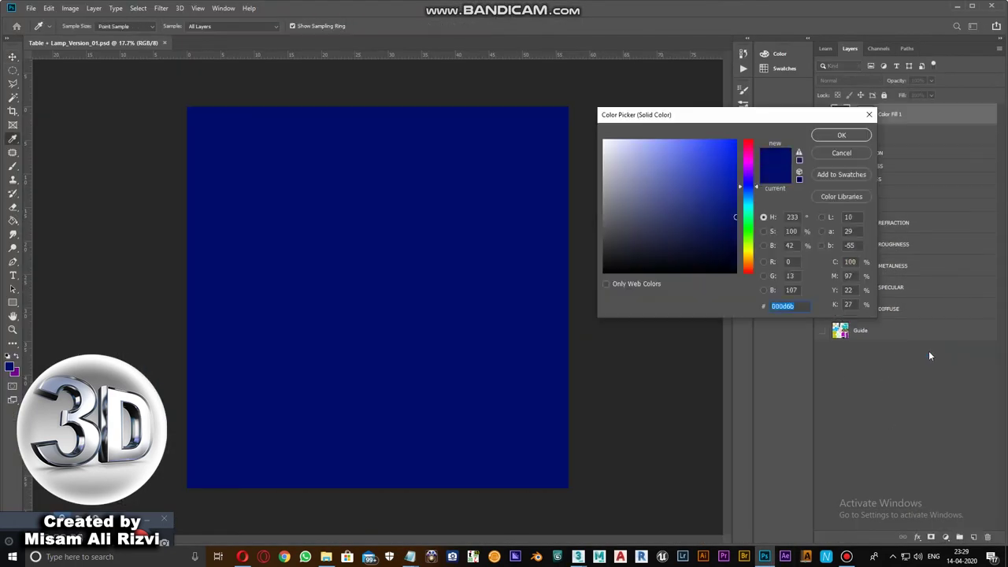
left_click(732, 264)
left_click(748, 211)
left_click(748, 176)
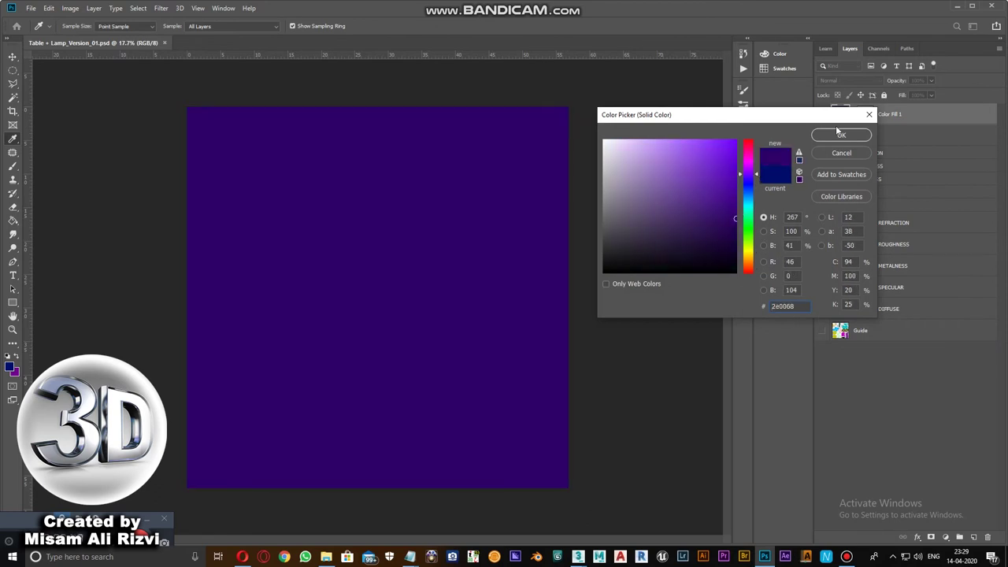
left_click(841, 135)
left_click_drag(902, 219, 902, 201)
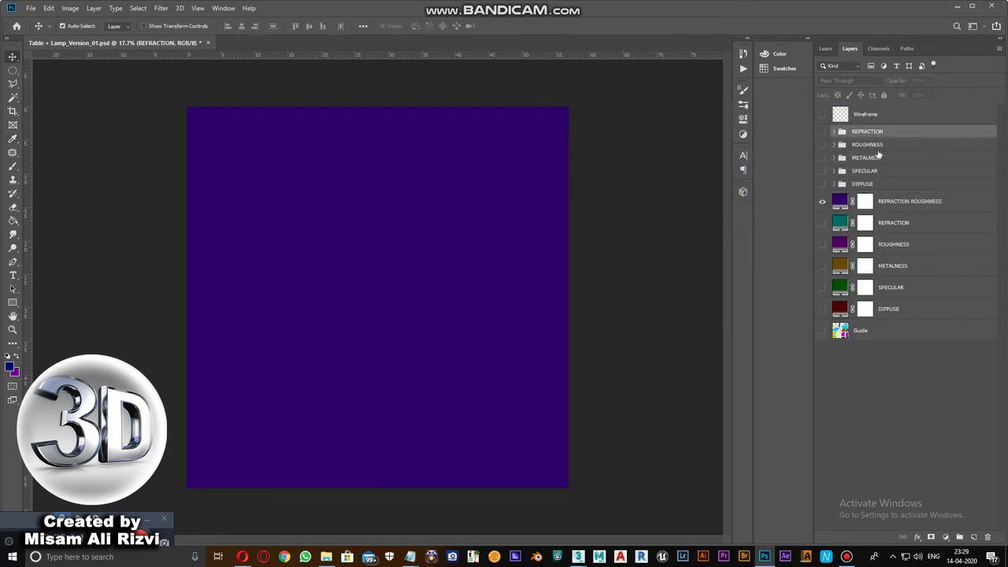
- Edit layer 01's overlay colour in the REFRACTION ROUGHNESS group
left_click(836, 130)
double_click(906, 364)
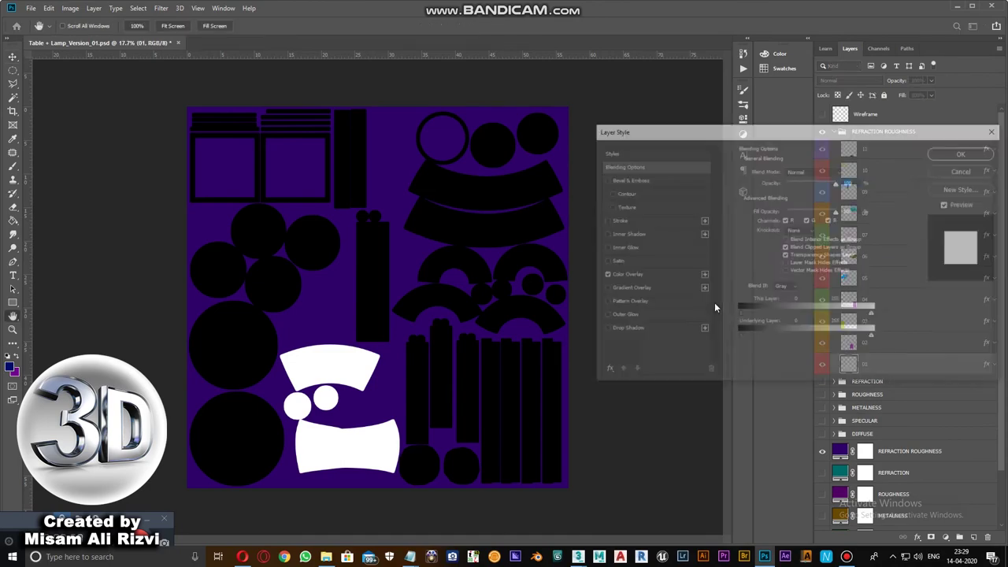
left_click(701, 242)
left_click(841, 136)
key("Return")
- Save a copy of the texture as a JPEG in Build\Textures
key("ctrl+shift+s")
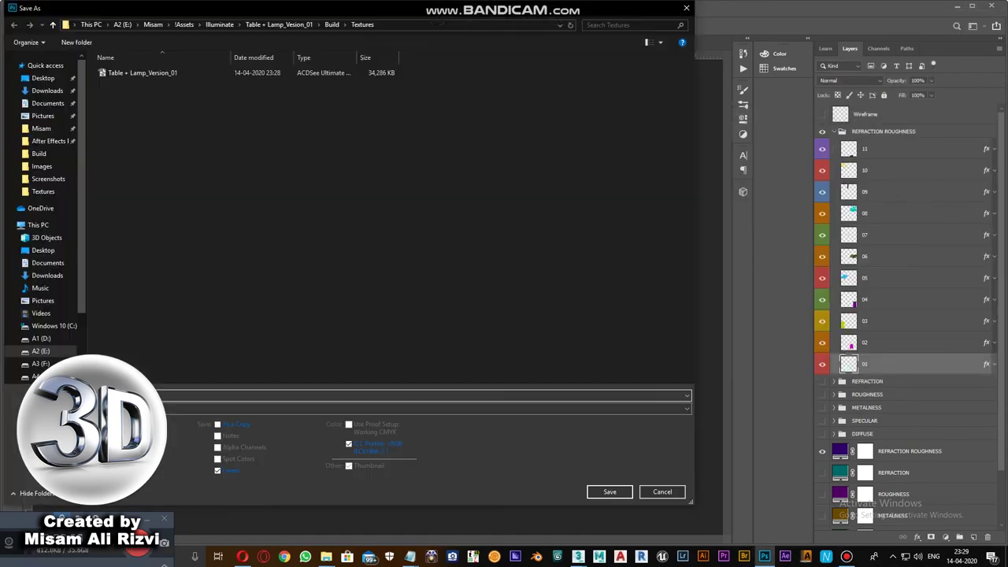
key("Return")
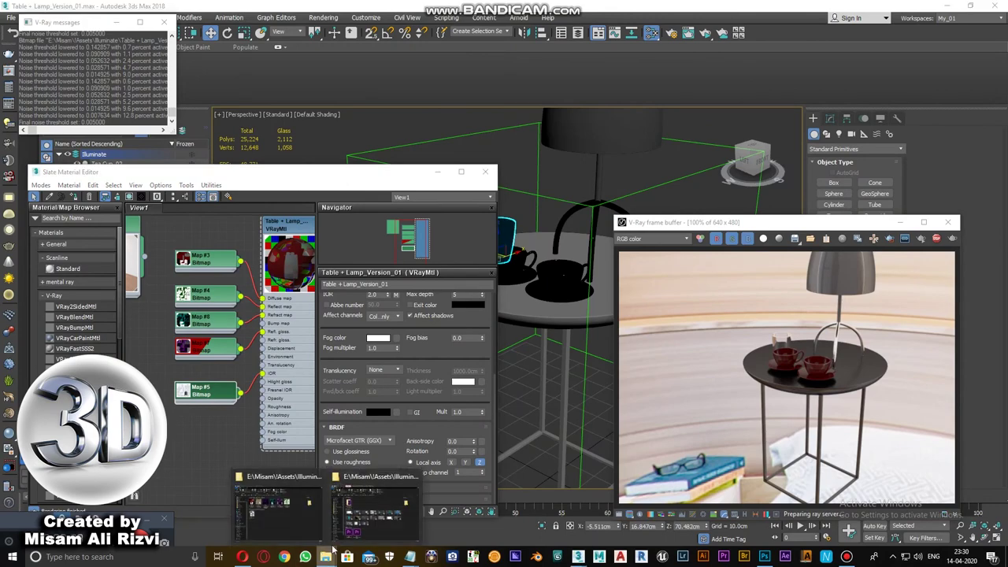
left_click(374, 508)
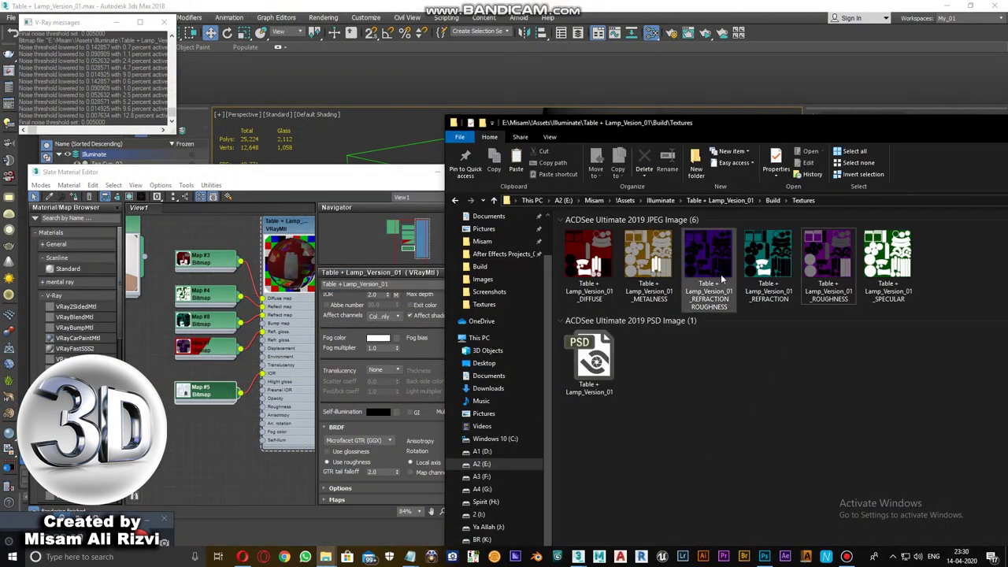
- Bring in the REFRACTION ROUGHNESS JPEG as bitmap Map #9 for the table material, with its output inverted
left_click_drag(721, 274, 198, 371)
left_click(425, 171)
scroll(322, 191, "up", 3)
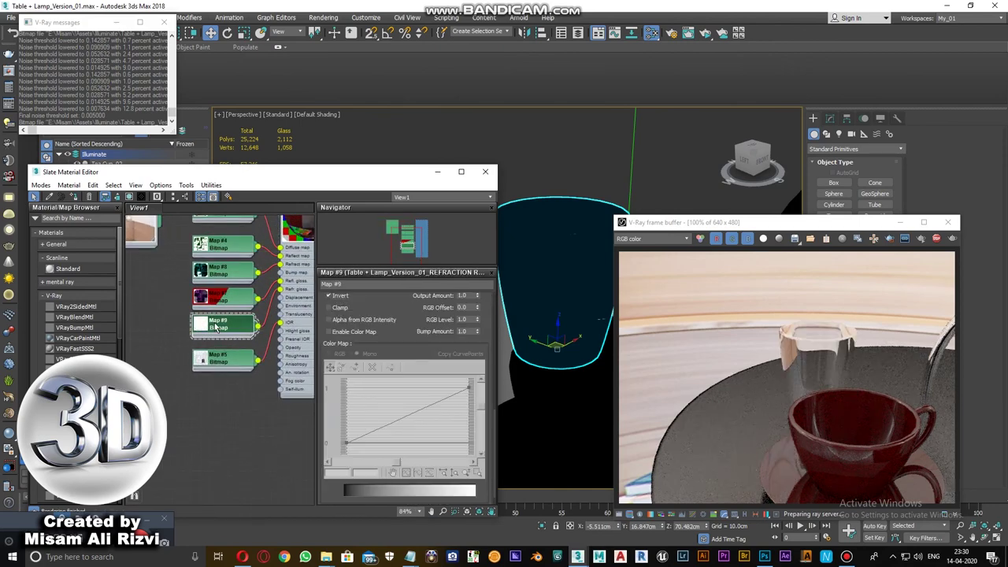
scroll(215, 327, "down", 3)
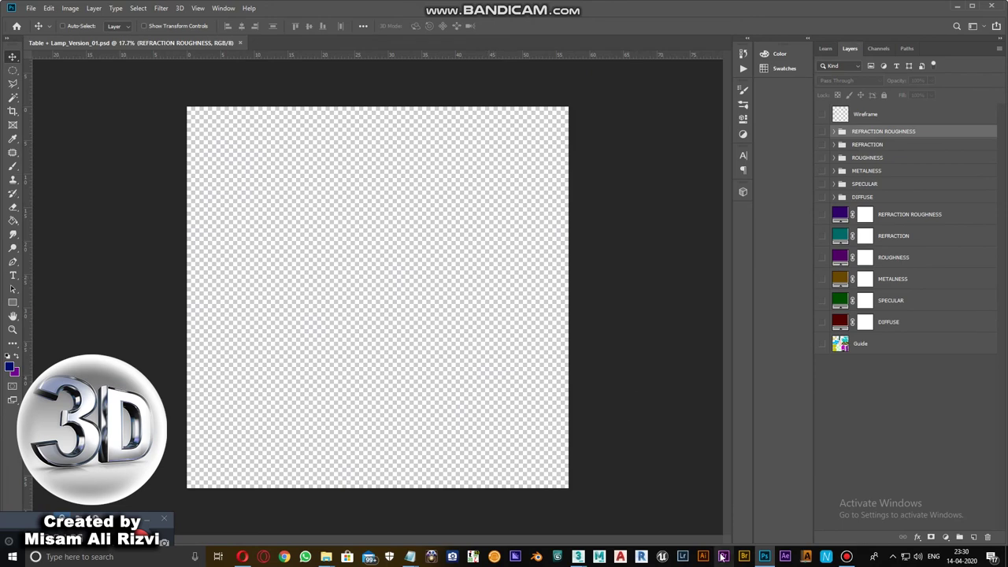
left_click(772, 557)
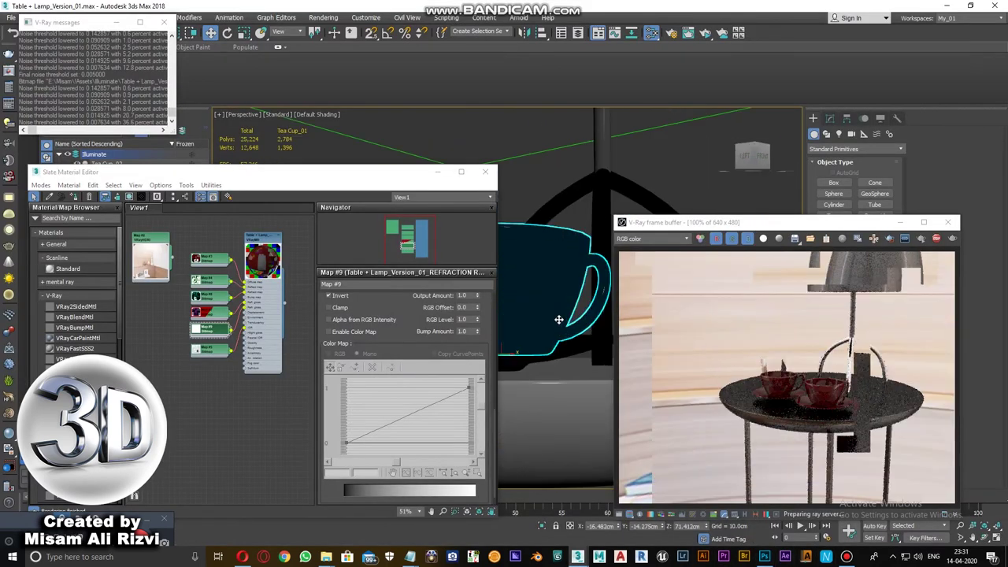
- Review the table's VRayMtl parameters in the Slate Material Editor
left_click(764, 557)
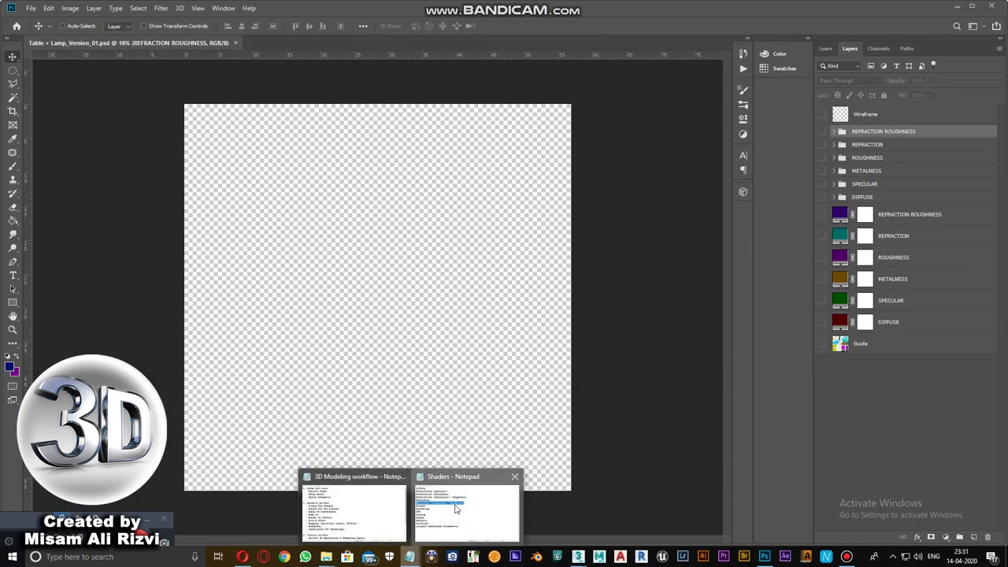
left_click(462, 504)
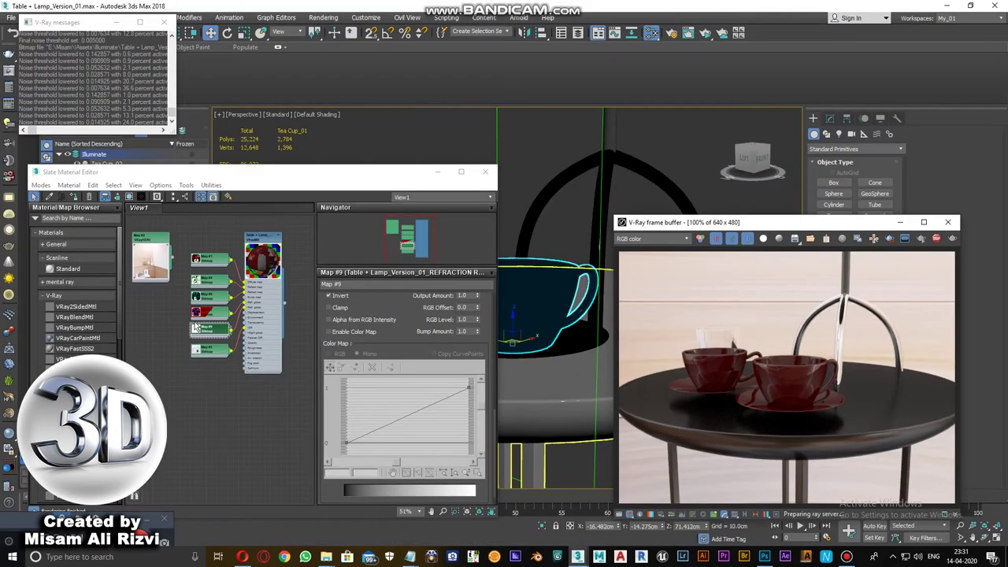
middle_click_drag(196, 328, 156, 334)
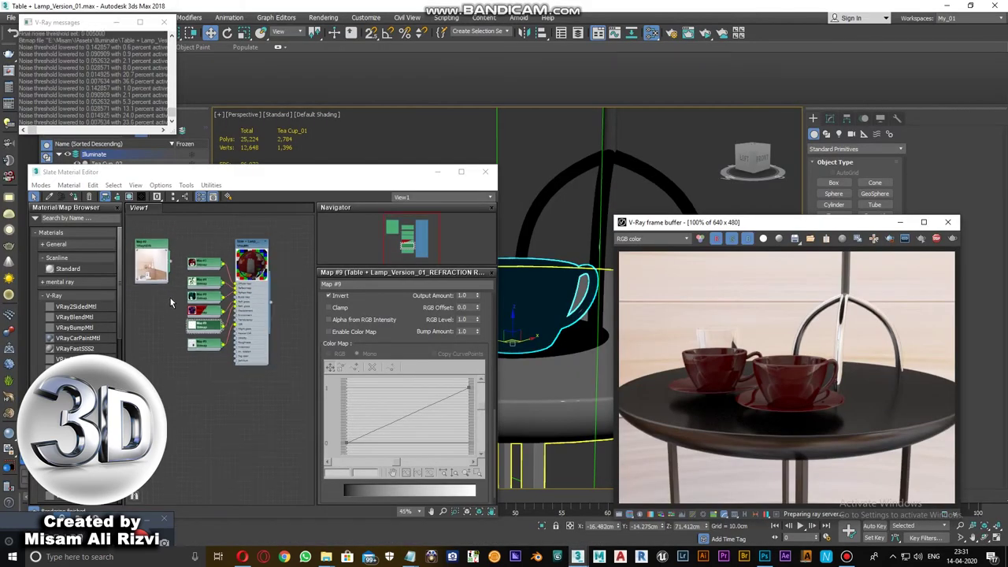
right_click(218, 247)
left_click(268, 337)
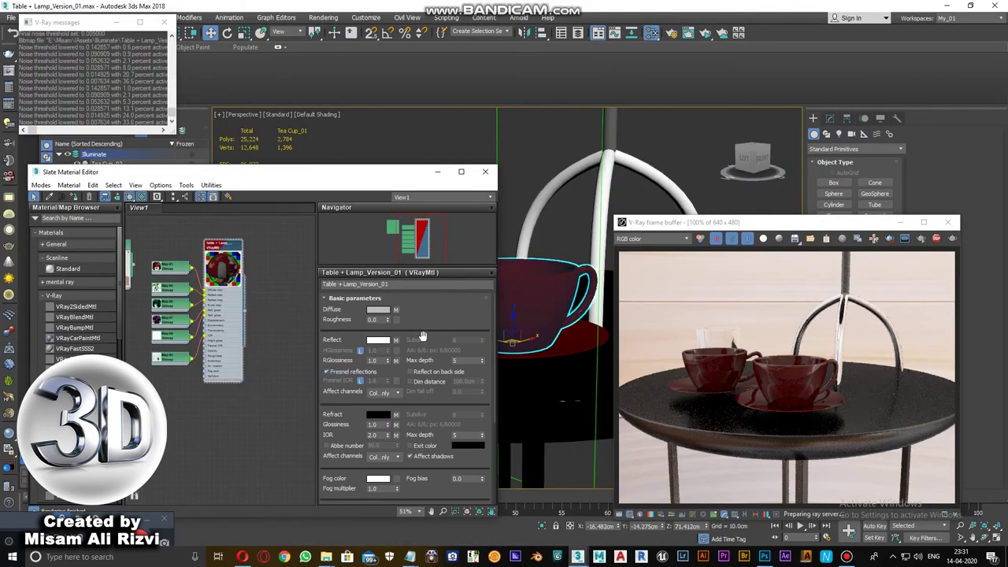
scroll(422, 337, "down", 2)
scroll(426, 347, "down", 1)
scroll(431, 360, "down", 1)
scroll(431, 360, "down", 2)
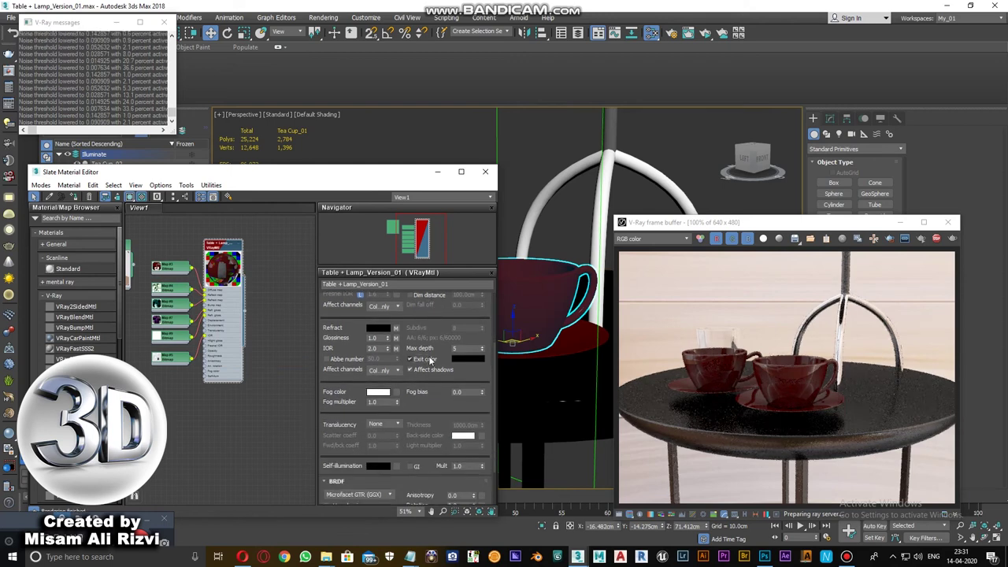
scroll(431, 360, "down", 2)
scroll(430, 360, "down", 2)
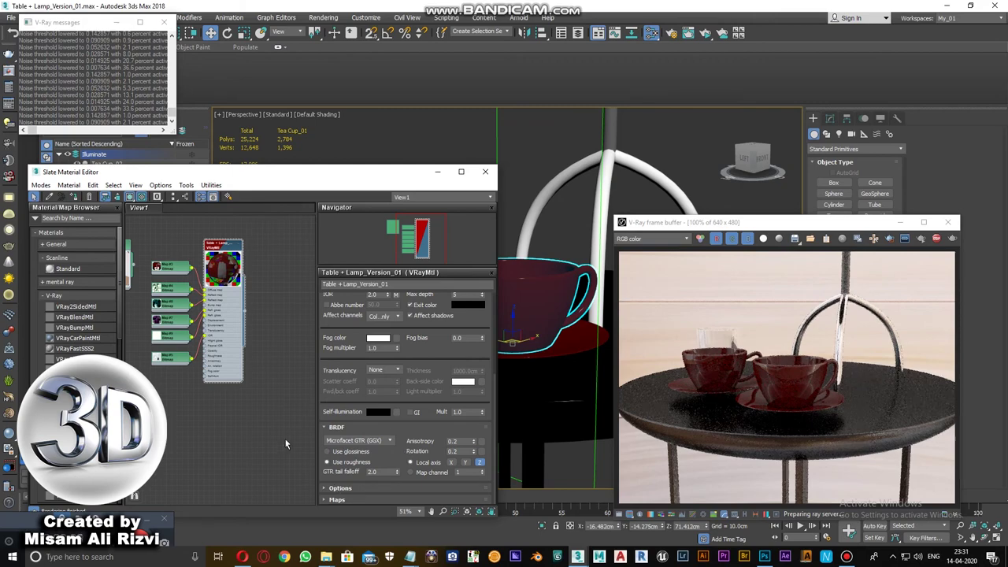
scroll(286, 443, "up", 2)
- Close the material editor and render window, then bring up the 3D Modeling workflow notes
mouse_move(409, 557)
left_click(351, 512)
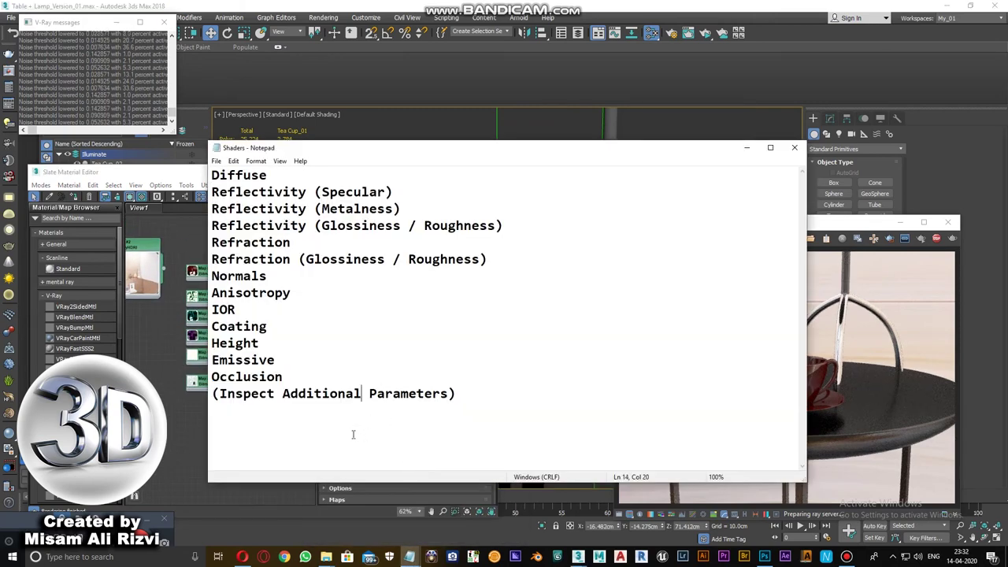
key("alt+Tab")
left_click(485, 173)
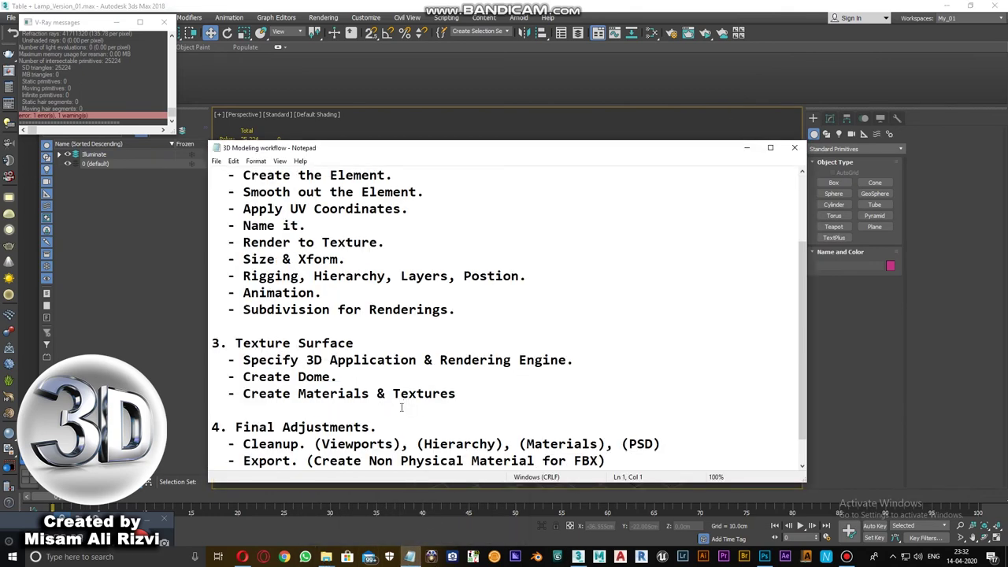
mouse_move(410, 557)
left_click(471, 512)
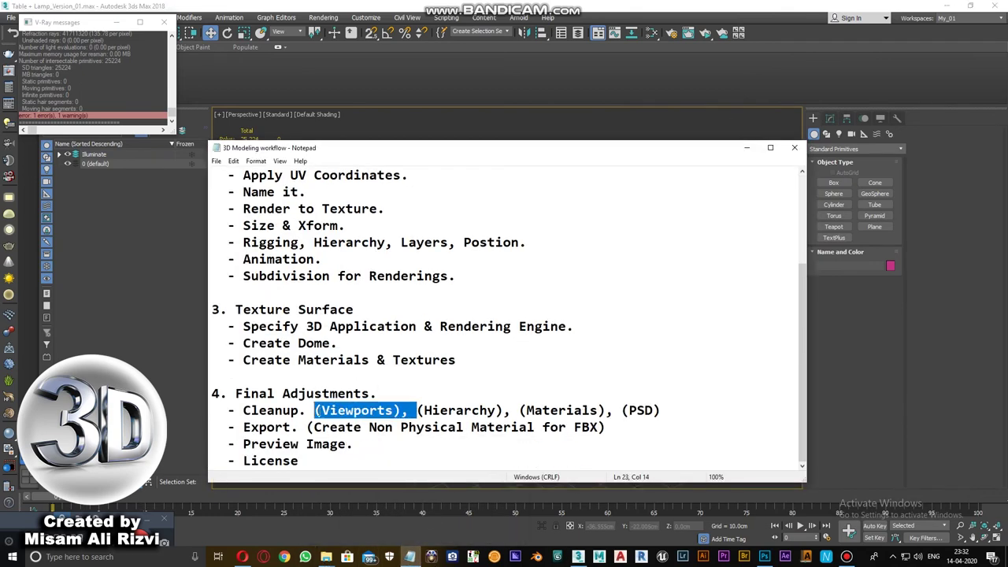
- Show the Left and Perspective viewports side by side
key("alt+Tab")
scroll(404, 271, "up", 2)
scroll(393, 272, "up", 2)
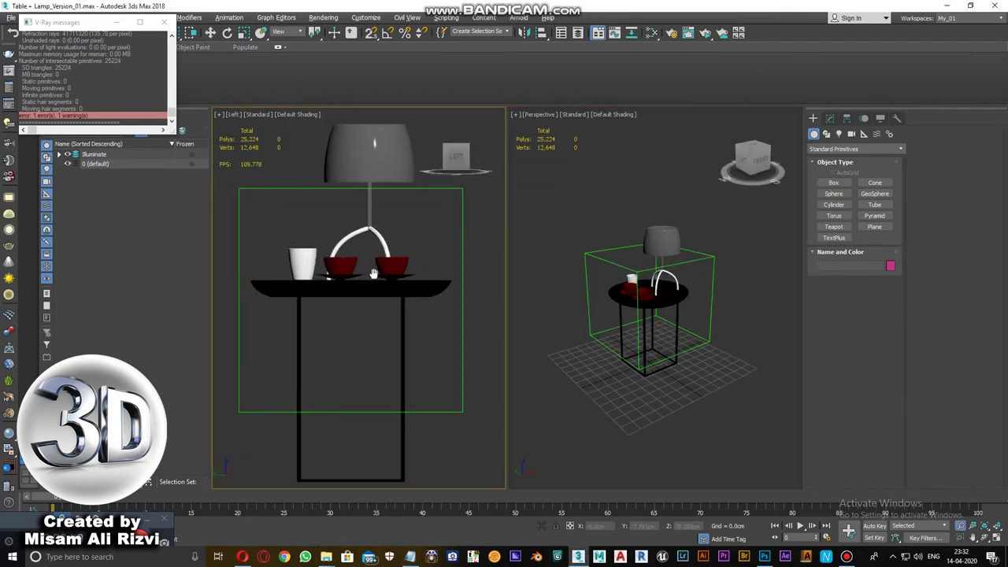
scroll(375, 274, "down", 1)
scroll(654, 307, "up", 2)
scroll(653, 307, "up", 1)
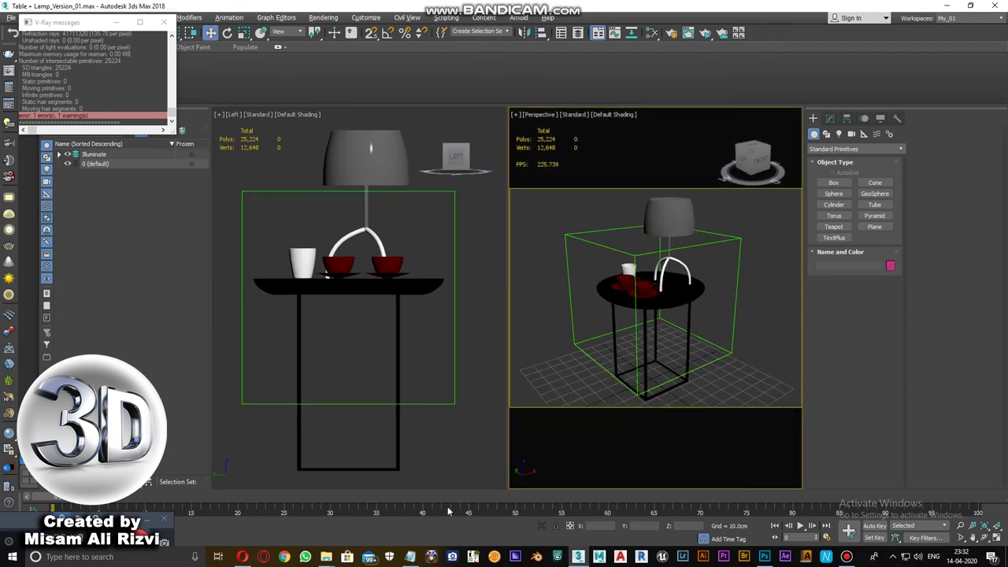
key("alt+Tab")
key("alt+Tab")
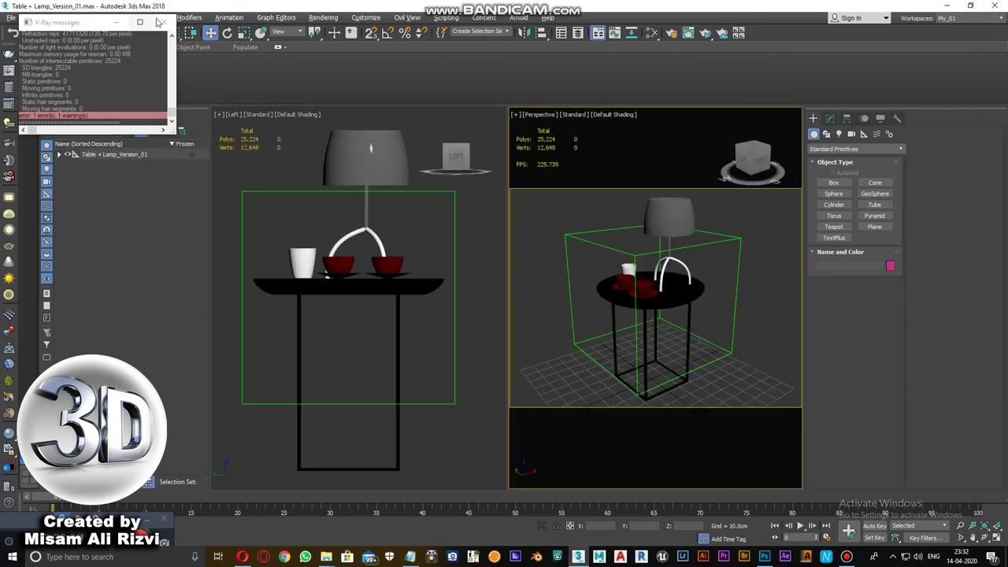
- Close the V-Ray messages window and bring up the node material editor
left_click(160, 23)
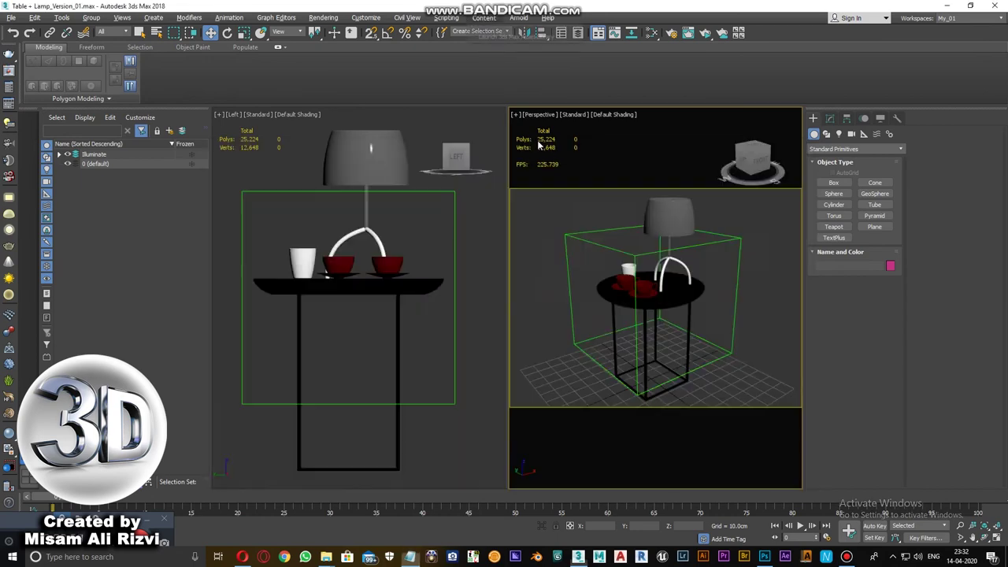
key("m")
key("alt+Tab")
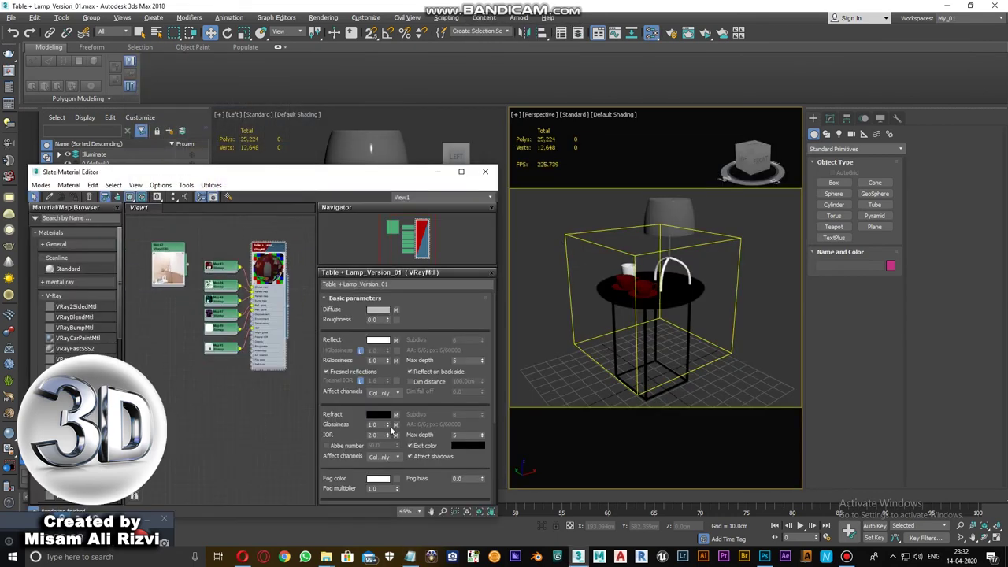
key("alt+Tab")
- Permanently delete the leftover PSD from the Textures folder with Shift+Delete
left_click(326, 557)
key("shift+Delete")
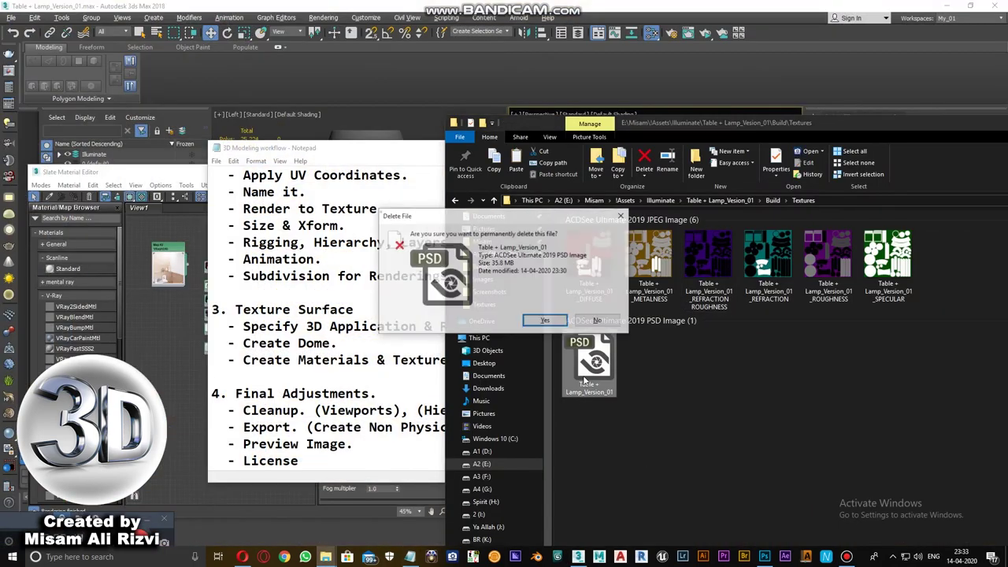
key("Return")
right_click(641, 360)
right_click(628, 340)
left_click(655, 382)
left_click(361, 326)
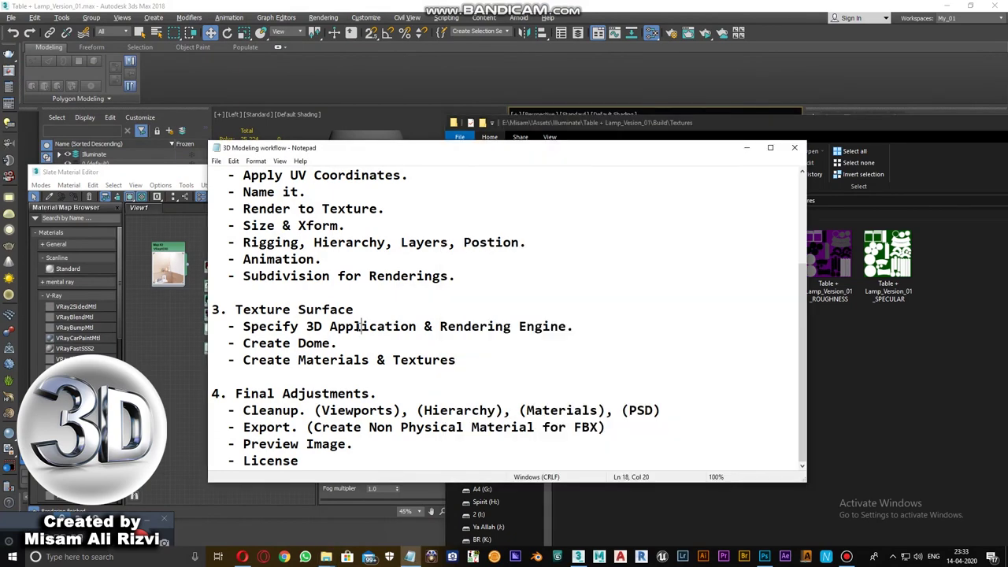
key("alt+Tab")
- Save the scene as Table + Lamp_Version_01 (Non-Physical).max
left_click(11, 18)
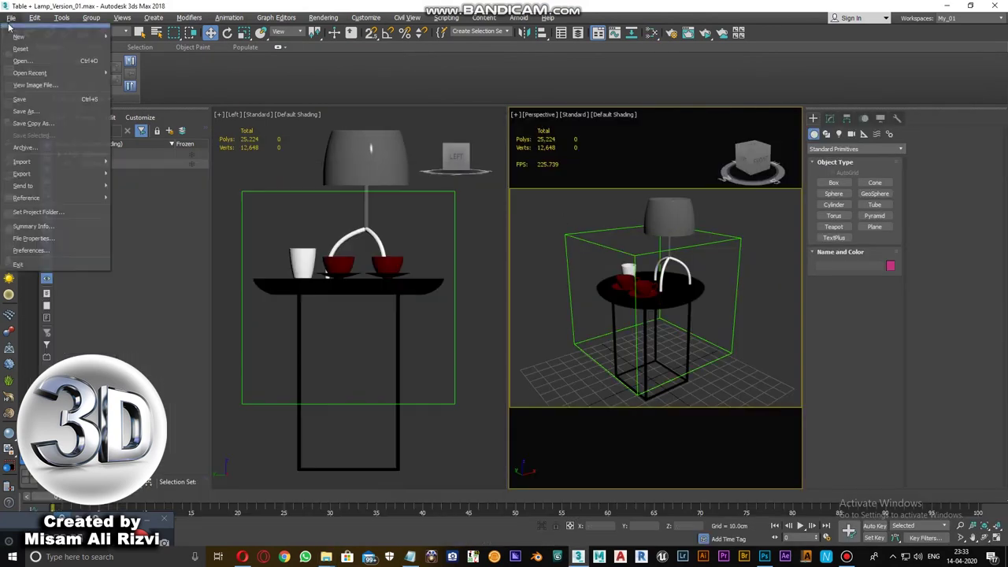
left_click(39, 98)
key("Return")
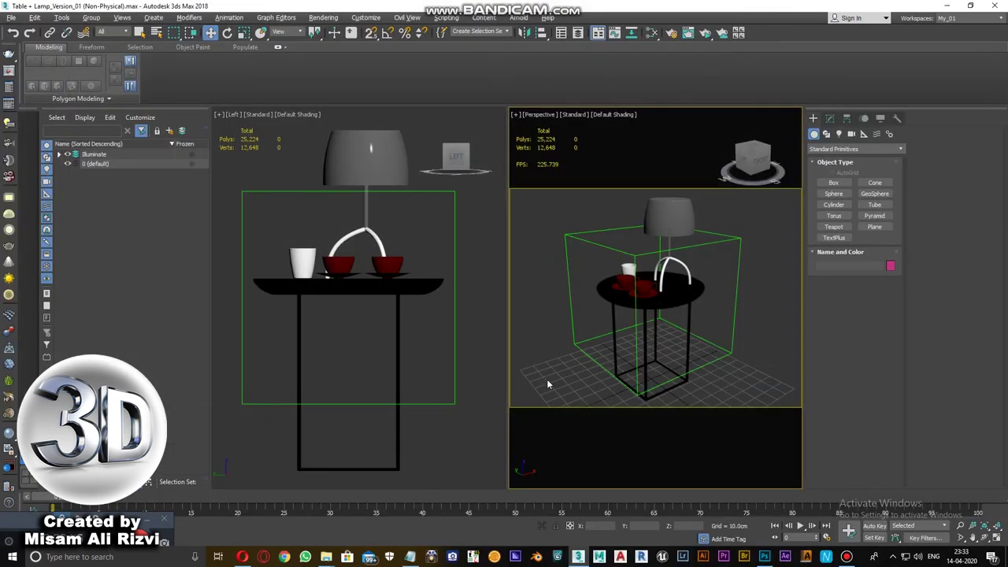
- Replace the table's VRayMtl with a Standard material
key("m")
right_click(408, 95)
left_click(457, 119)
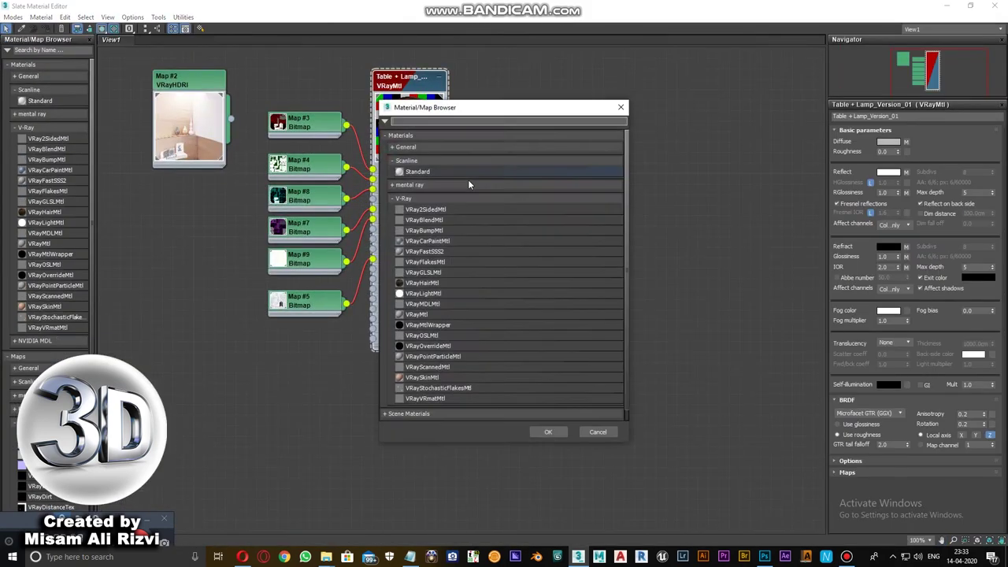
double_click(468, 180)
right_click(490, 134)
- Wire Map #3 into Diffuse and Map #4 into Specular Level, then review Maps #8, #7 and #5
left_click(392, 198)
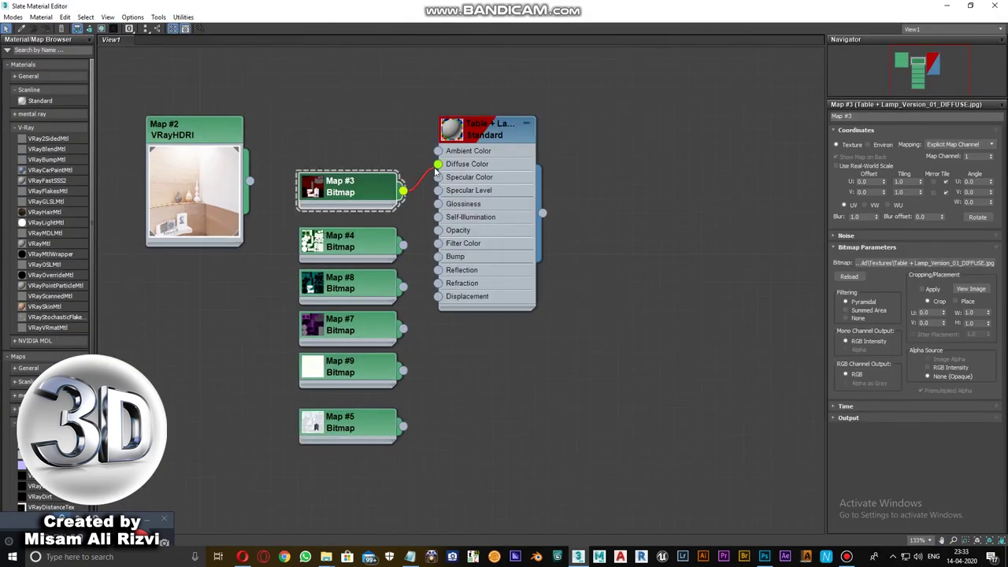
left_click_drag(402, 245, 438, 190)
left_click(364, 294)
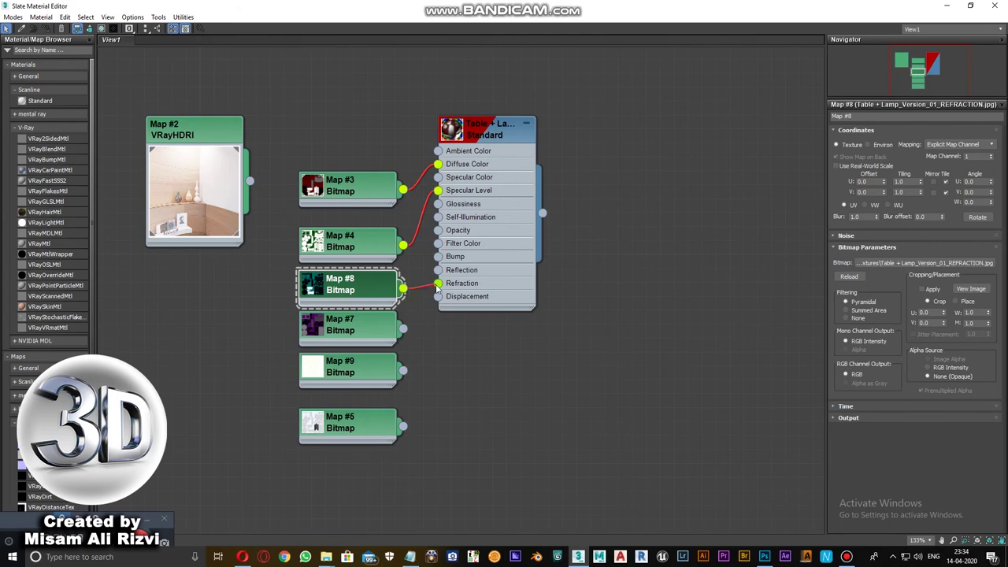
left_click(346, 325)
left_click(839, 416)
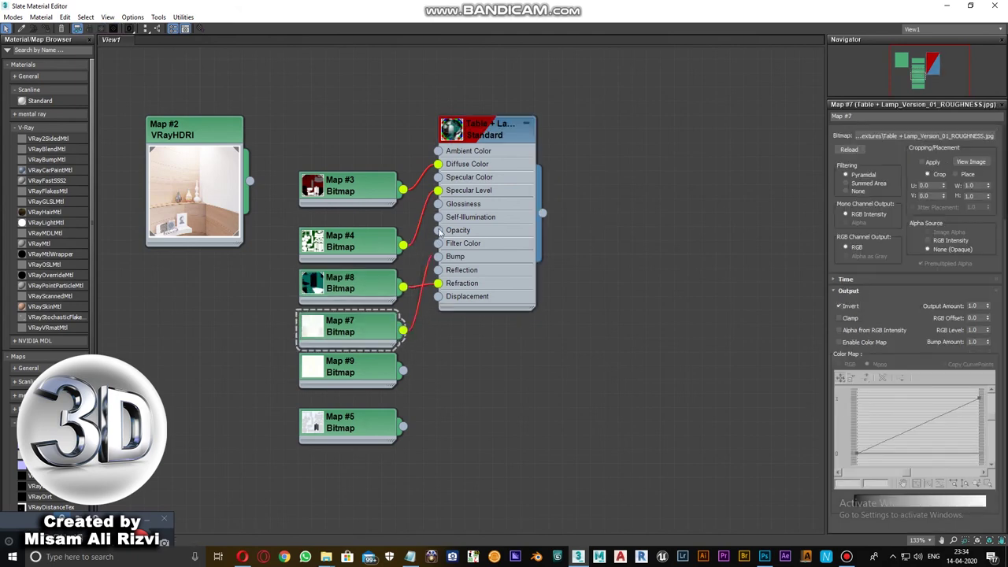
left_click(344, 435)
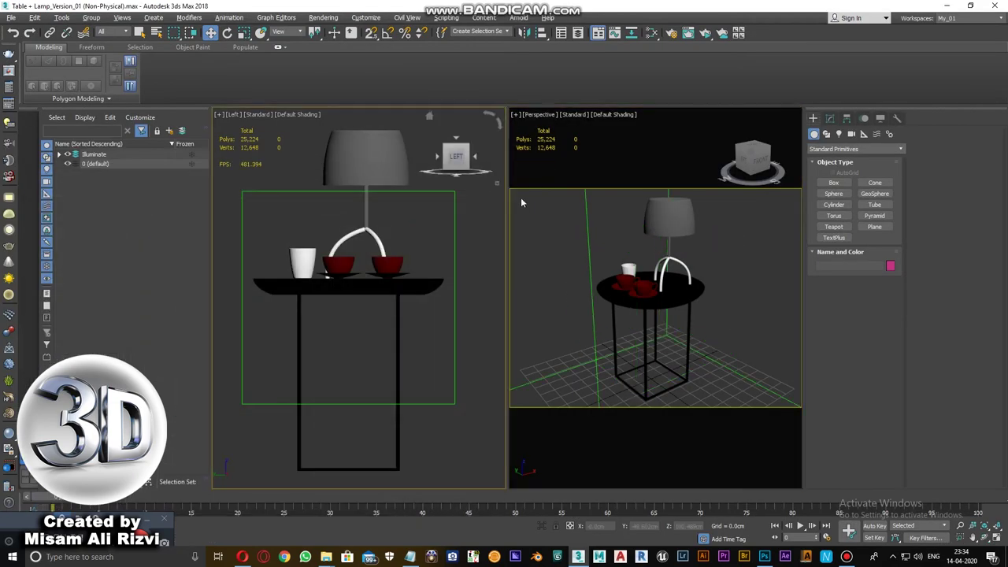
- Export all selected objects as FBX into a new Final_FBX_2013_Binary folder
key("ctrl+a")
left_click(11, 17)
left_click(149, 192)
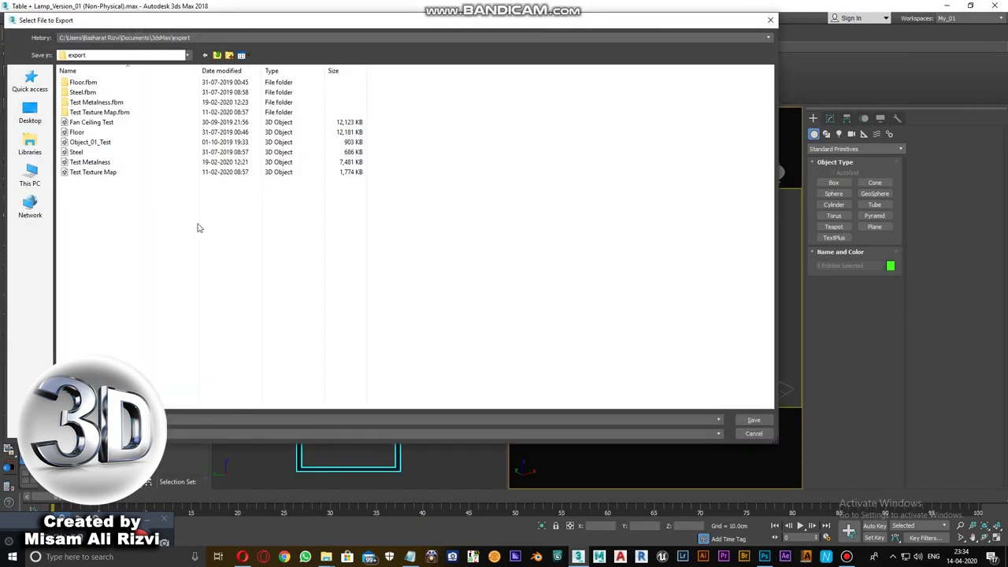
left_click(768, 37)
left_click(157, 44)
double_click(91, 107)
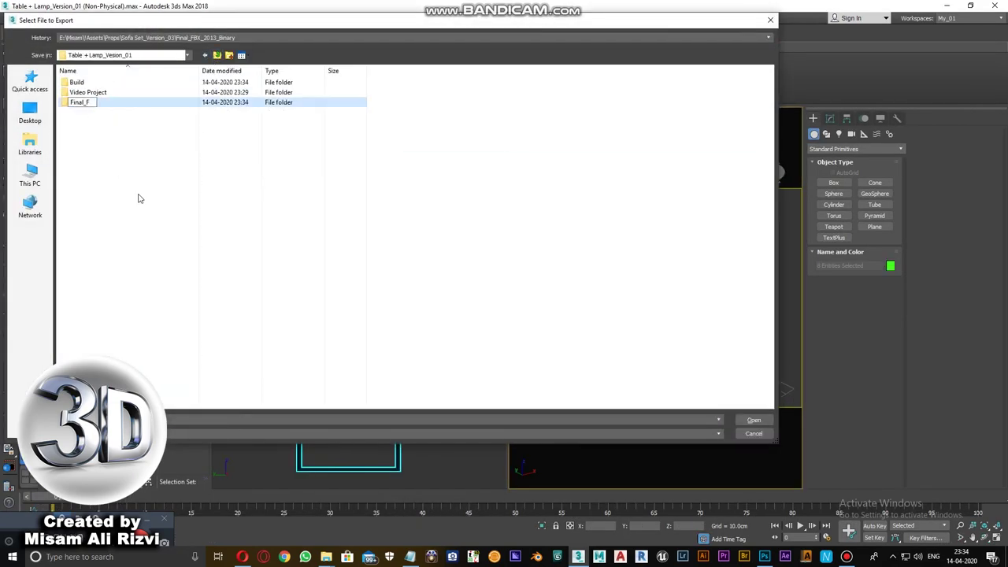
key("Return")
left_click(570, 400)
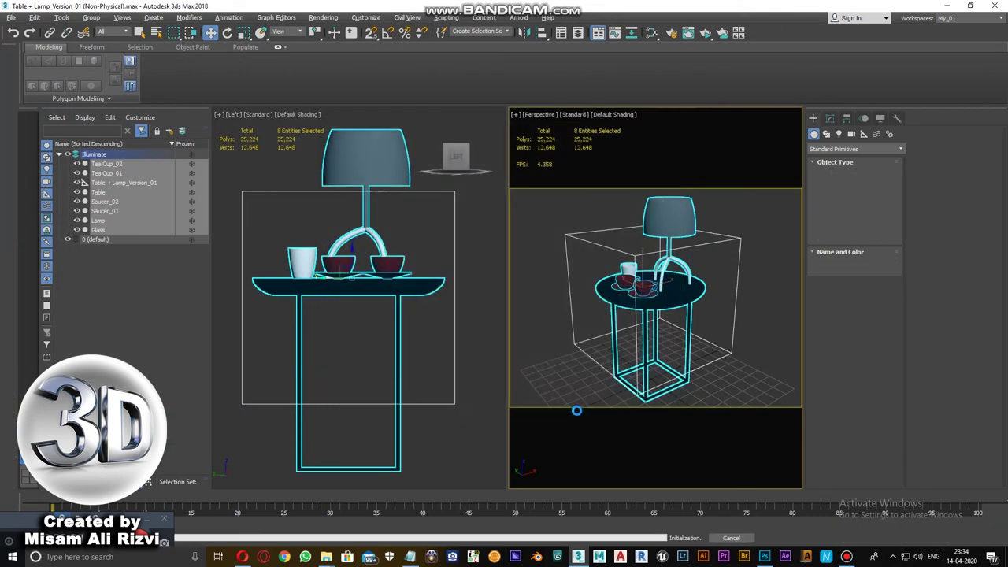
left_click(671, 441)
- Re-export all selected objects, overwriting the existing FBX file
key("m")
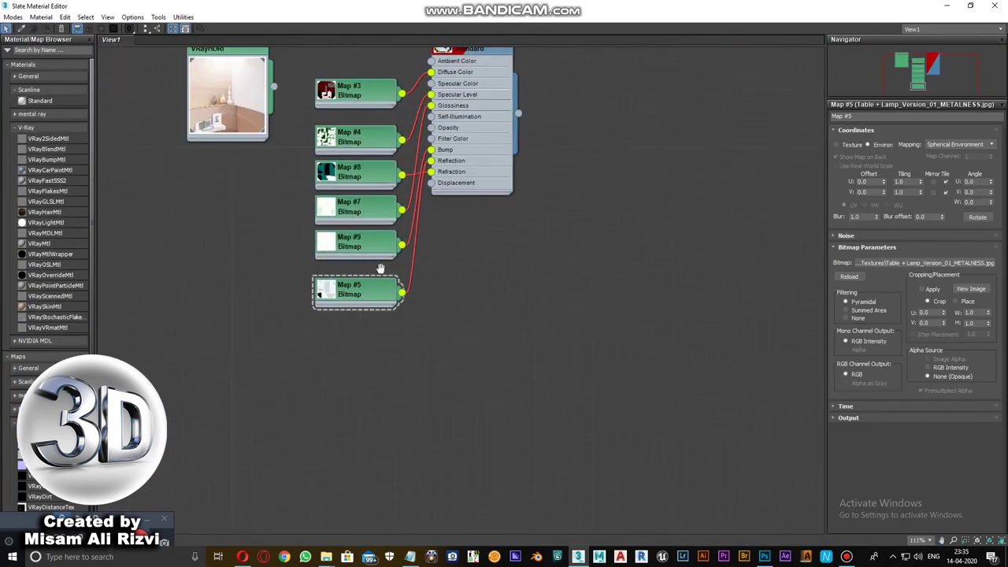
middle_click_drag(381, 268, 382, 279)
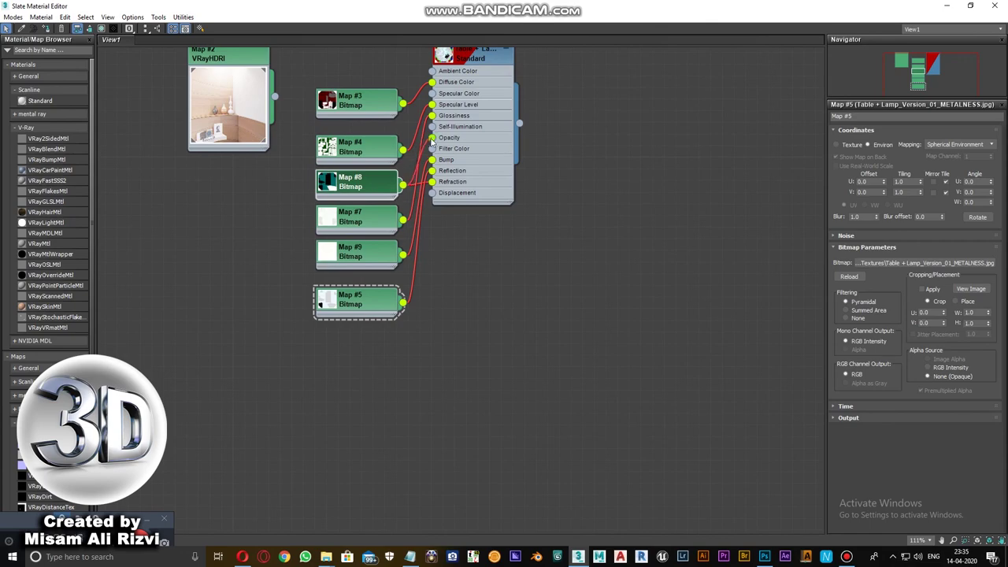
key("m")
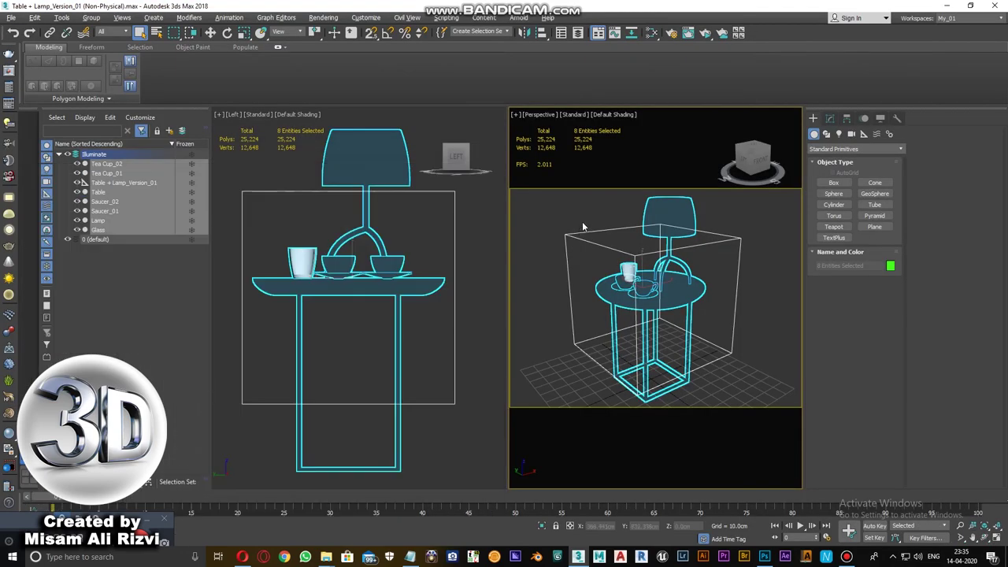
key("ctrl+a")
left_click(11, 17)
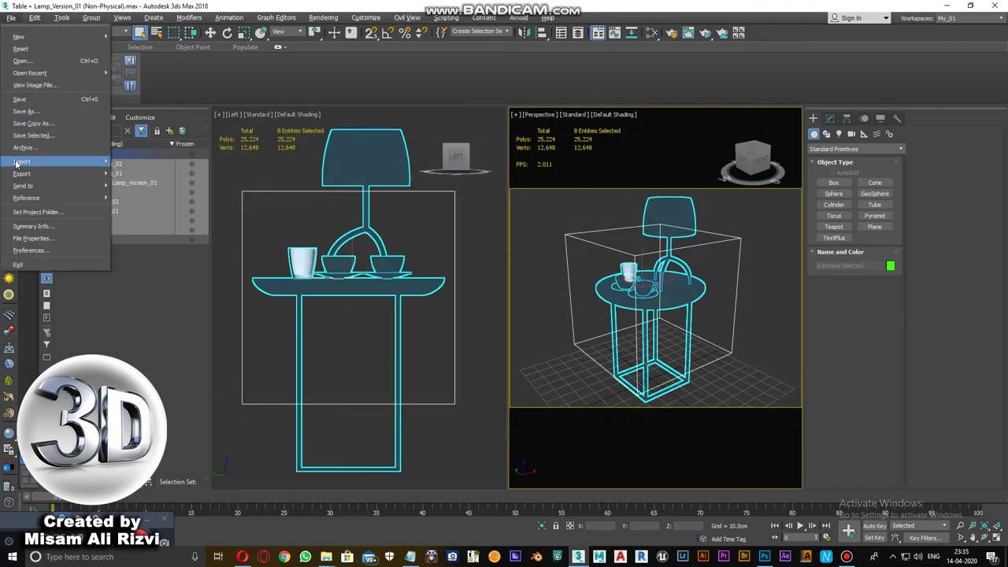
left_click(150, 182)
double_click(103, 85)
left_click(527, 321)
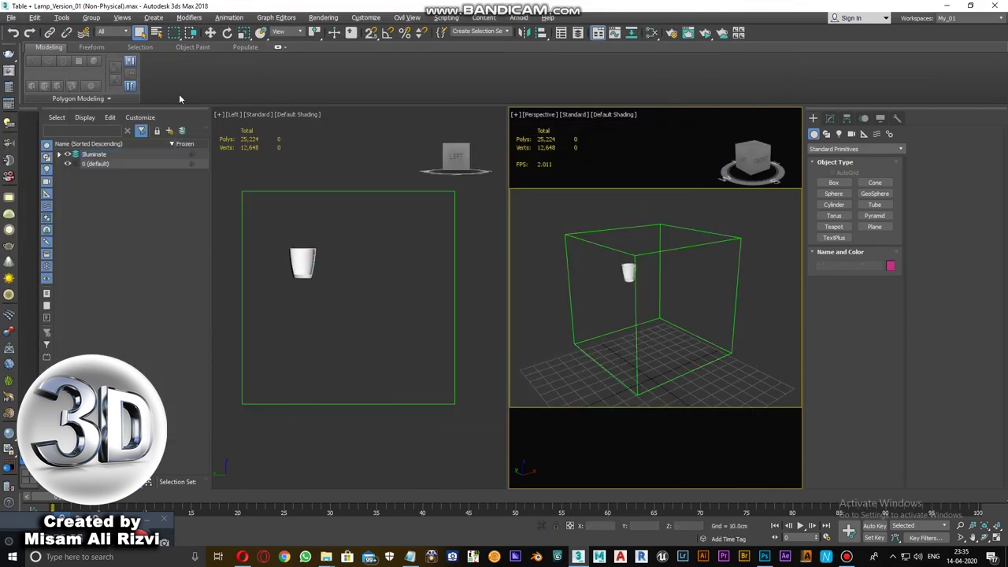
- Reset 3ds Max to a new empty scene
left_click(11, 17)
left_click(35, 49)
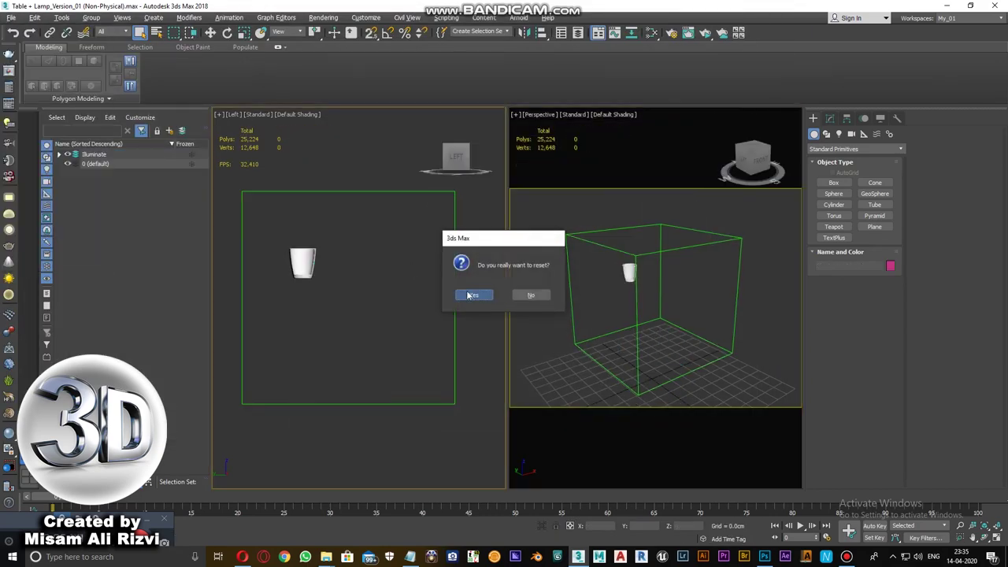
left_click(472, 293)
- Drag the exported FBX from the FBX export folder into the viewport and accept the import
left_click(397, 489)
left_click(719, 200)
double_click(615, 243)
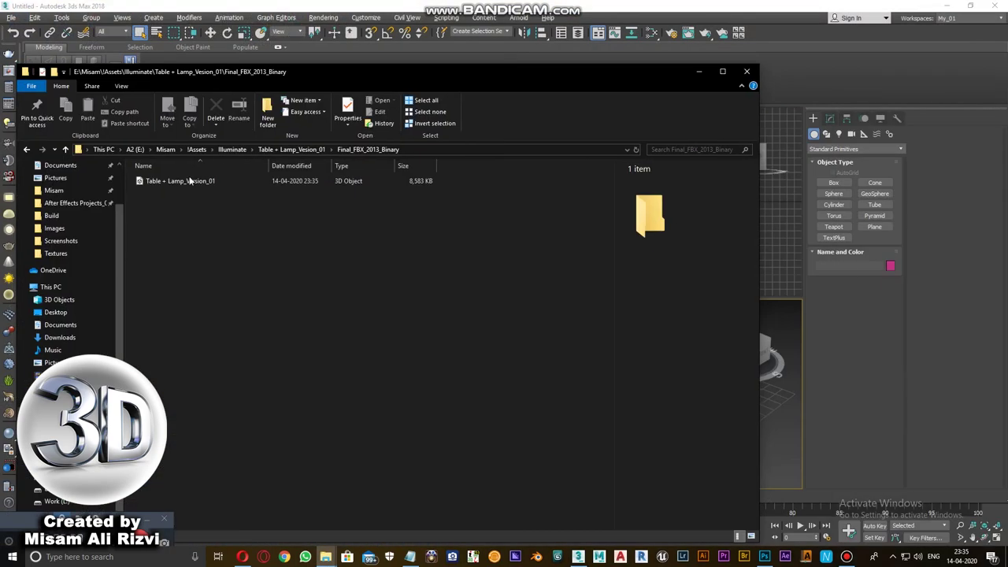
left_click(225, 167)
left_click_drag(226, 166, 677, 410)
key("m")
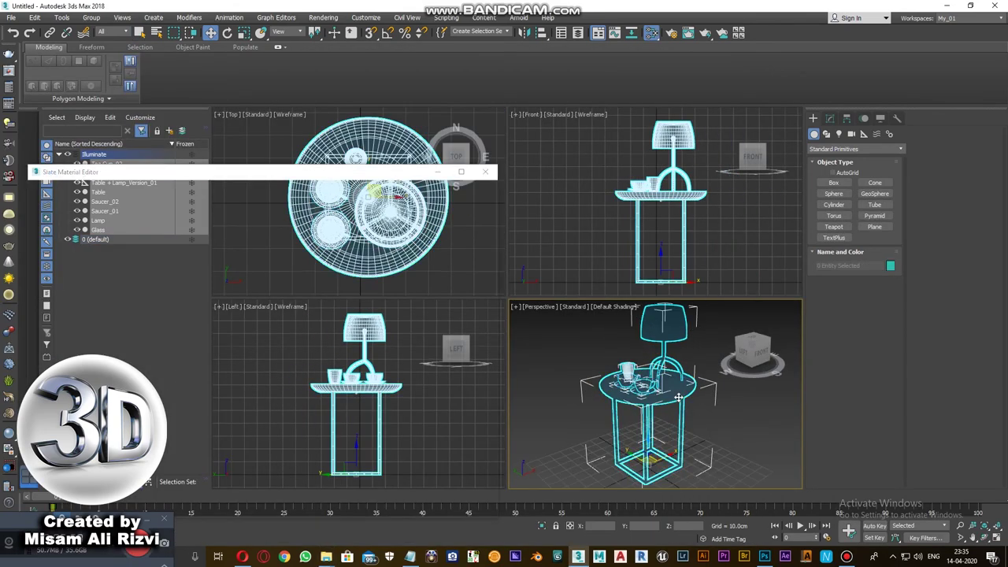
mouse_move(325, 556)
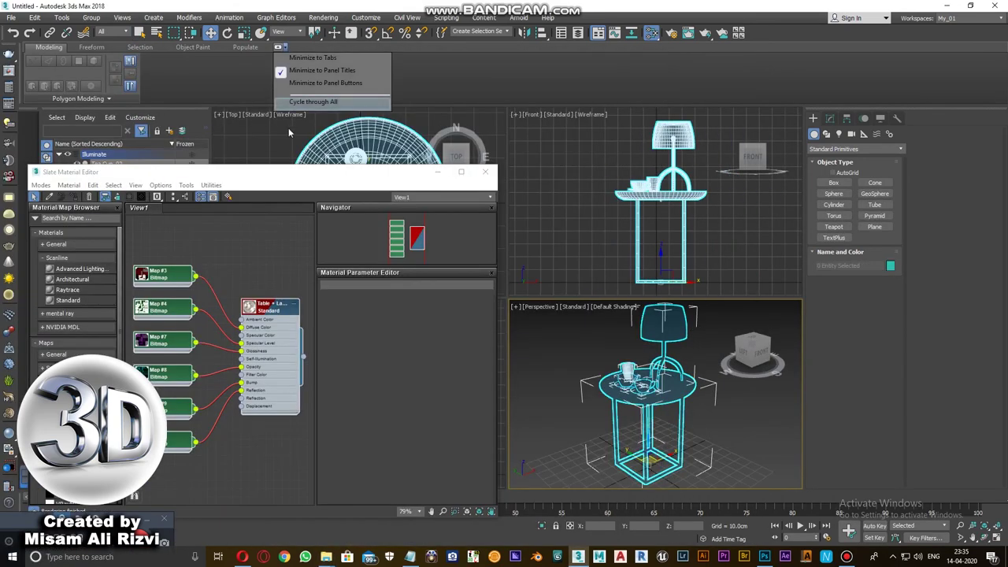
- Rename the Build folder to 'Final_3Ds Max 2018_Vray Renderer'
left_click(353, 525)
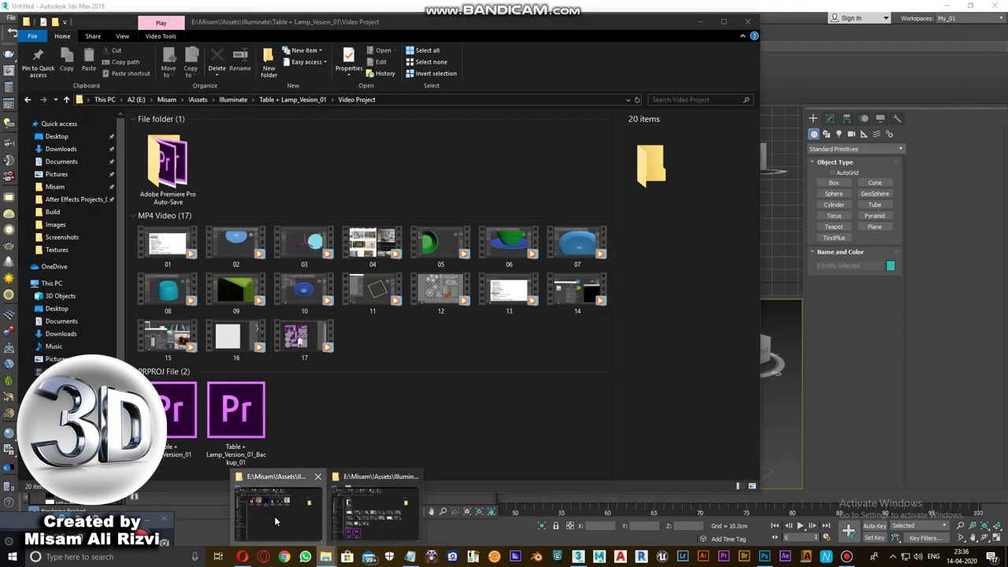
left_click(274, 516)
key("alt+Left")
key("alt+Right")
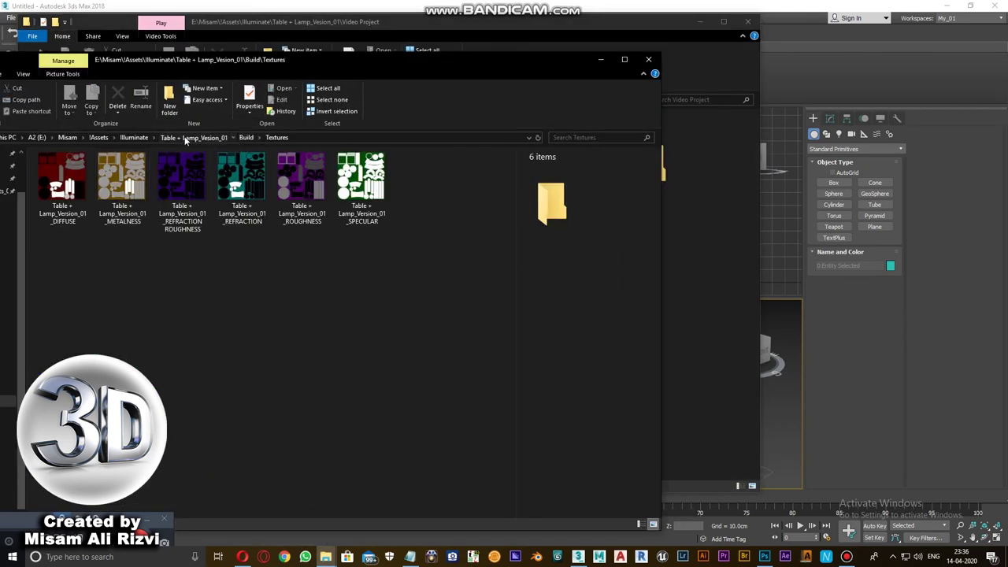
left_click(186, 139)
key("F2")
type("Final_3Ds Max 2018_Vray Render")
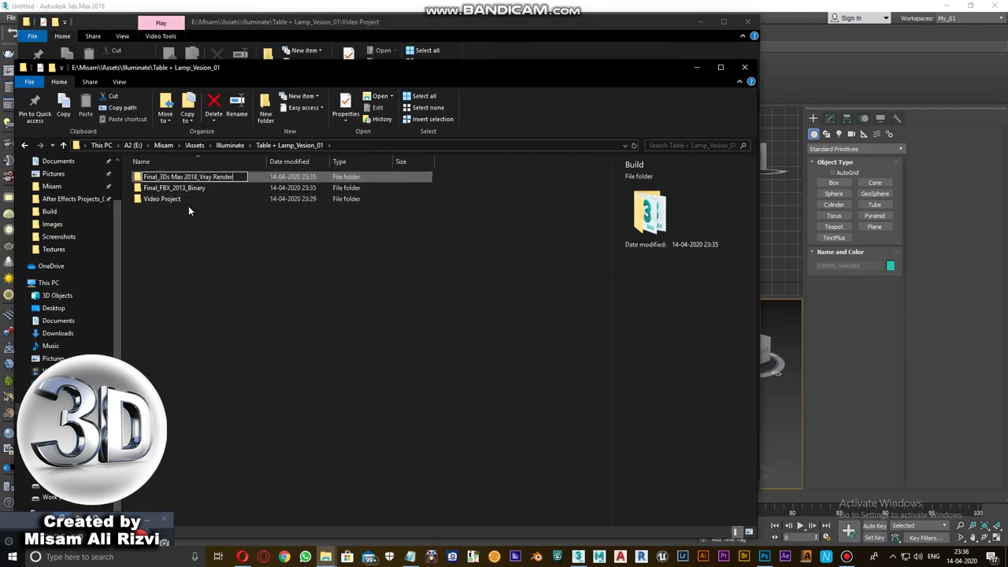
type("er")
key("Return")
right_click(206, 215)
key("Escape")
- Open that folder's Table + Lamp_Version_01.max in 3ds Max without saving the untitled scene
left_click_drag(347, 75, 484, 115)
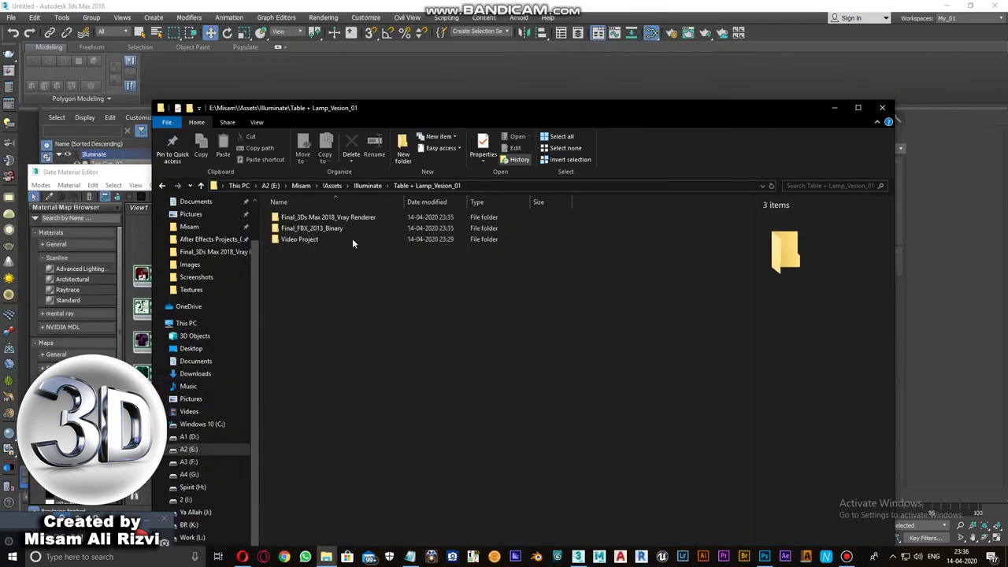
key("alt+Tab")
key("alt+Tab")
key("alt+Tab")
key("alt+Tab")
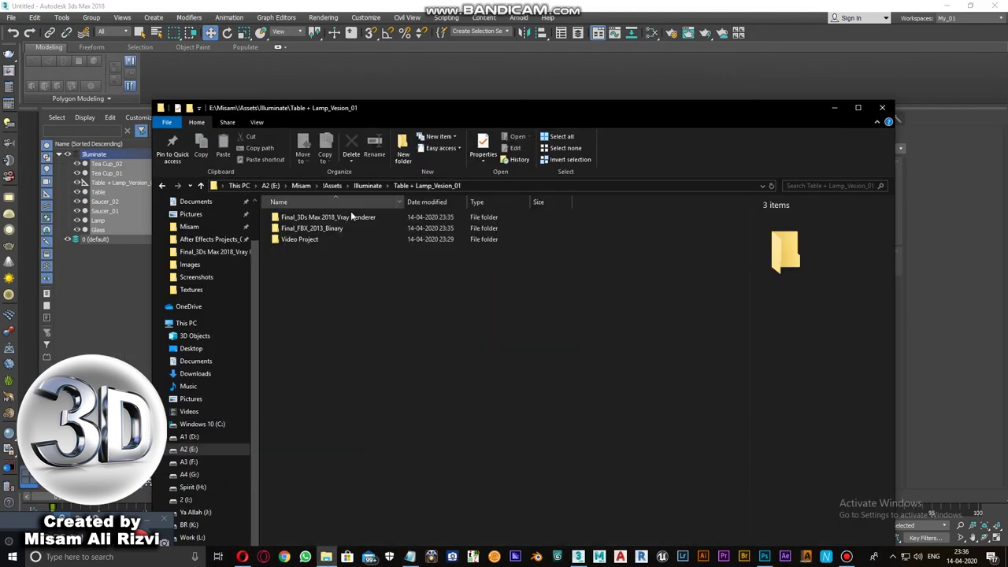
double_click(352, 216)
right_click(345, 263)
left_click(504, 307)
mouse_move(158, 196)
left_mouse_down()
mouse_move(512, 338)
mouse_move(551, 339)
left_mouse_up()
left_click(500, 293)
key("F10")
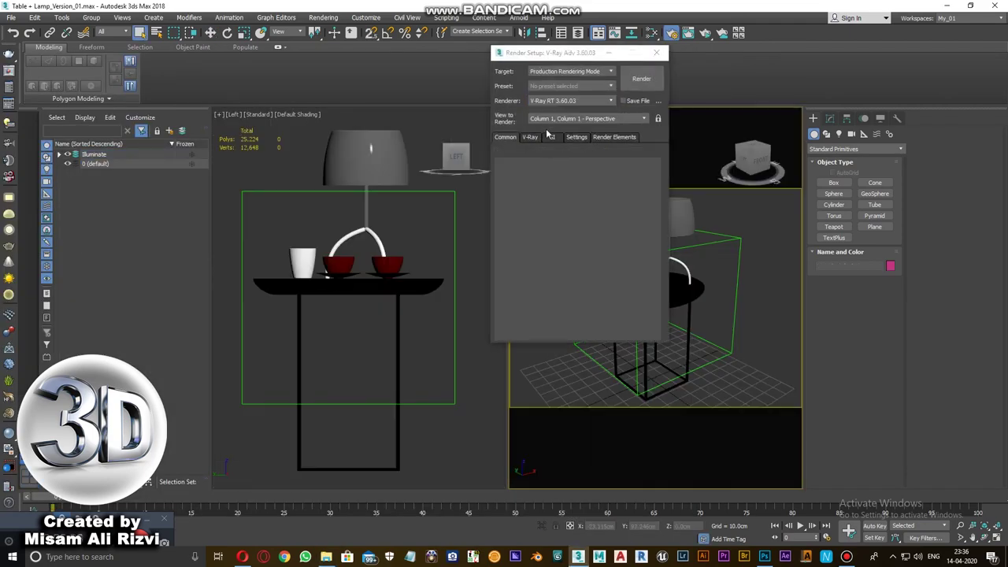
- Render the full table-and-lamp scene in V-Ray, then render a close-up of the red teacups
left_click(641, 79)
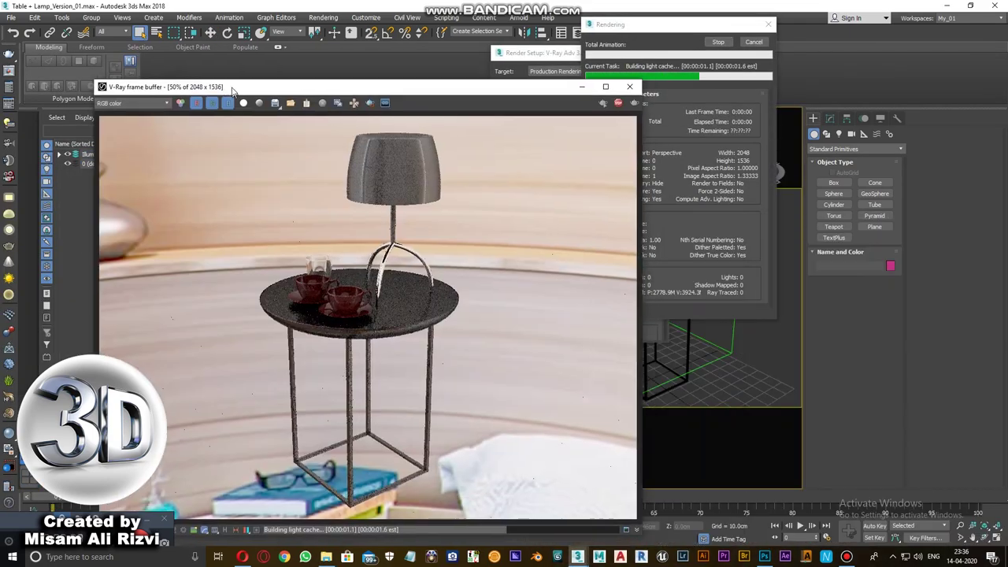
left_click(679, 102)
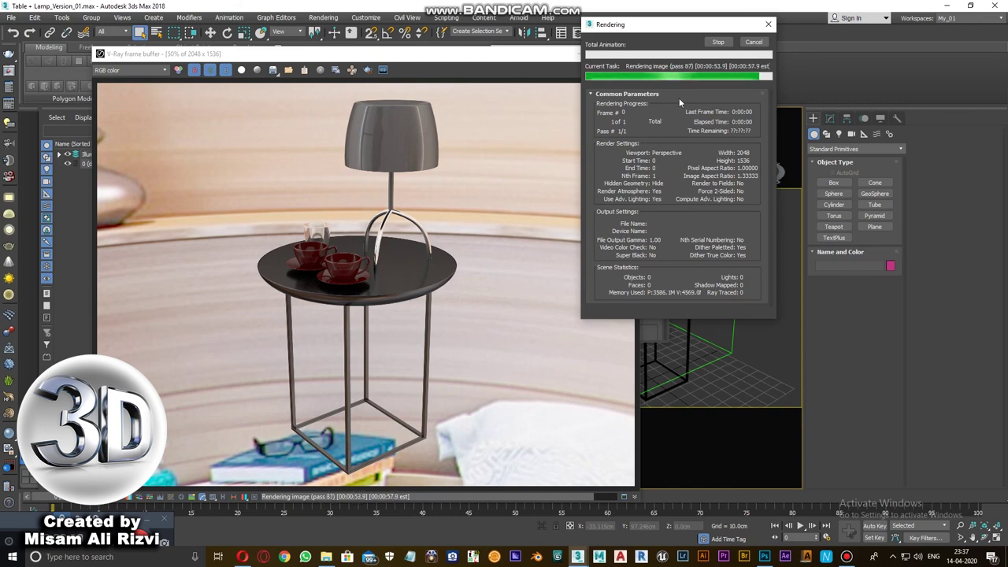
left_click(270, 72)
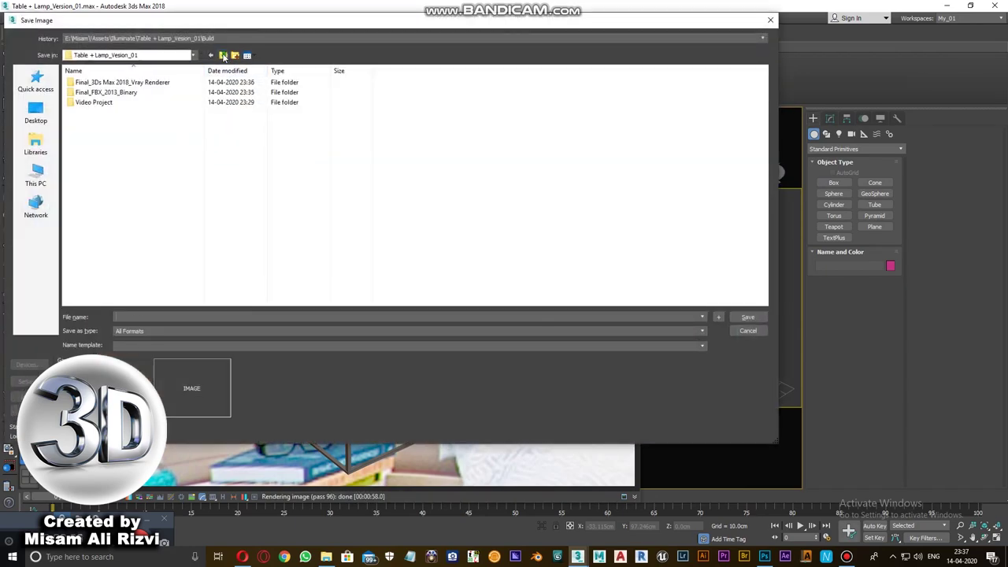
scroll(634, 254, "up", 5)
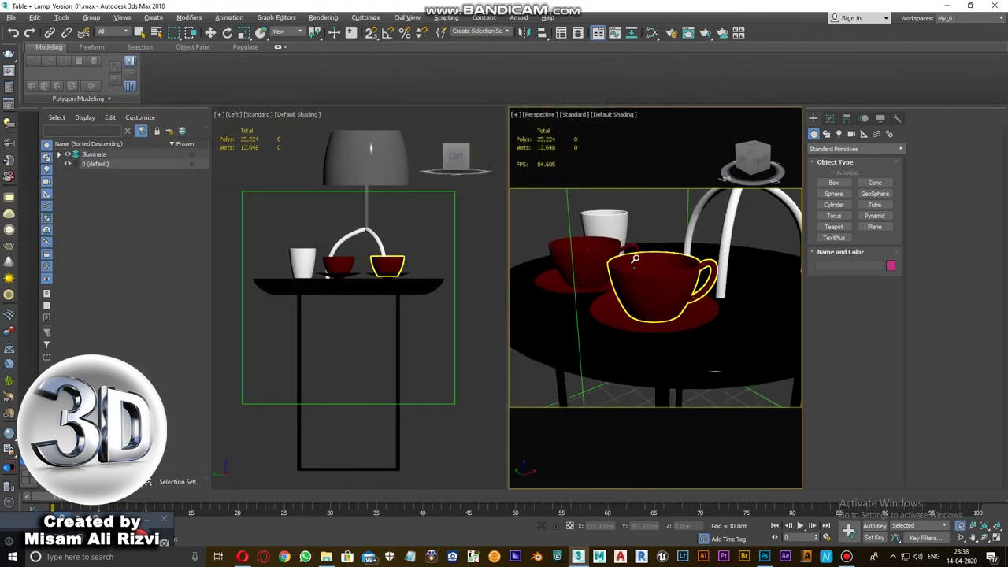
key("shift+q")
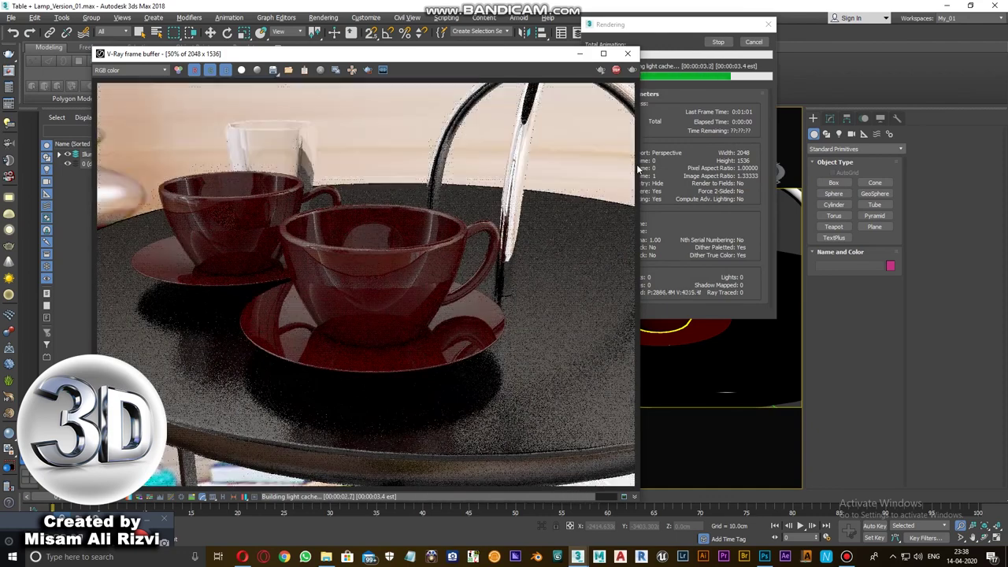